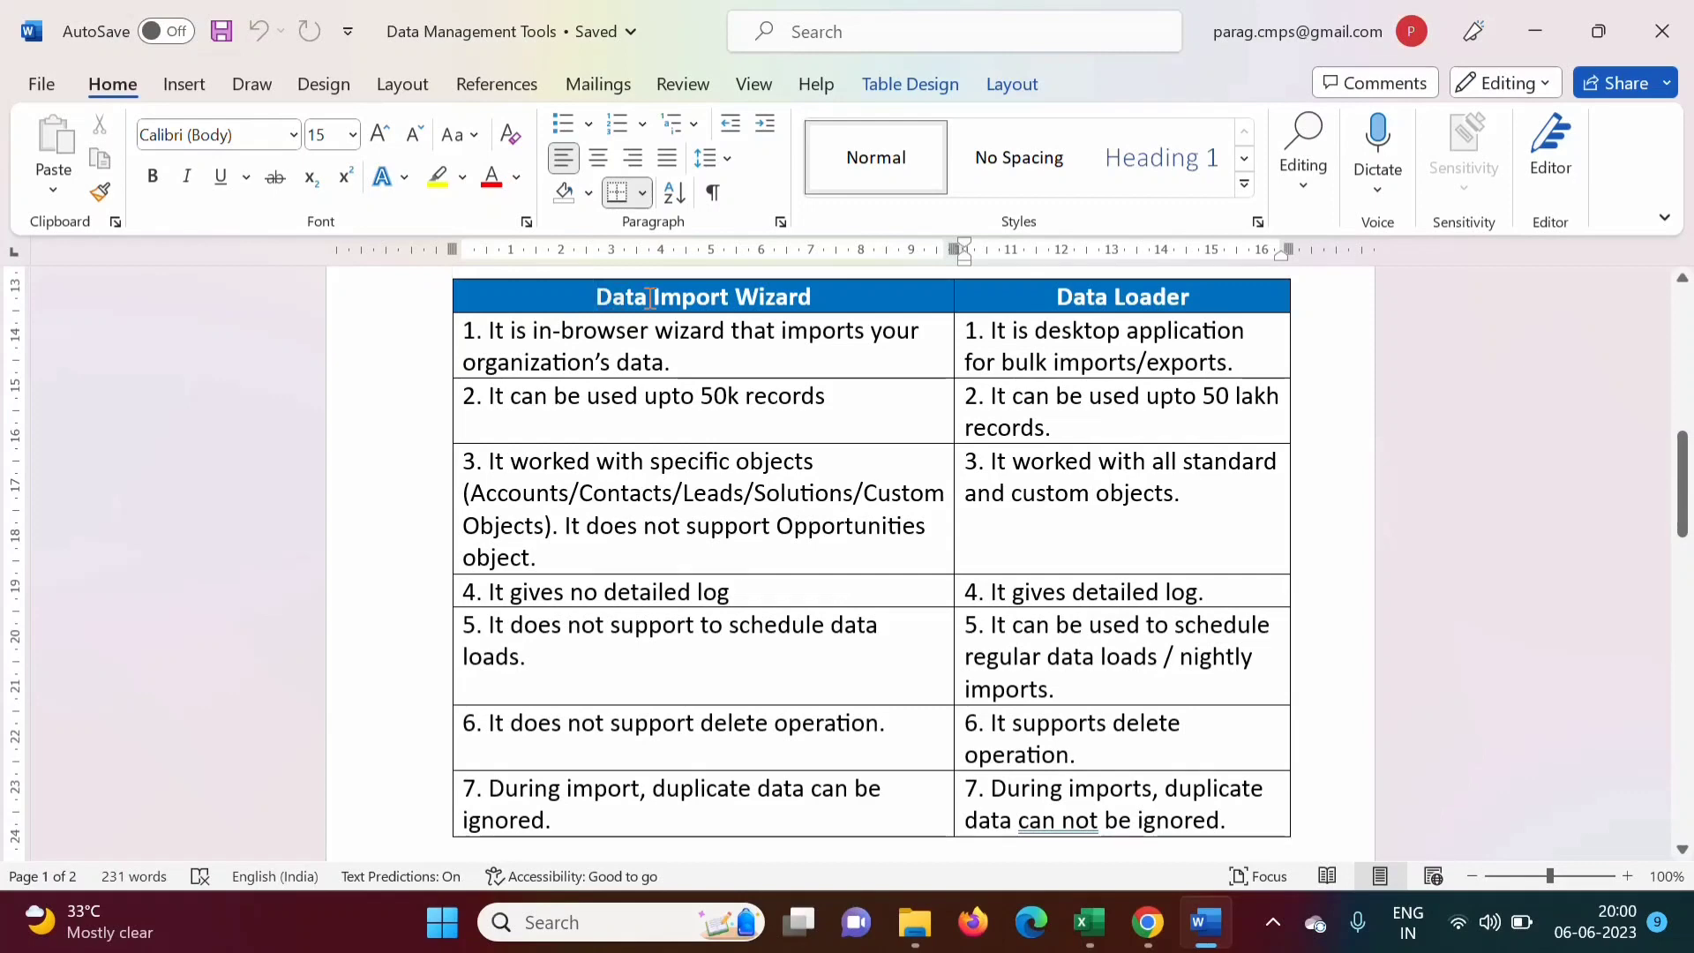
Highlight the Data Loader and Data Import Wizard column headings in the comparison table
left_click_drag(1057, 296, 1218, 296)
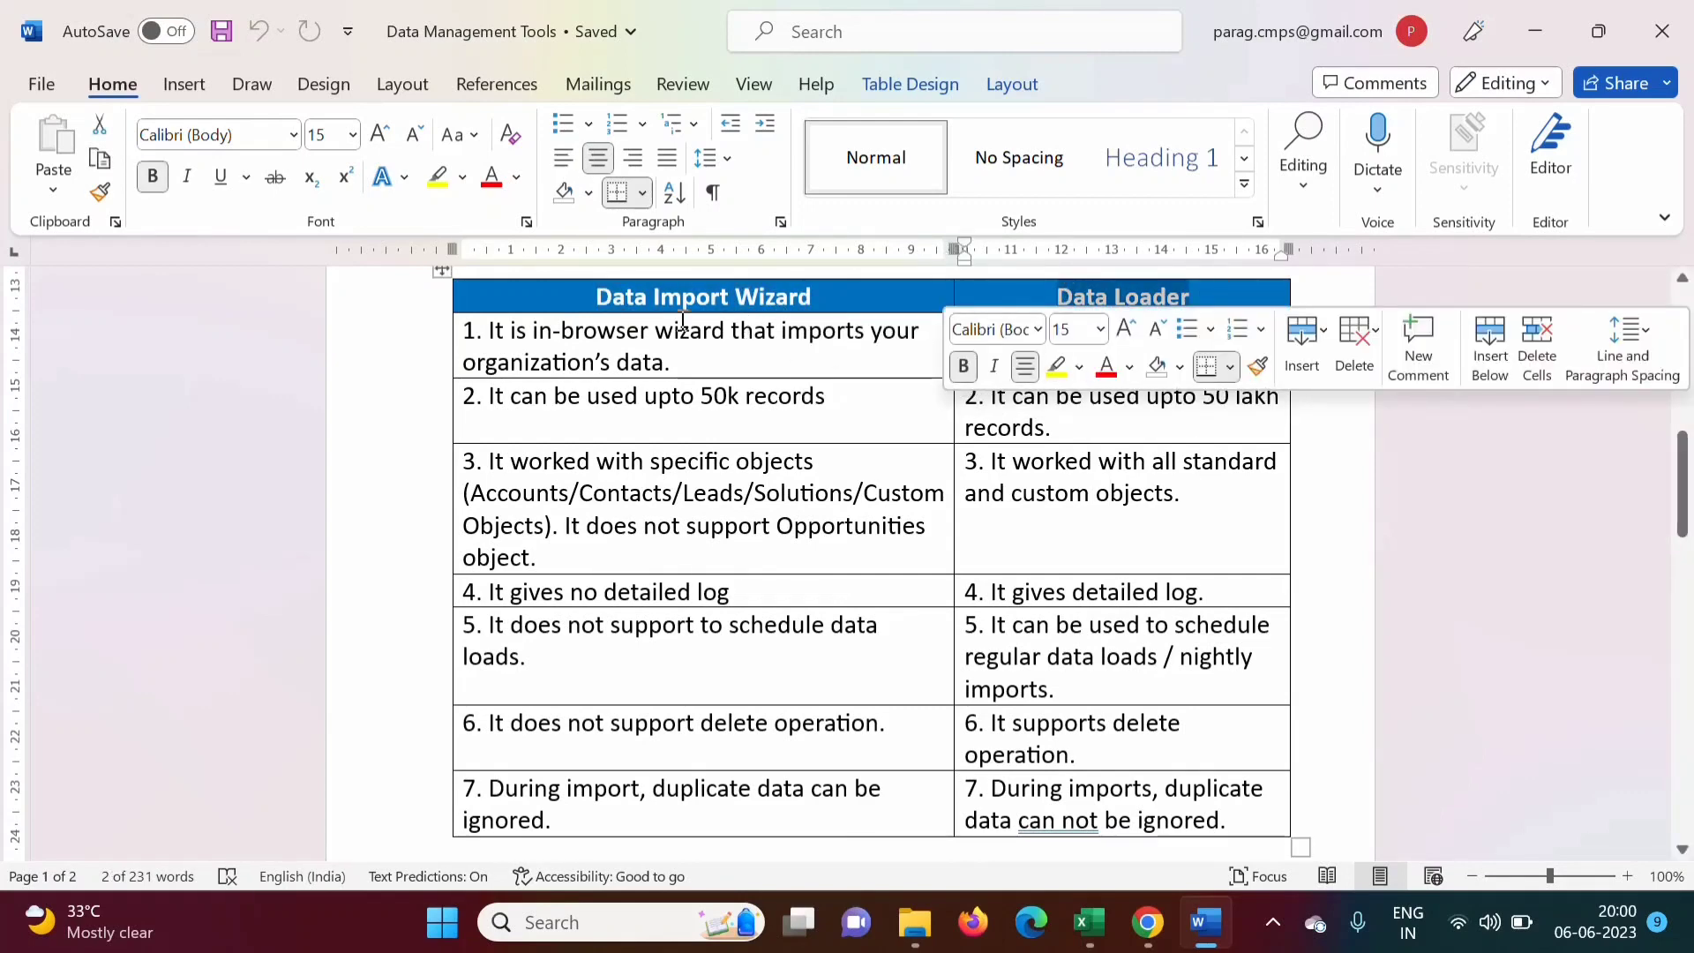
left_click_drag(595, 296, 804, 291)
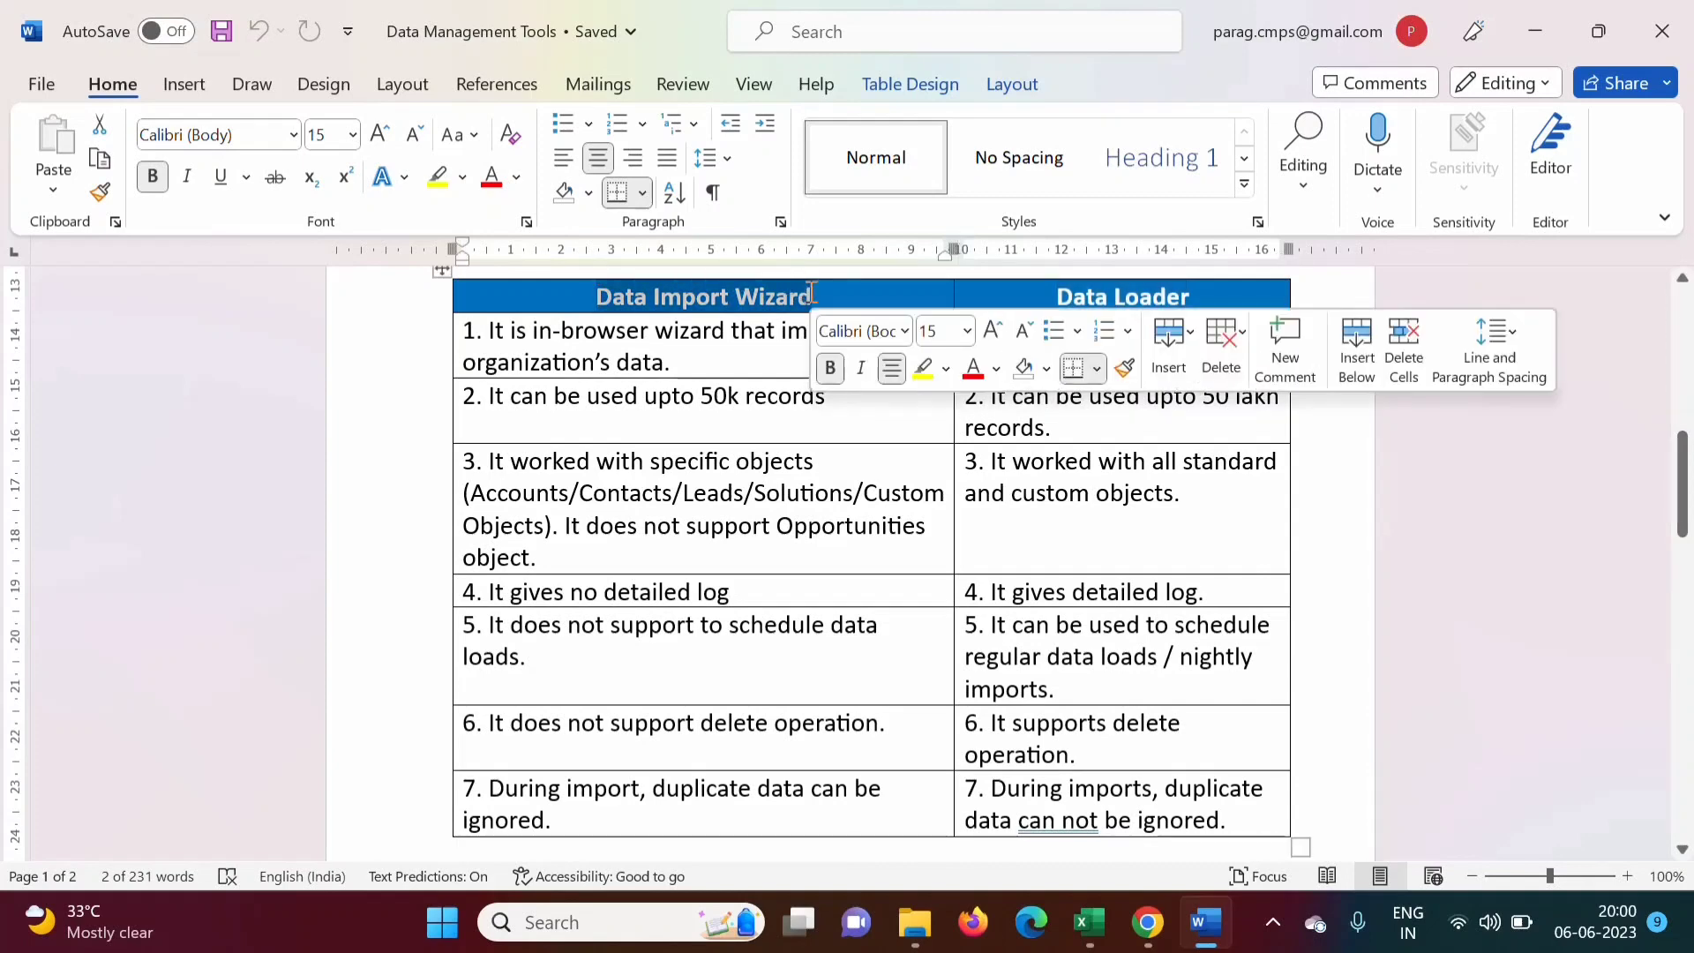
left_click(993, 624)
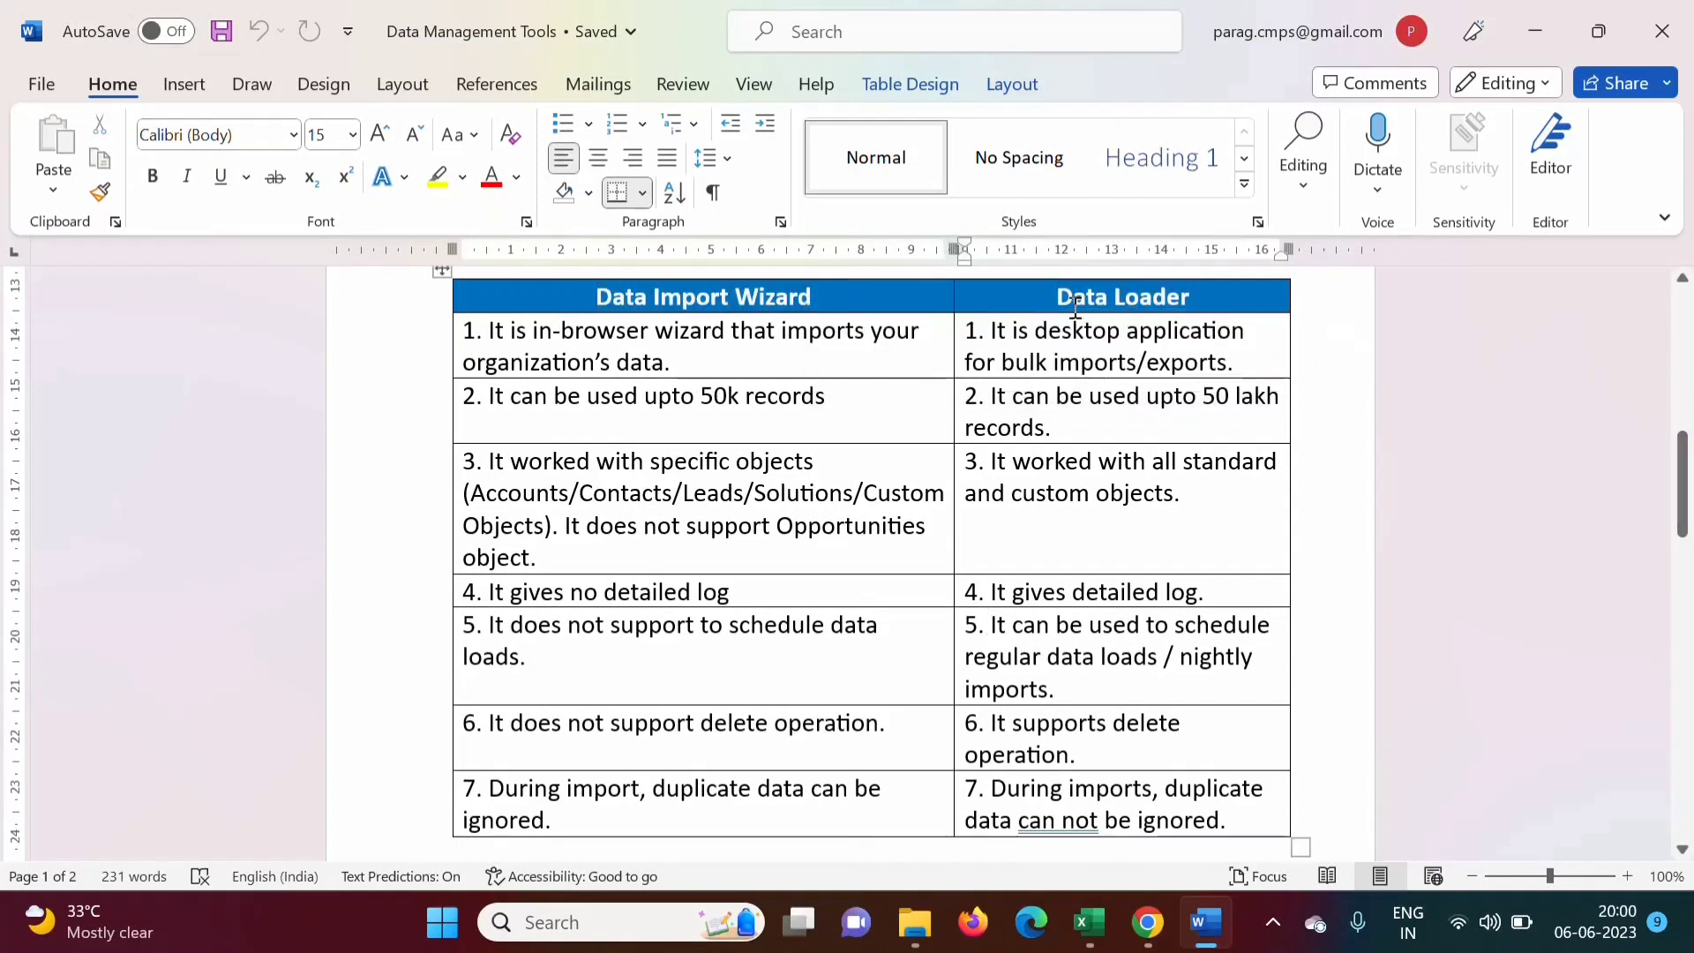
left_click_drag(1057, 296, 1203, 296)
left_click(1078, 404)
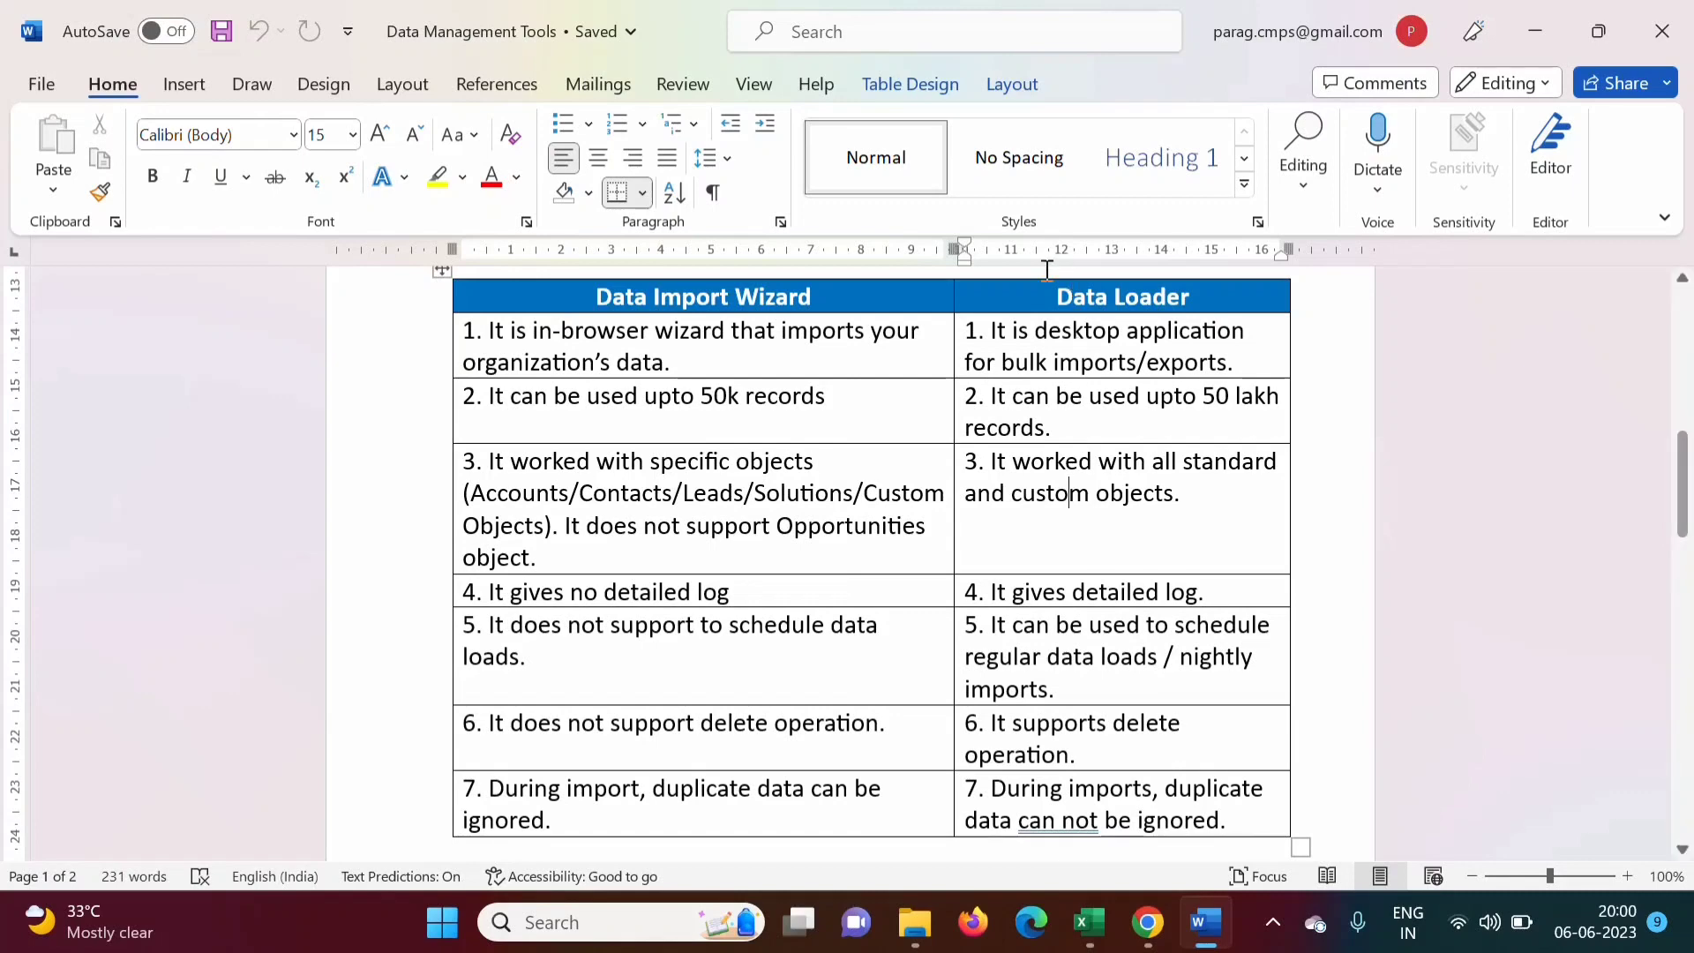
left_click_drag(1056, 308, 1201, 308)
left_click(1131, 494)
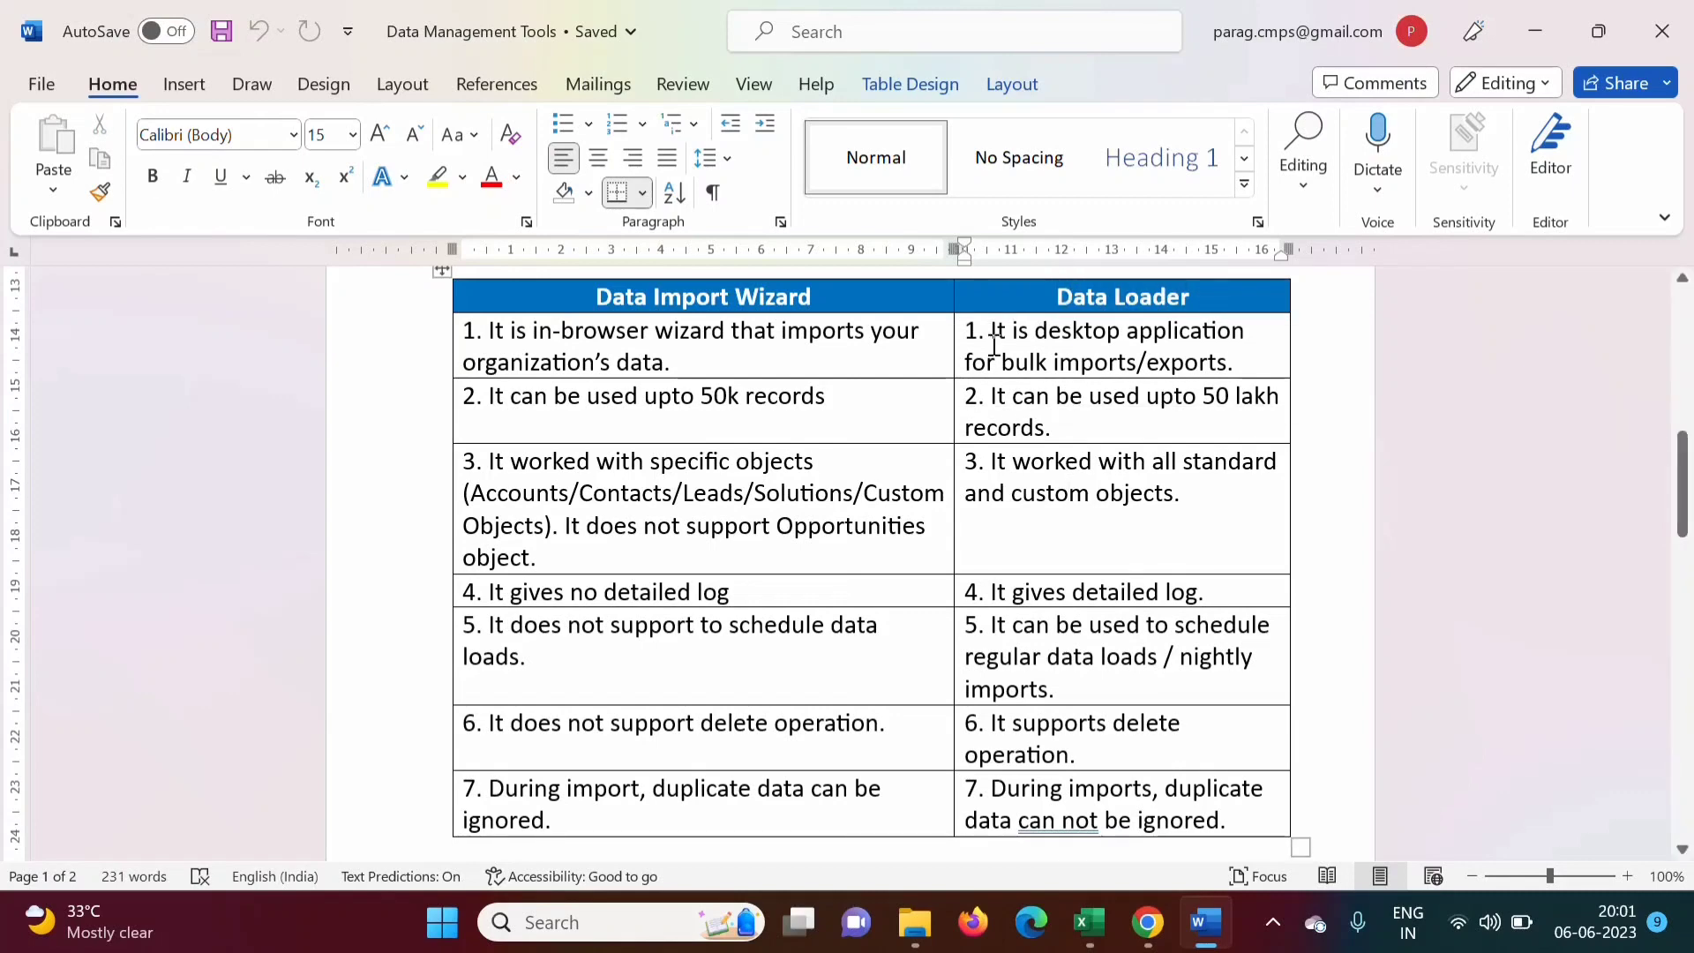
Highlight the Data Loader points on desktop application, imports/exports, 50 lakh records and all objects
left_click_drag(992, 336, 1231, 332)
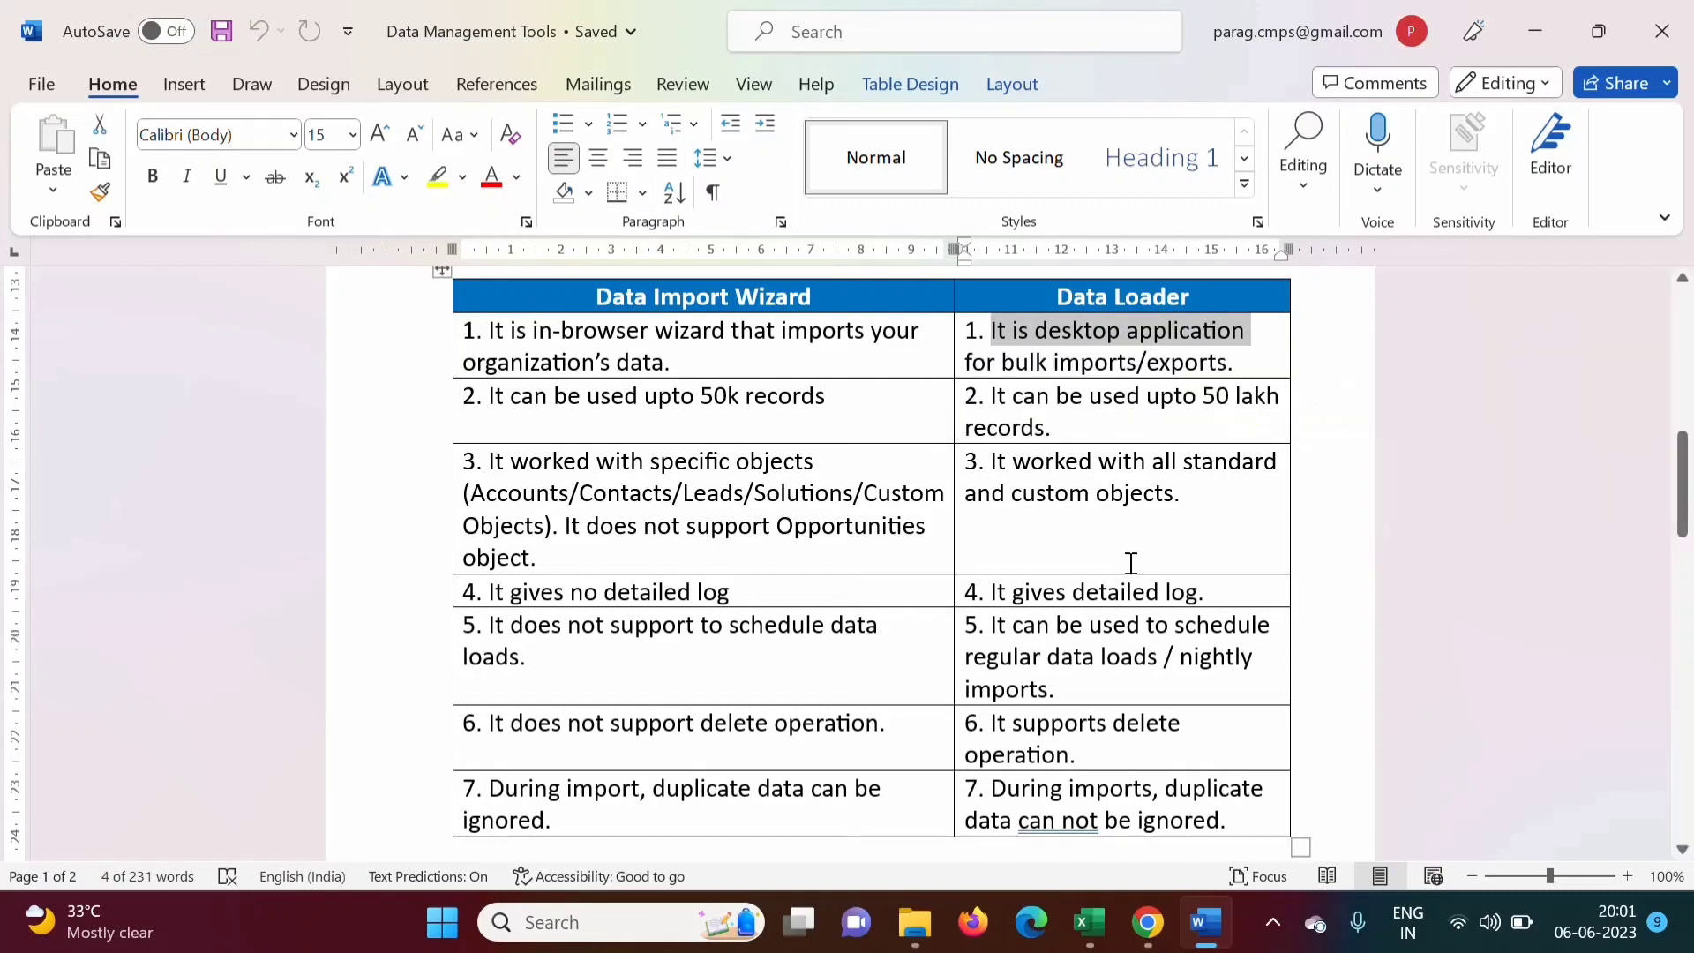
left_click(1131, 492)
left_click_drag(1053, 364, 1223, 370)
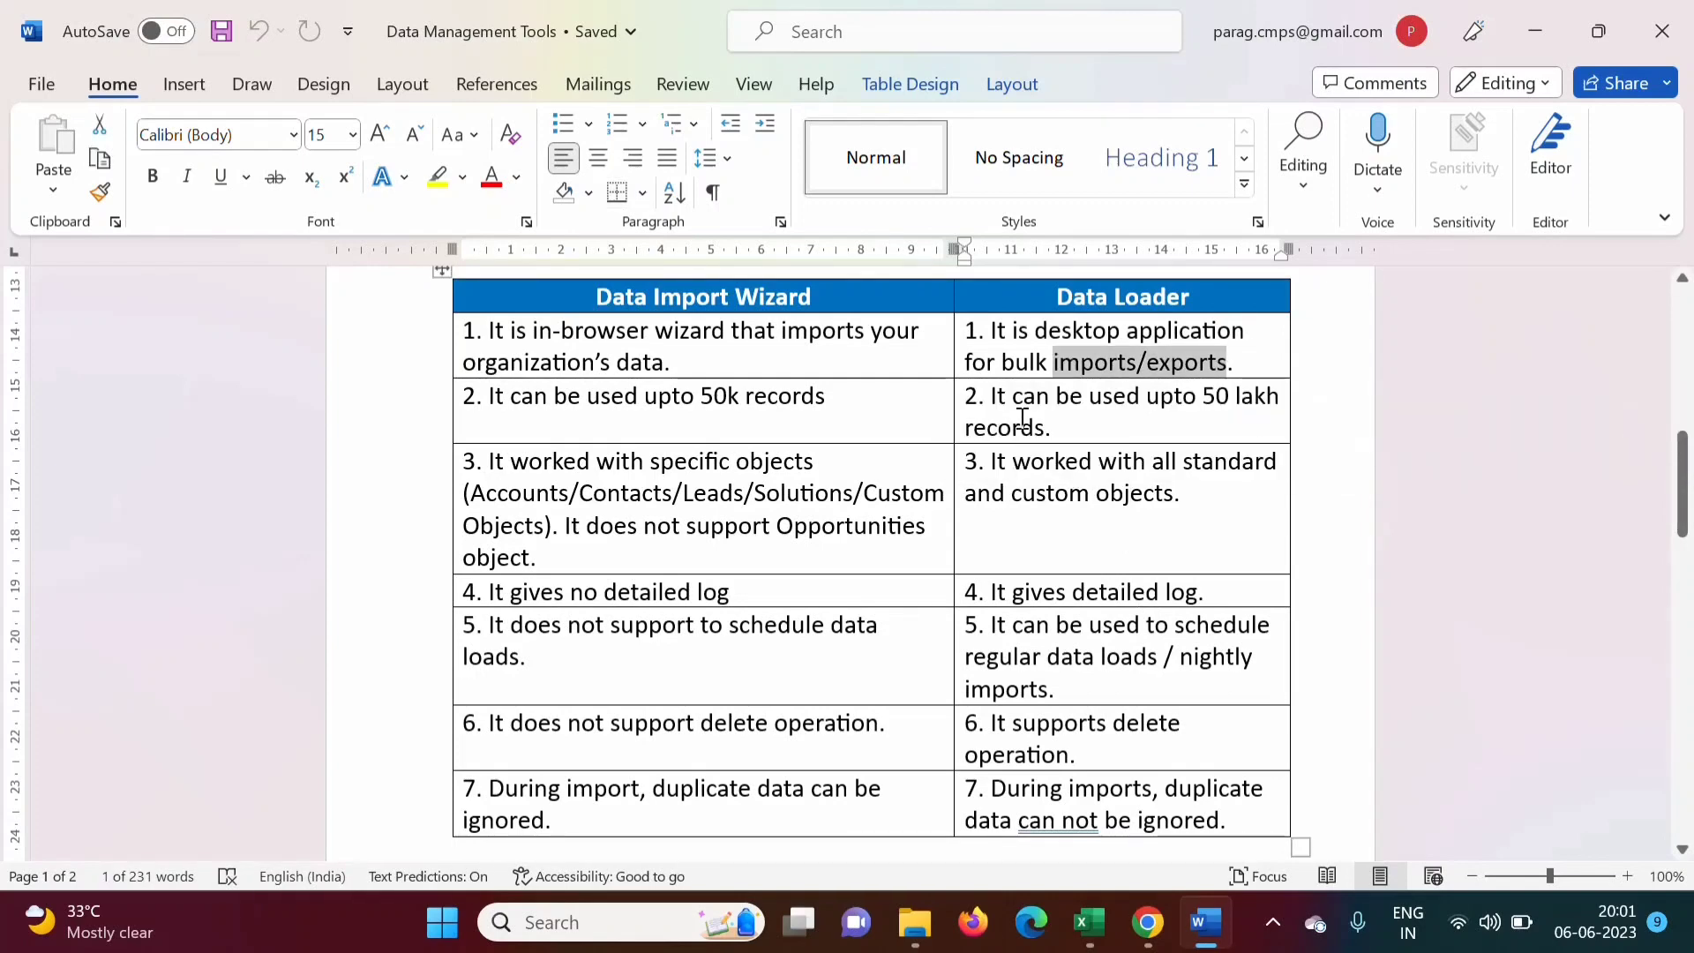
left_click_drag(992, 396, 1218, 426)
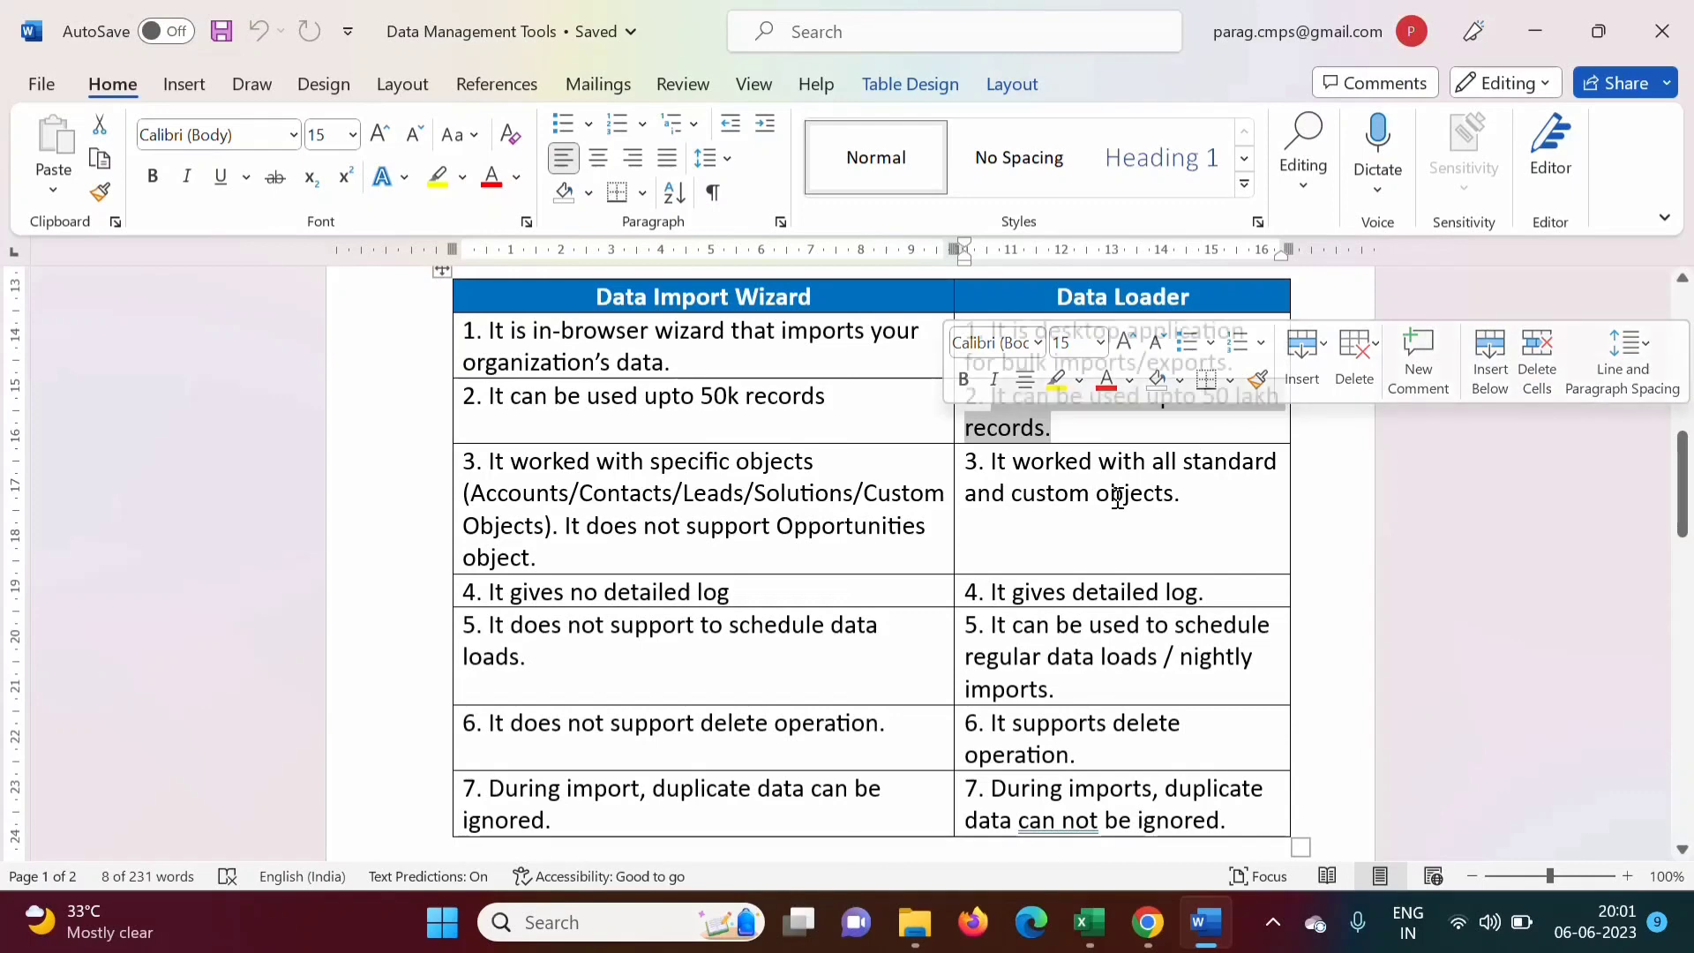
left_click(993, 461)
left_click_drag(993, 465, 1199, 489)
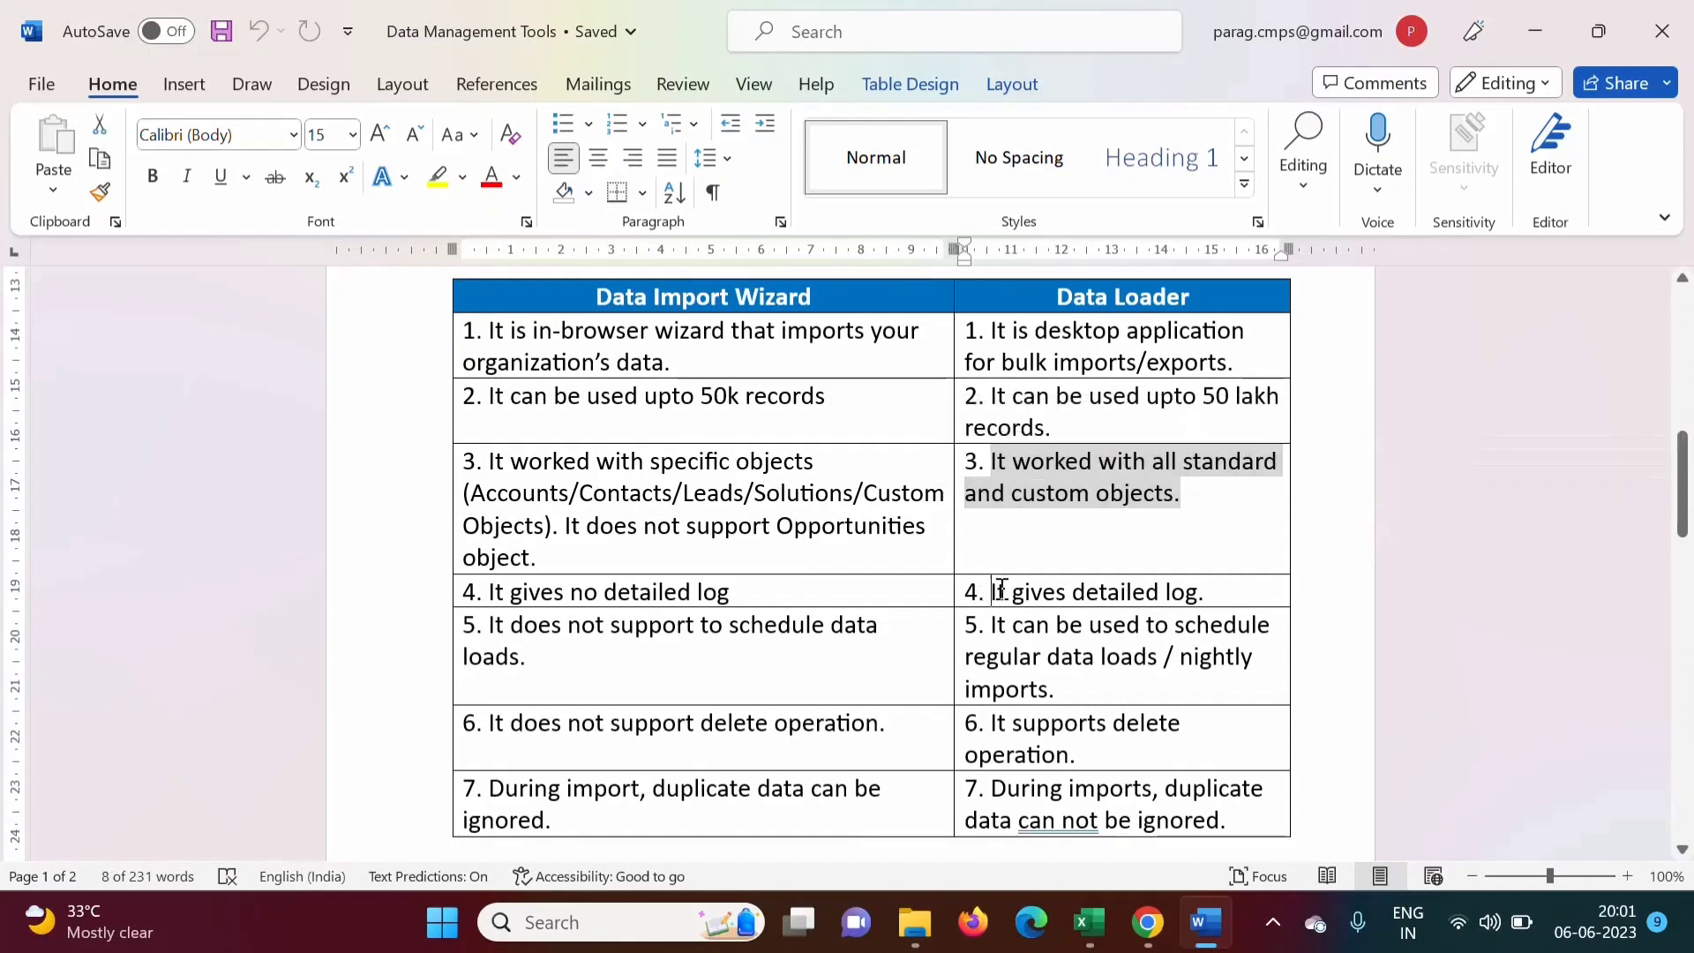
Highlight the detailed log, scheduling, delete and duplicate data points, then return to Salesforce
left_click_drag(995, 591, 1199, 592)
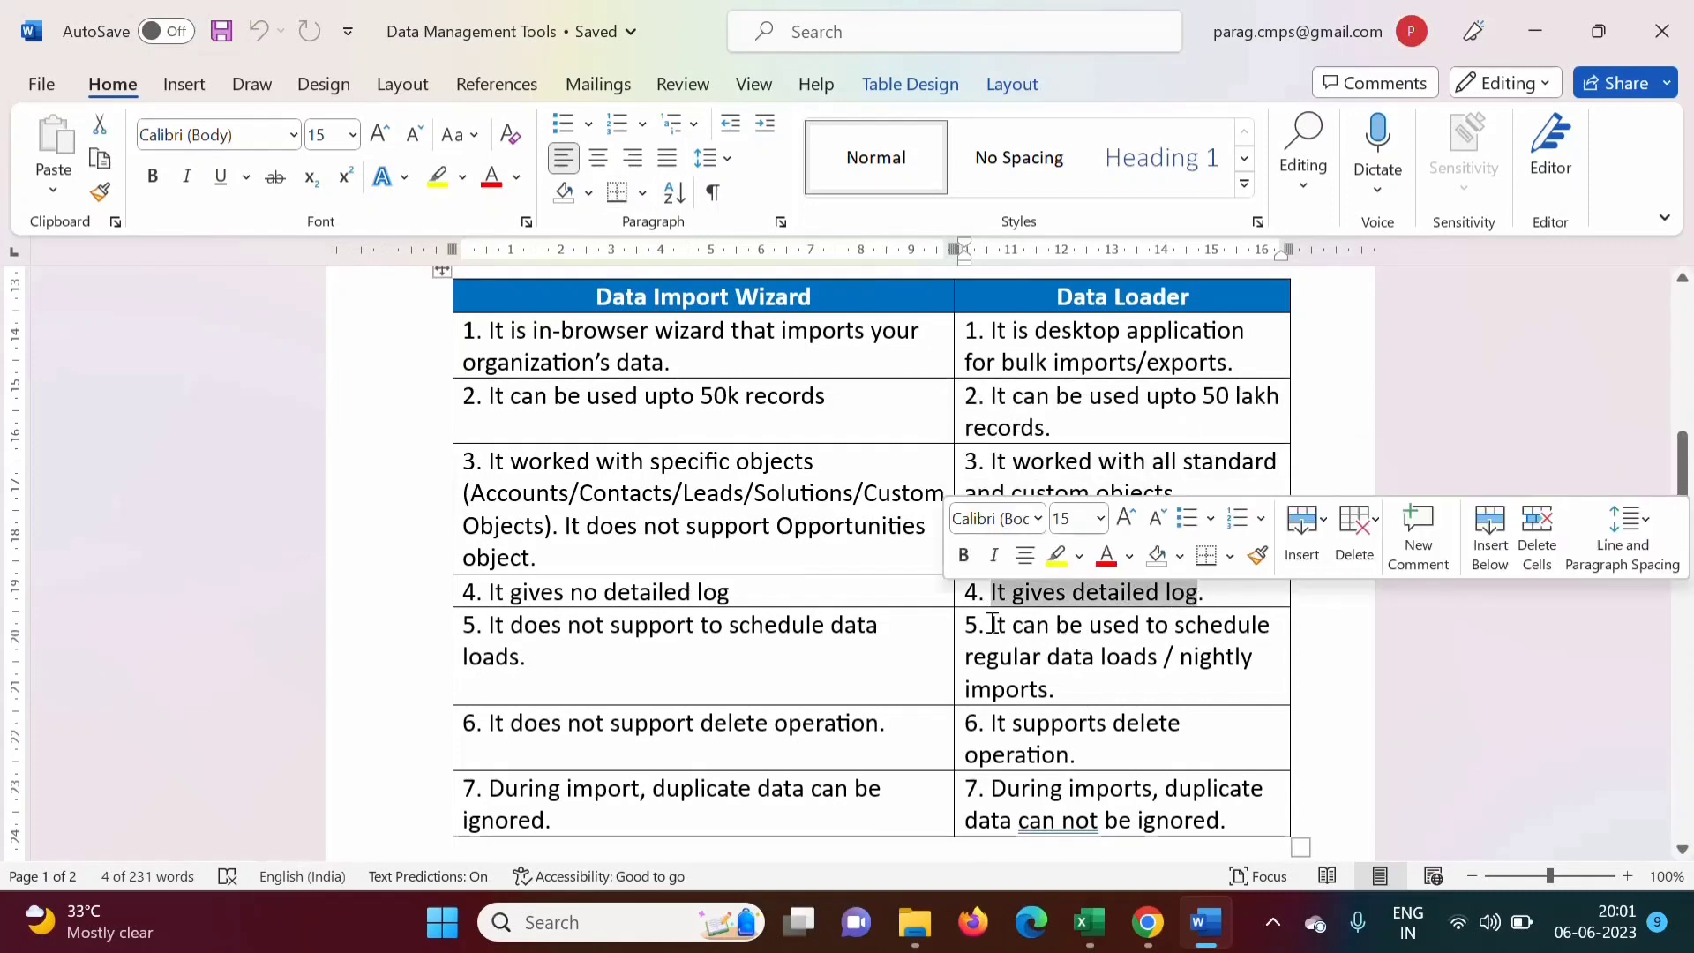
left_click_drag(994, 623, 1142, 704)
left_click(1129, 748)
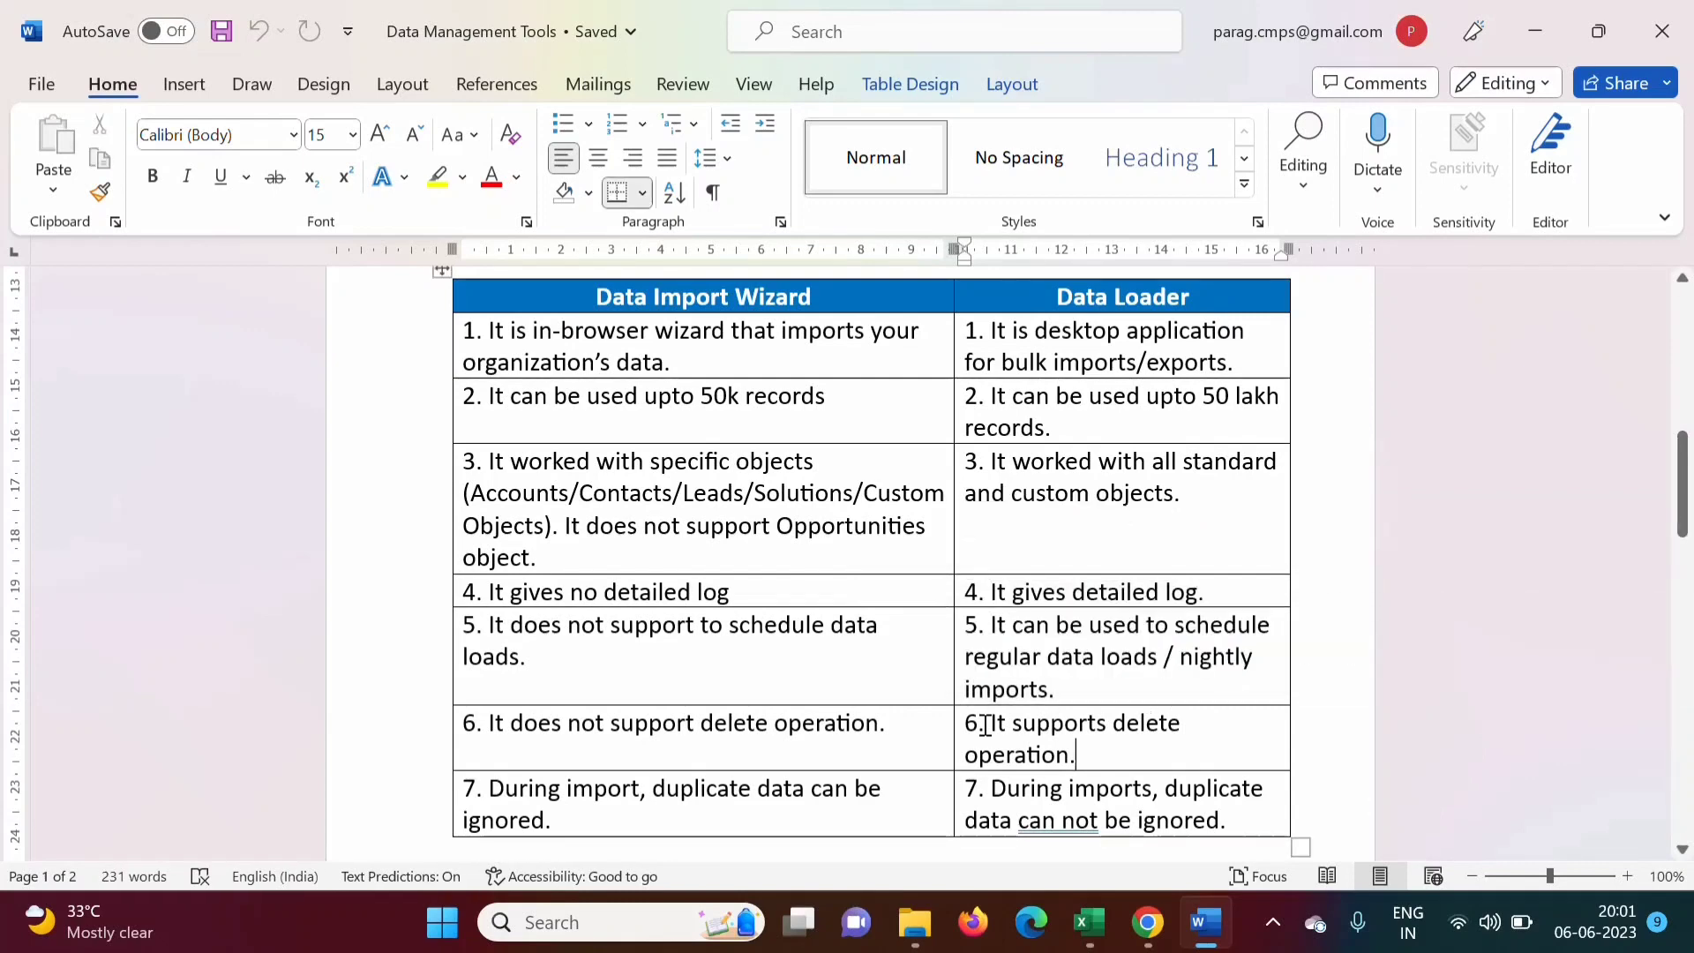
left_click_drag(986, 725, 1091, 753)
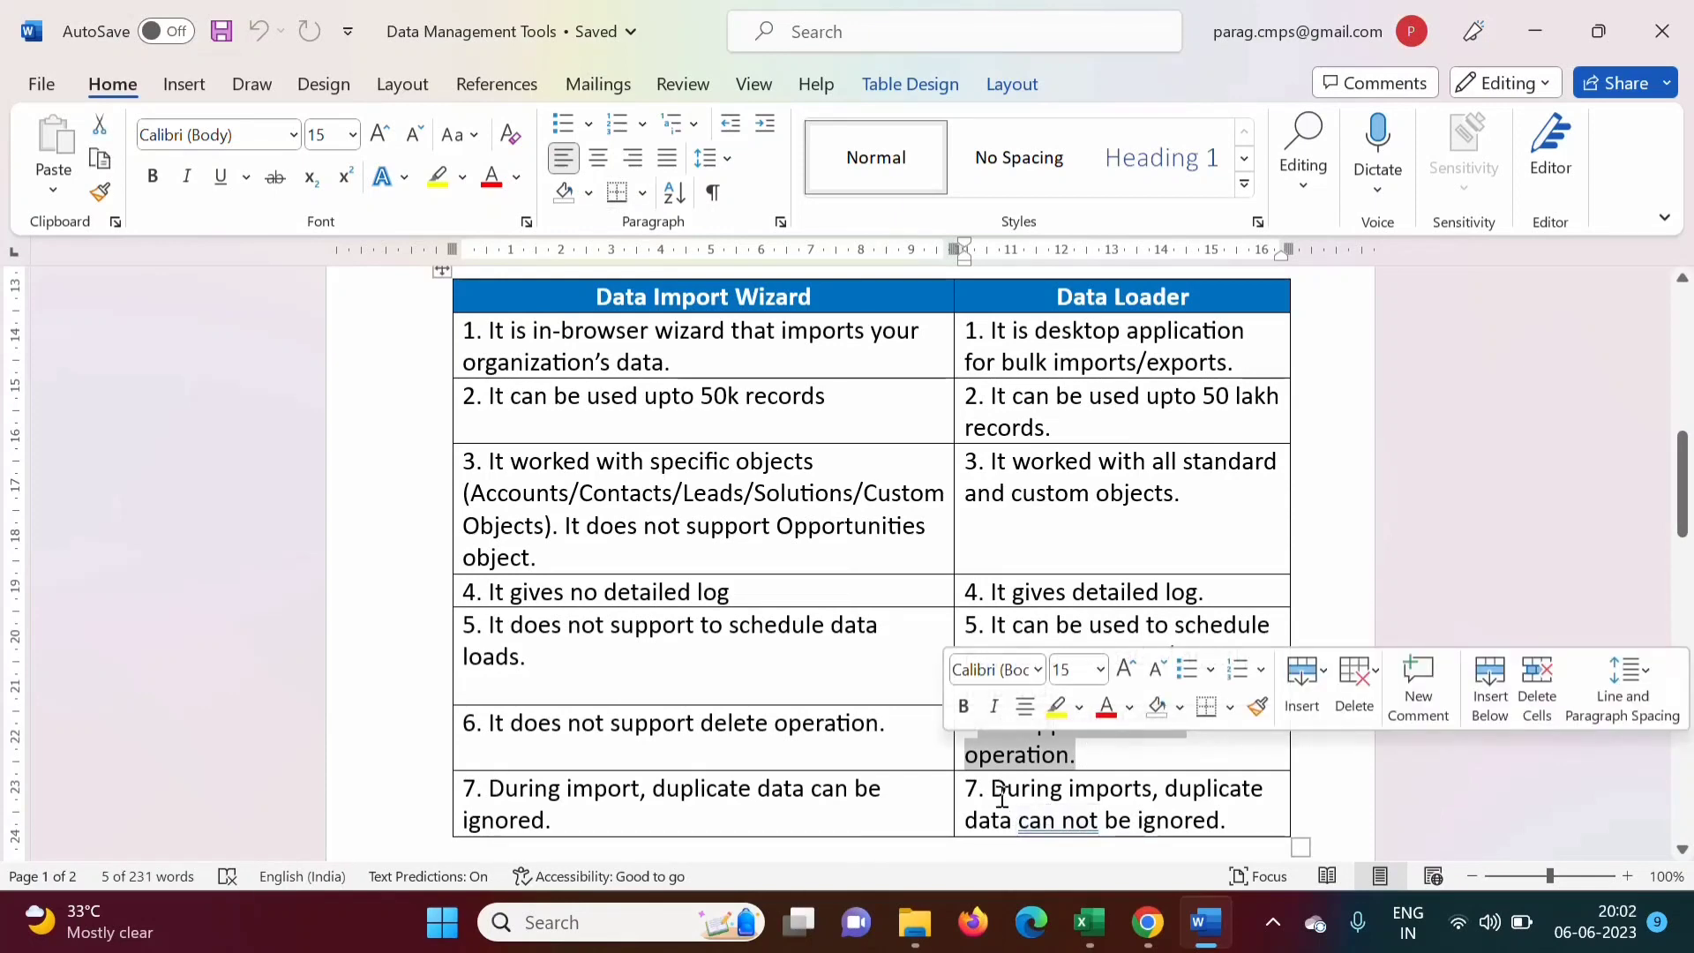
left_click_drag(991, 788, 1231, 824)
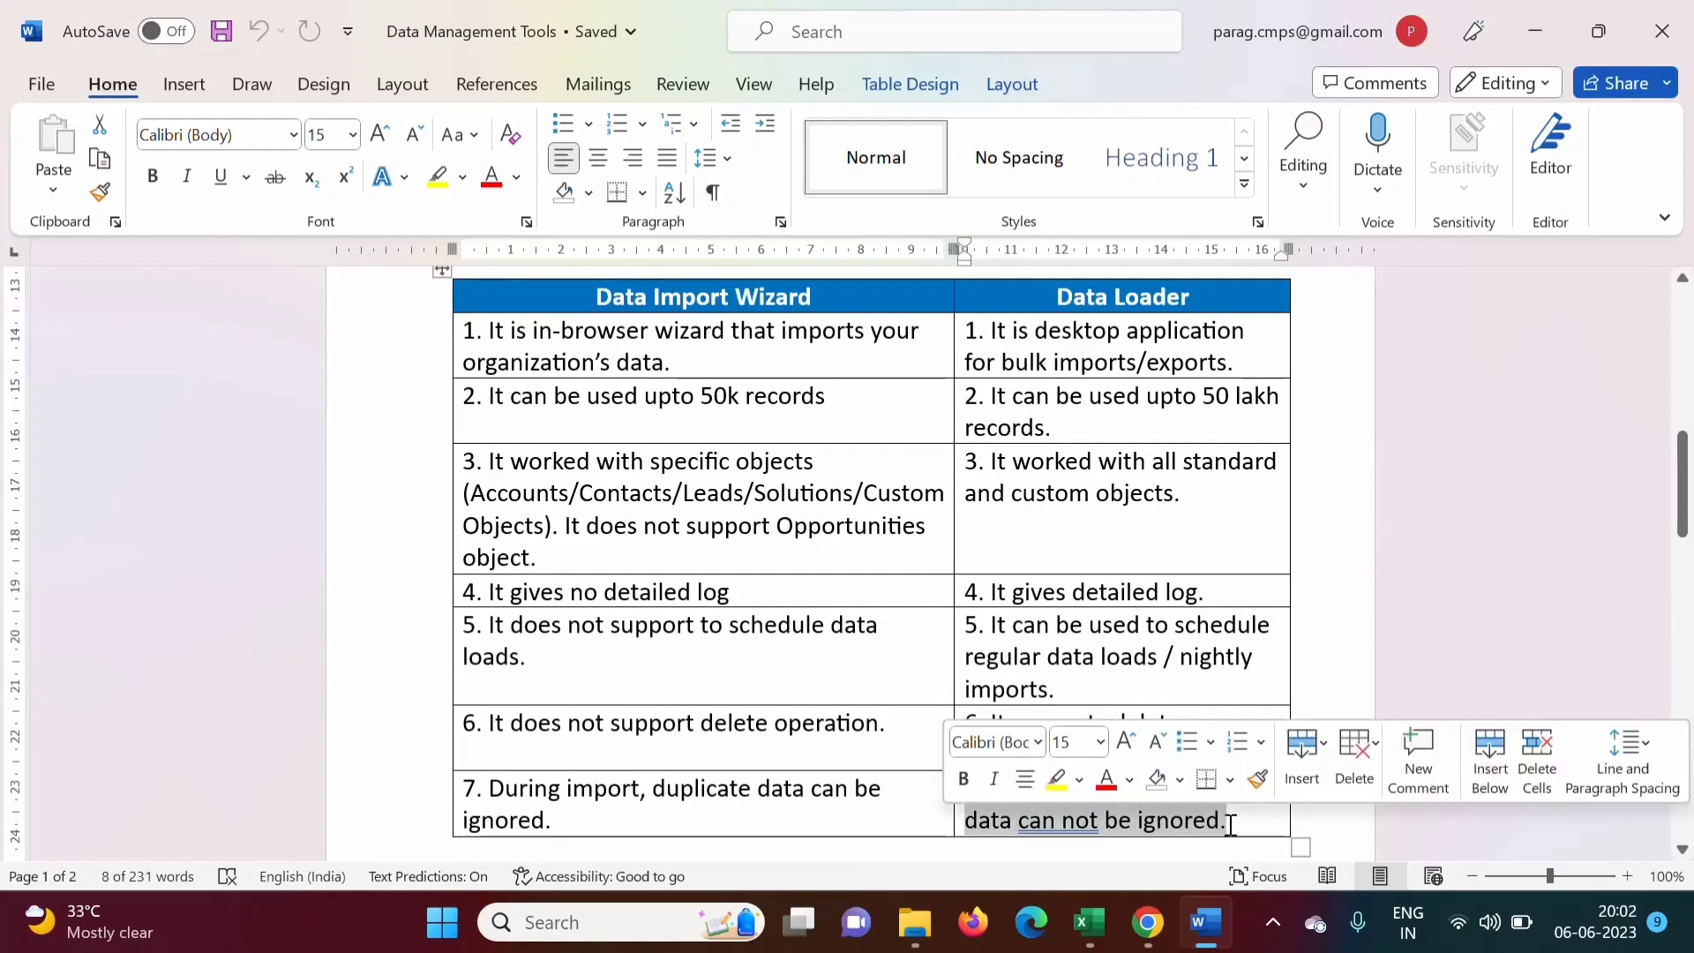
left_click(1201, 519)
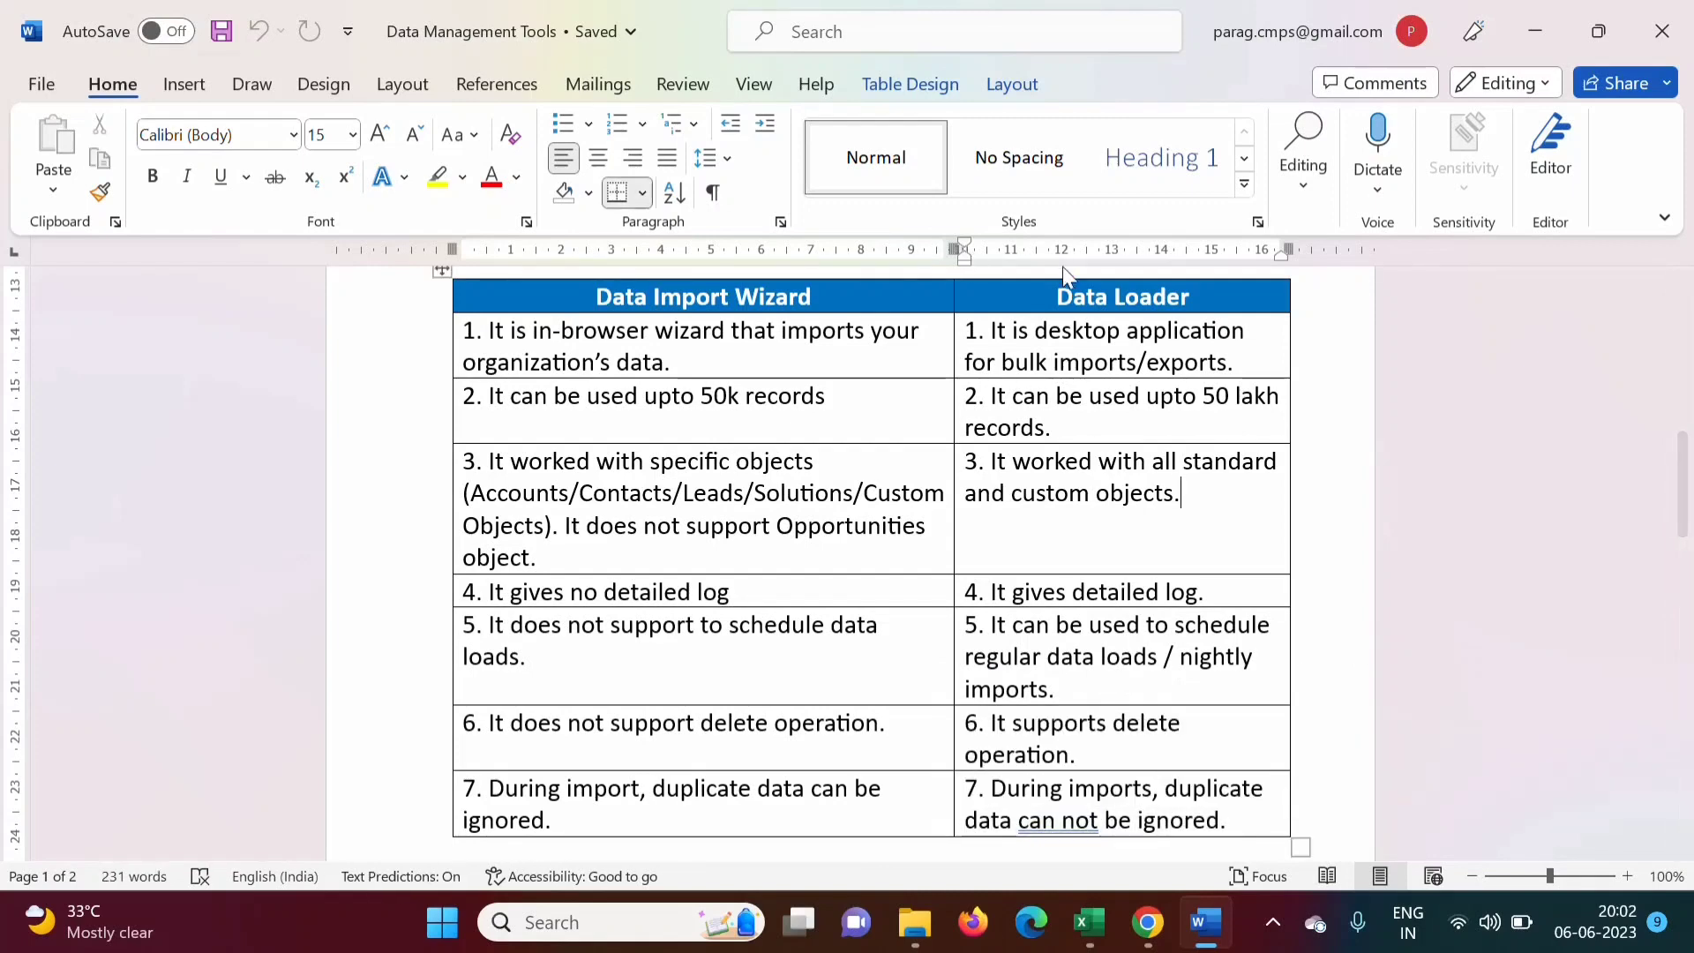
left_click(1119, 533)
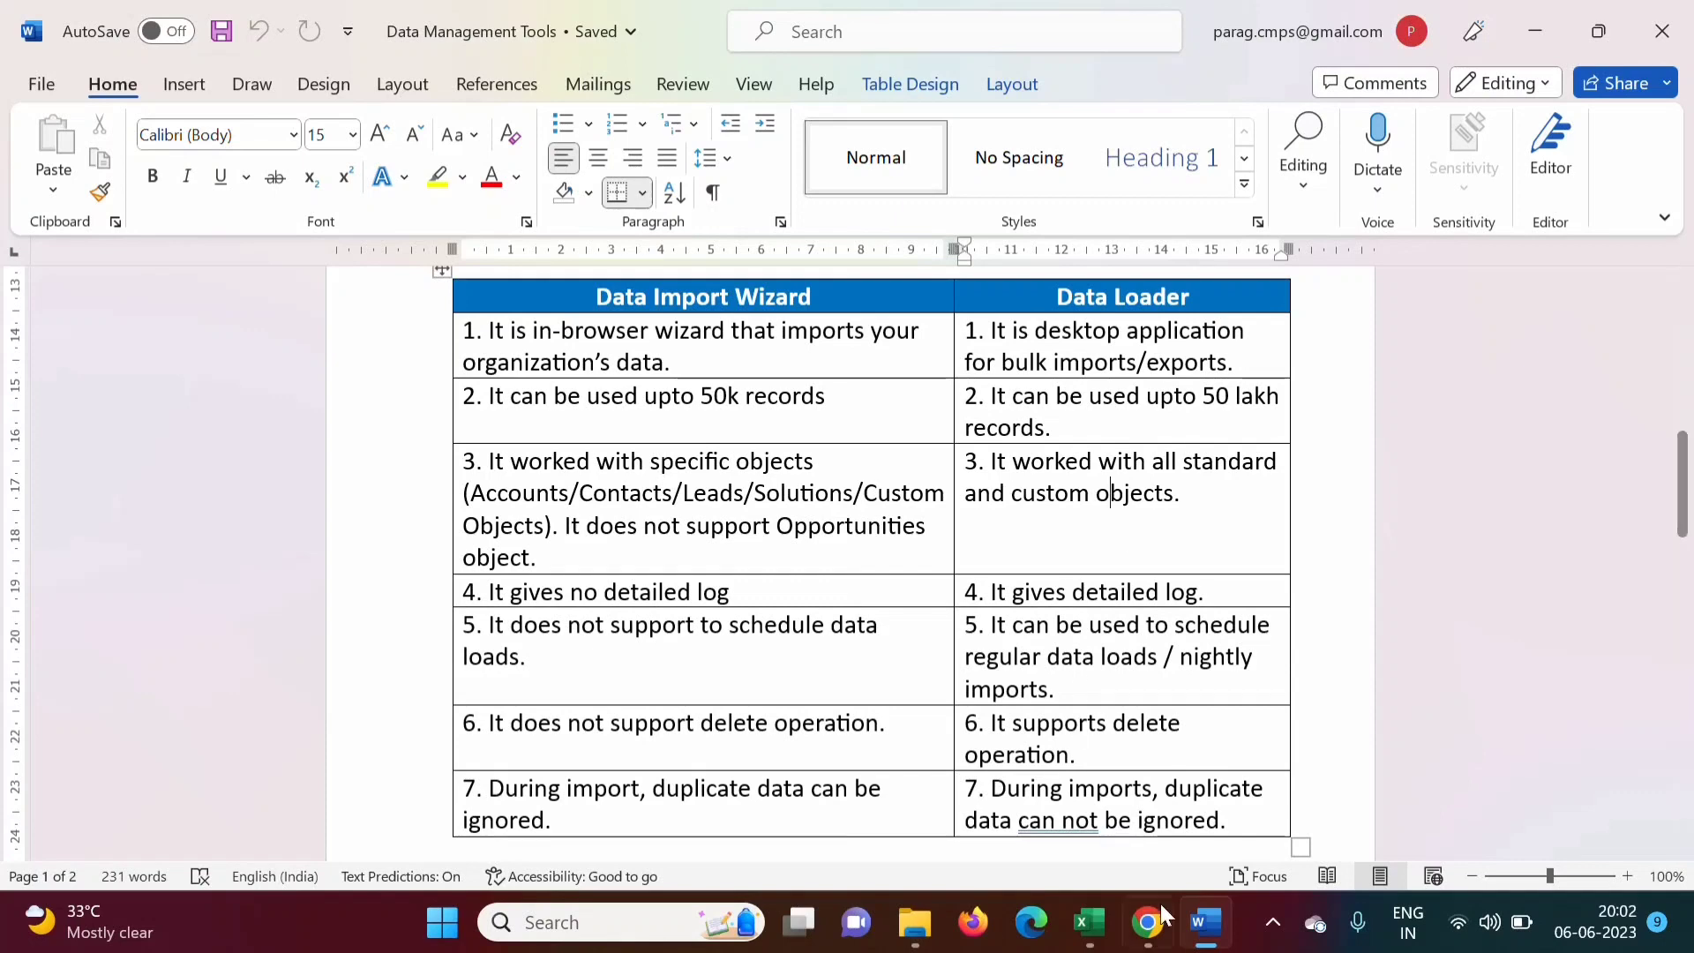
left_click(1148, 923)
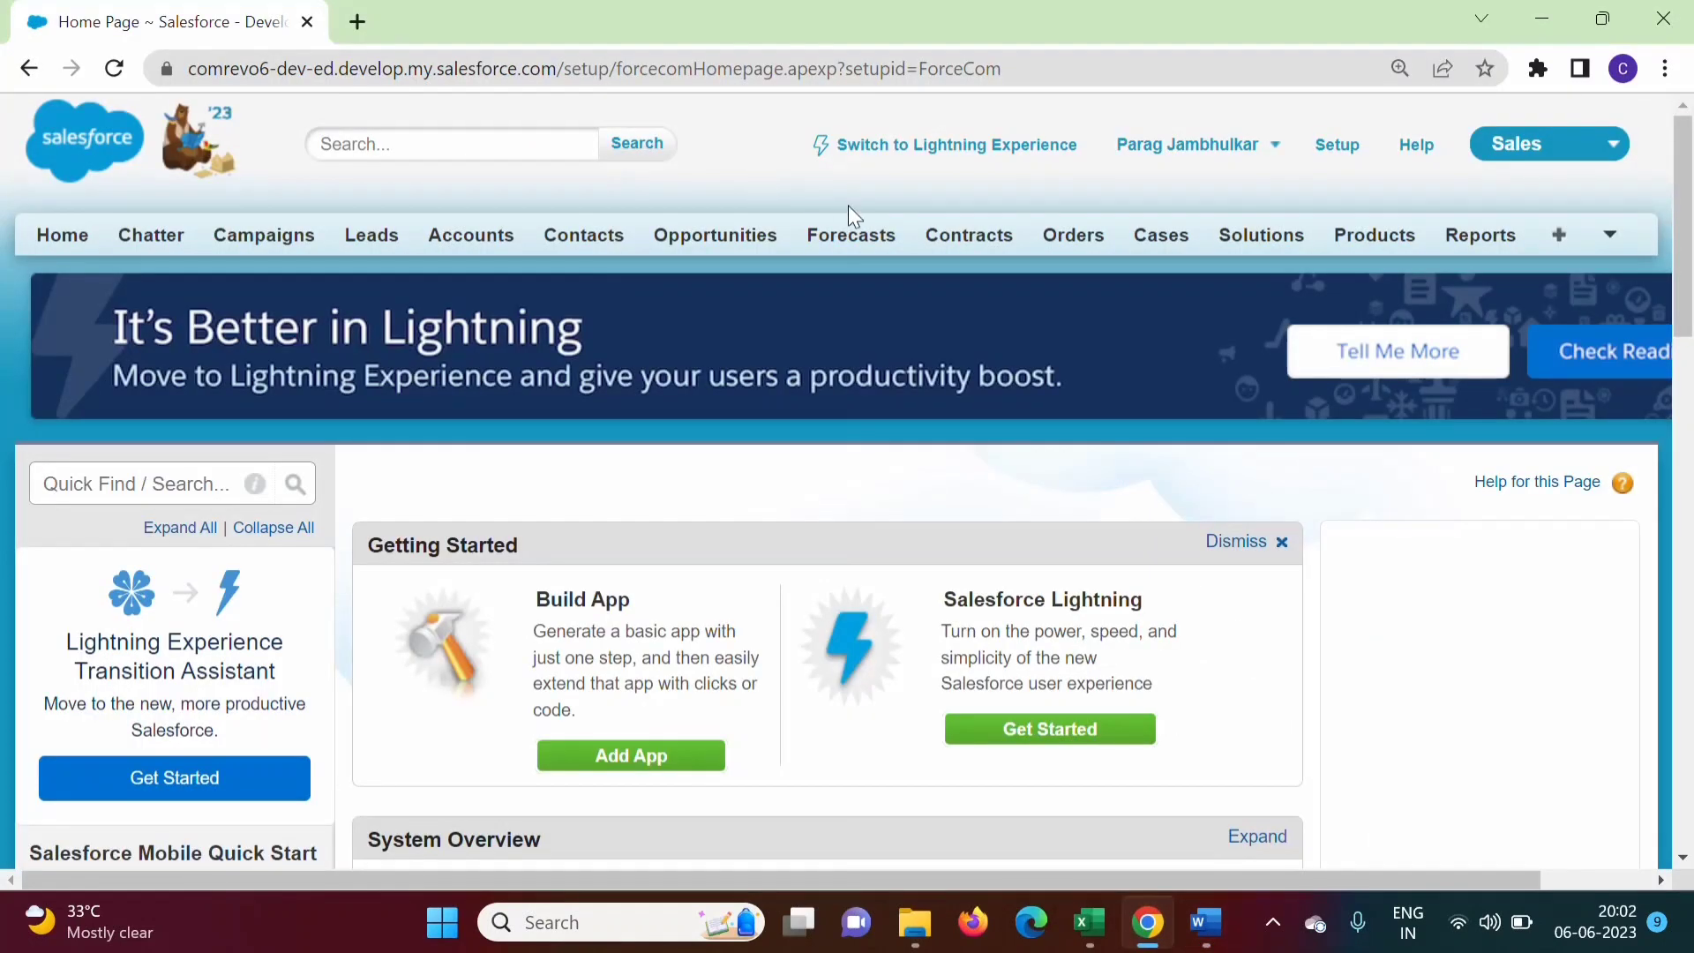
Find 'data loader' in Setup Quick Find and open the Data Loader page
left_click(1333, 154)
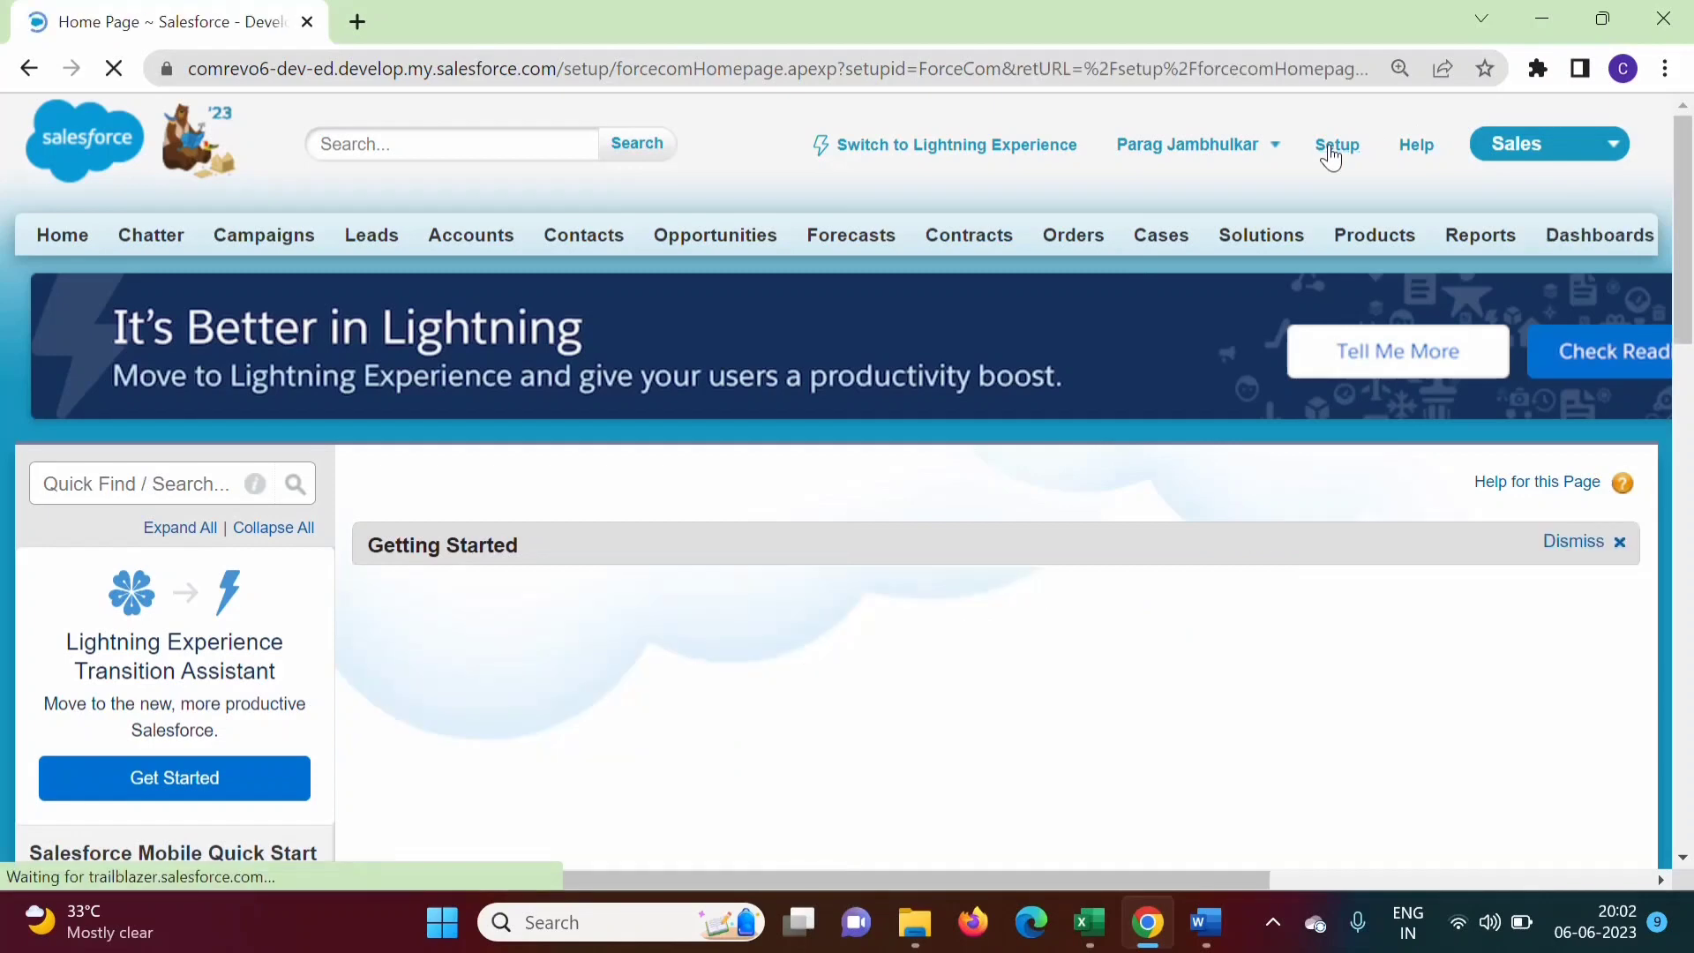
left_click(117, 479)
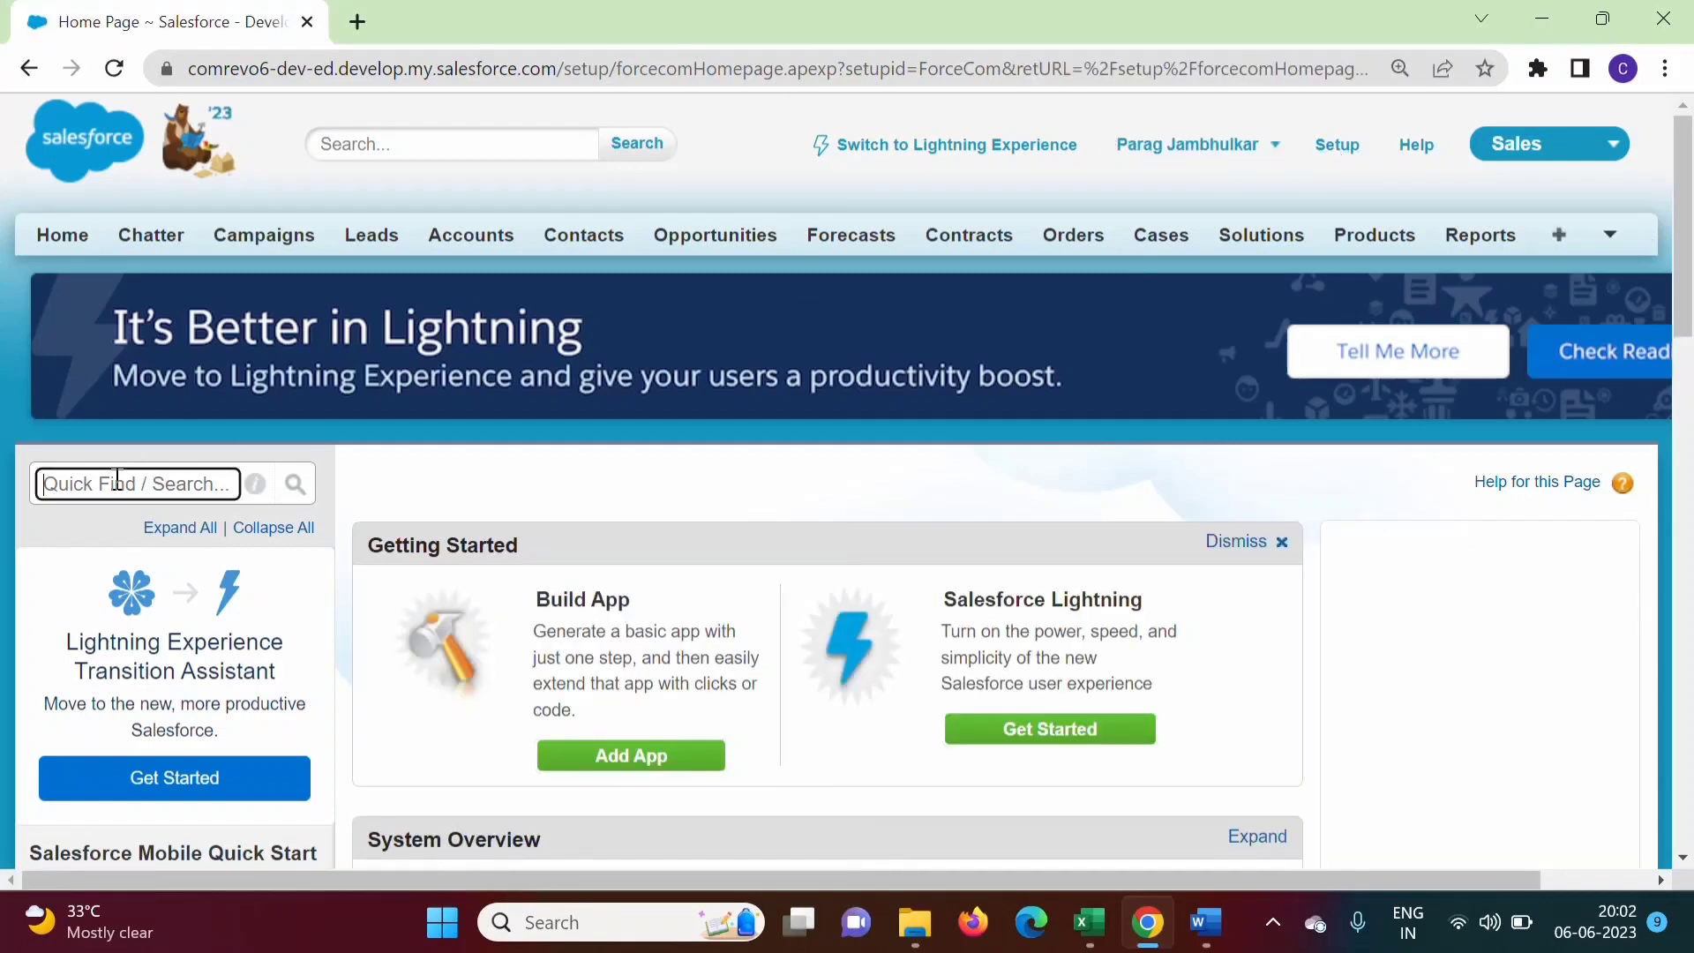
type("data ")
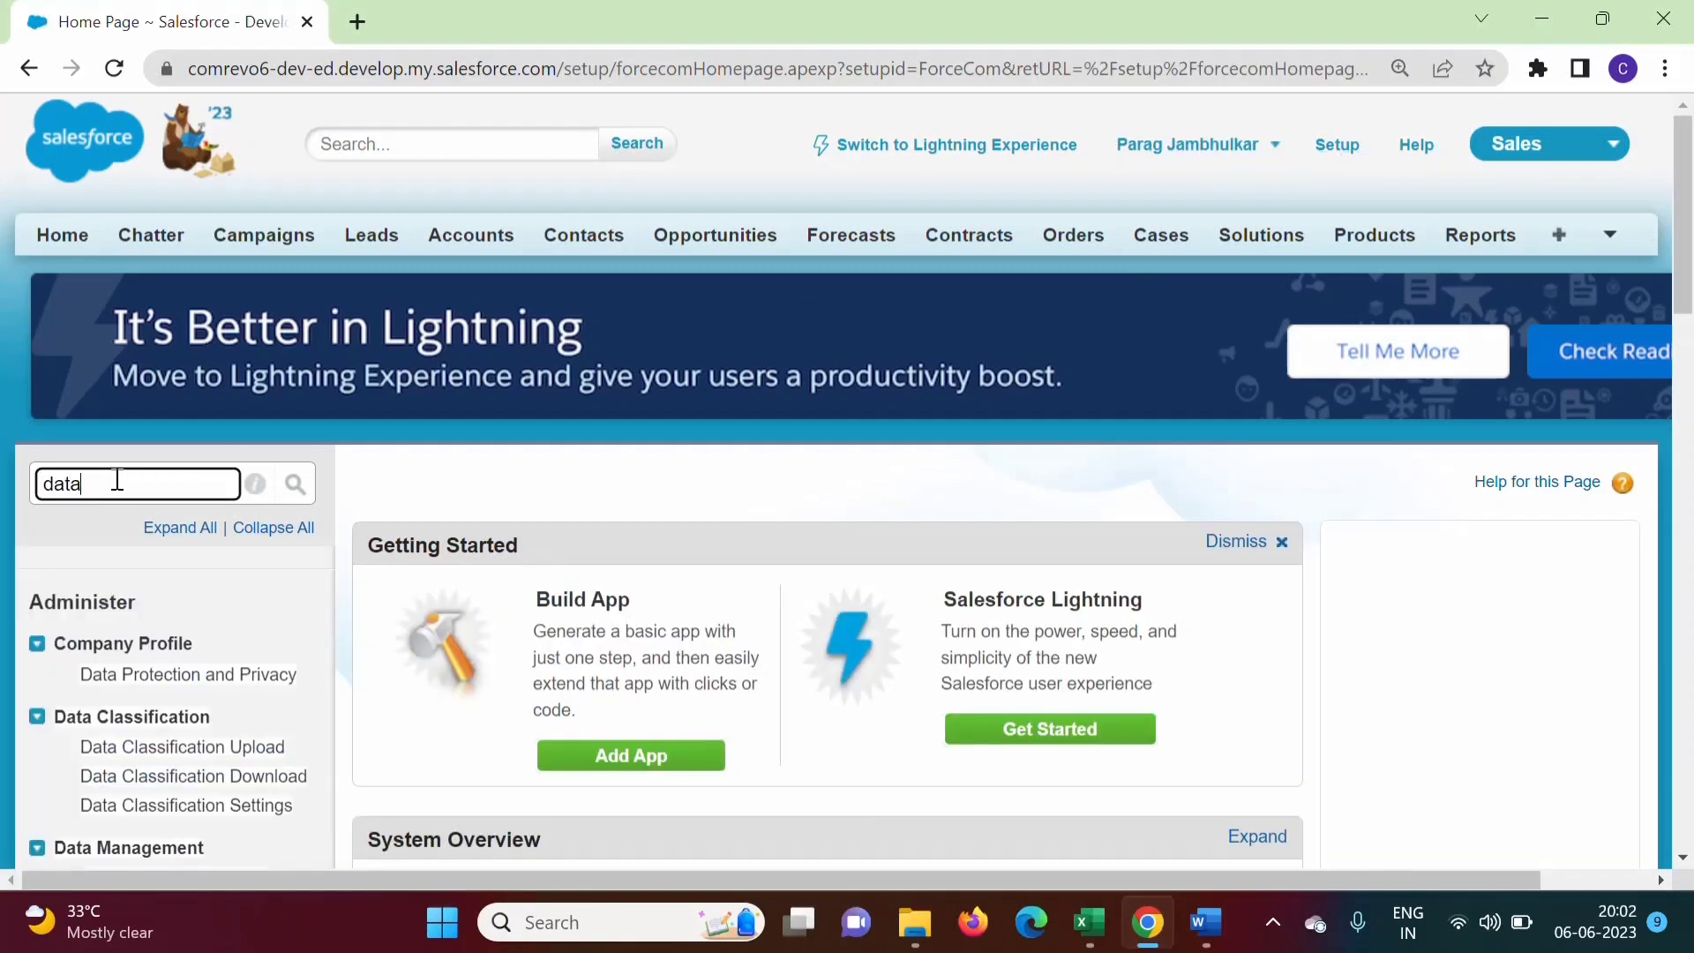
type("loader")
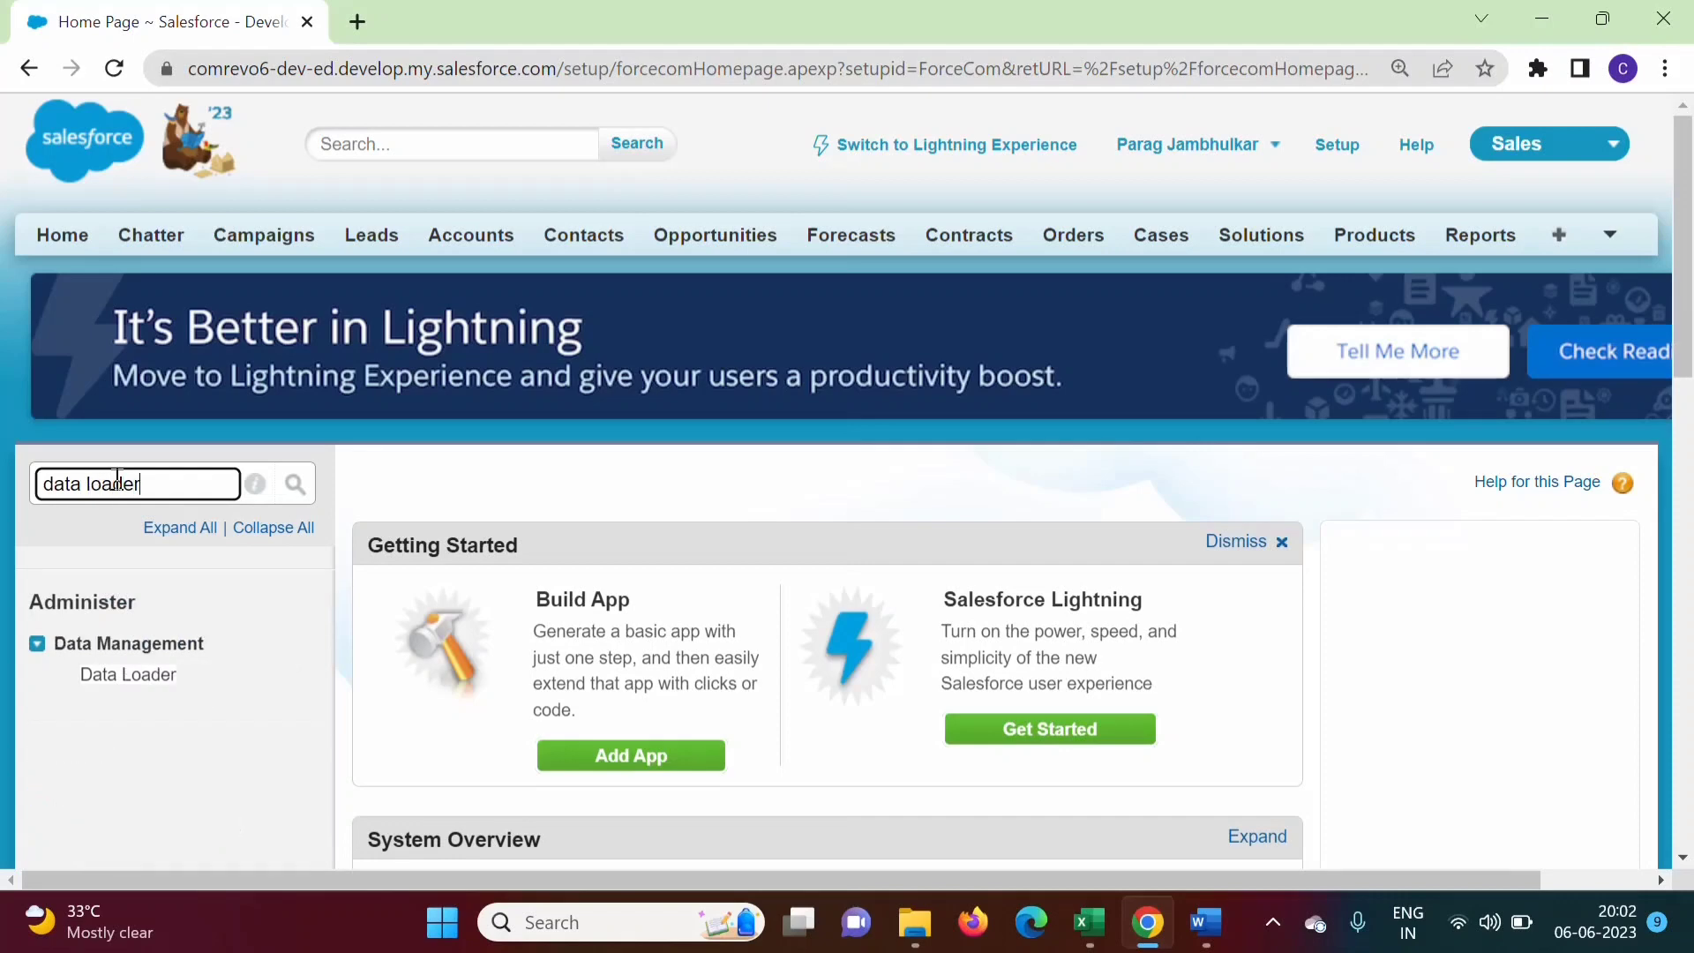
left_click(118, 676)
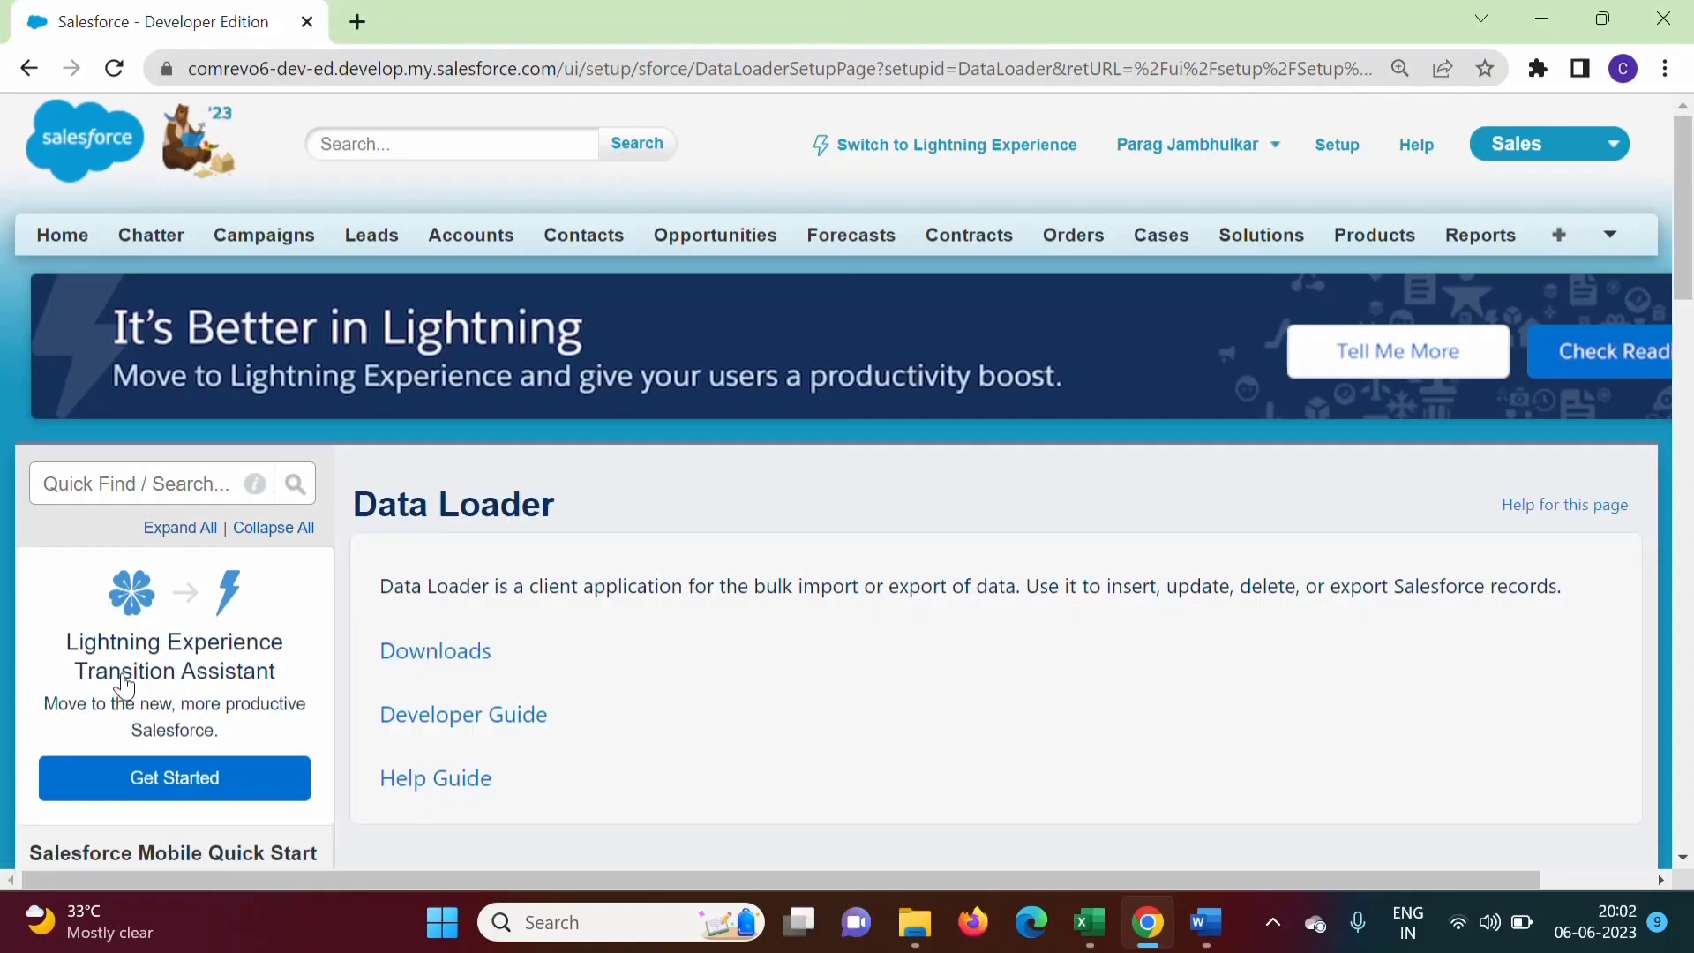
Download the Summer '23 Data Loader release, dataloader_v58.0.2.zip, from the developer site
left_click_drag(1685, 260, 1685, 320)
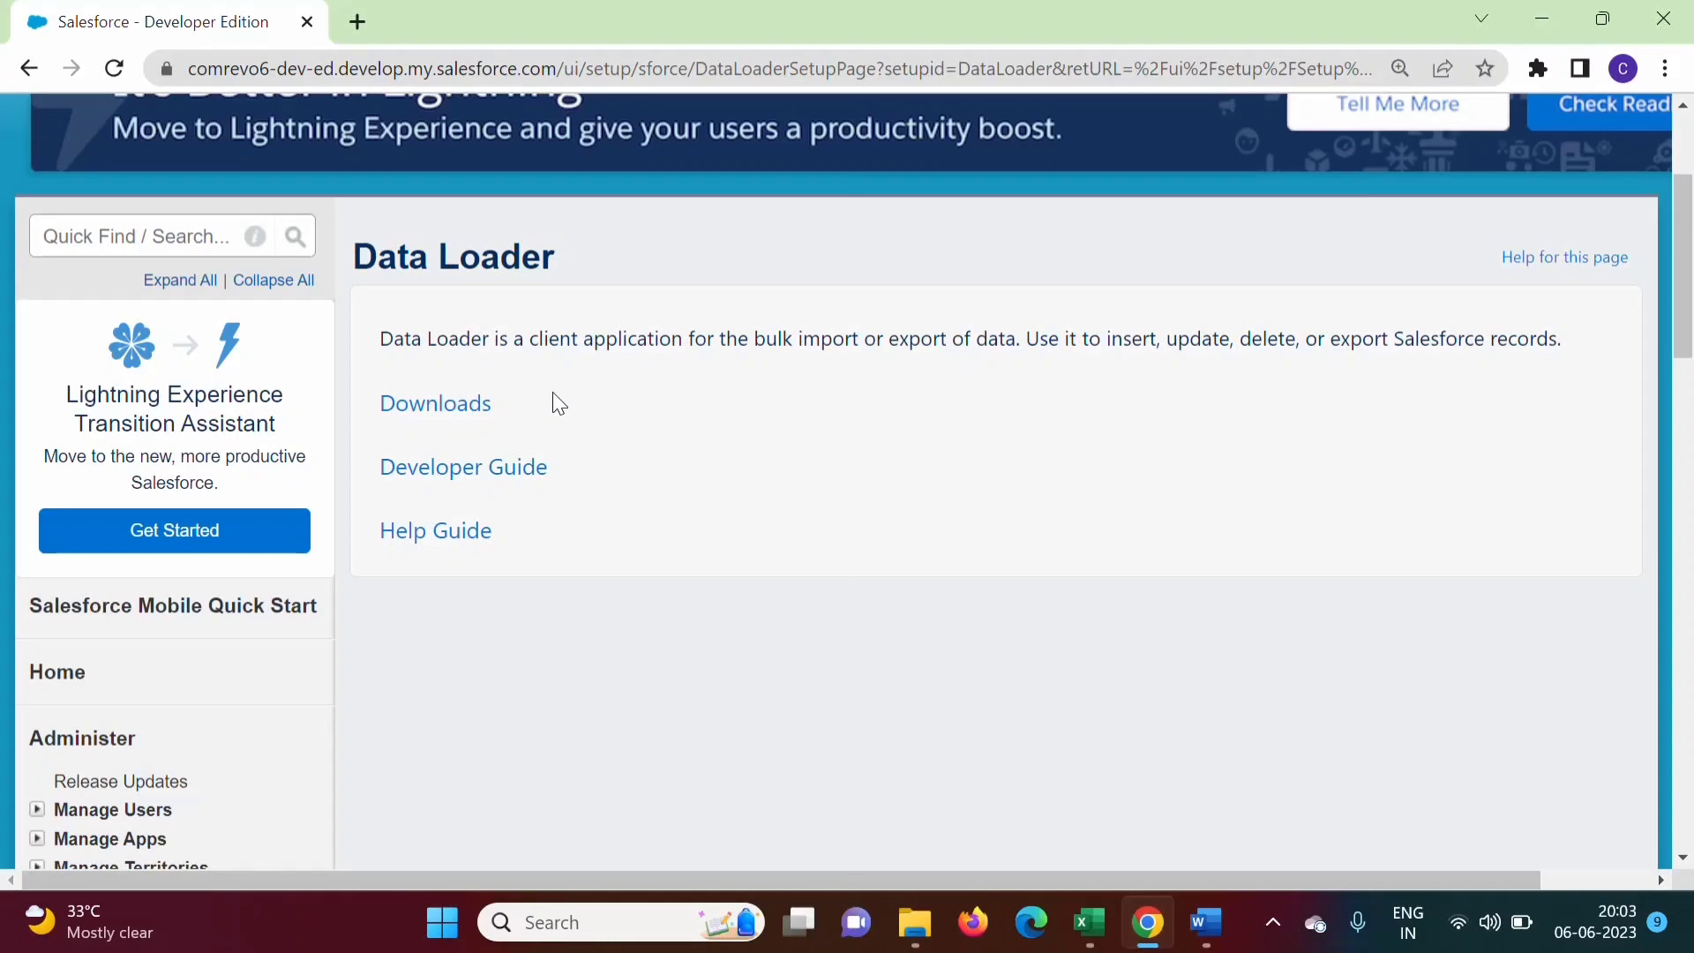
left_click(443, 406)
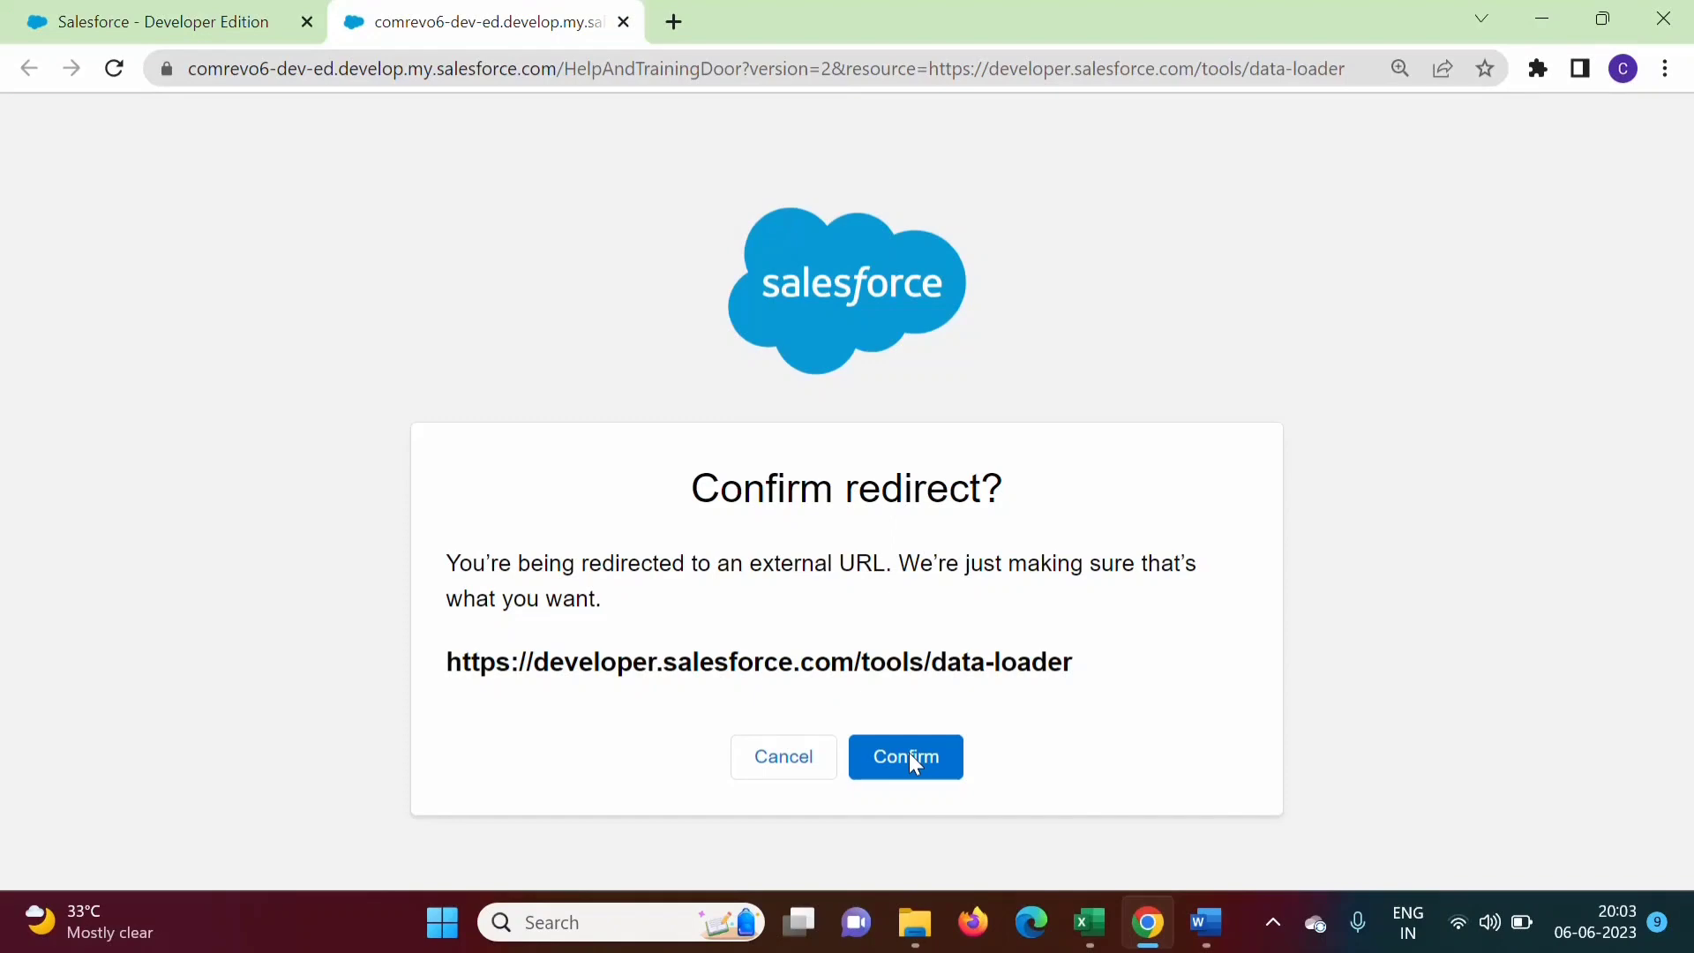
left_click(913, 762)
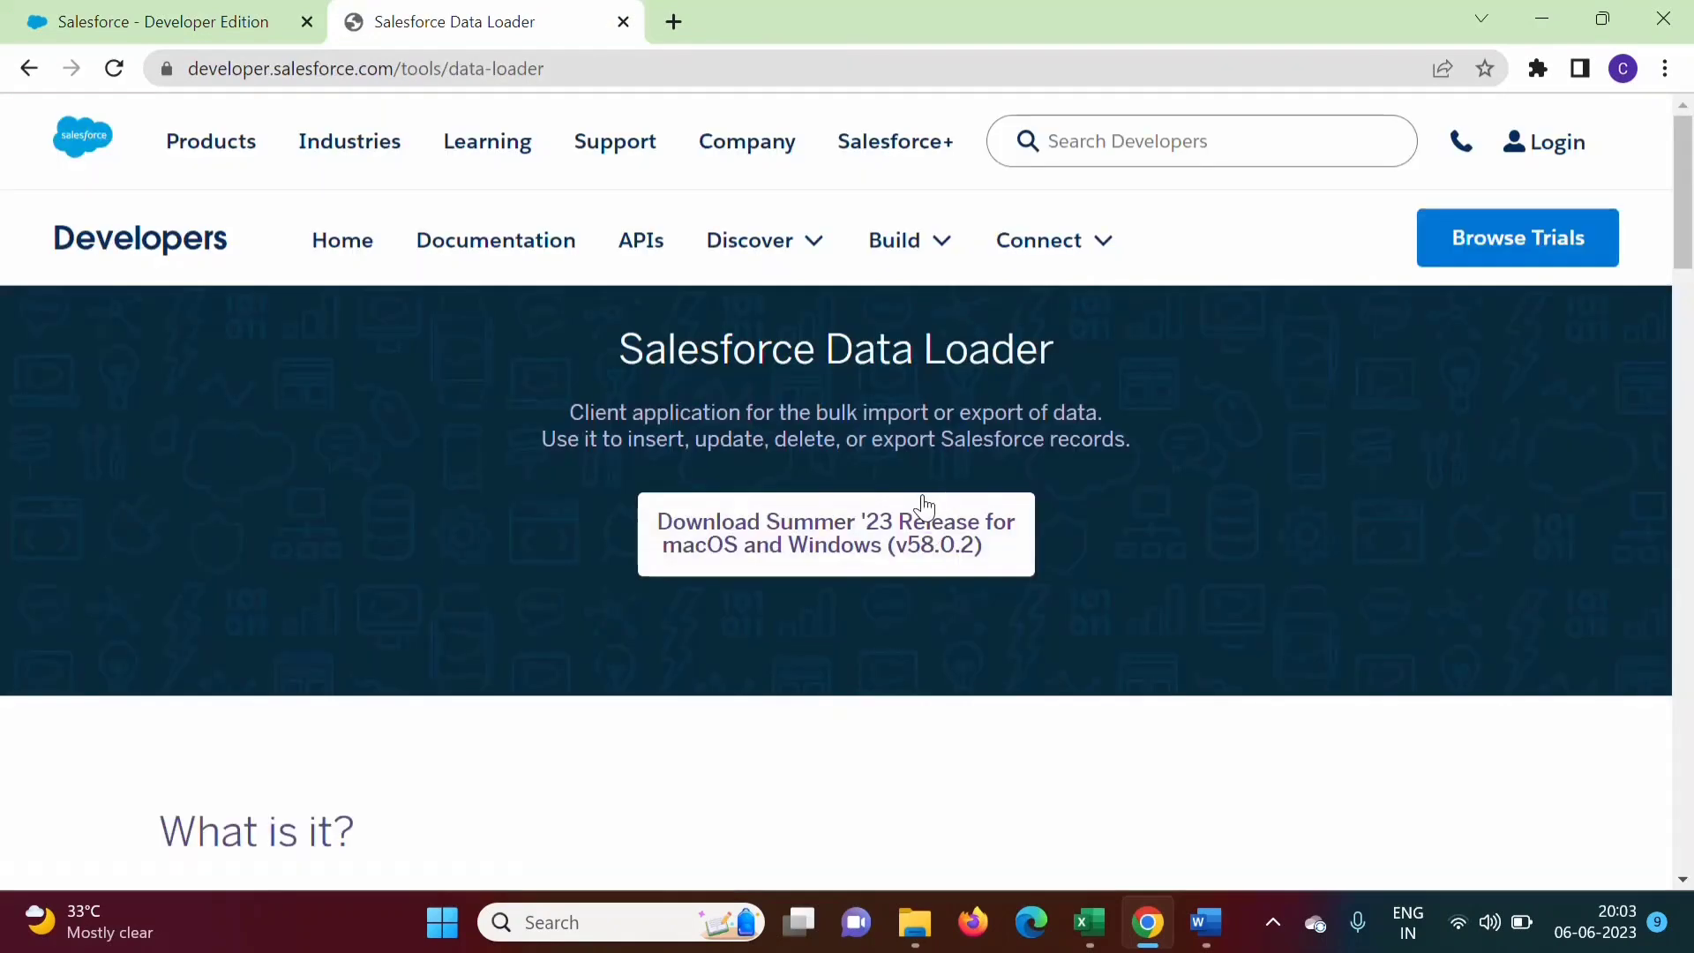
left_click(837, 549)
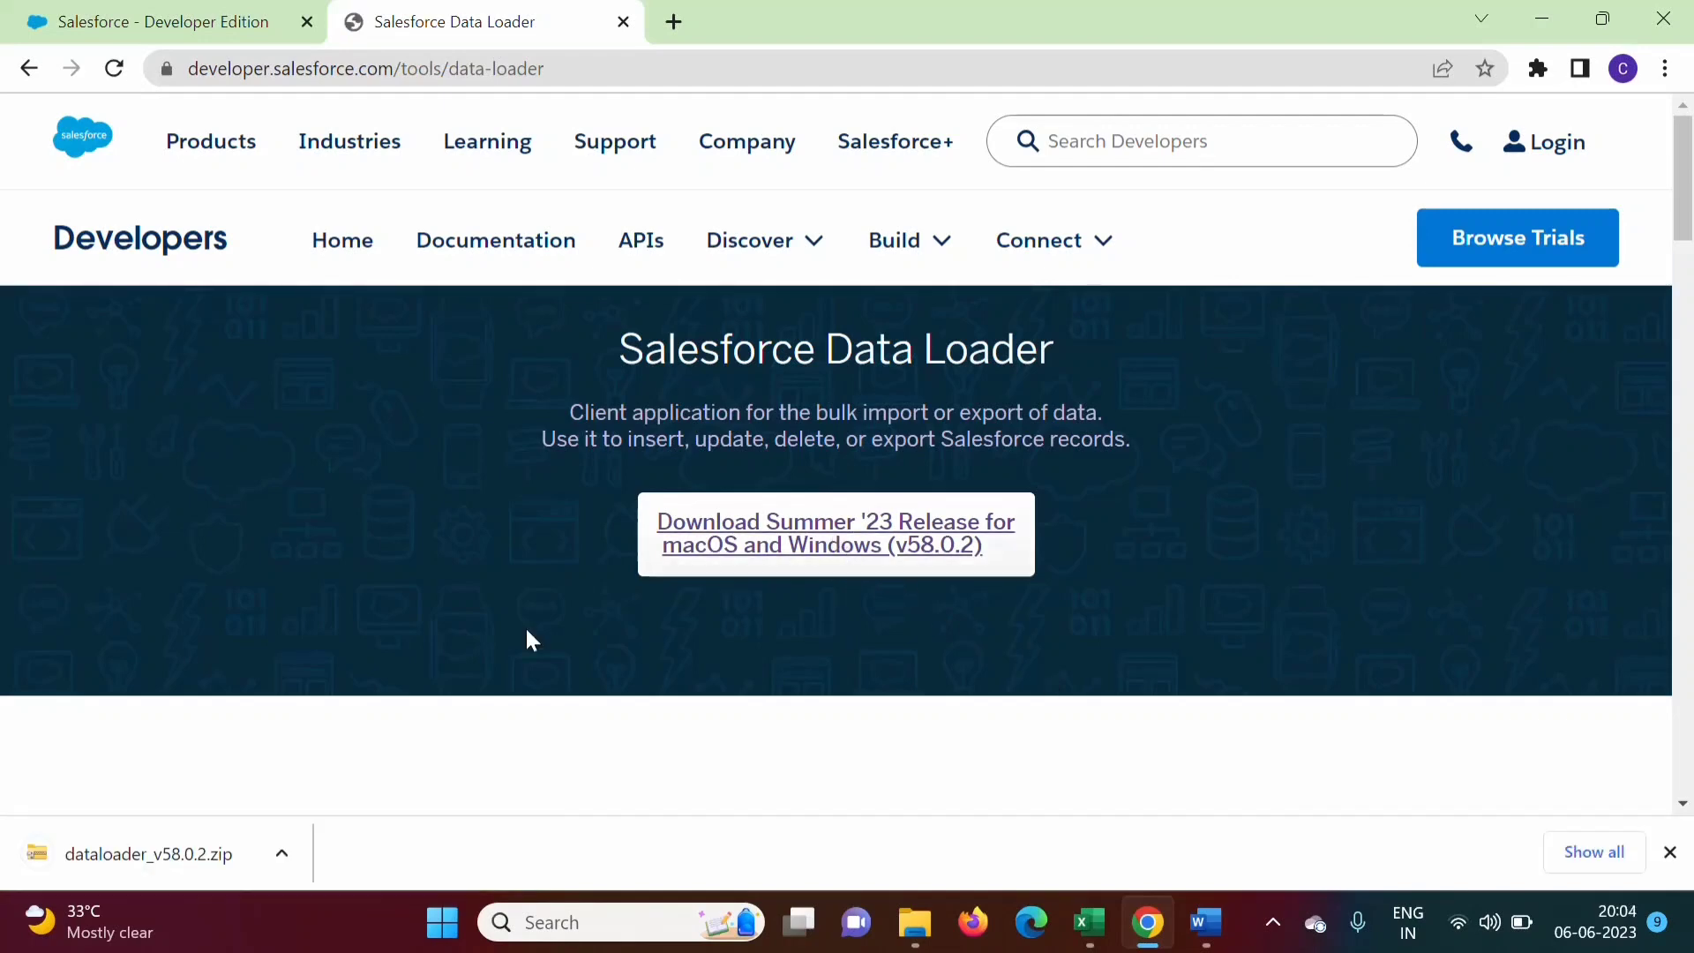
Extract dataloader_v58.0.2.zip in Downloads and run the install batch file from the extracted folder
left_click(283, 858)
left_click(424, 761)
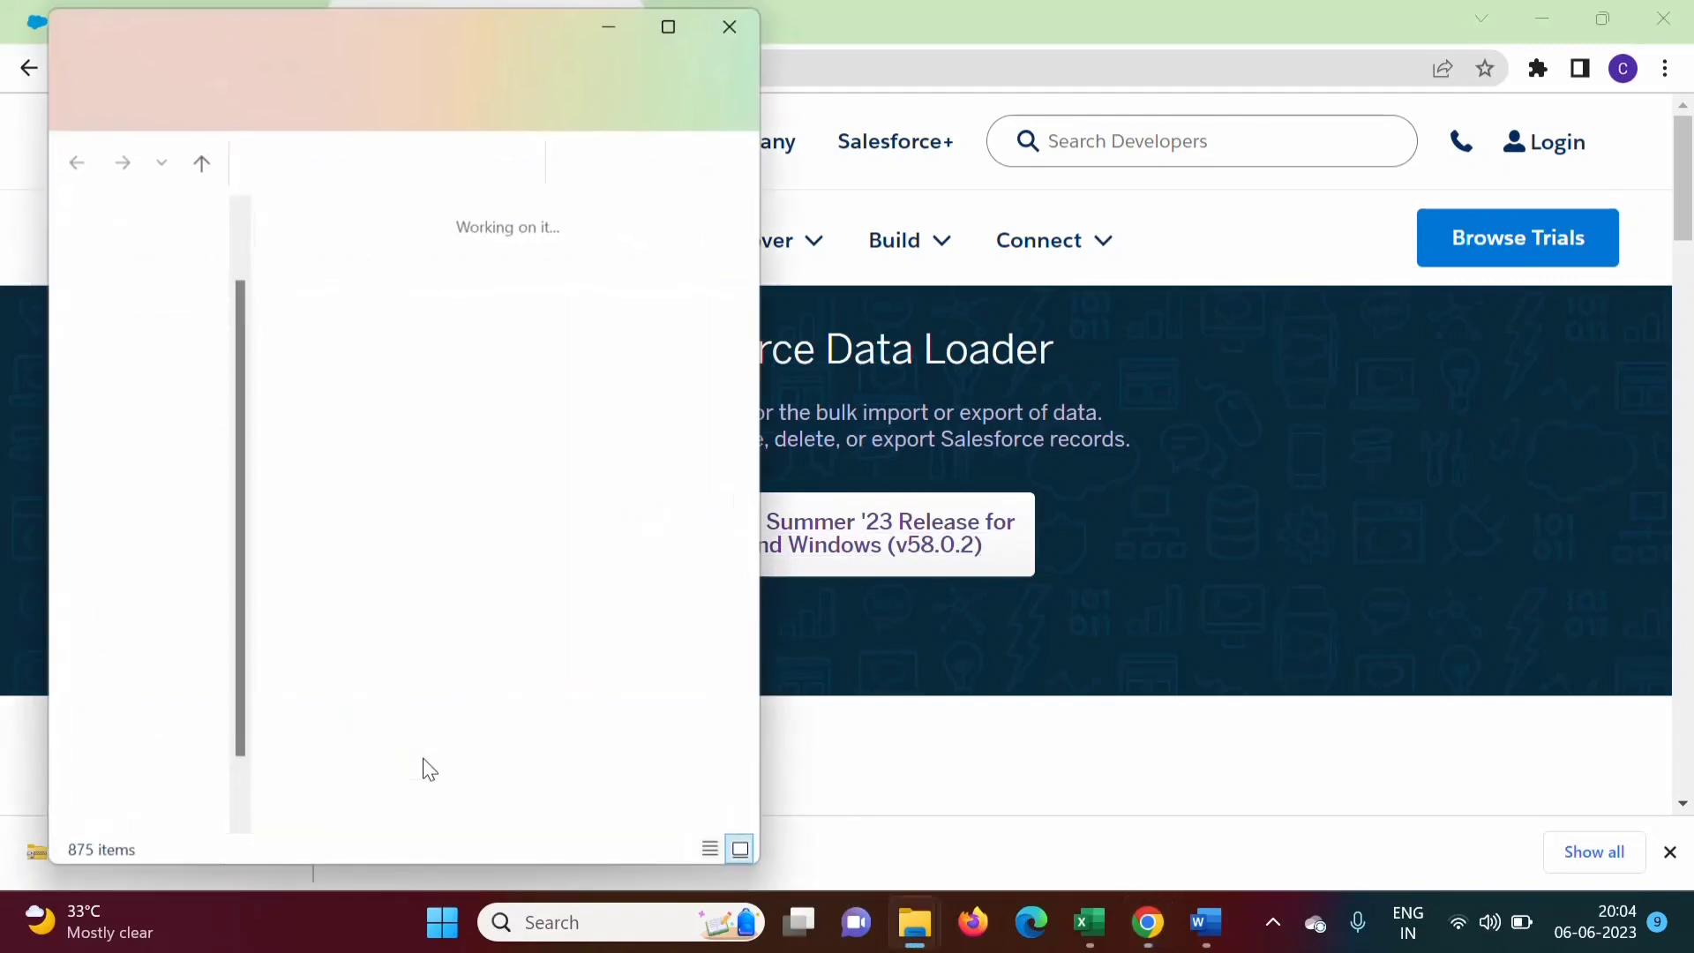
left_click(319, 305)
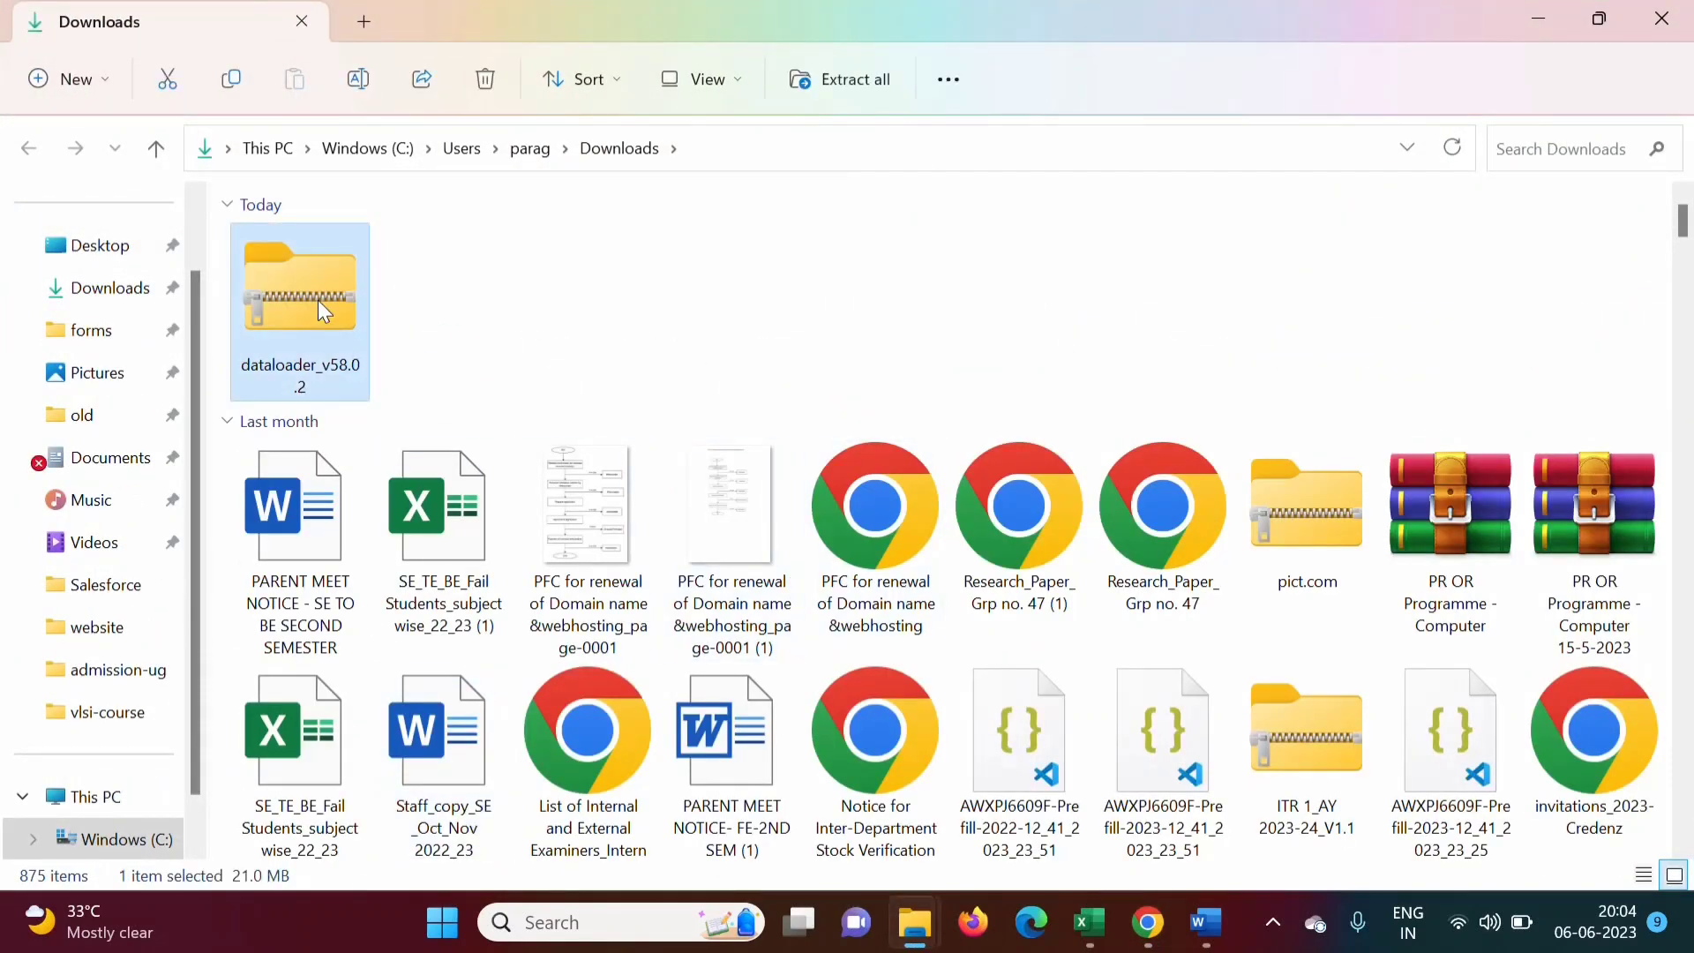
right_click(320, 304)
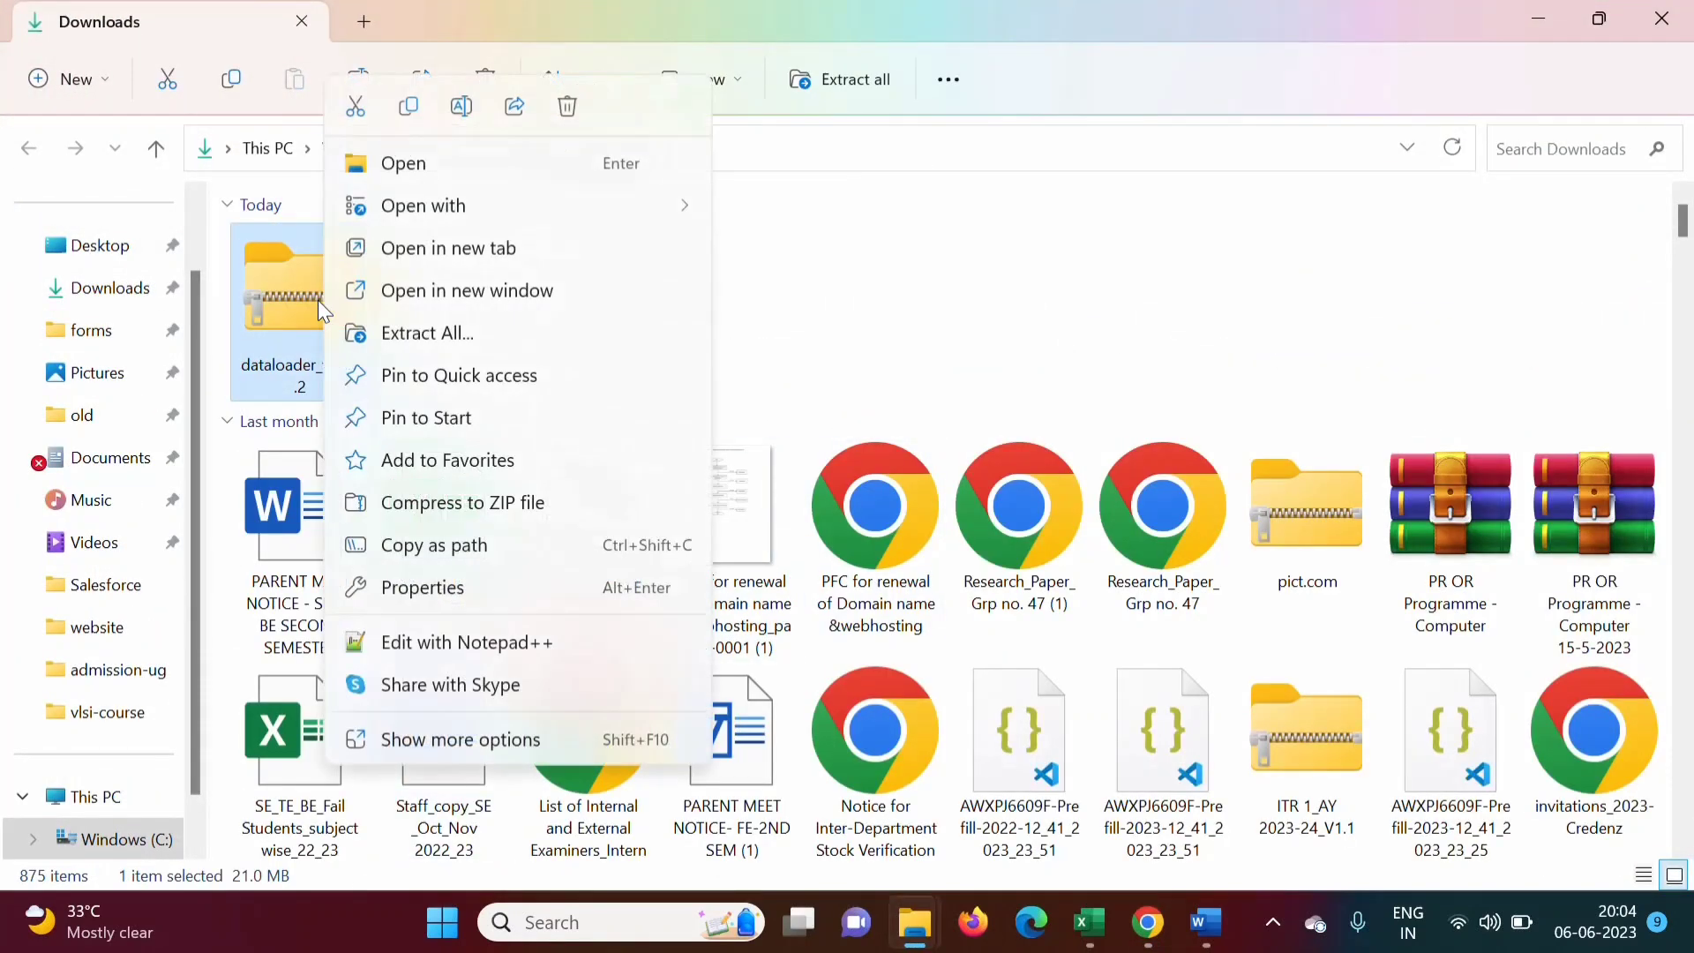
left_click(469, 330)
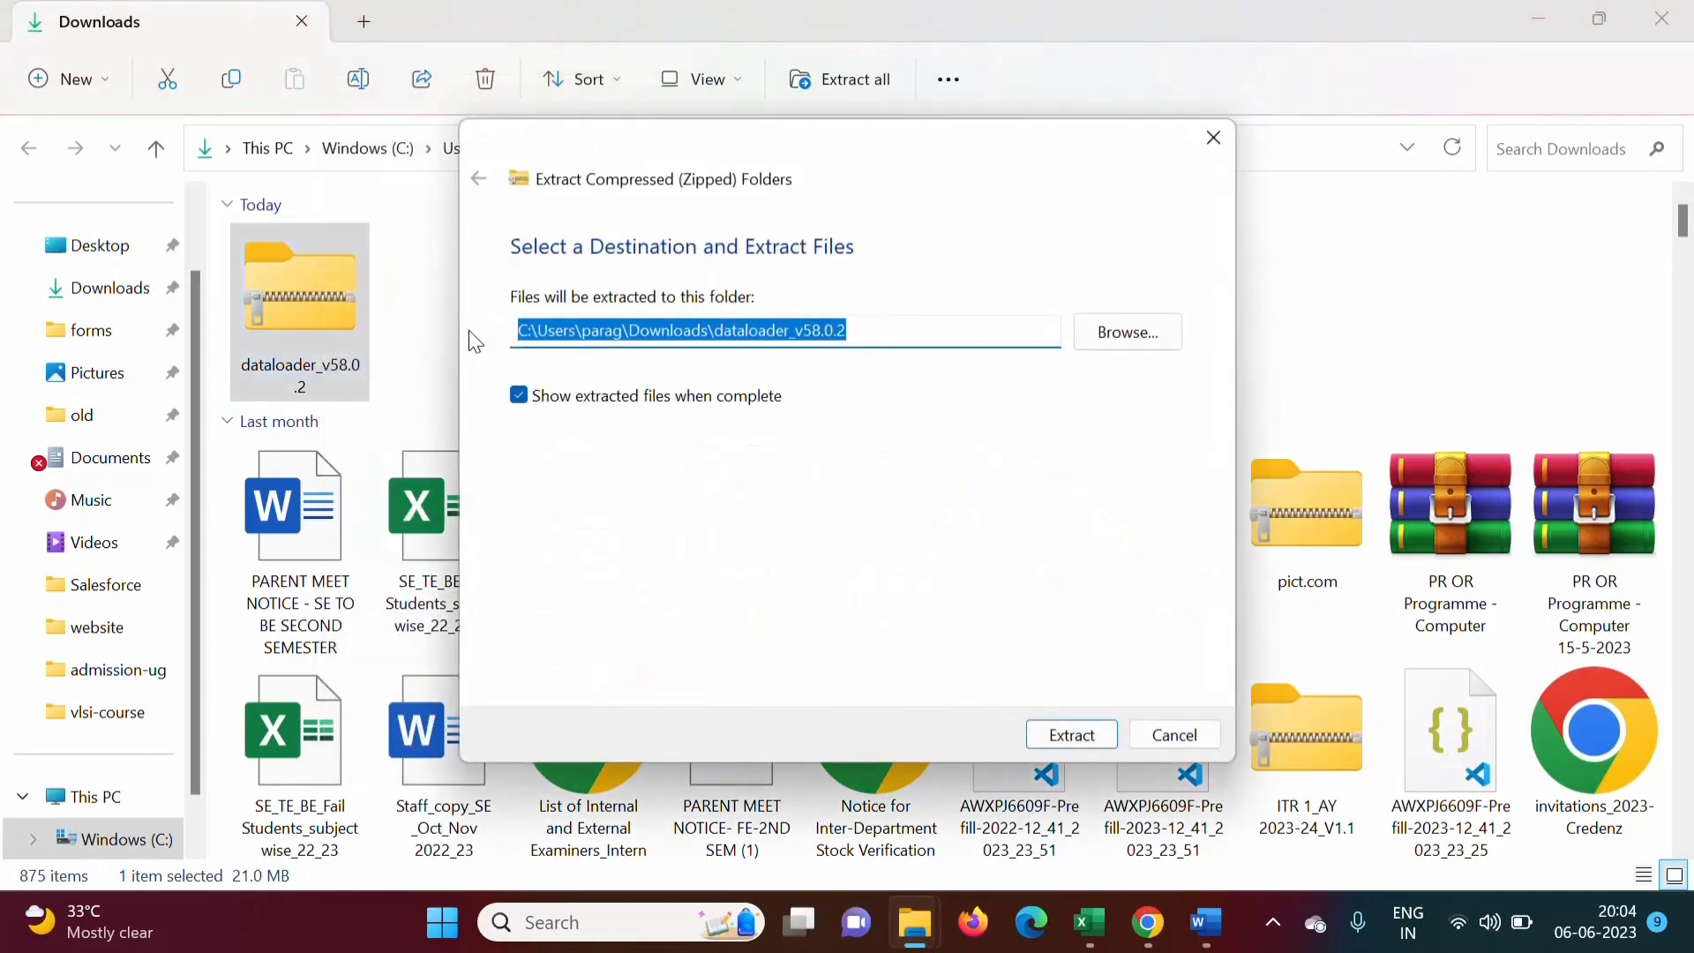
left_click(1069, 737)
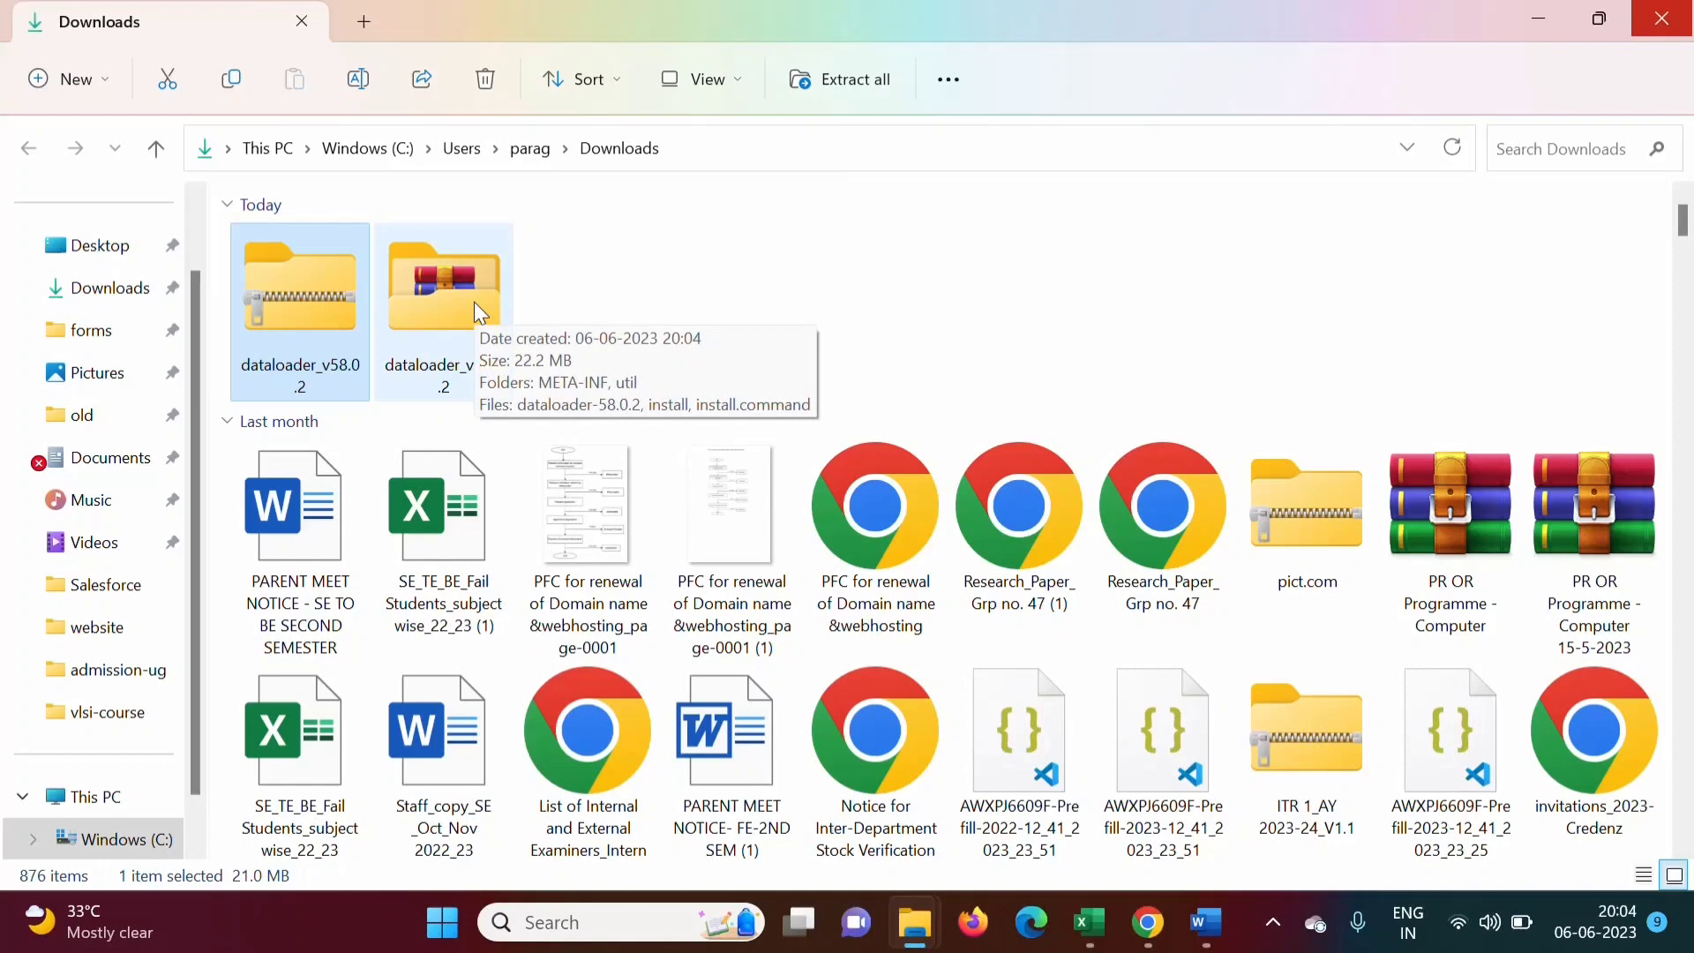
double_click(474, 303)
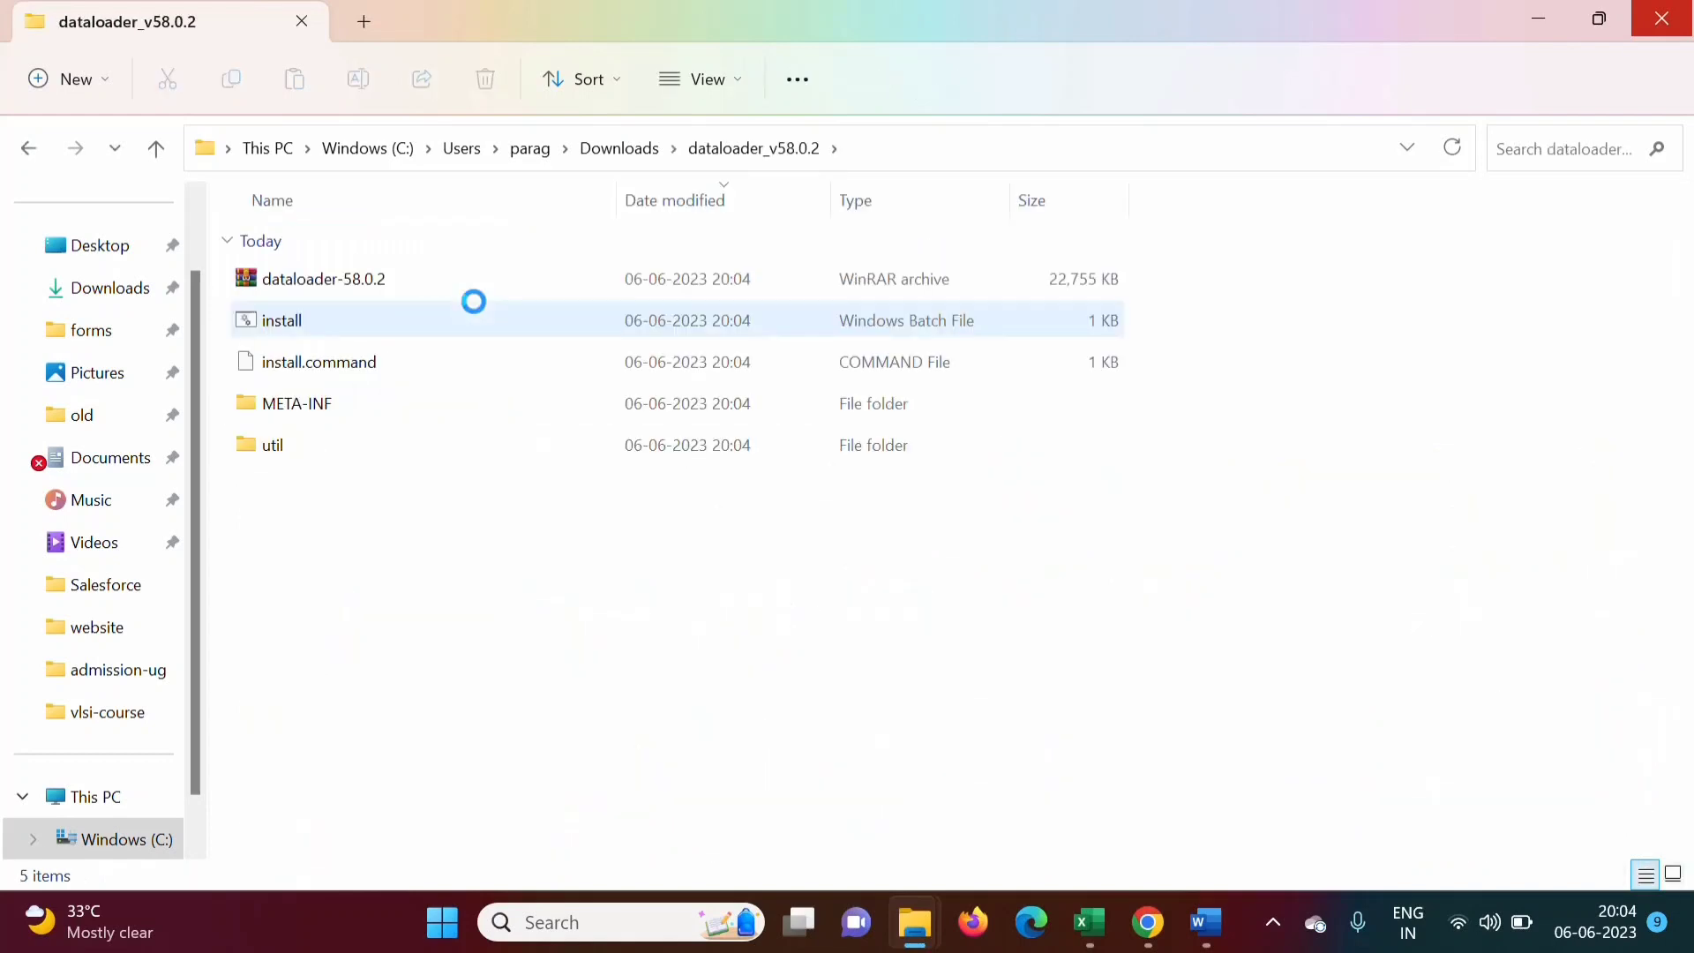
double_click(294, 323)
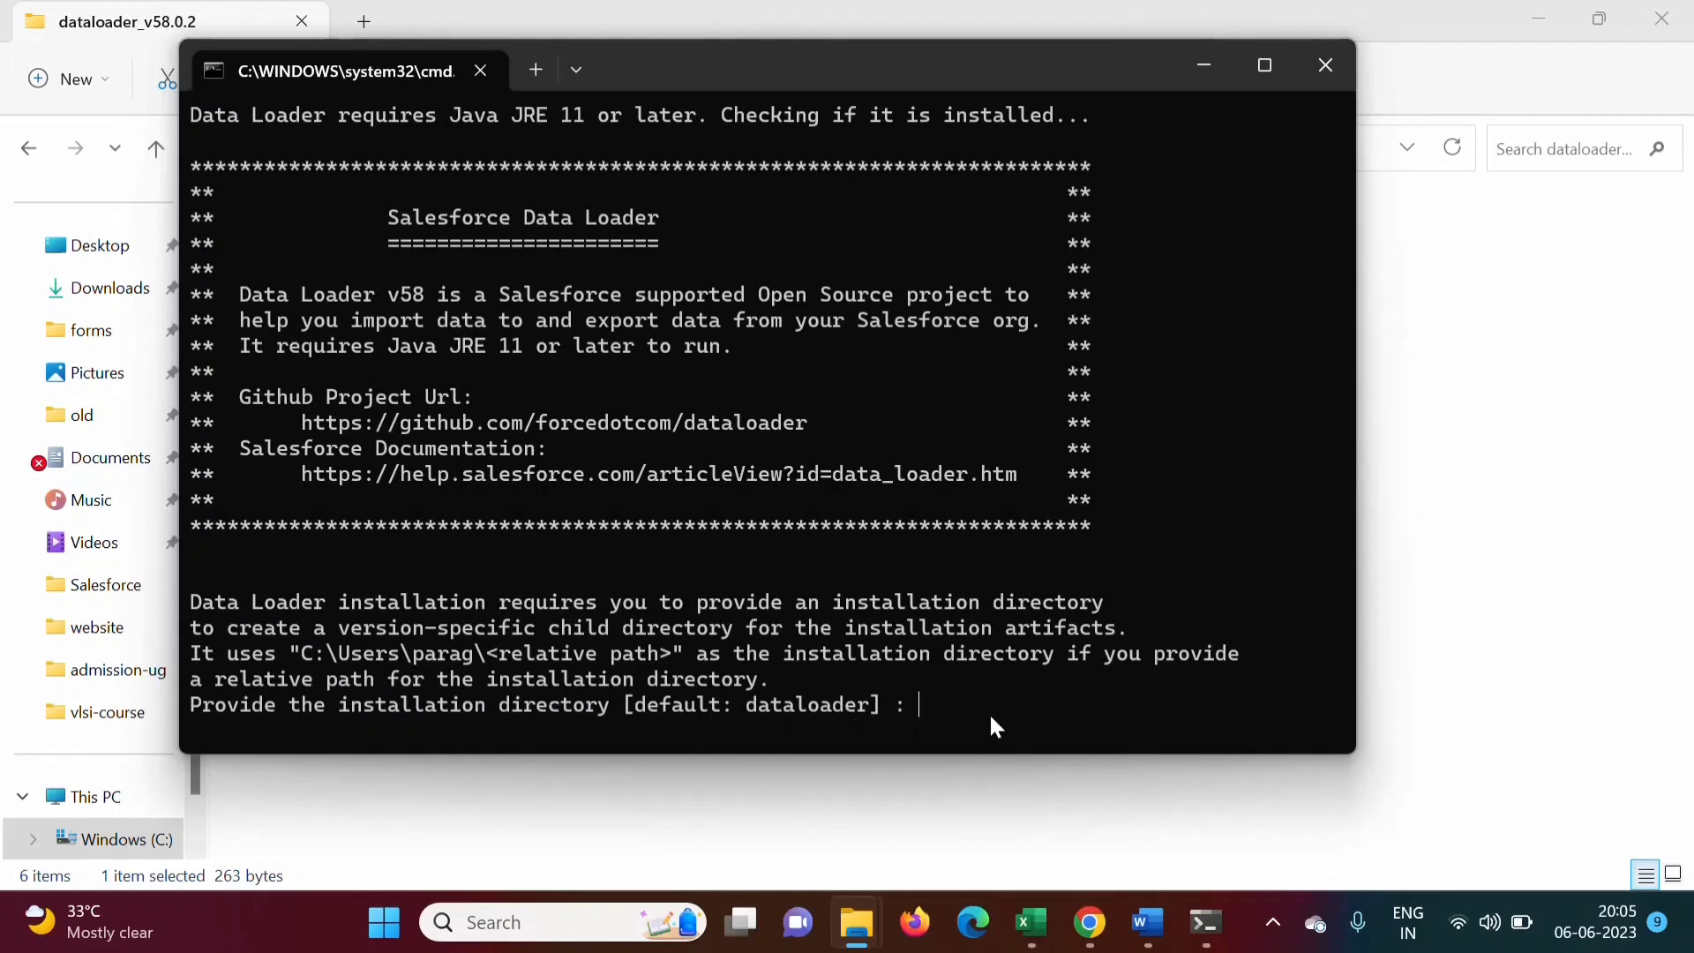
Install into 'dataloader', answering Yes to overwrite, Desktop shortcut and Start menu shortcut
type("dataloader")
key("Return")
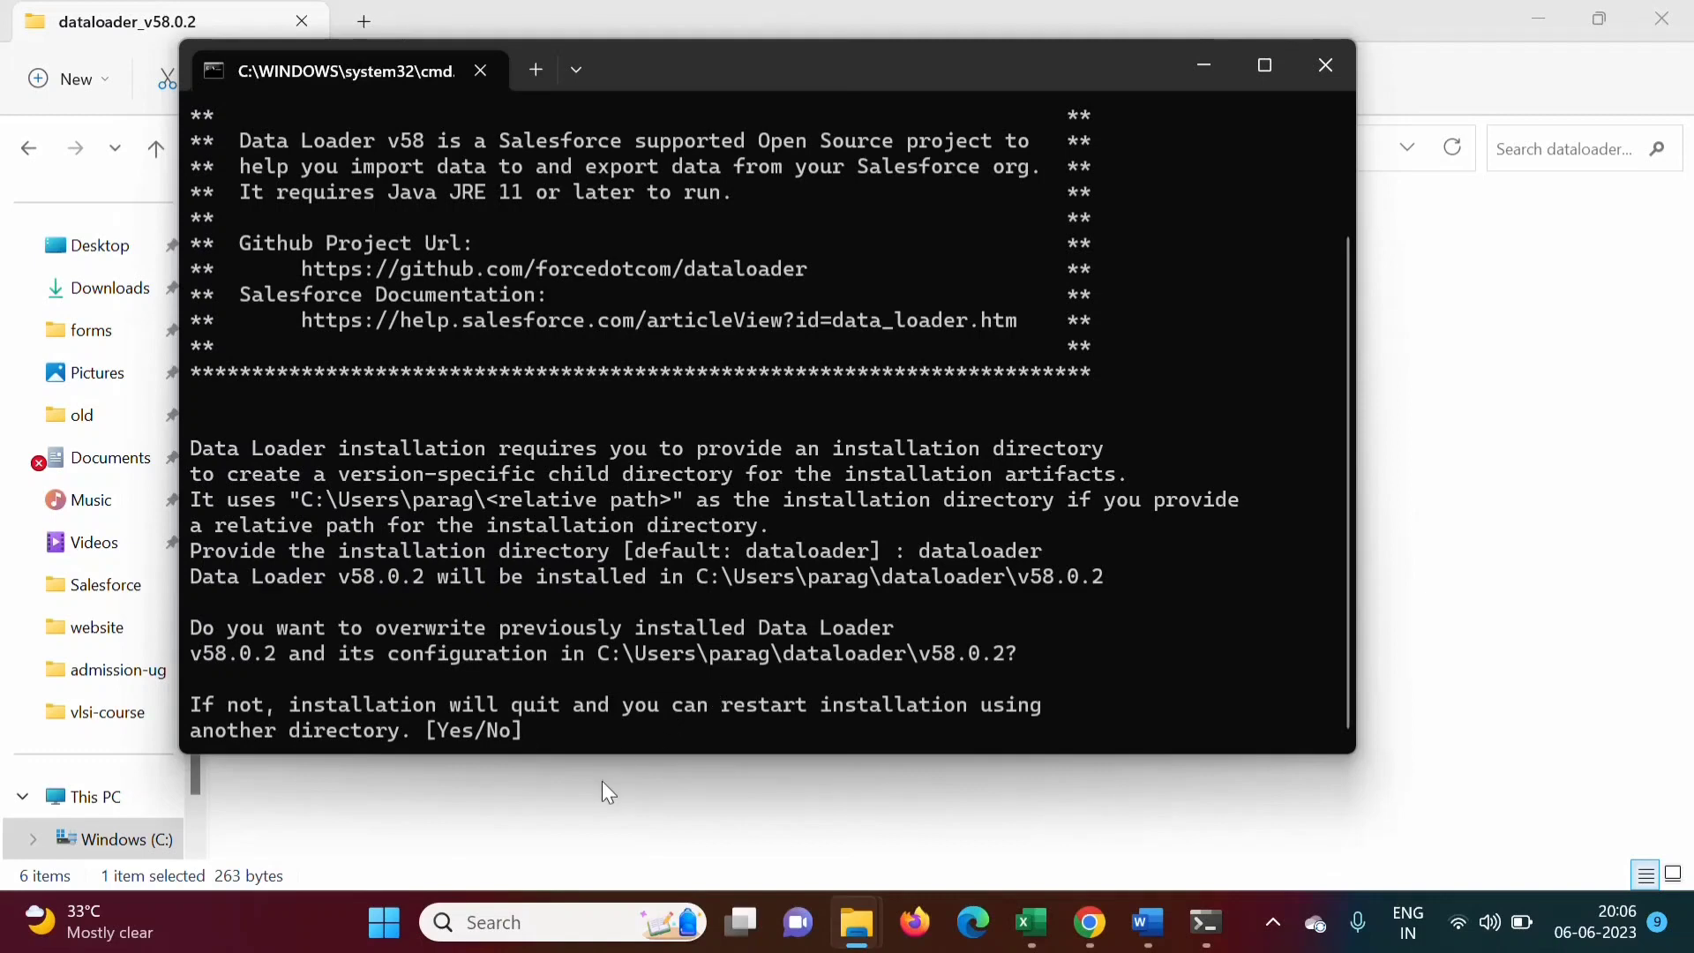
type("Yes")
key("Return")
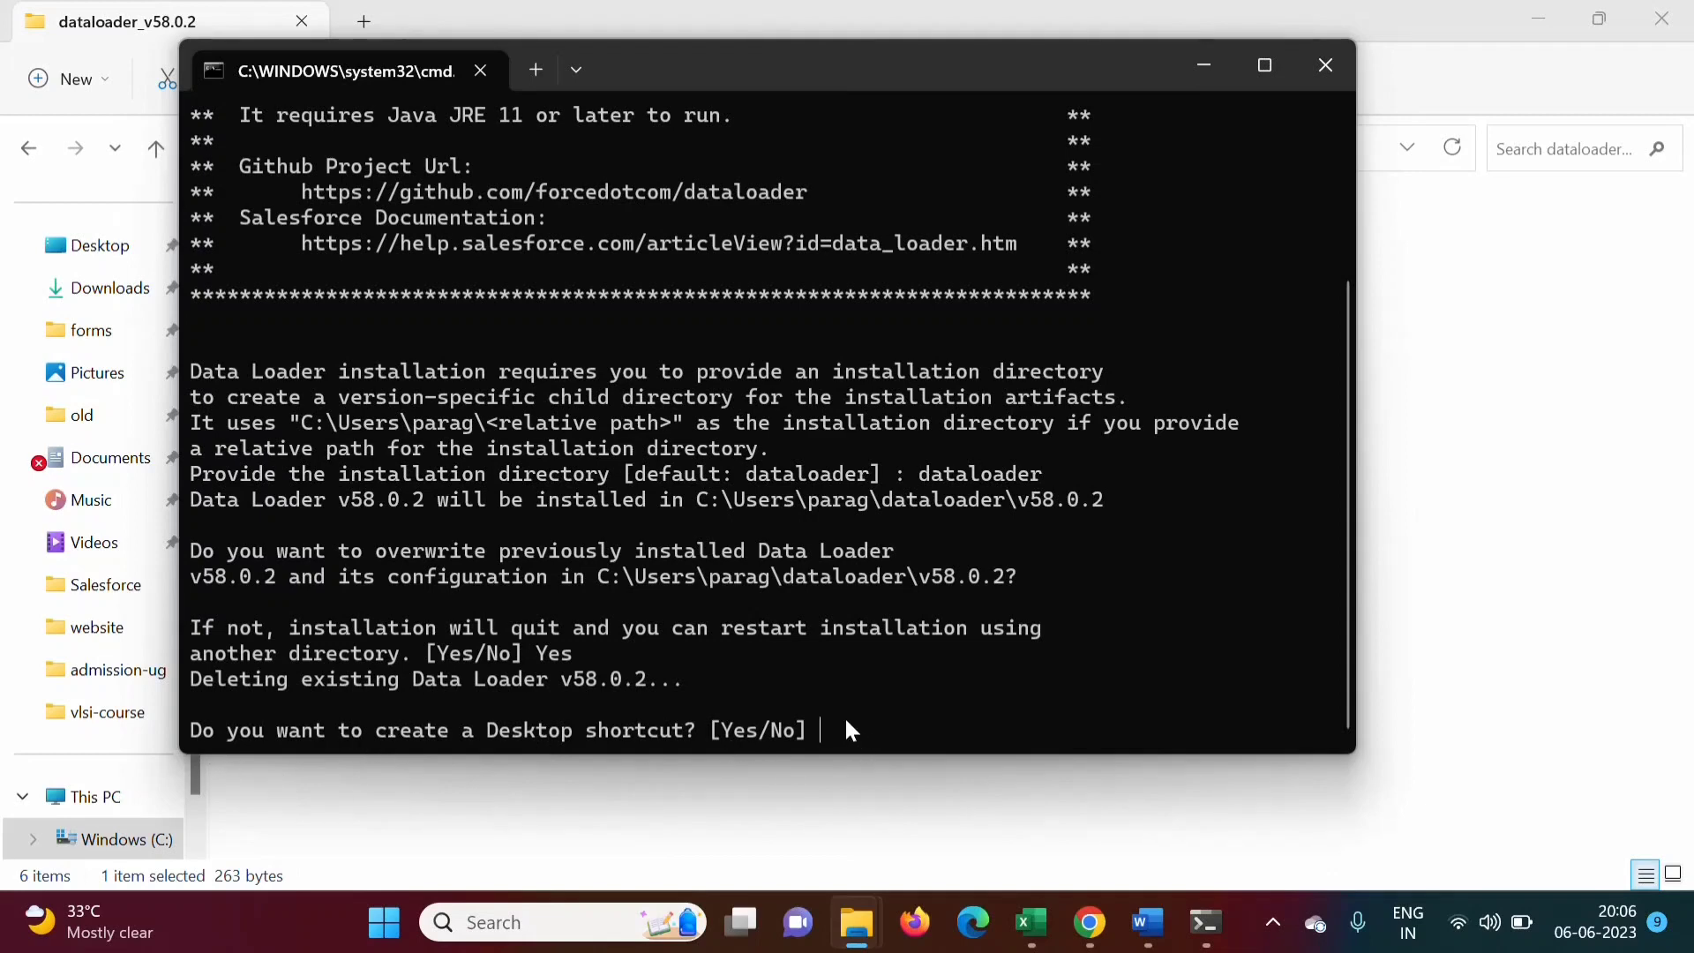
type("Yes")
key("Return")
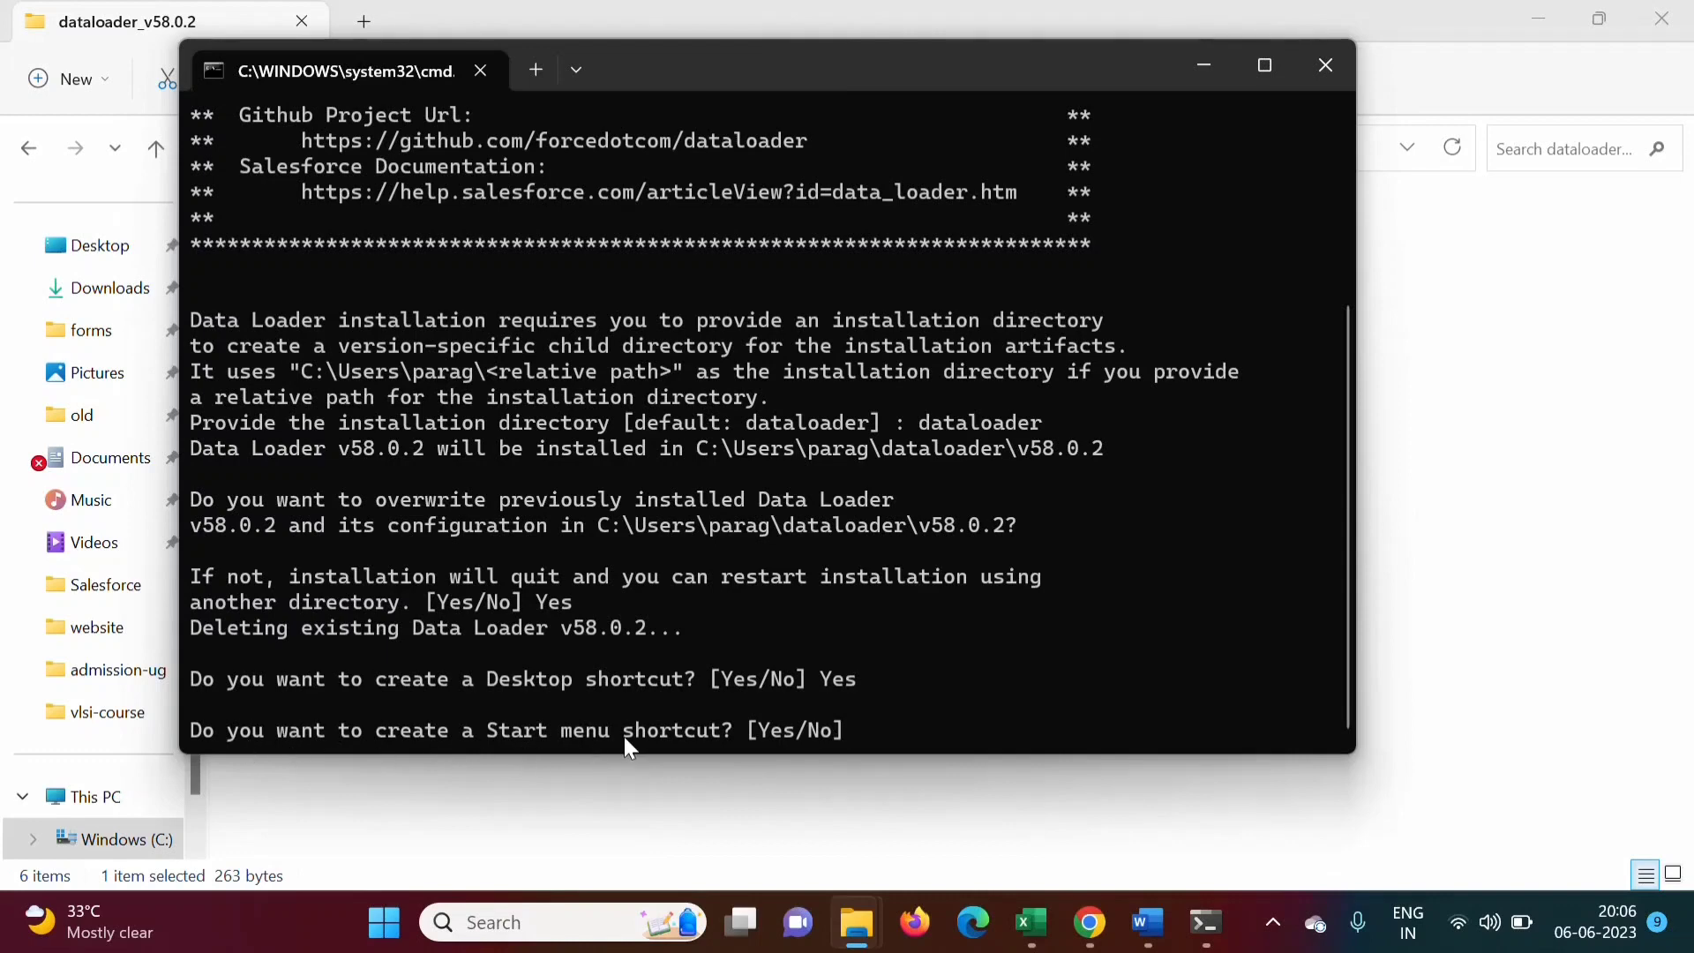
type("Yes")
key("Return")
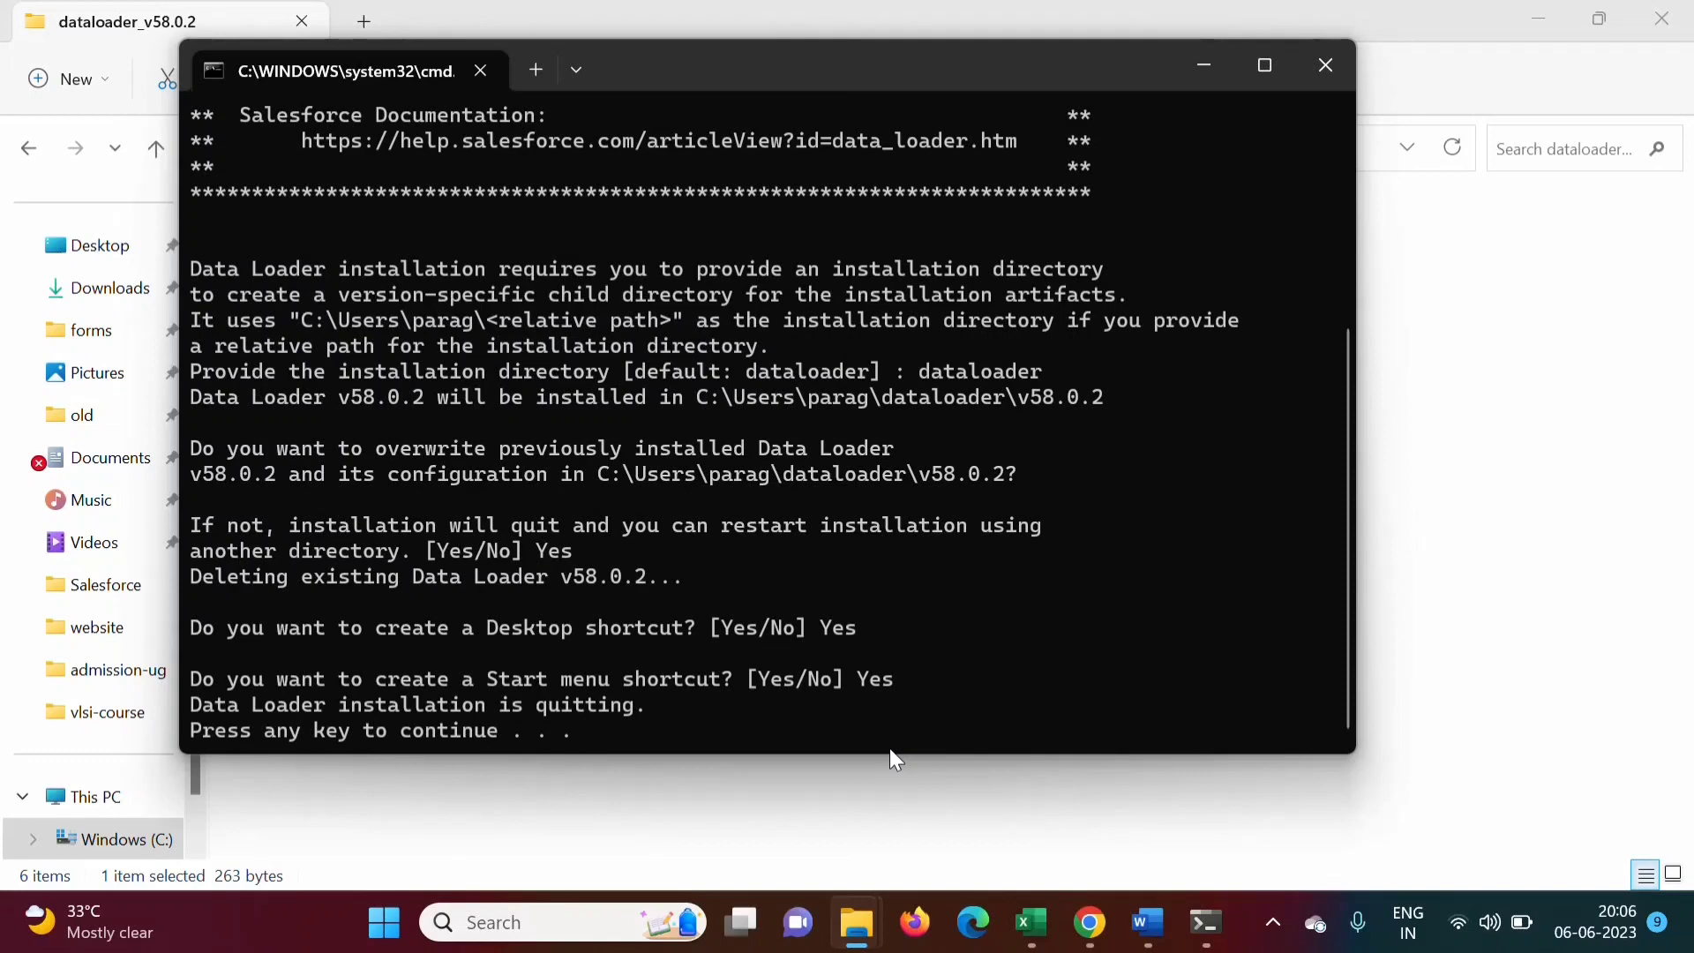
key("Return")
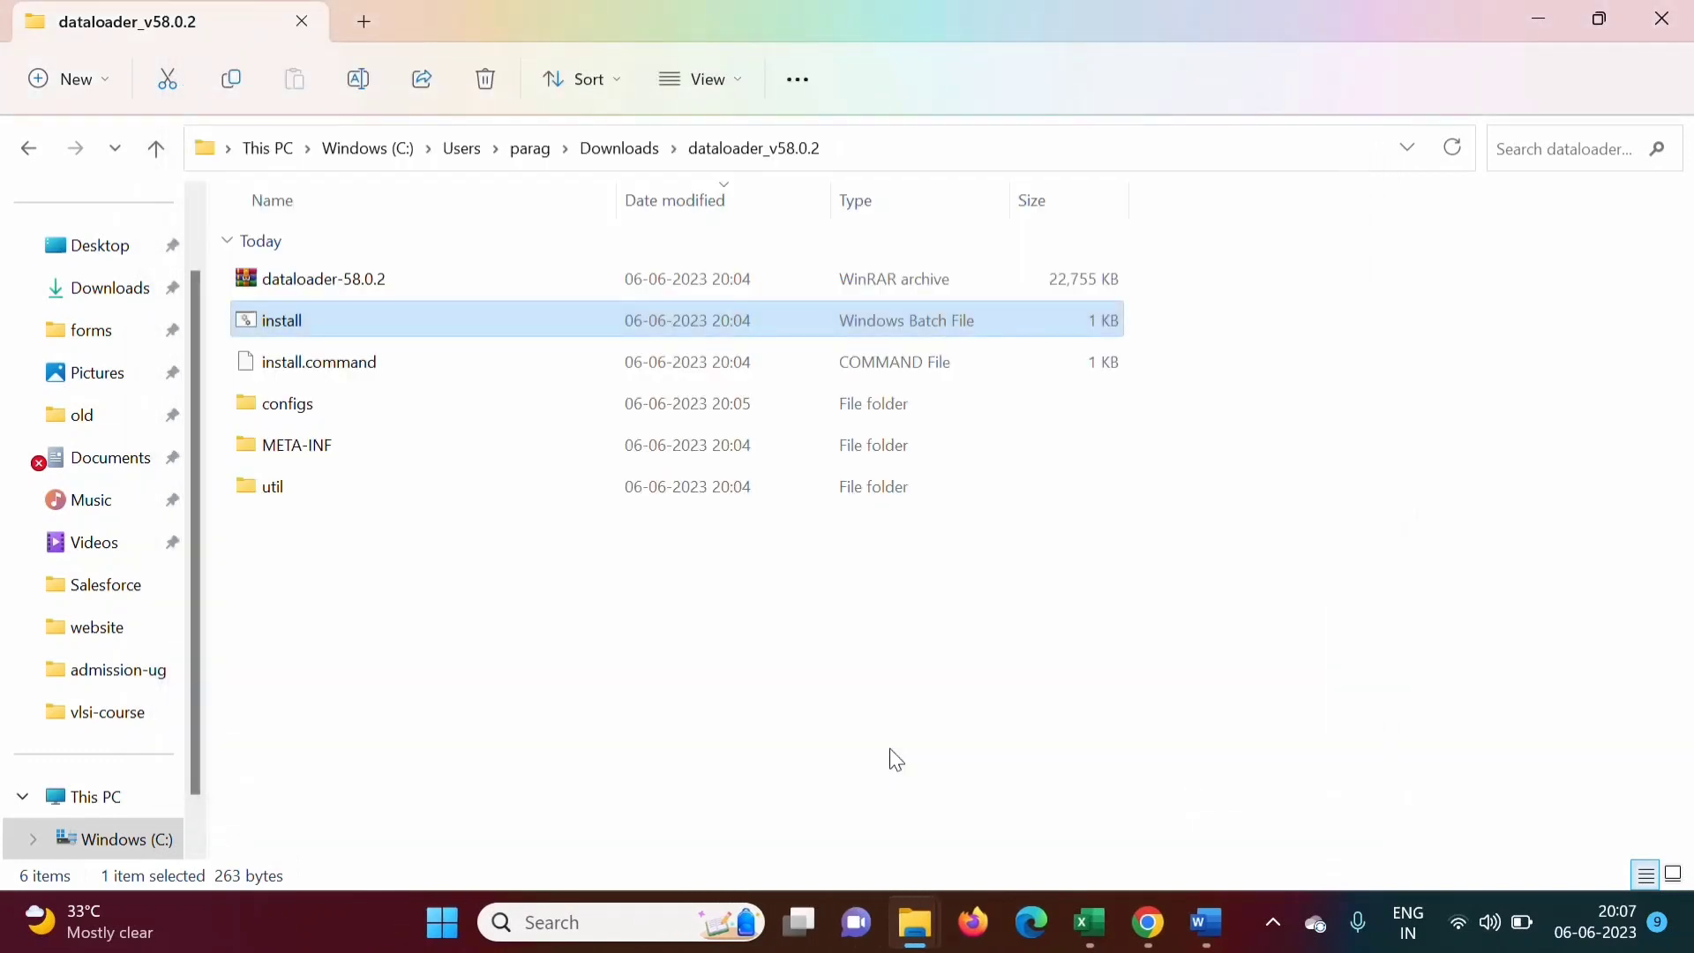
Launch Dataloader 58.0.2 from a Windows search for 'data', then return to Word
left_click(565, 921)
type("data")
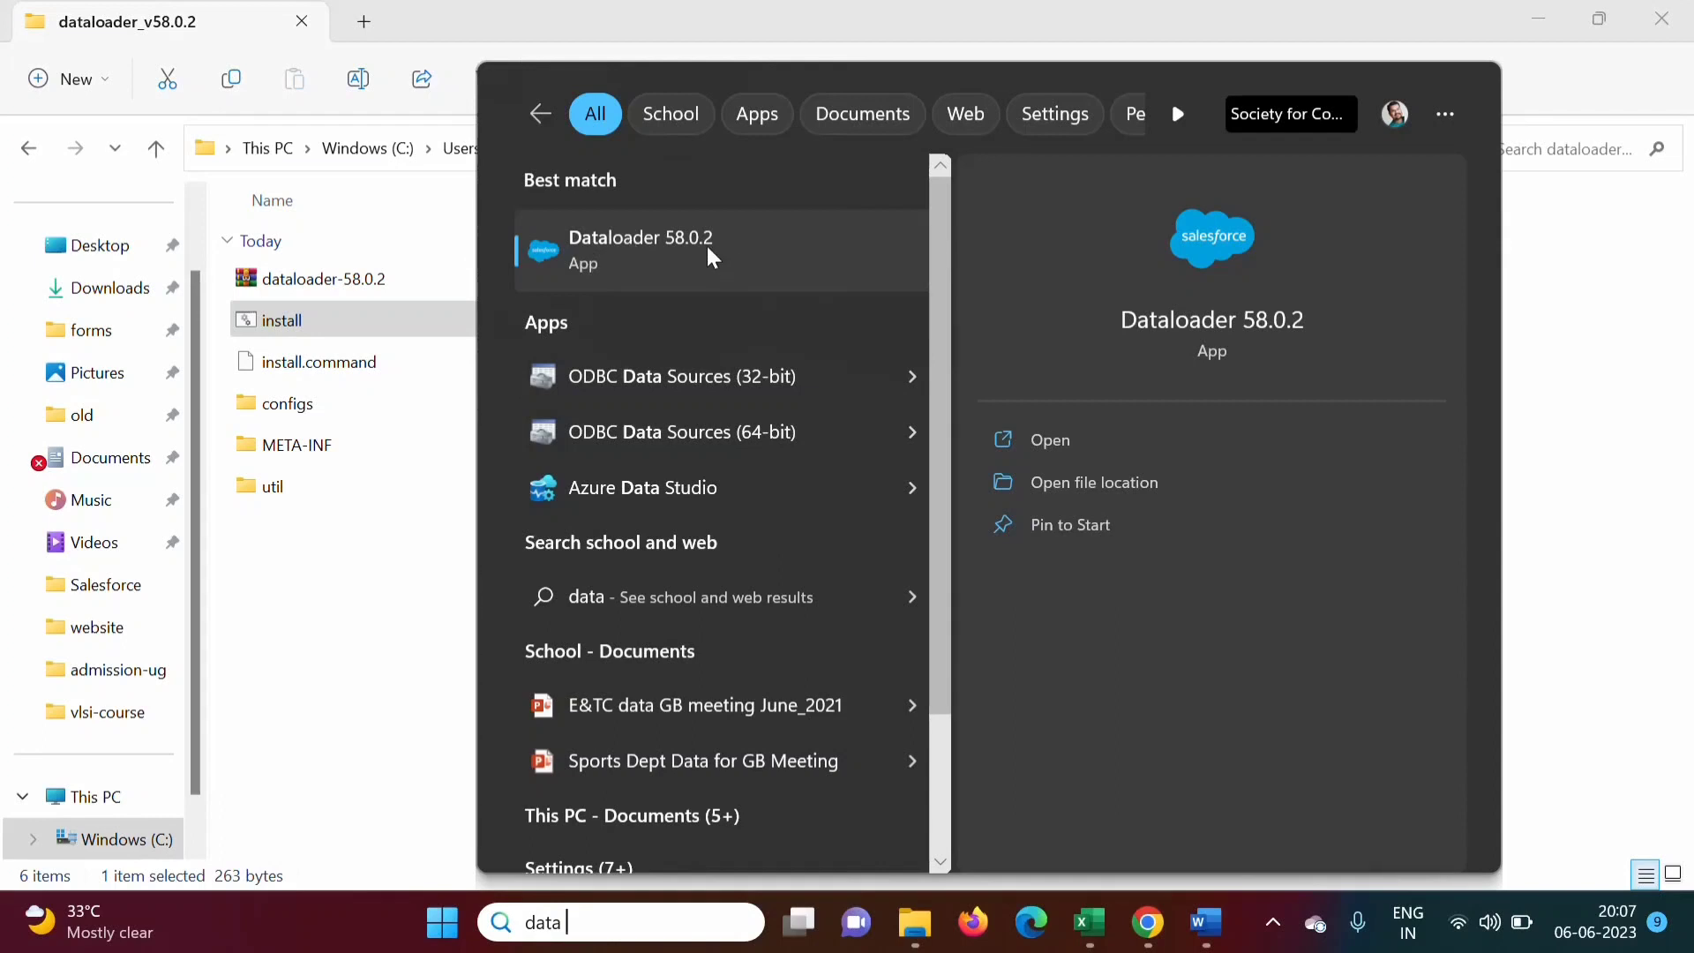
left_click(656, 240)
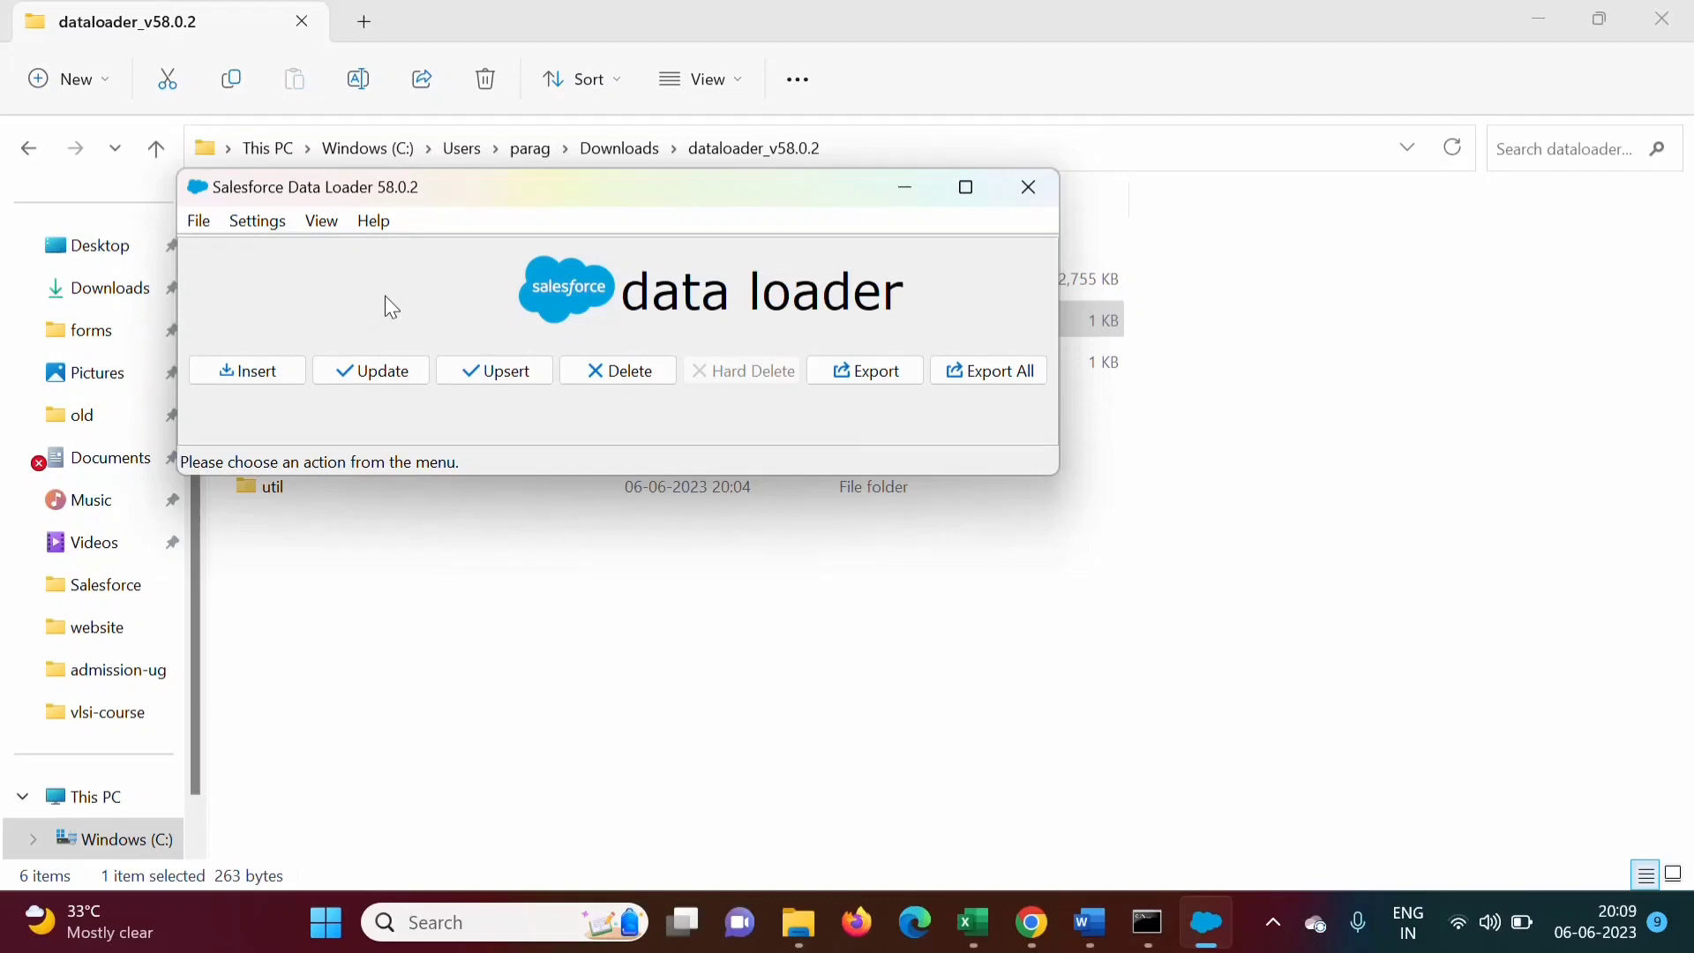
left_click(1087, 926)
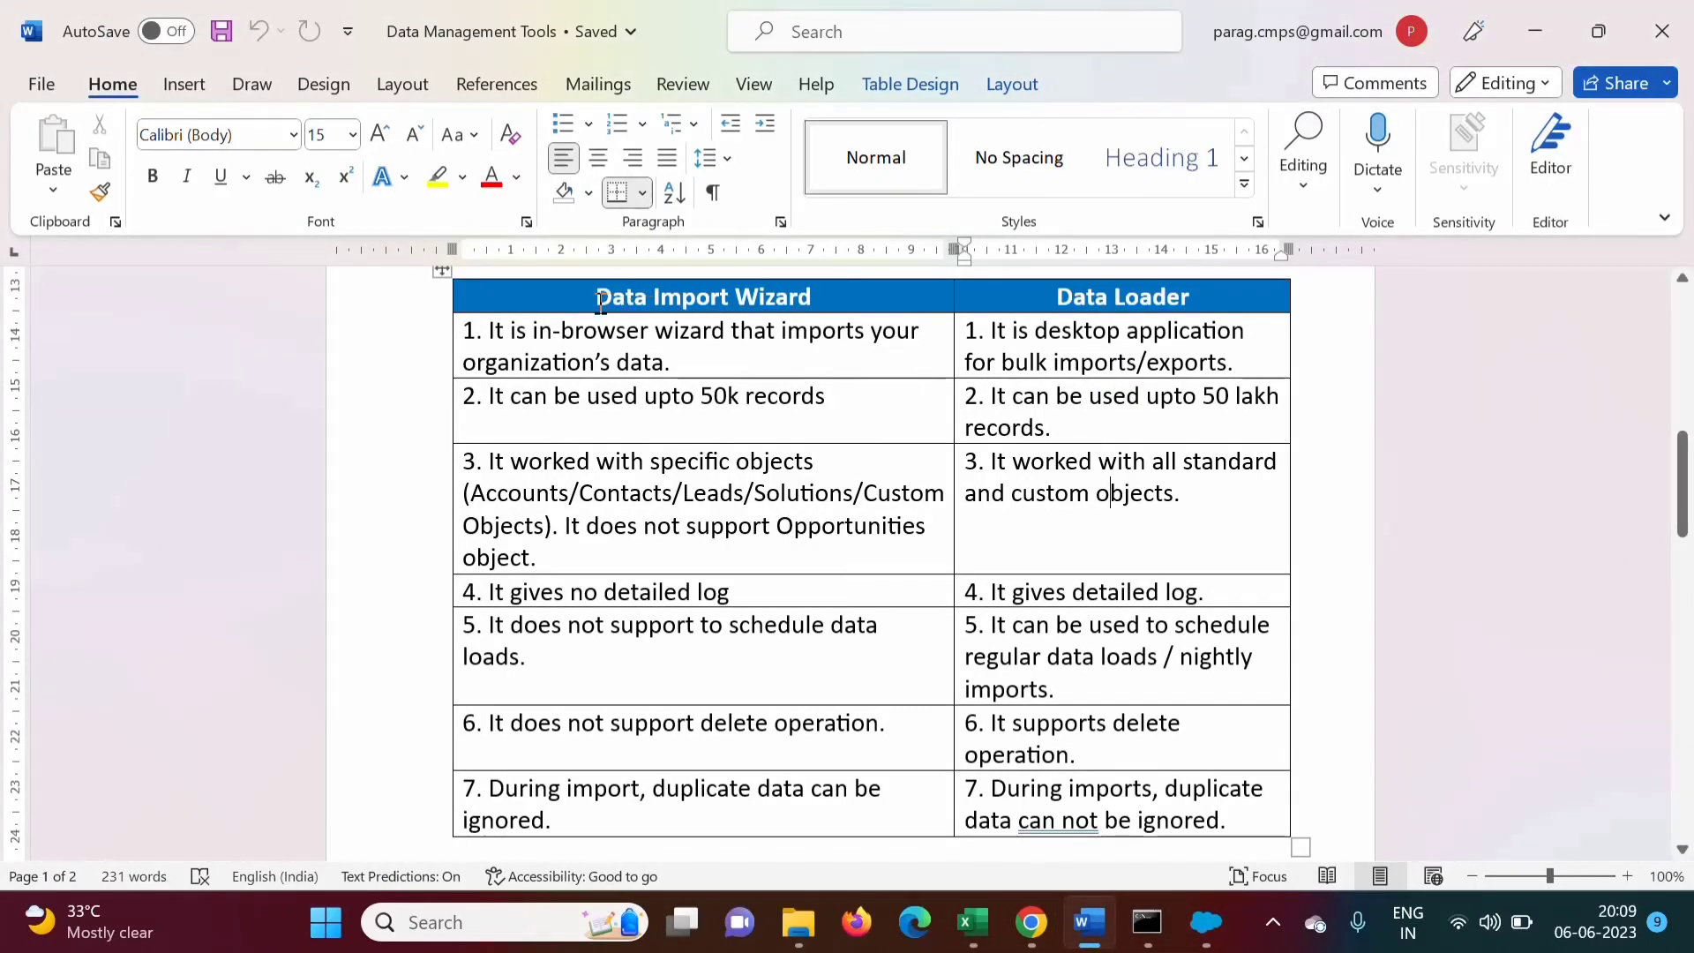
Scroll Word to page 2's 'Steps to use Data Import Wizard' list and highlight its heading
left_click_drag(602, 300, 803, 300)
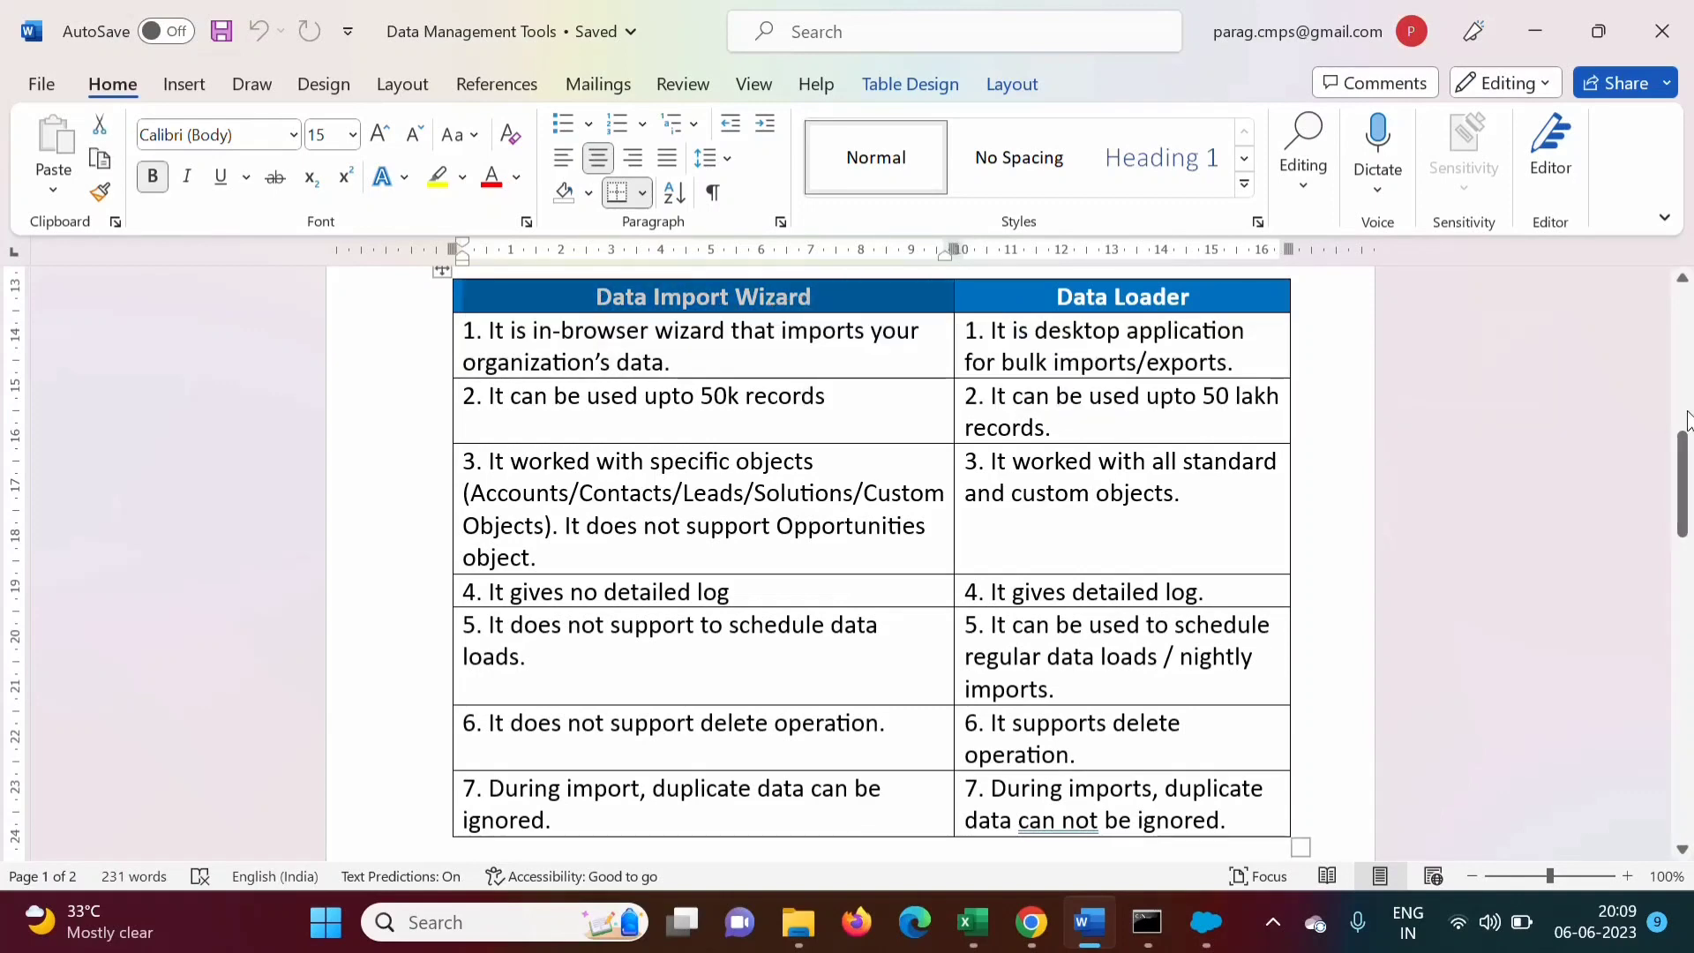
left_click_drag(1683, 494, 1686, 688)
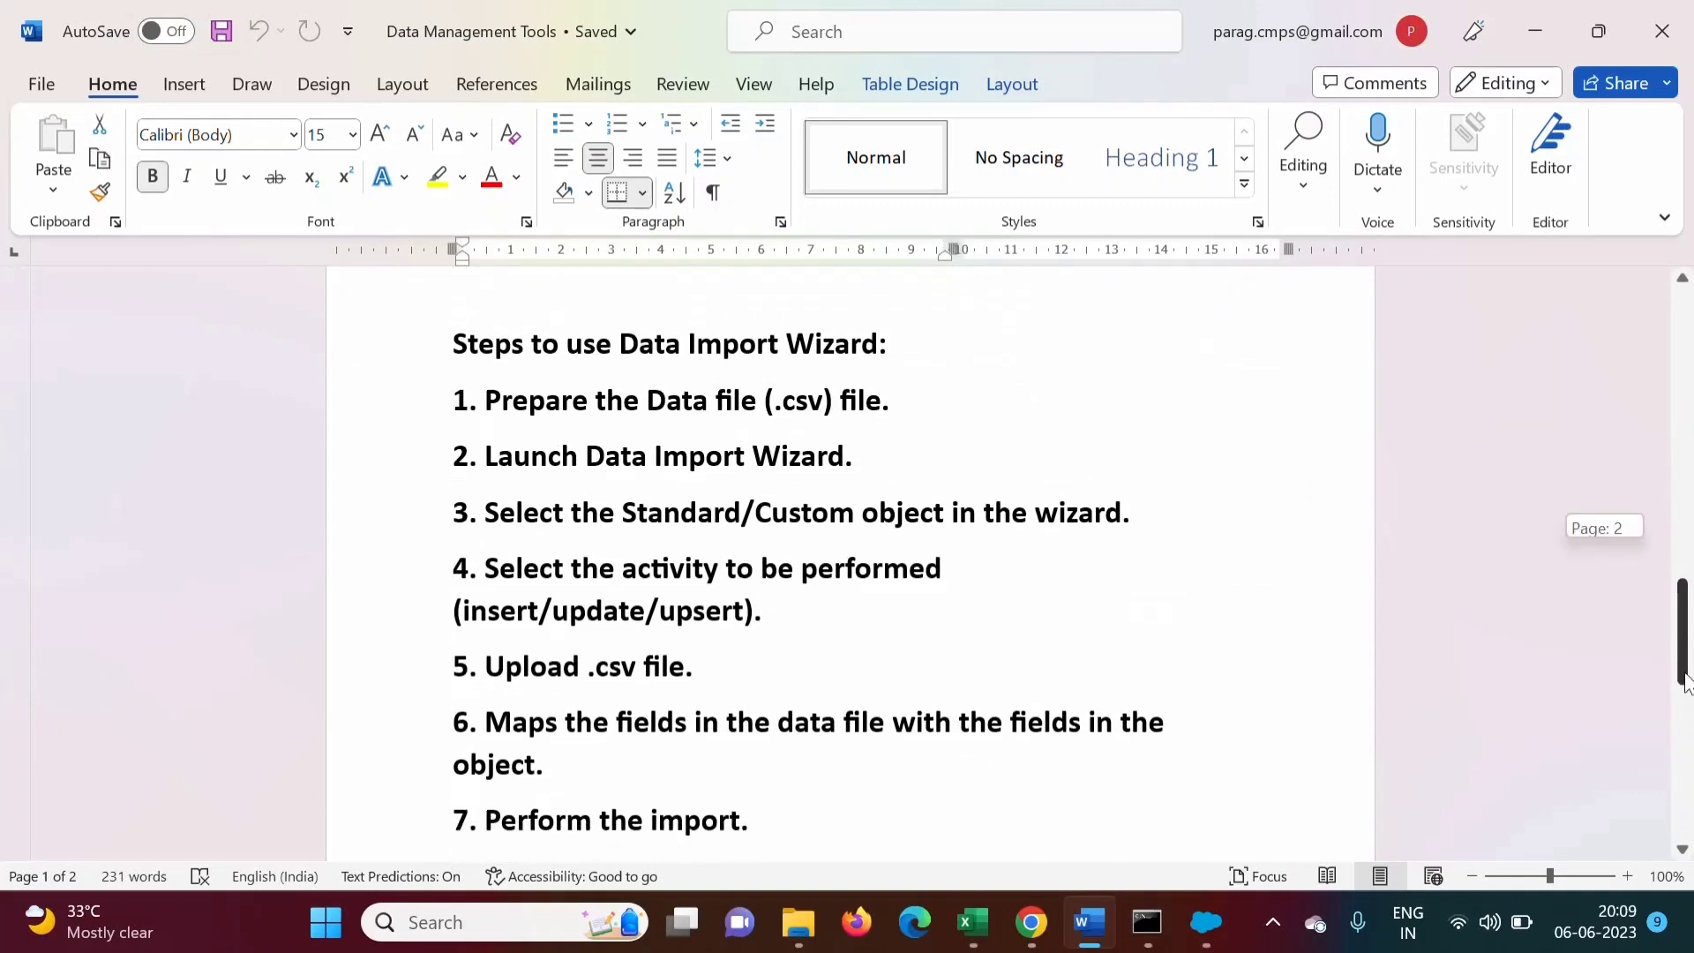
left_click_drag(622, 299, 878, 298)
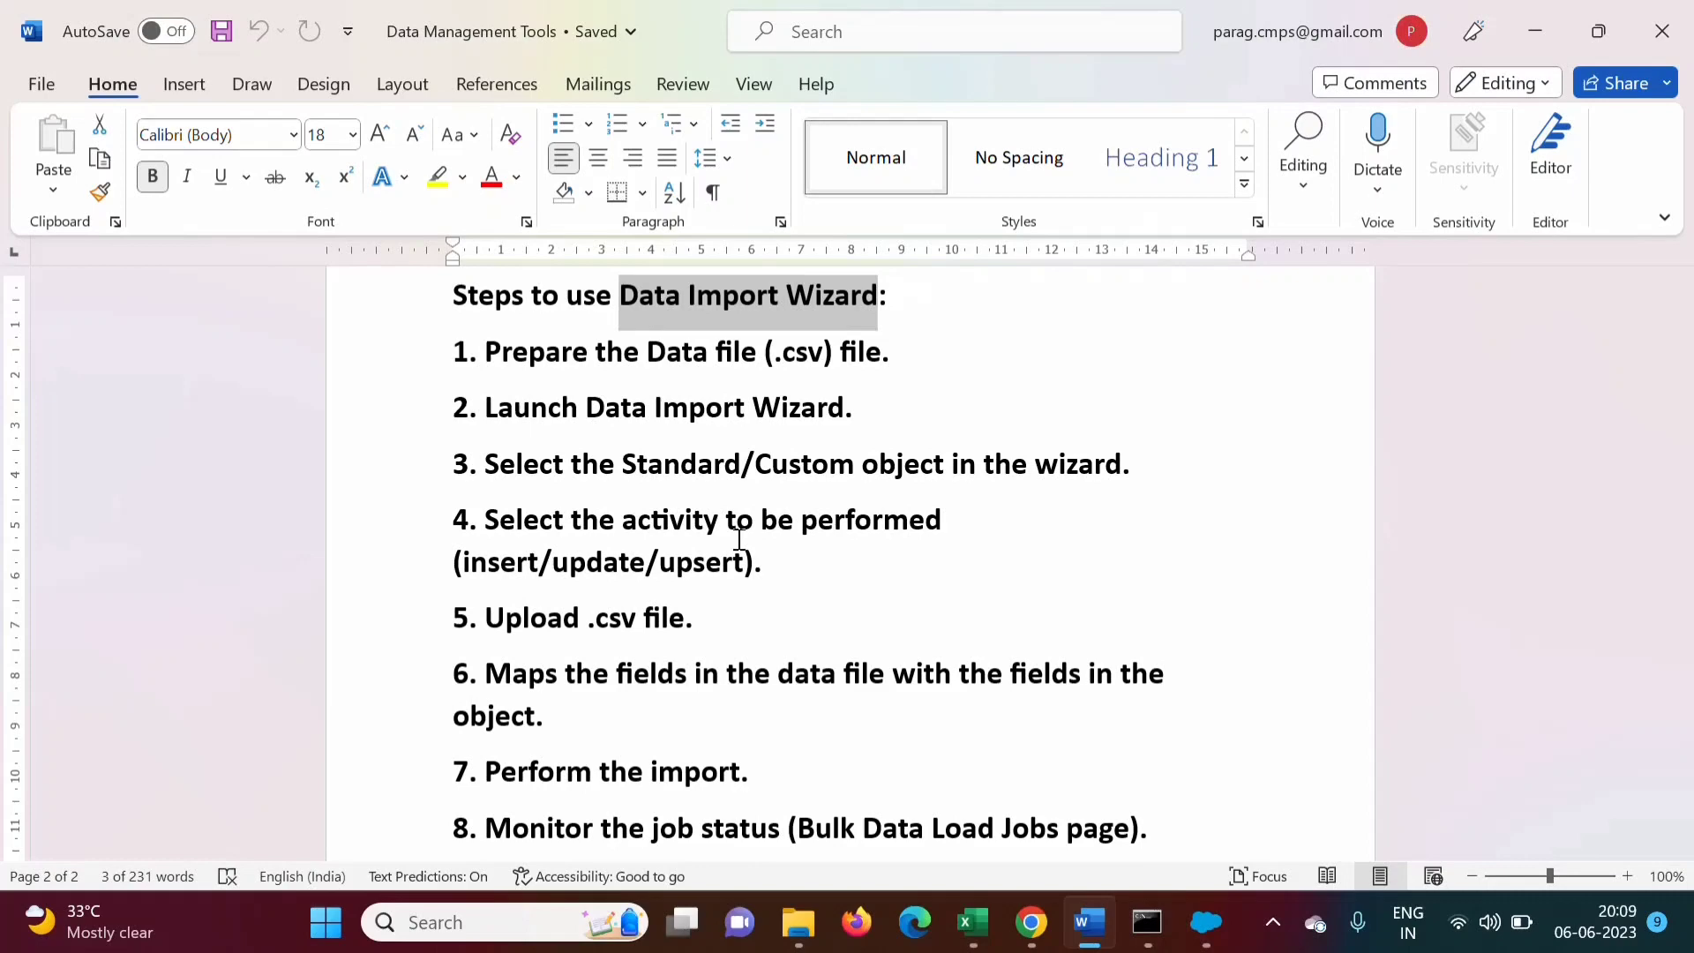
Open the Leads home page in the Salesforce Developer Edition tab, then switch to Data To Import5
left_click(1031, 922)
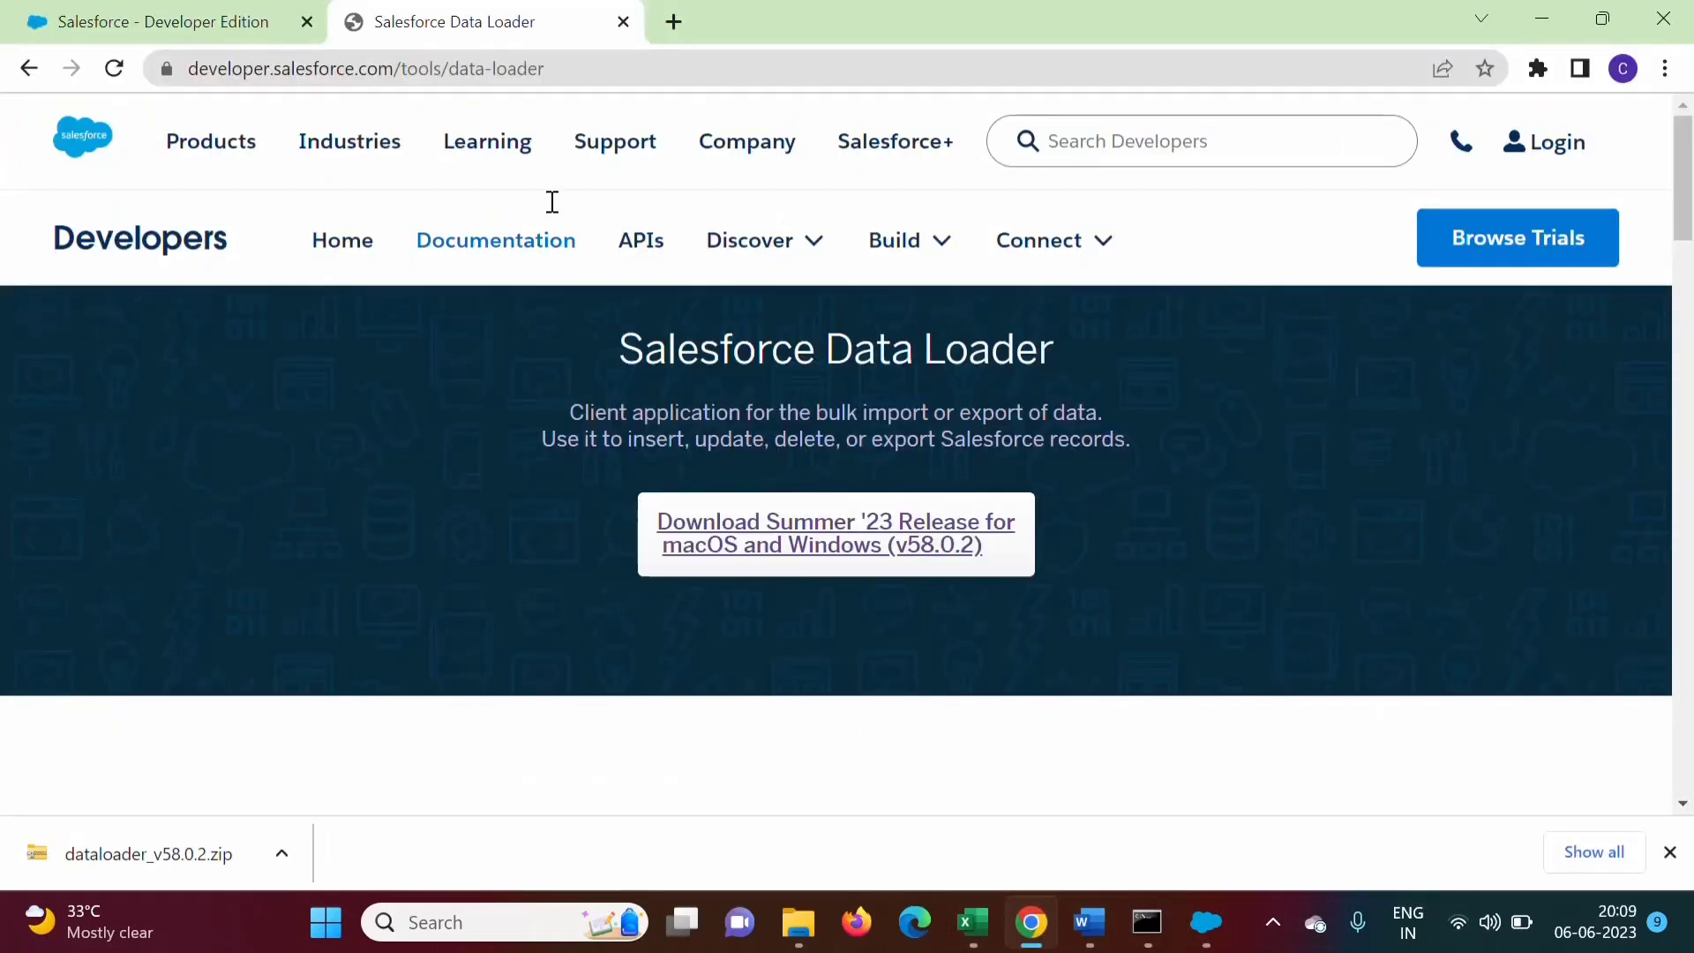
left_click(155, 14)
left_click_drag(1688, 247, 1688, 124)
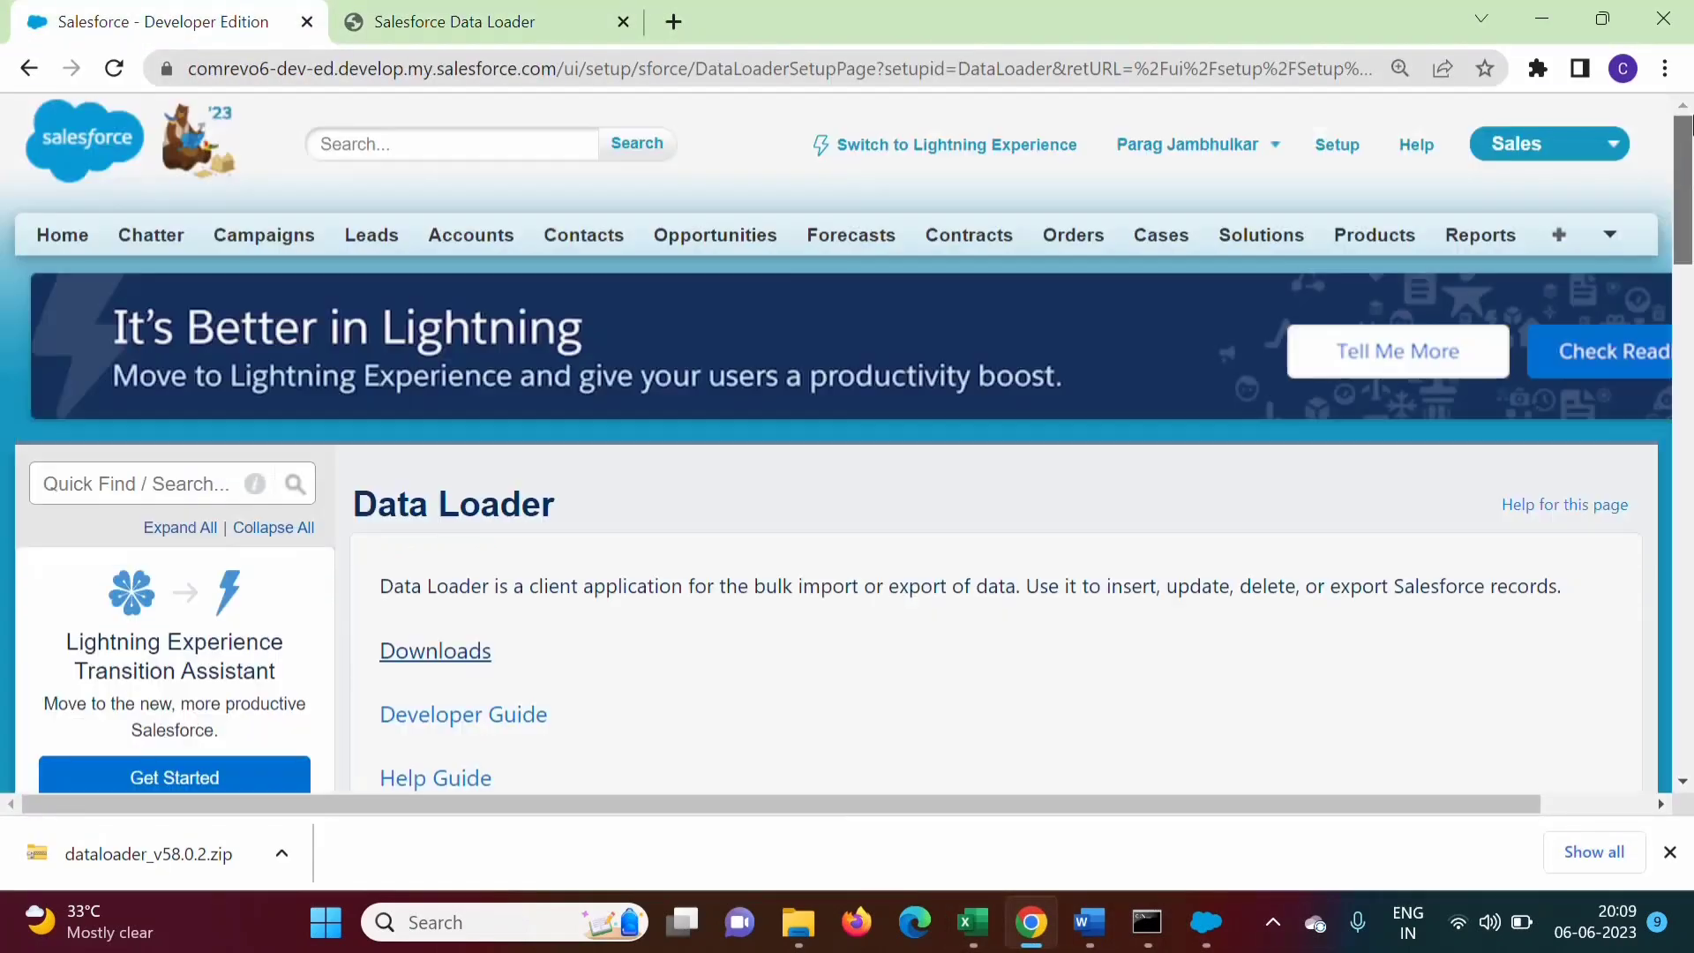
left_click(386, 246)
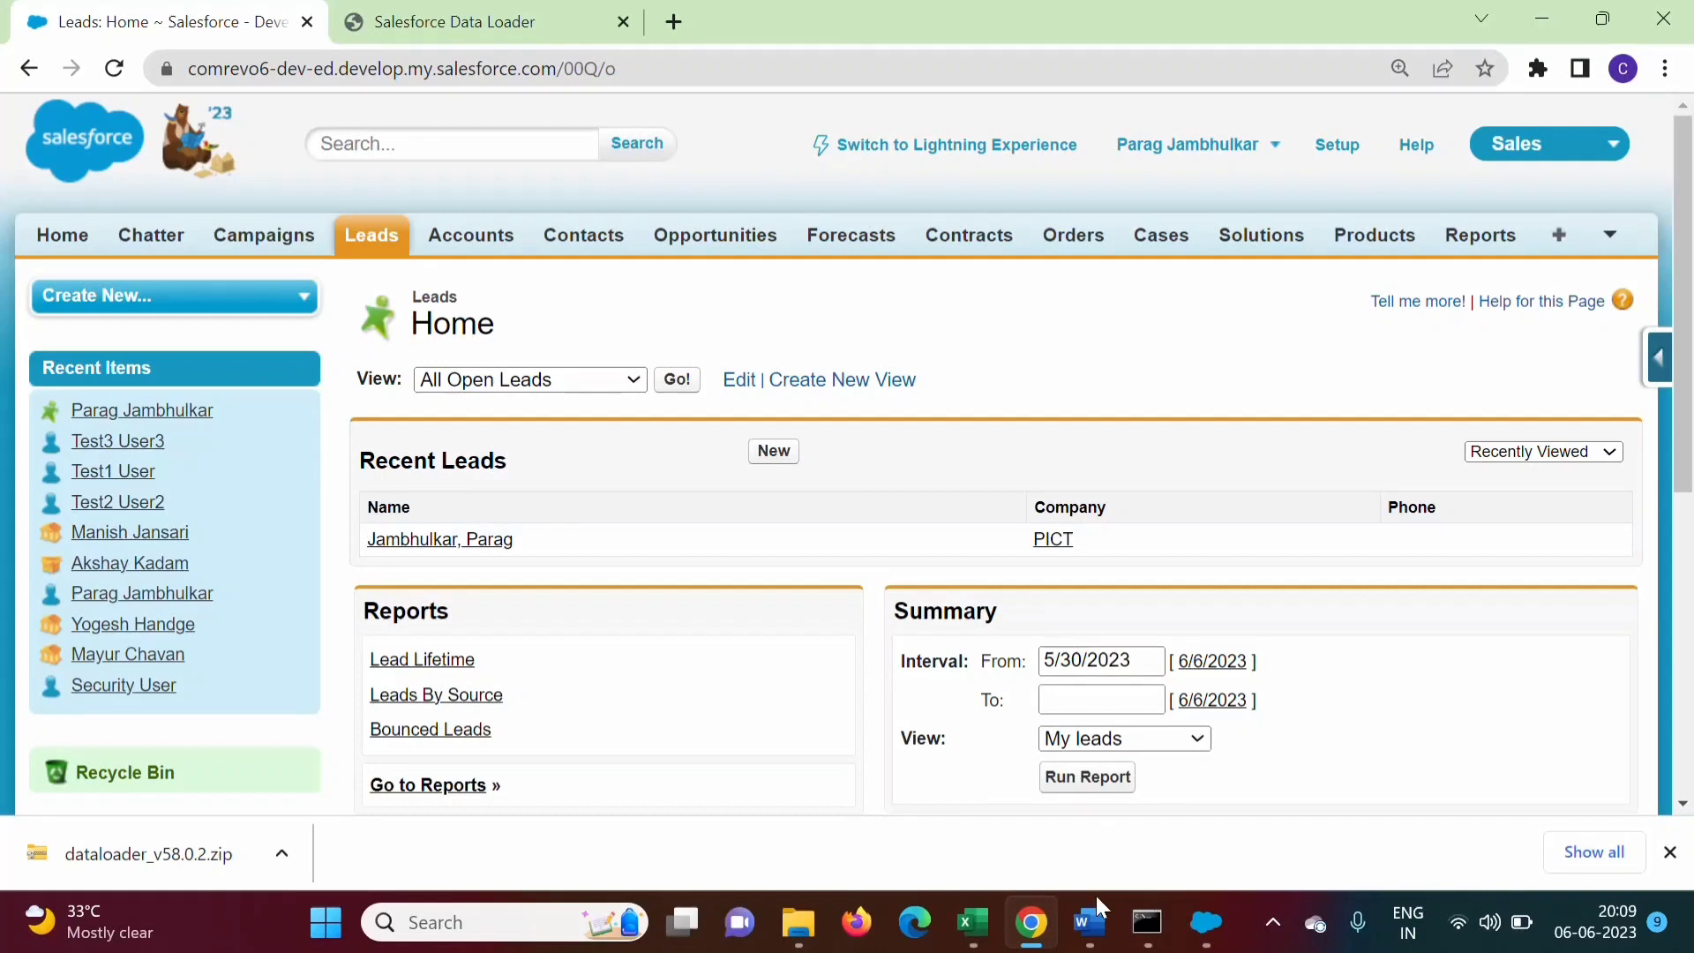
left_click(971, 922)
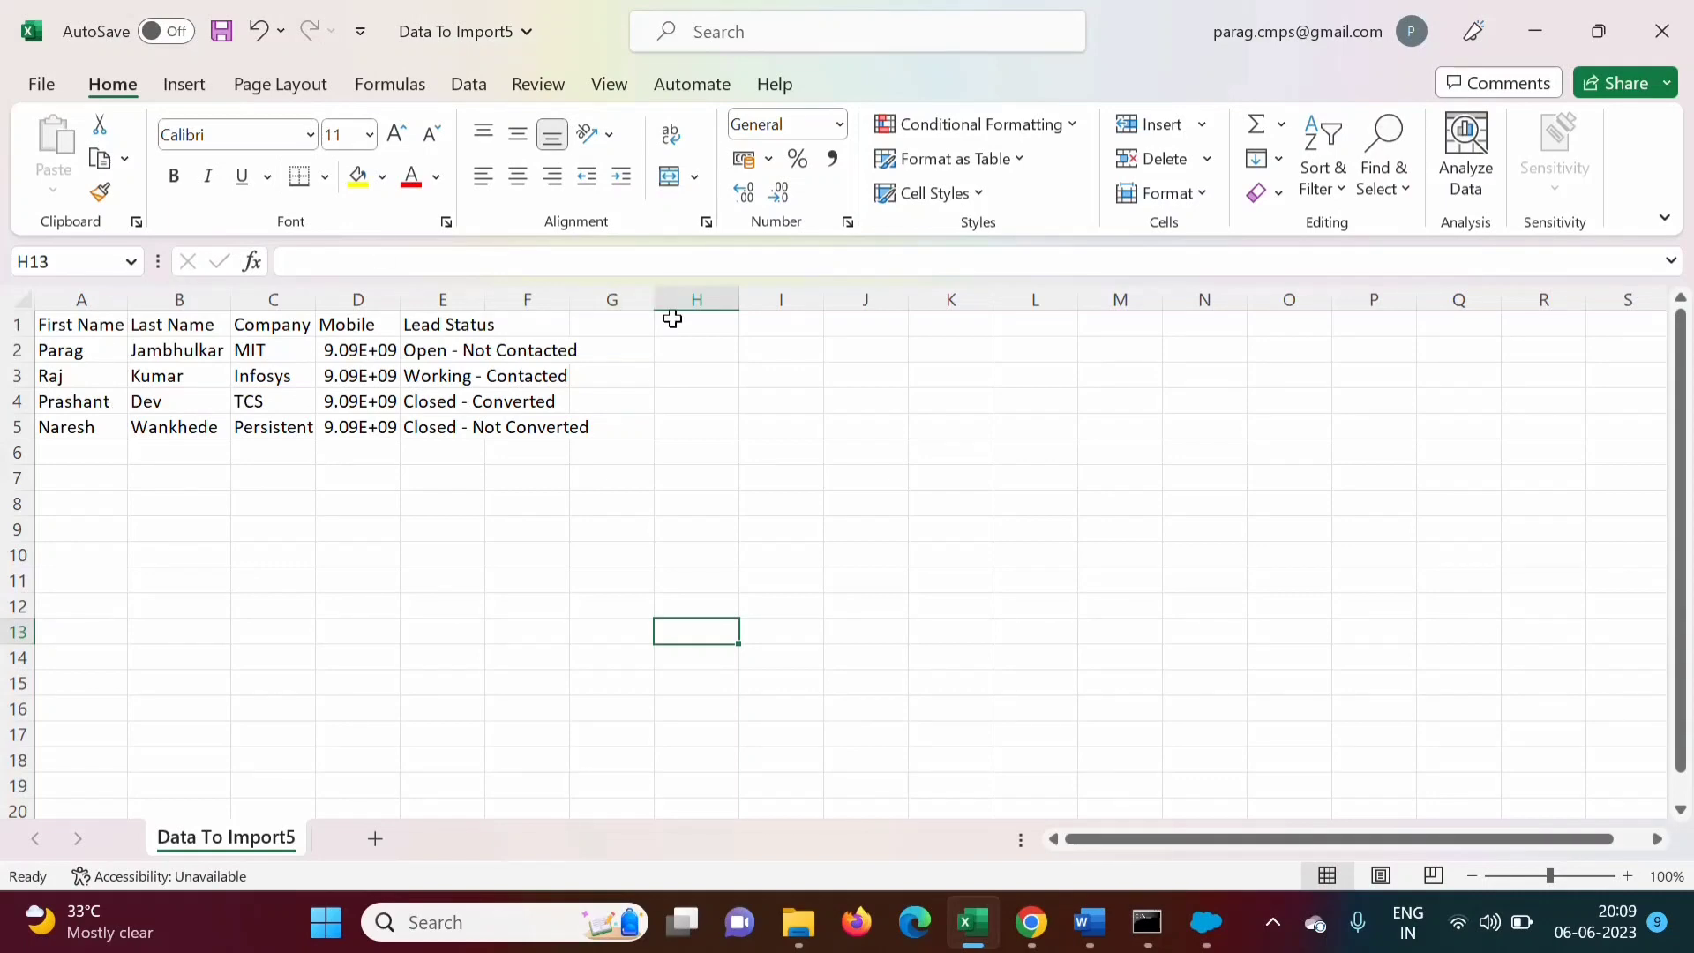
Check the First Name, Last Name, Company, Mobile and Lead Status columns, then return to Chrome
left_click(262, 469)
left_click(66, 333)
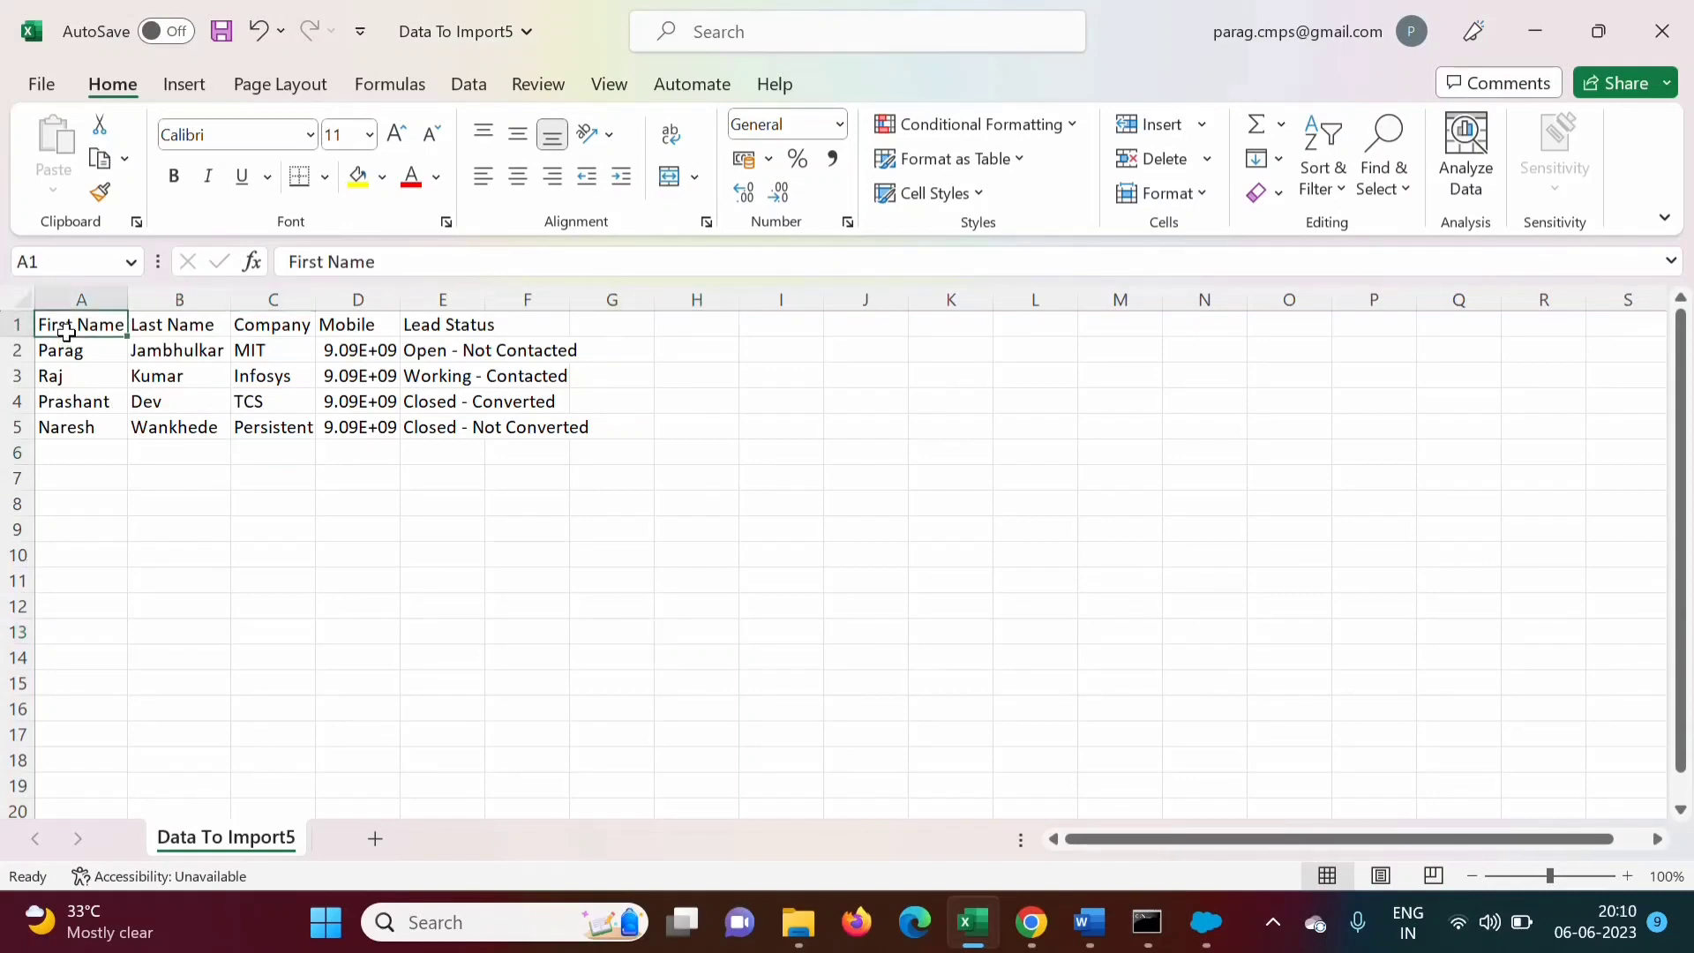
left_click(190, 325)
left_click(279, 326)
left_click(362, 341)
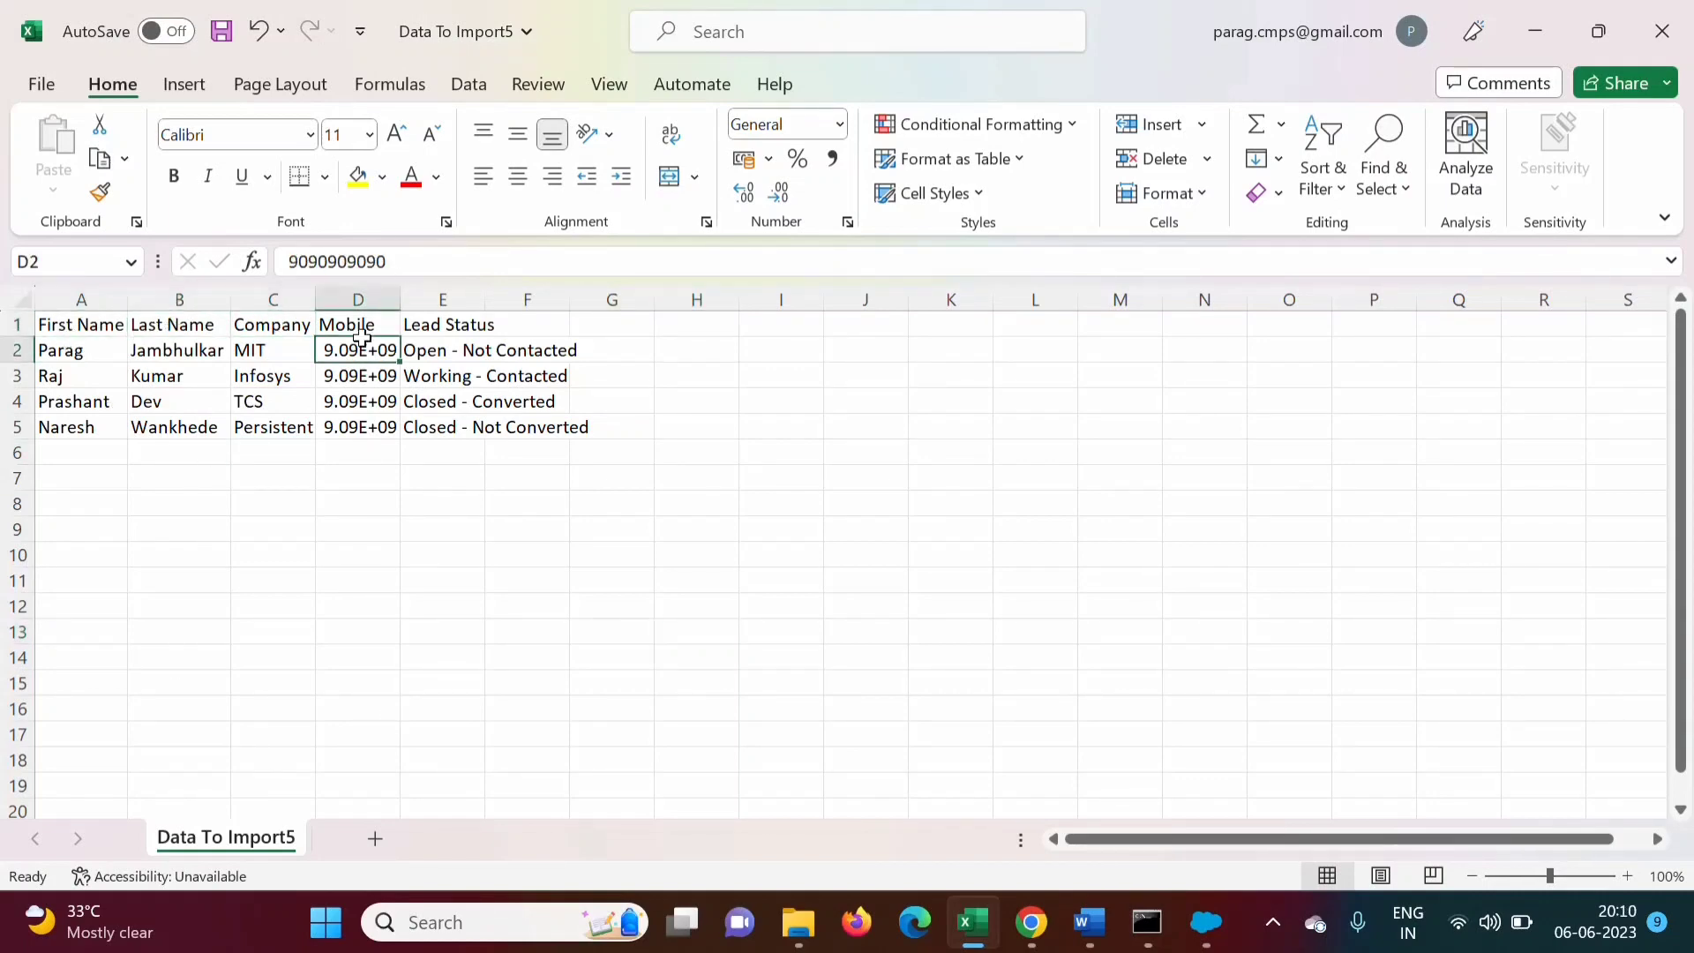
left_click(429, 324)
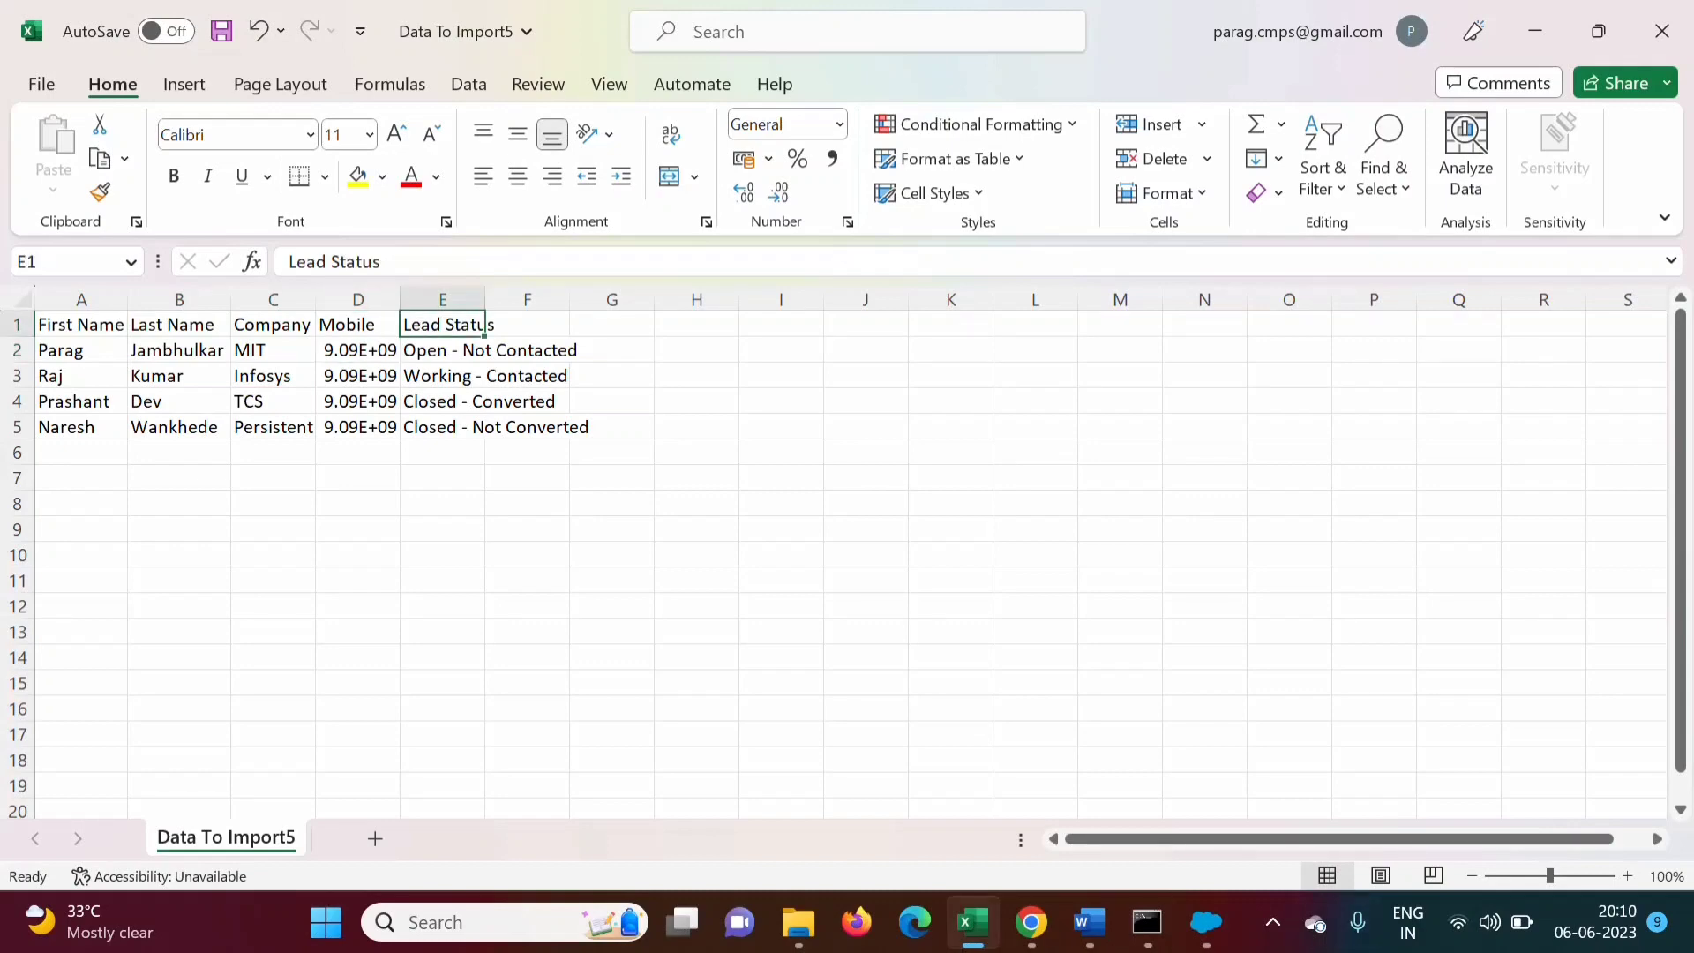
left_click(1031, 925)
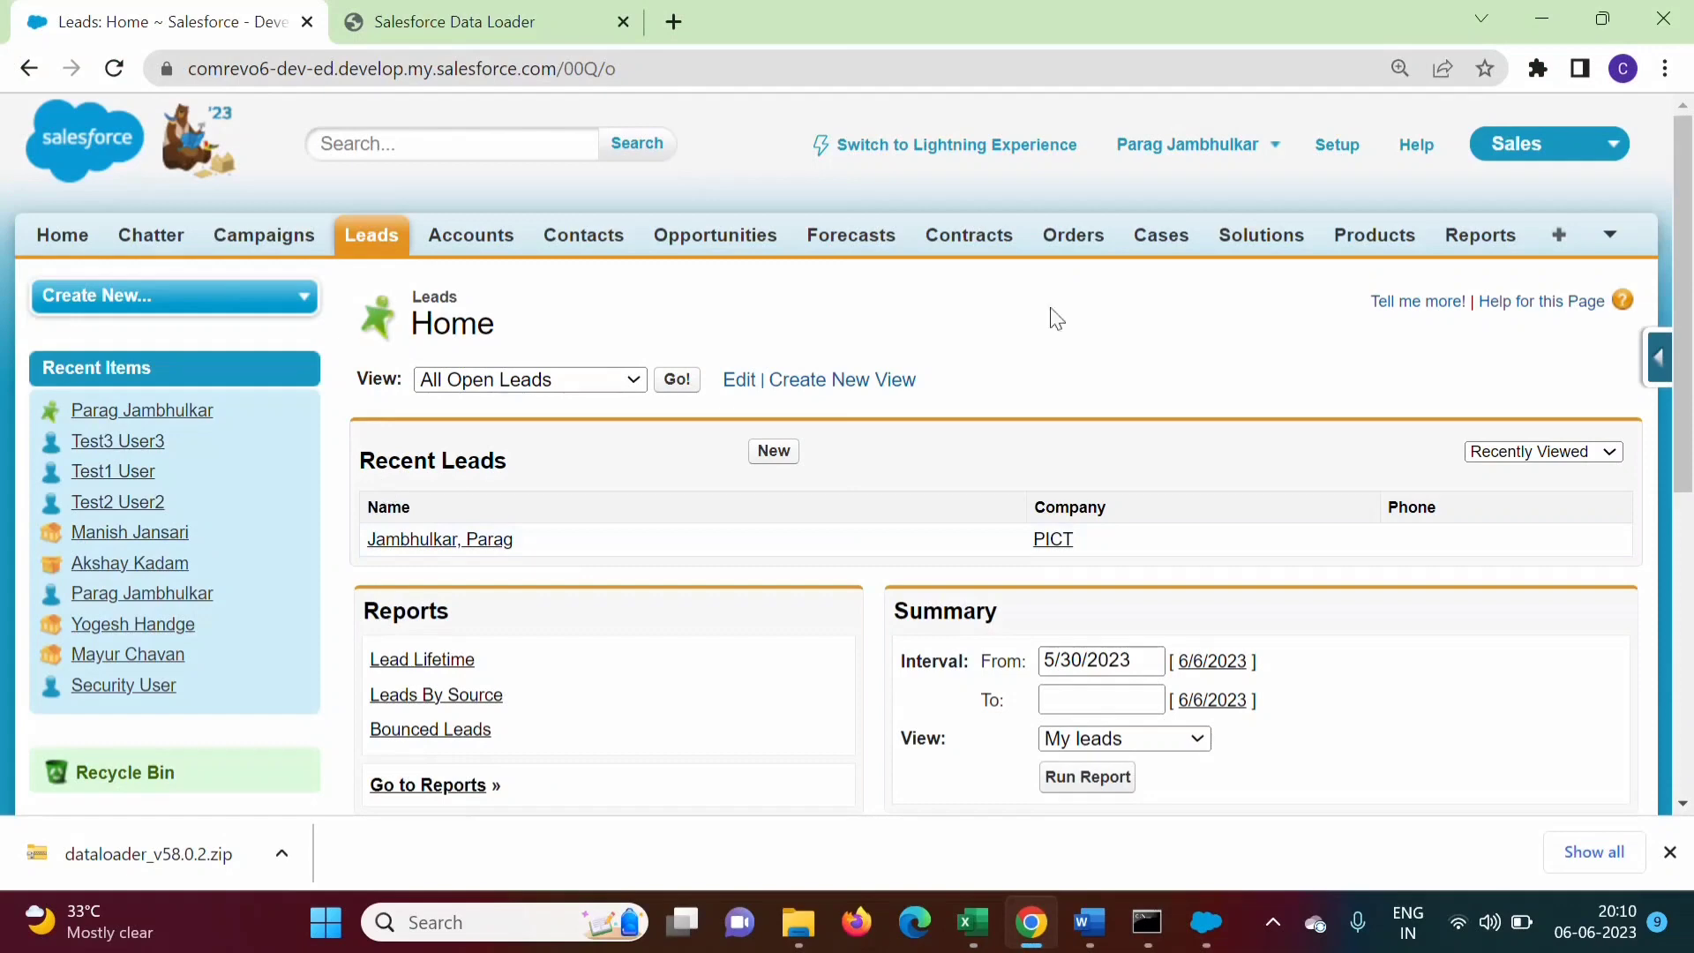
Open a blank New Lead edit form from Recent Leads, then switch back to Excel
left_click(786, 453)
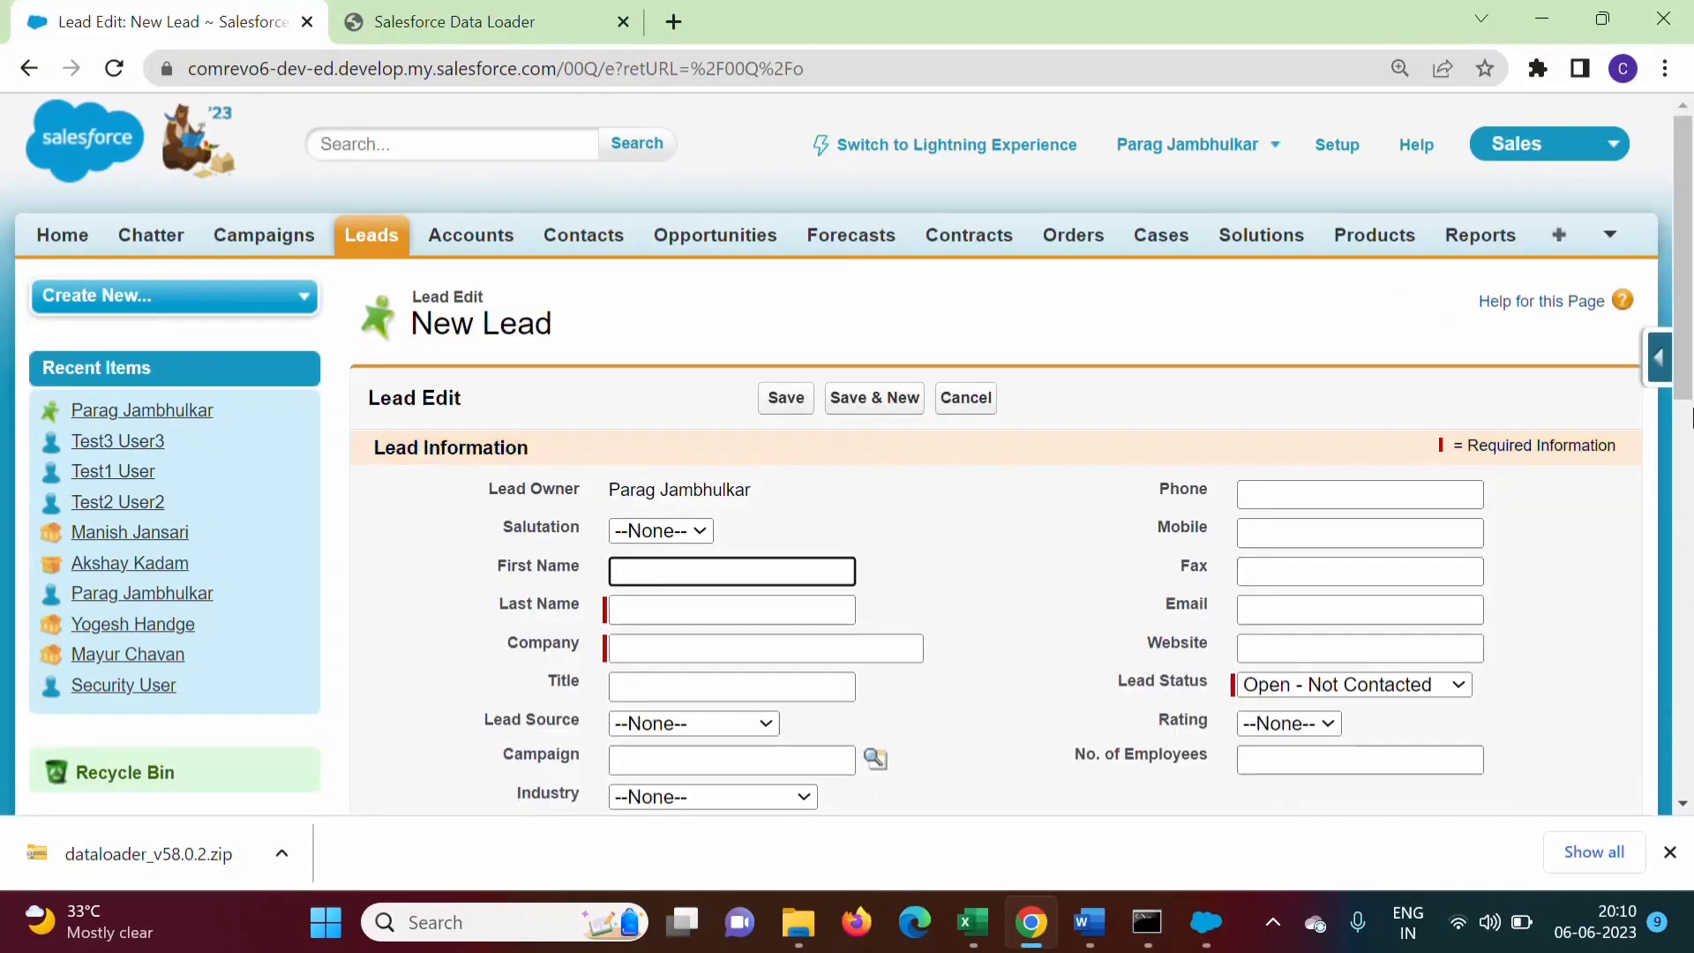
left_click_drag(1684, 363, 1684, 401)
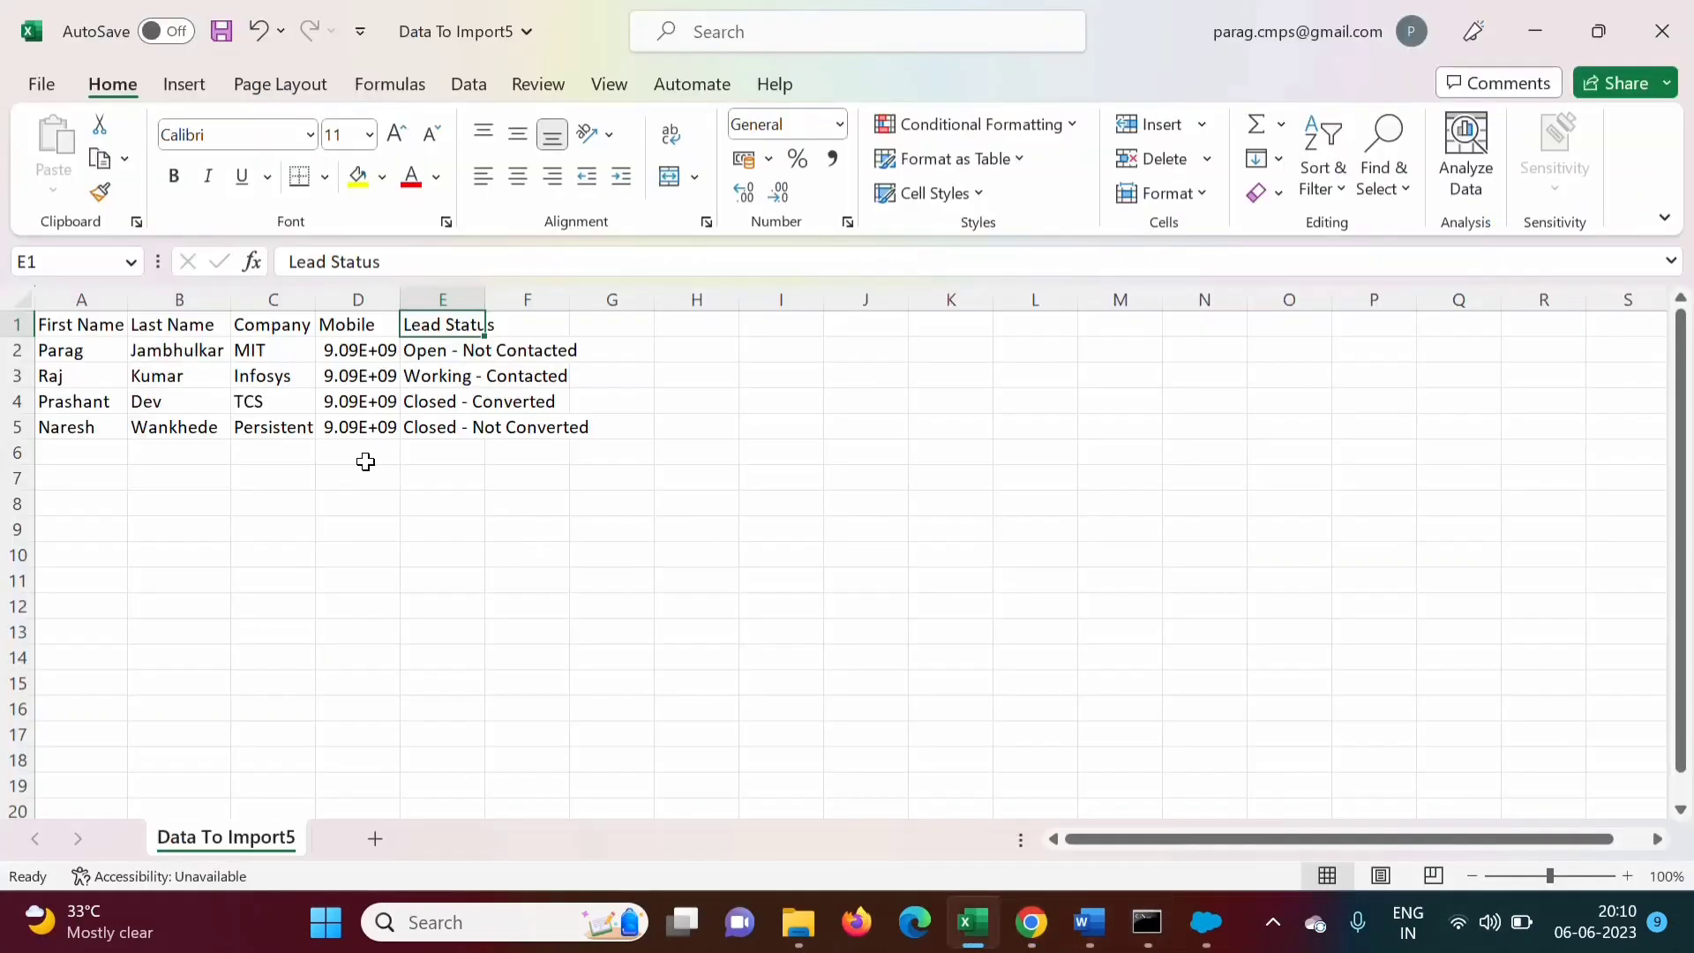
left_click(972, 922)
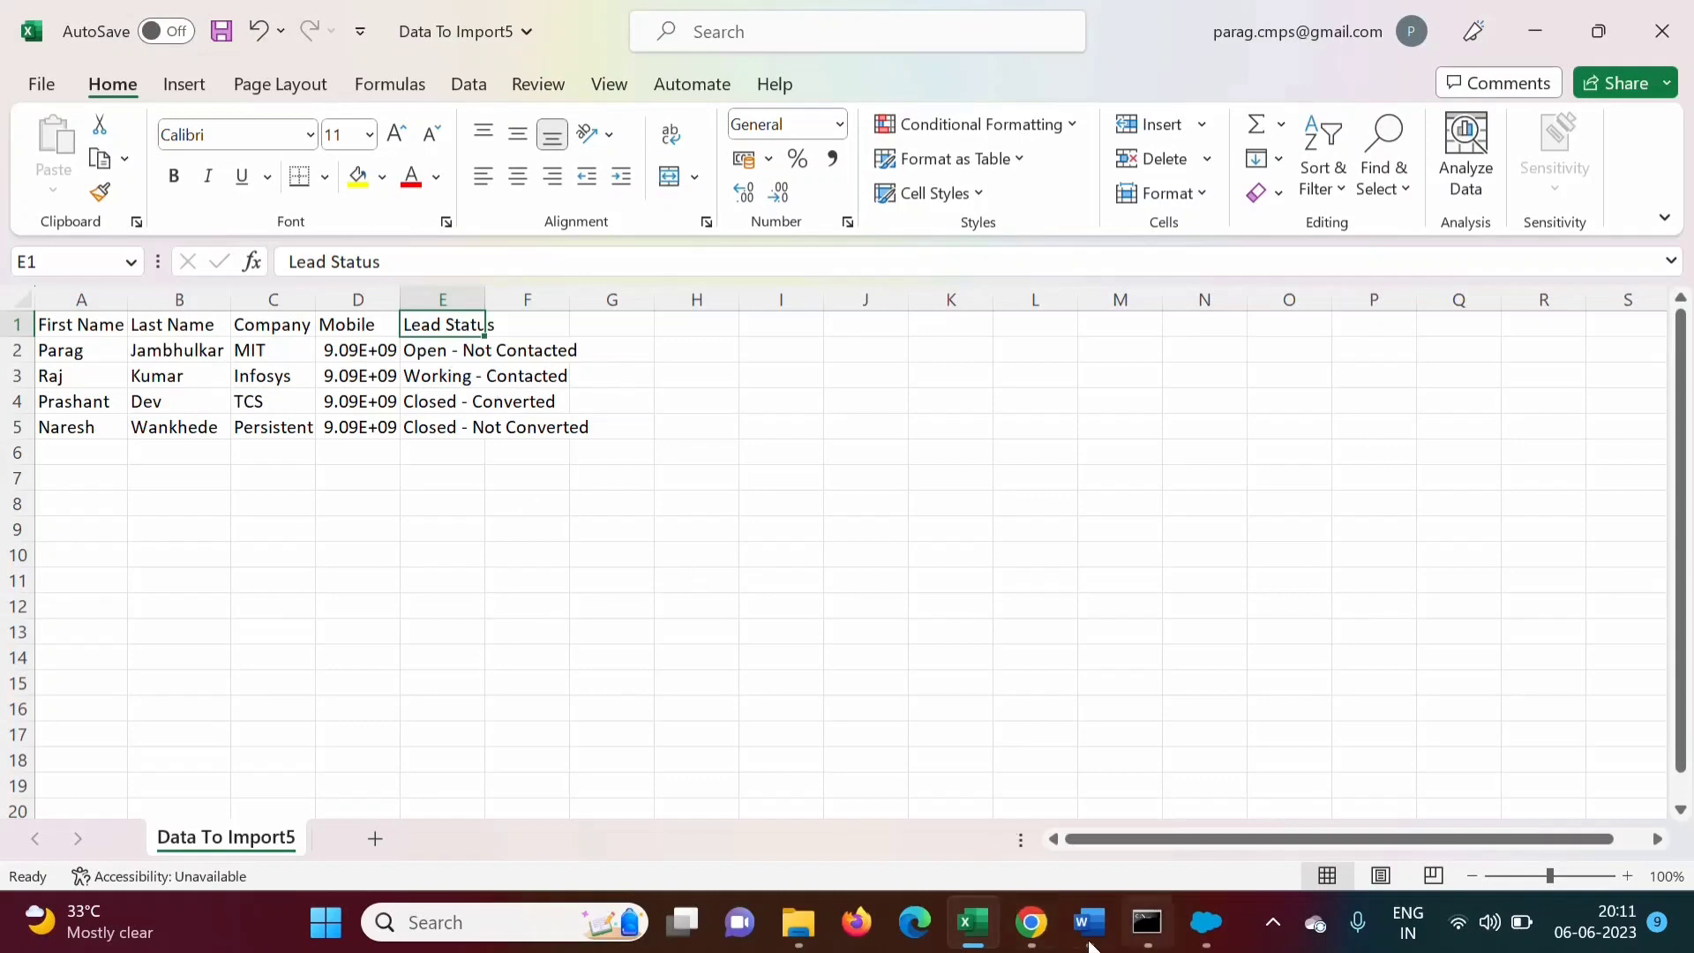
Start an Insert in Data Loader using Password Authentication and widen the login dialog
left_click(1206, 923)
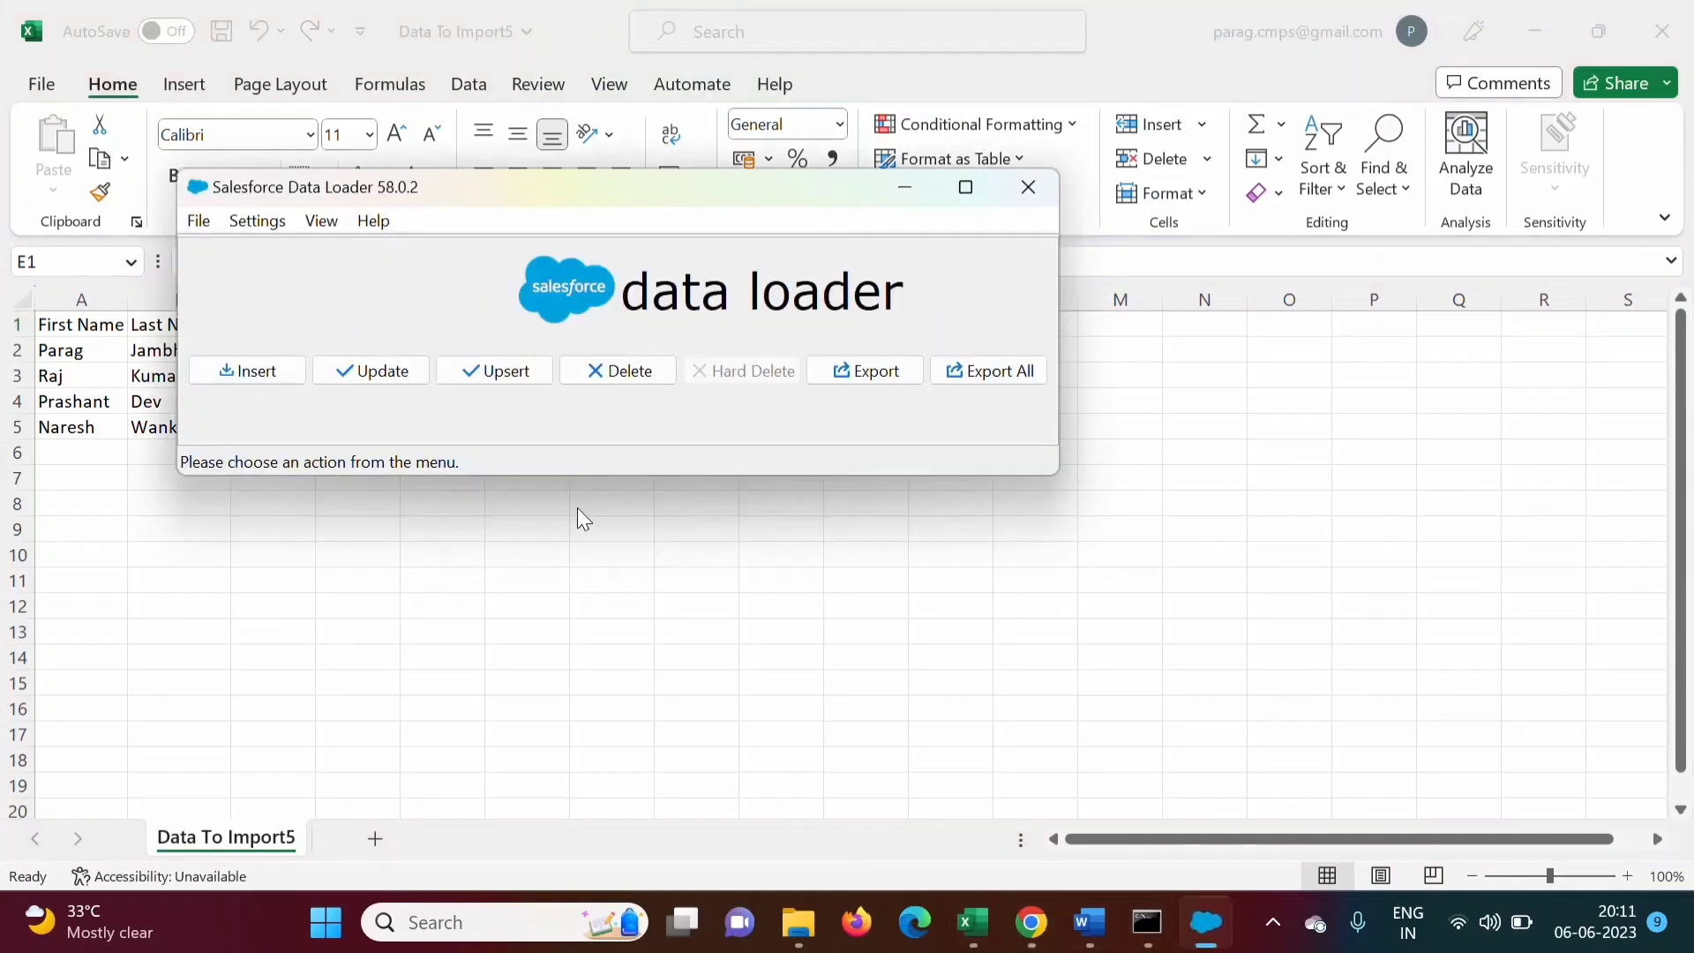
left_click(252, 374)
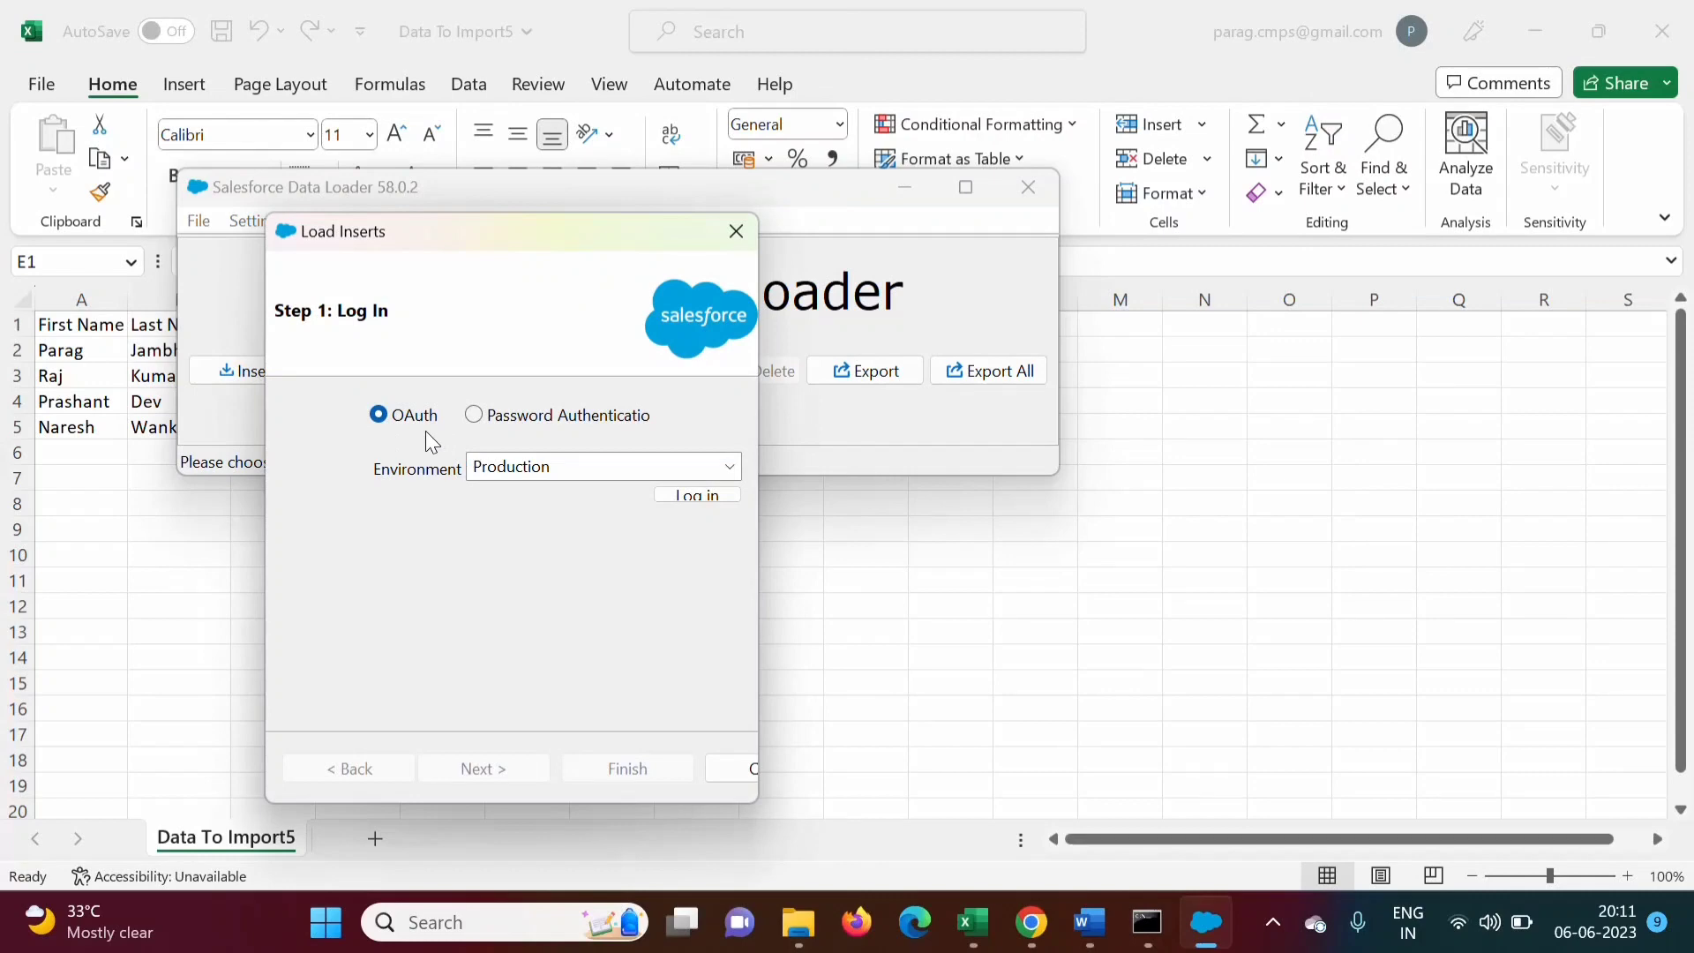
left_click(475, 415)
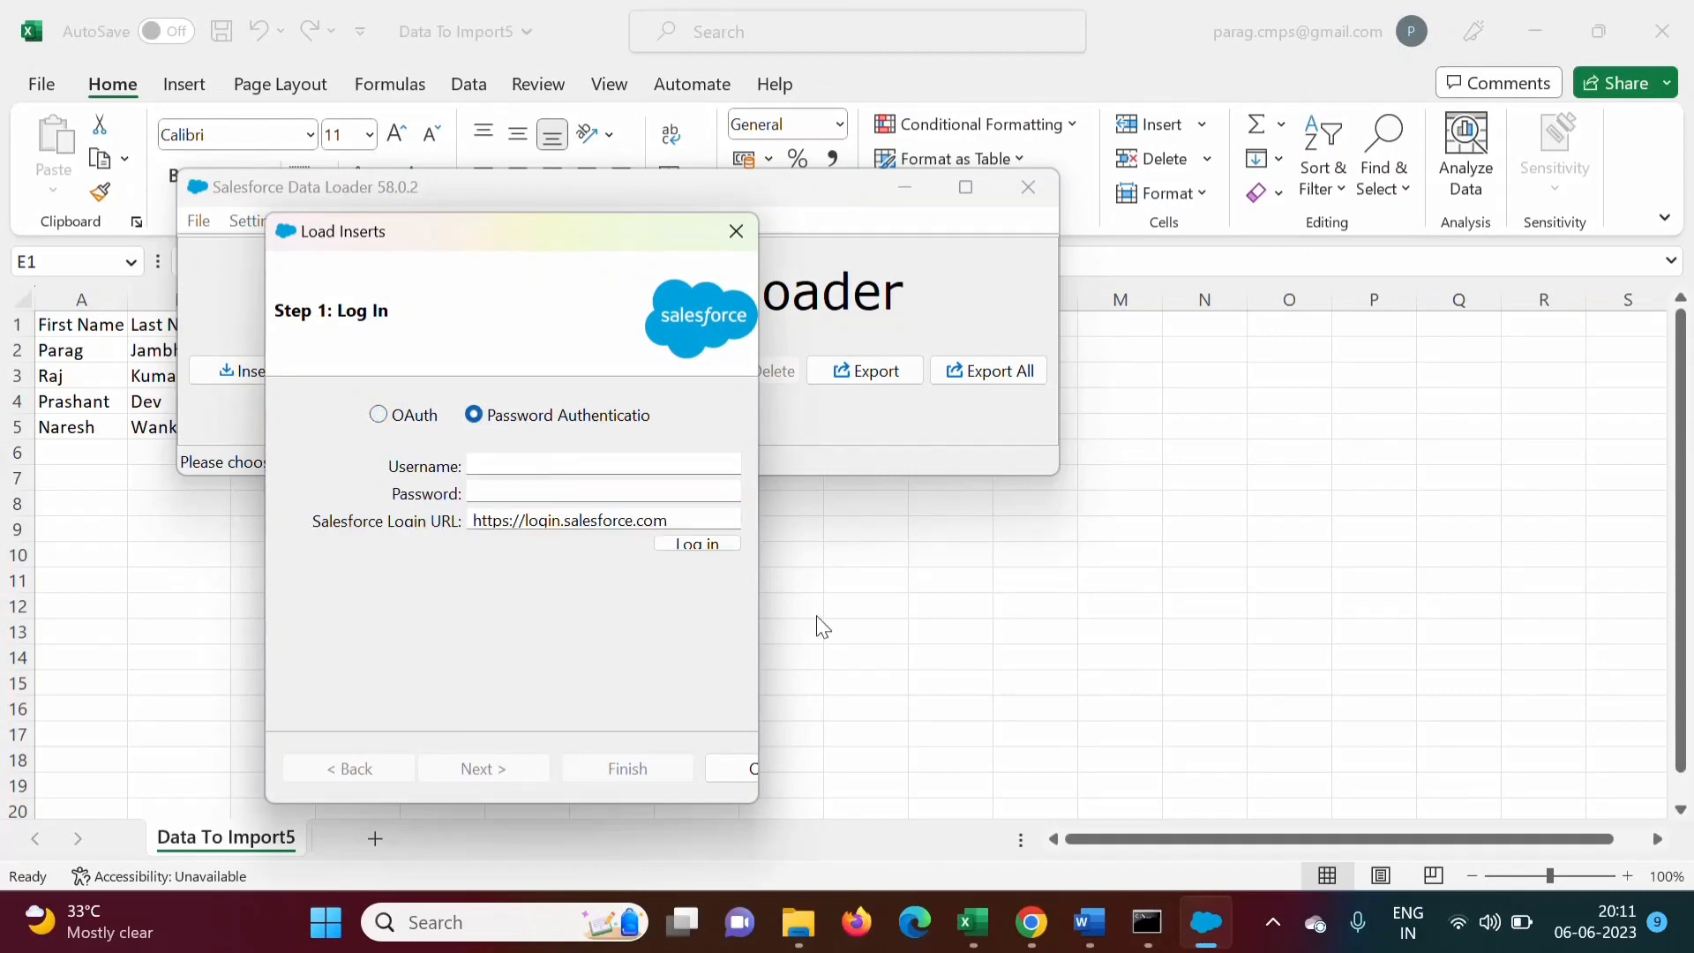
left_click_drag(756, 616, 873, 644)
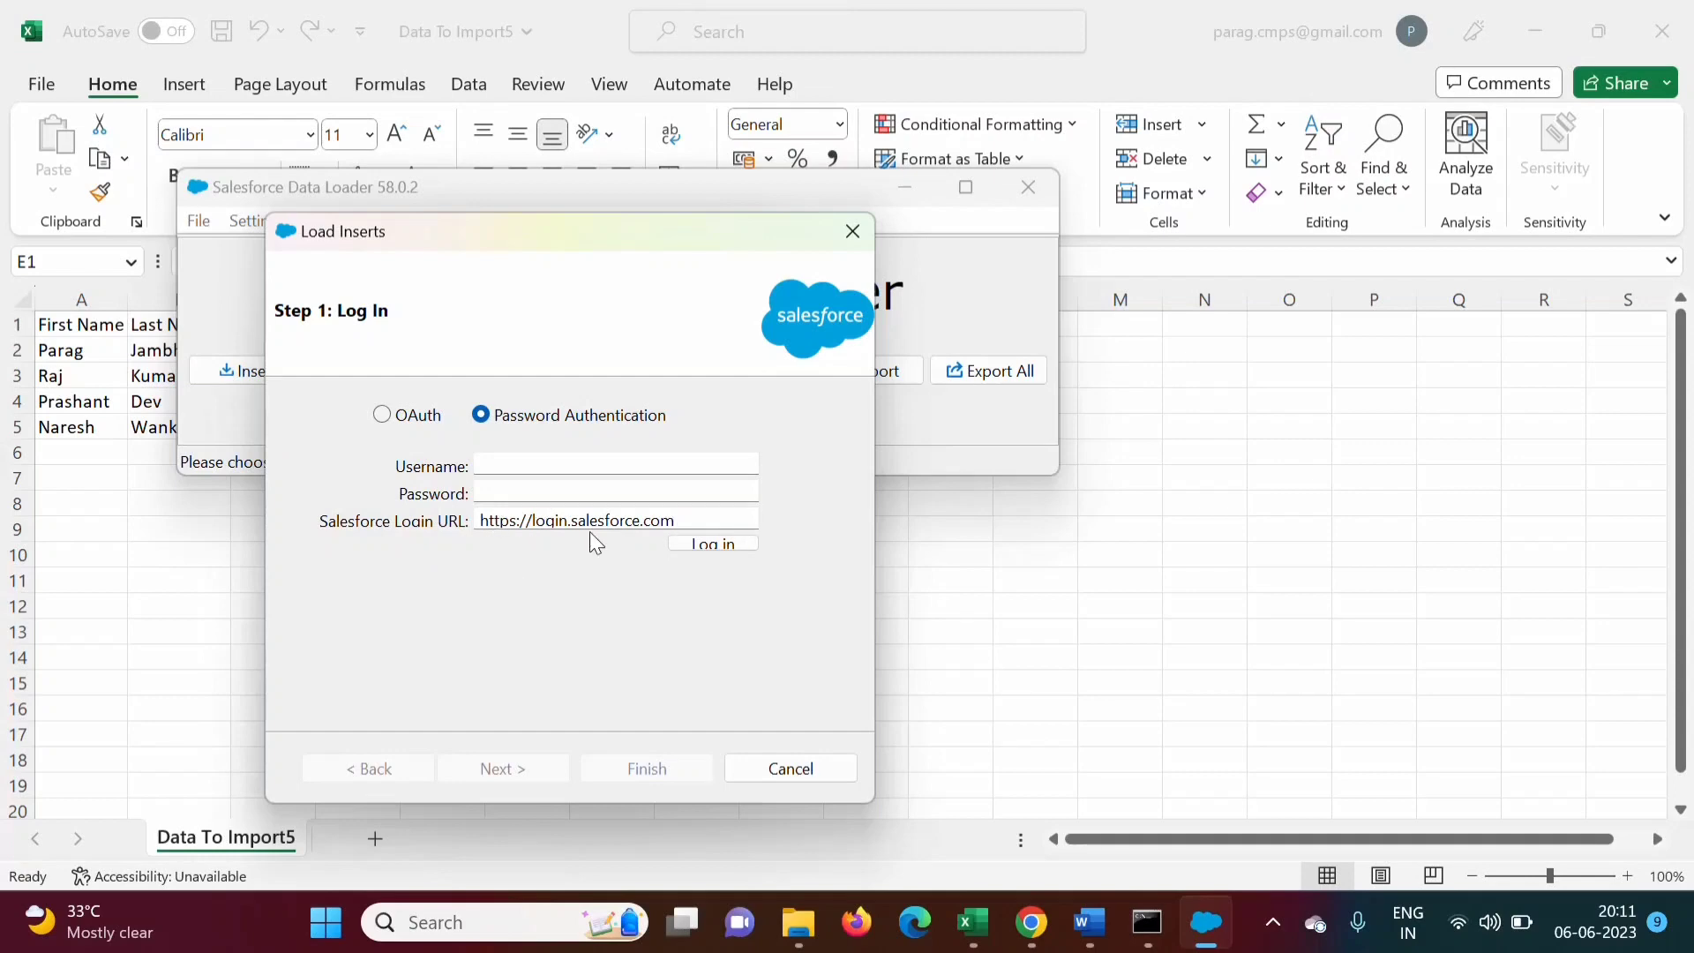
Enter the Salesforce account username in the Step 1 login page
left_click(535, 460)
left_click(1045, 921)
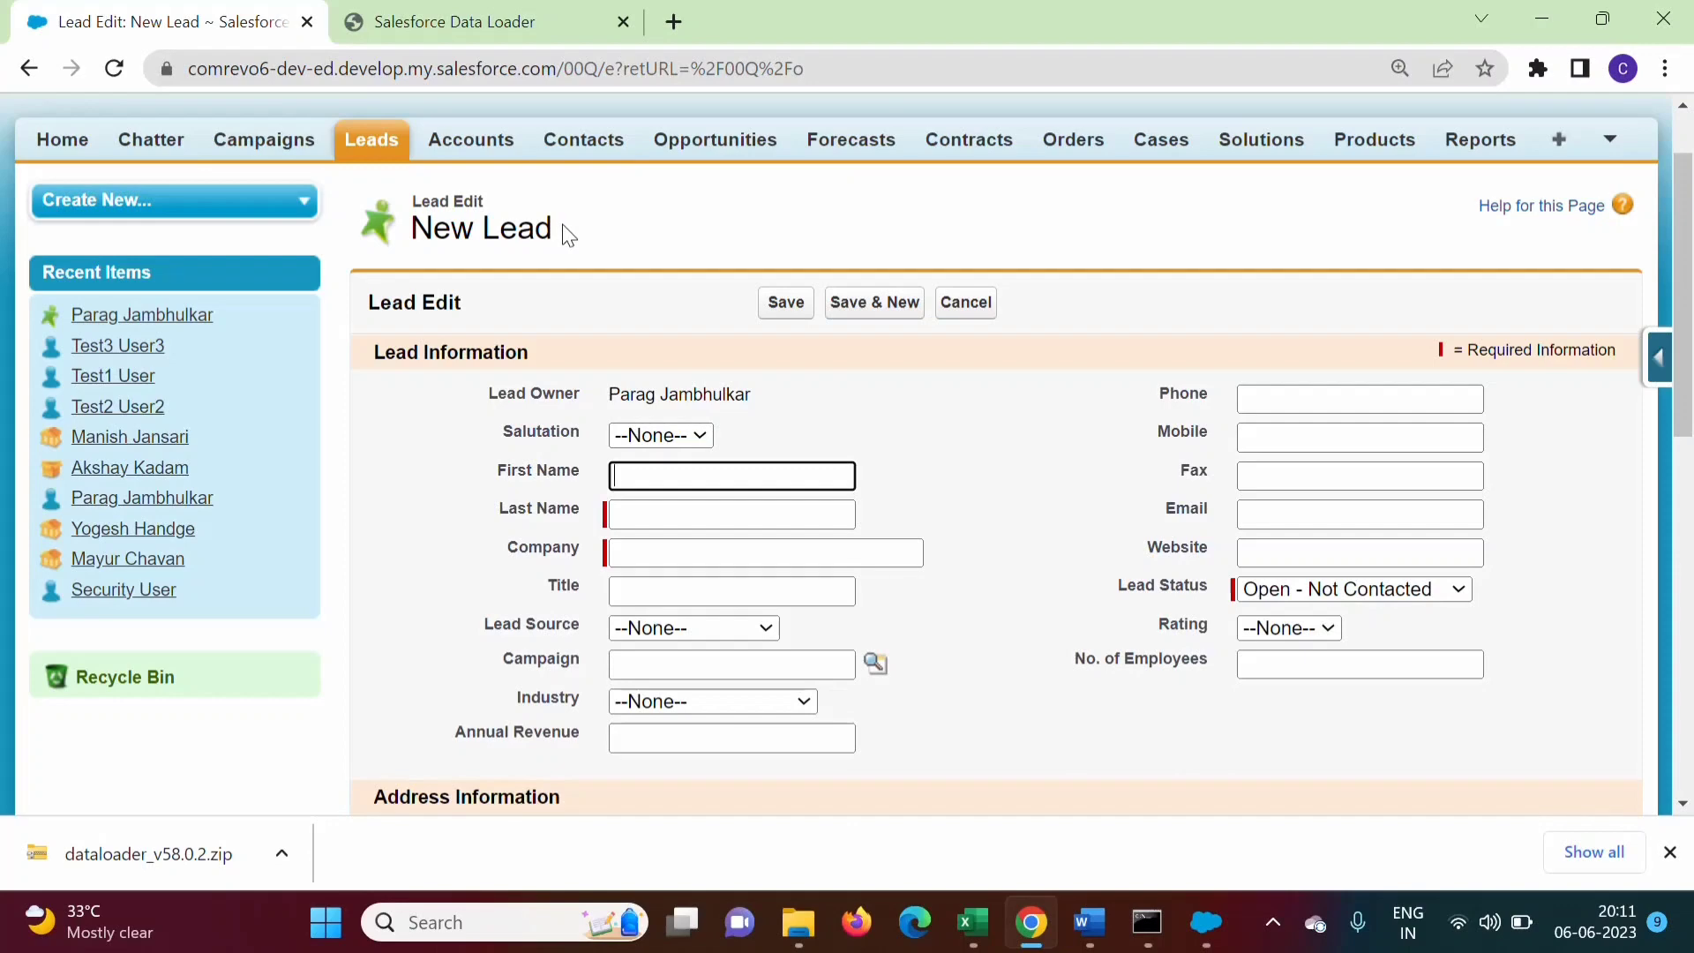
left_click(1207, 922)
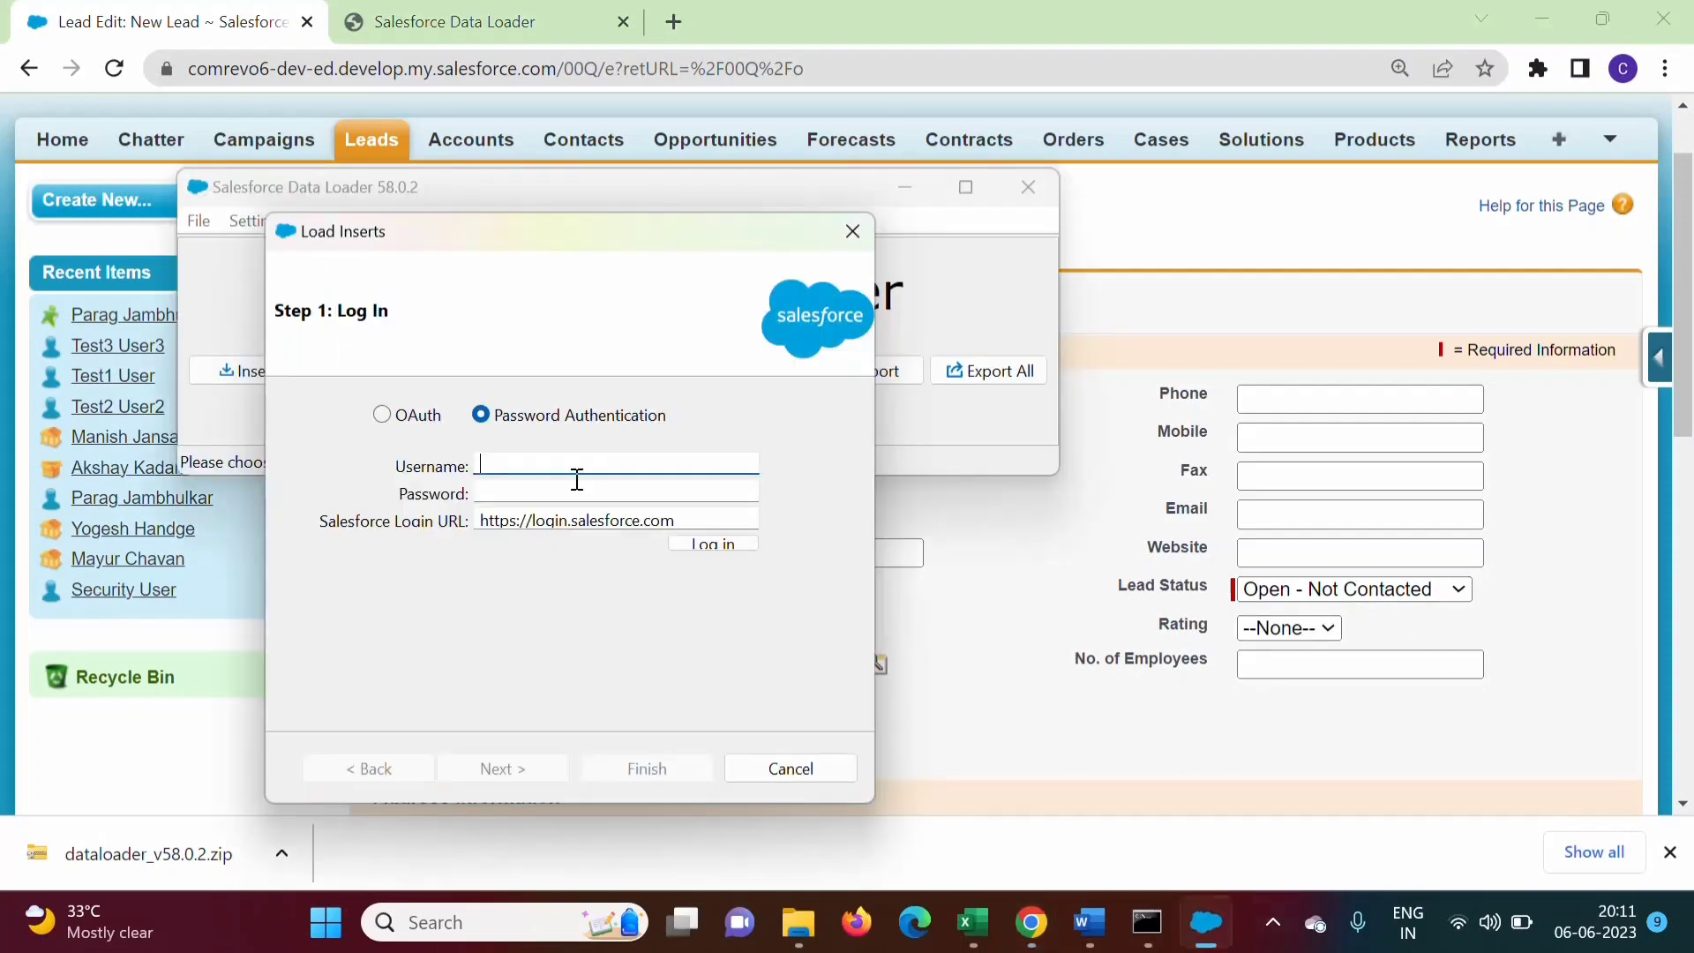
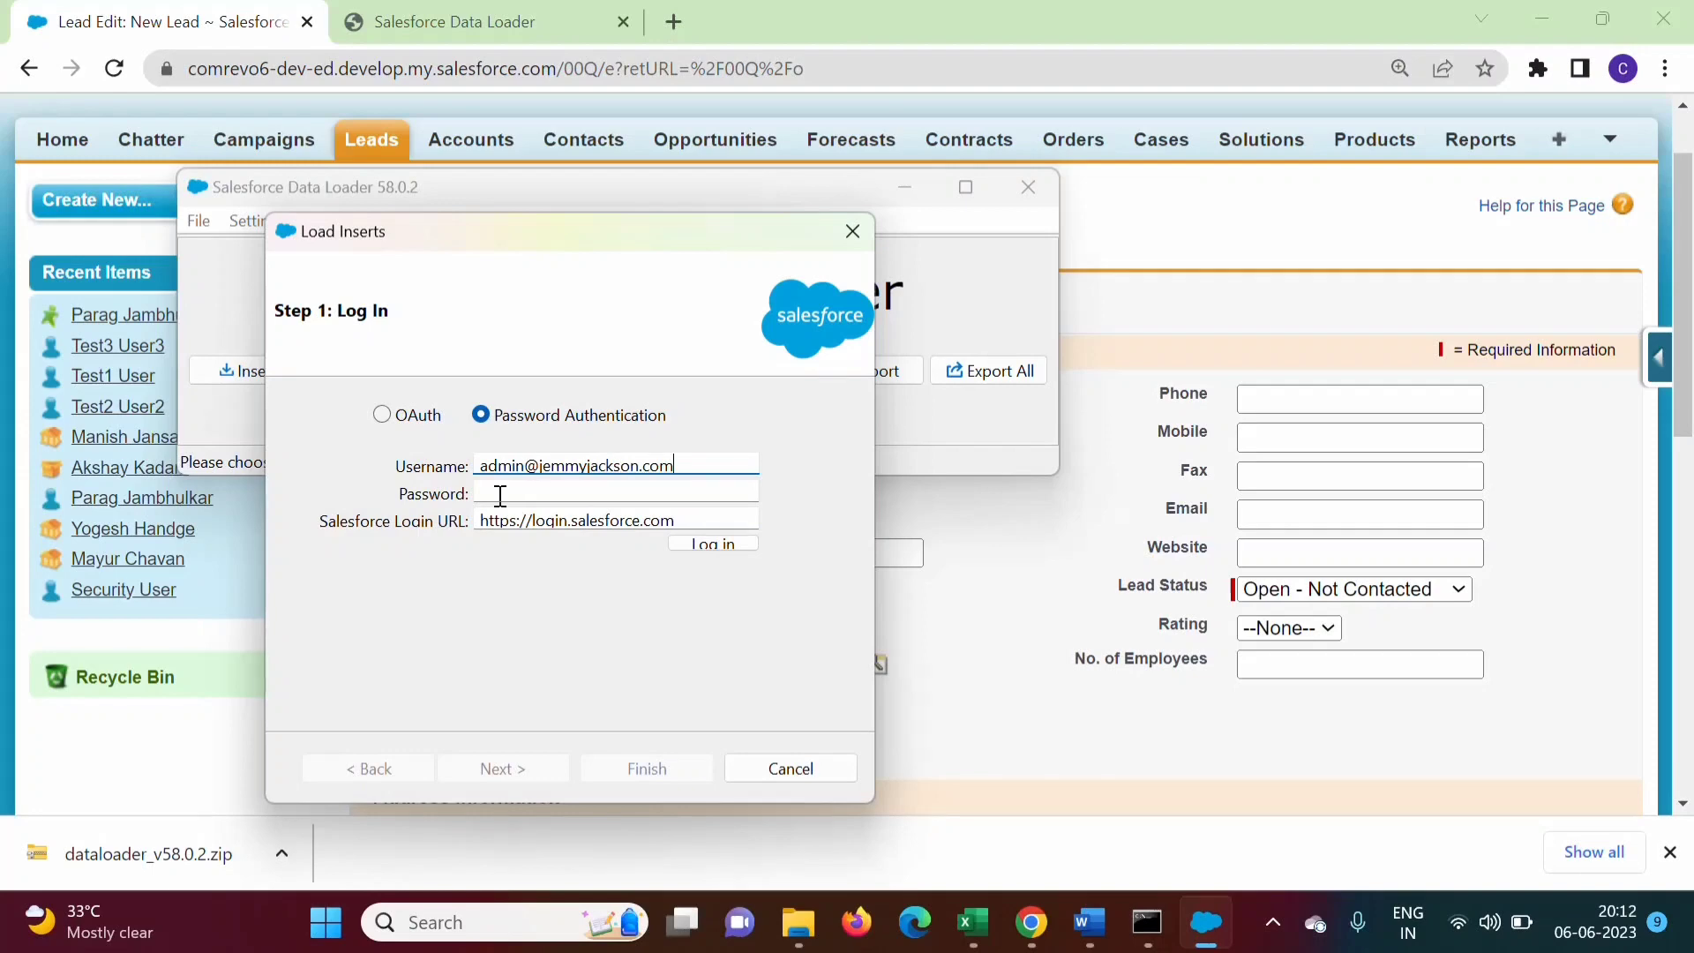
left_click(501, 495)
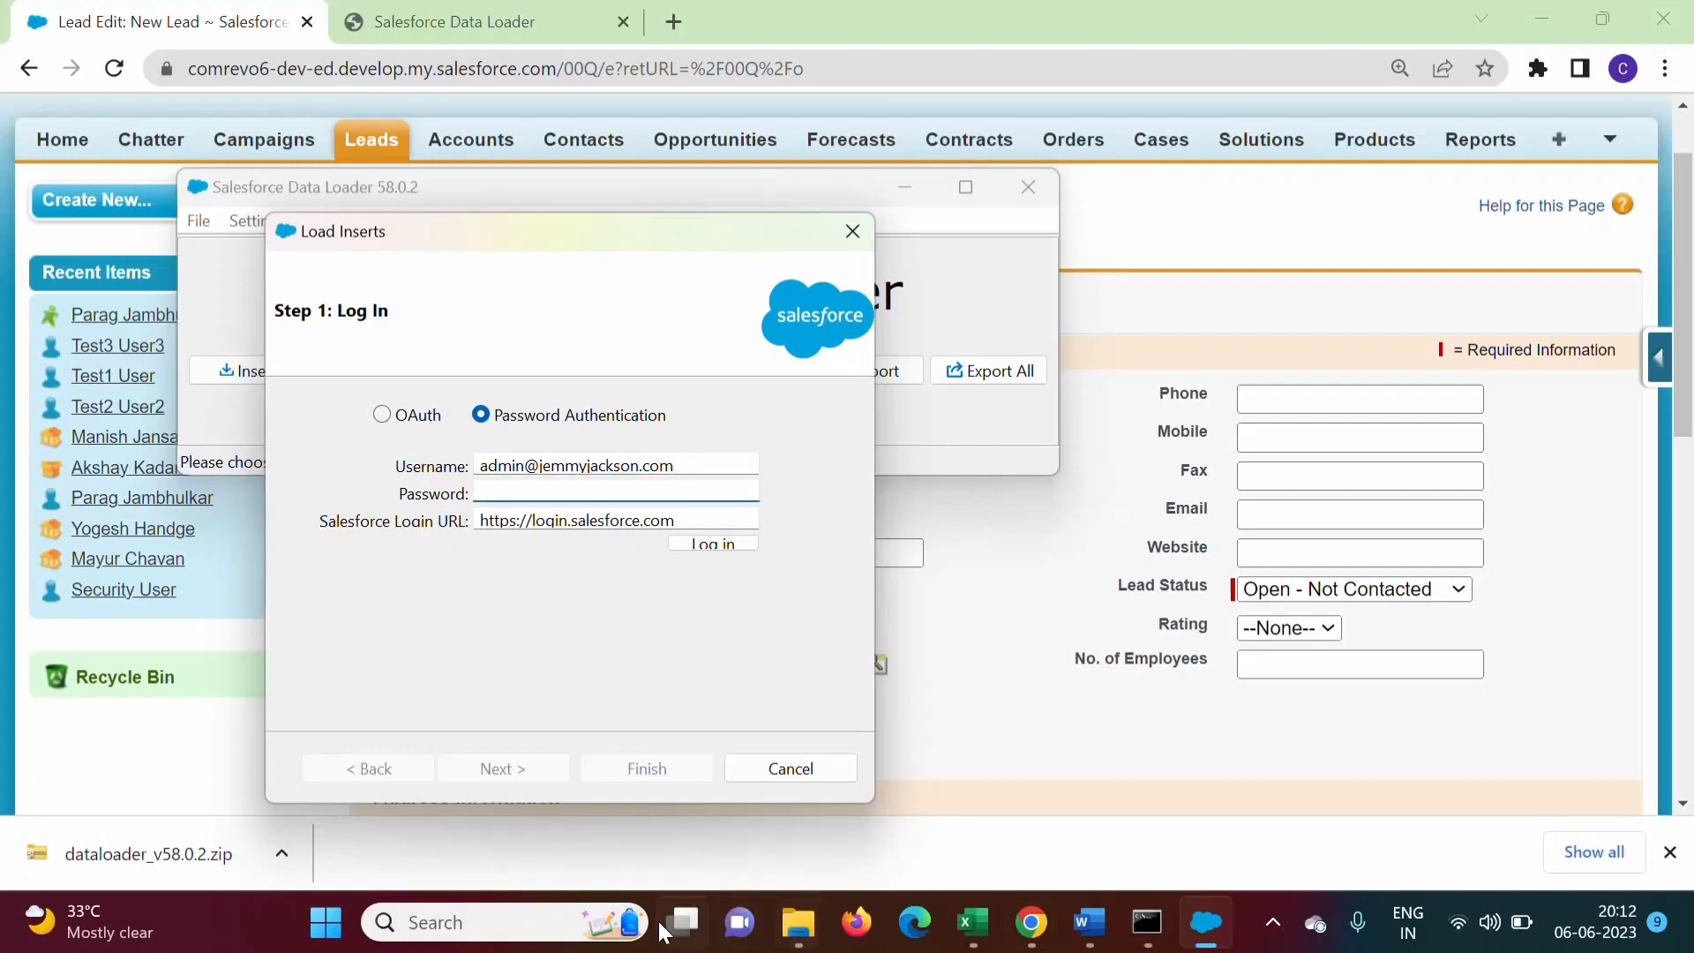
Write the note 'Passwd+Security Token' in a new blank Word document, then return to Chrome
left_click(490, 923)
type("word")
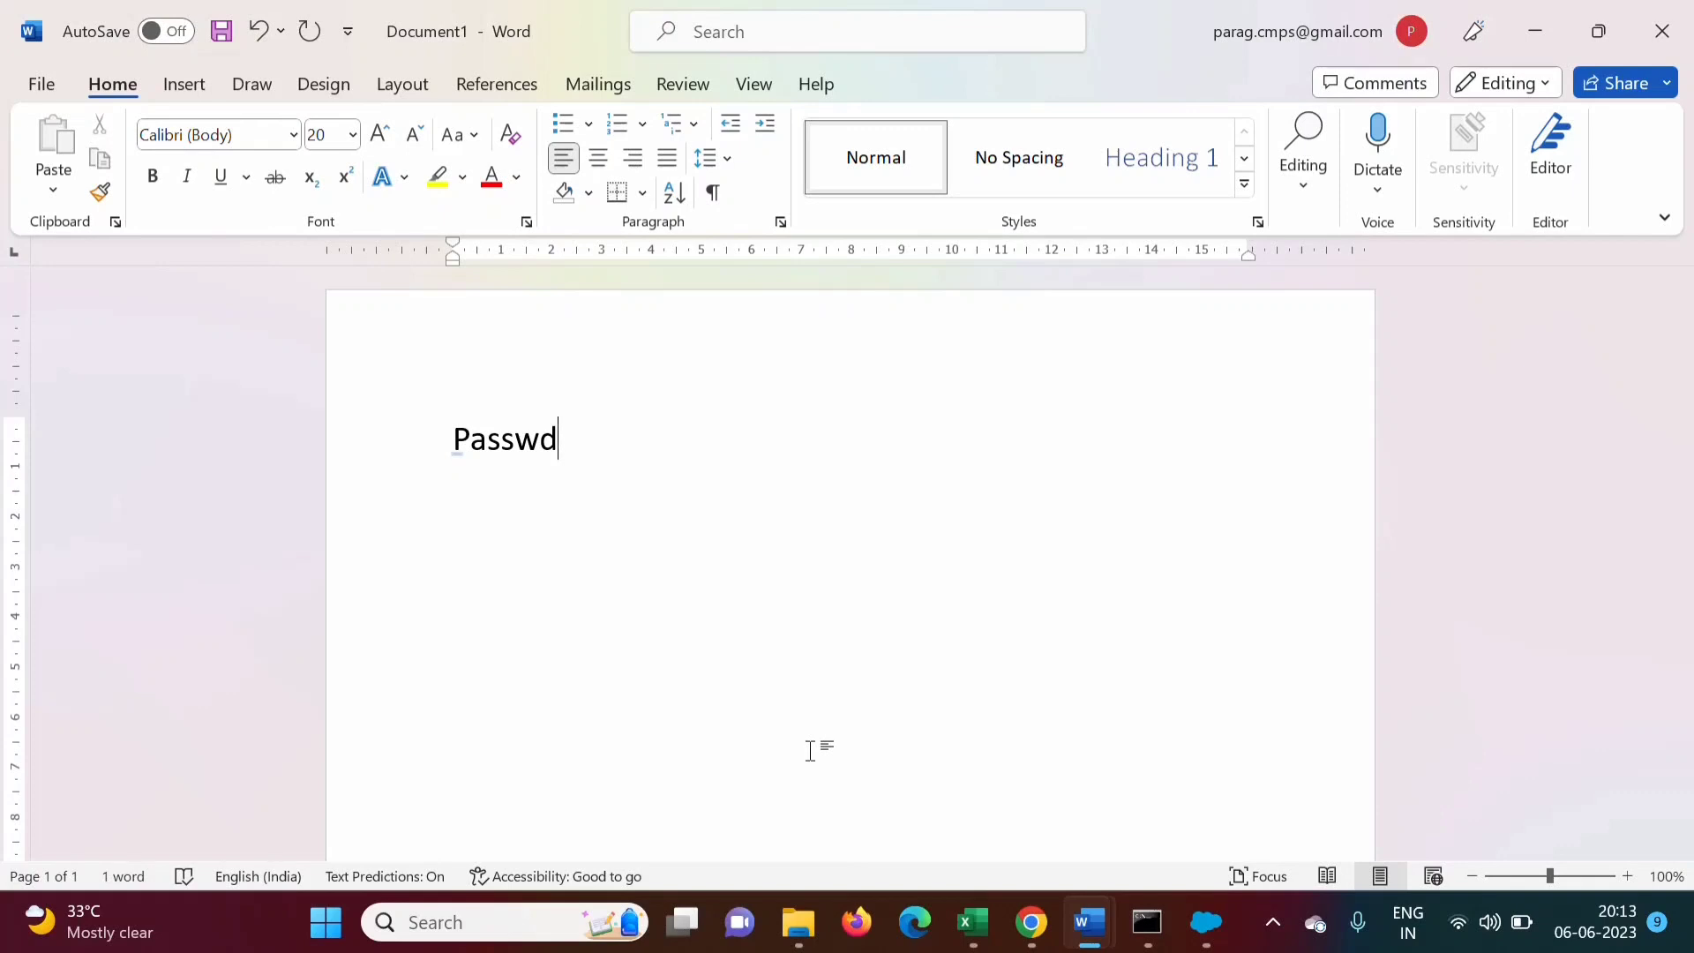
type("+Security")
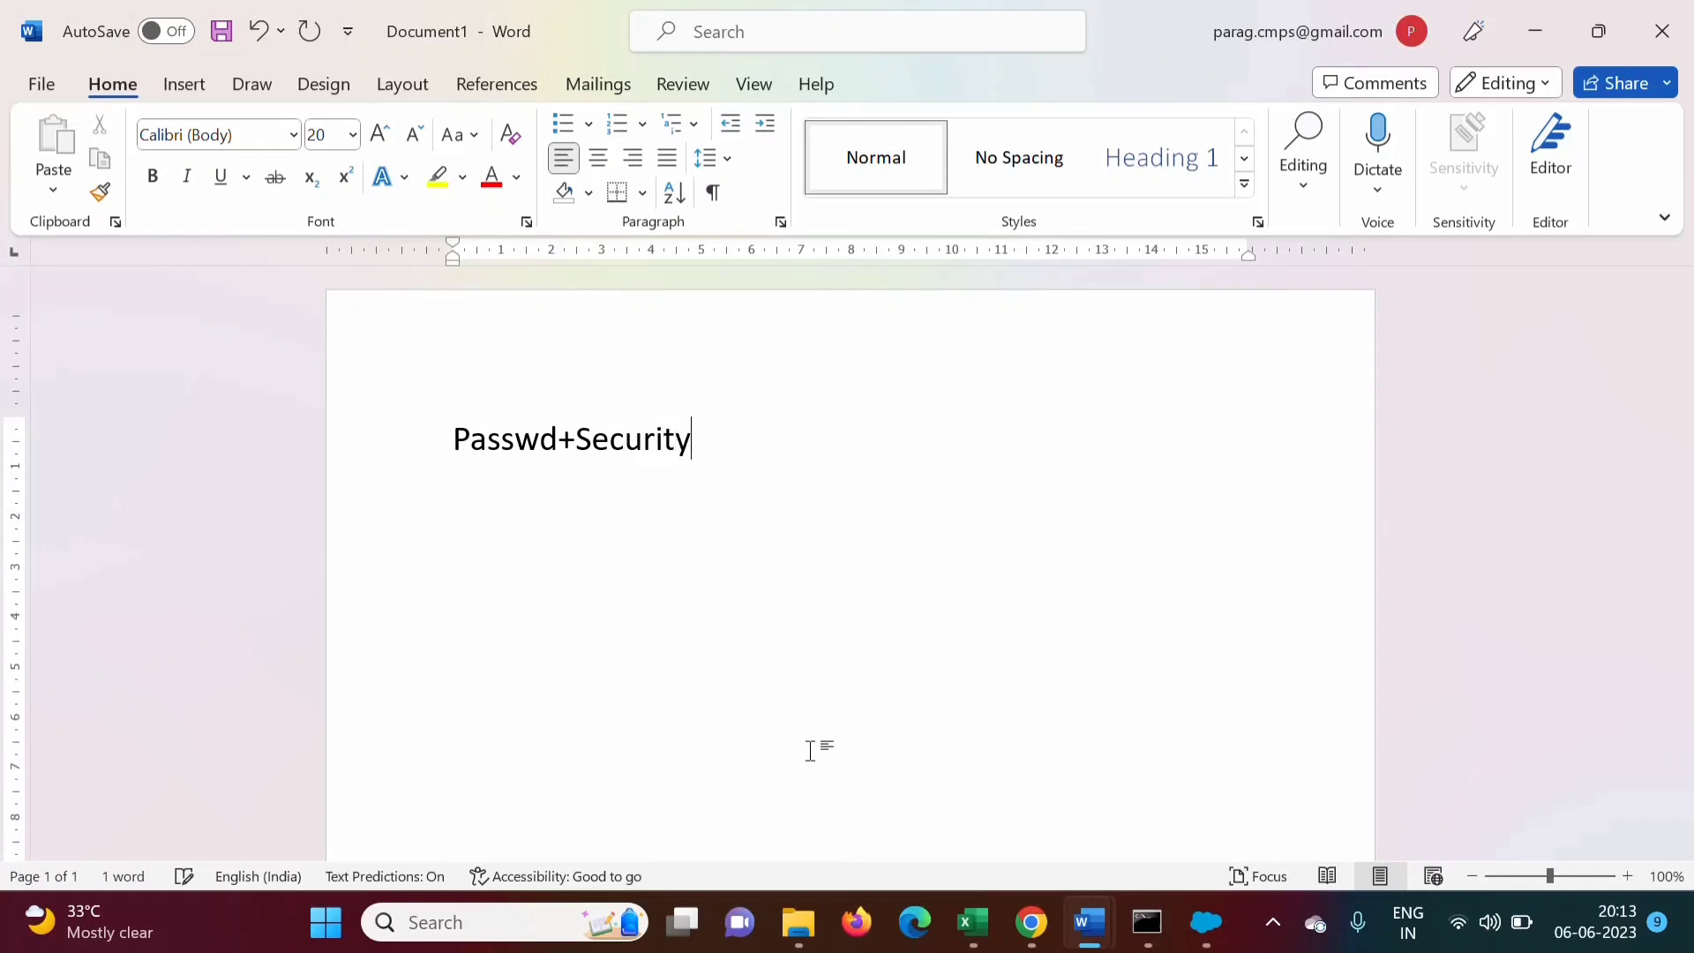
type(" Token")
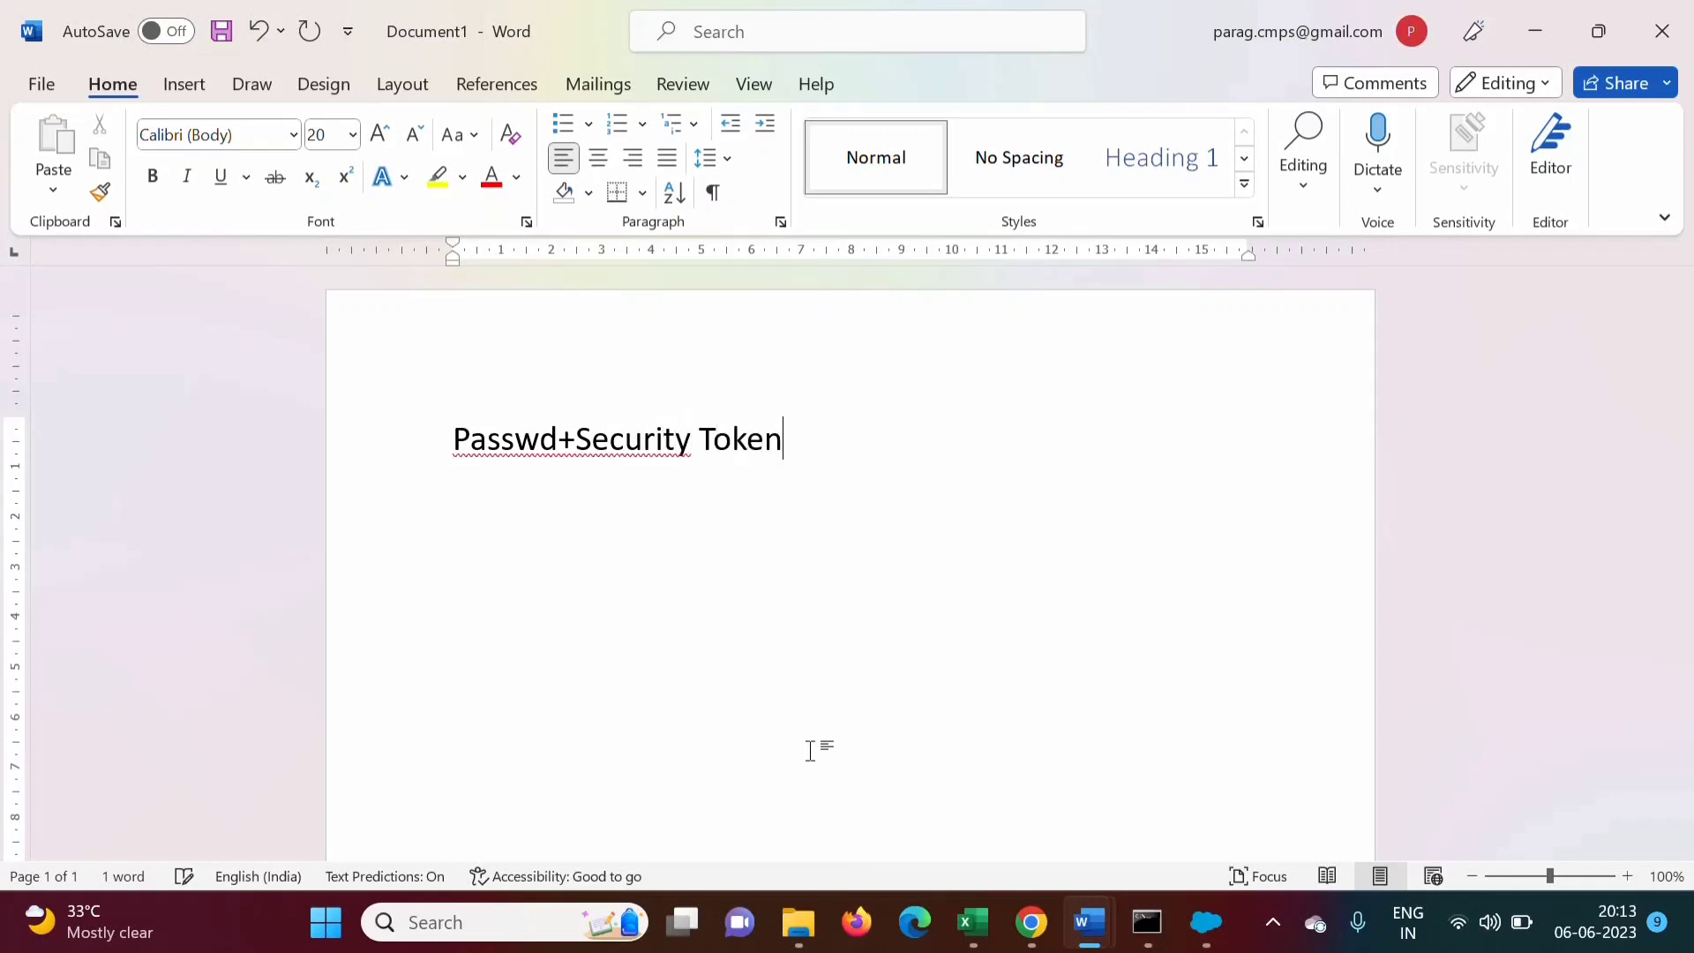
left_click_drag(462, 473, 797, 429)
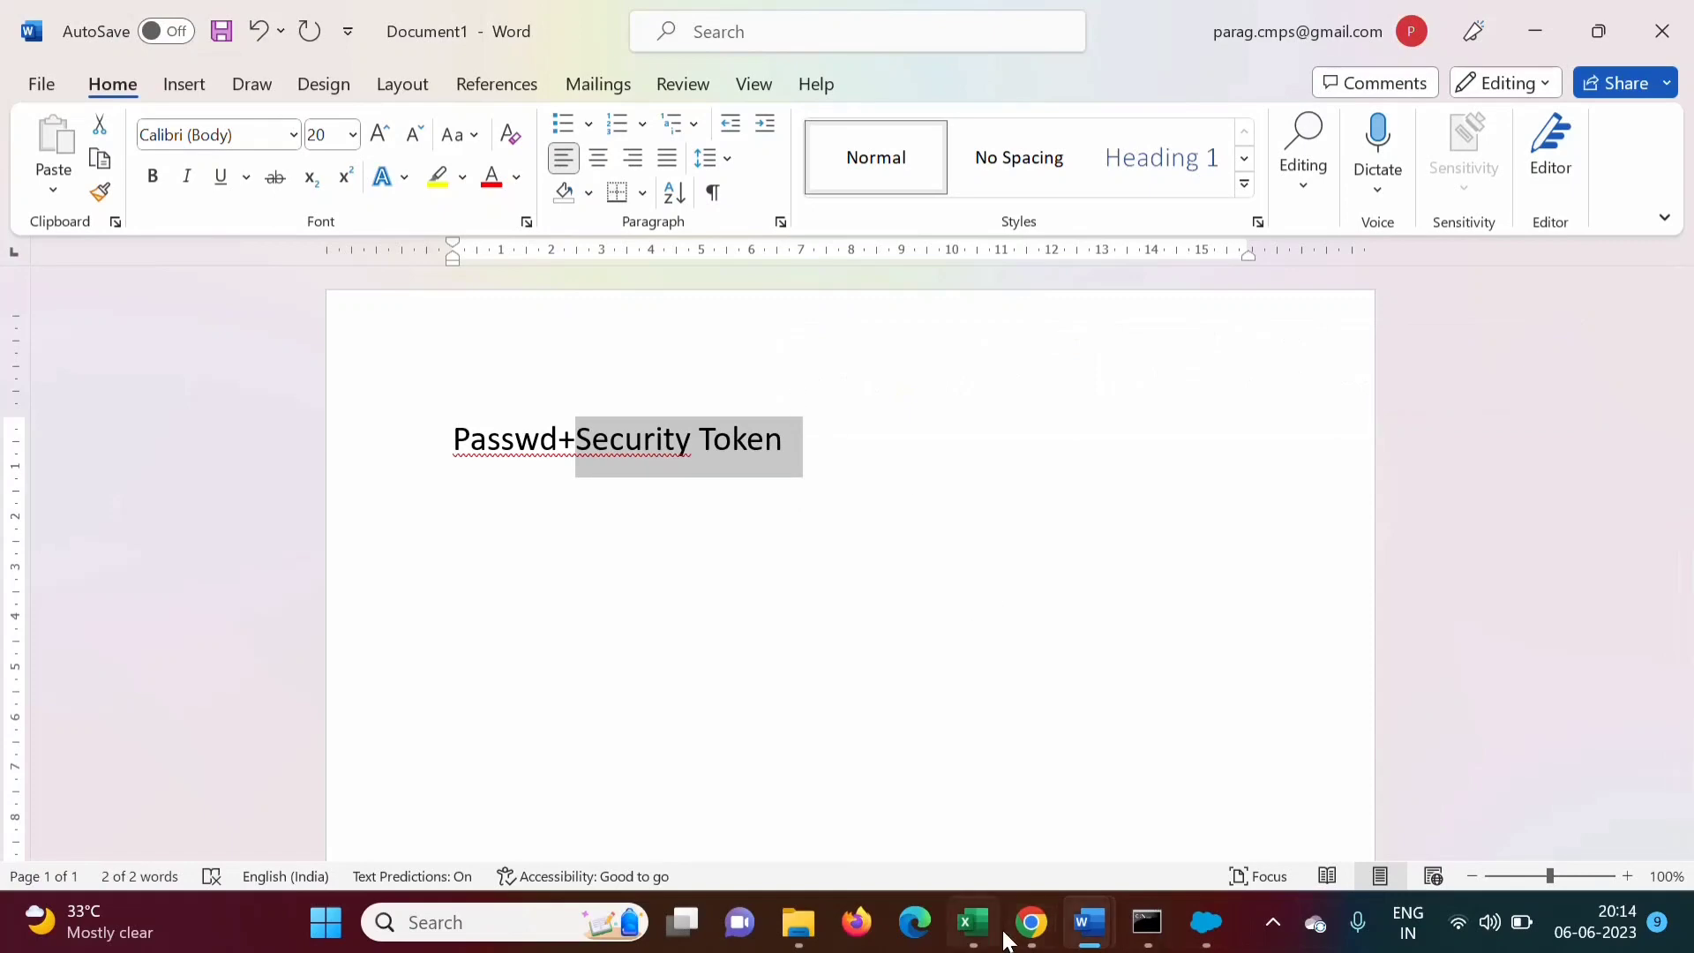
left_click(1032, 922)
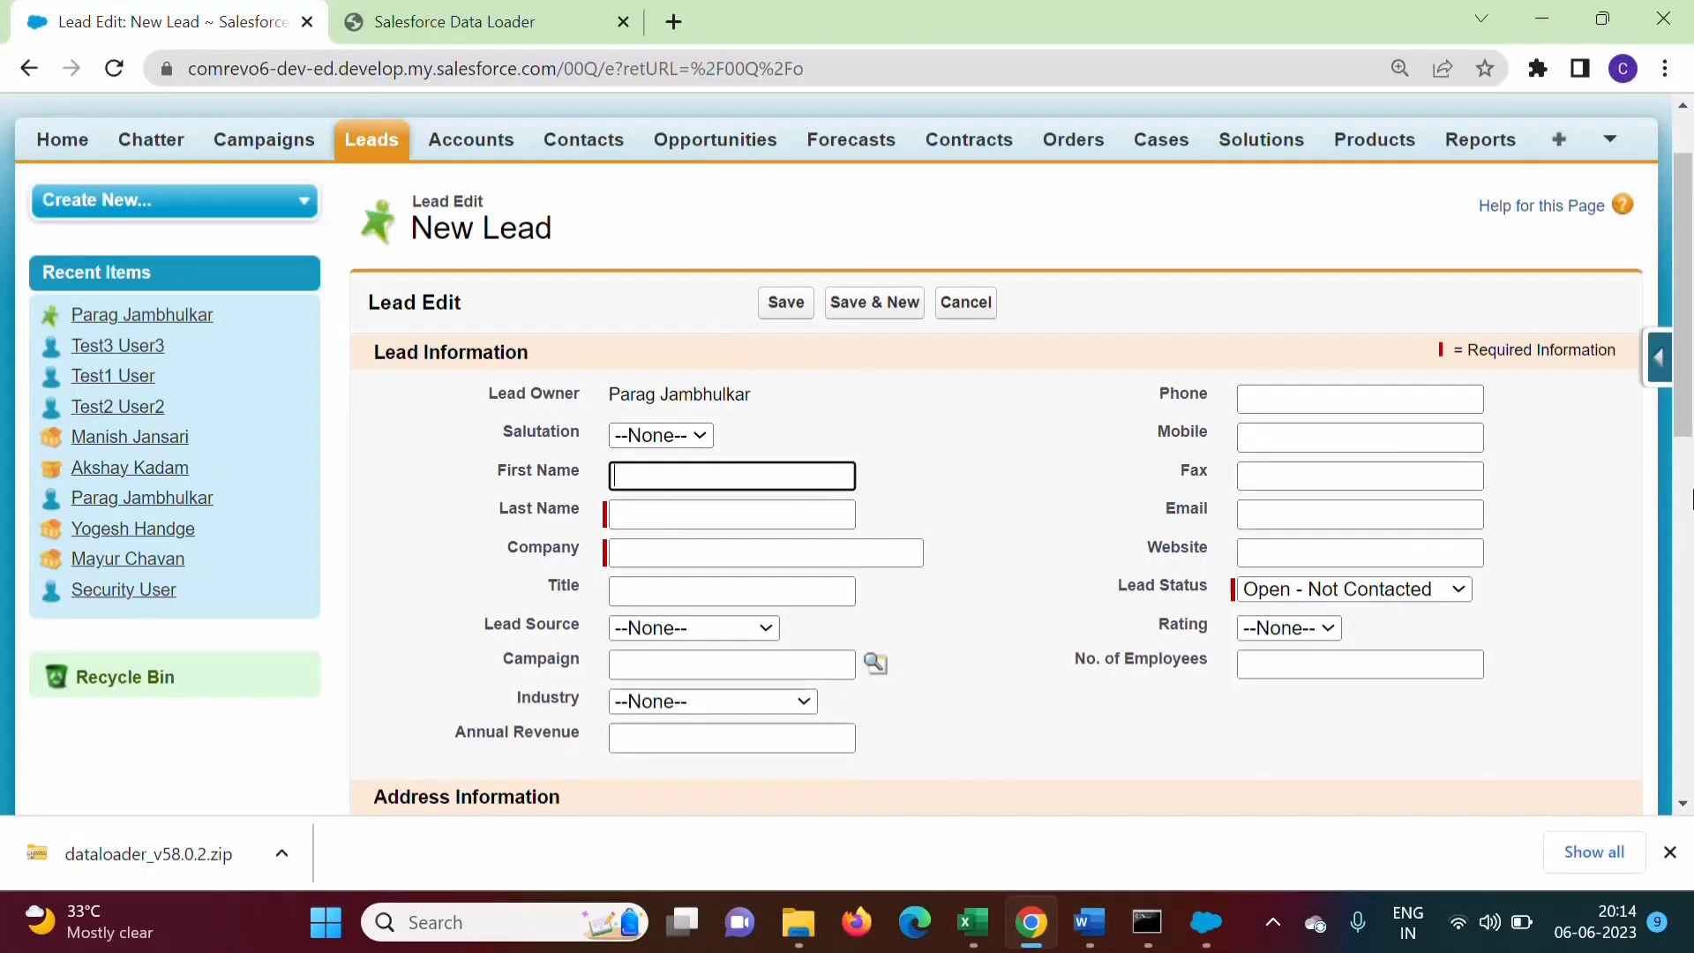
Go to My Settings from the Salesforce user menu
left_click_drag(1682, 353, 1683, 286)
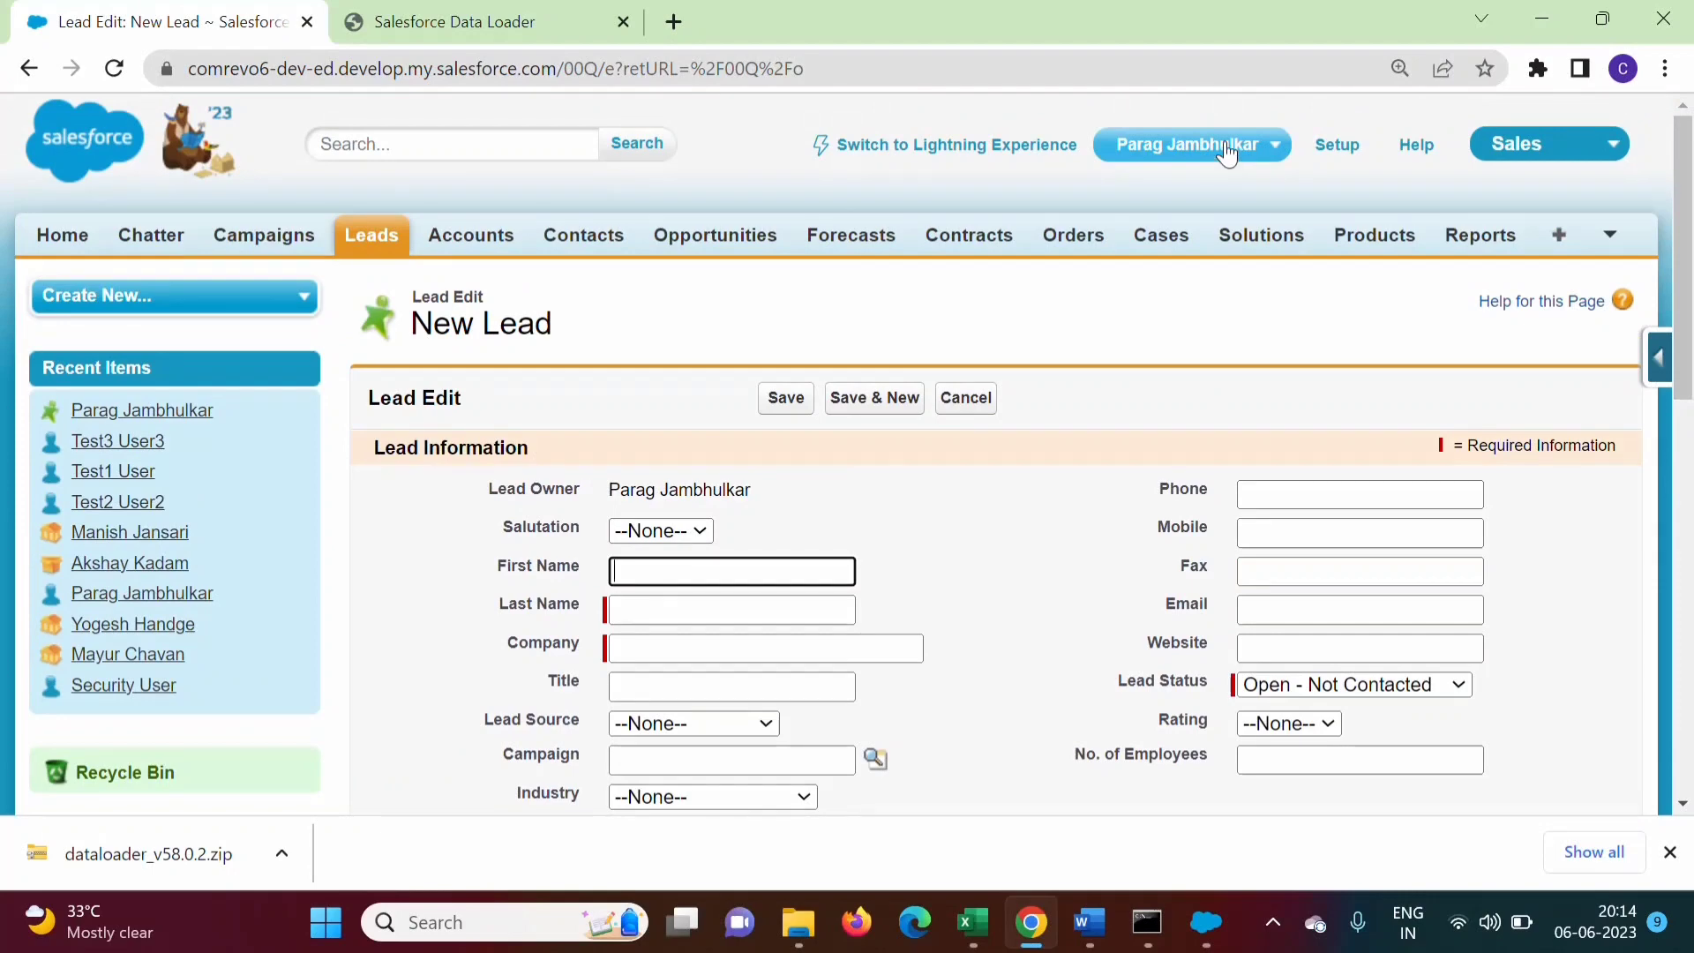
left_click(1227, 148)
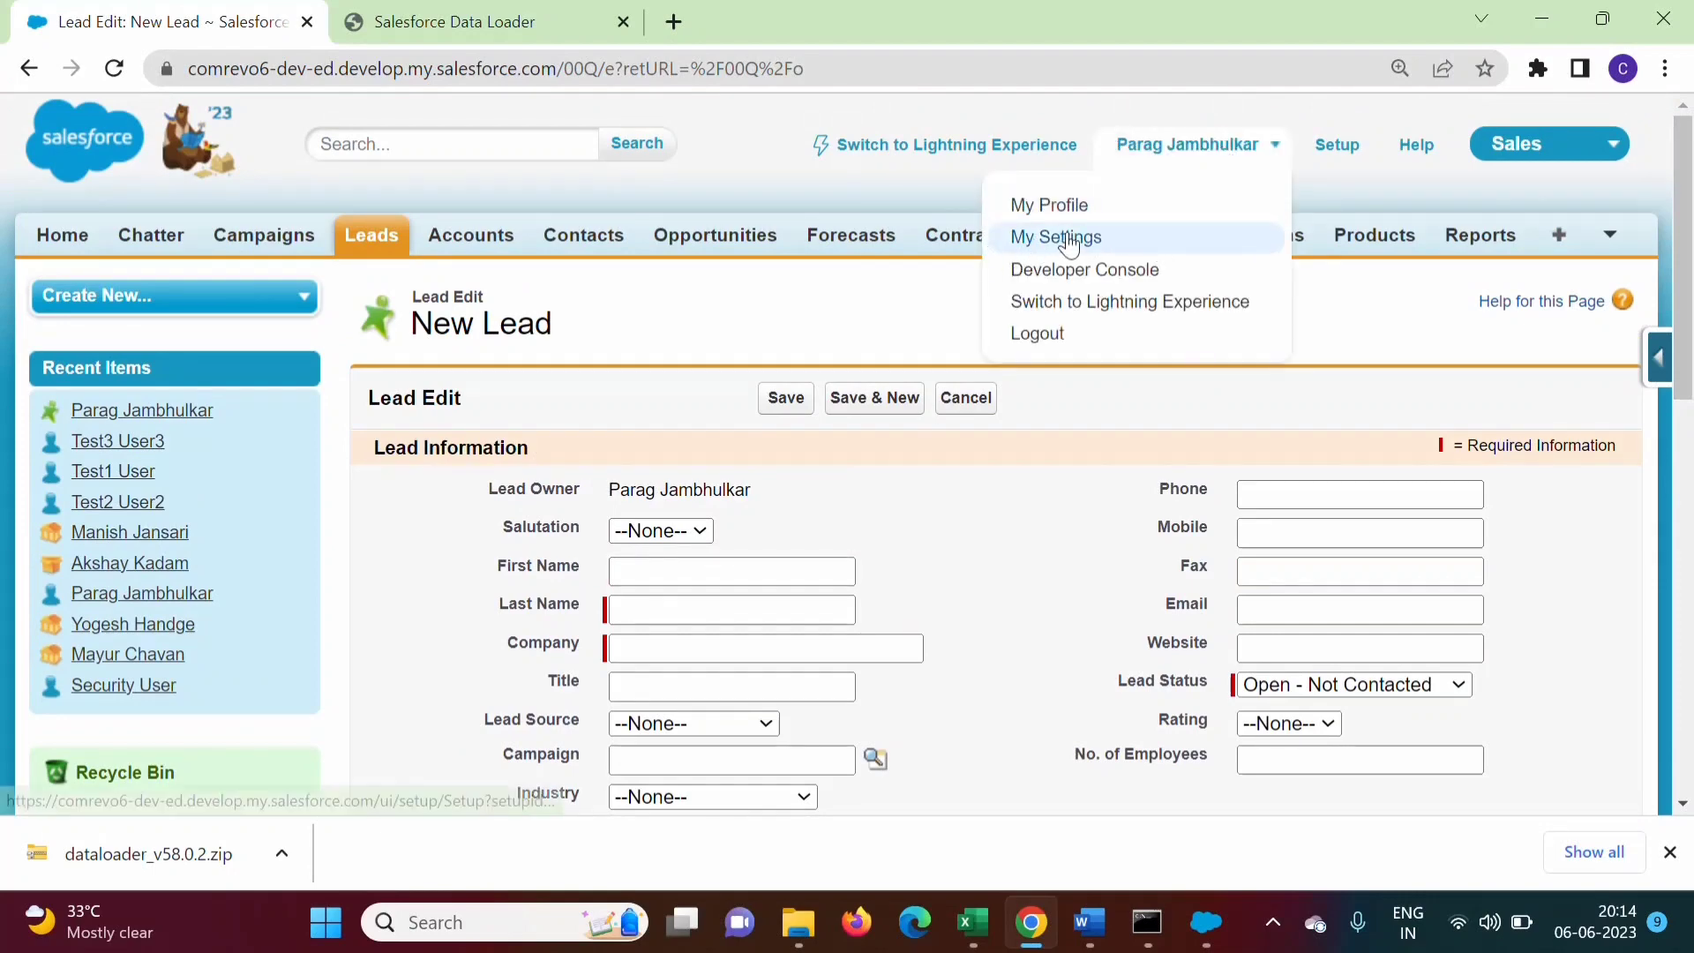
left_click(1107, 240)
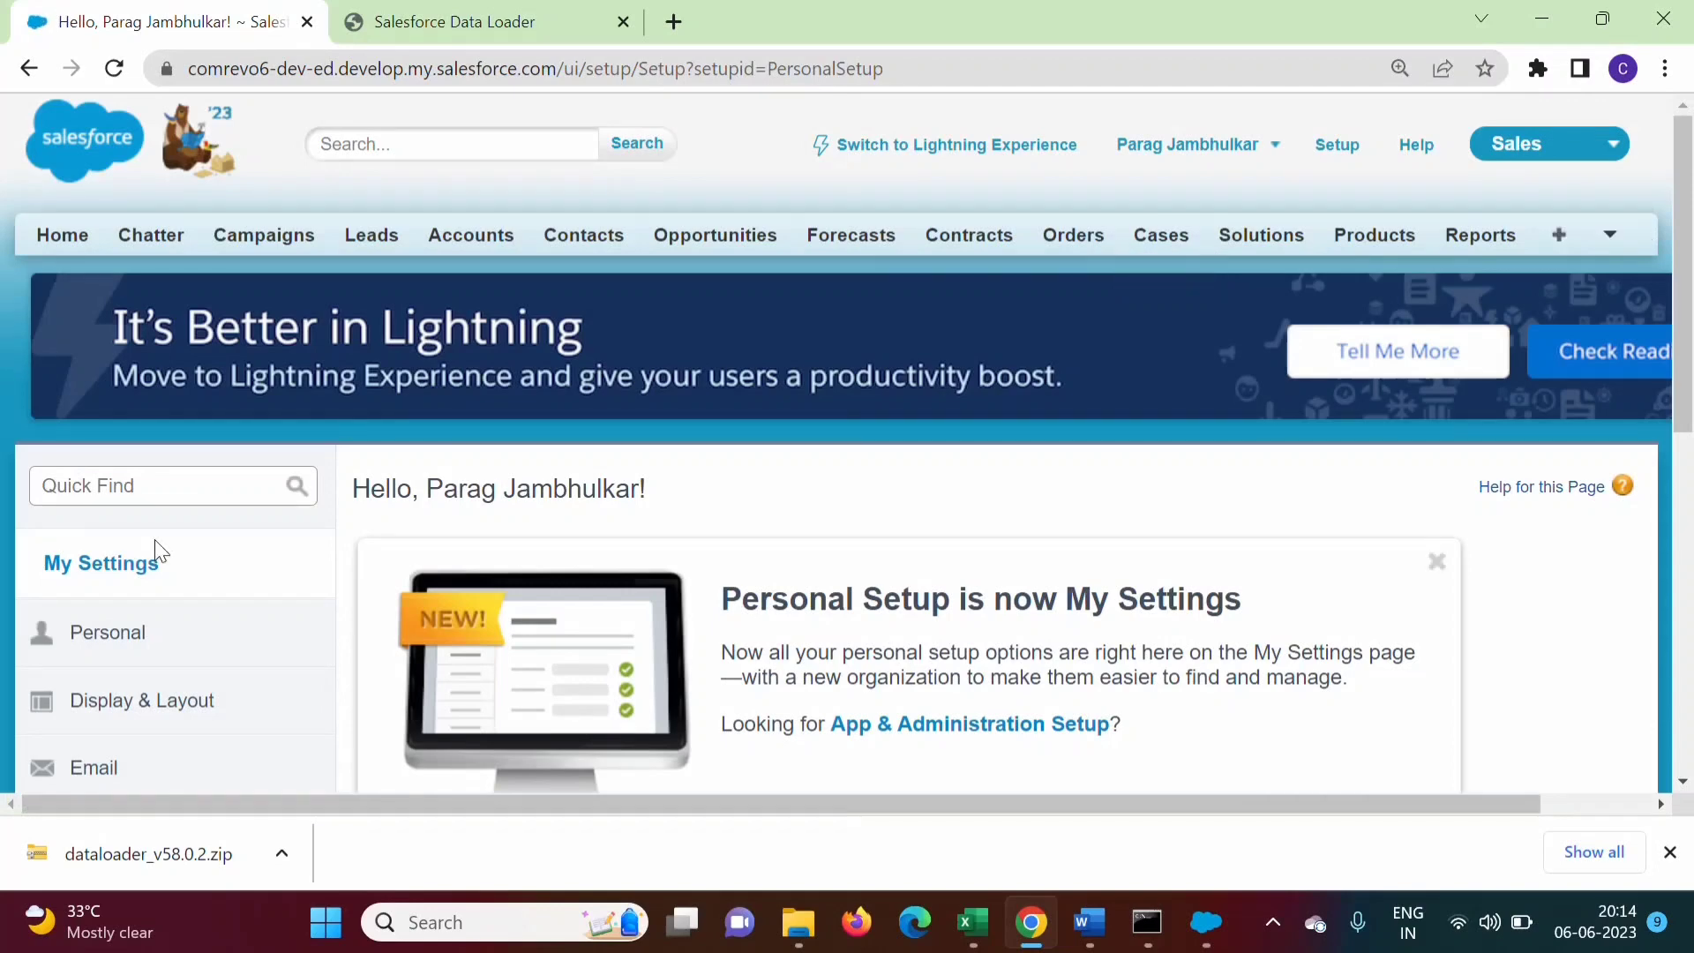
Find 'security token' in Quick Find and reset it so a new token is emailed
left_click(171, 495)
type("sec")
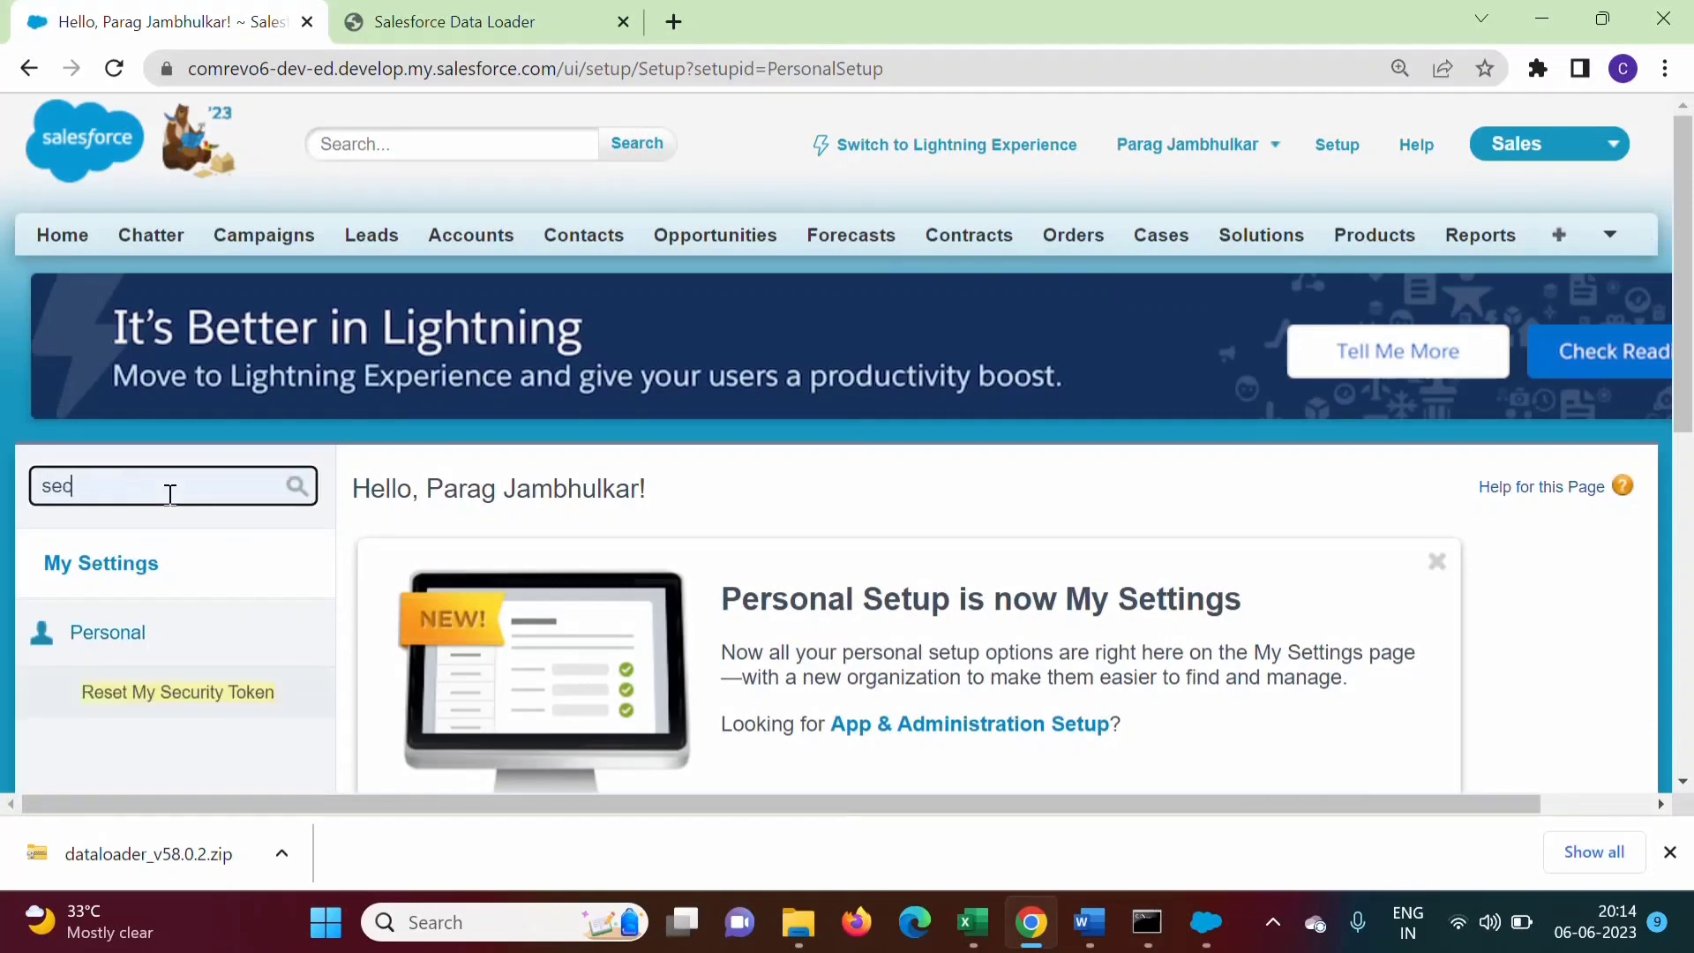
type("urity token")
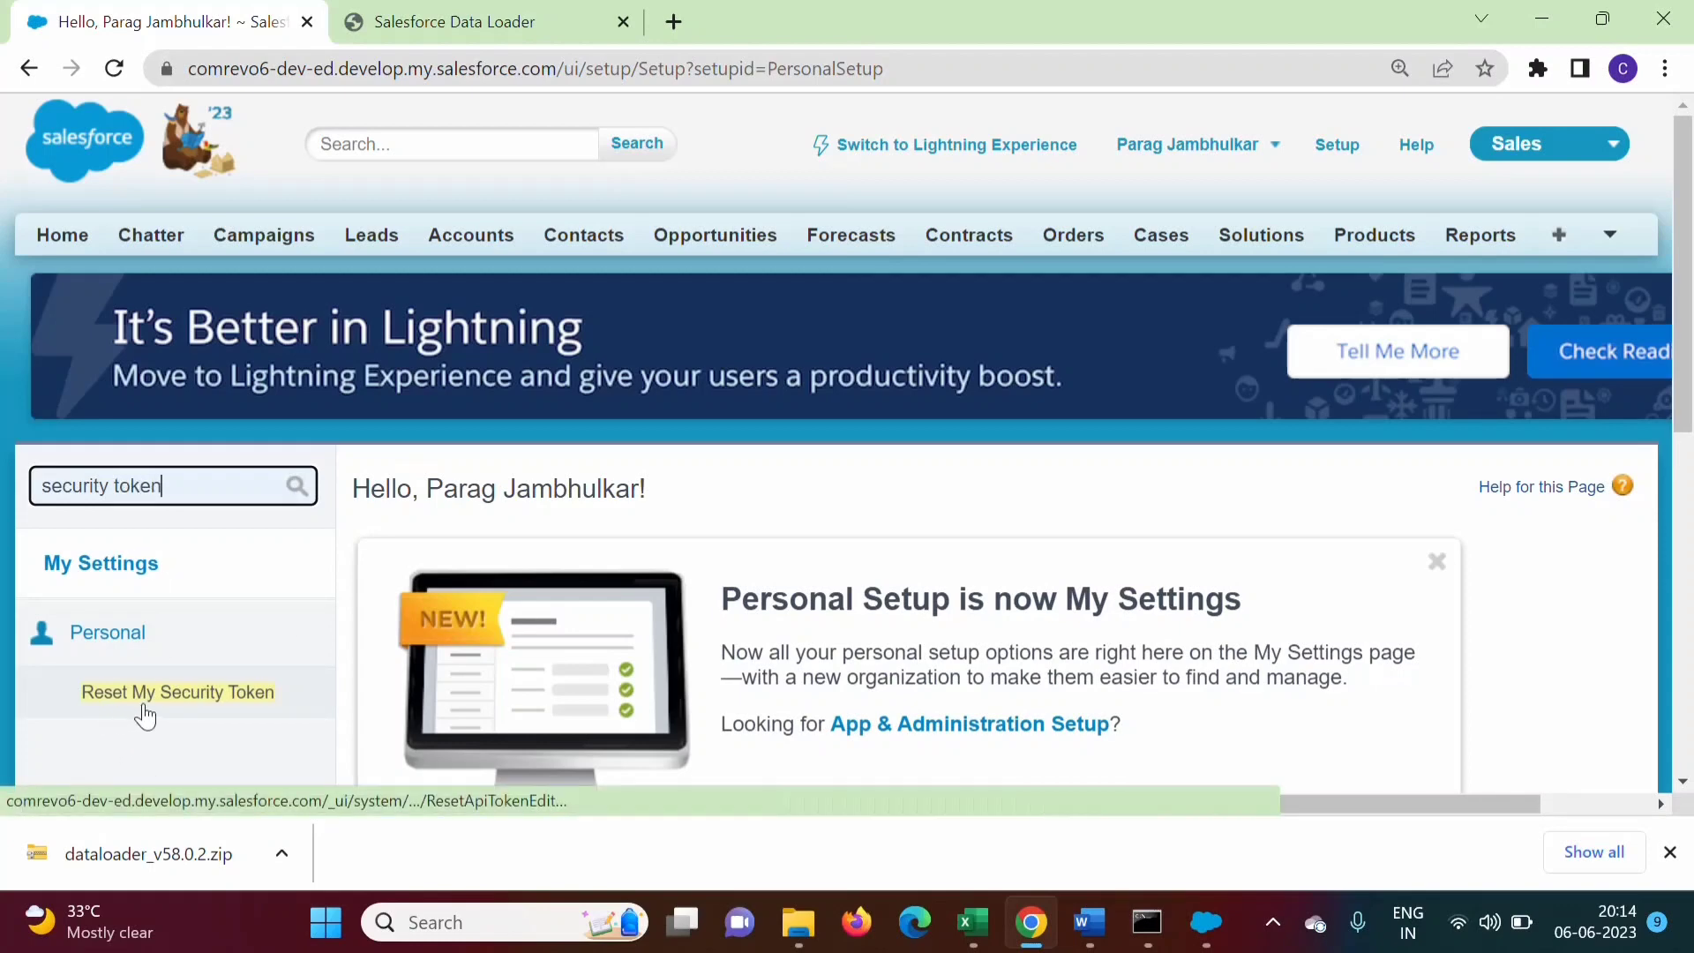
left_click(222, 697)
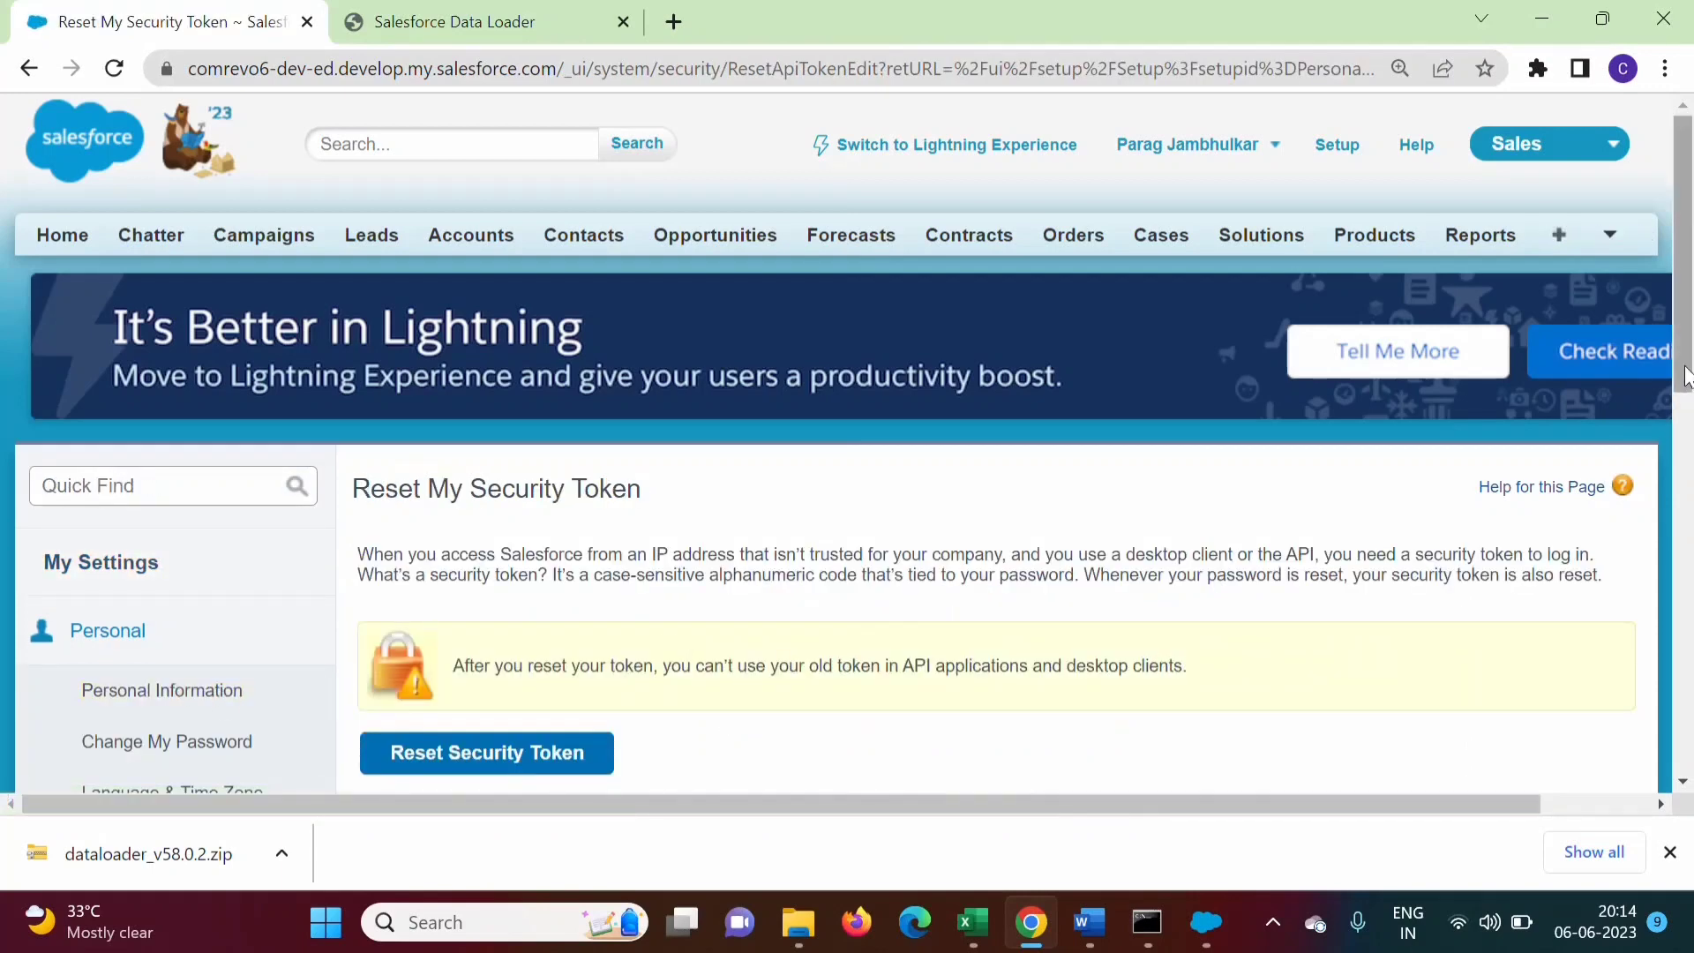
scroll(1690, 459, "down", 3)
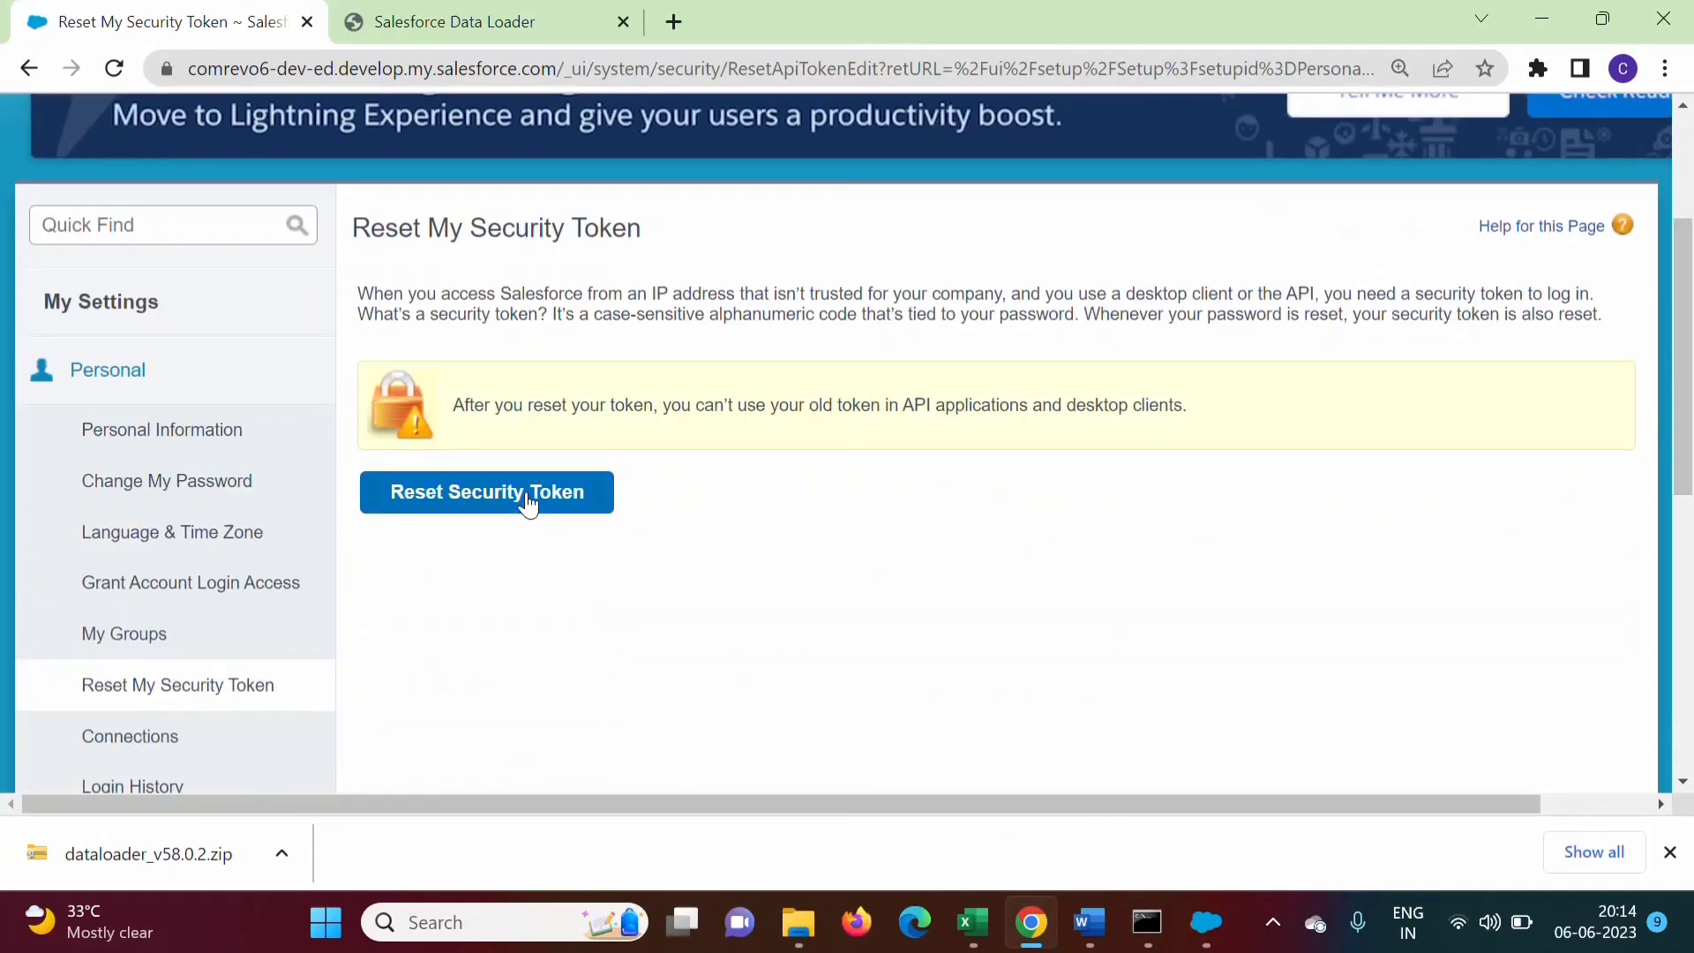
left_click(529, 505)
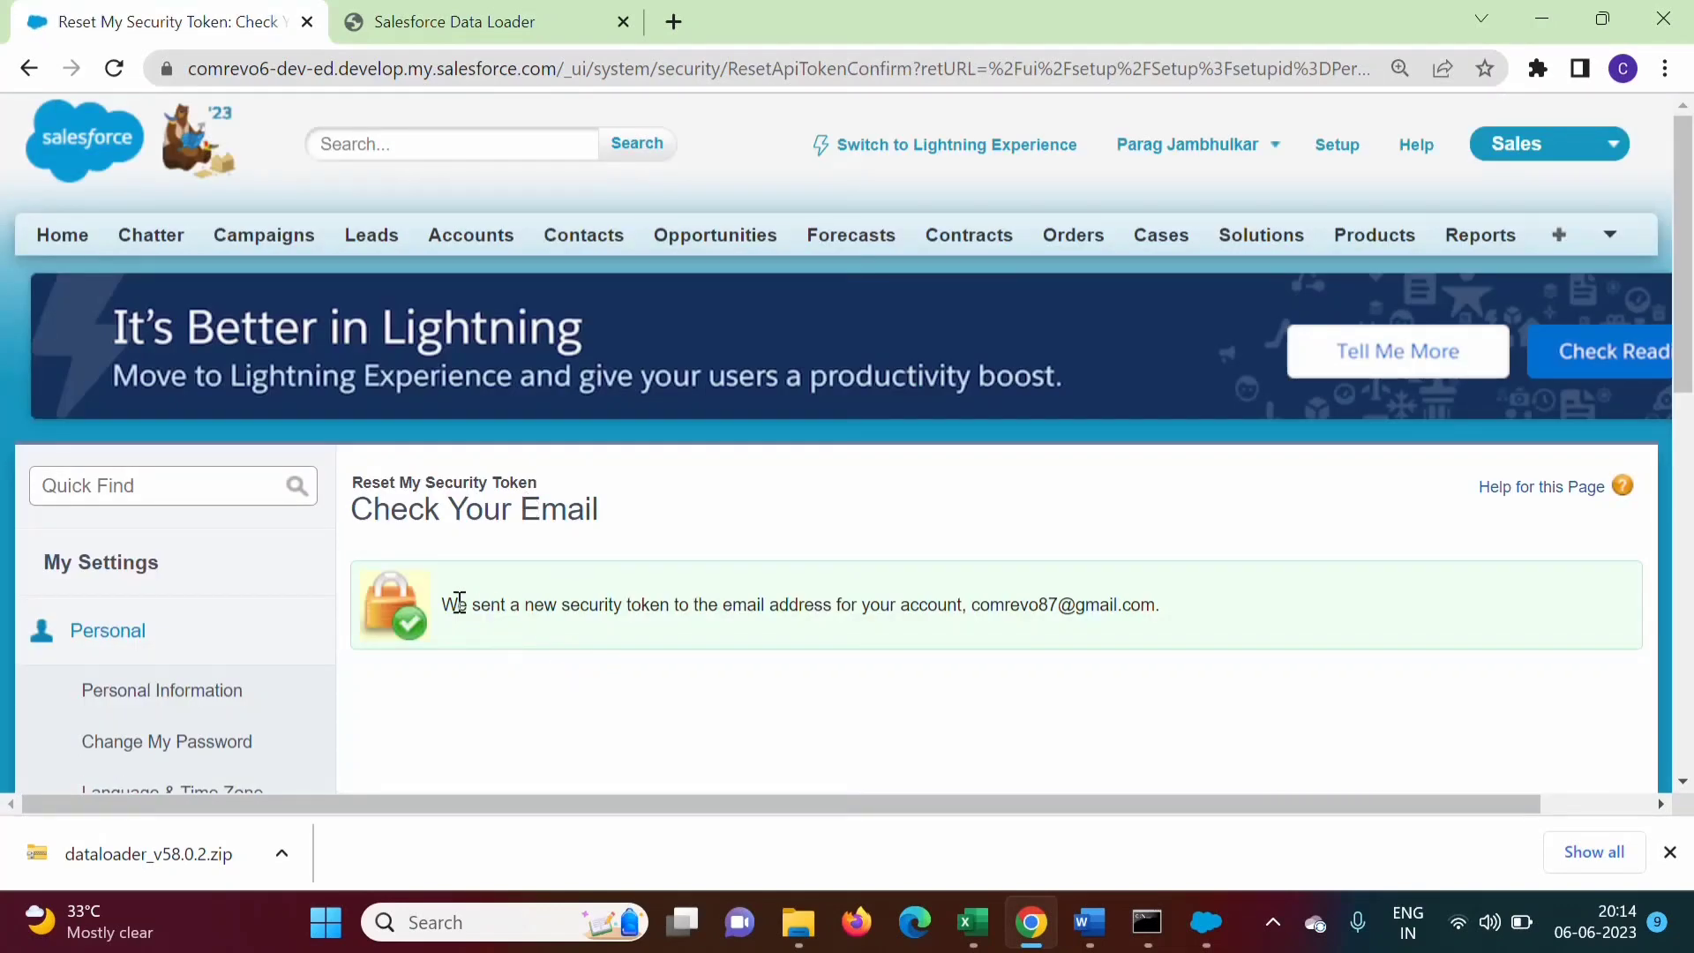
left_click_drag(444, 606, 1222, 613)
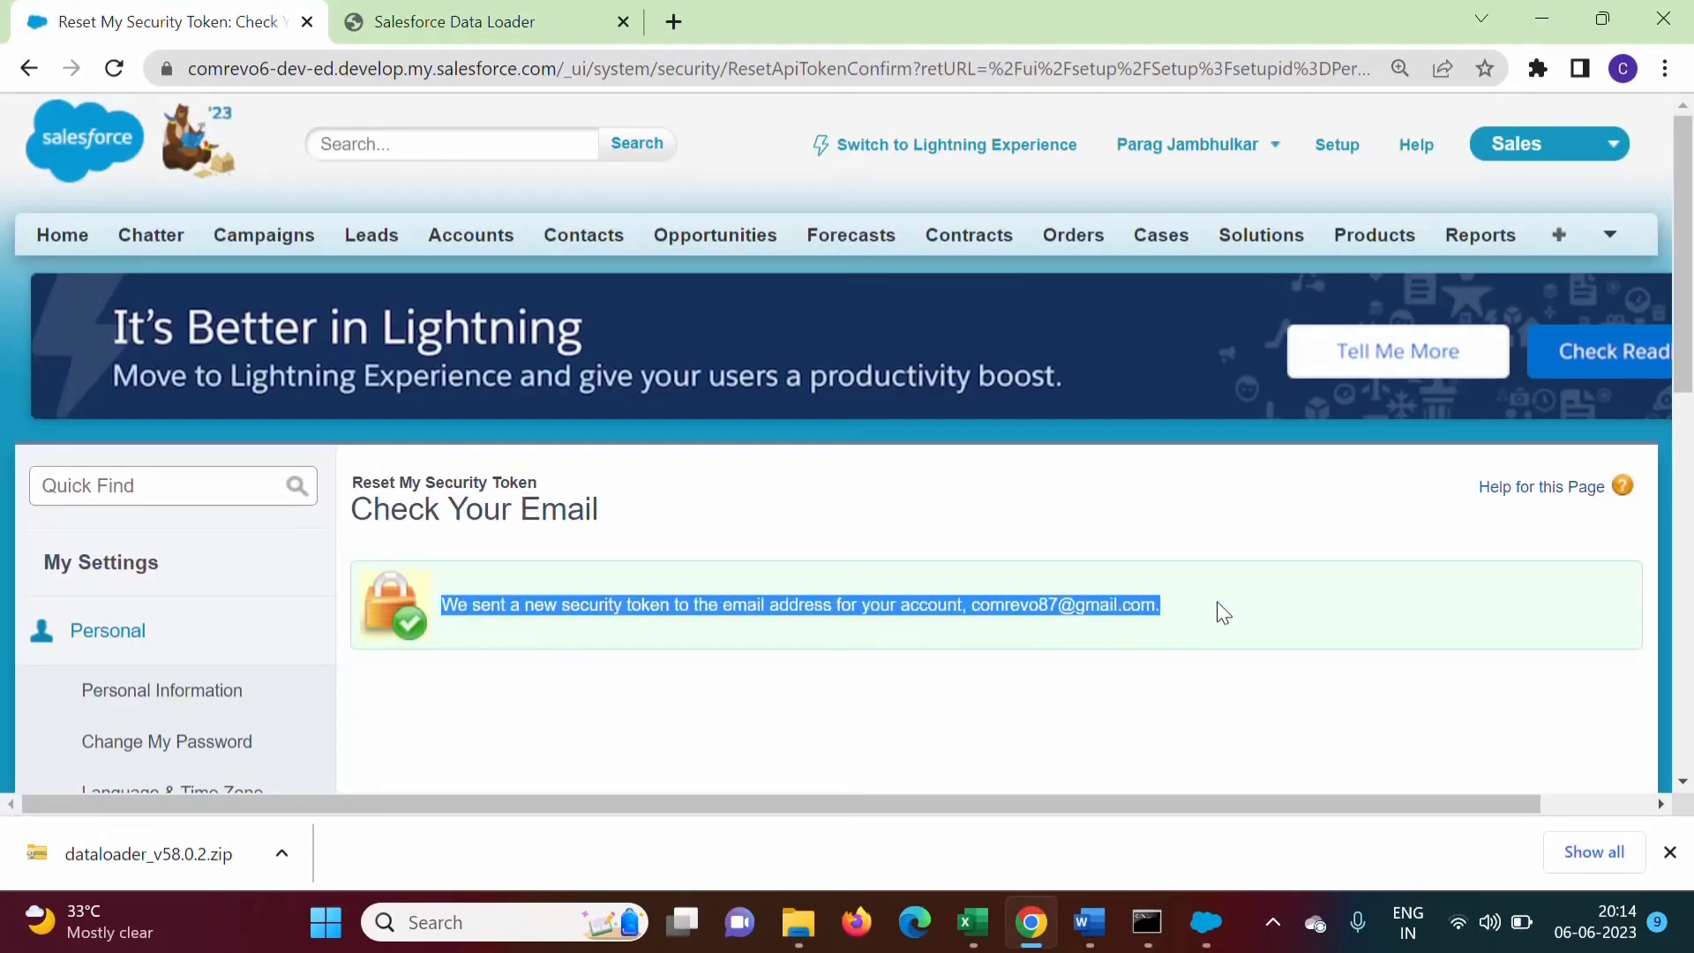
Open Gmail in a new browser tab
left_click(673, 21)
type("gmail.co")
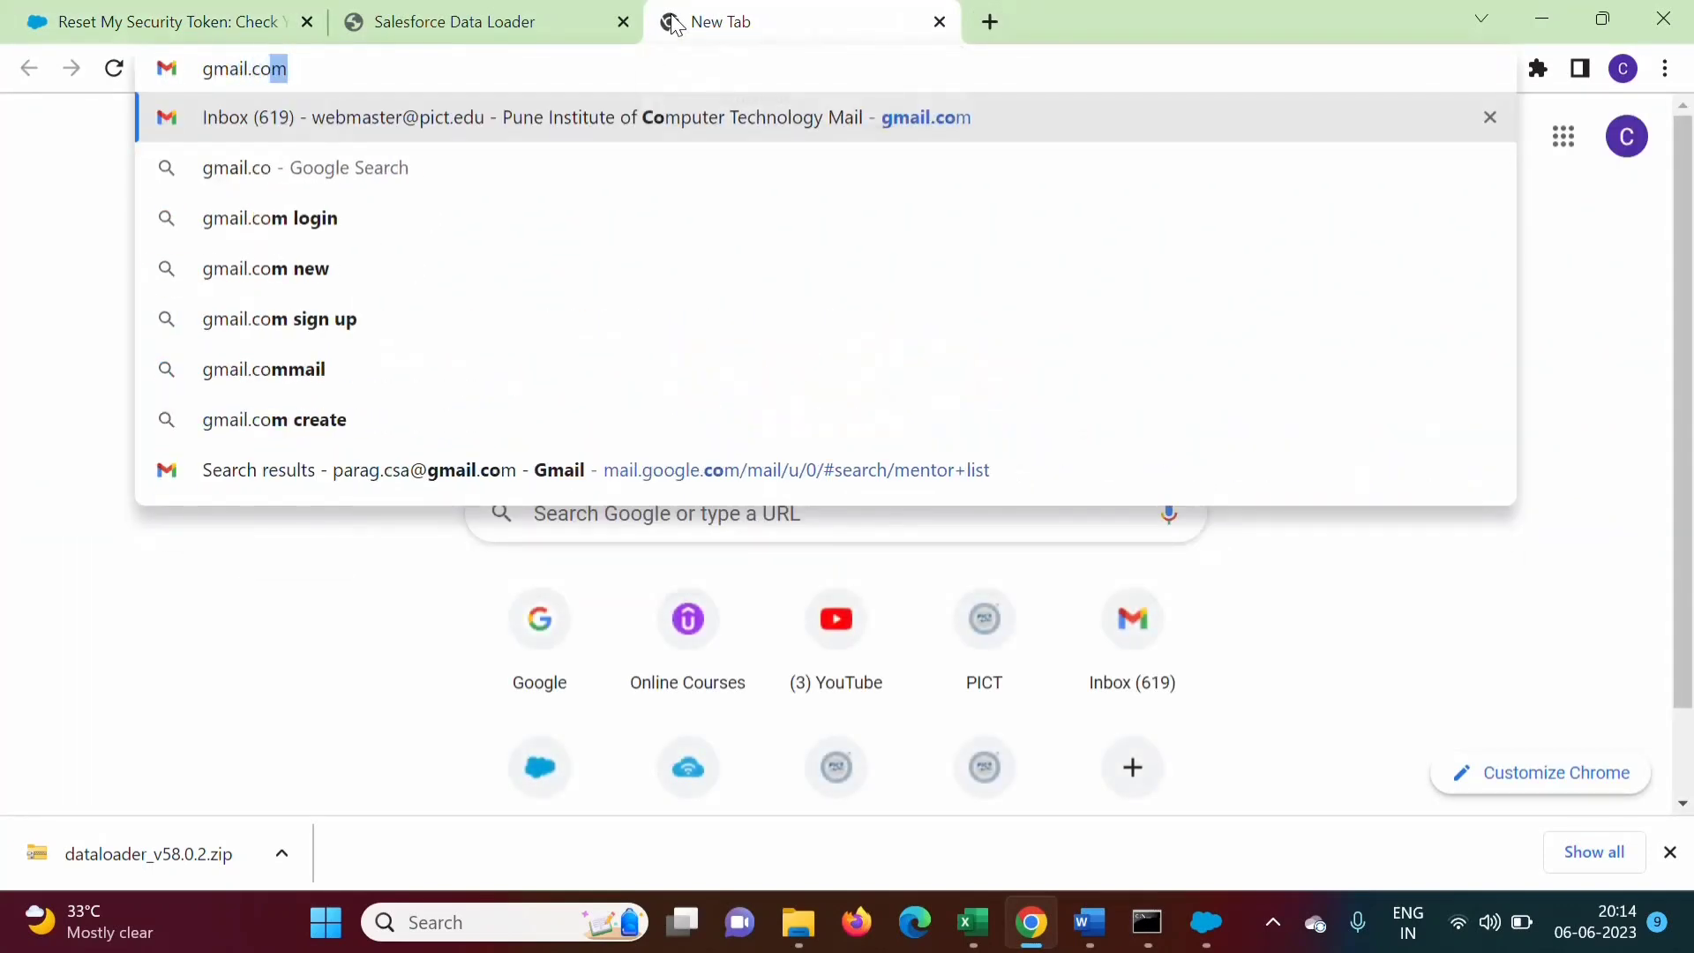
key("Return")
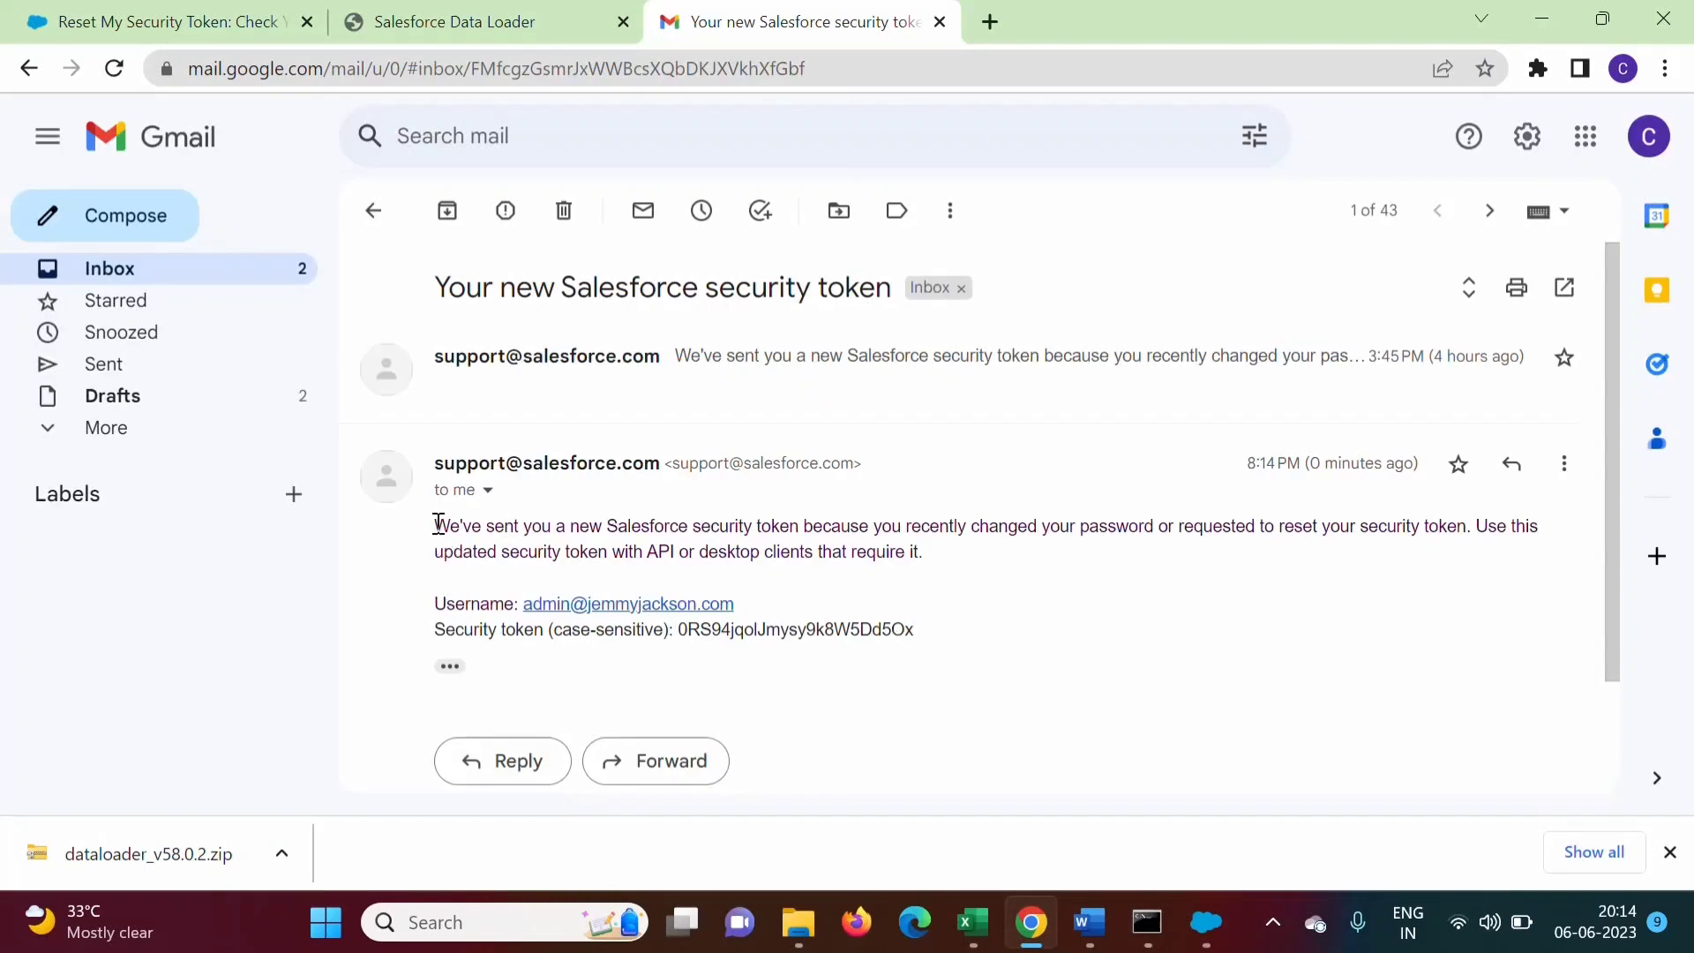
Select the new security token in the Salesforce email and bring Data Loader's login forward
left_click_drag(434, 525, 964, 633)
left_click(975, 646)
left_click_drag(679, 632, 921, 647)
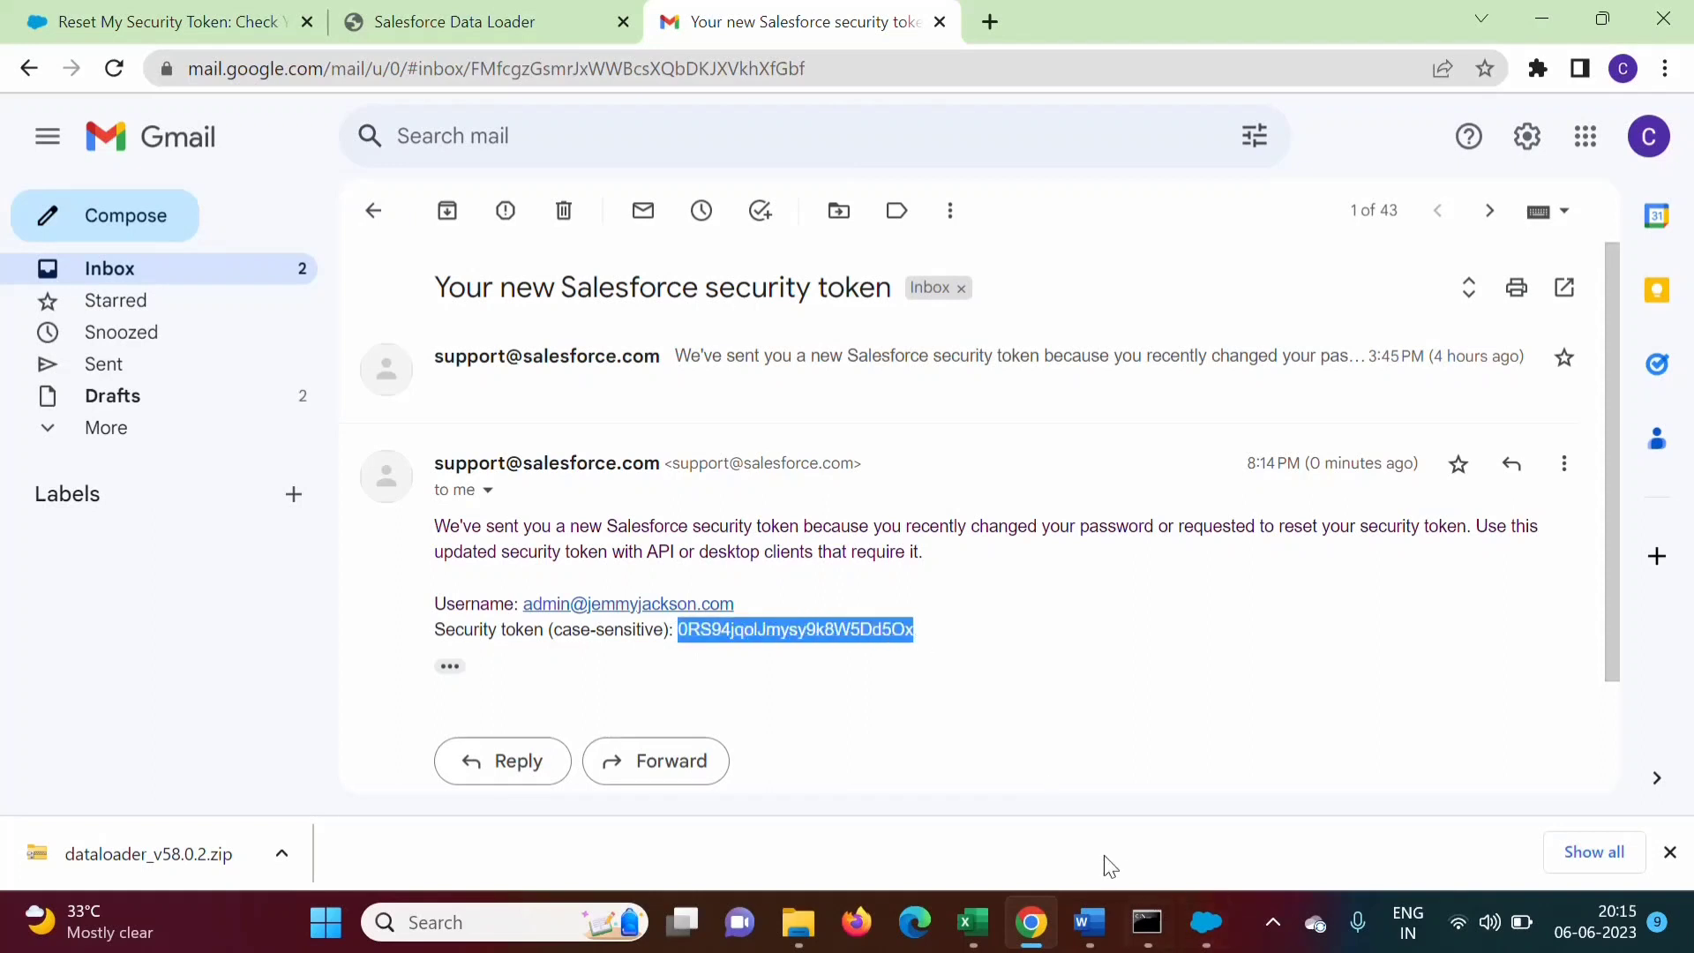
left_click(1207, 927)
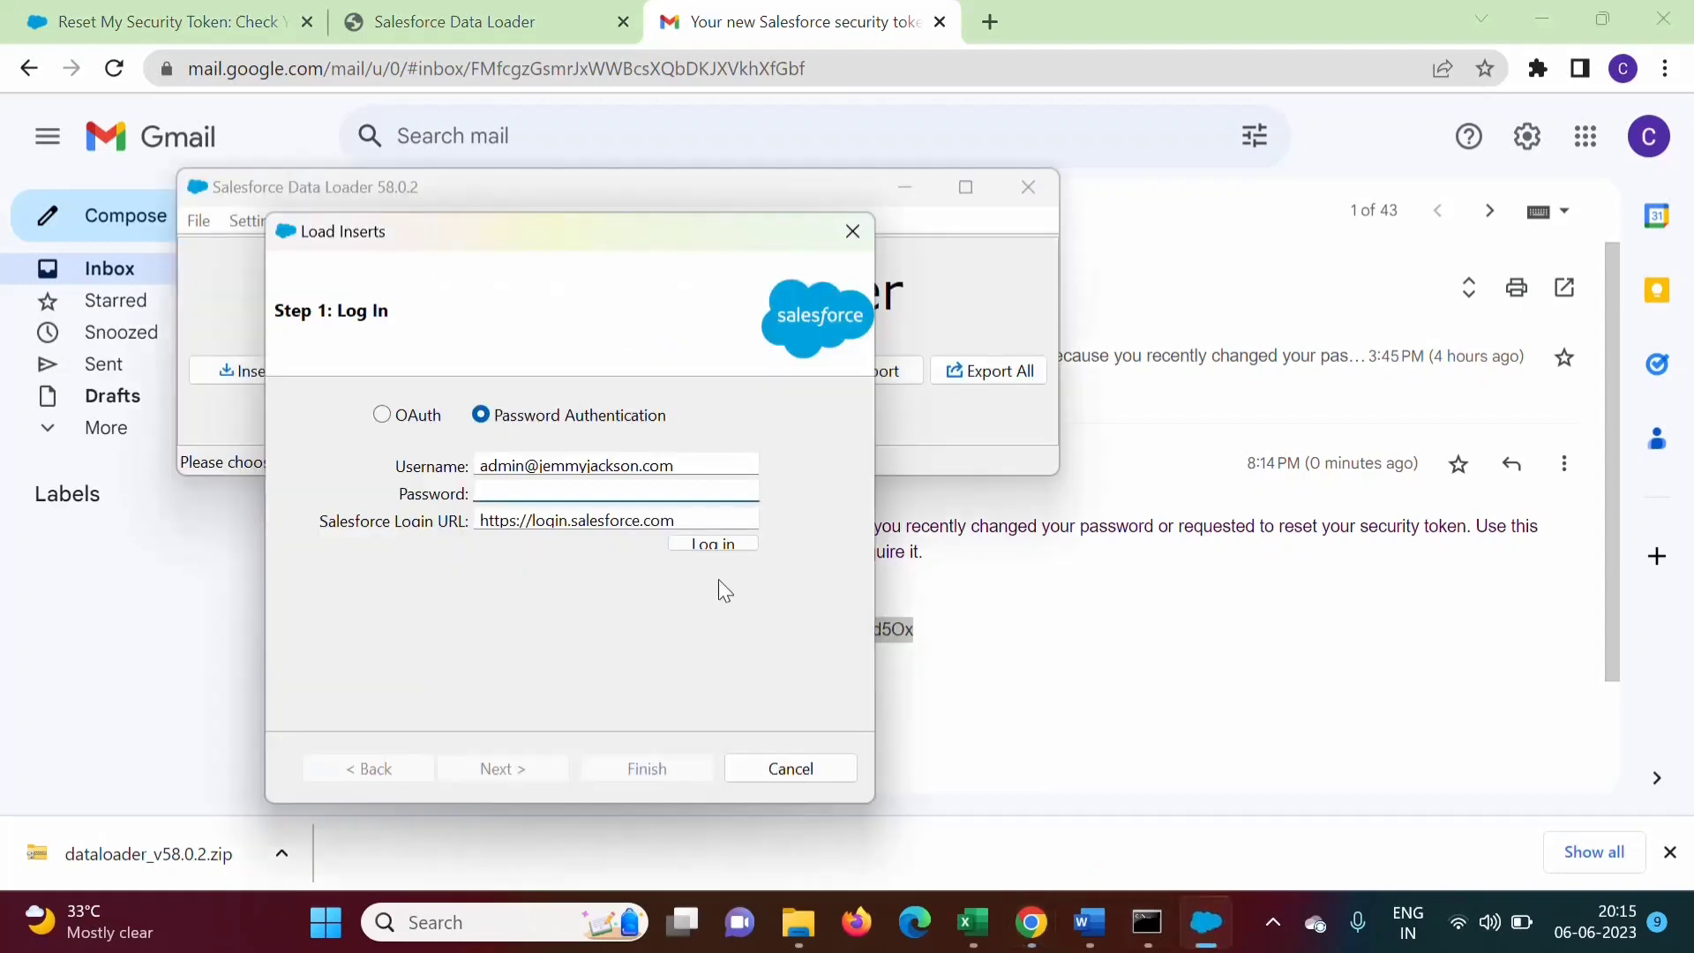
left_click(1017, 667)
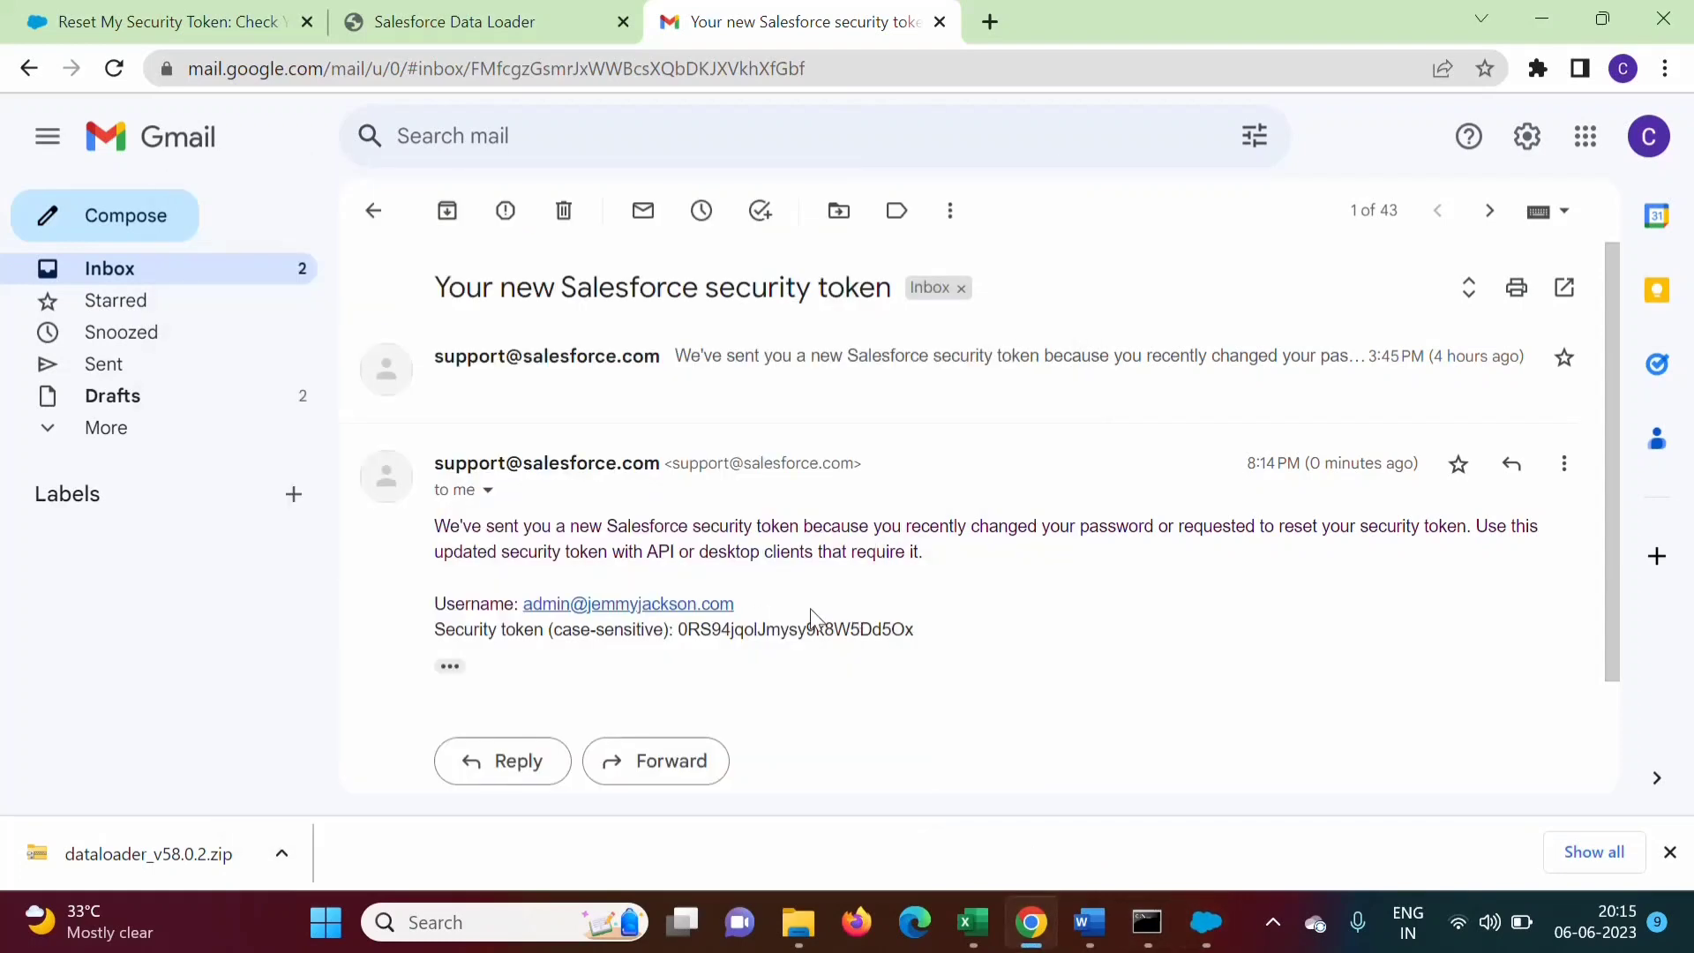
left_click(1207, 923)
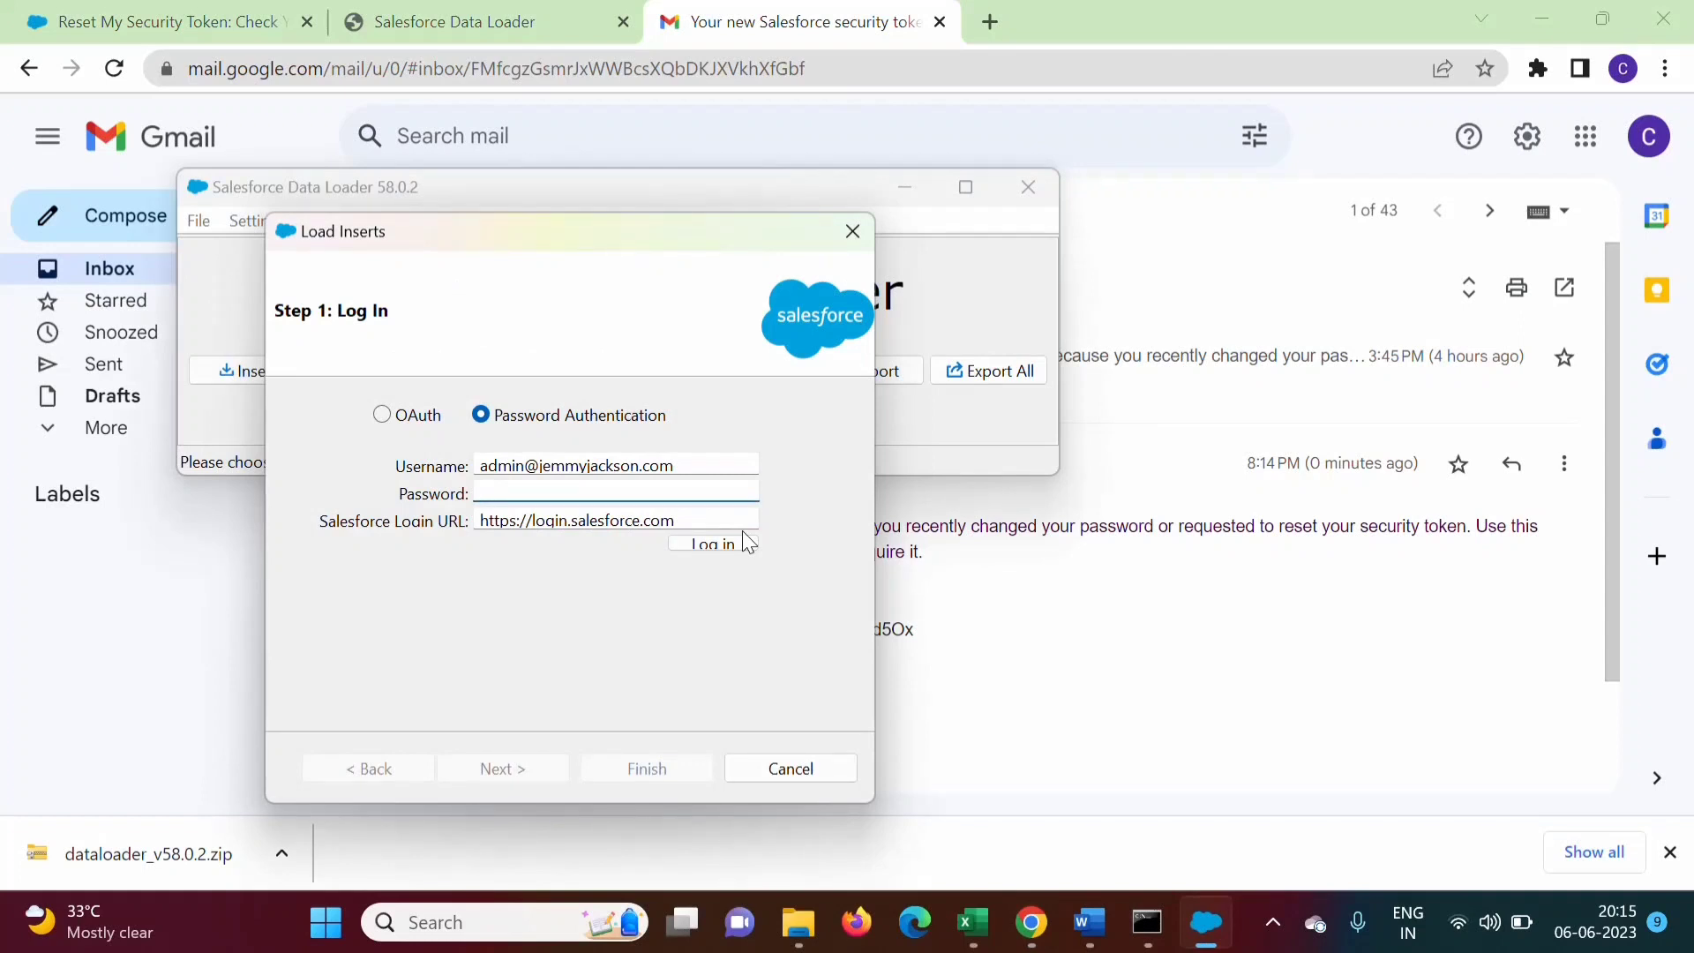
Enter the account password with the pasted security token appended, and log in
type("•••")
key("ctrl+v")
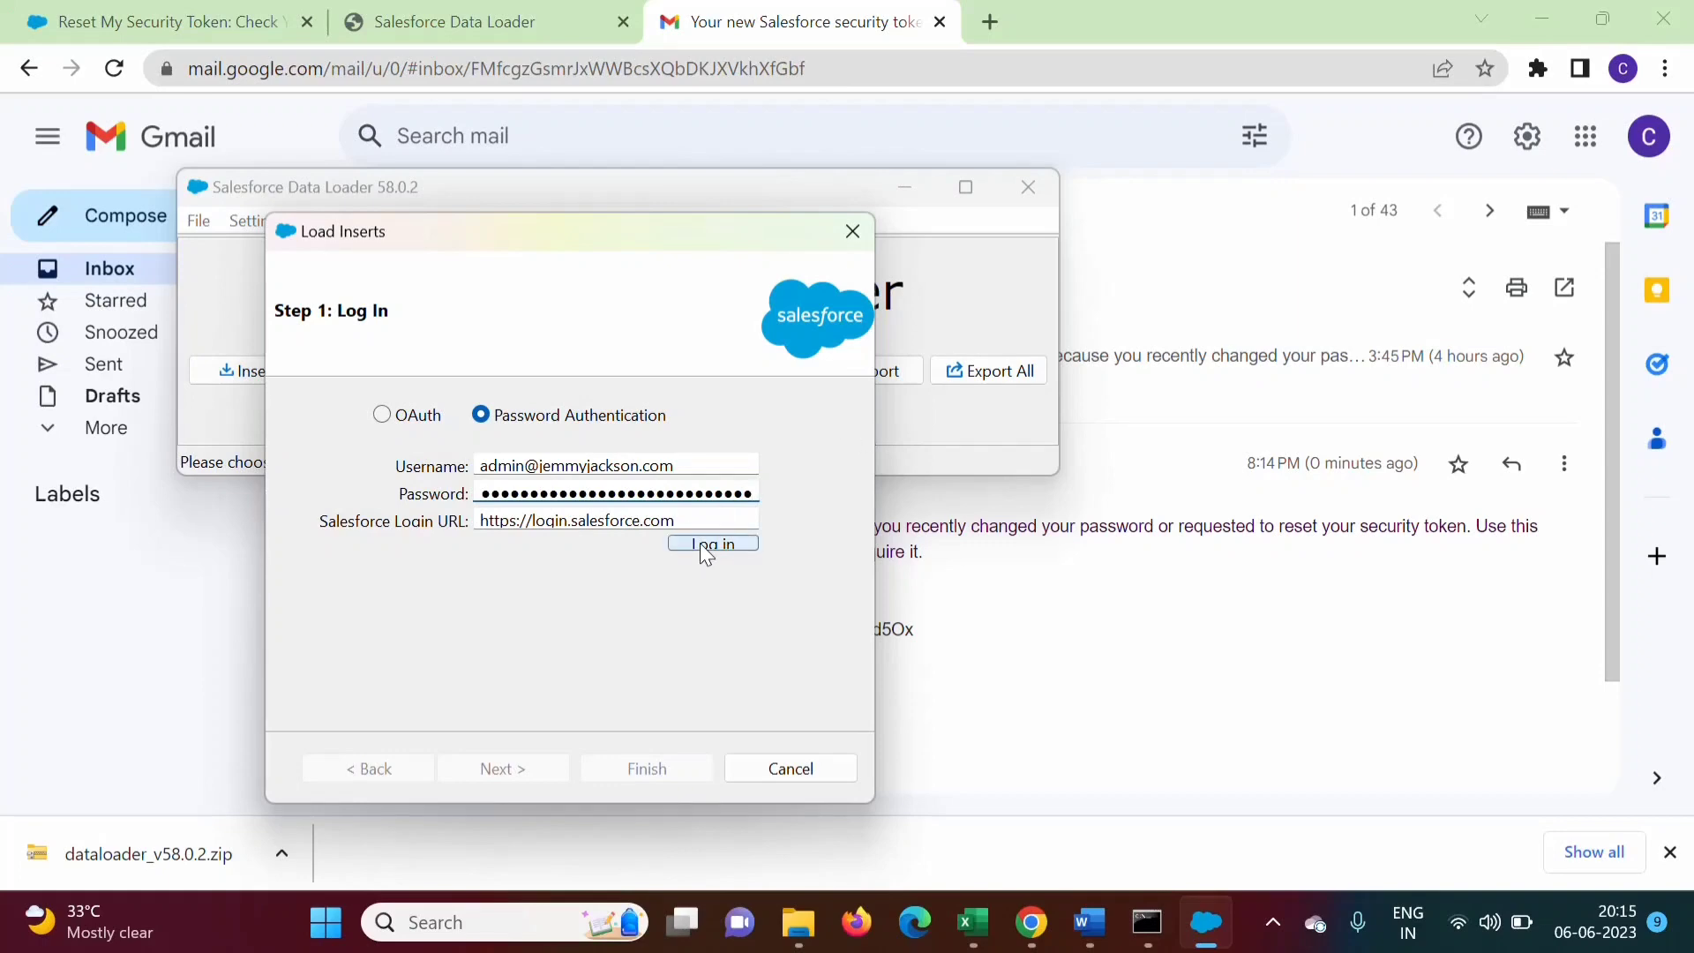
left_click(700, 543)
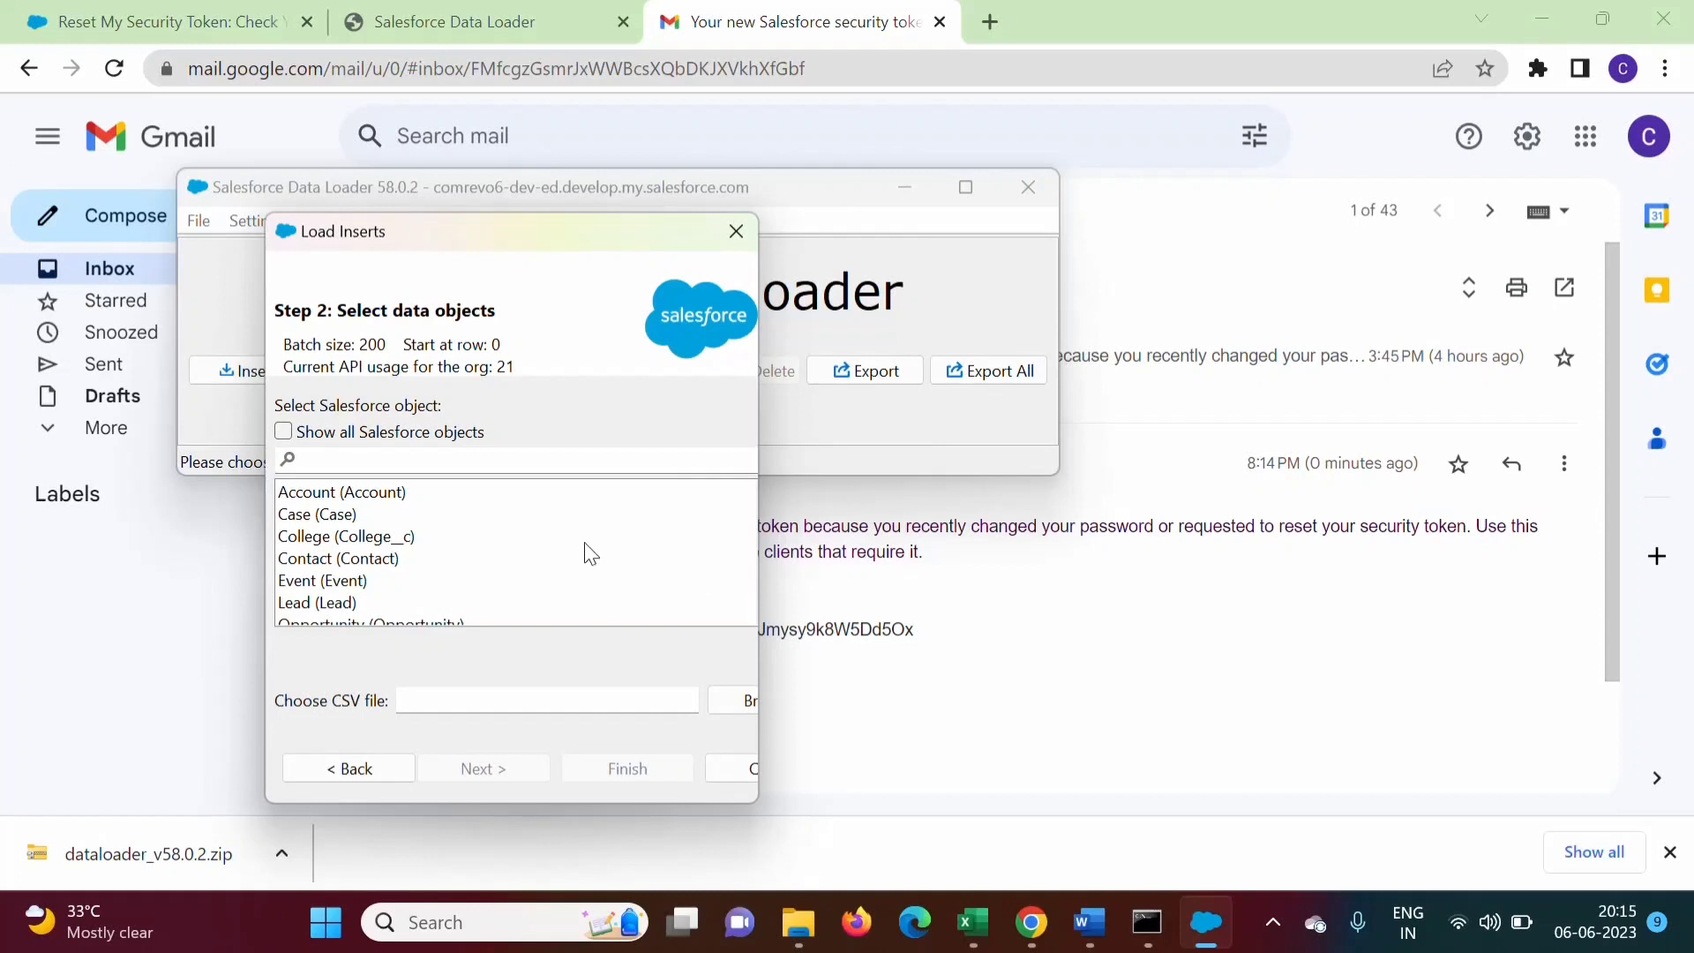
Choose Lead as the insert object, load Data To Import5.csv, and accept the 4-row summary
left_click(316, 604)
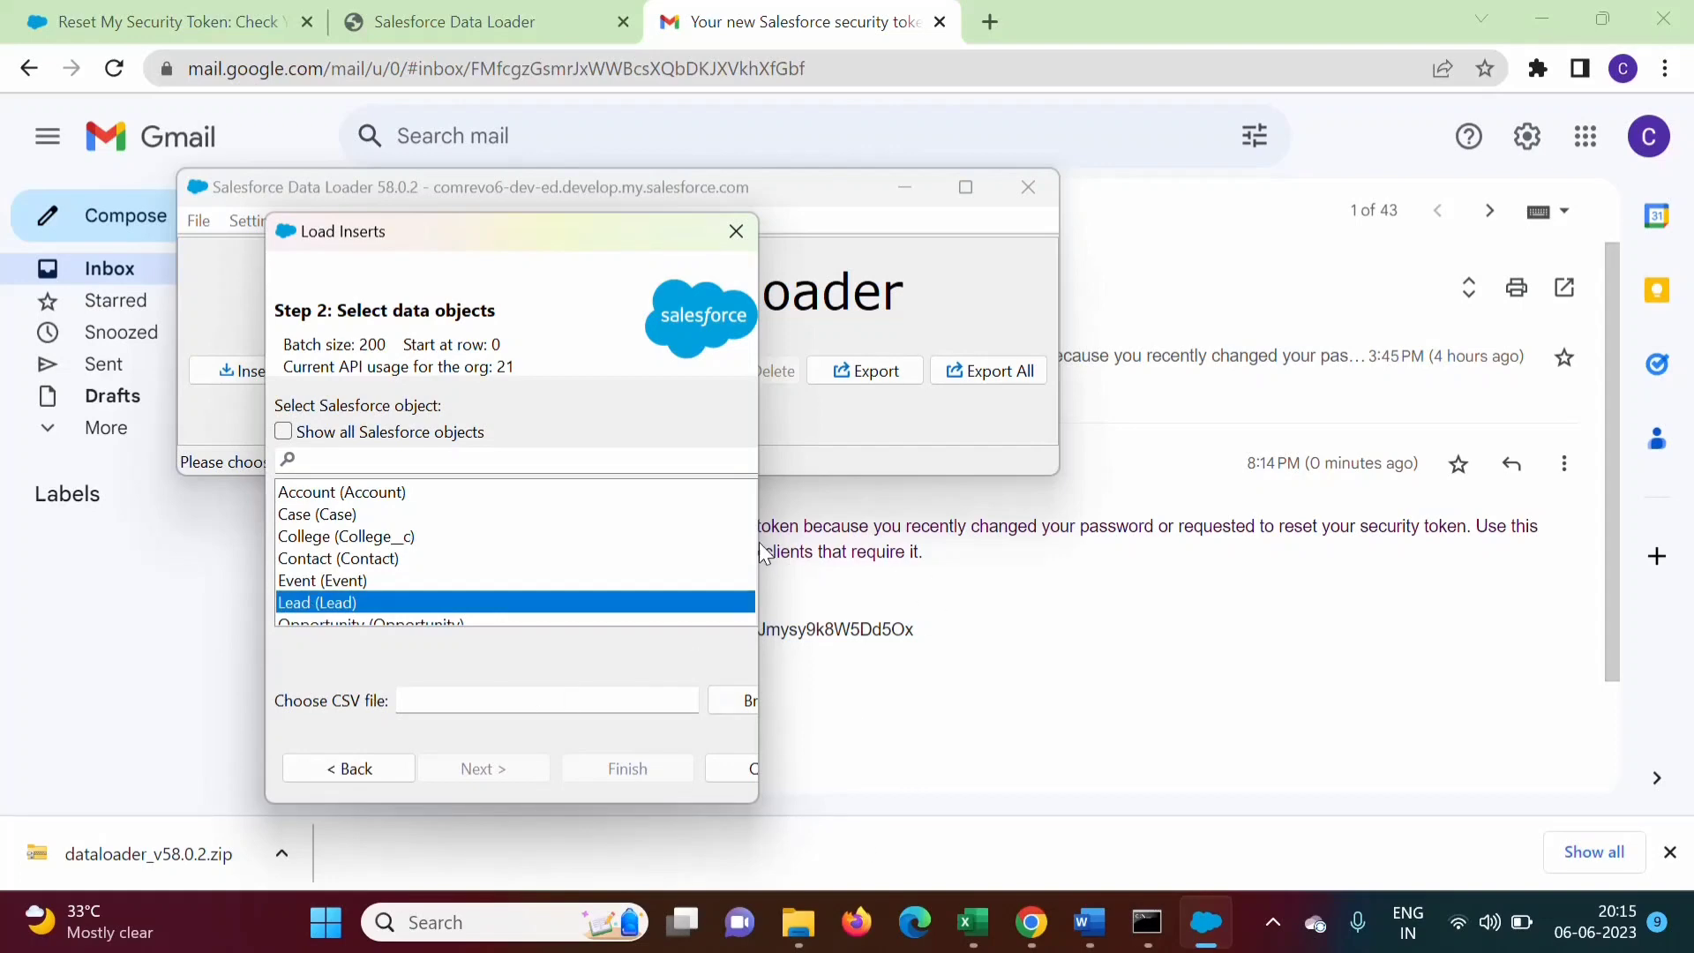
left_click_drag(761, 541, 1052, 542)
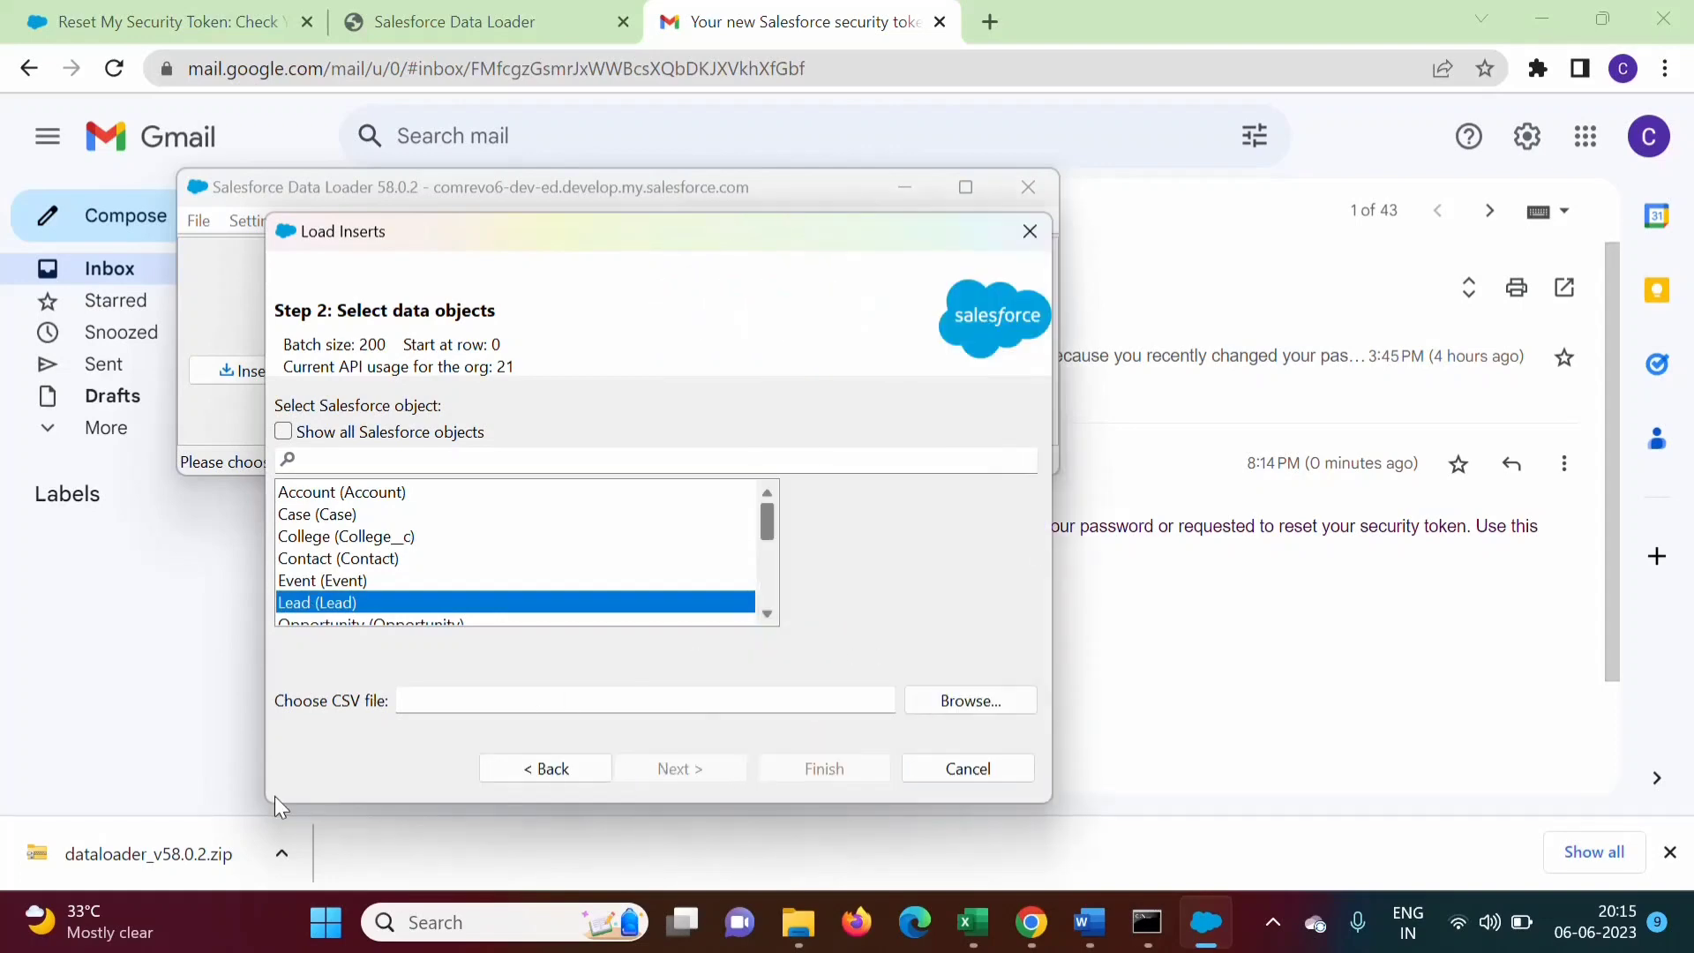
left_click(987, 701)
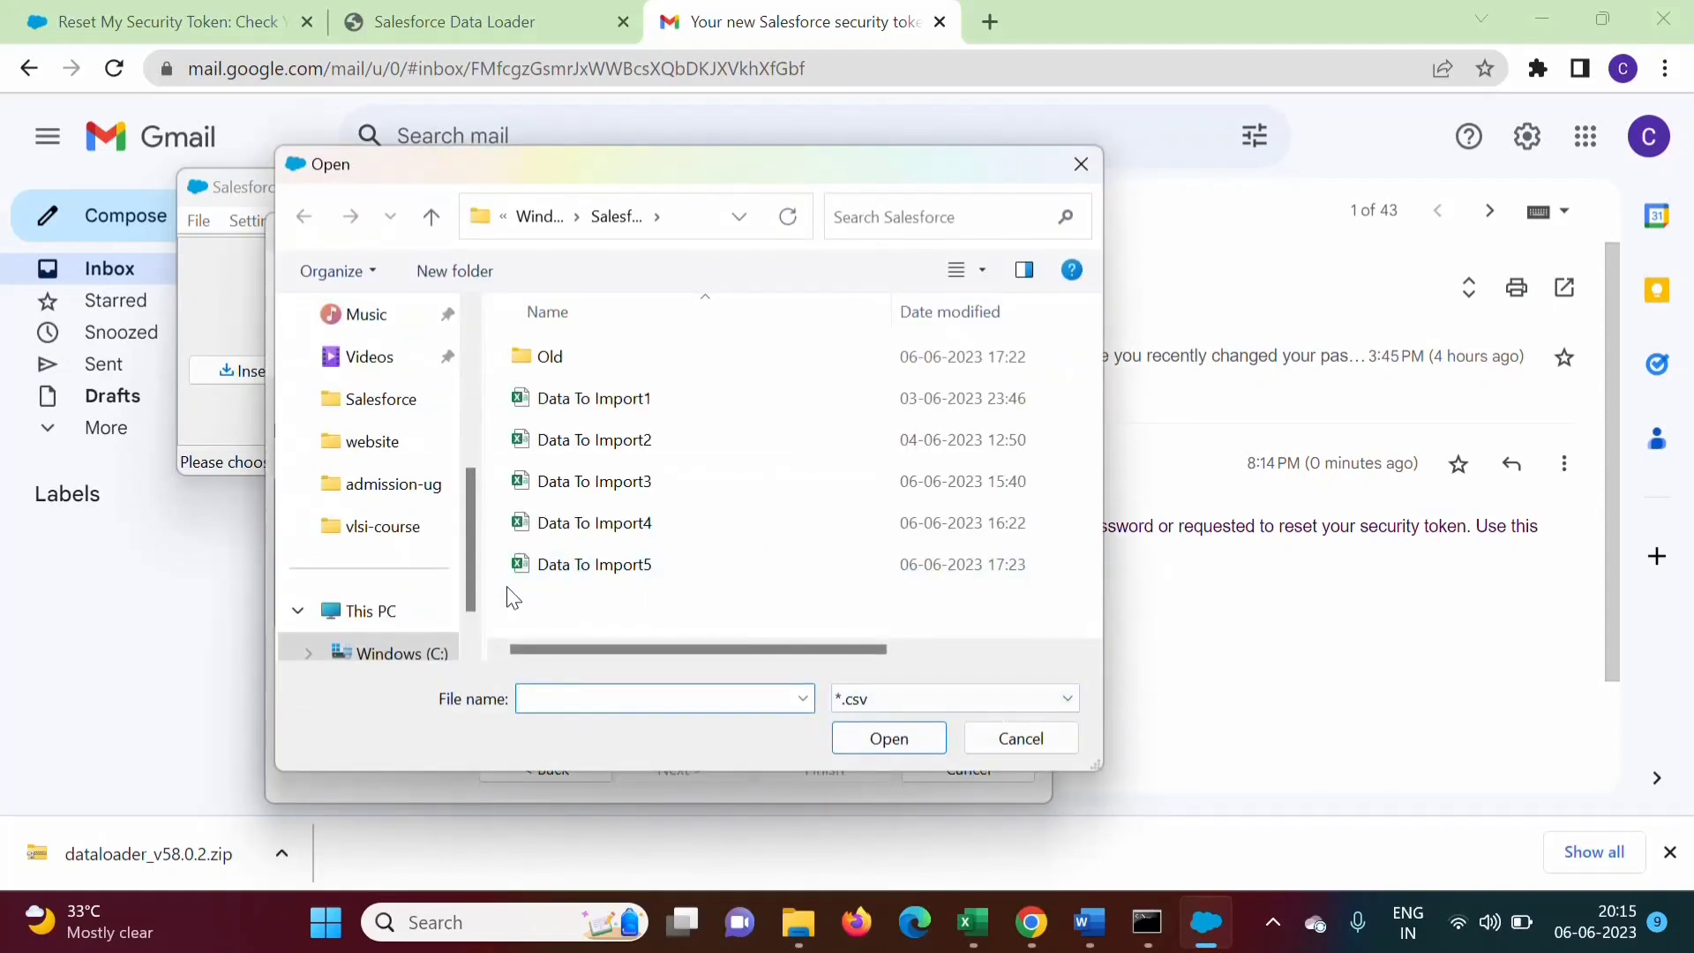
double_click(632, 570)
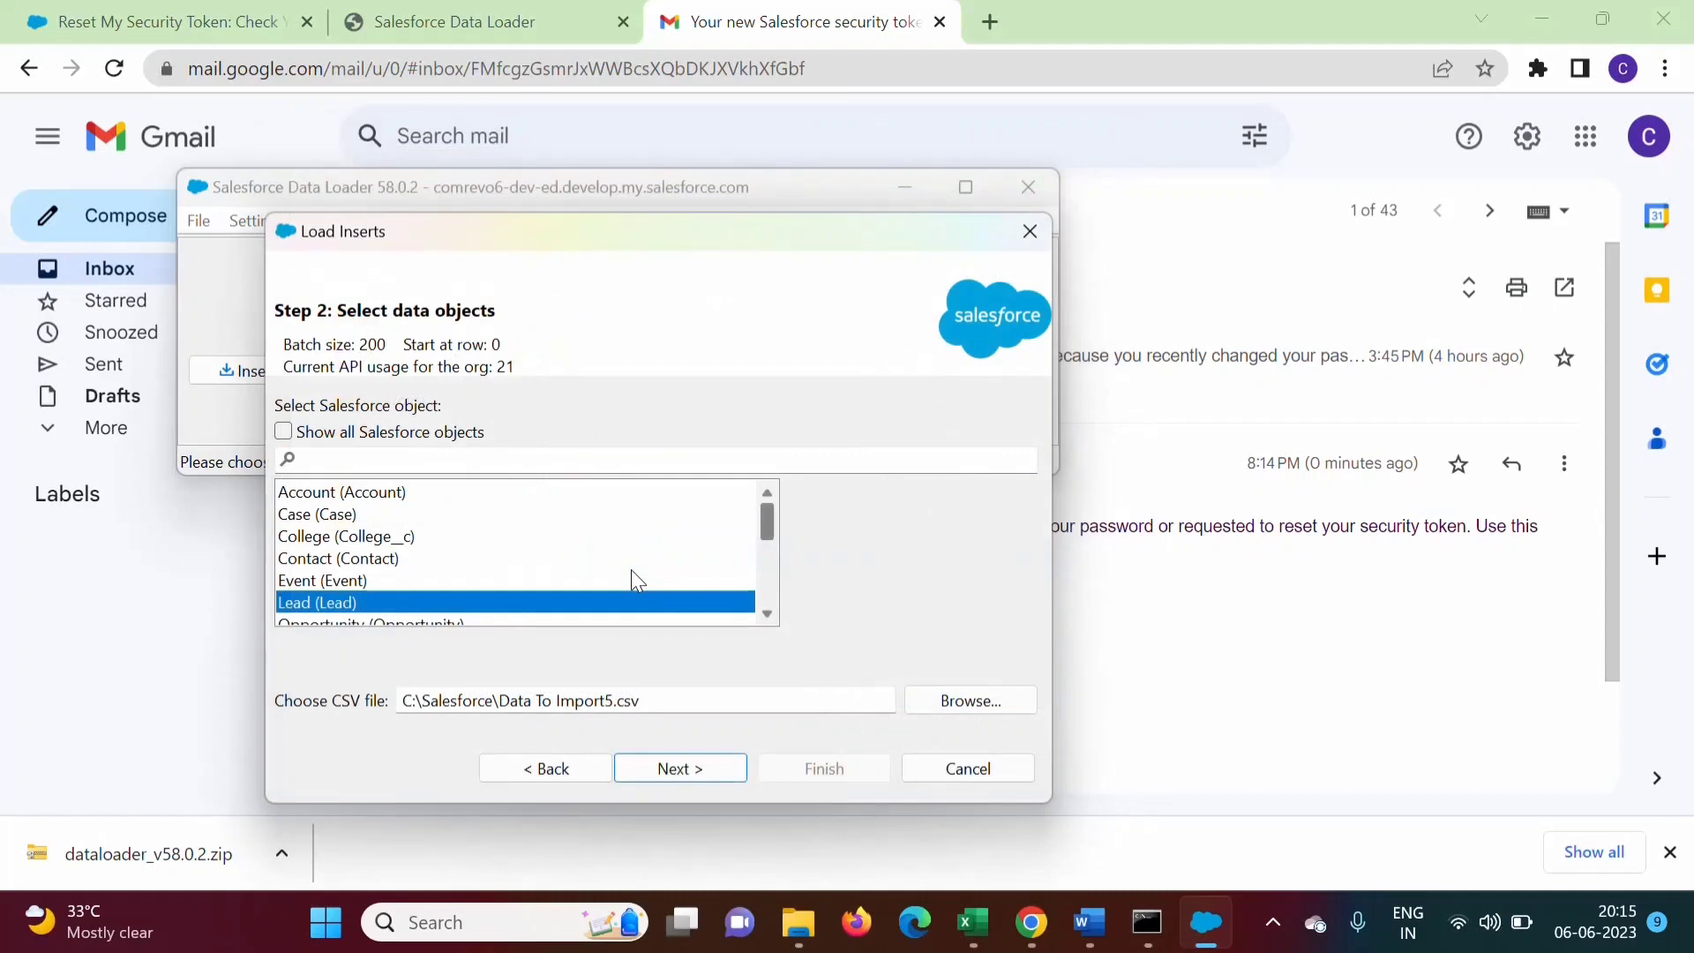
left_click(686, 773)
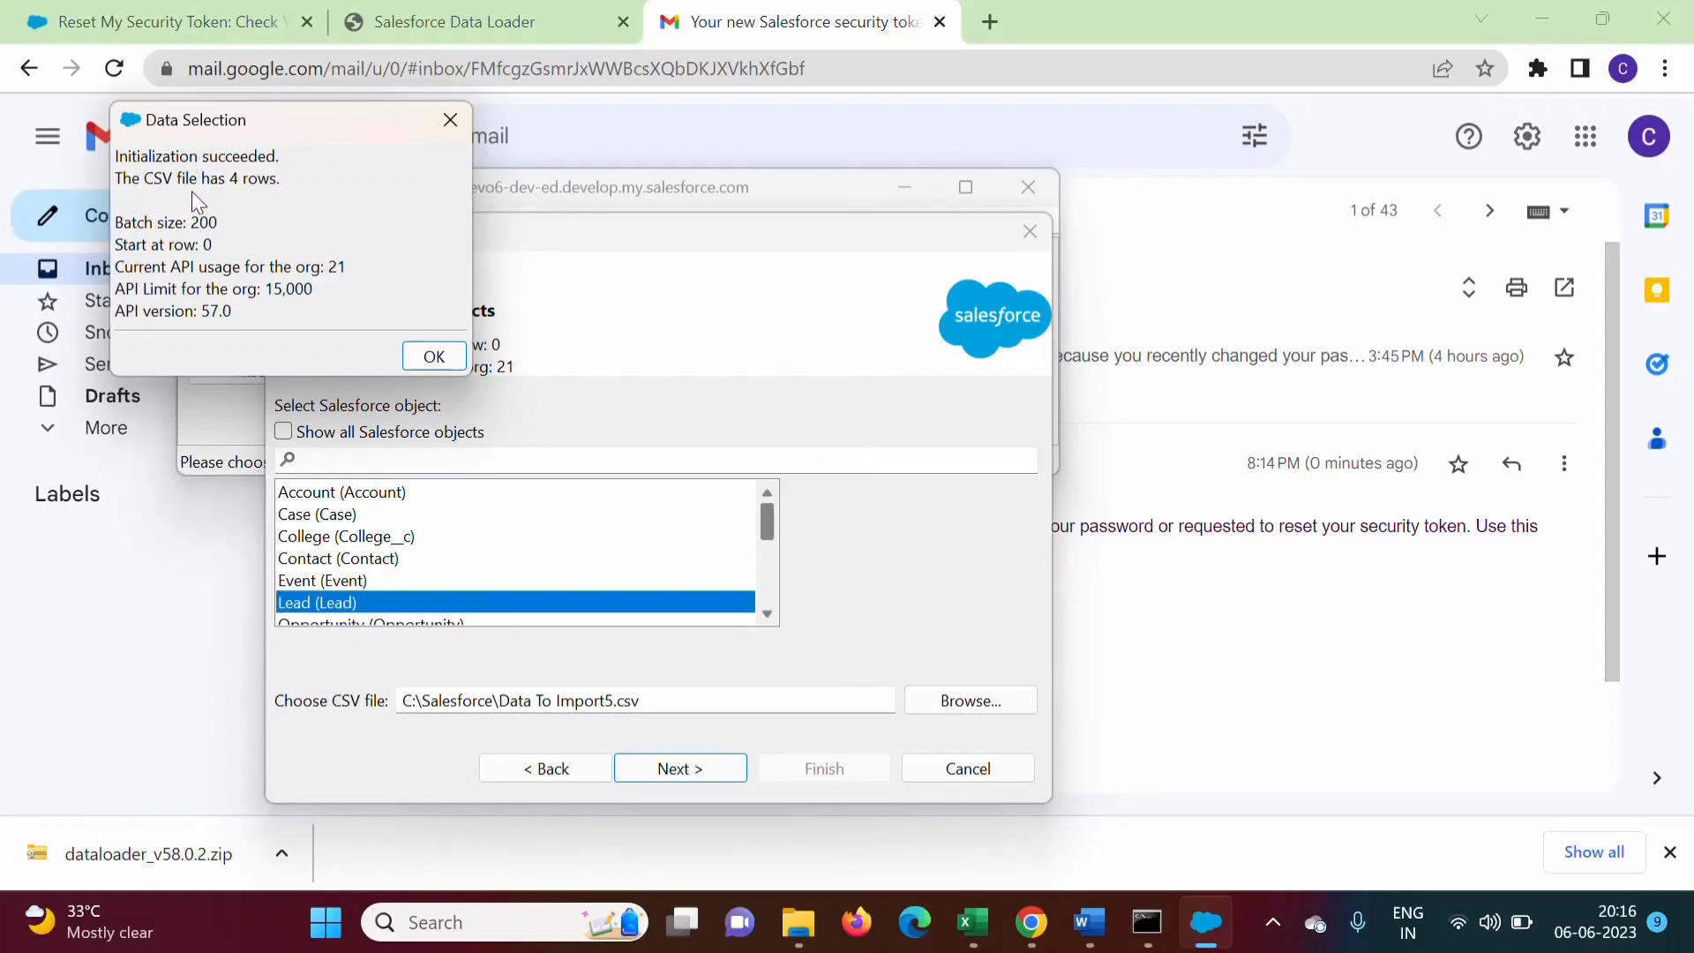
left_click(450, 359)
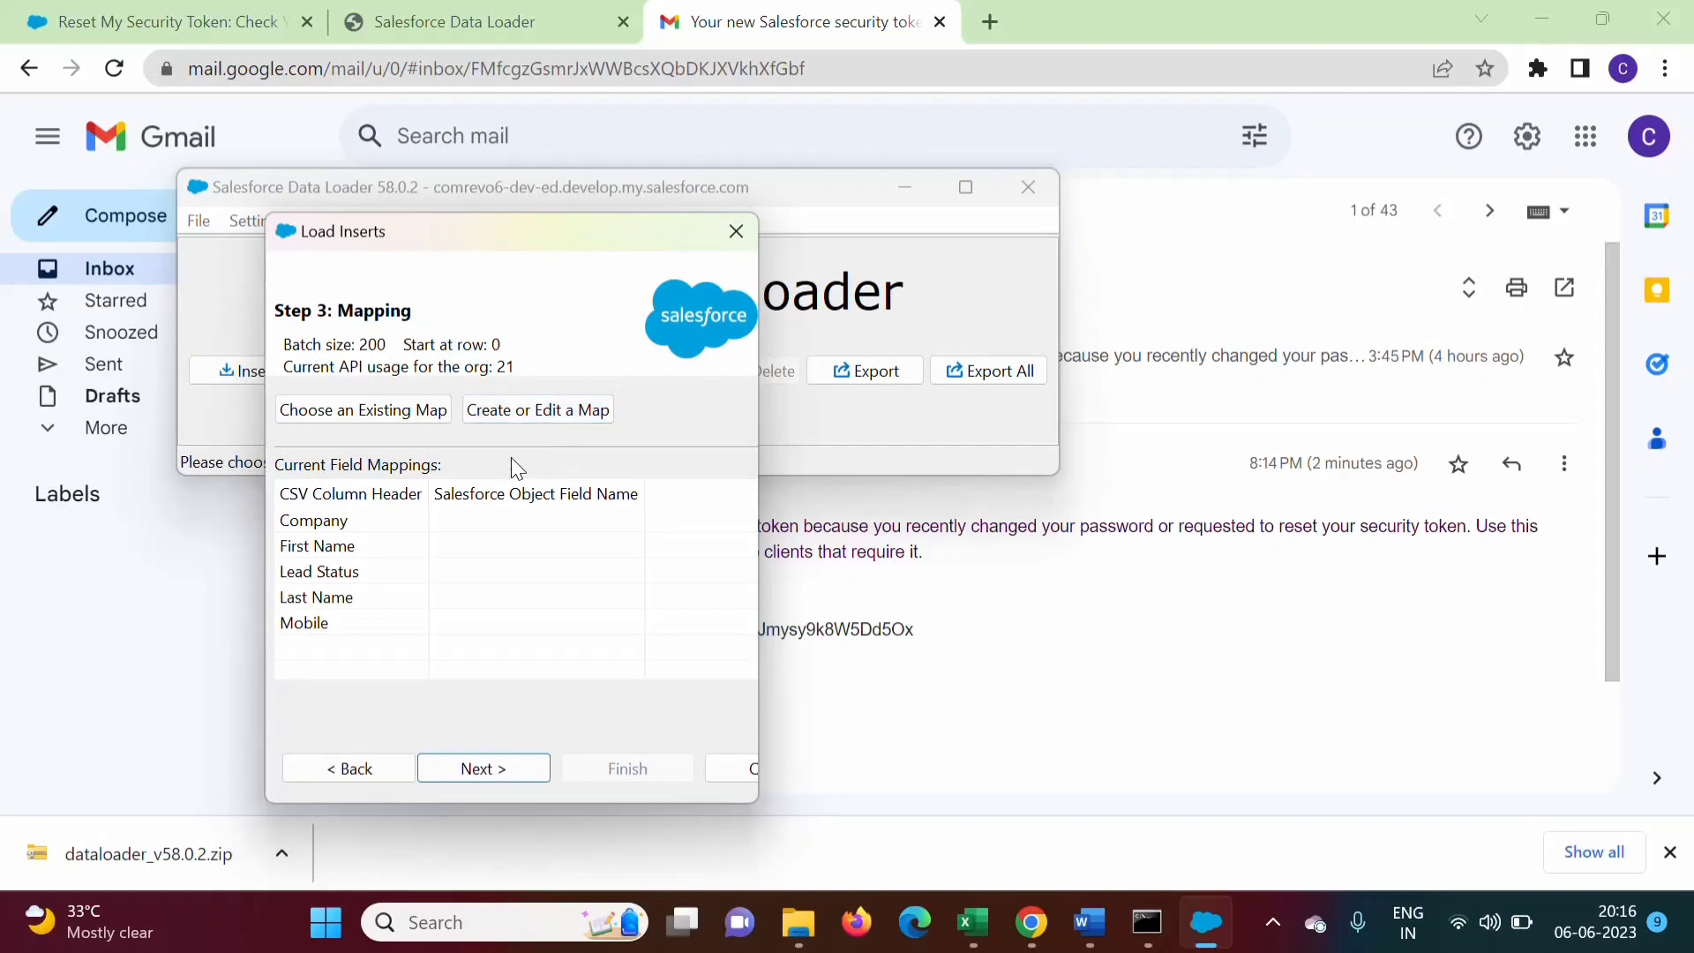
Map the Salesforce Company field to the Company CSV column
left_click(524, 408)
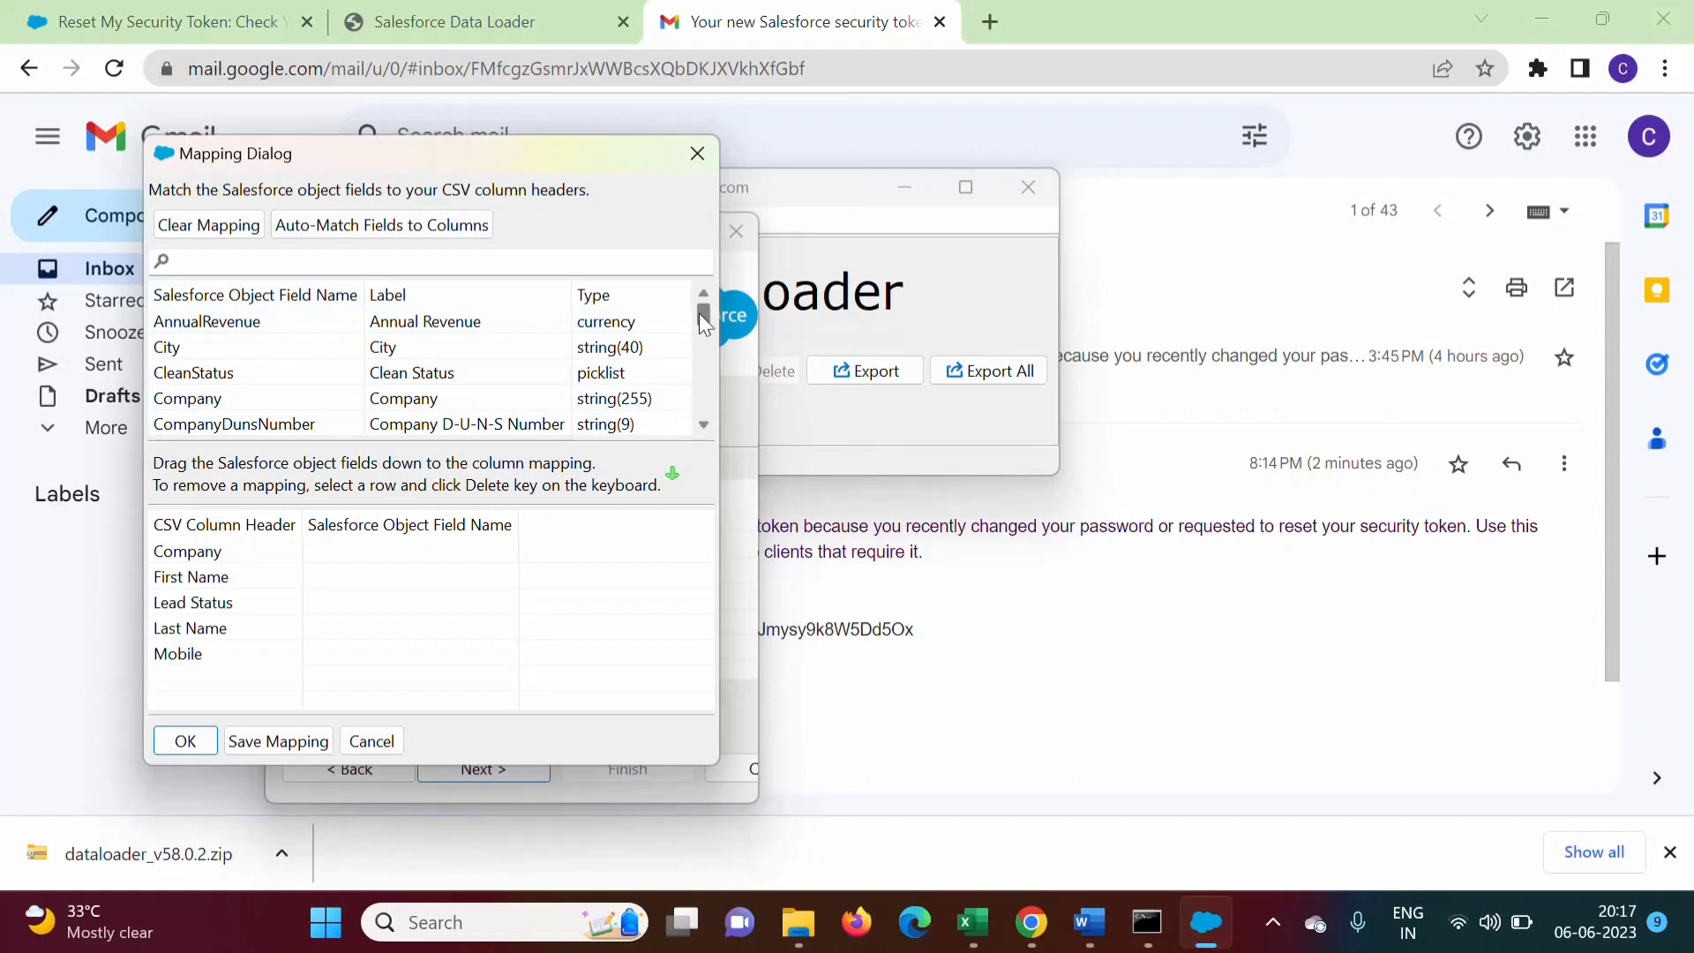
left_click_drag(700, 314, 701, 254)
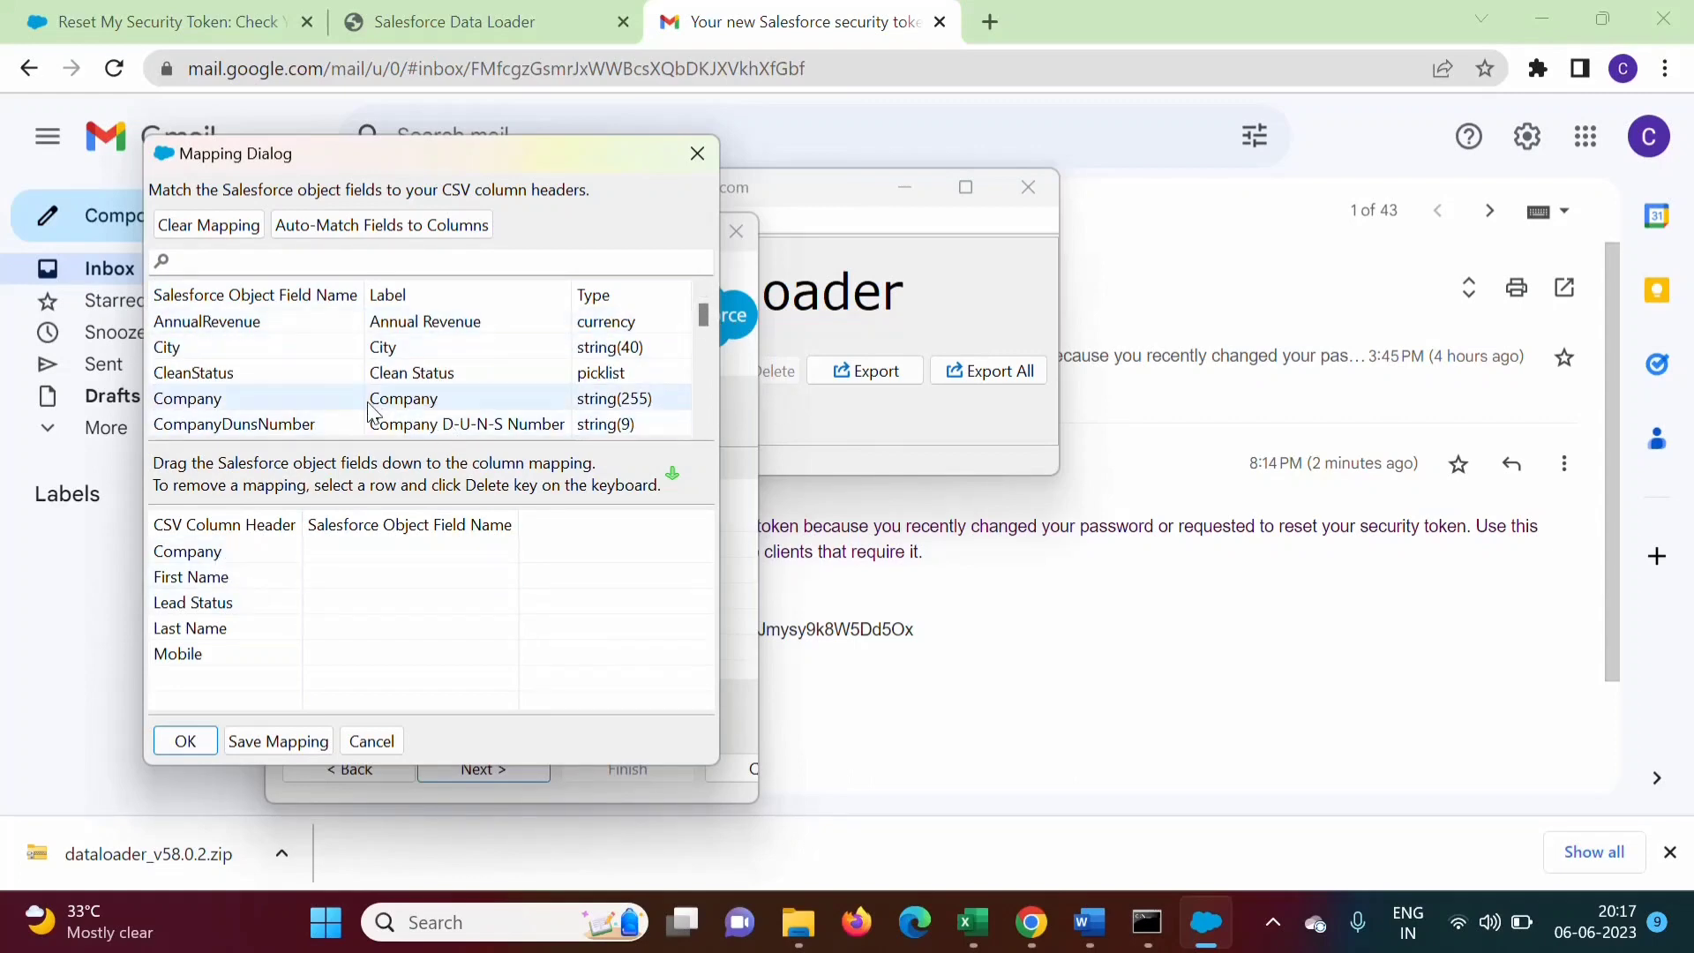
left_click_drag(406, 410, 380, 556)
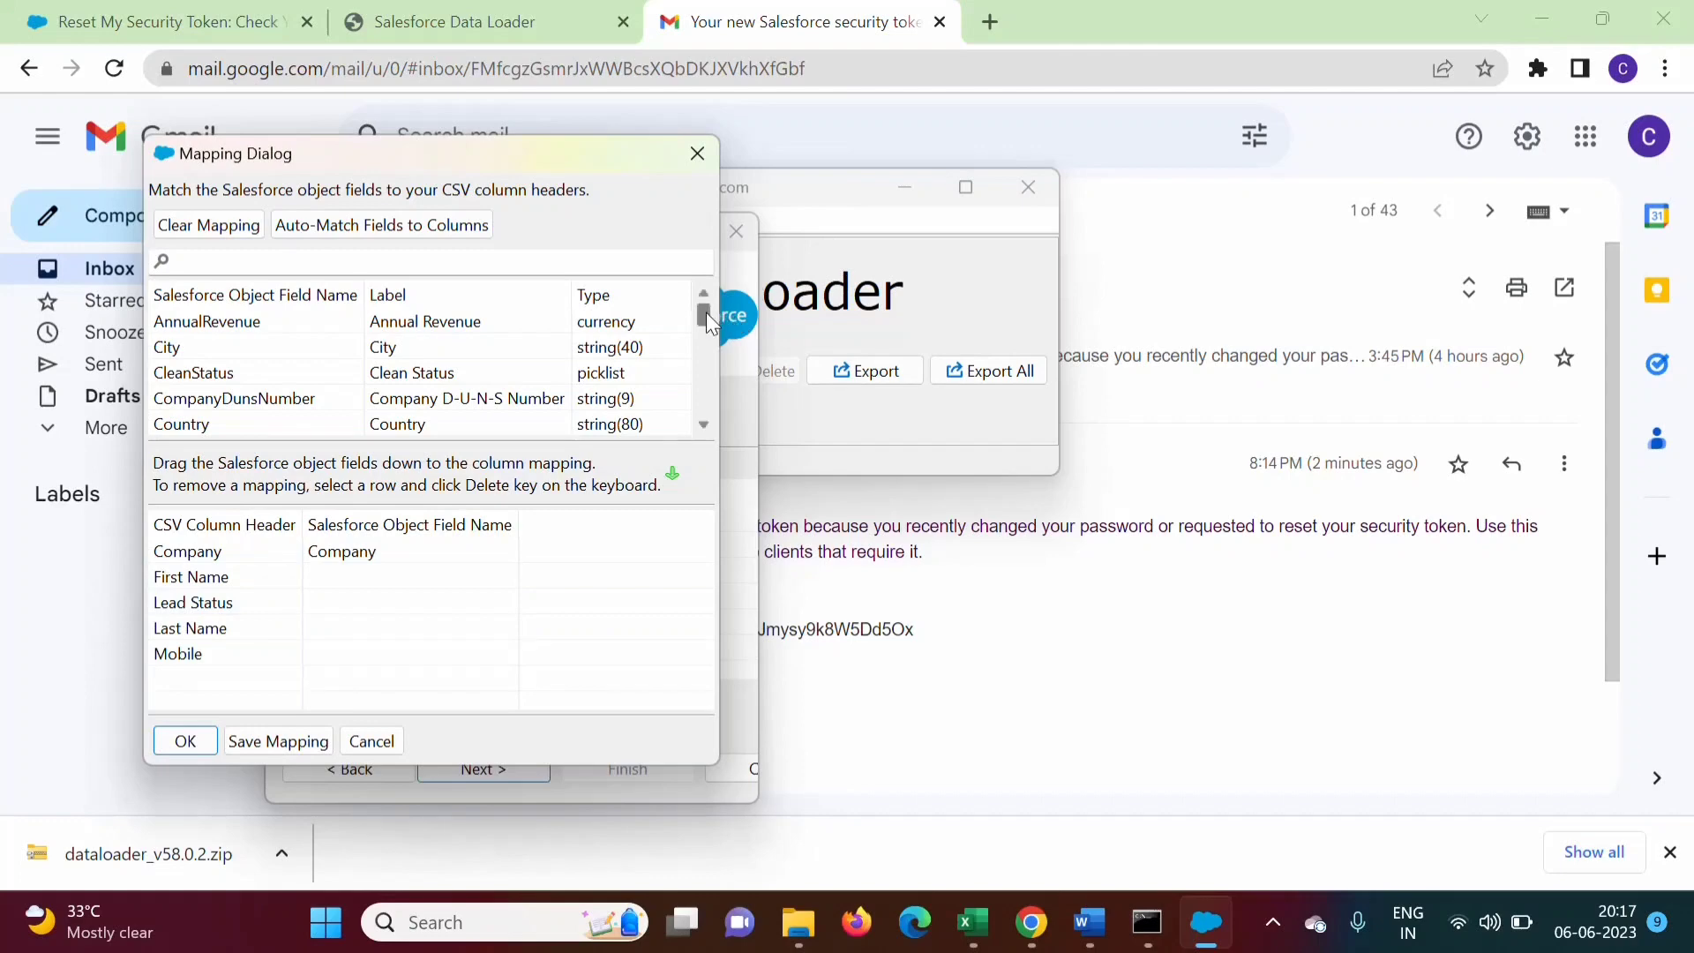
Map FirstName to the First Name CSV column, then switch to the browser
left_click_drag(704, 312, 704, 331)
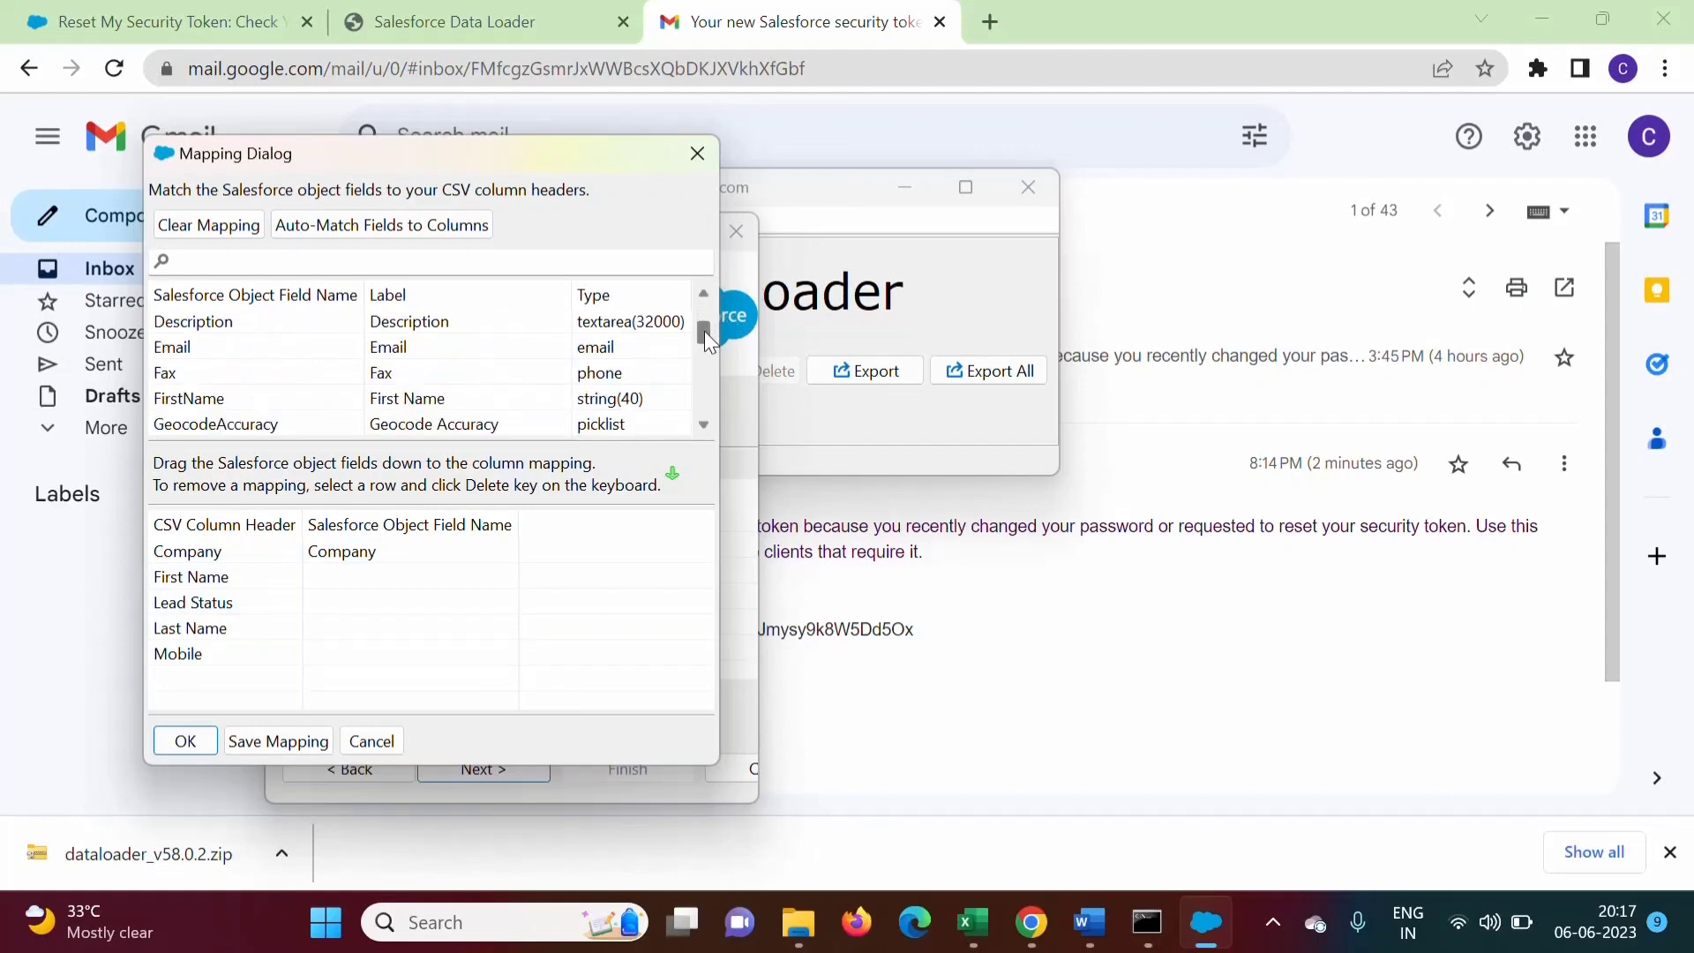
left_click(434, 405)
left_click_drag(434, 406, 377, 589)
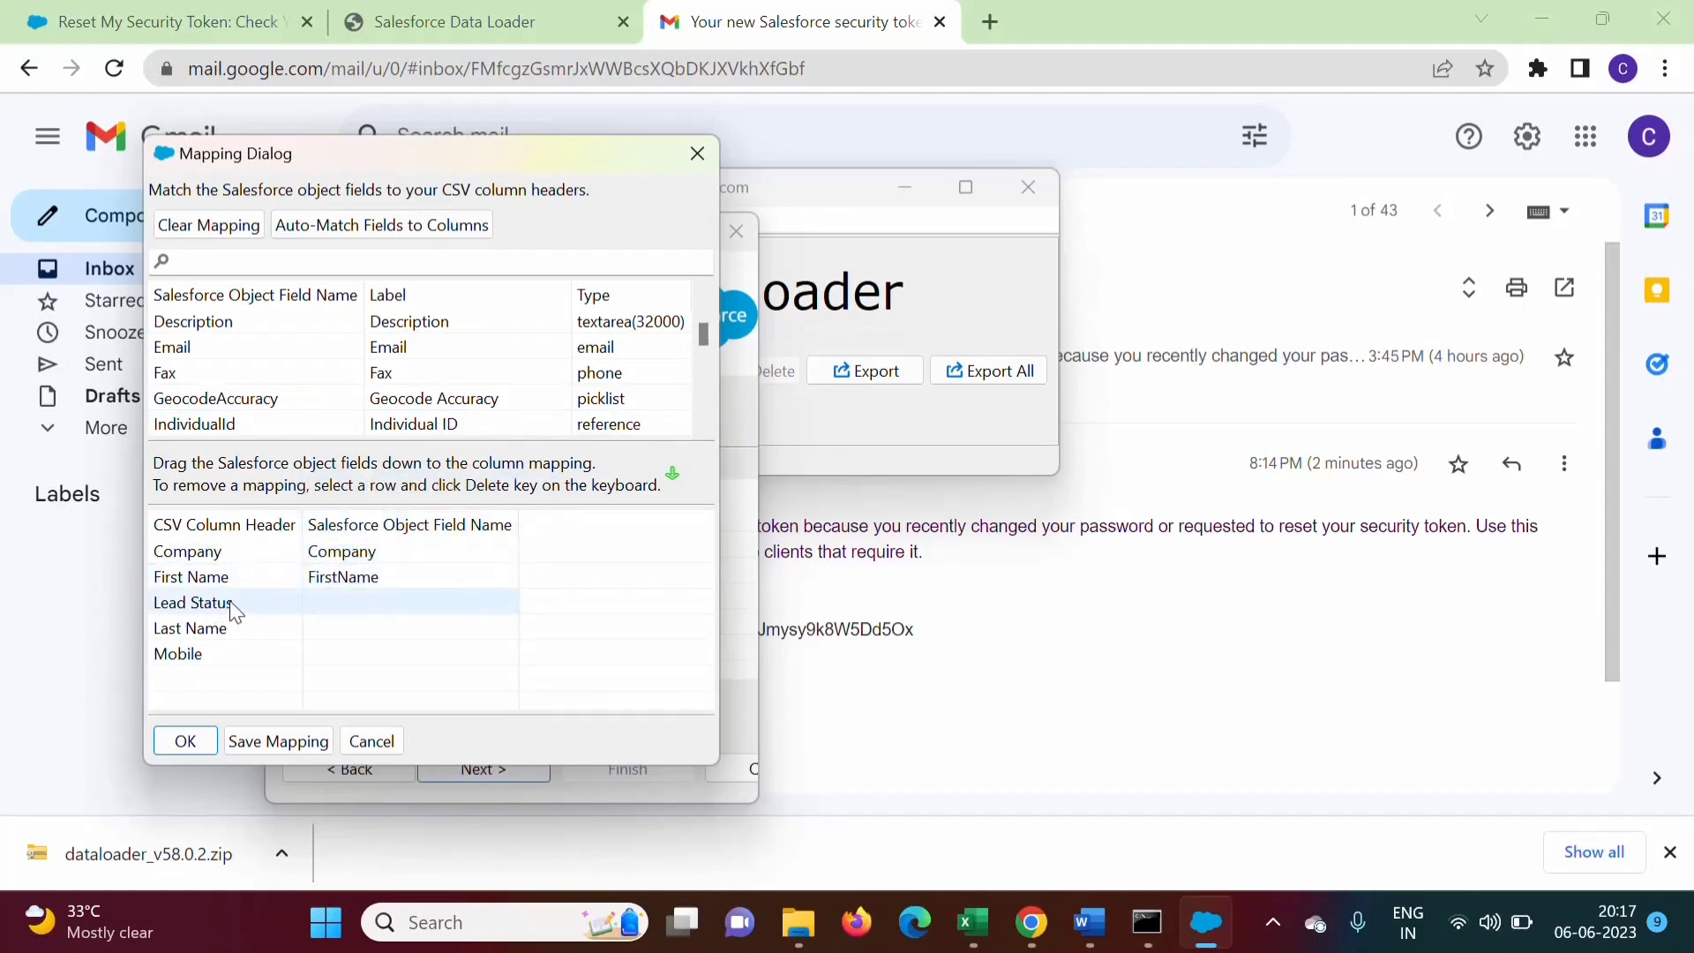
left_click_drag(701, 335, 708, 402)
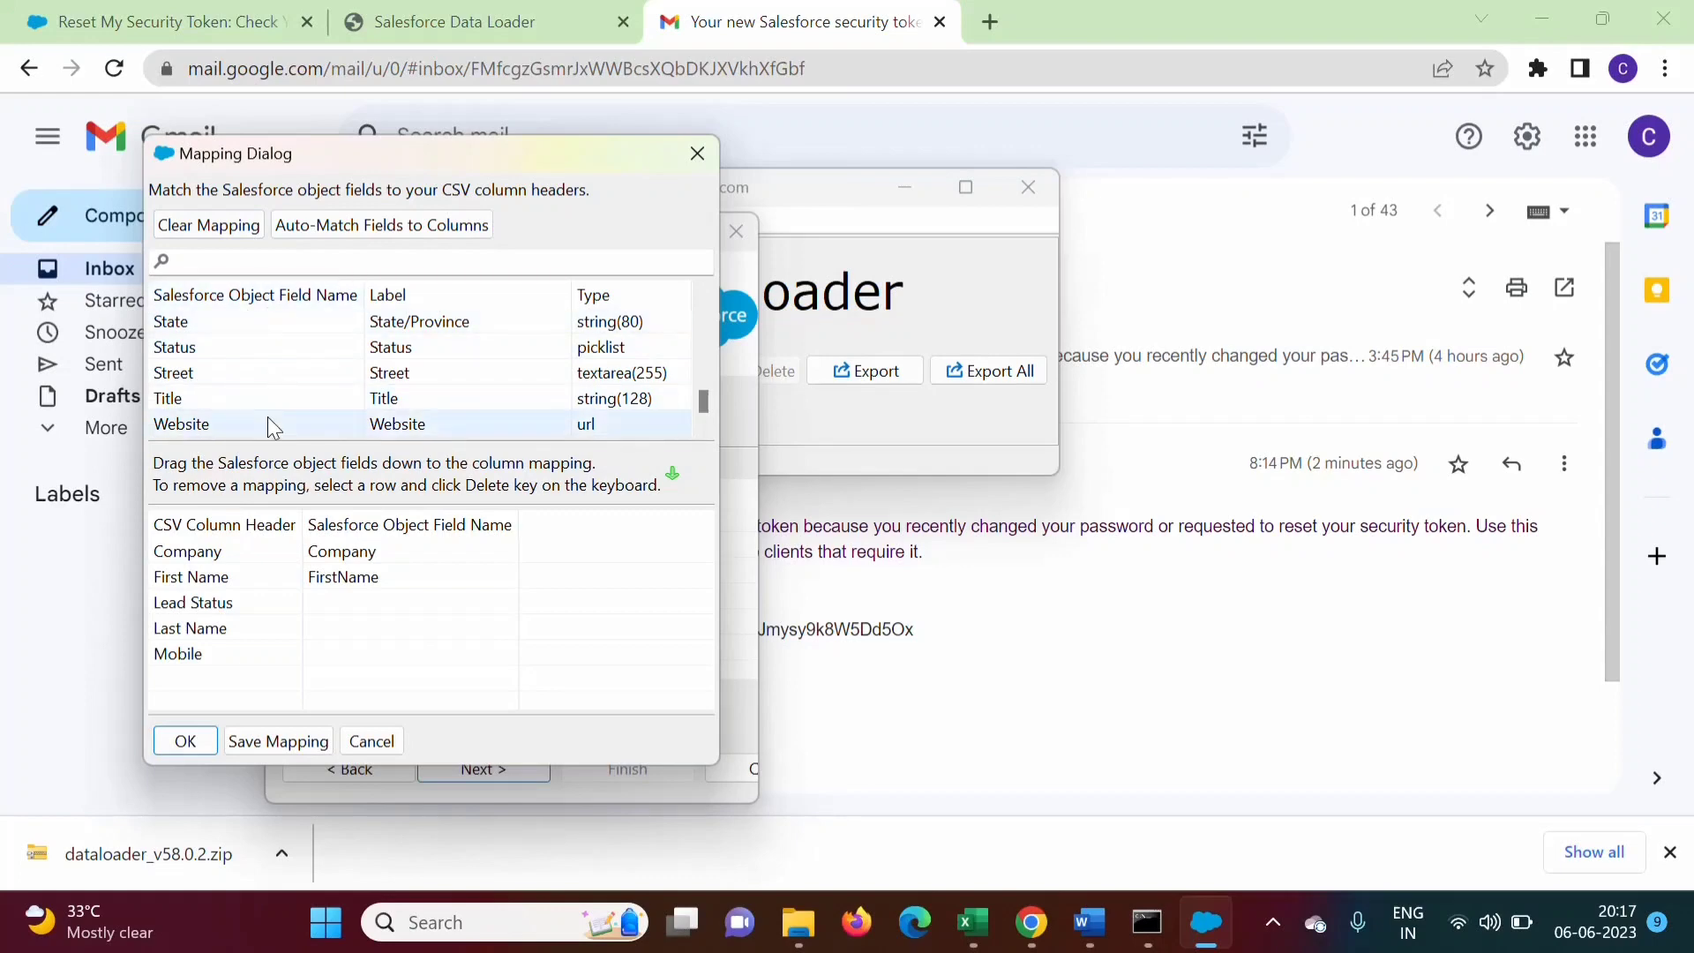
left_click(1030, 922)
Open the Lead Fields list from the Leads tab's Force.com quick-access panel
left_click(445, 15)
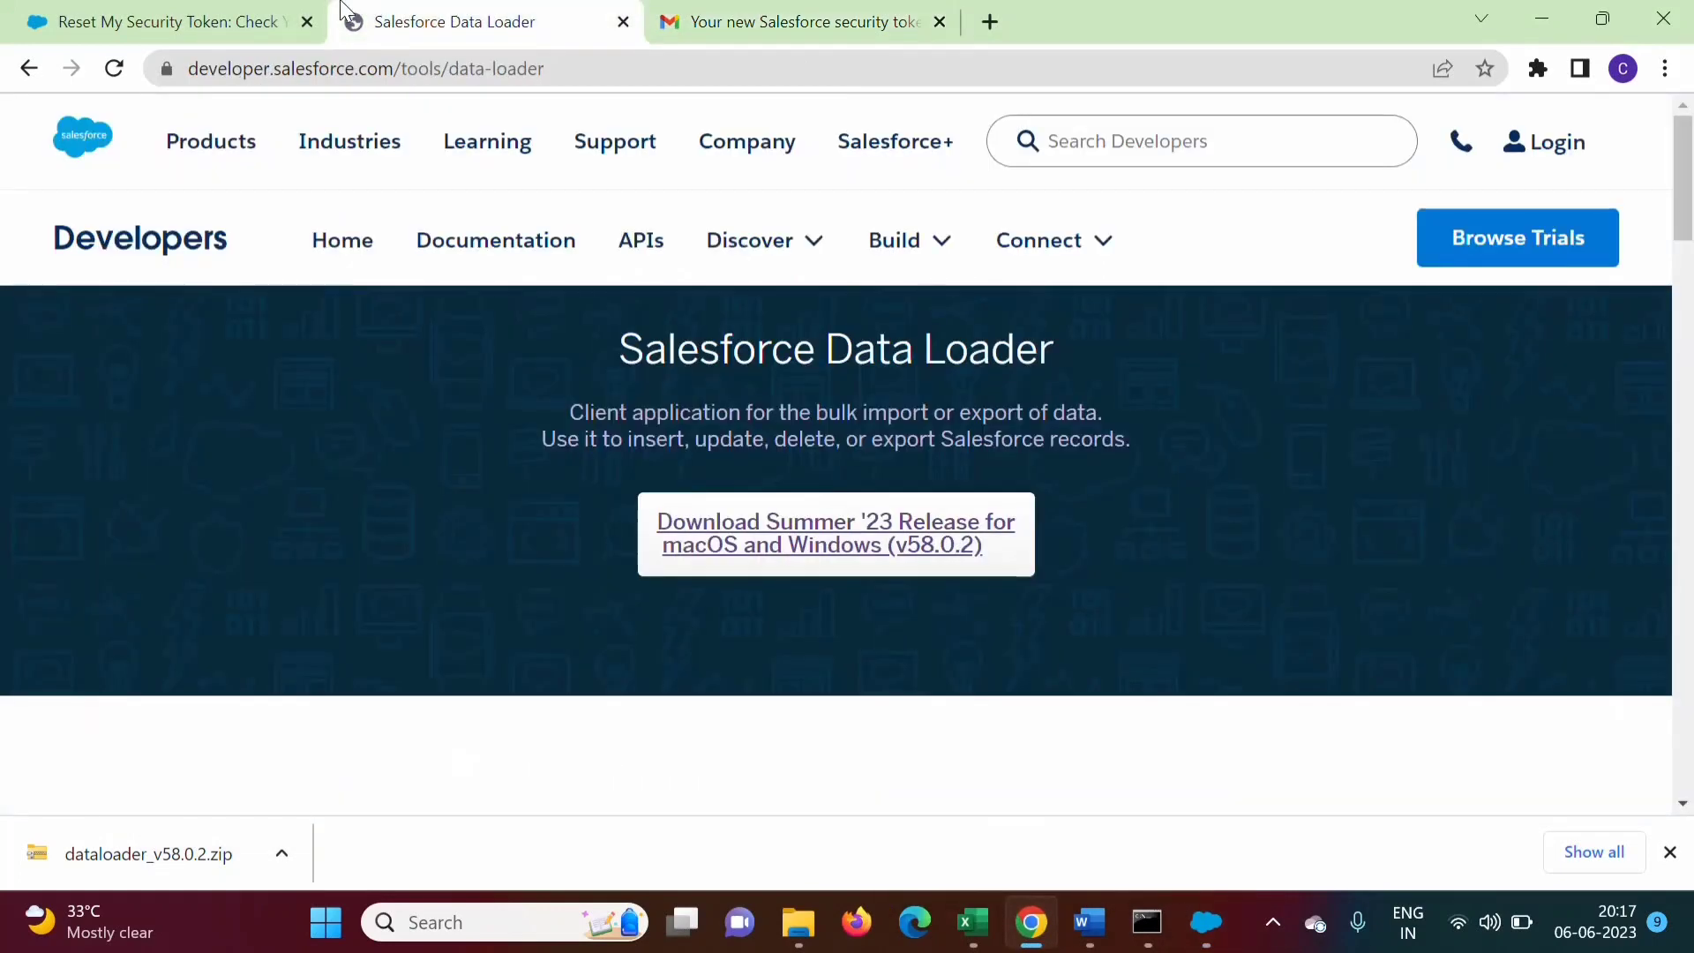
left_click(145, 19)
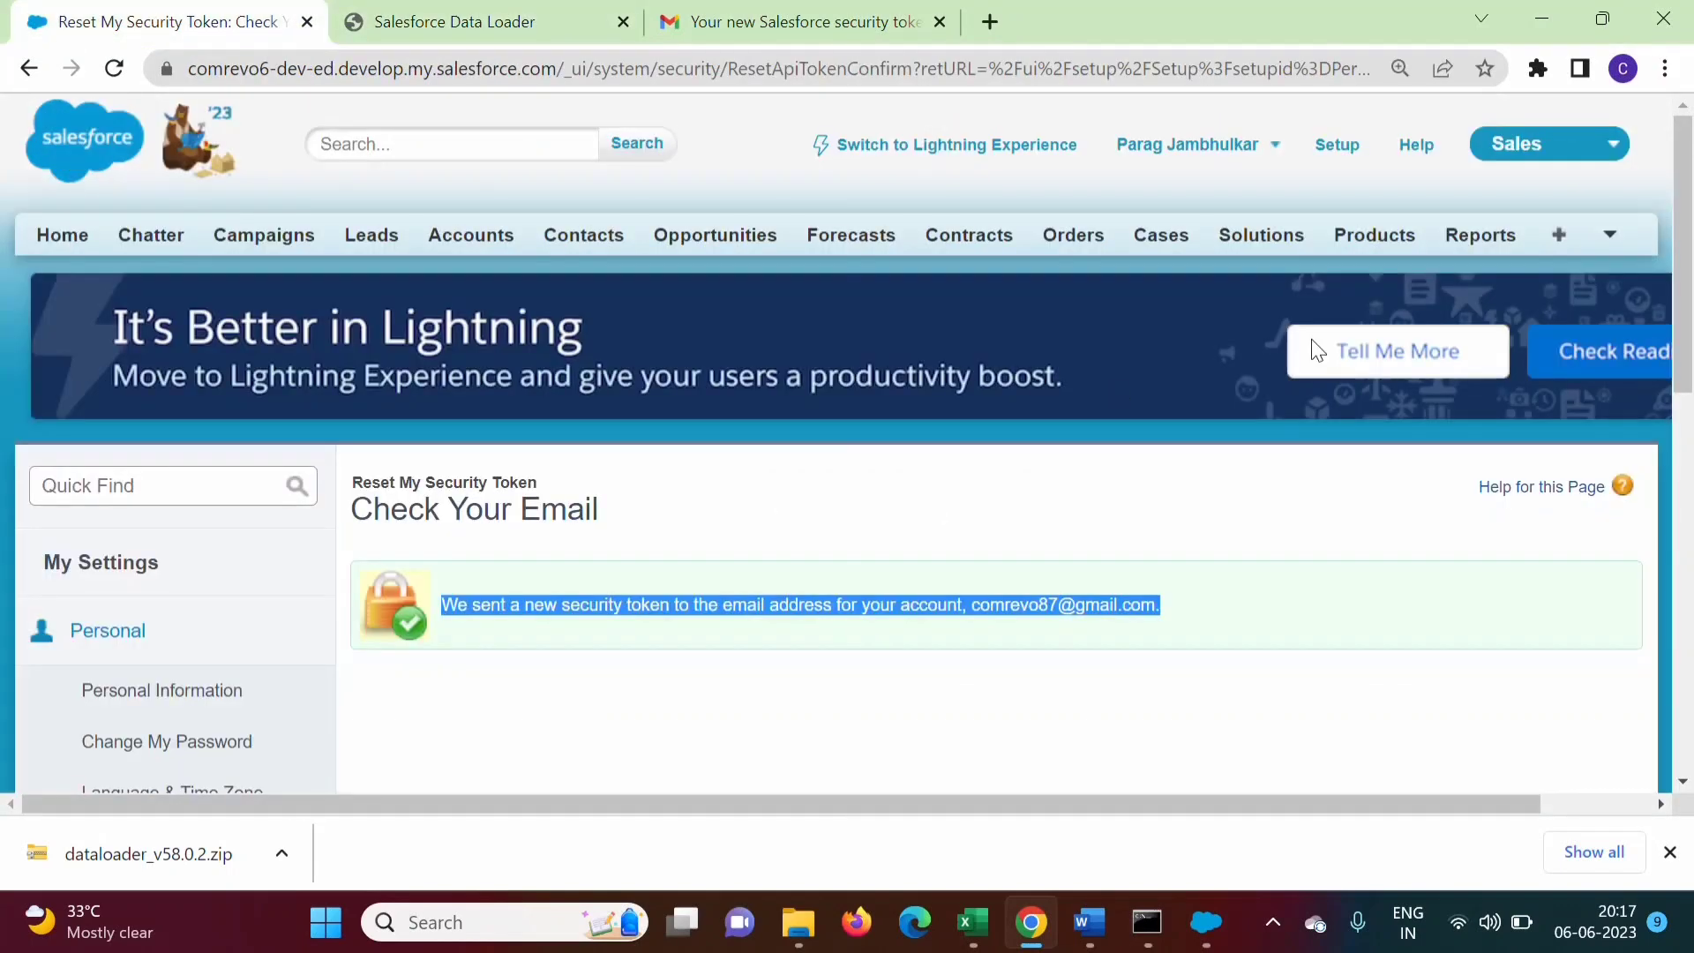
left_click(357, 243)
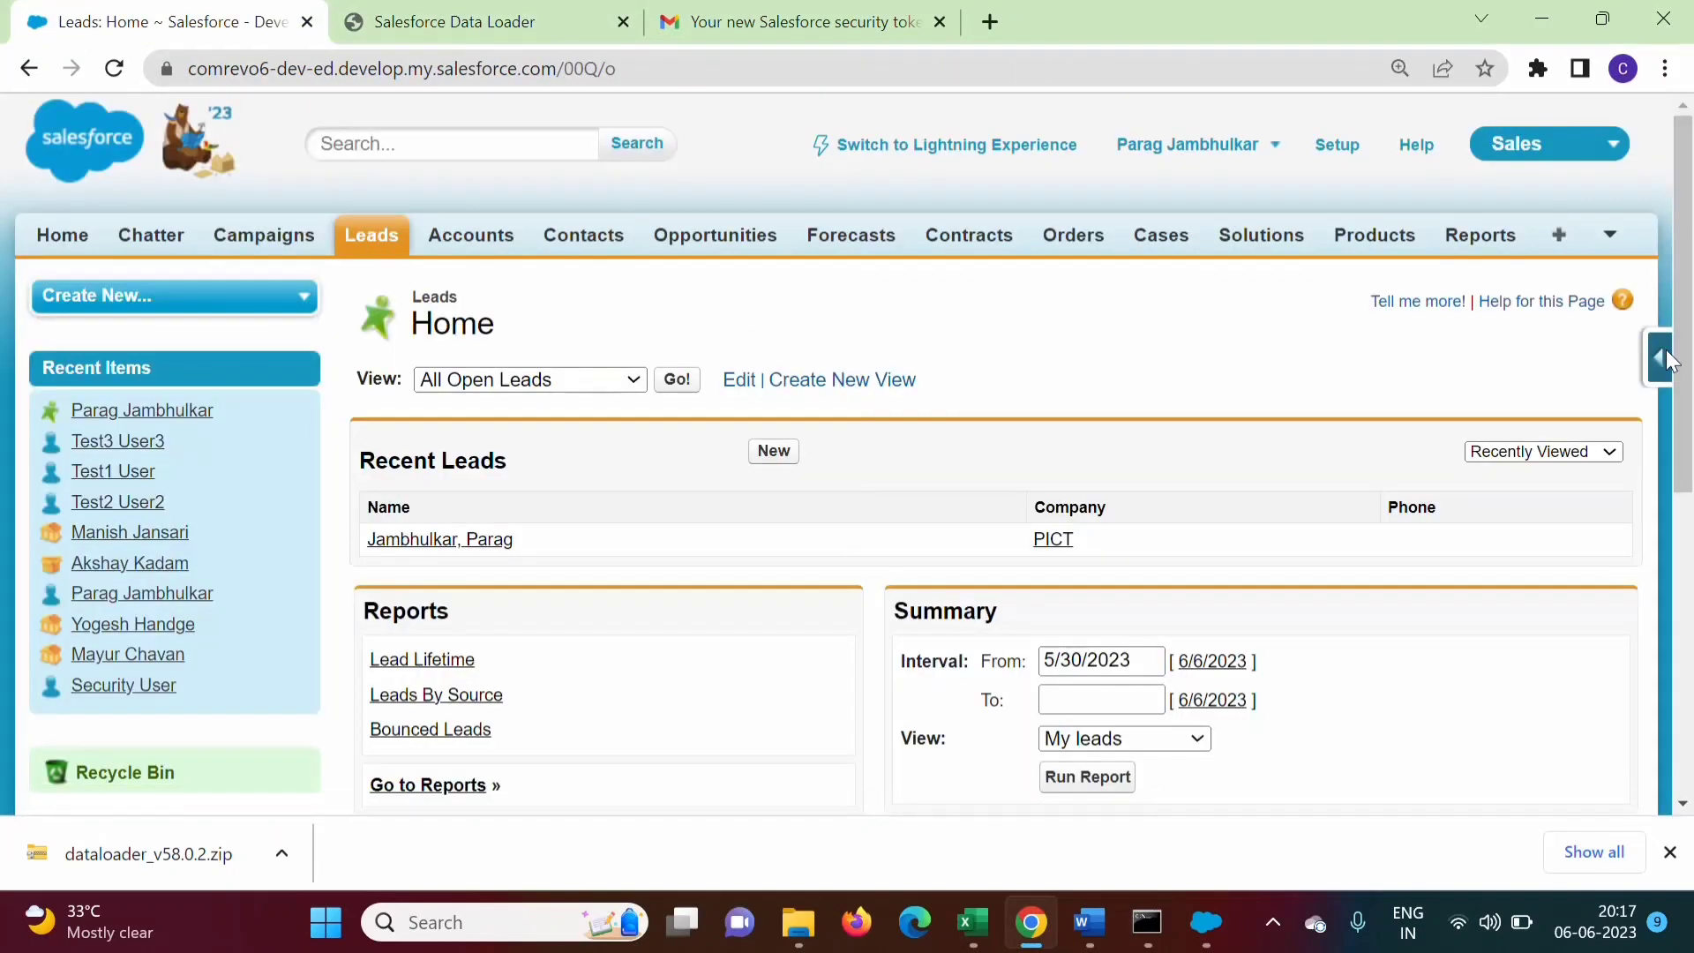
left_click(1663, 357)
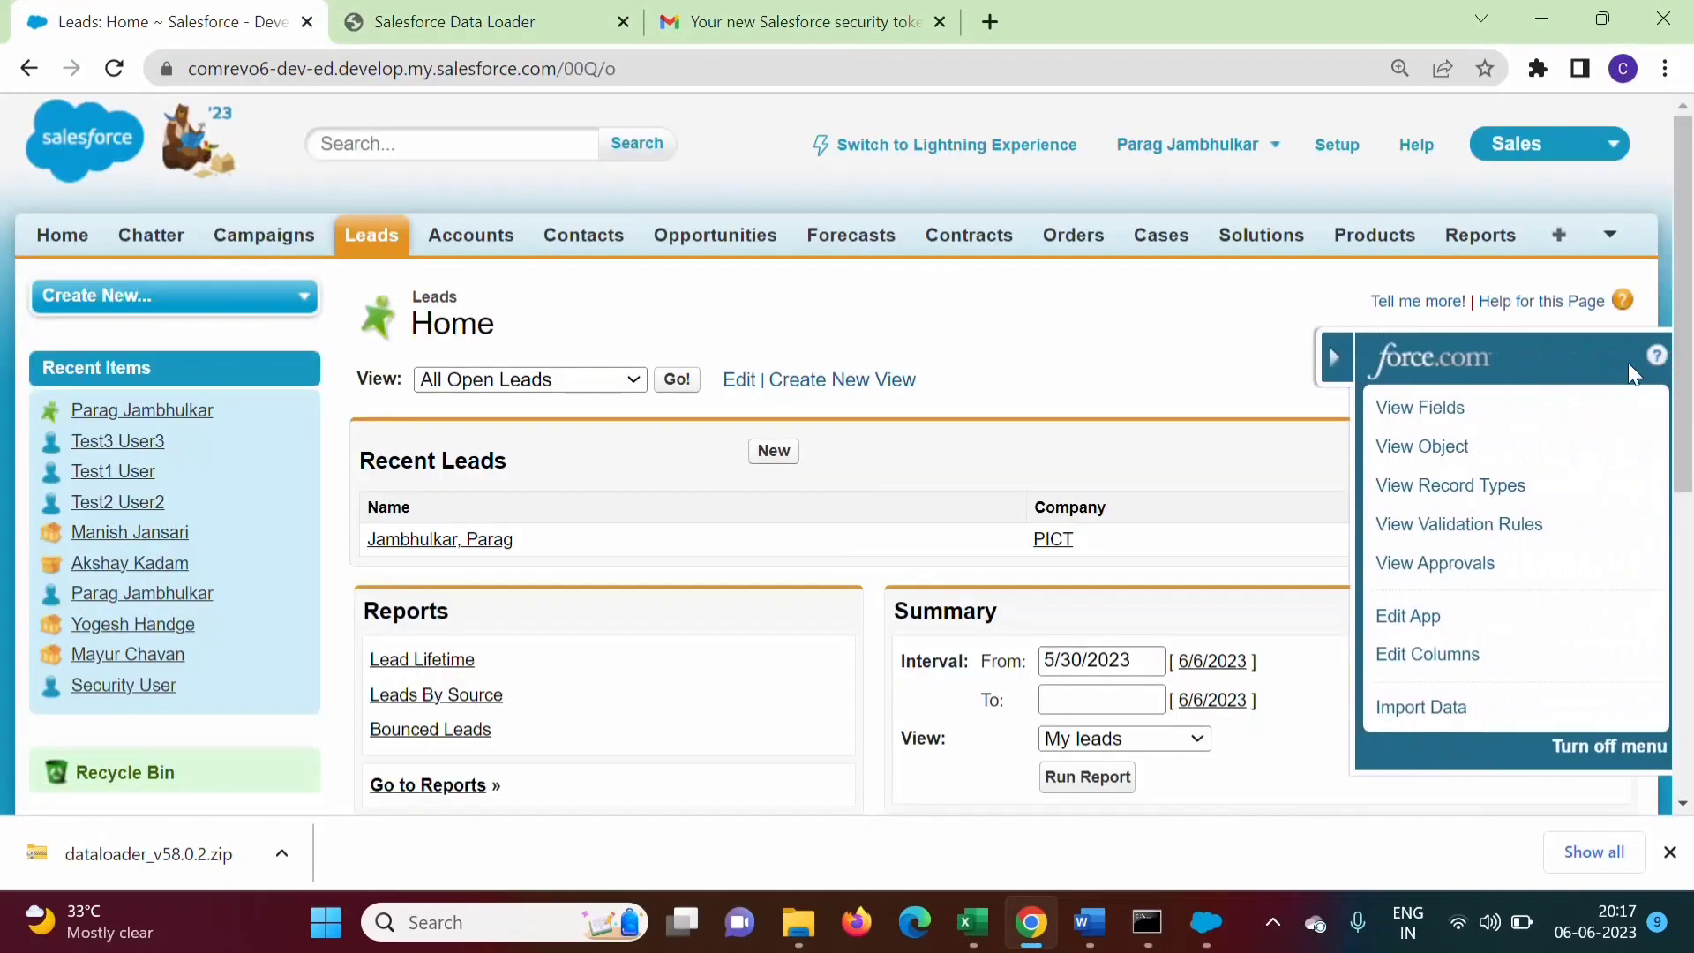
left_click(1423, 412)
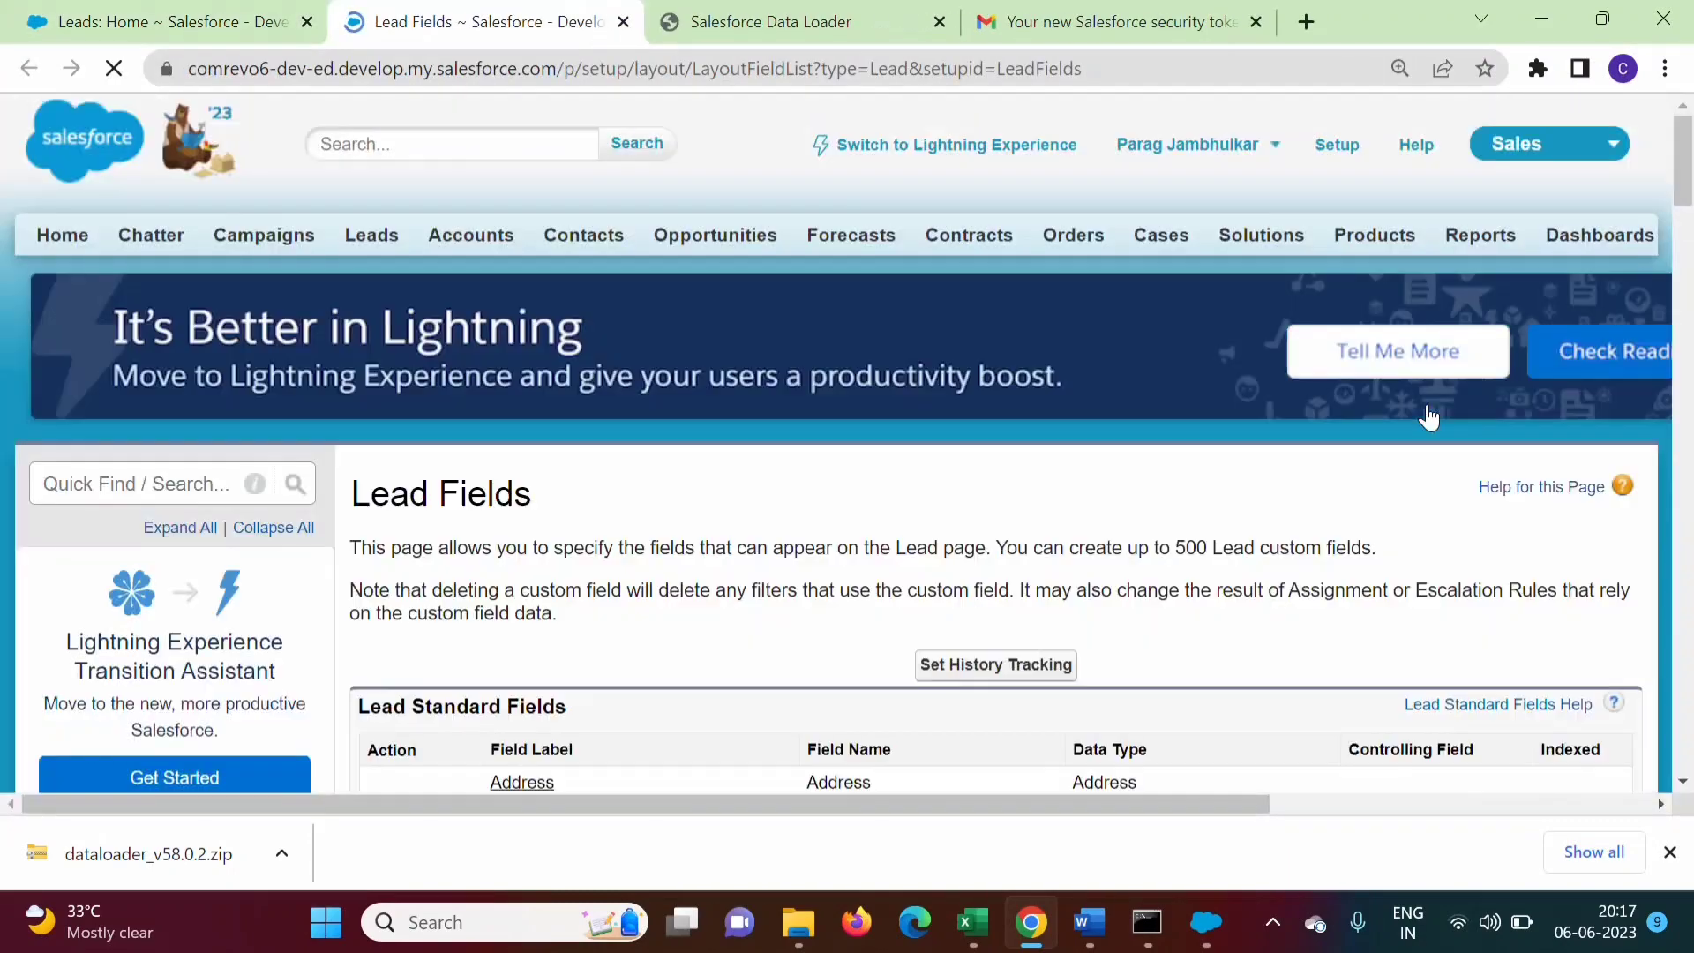
Scroll the Lead Standard Fields to check names like Status and MobilePhone, then return to Data Loader
left_click_drag(1685, 186, 1685, 243)
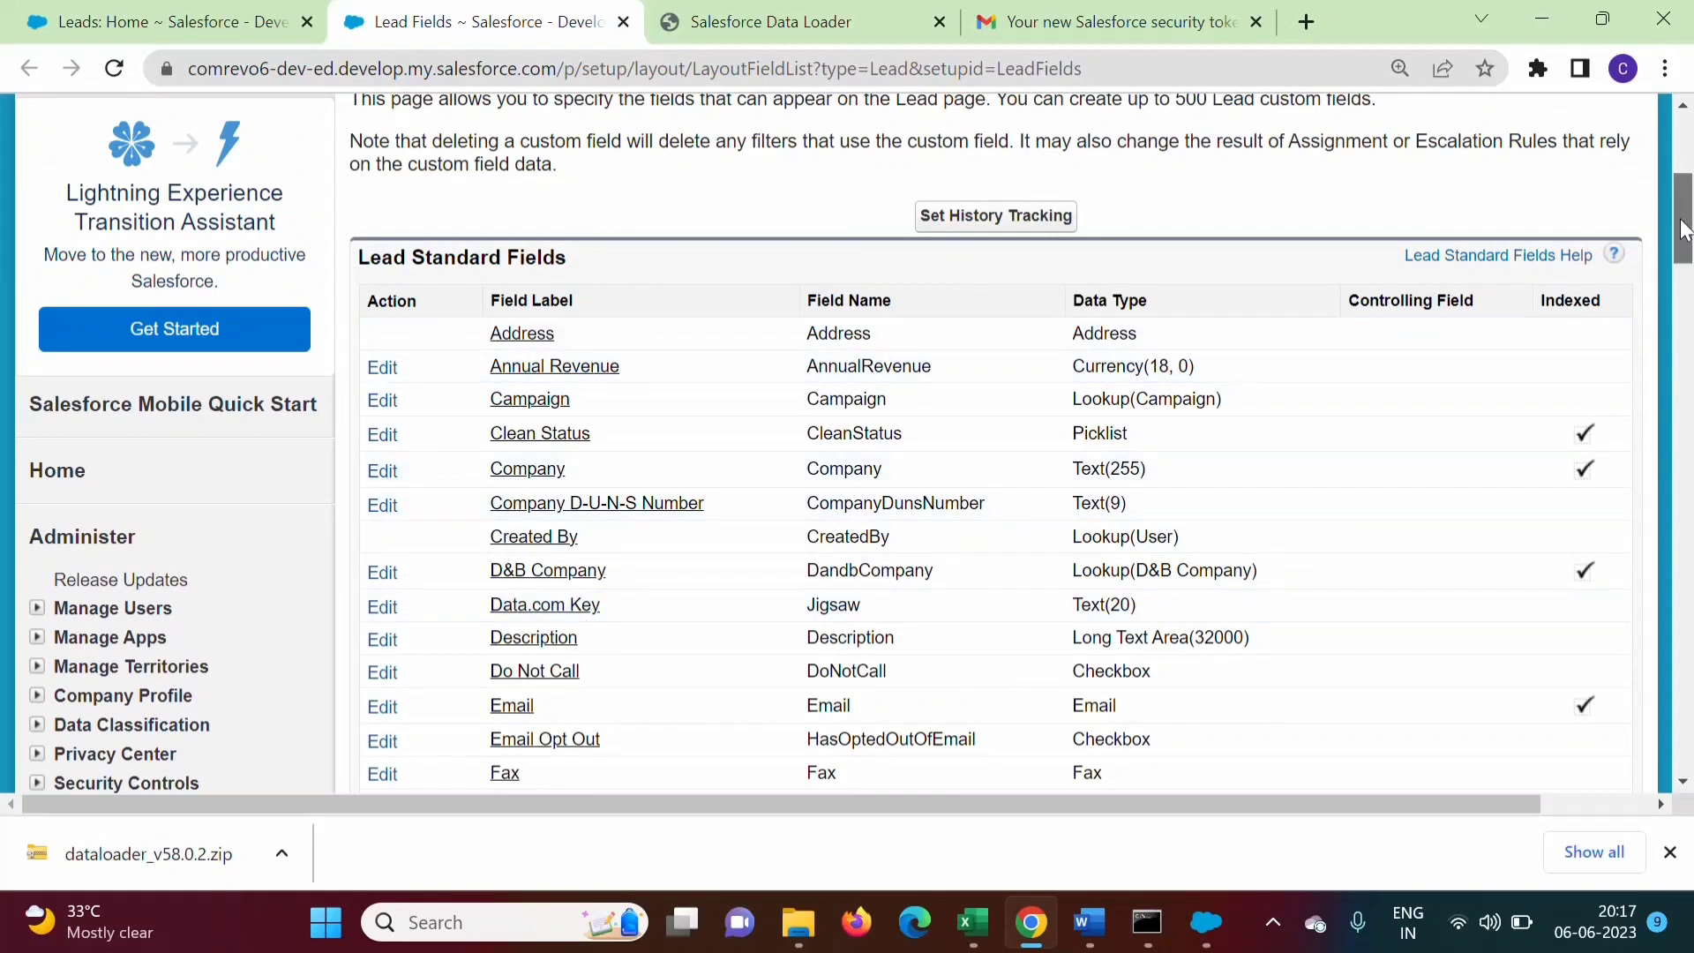
scroll(534, 525, "down", 6)
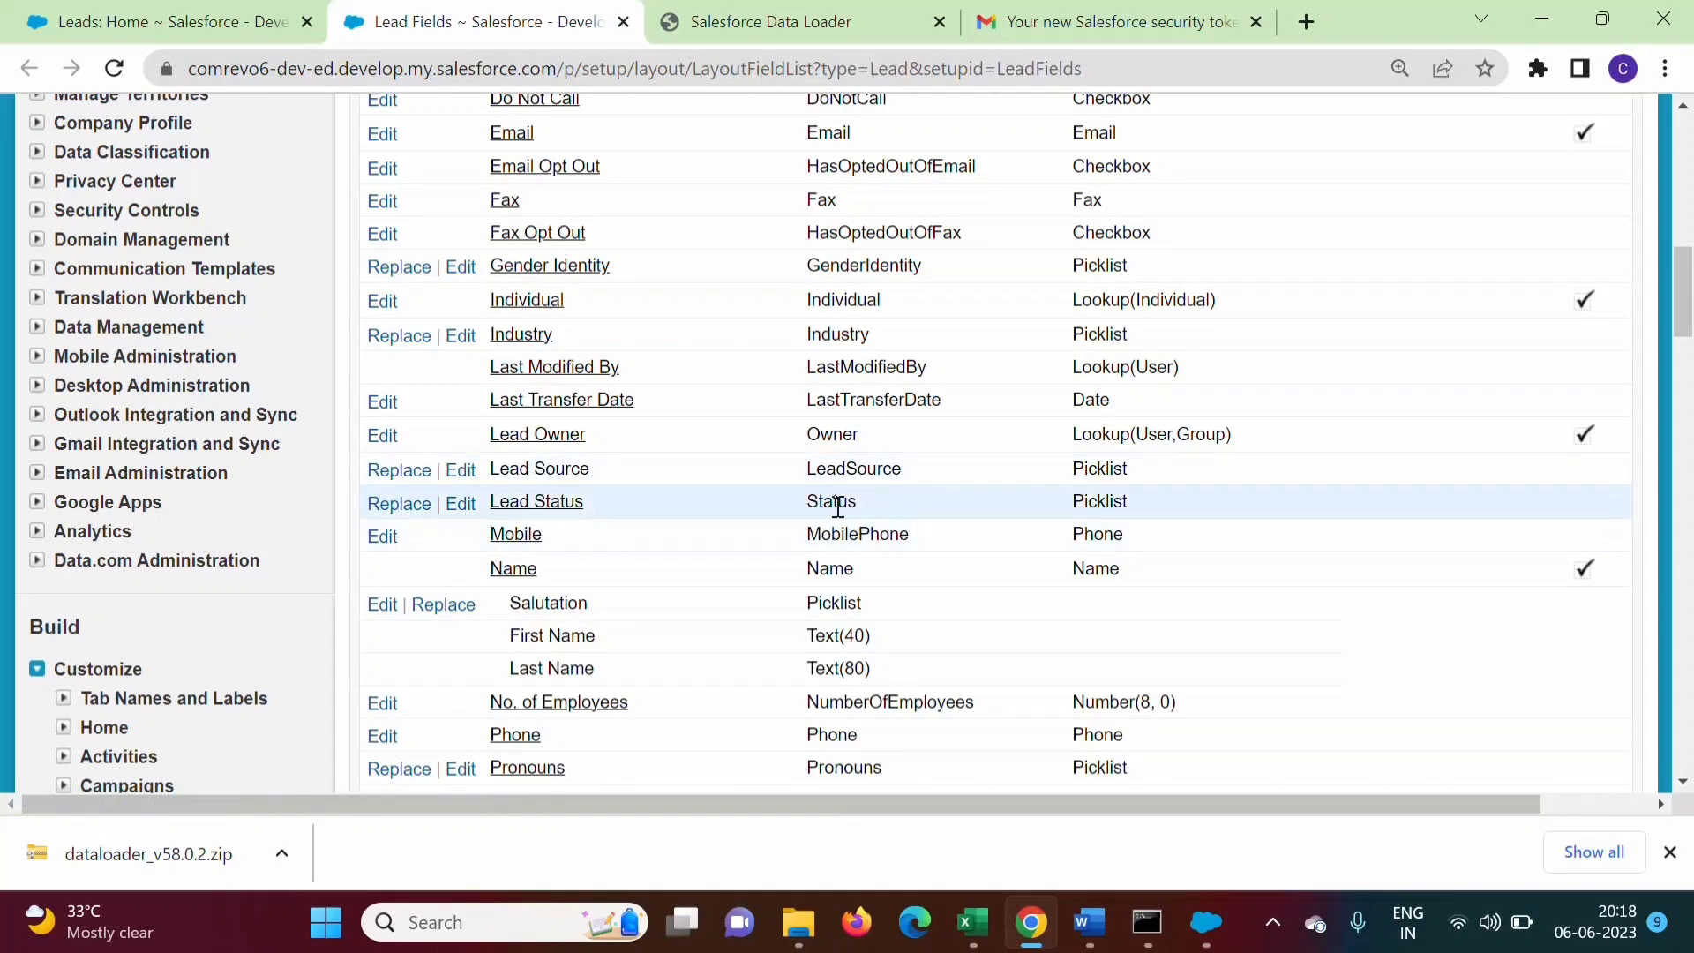
mouse_move(1685, 285)
left_mouse_down()
mouse_move(1686, 225)
mouse_move(1687, 317)
left_mouse_up()
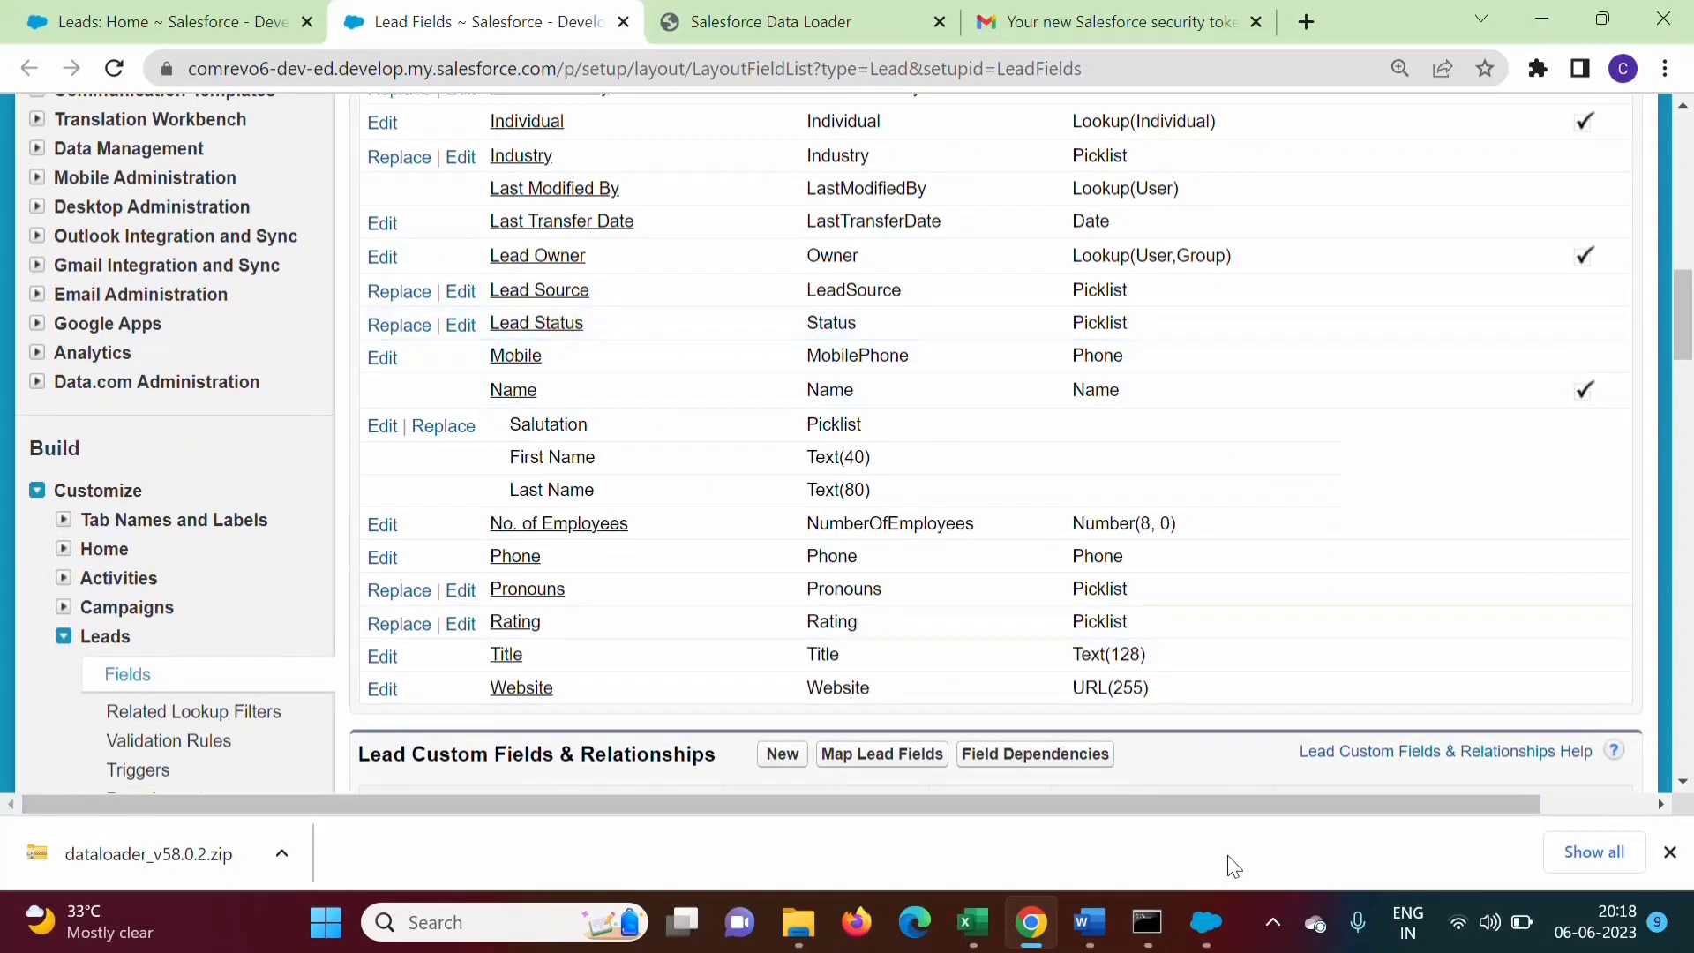
left_click(1199, 907)
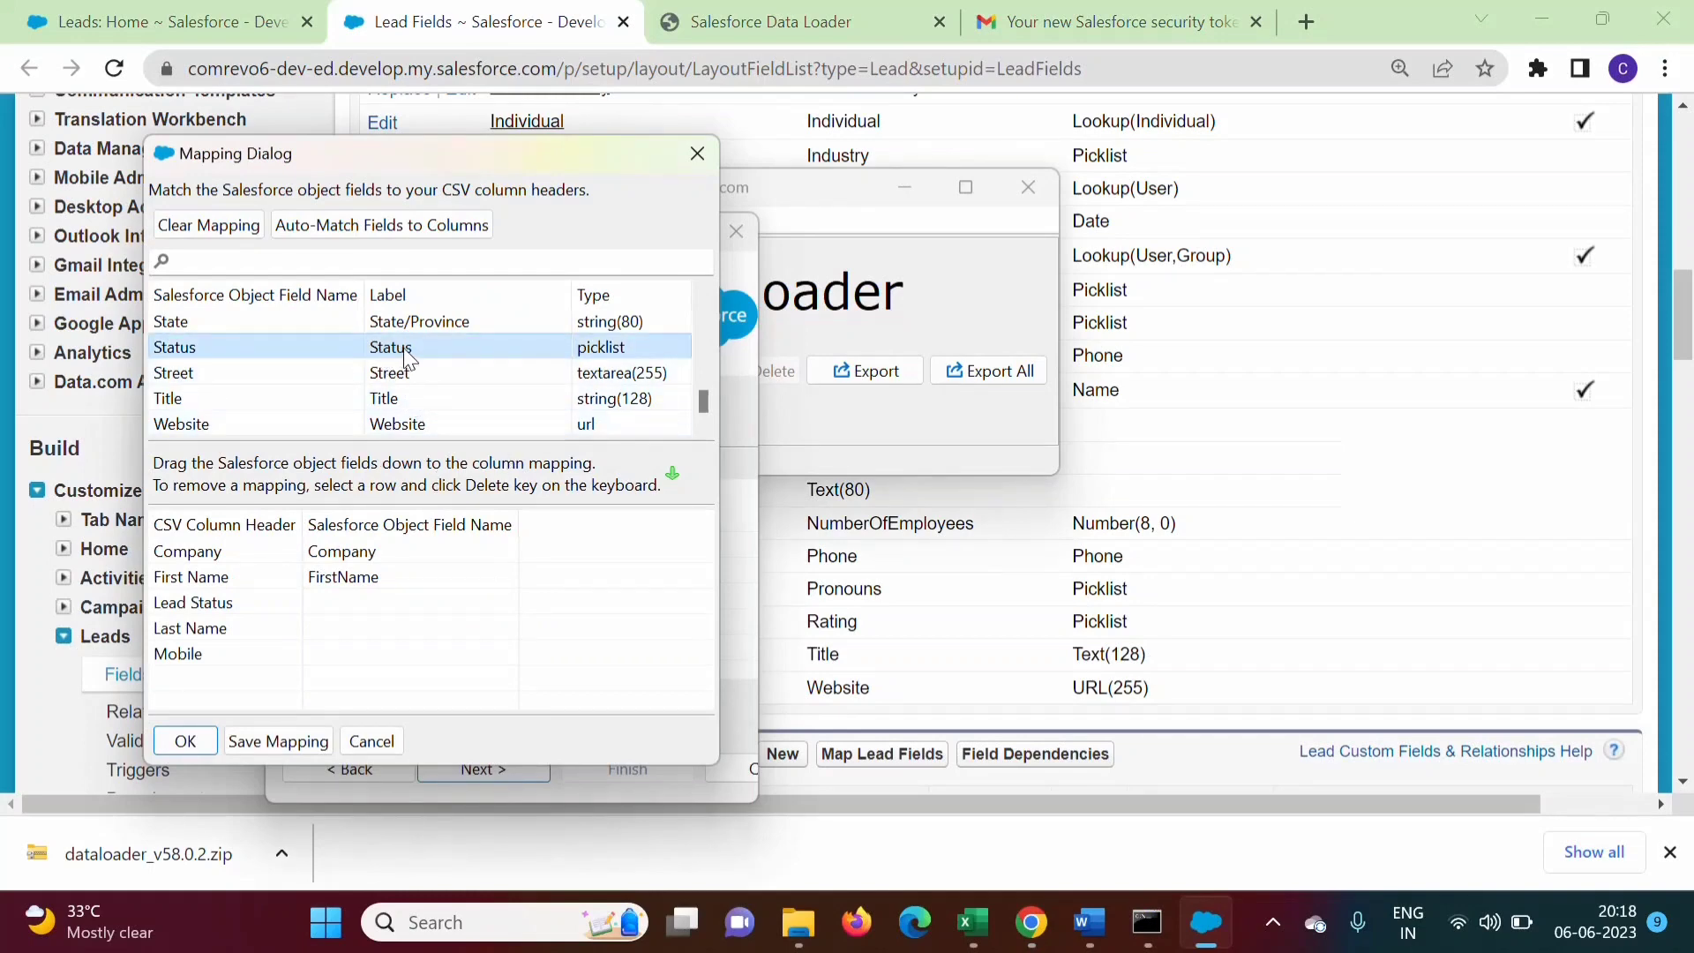
Drag Status, LastName and MobilePhone onto the Lead Status, Last Name and Mobile columns
left_click_drag(389, 348, 369, 609)
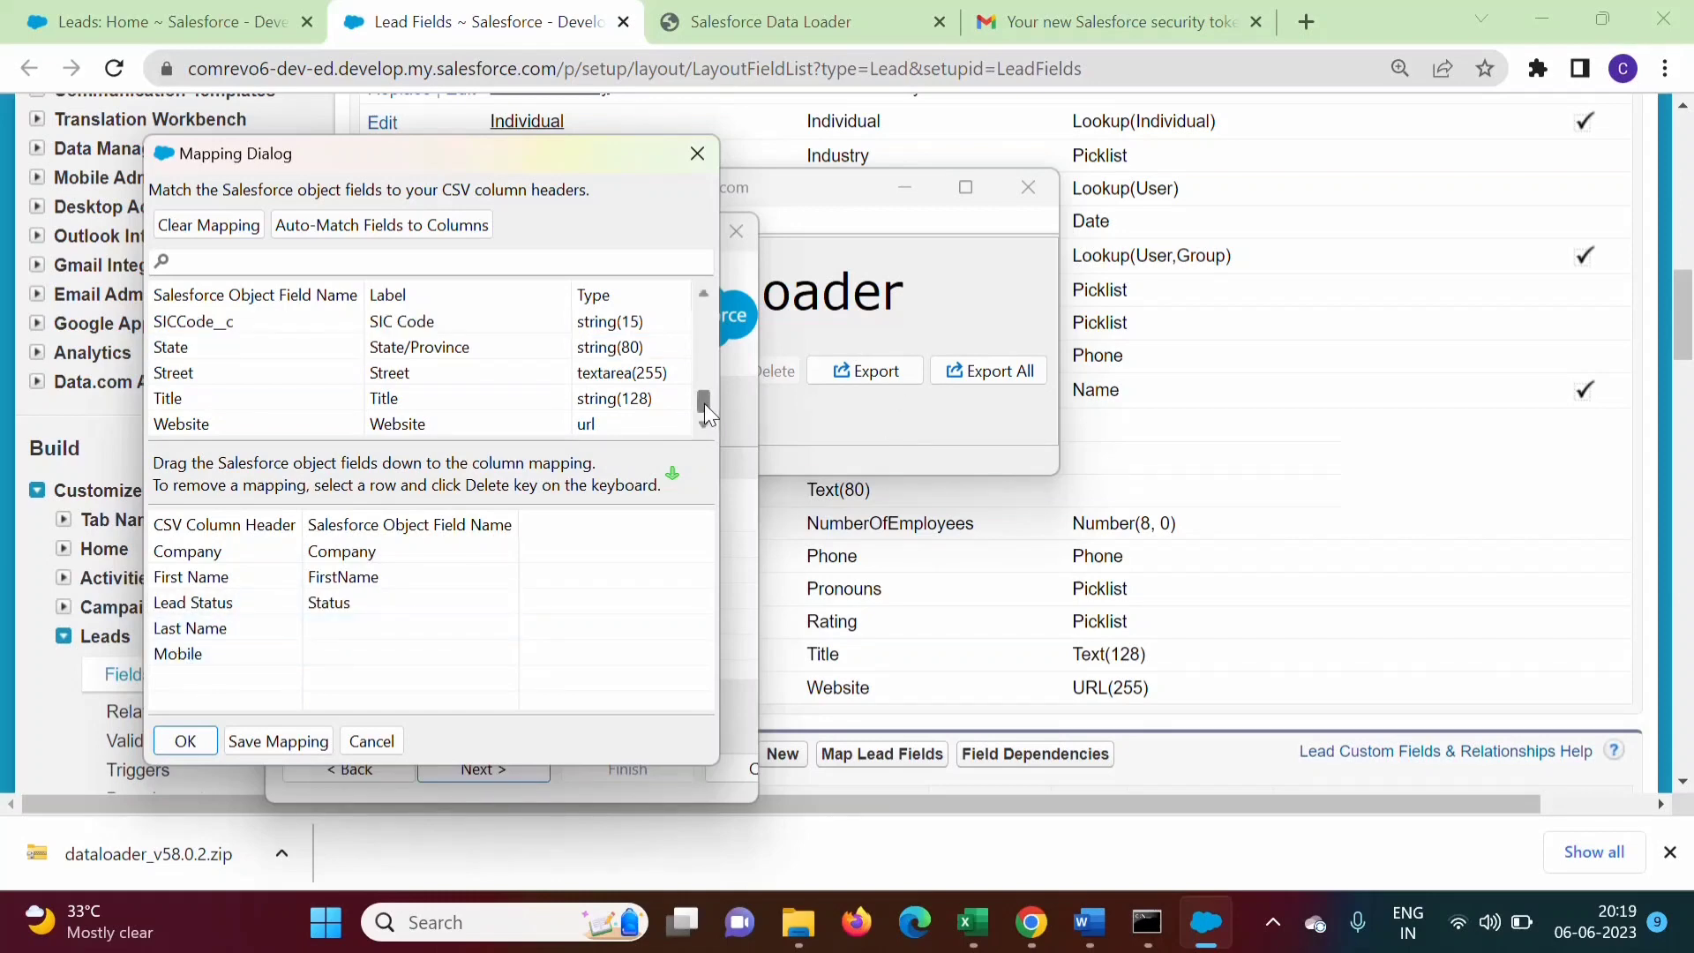
left_click_drag(705, 404, 701, 360)
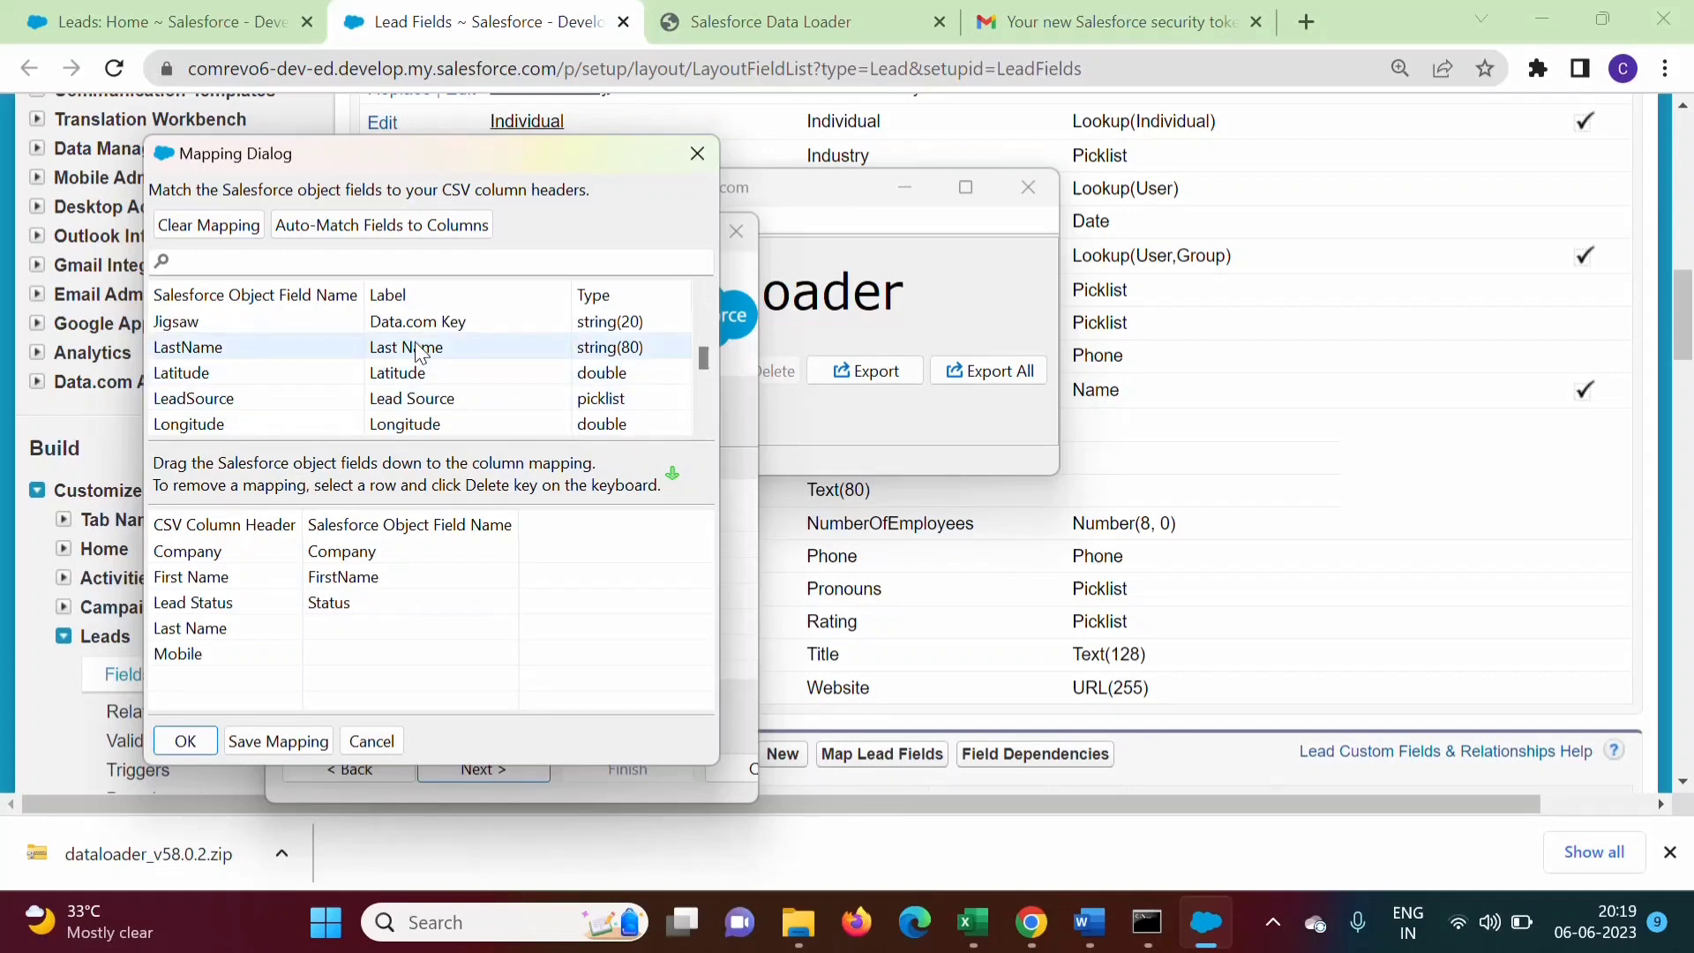
left_click_drag(420, 351, 371, 639)
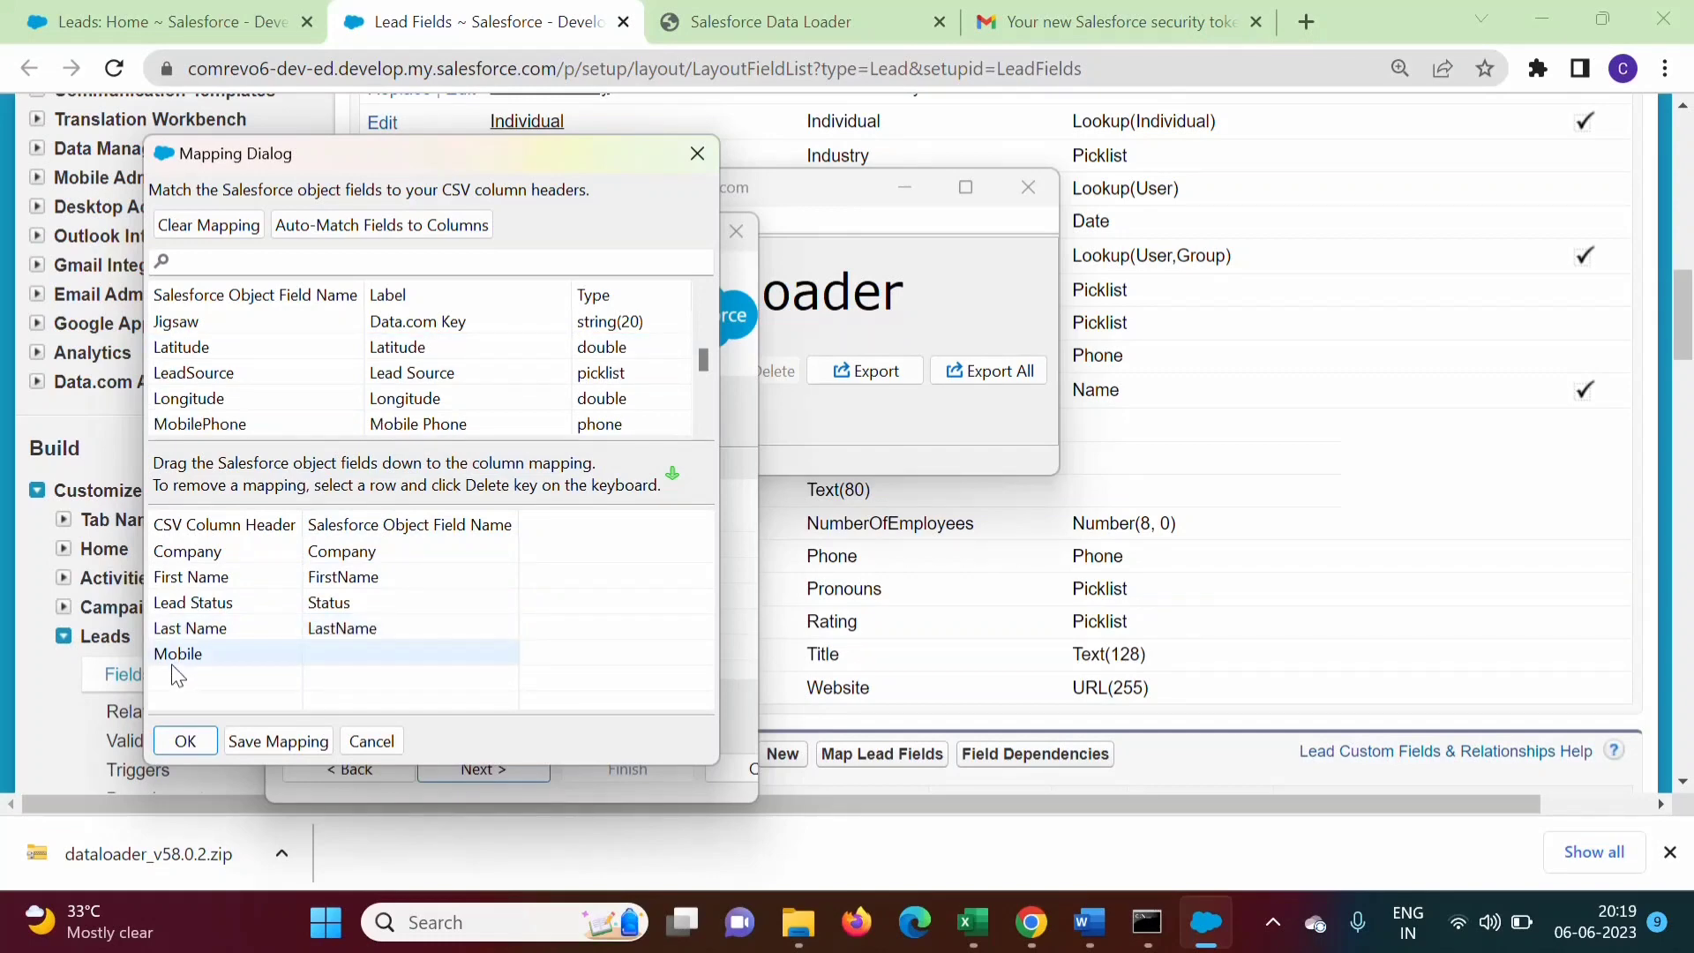
left_click(911, 871)
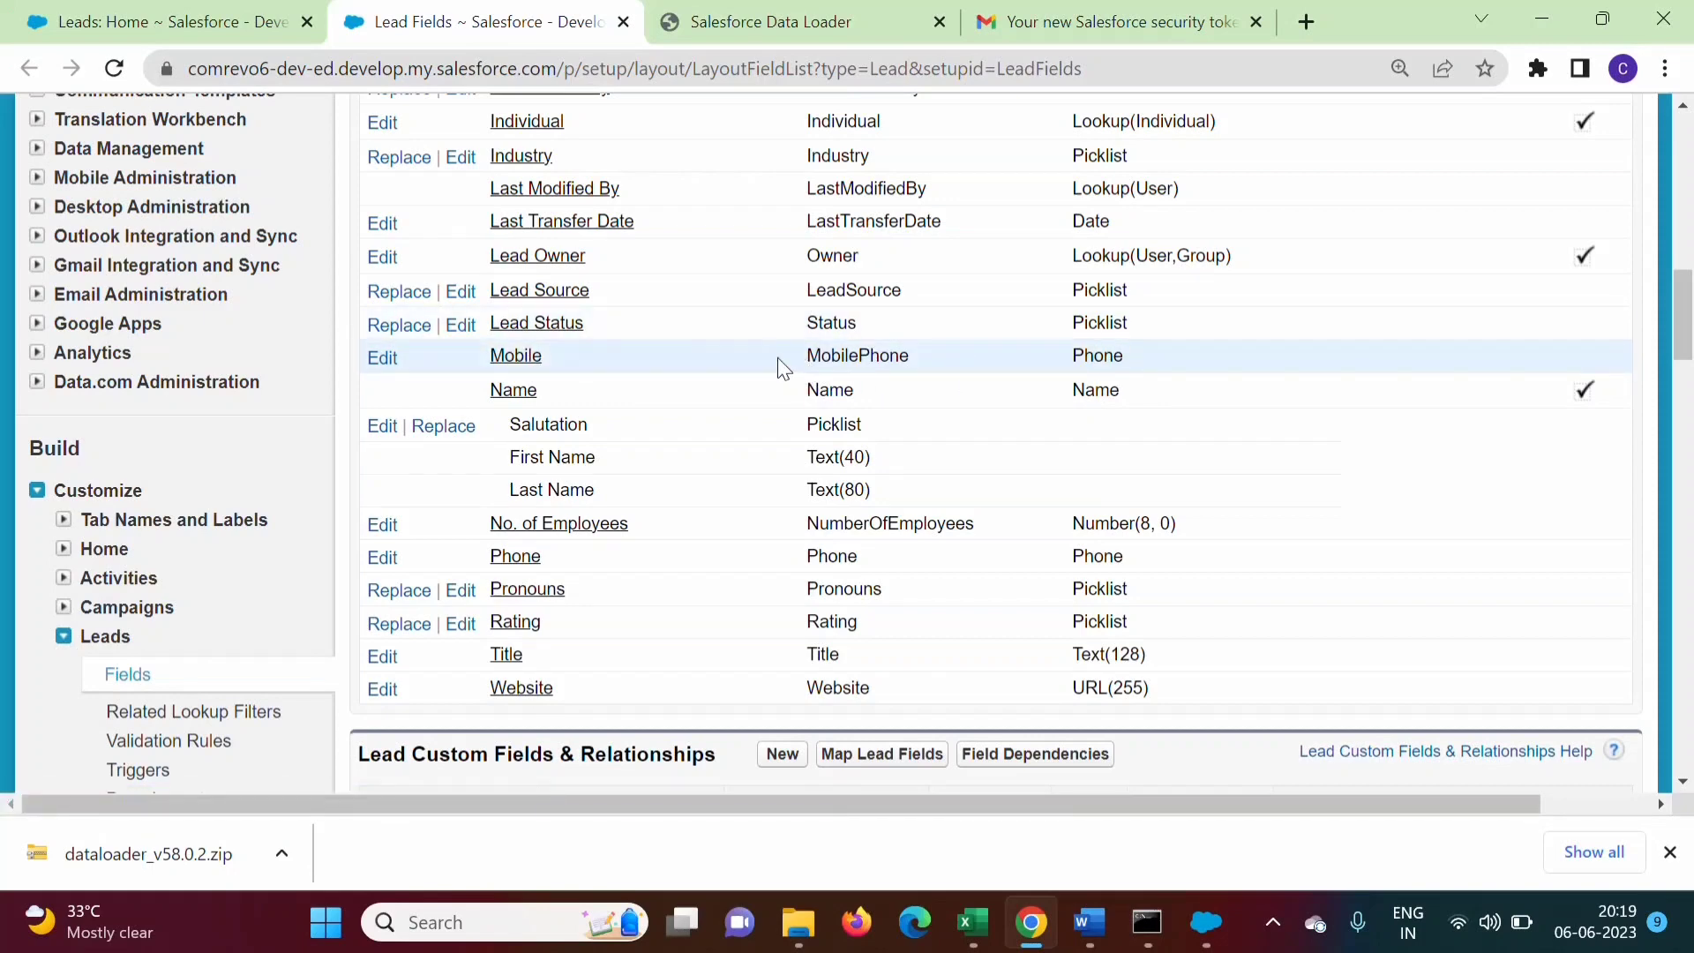
left_click(1206, 922)
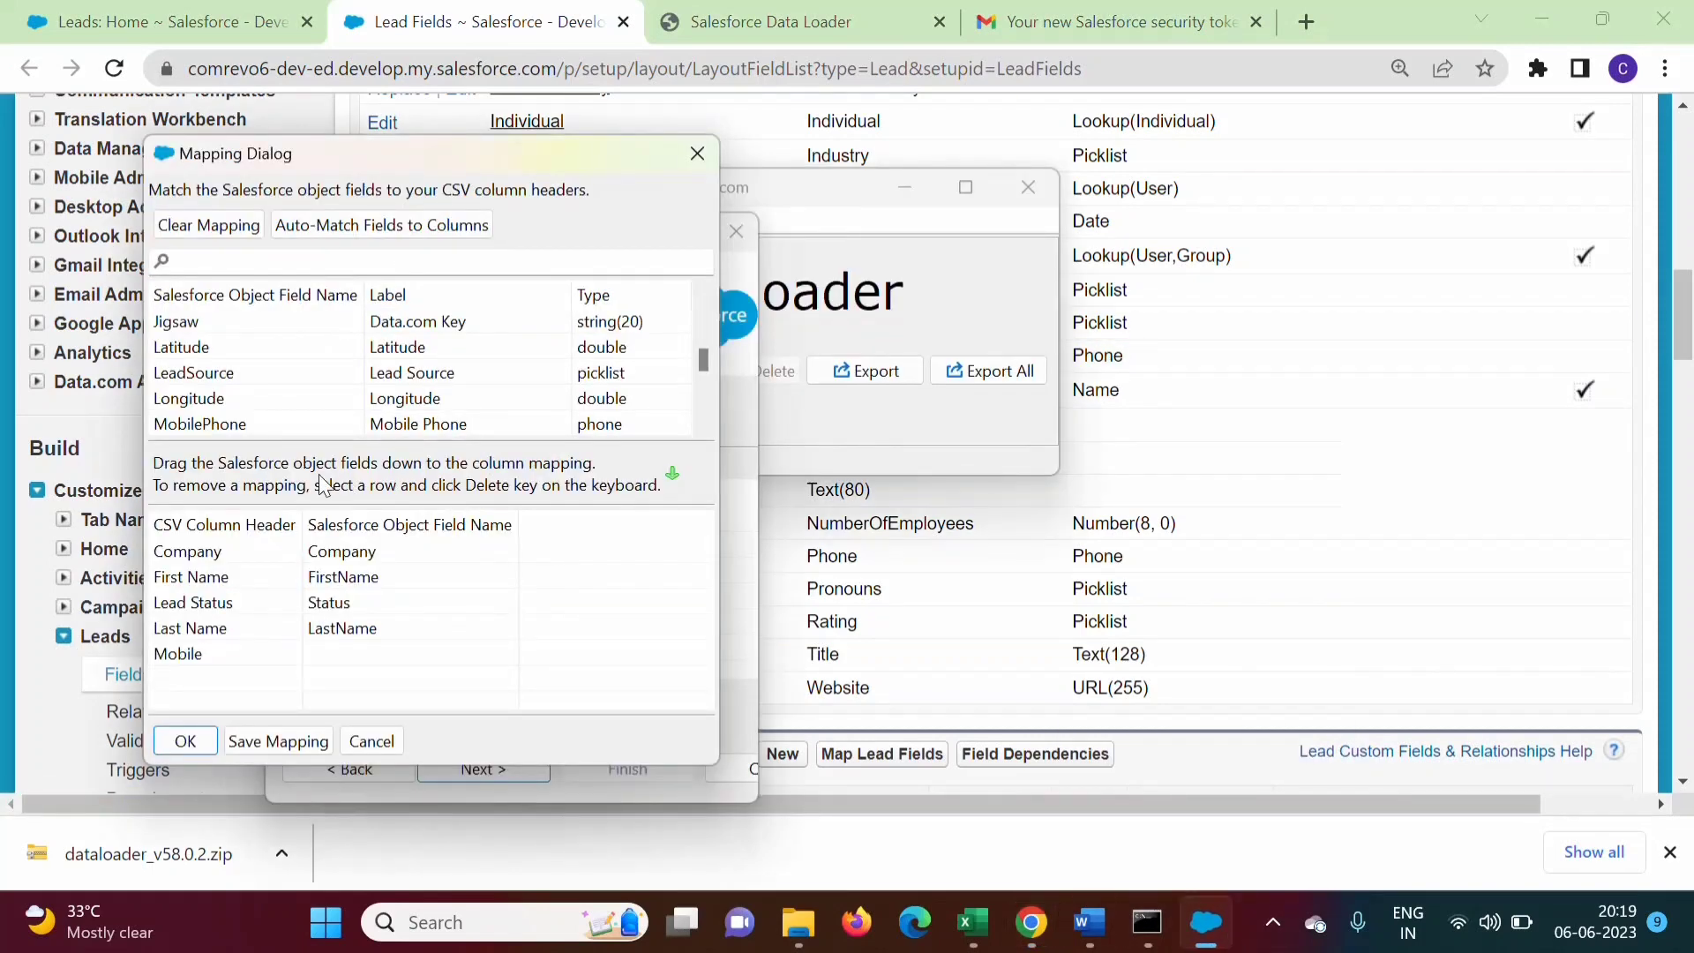
left_click_drag(436, 429, 394, 666)
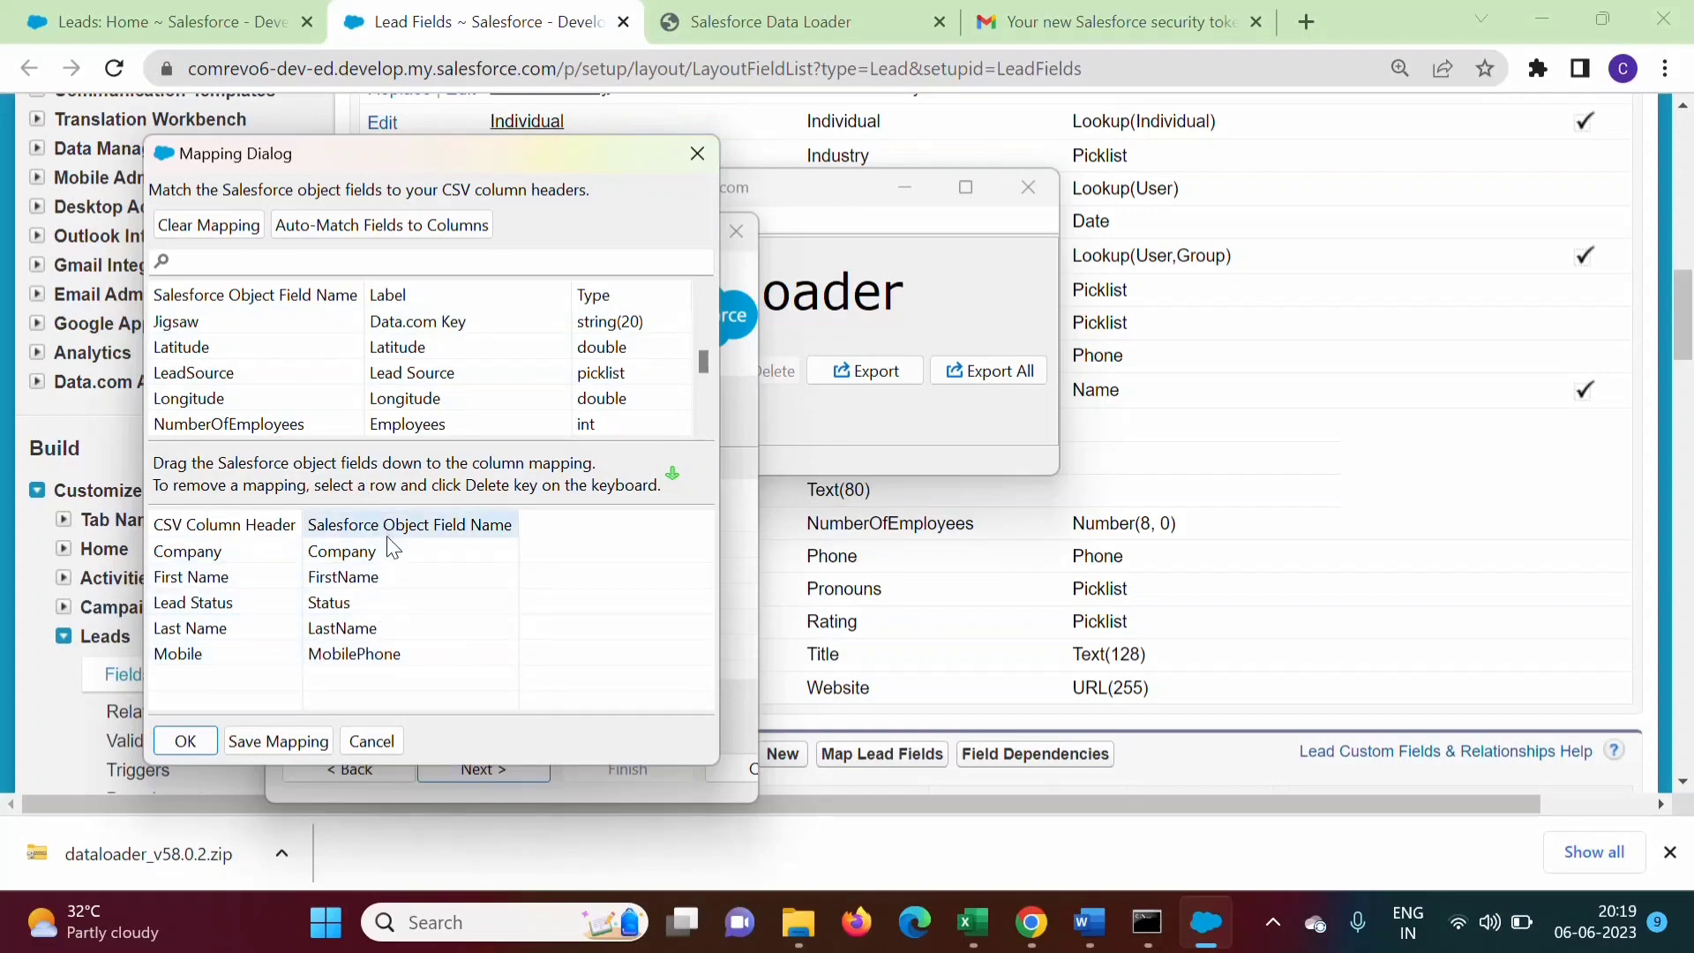
left_click(1127, 835)
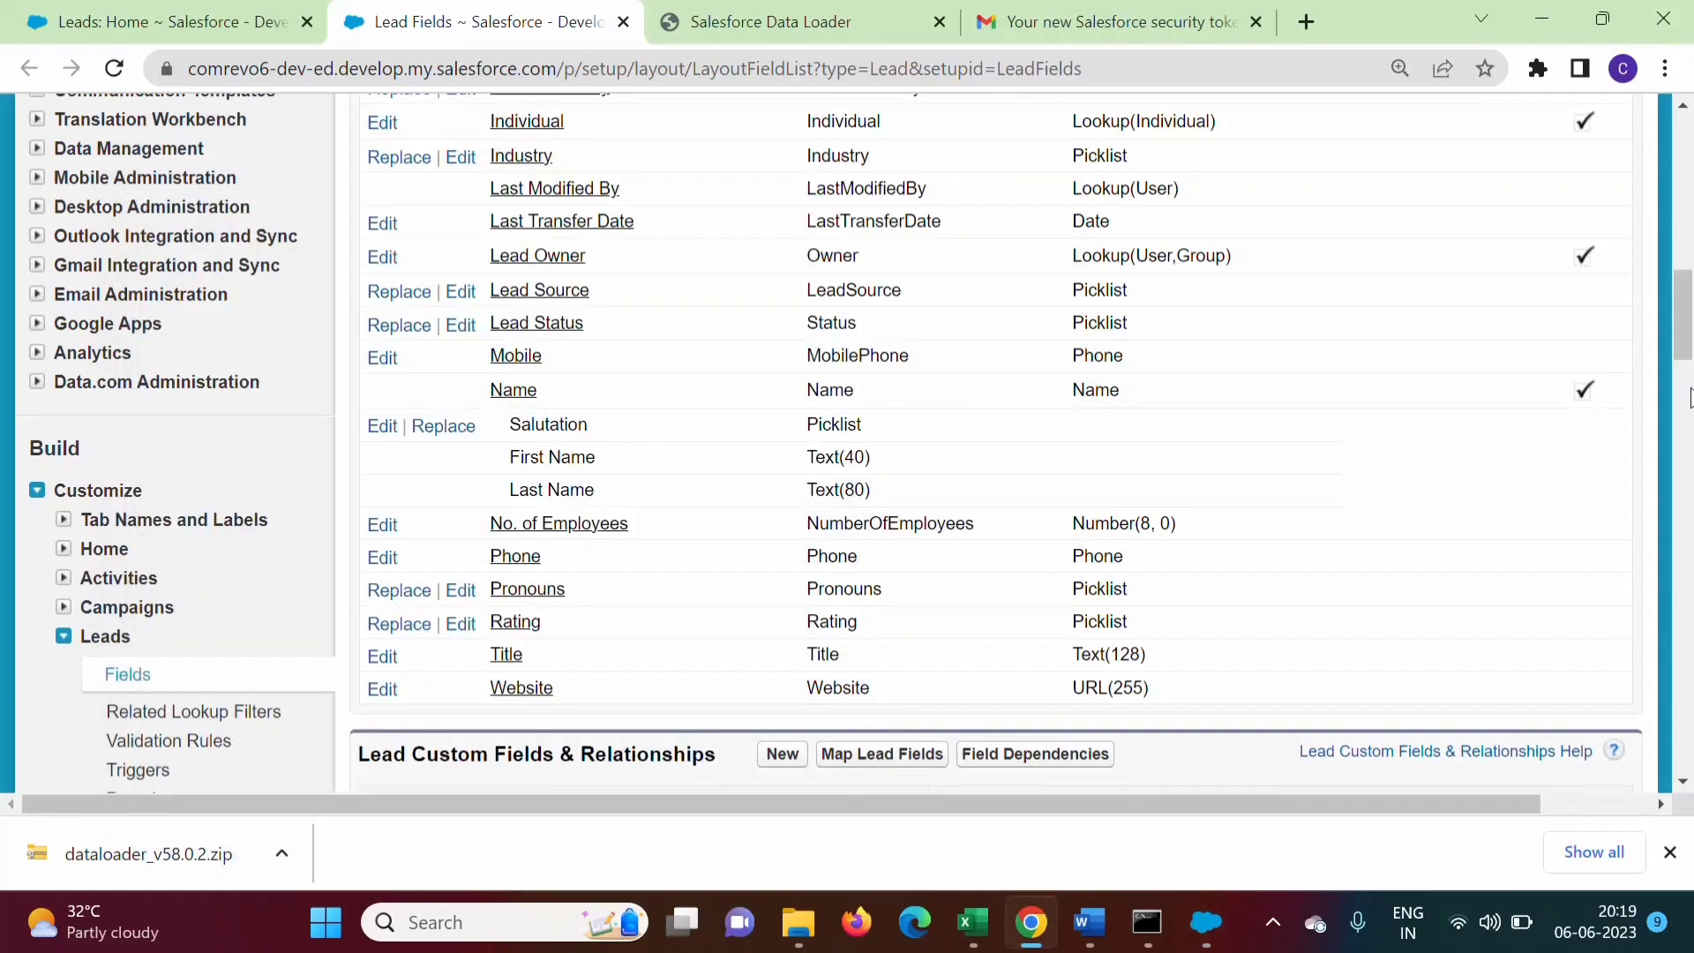
left_click_drag(1687, 345, 1689, 212)
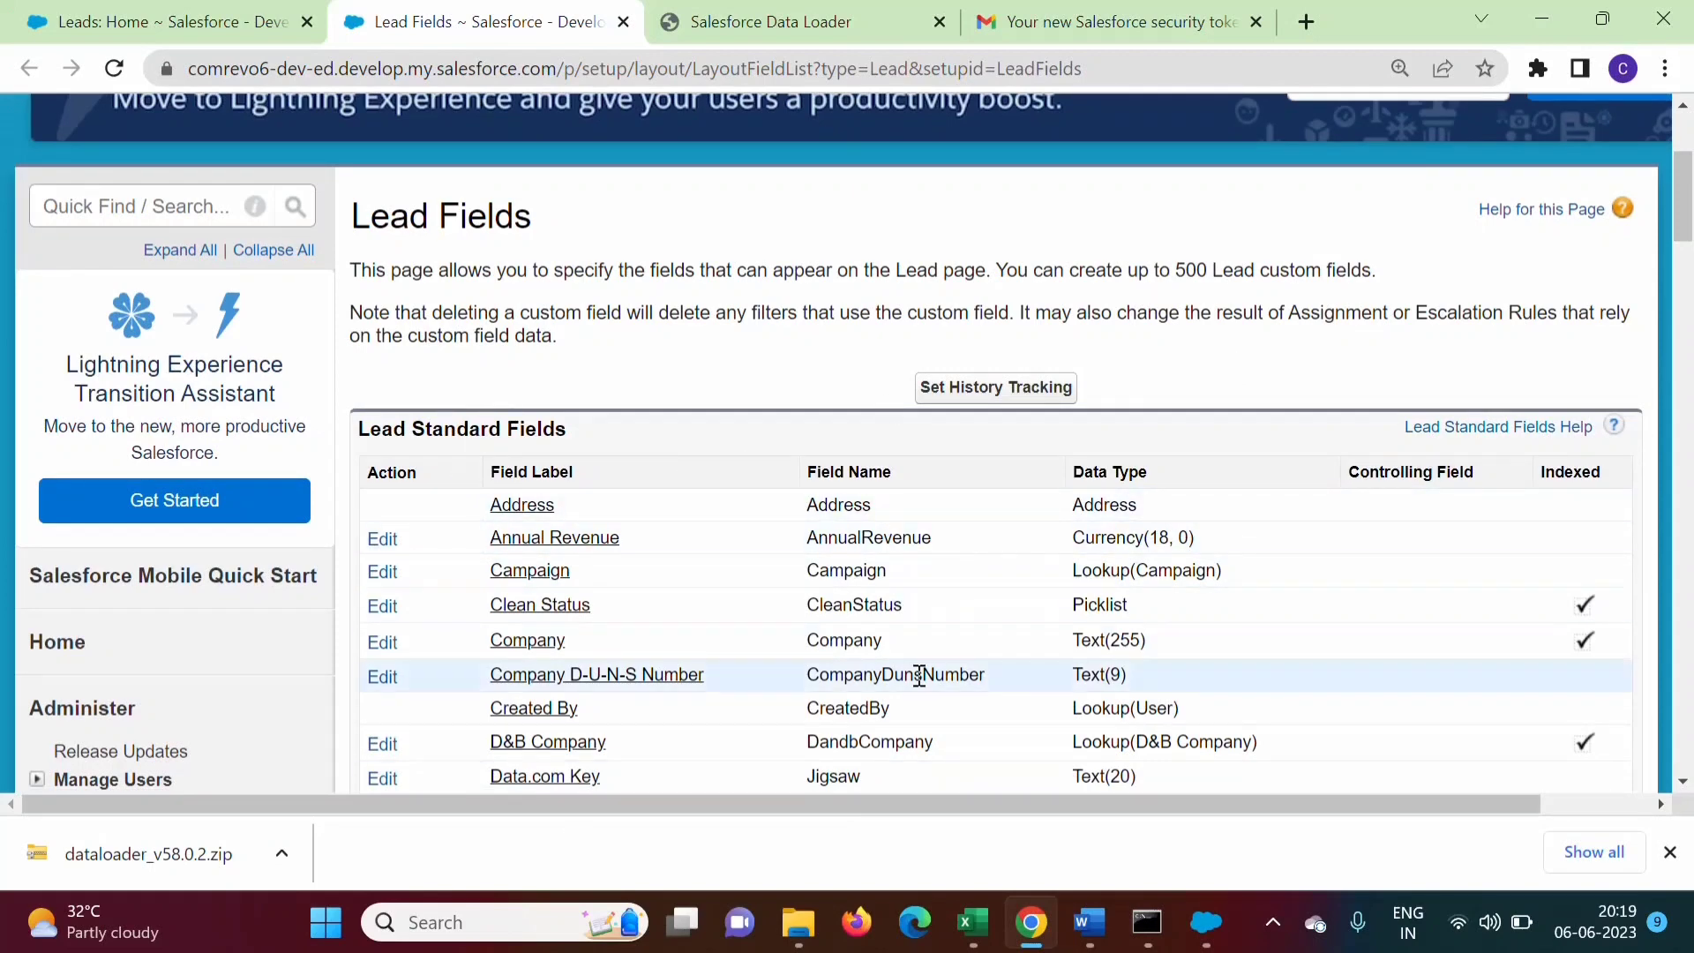
left_click(1193, 934)
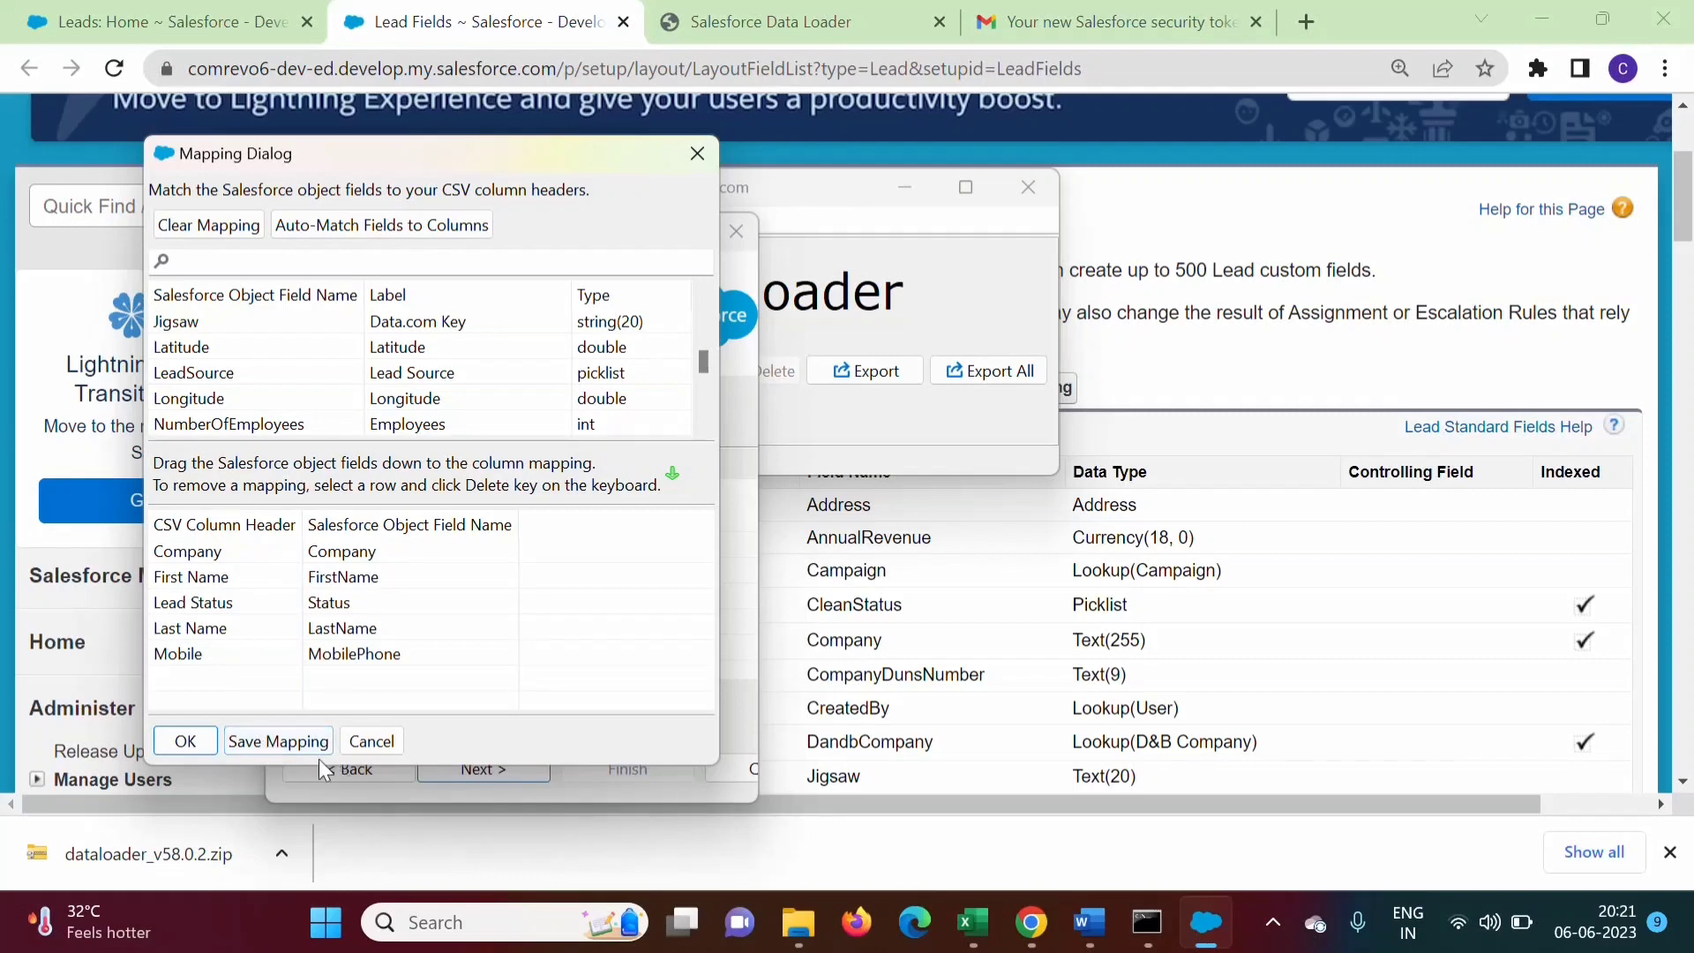
Save the five-column field mapping to the file leadsmapping2.sdl
left_click(284, 741)
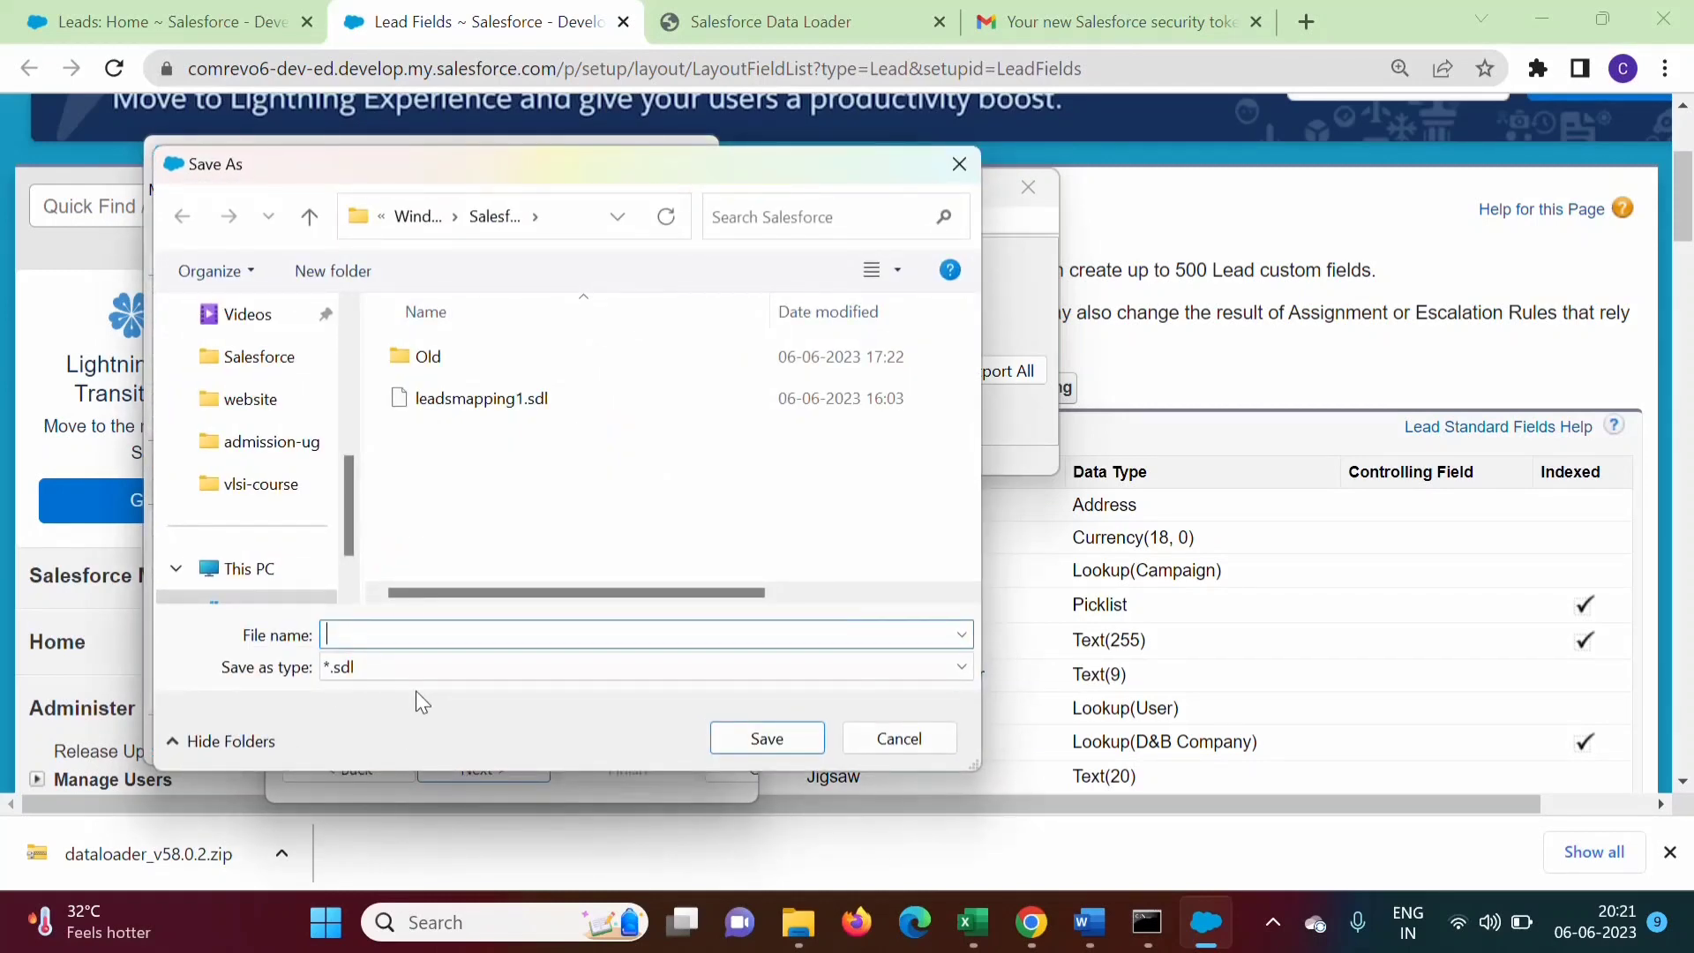
left_click(438, 403)
left_click(437, 637)
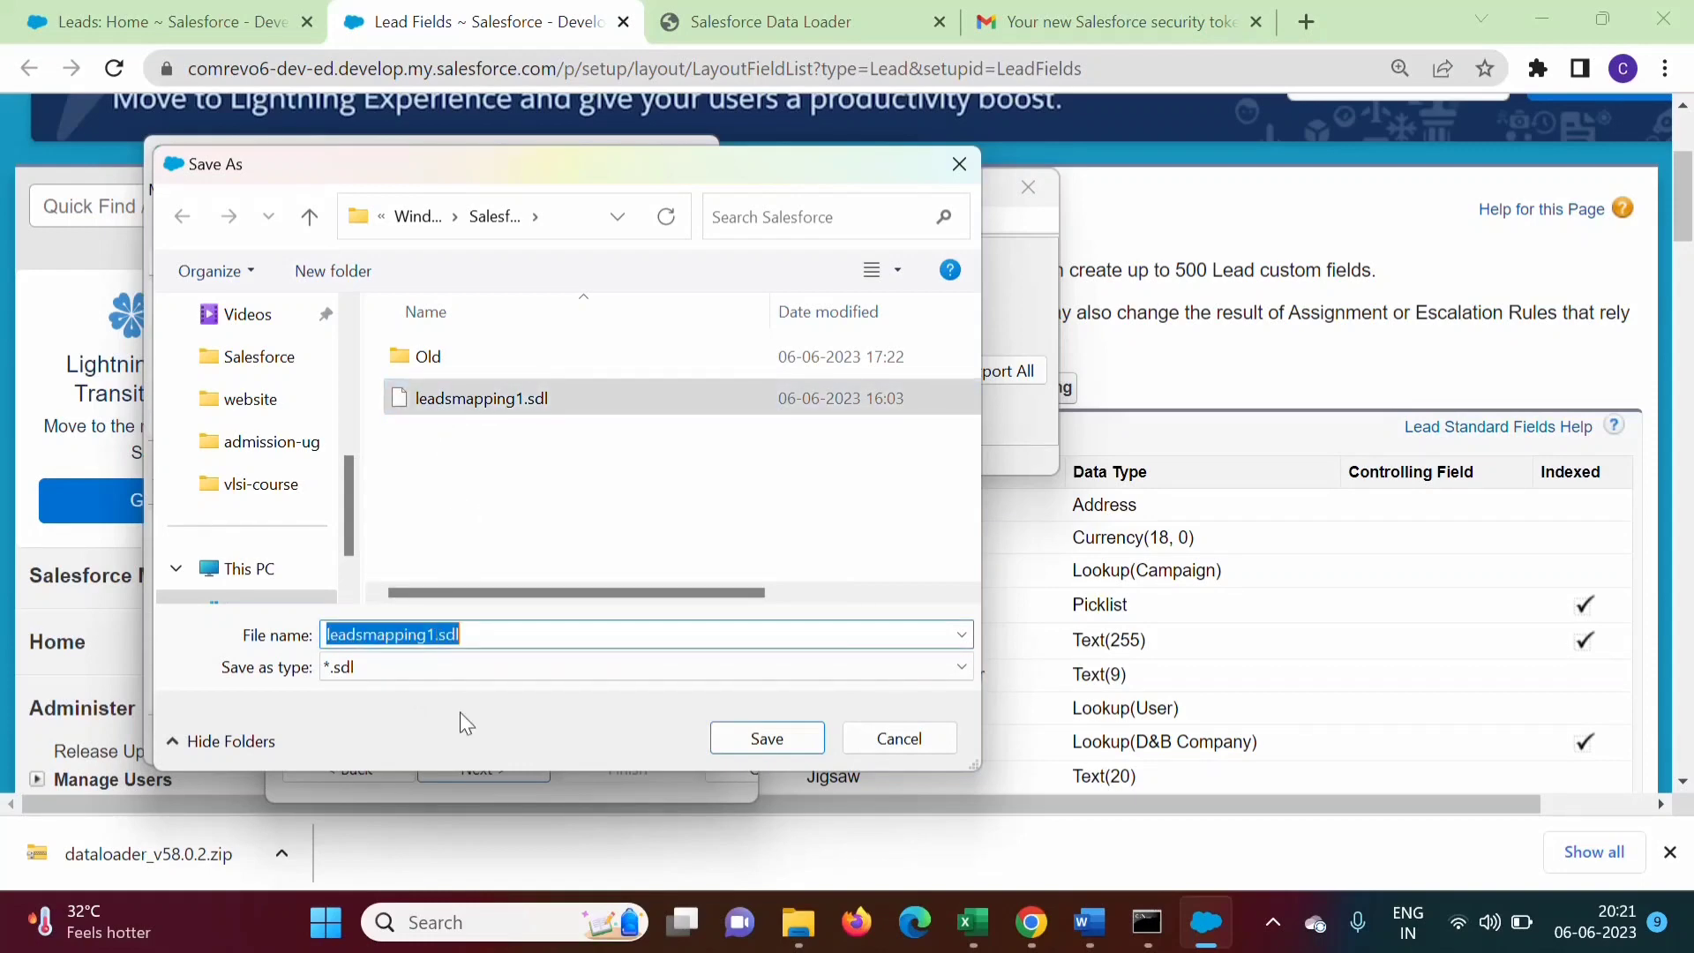
key("Home")
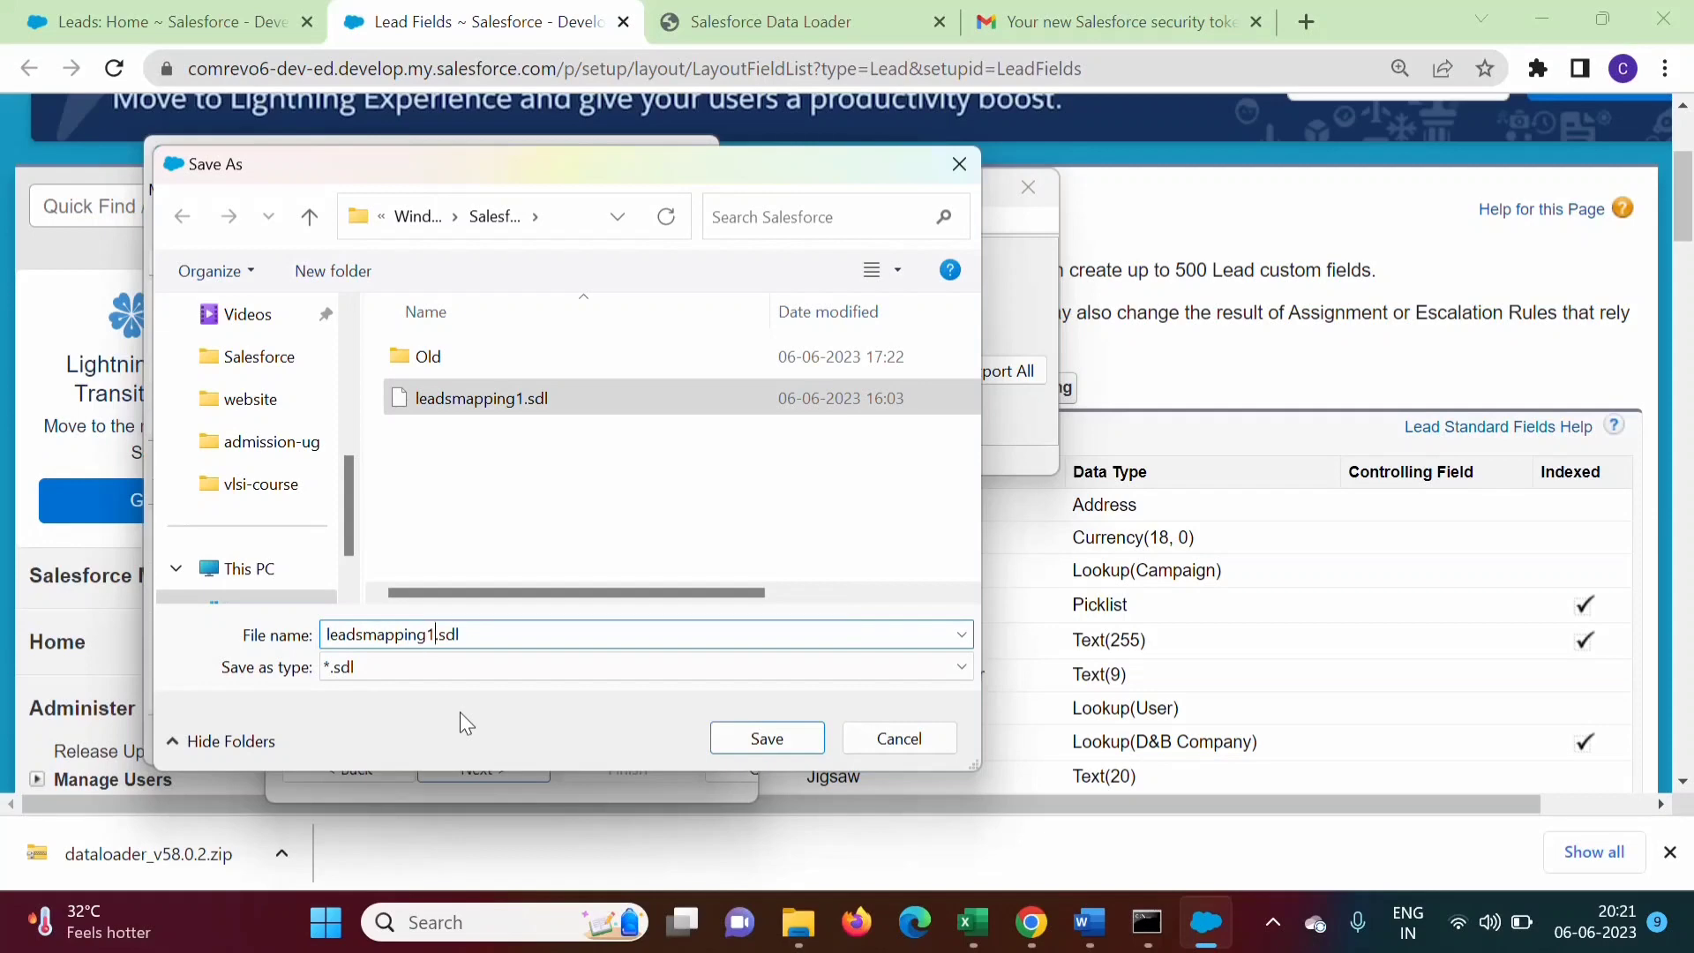
key("BackSpace")
type("2")
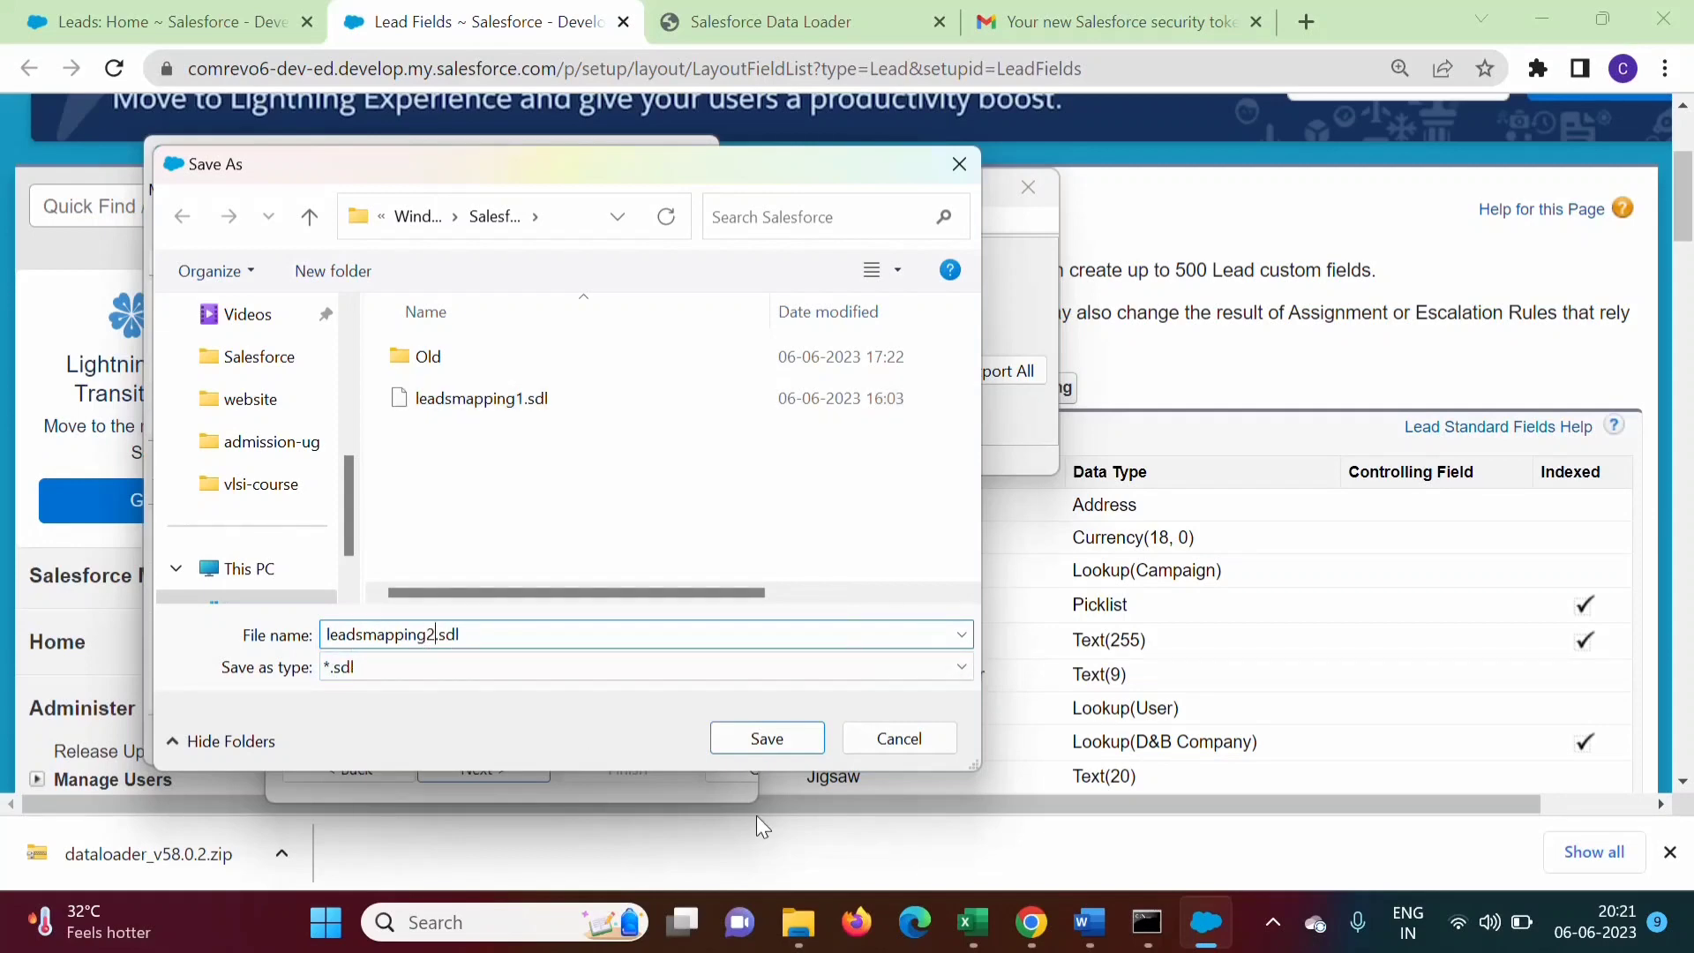
left_click(766, 739)
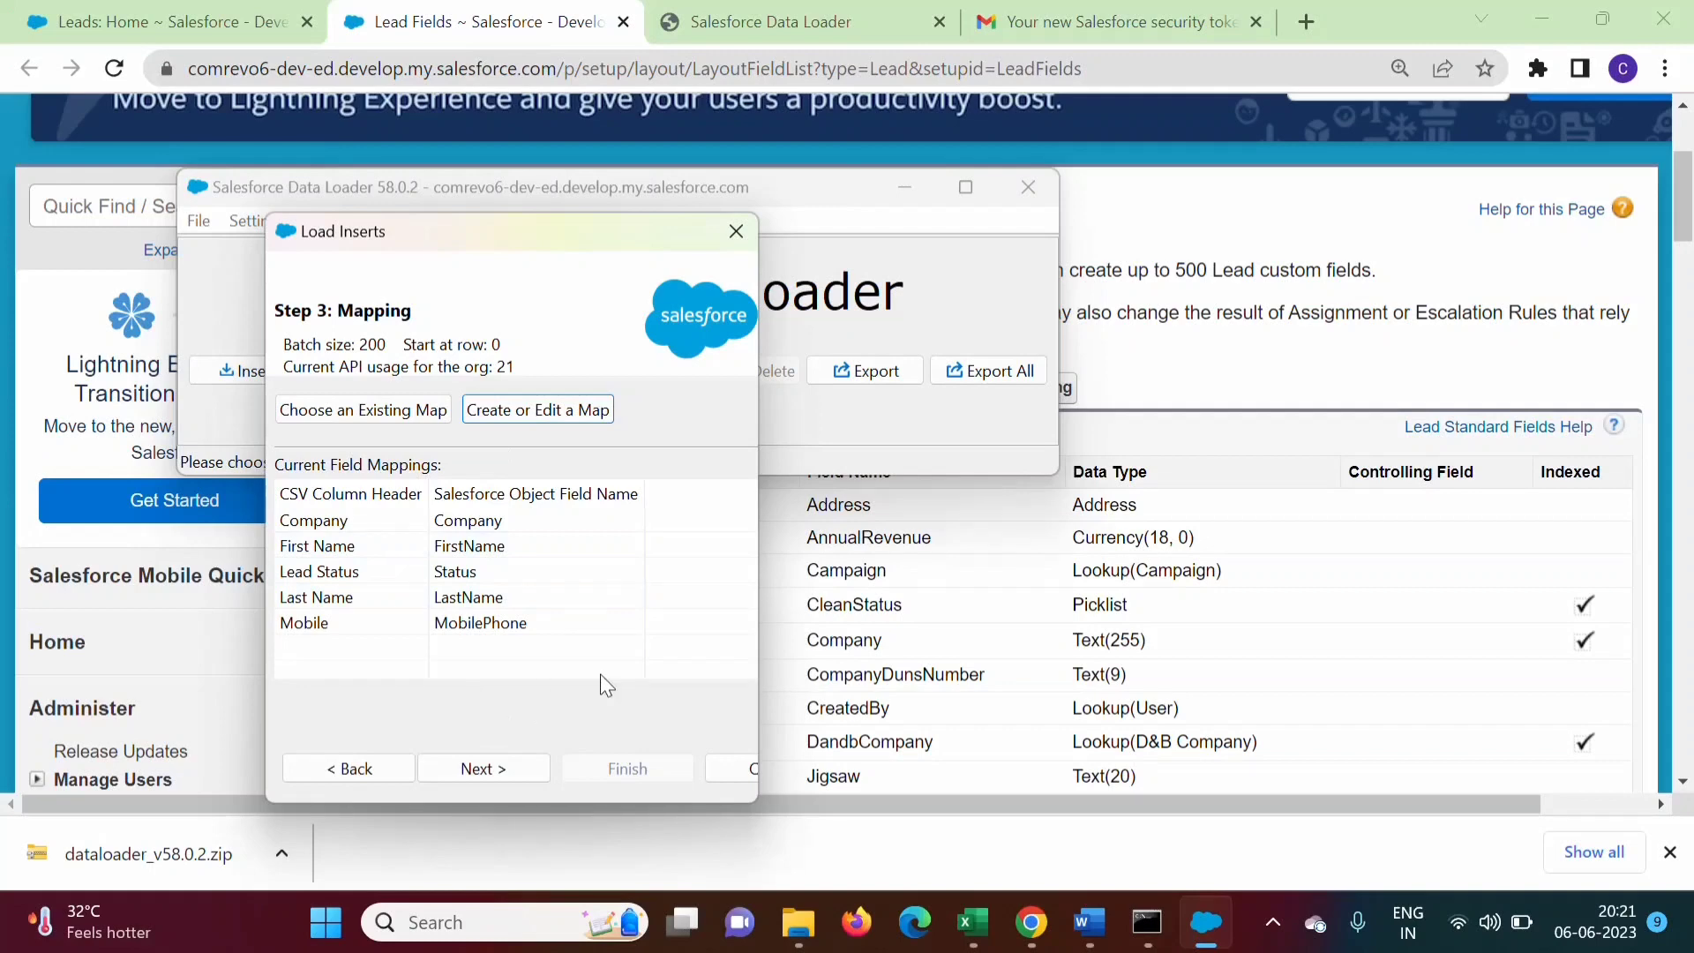
Set the Downloads folder as the output directory for the insert result files
left_click(482, 767)
left_click_drag(761, 618, 953, 631)
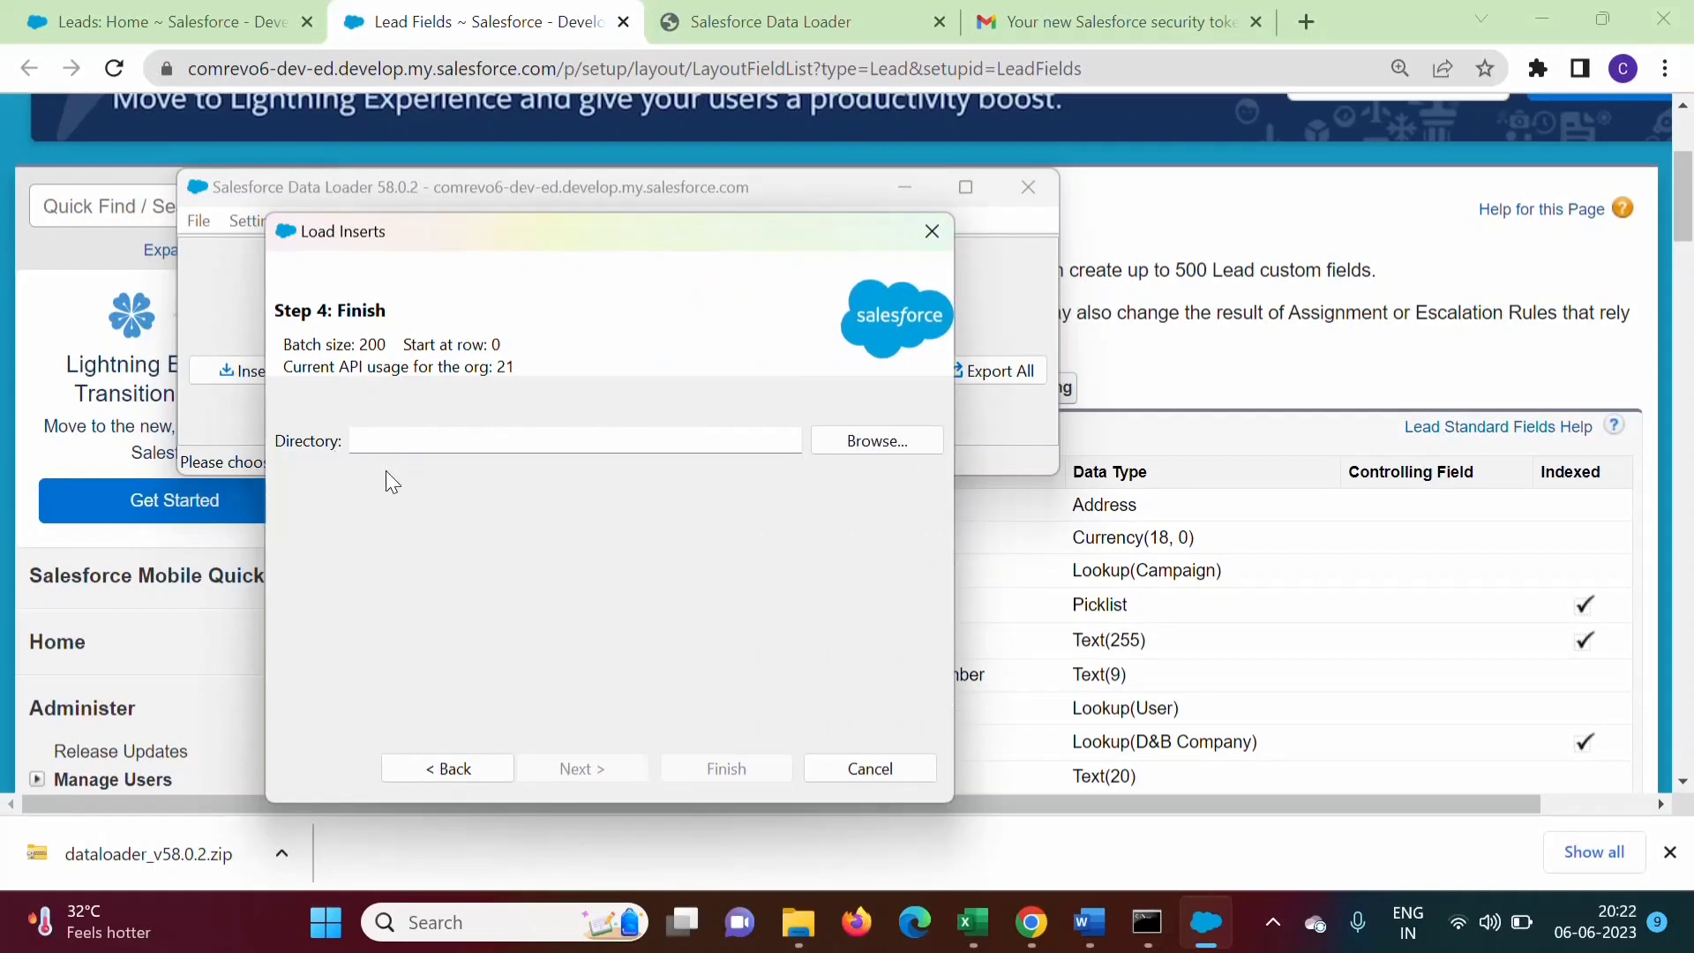
left_click(870, 442)
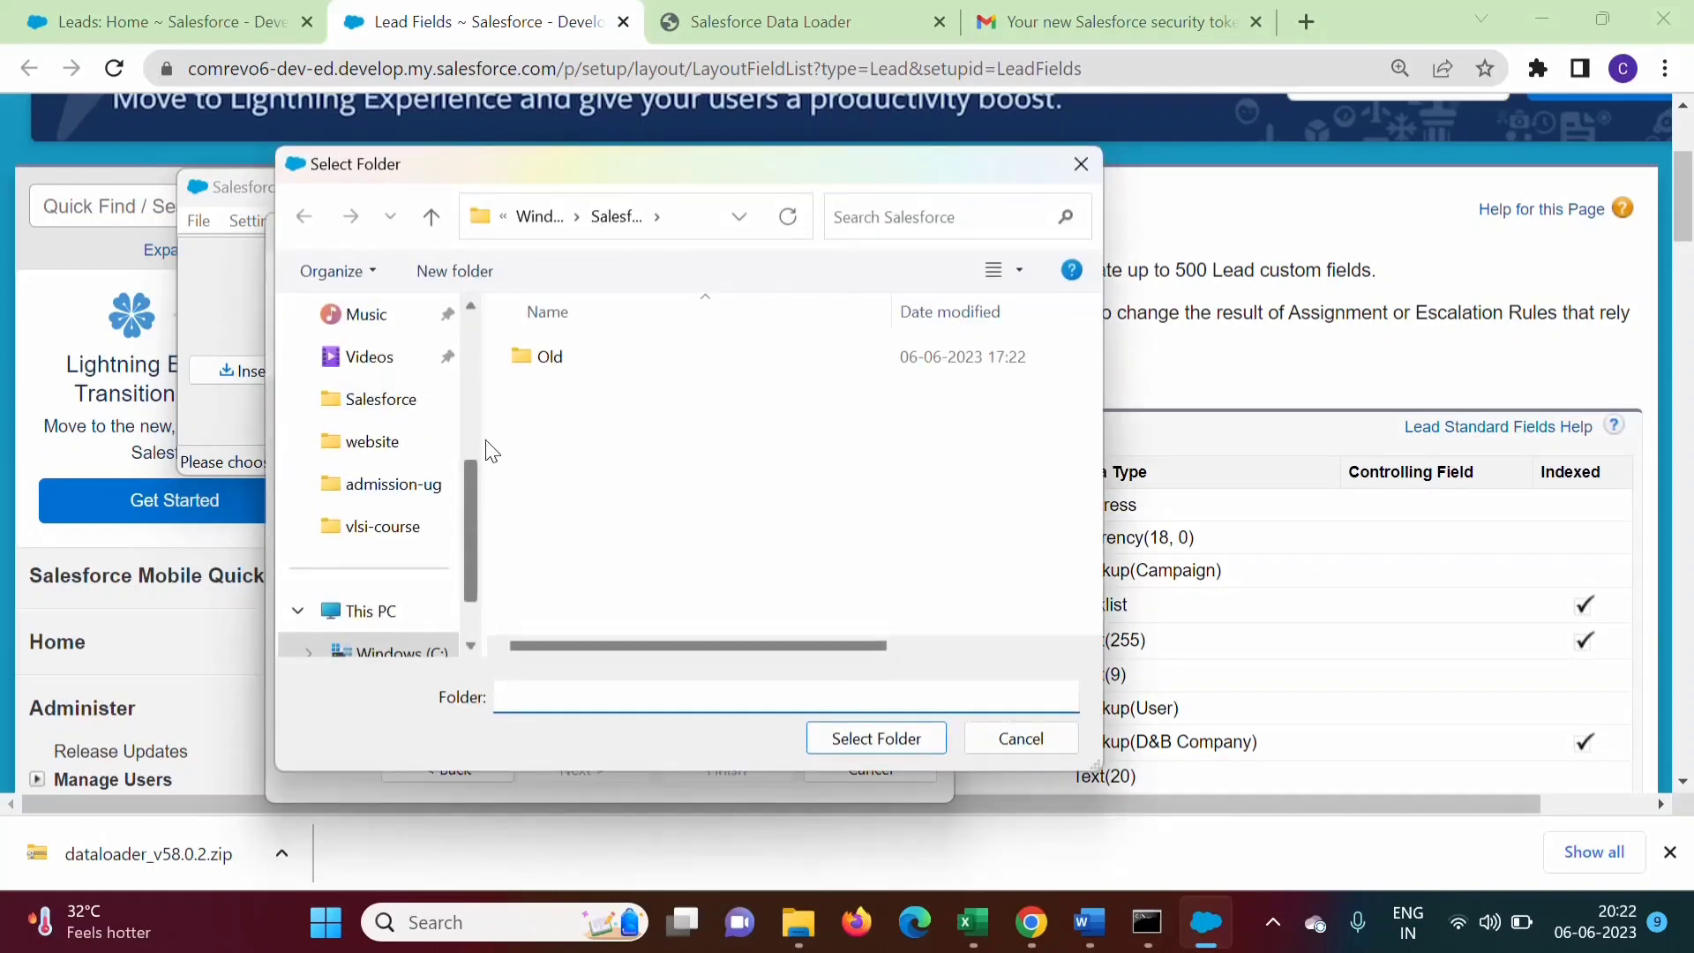
left_click_drag(473, 502, 481, 385)
left_click(385, 401)
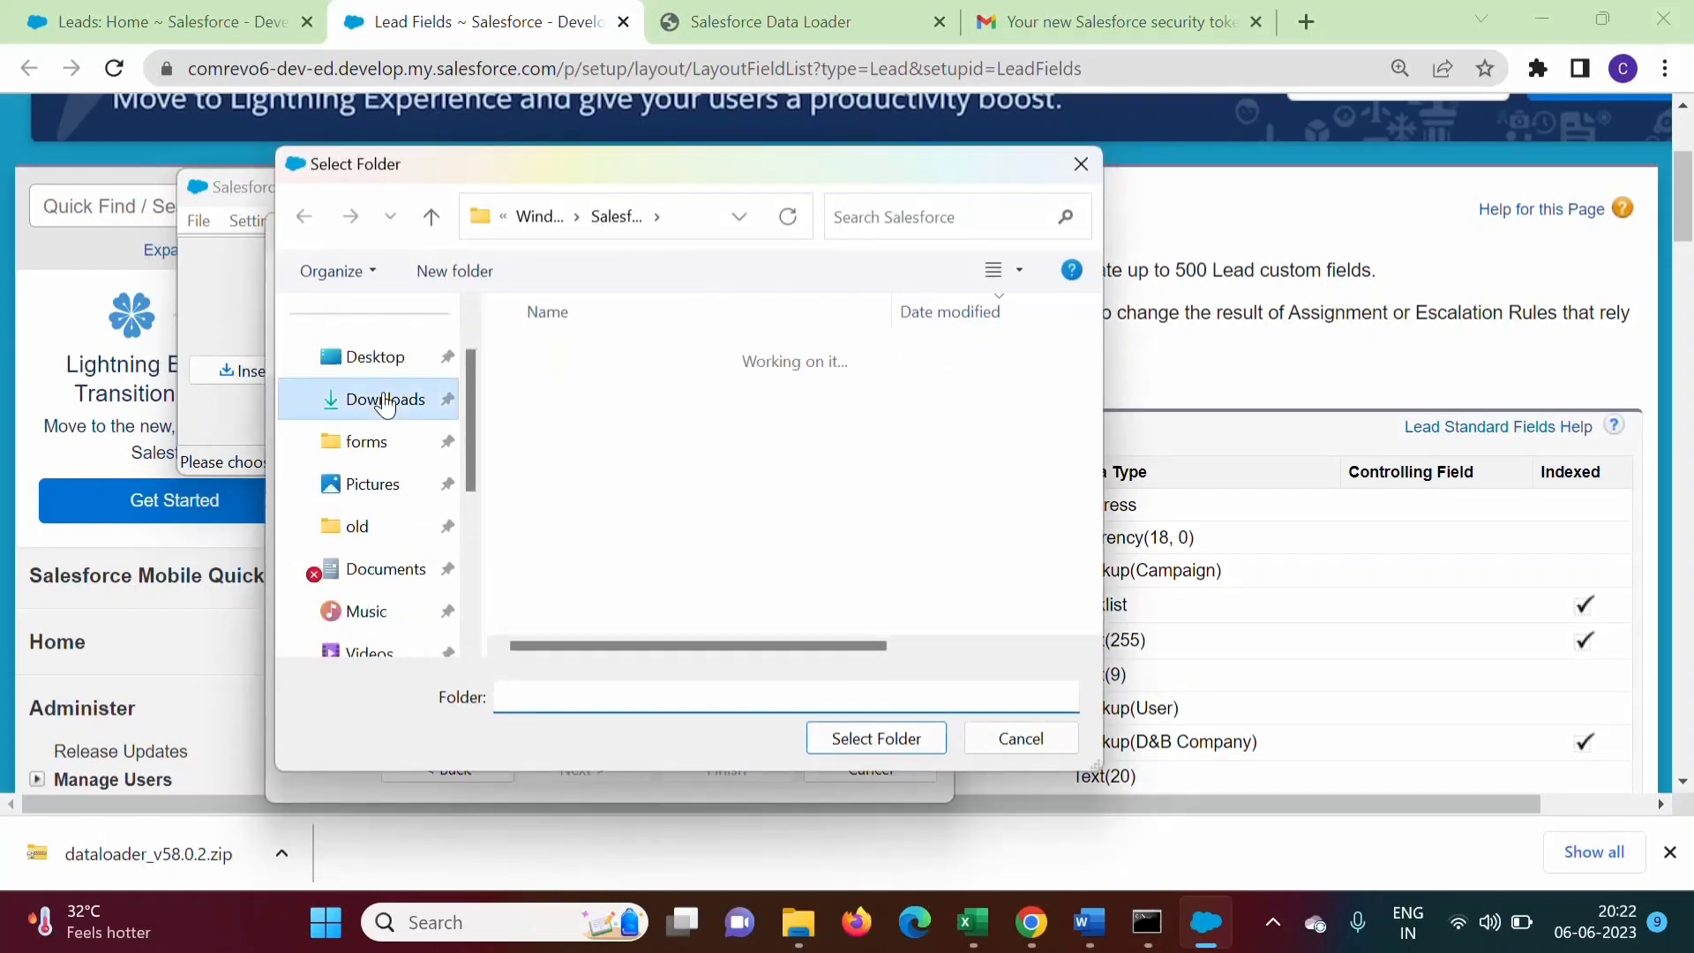
left_click(871, 741)
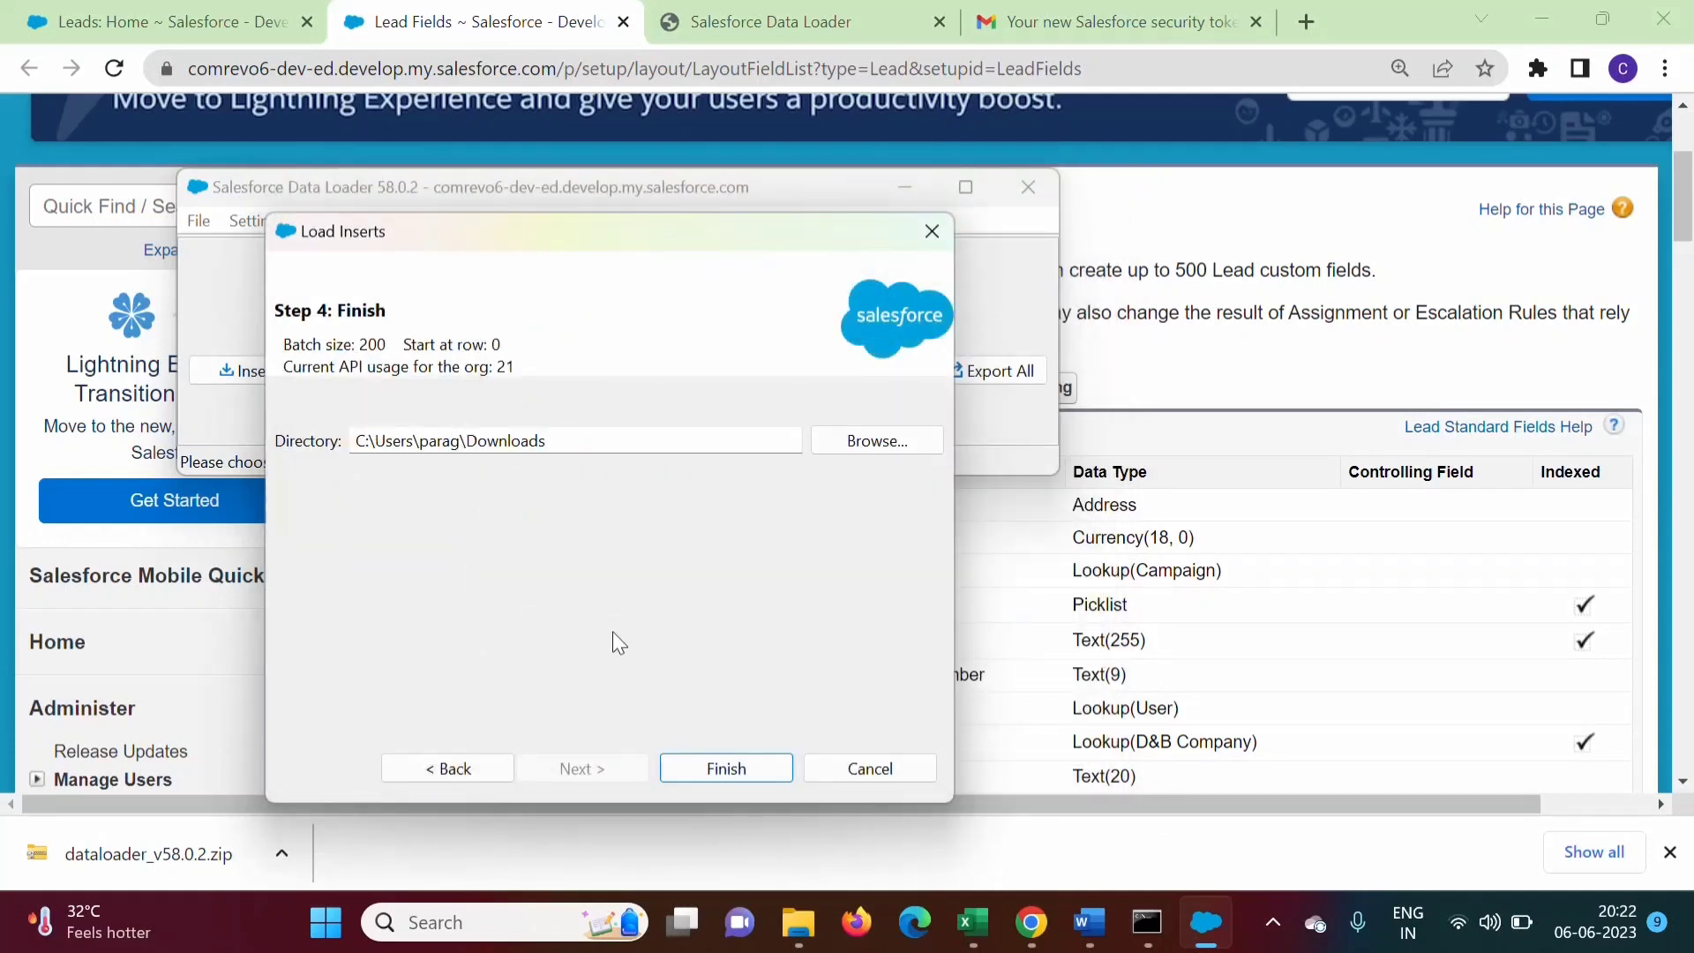
Run the insert of the four leads, confirm the warning, and dismiss the 4-success summary
left_click(757, 766)
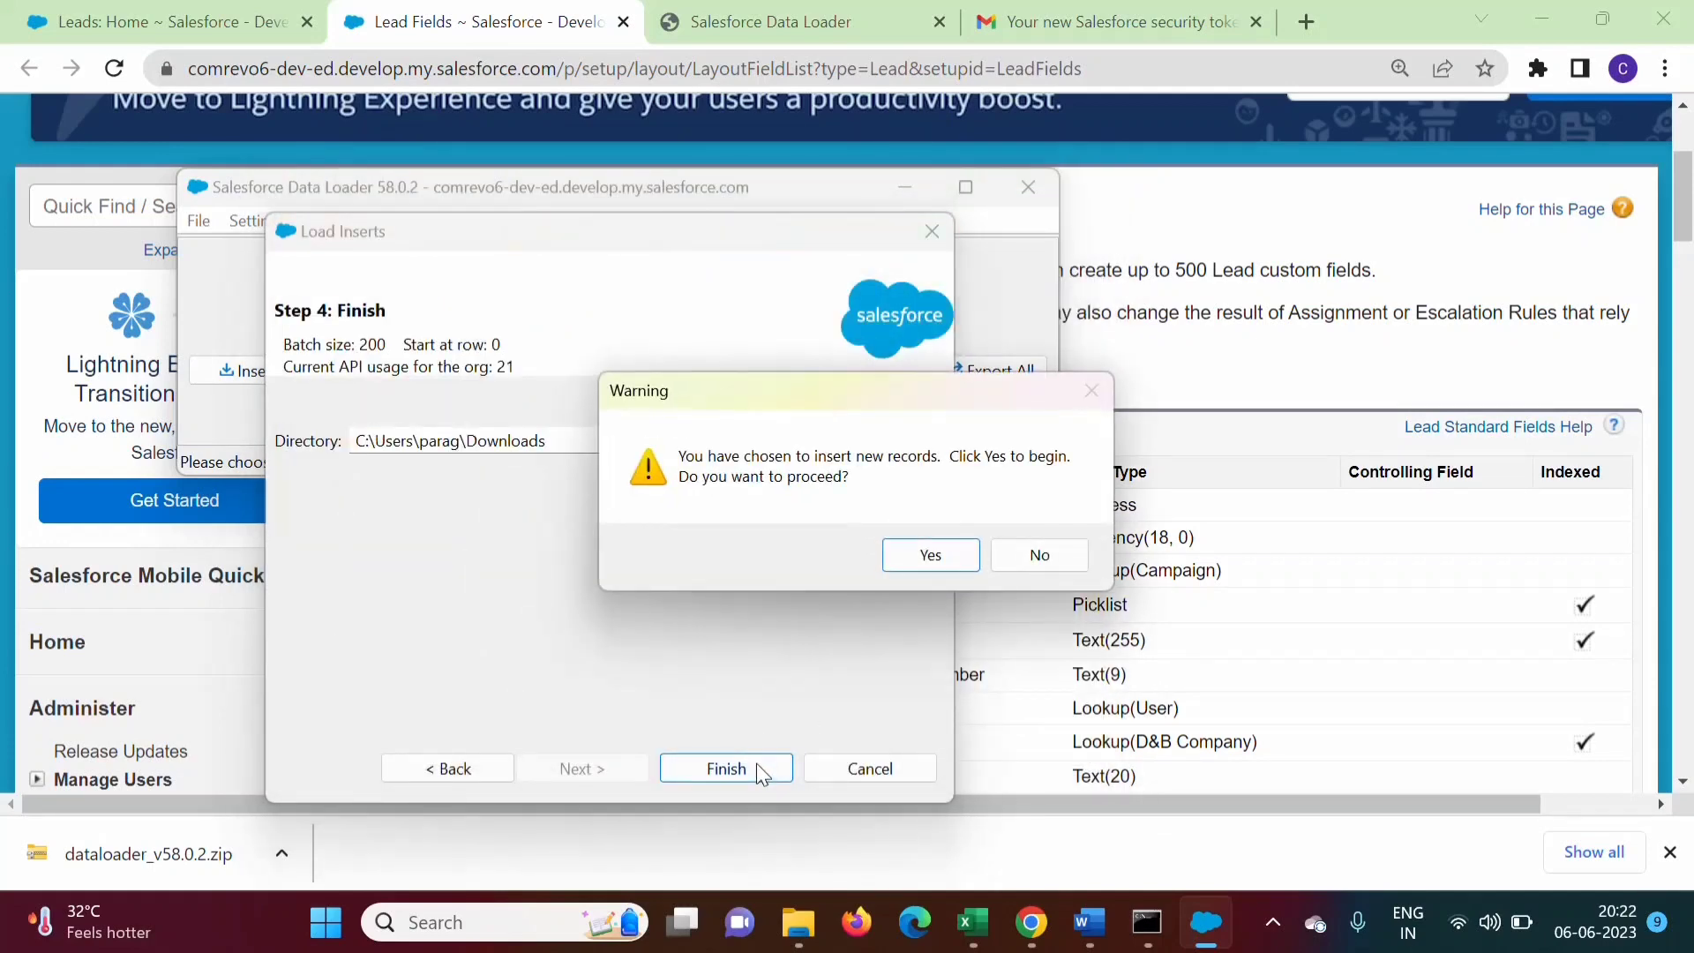
left_click(913, 559)
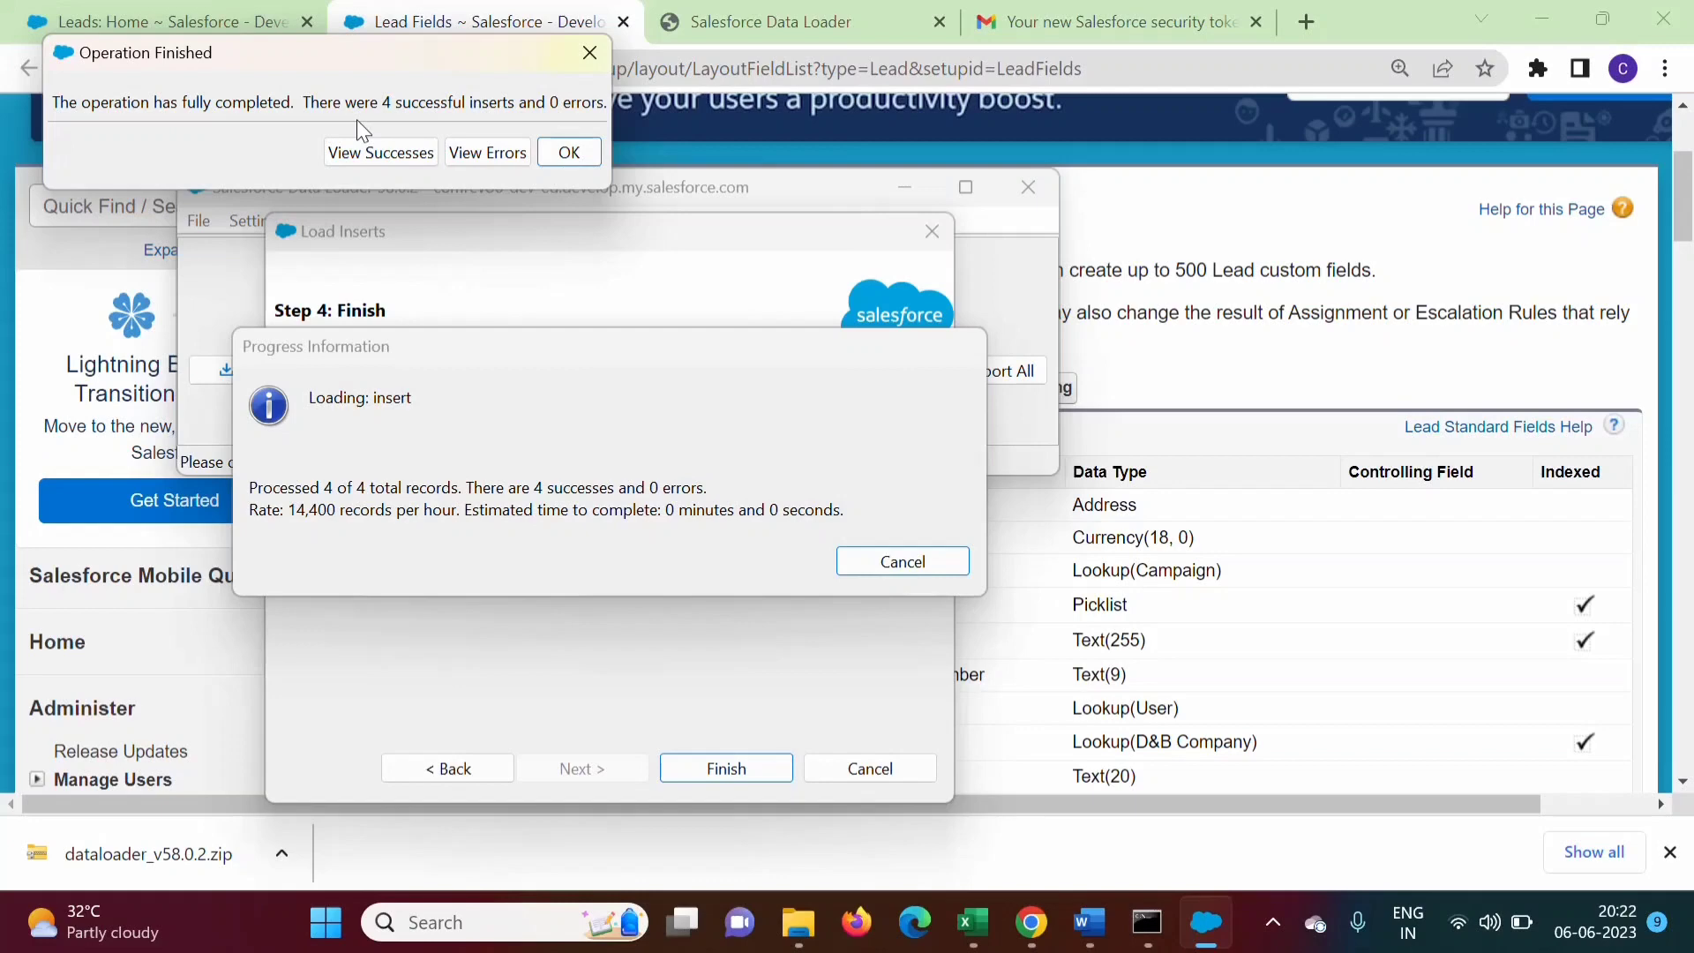
left_click(570, 153)
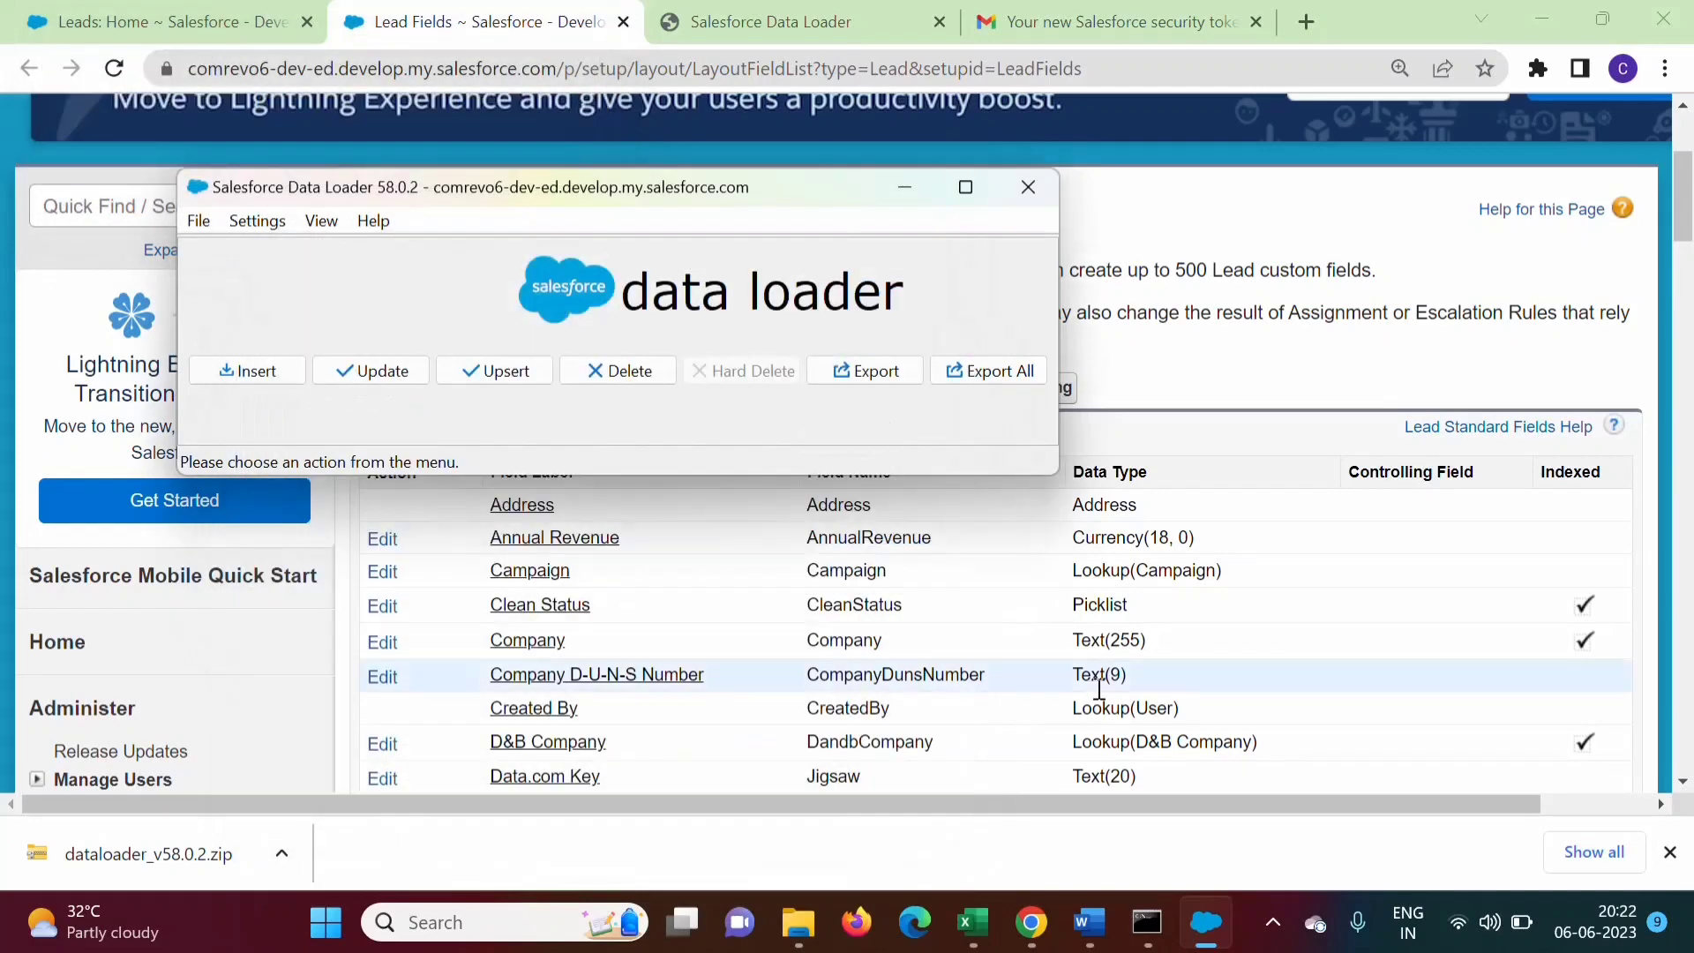
mouse_move(806, 931)
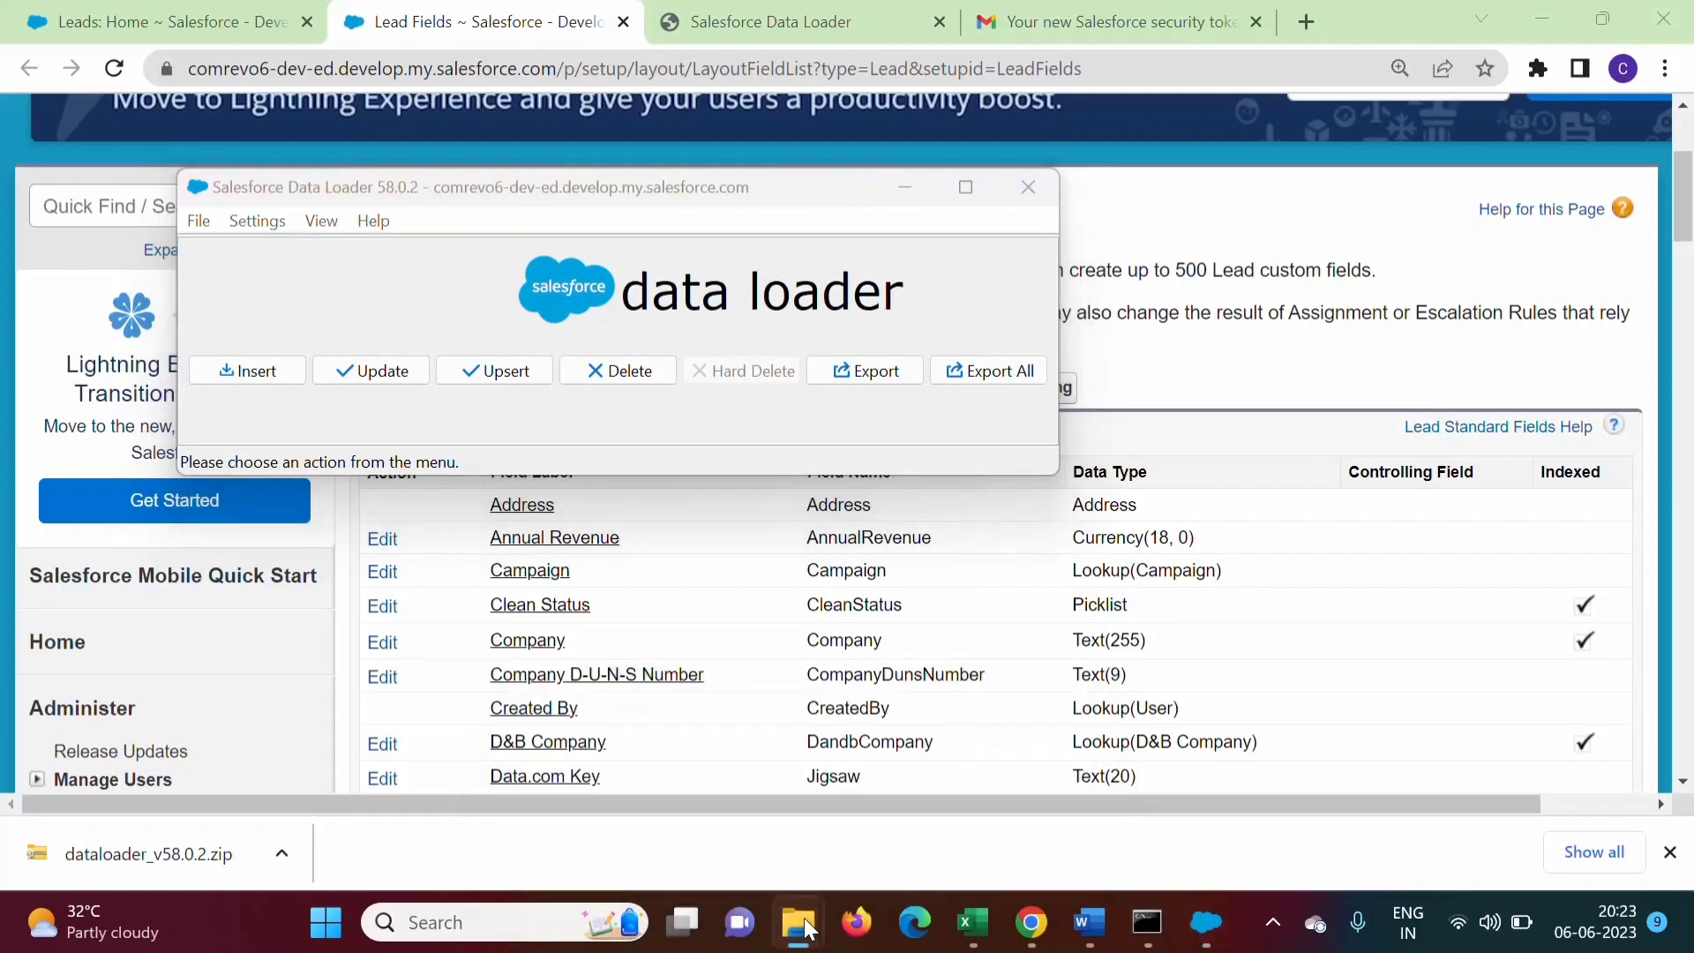
right_click(806, 926)
Open the success CSV from Downloads and widen column A to read the four new Lead IDs
left_click(716, 765)
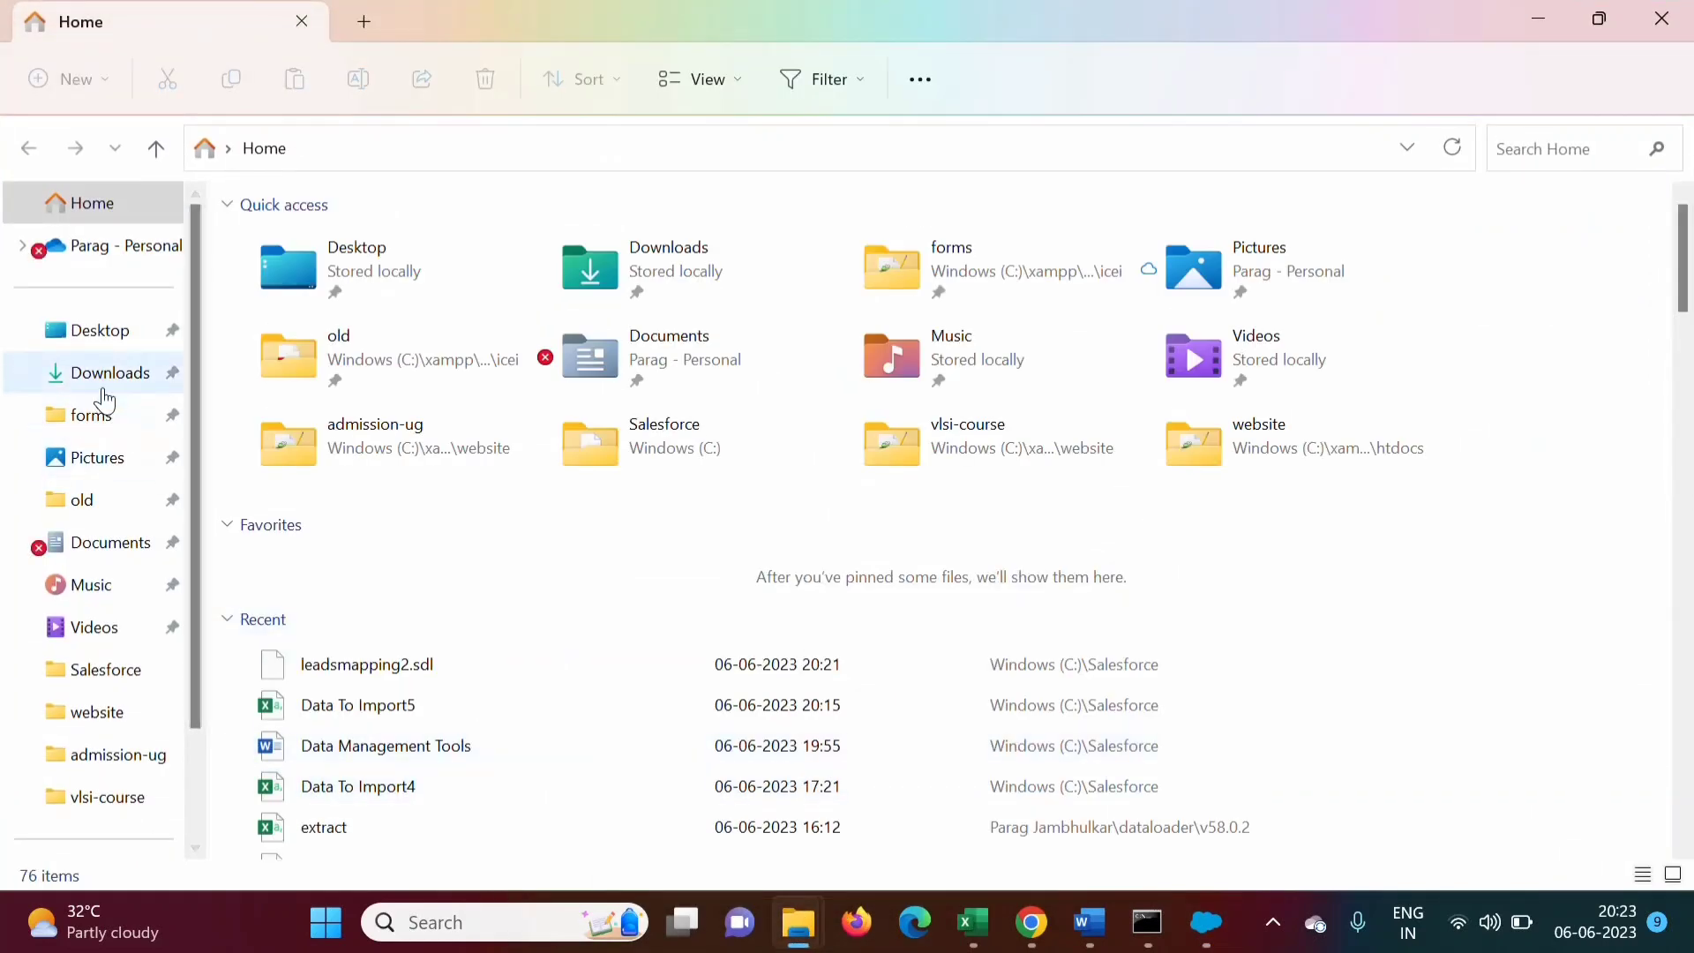
left_click(102, 375)
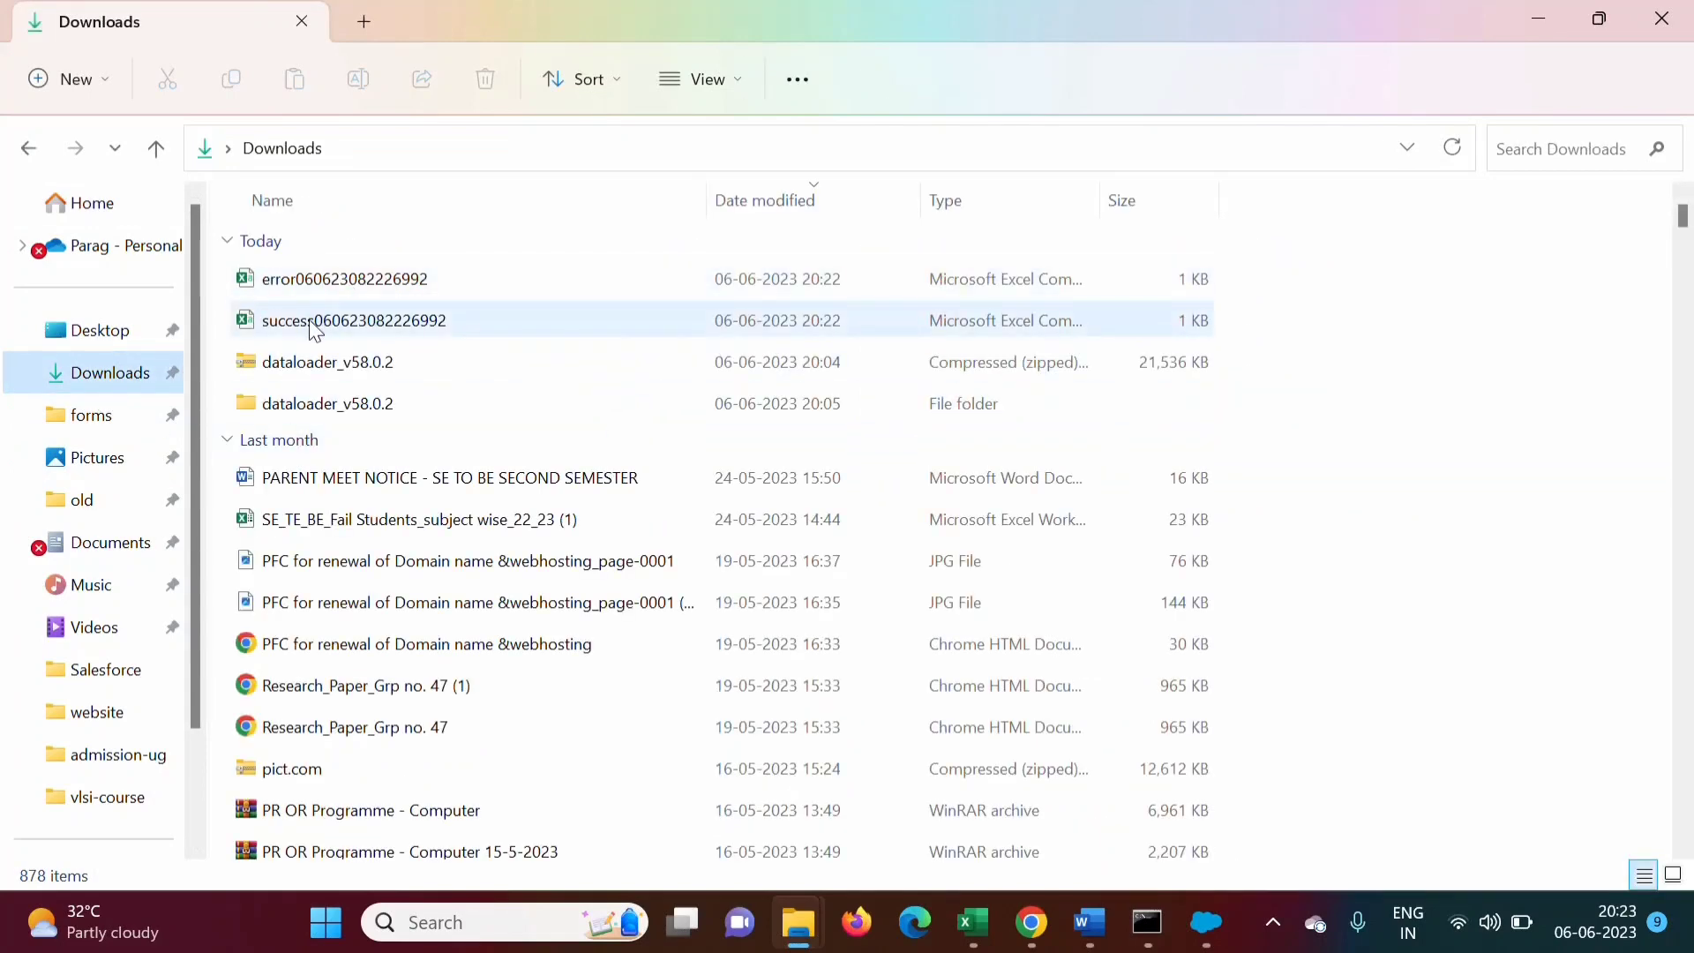
double_click(313, 319)
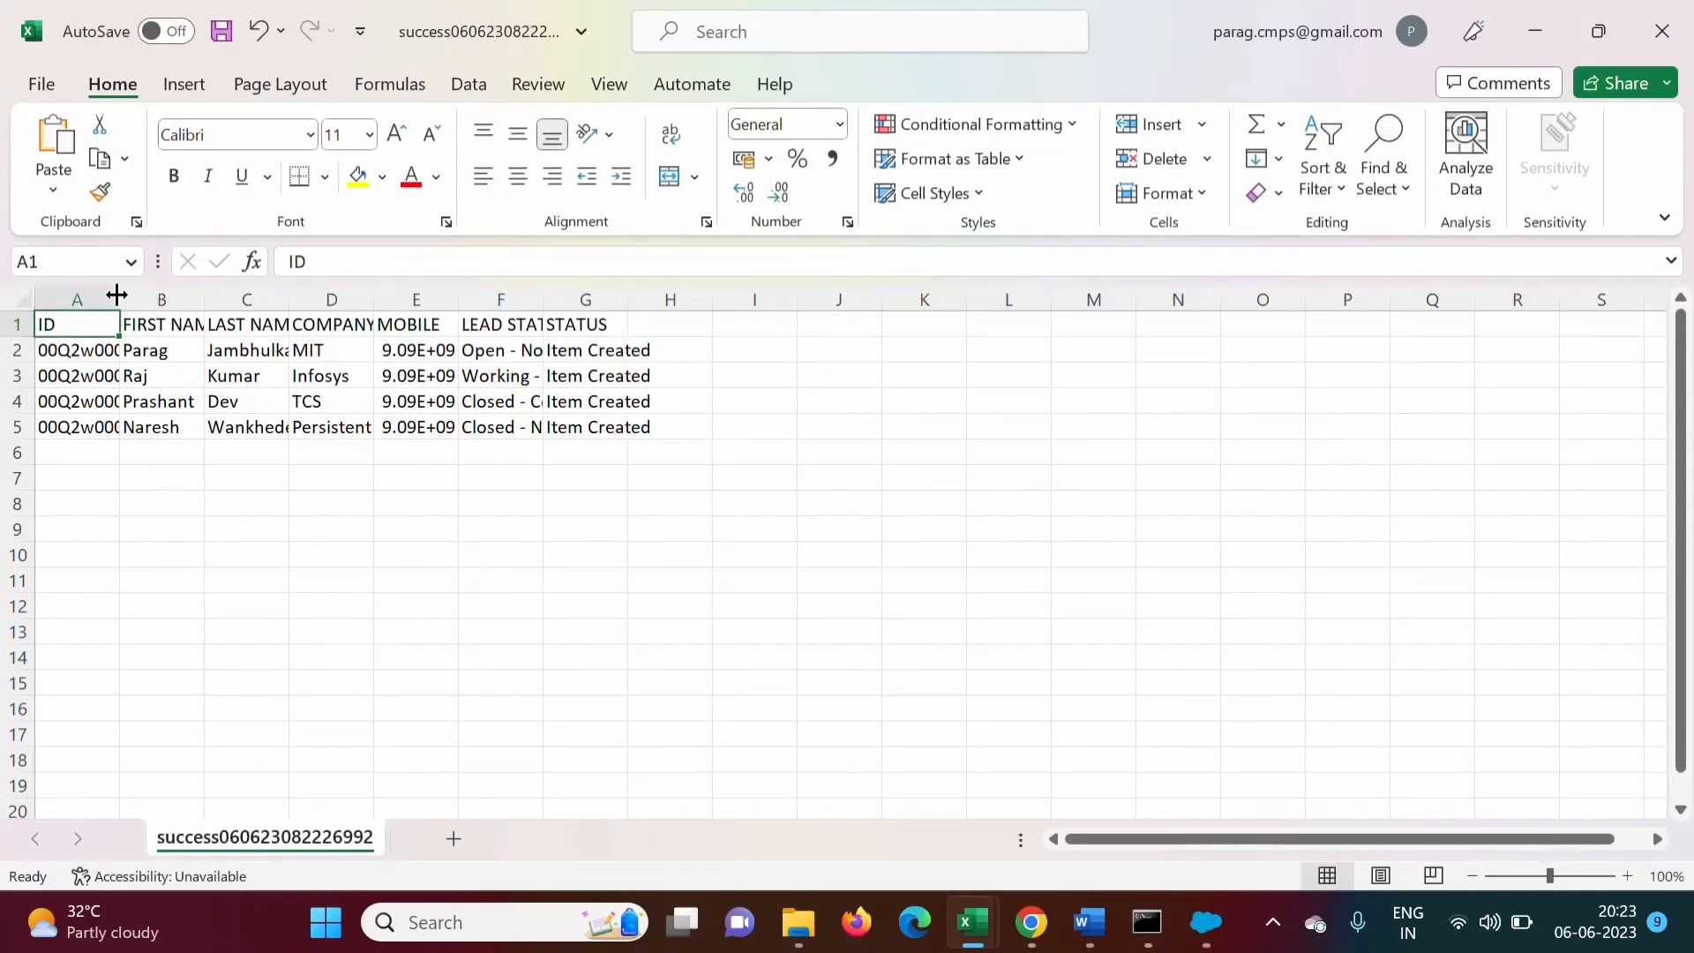
left_click_drag(116, 295, 199, 295)
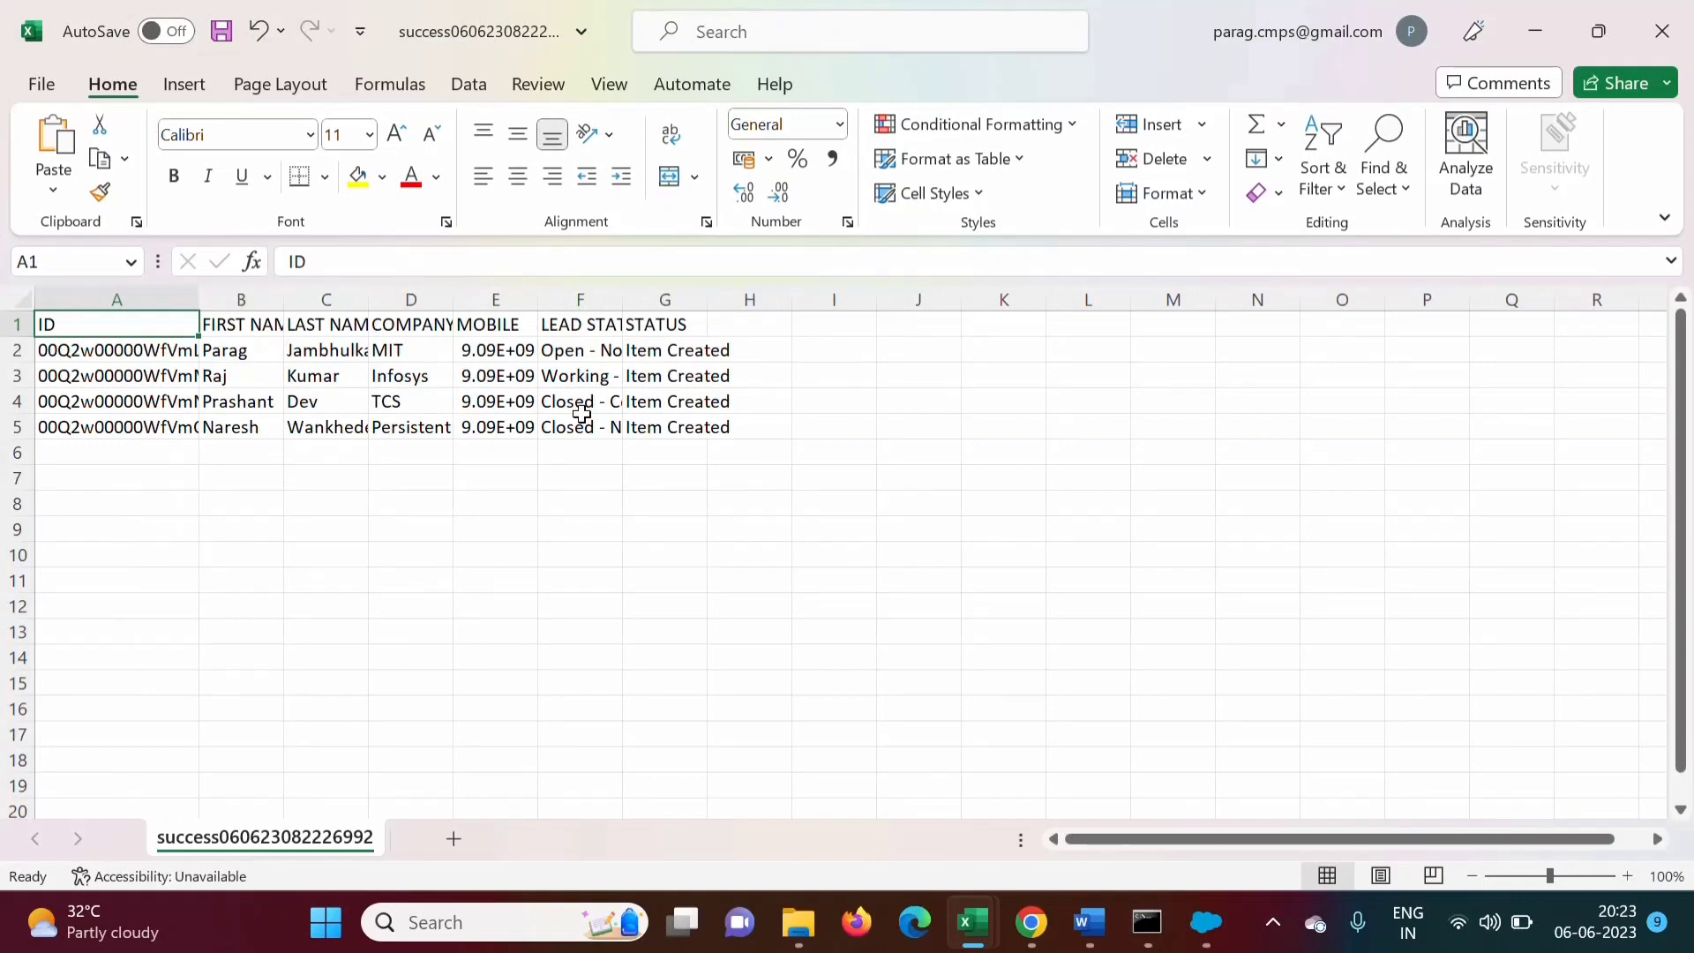
left_click(666, 300)
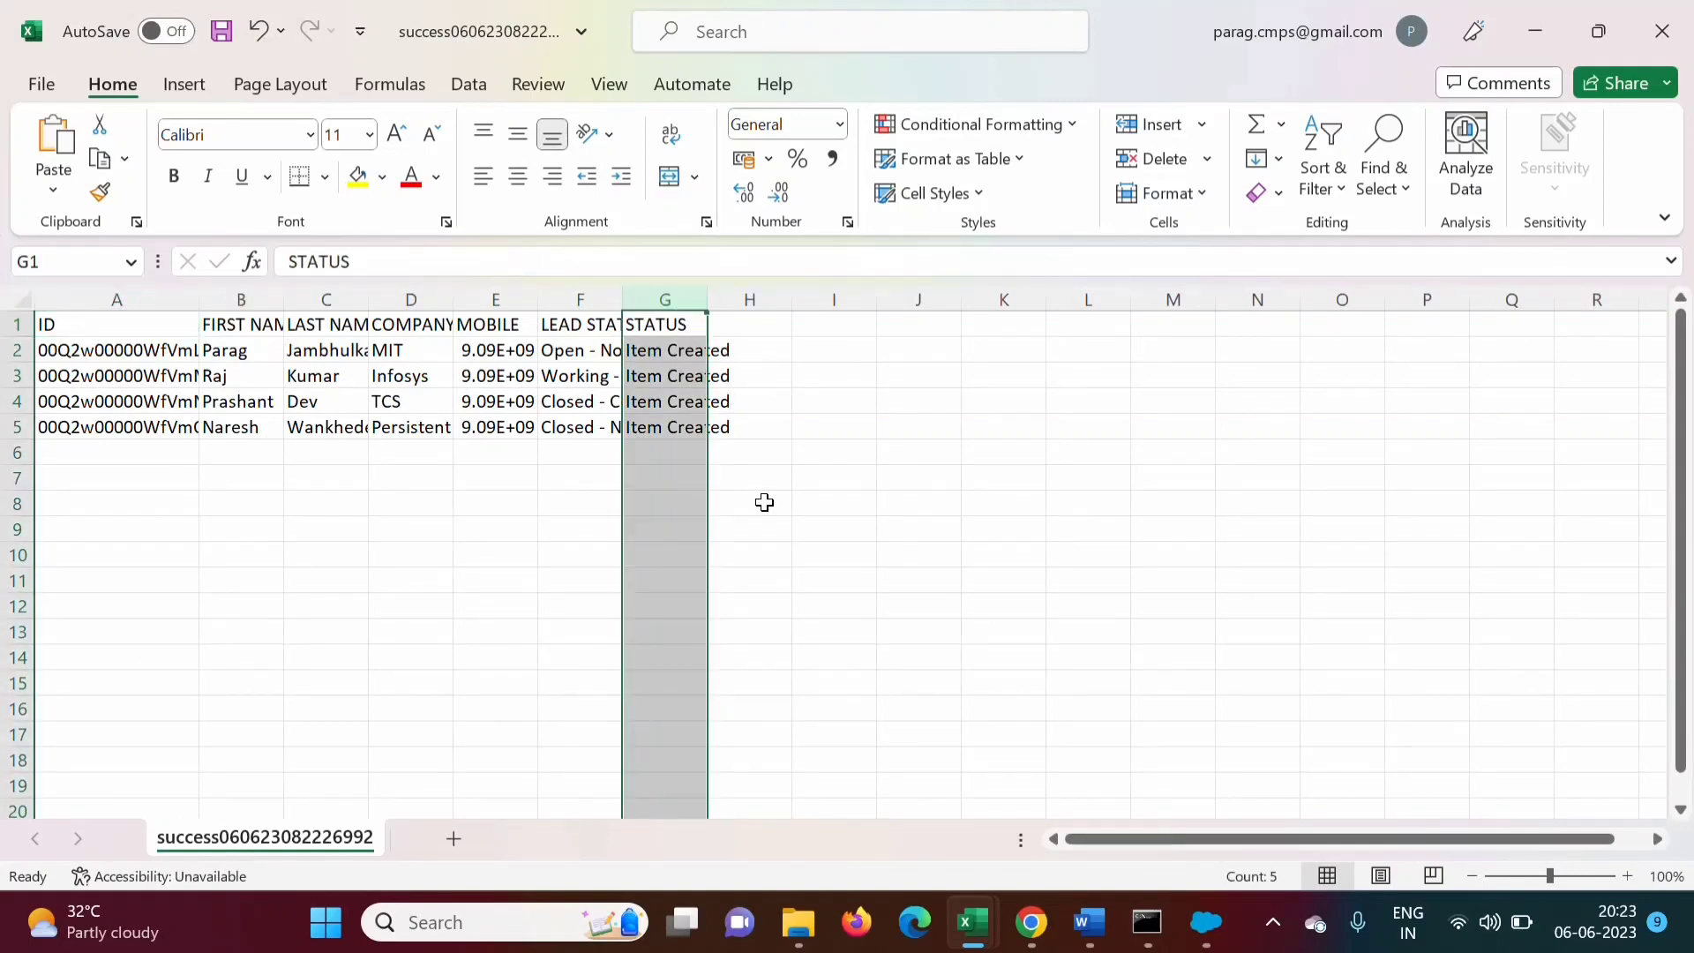
Close the success workbook without saving, minimize Excel, and select the error results file
left_click(1663, 31)
left_click(890, 494)
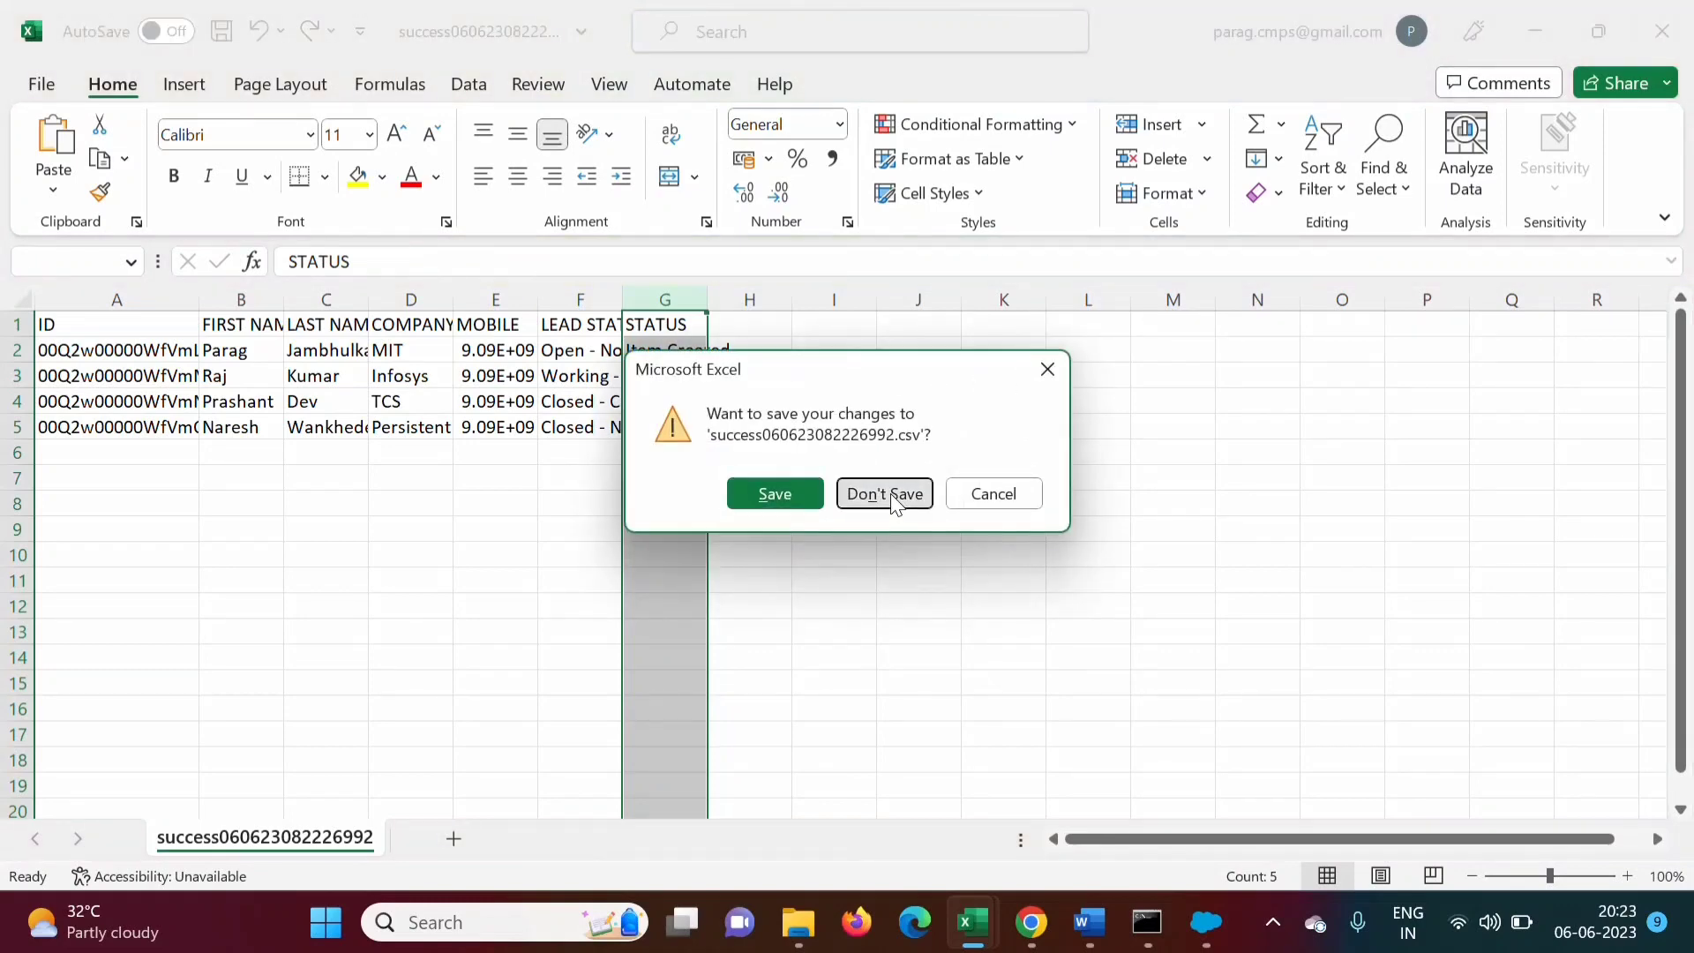
left_click(1535, 31)
left_click(413, 274)
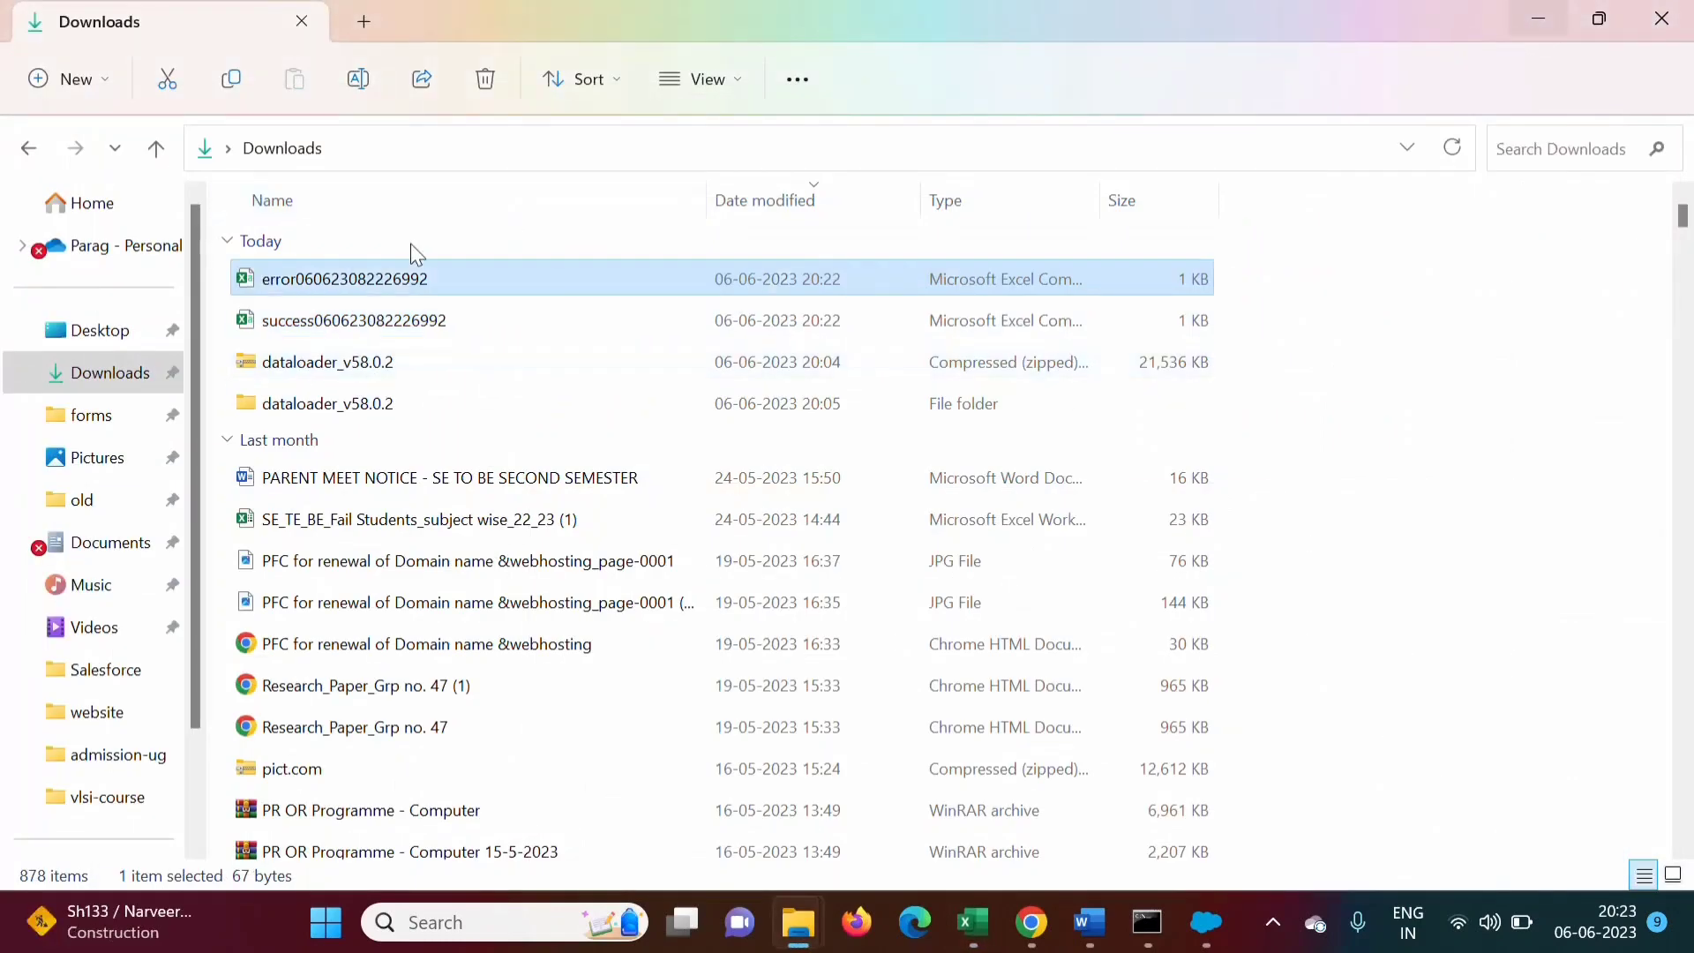
Confirm the error CSV has only headers and no failed rows, then return to the Salesforce Leads home page
double_click(368, 277)
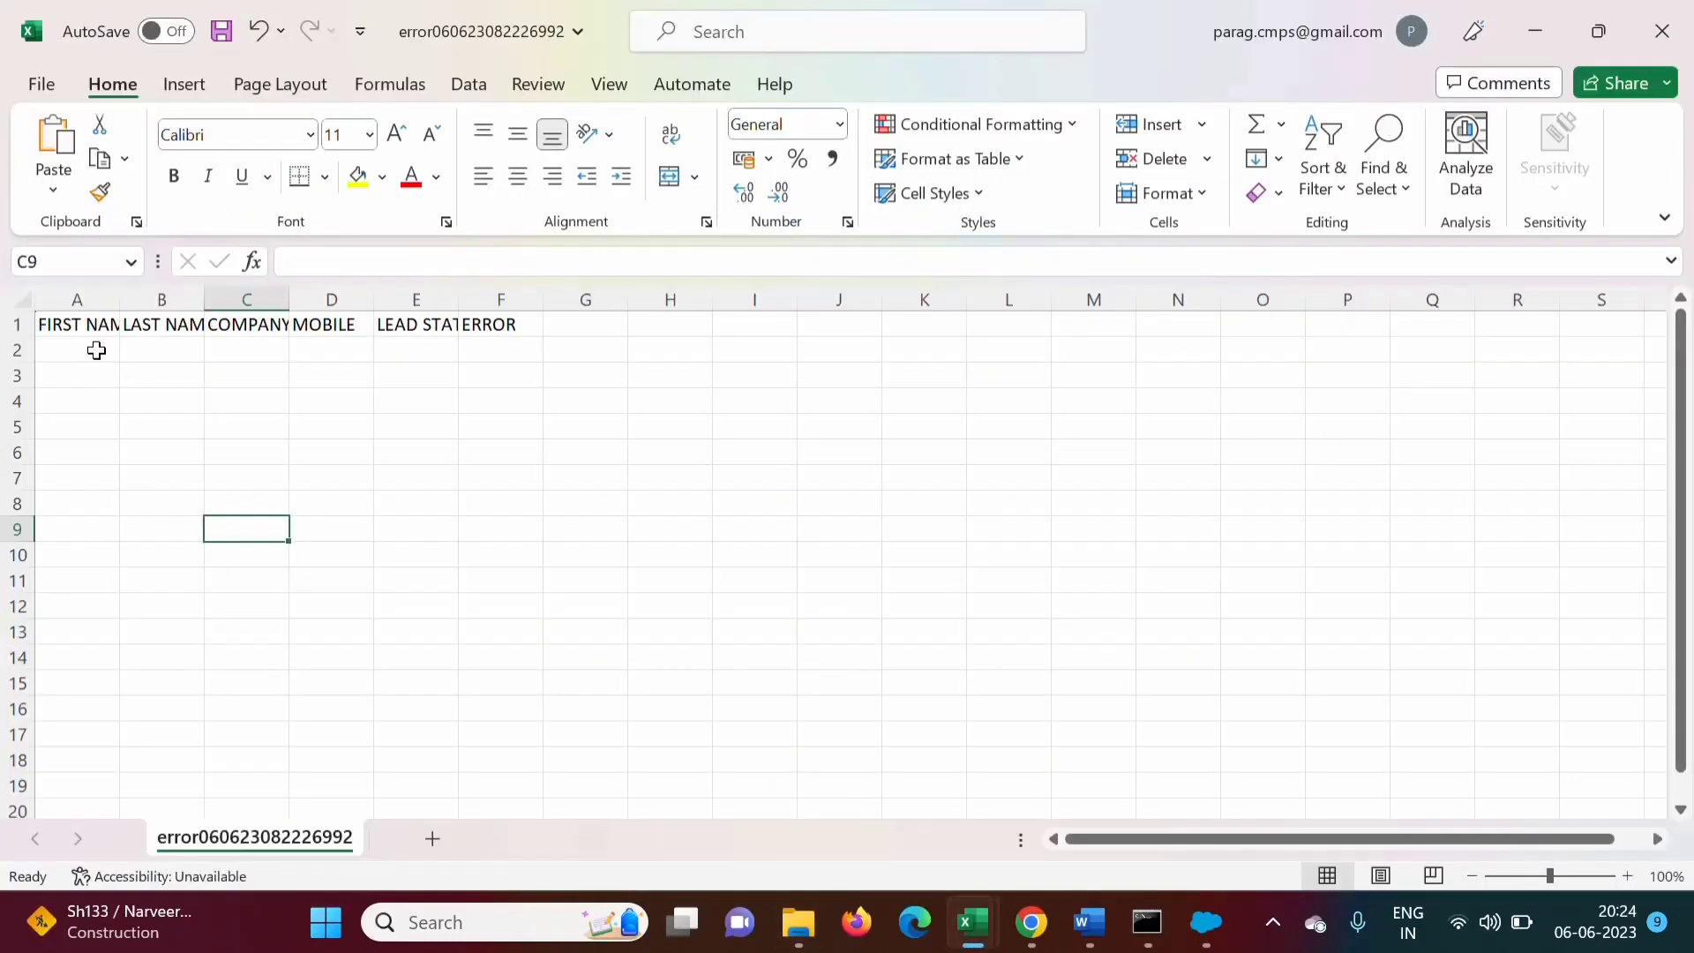
left_click_drag(91, 348, 493, 390)
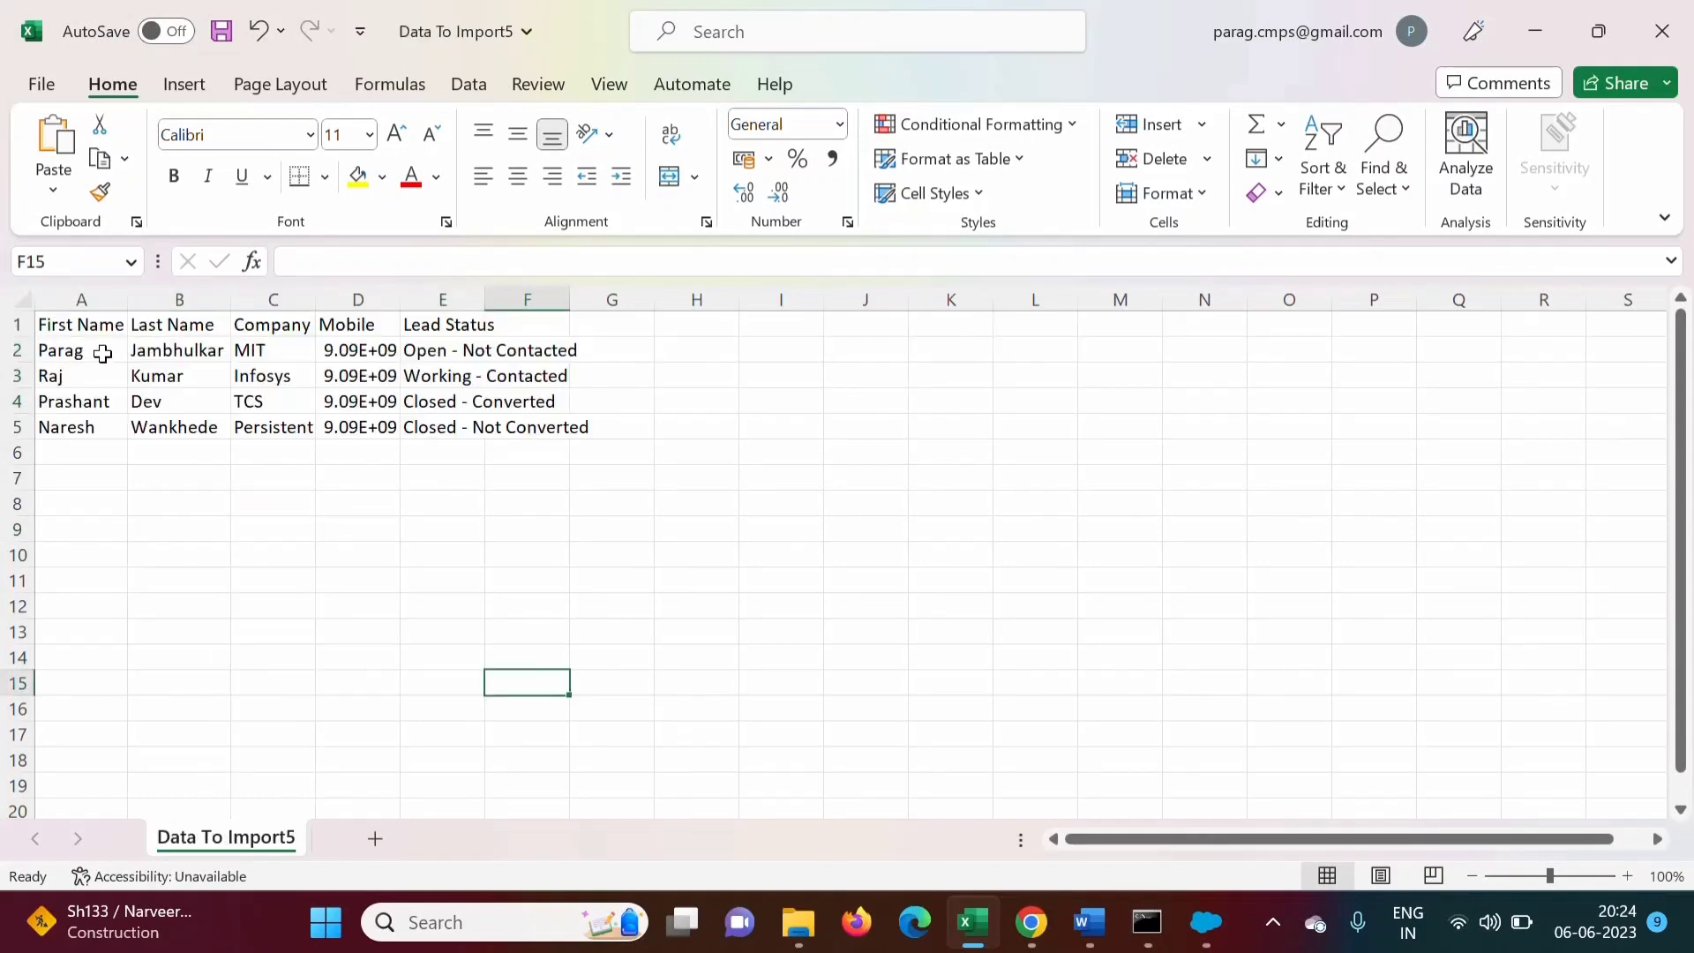
left_click_drag(102, 354, 530, 422)
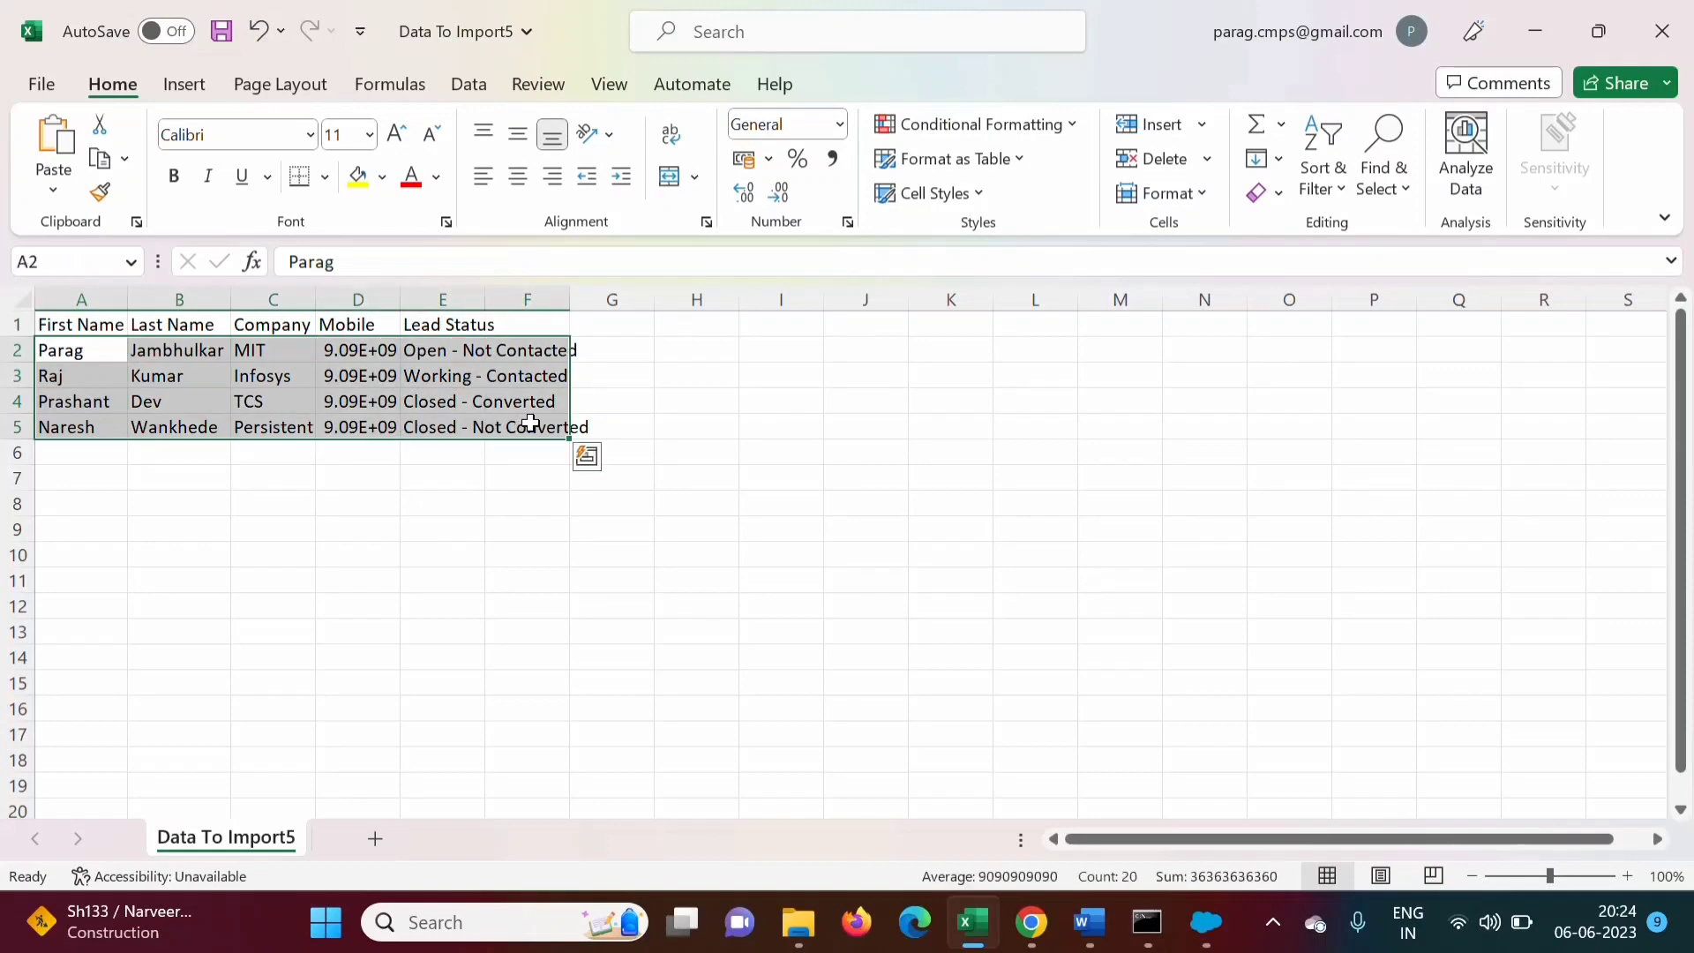
left_click(1031, 922)
left_click(140, 10)
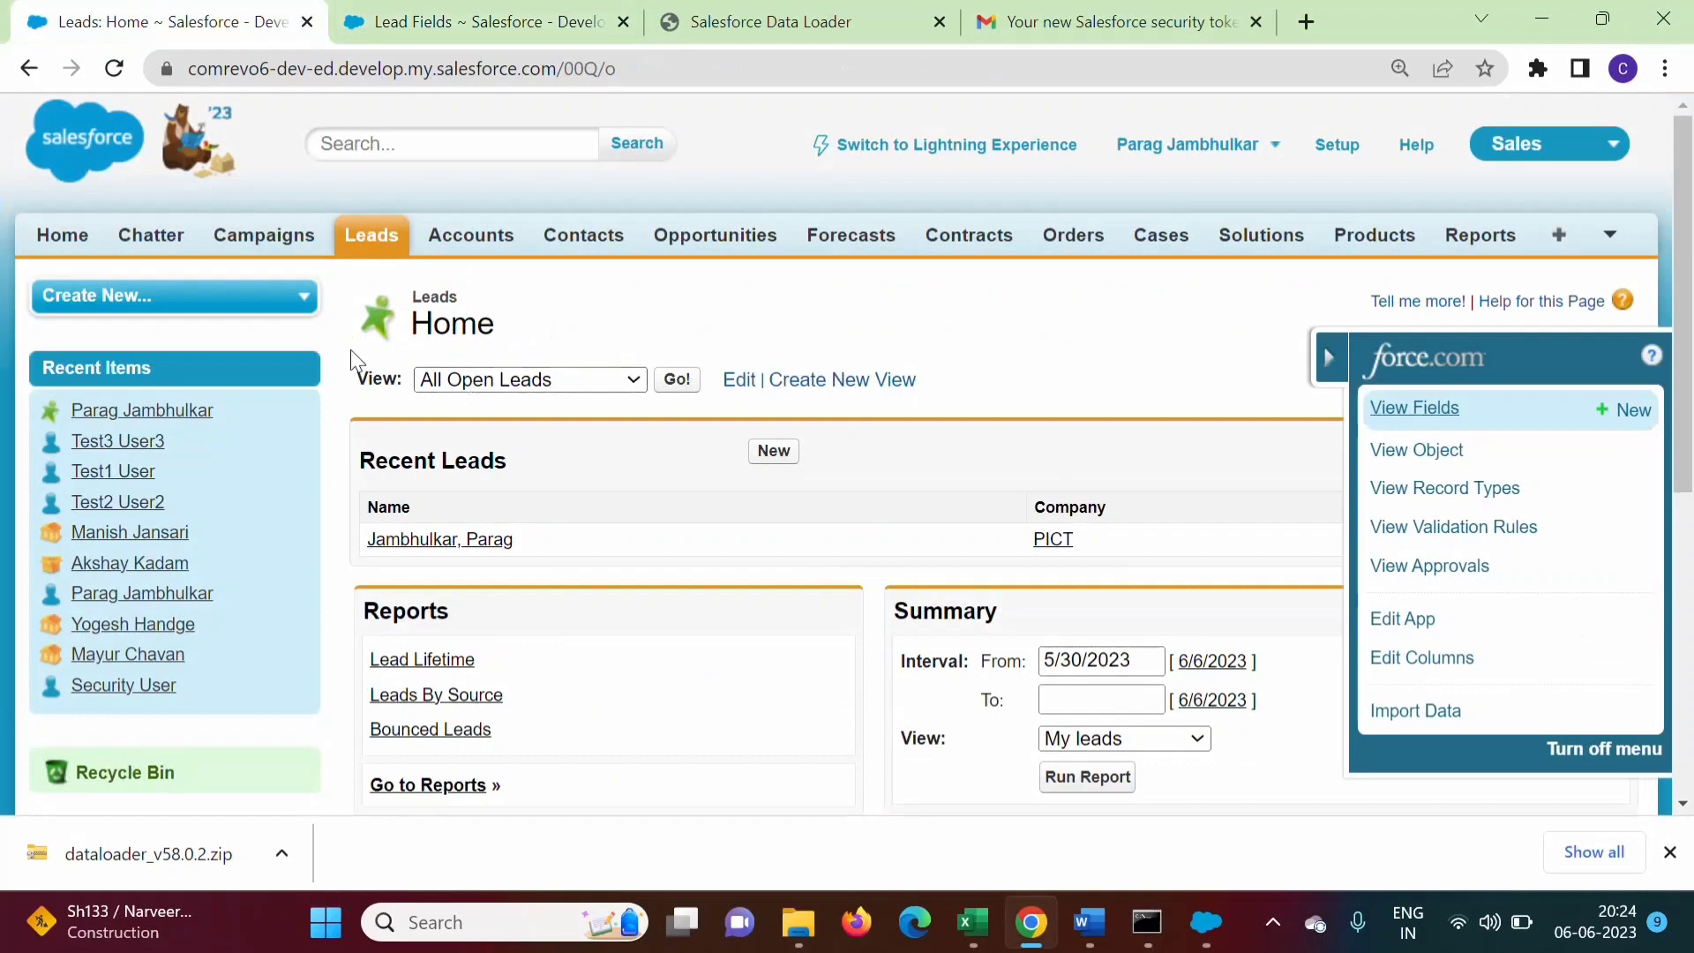
List All Open Leads and find the new MIT and Infosys leads dated 6/6/2023
left_click(679, 382)
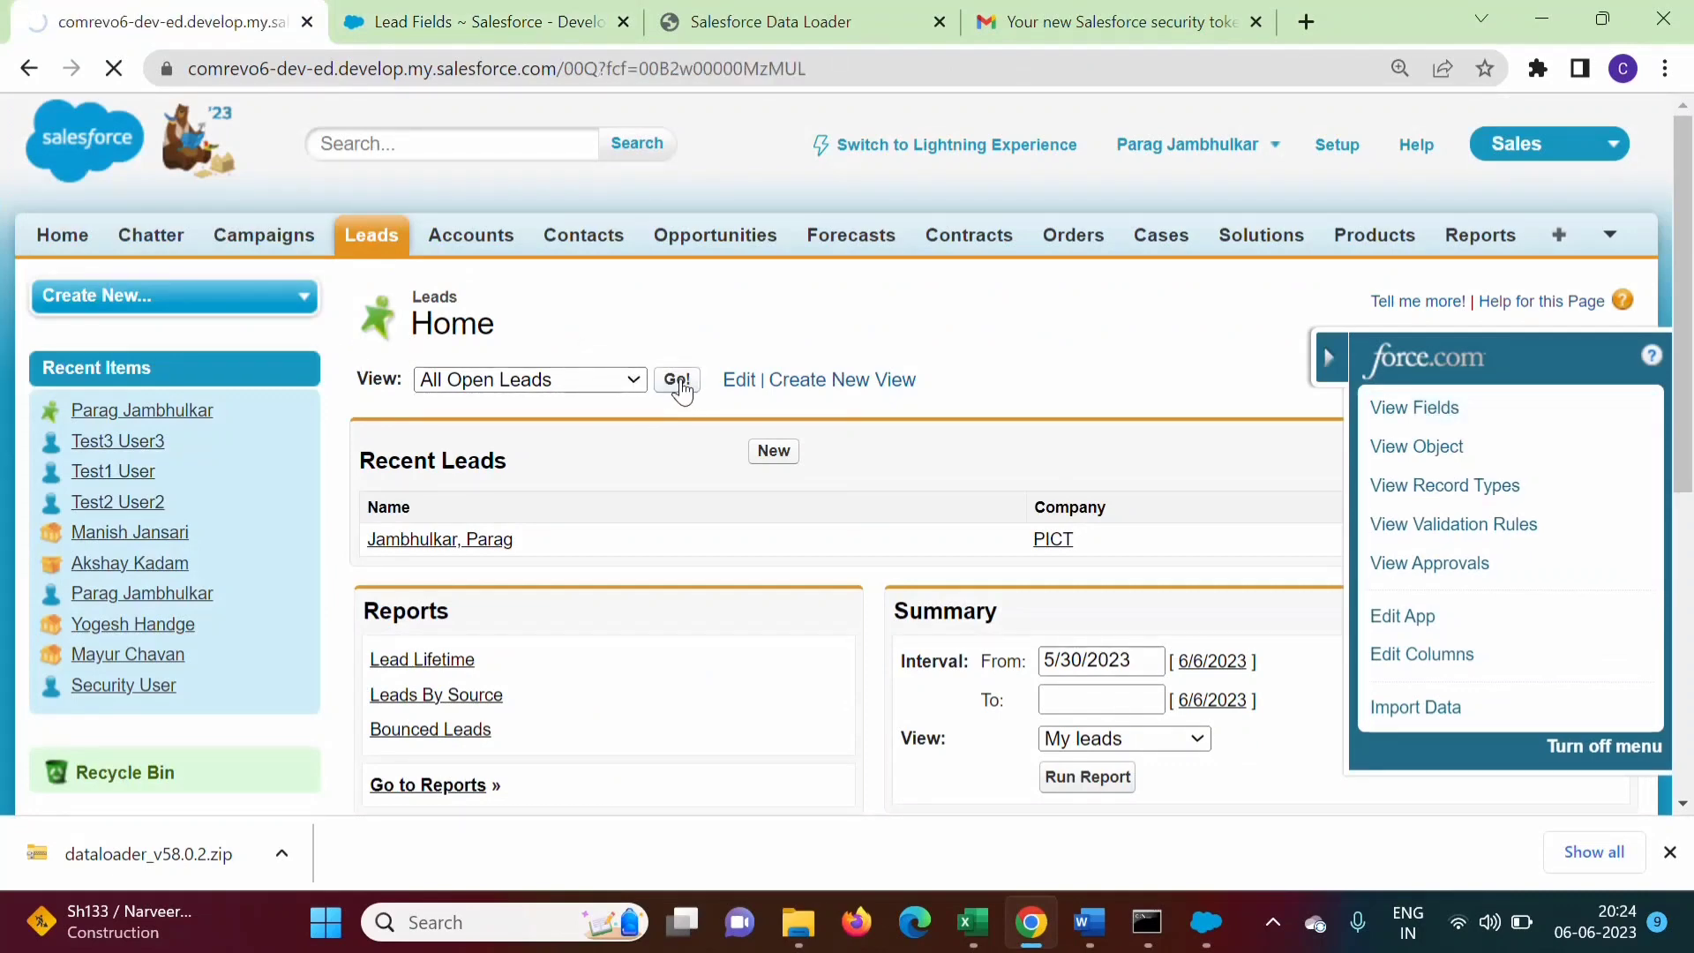
left_click_drag(1687, 330, 1646, 519)
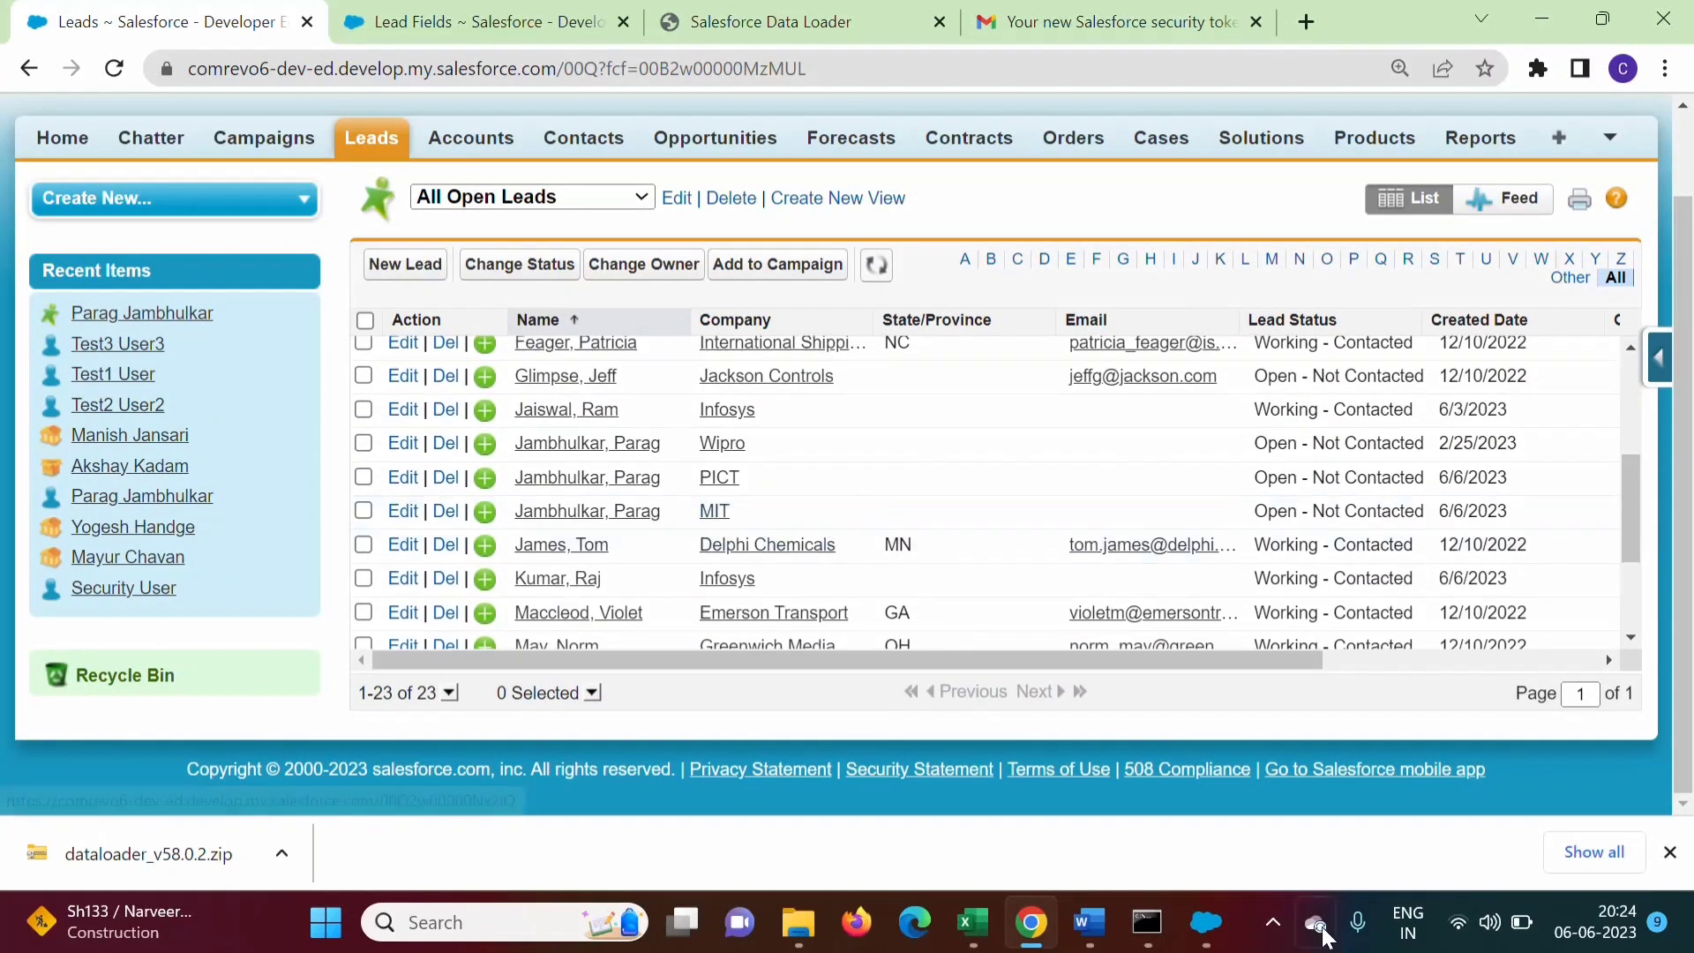
mouse_move(982, 923)
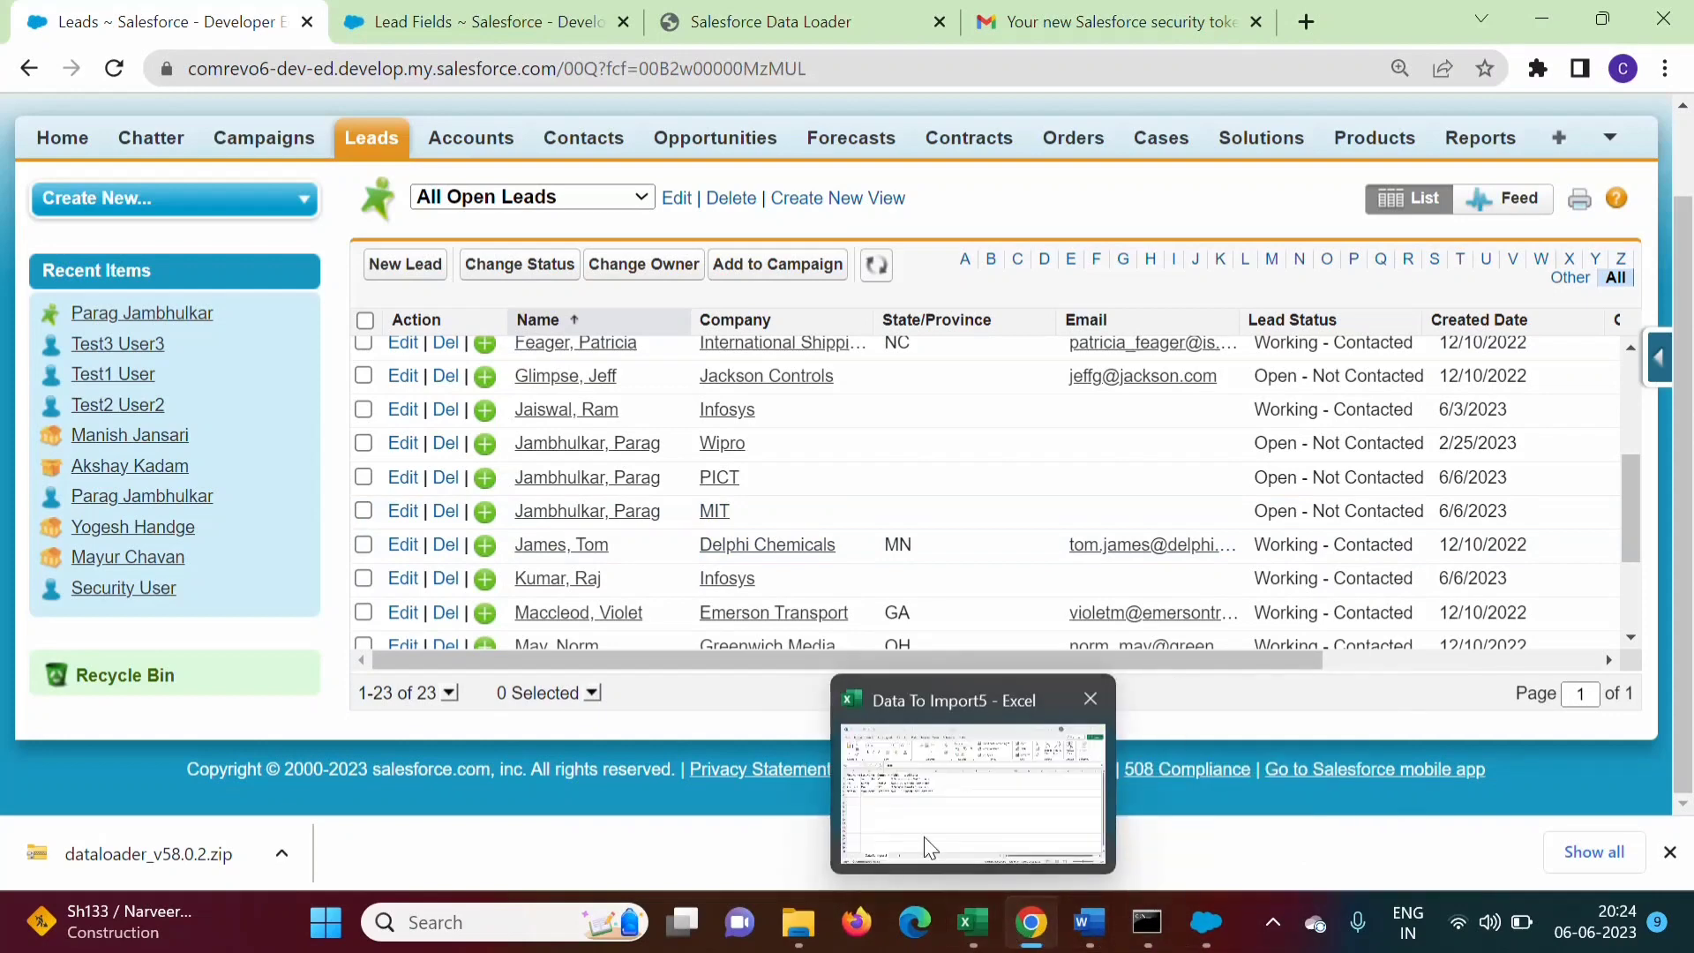
left_click(923, 833)
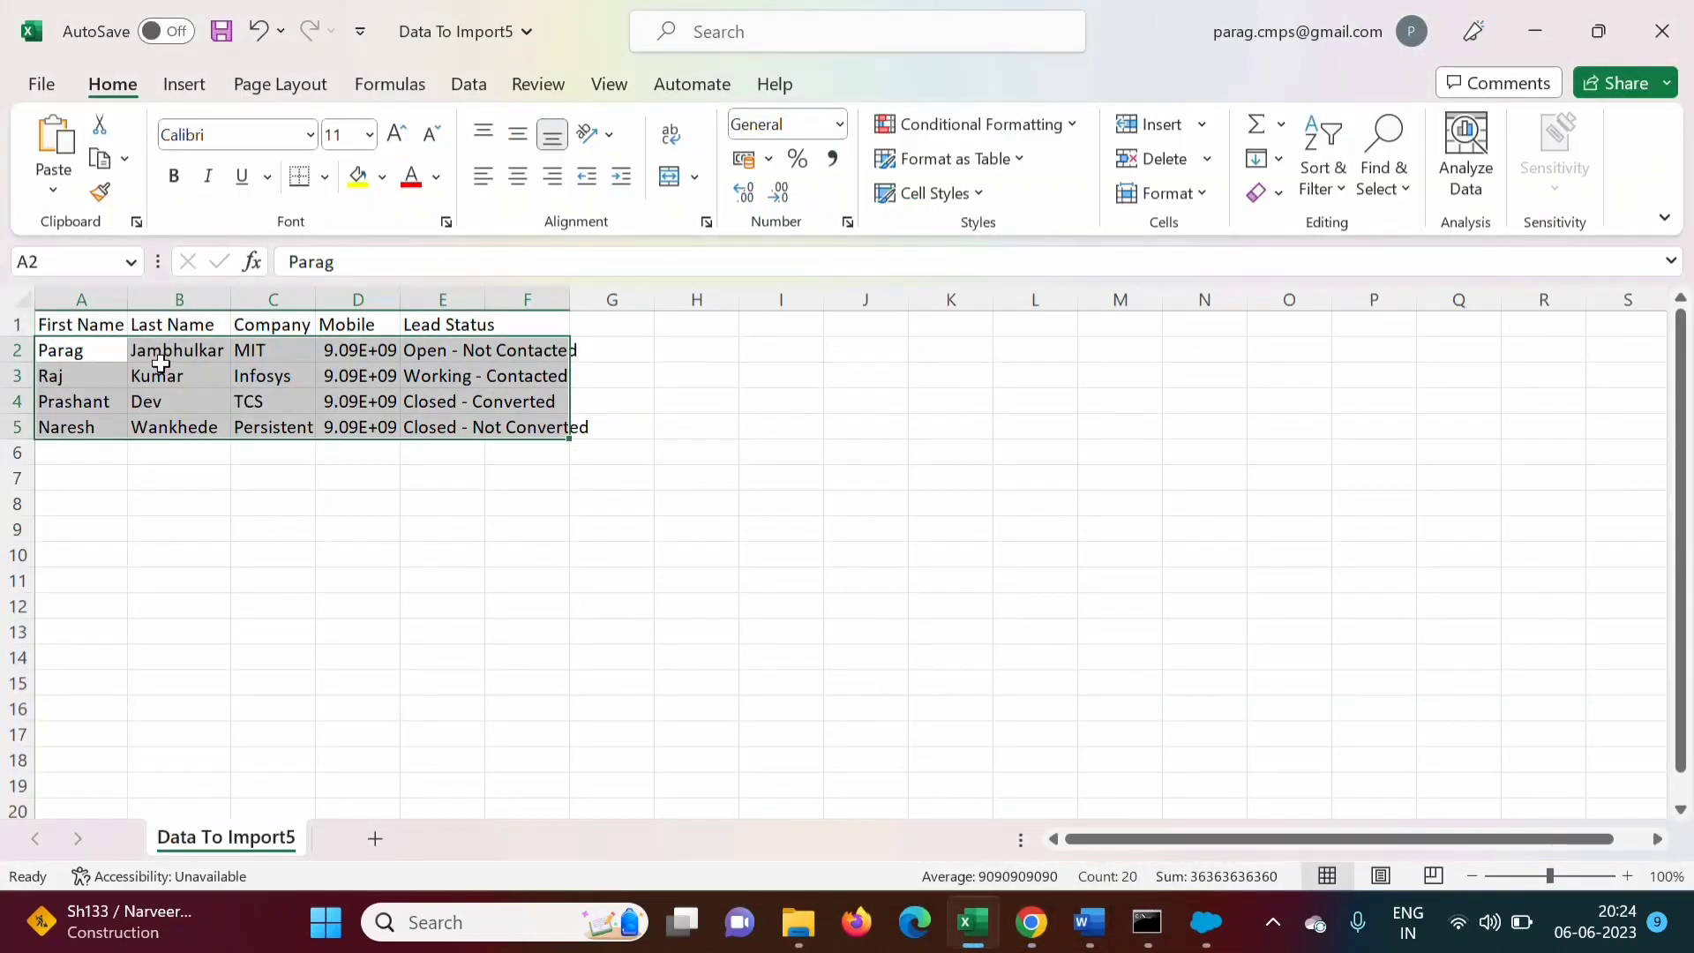
mouse_move(1151, 944)
left_click(1031, 923)
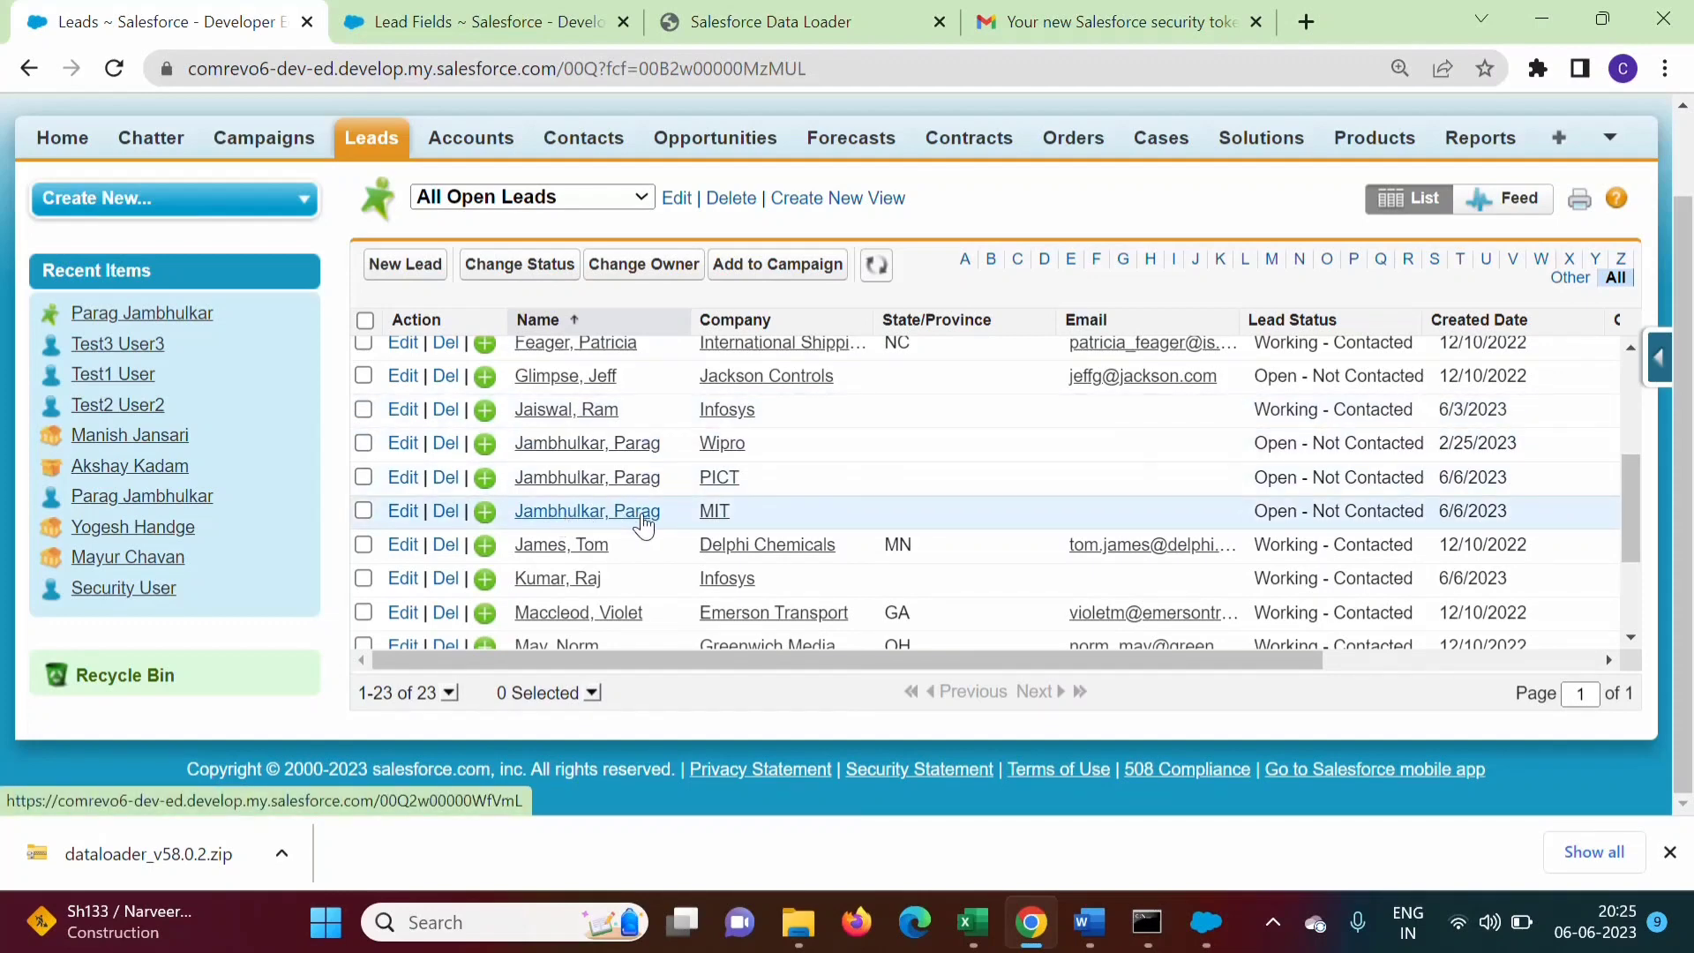
left_click(1211, 935)
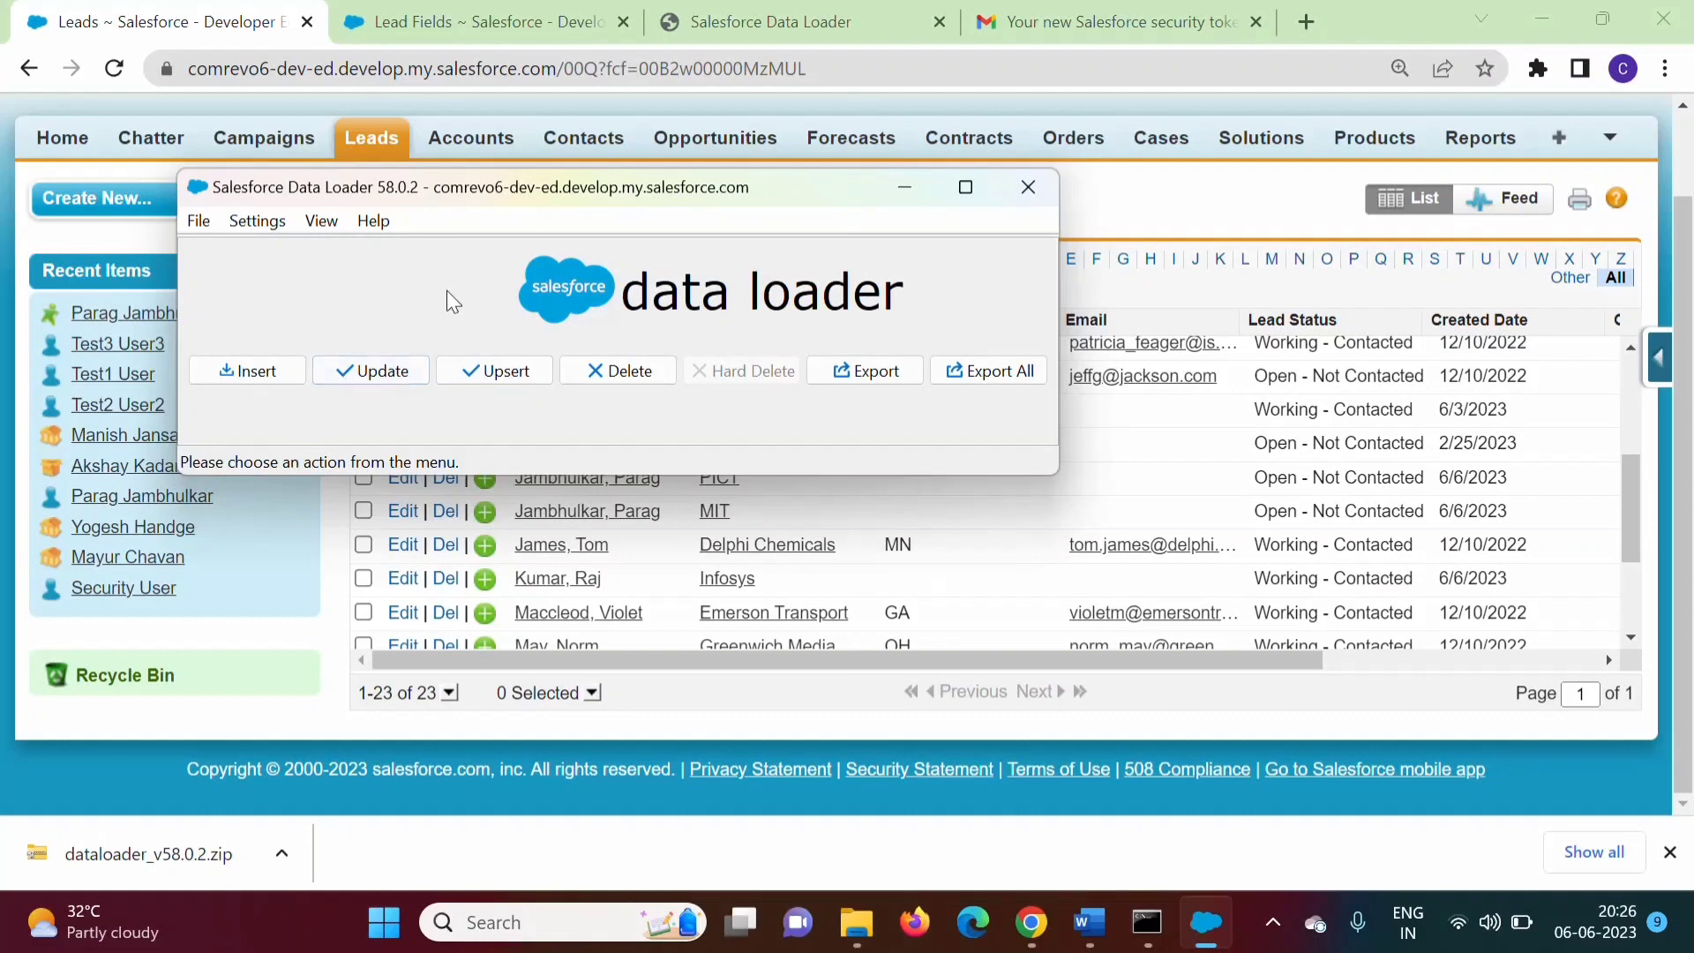
Paste a copy of Data To Import5 into the Old folder and rename it Data To Import6
mouse_move(858, 931)
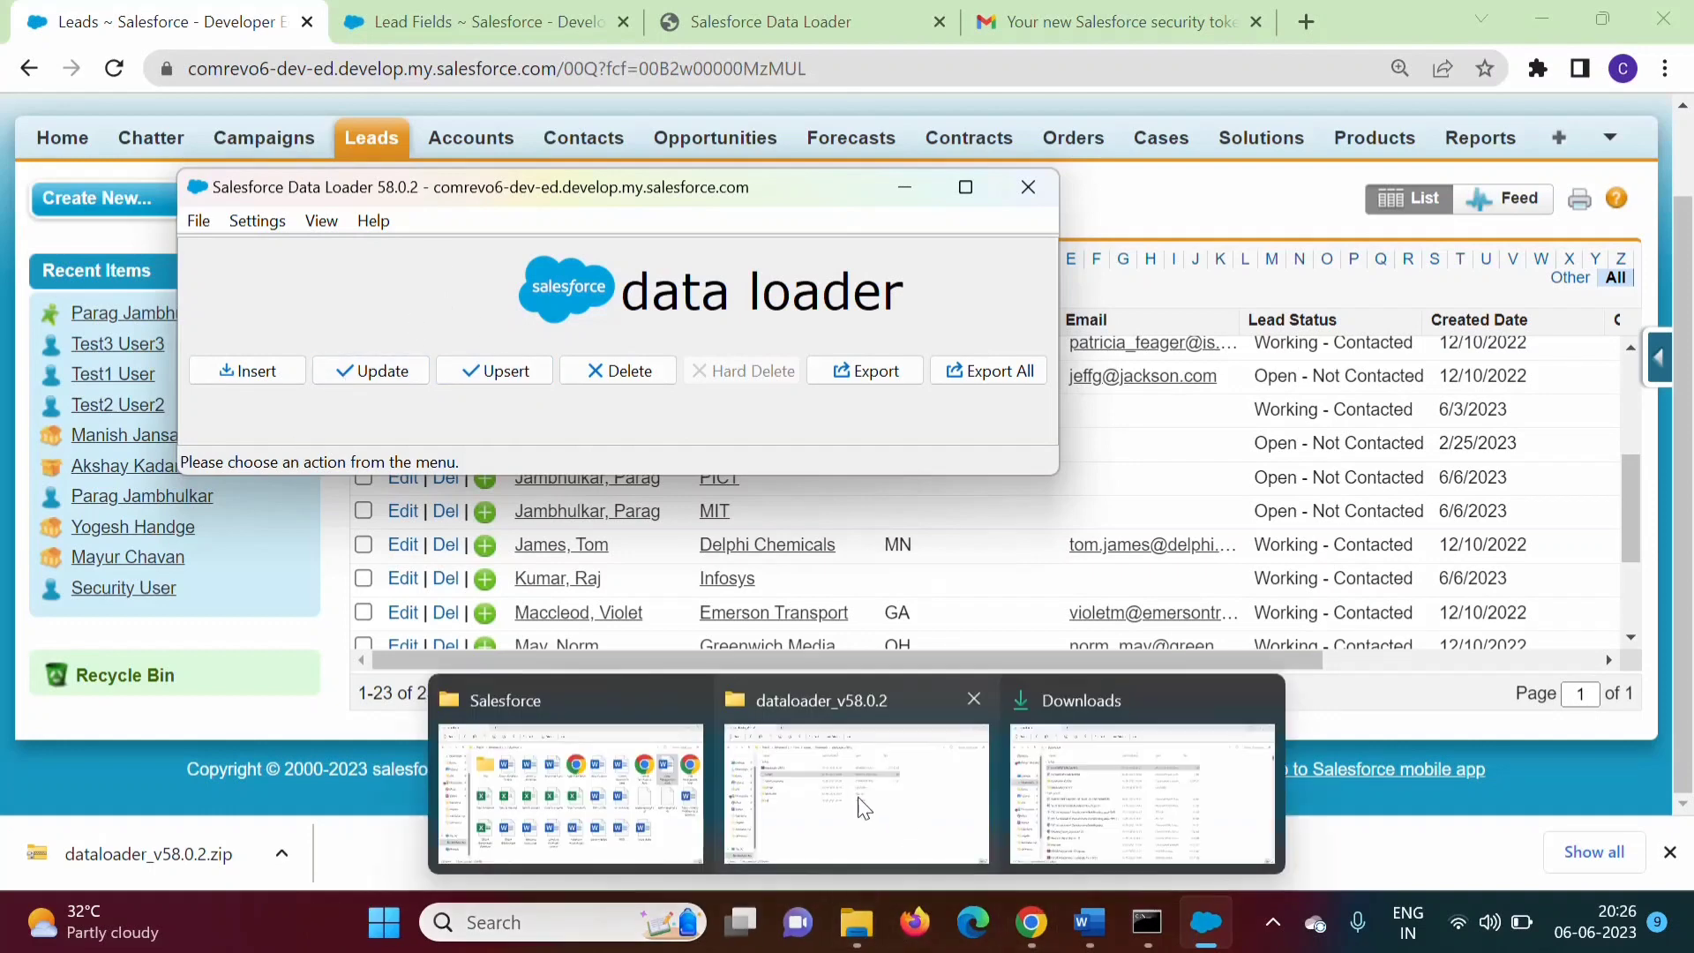
left_click(572, 781)
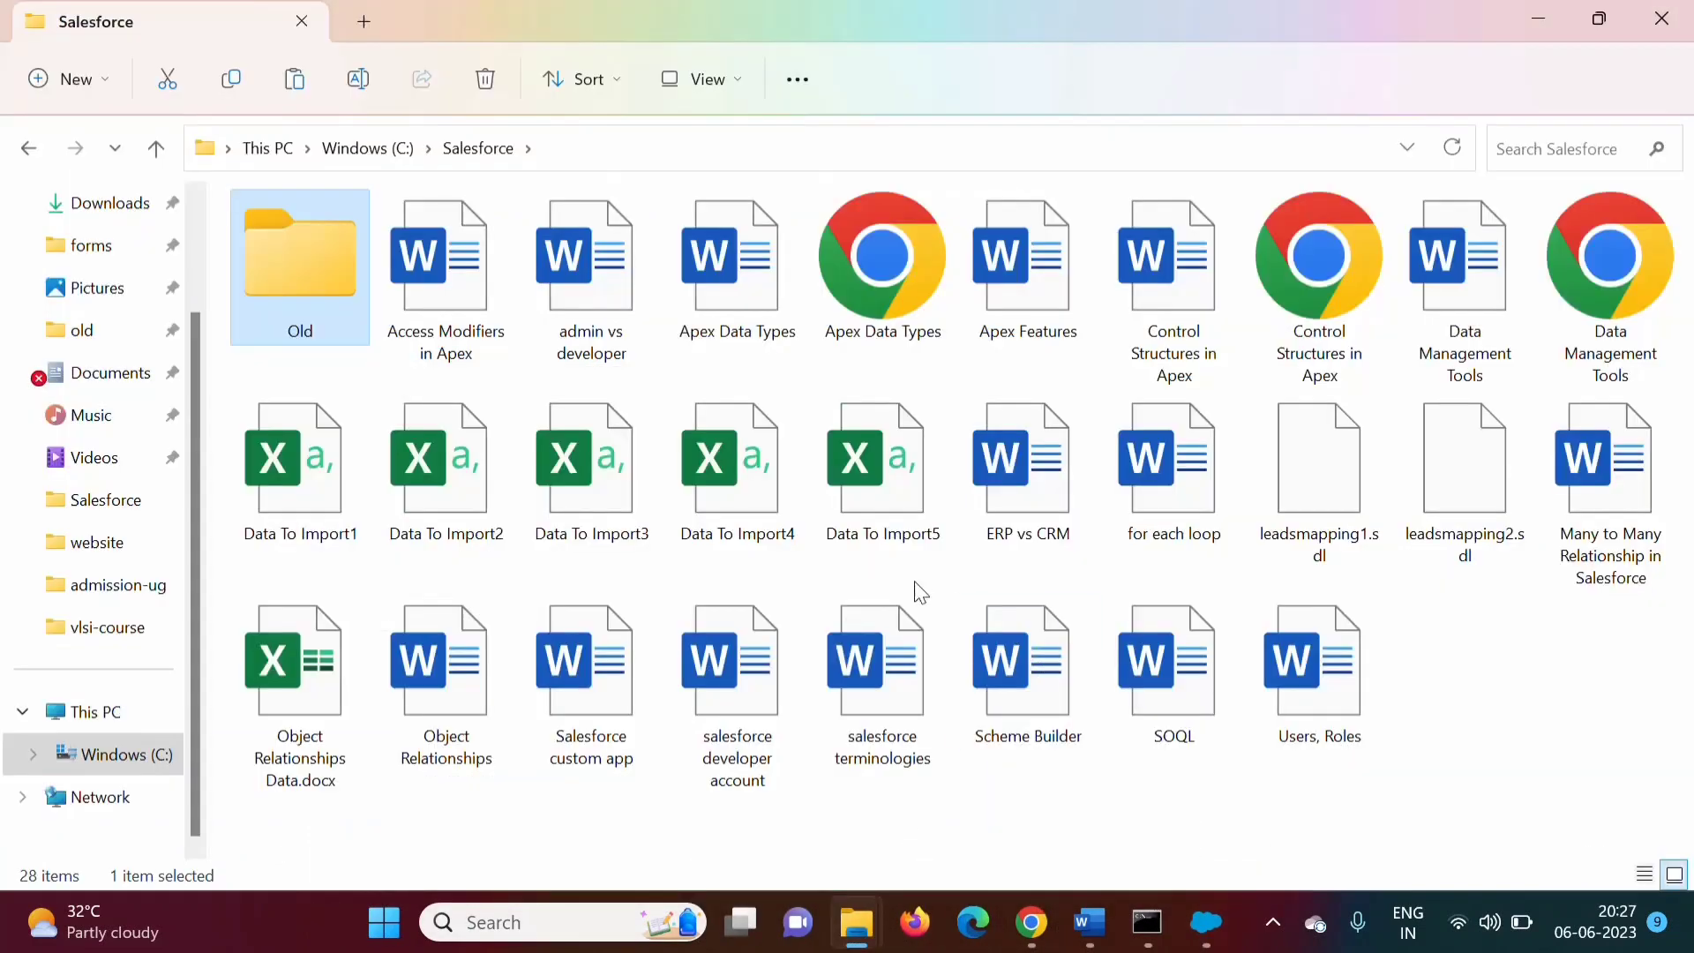
left_click(893, 515)
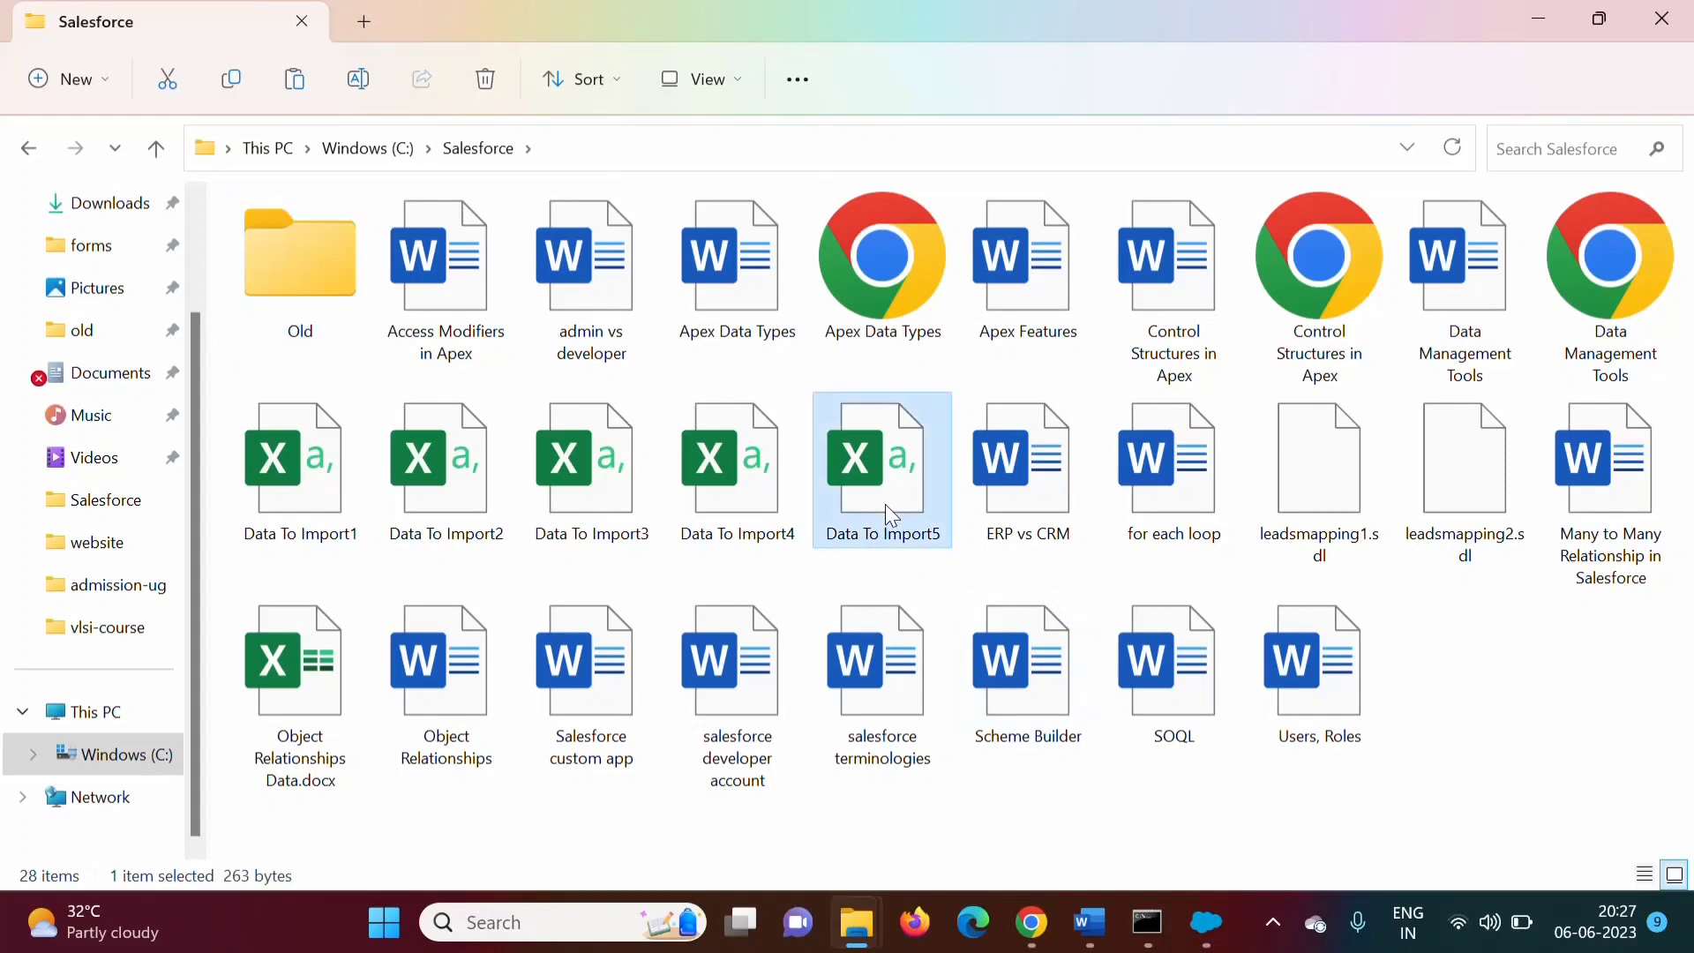
double_click(289, 221)
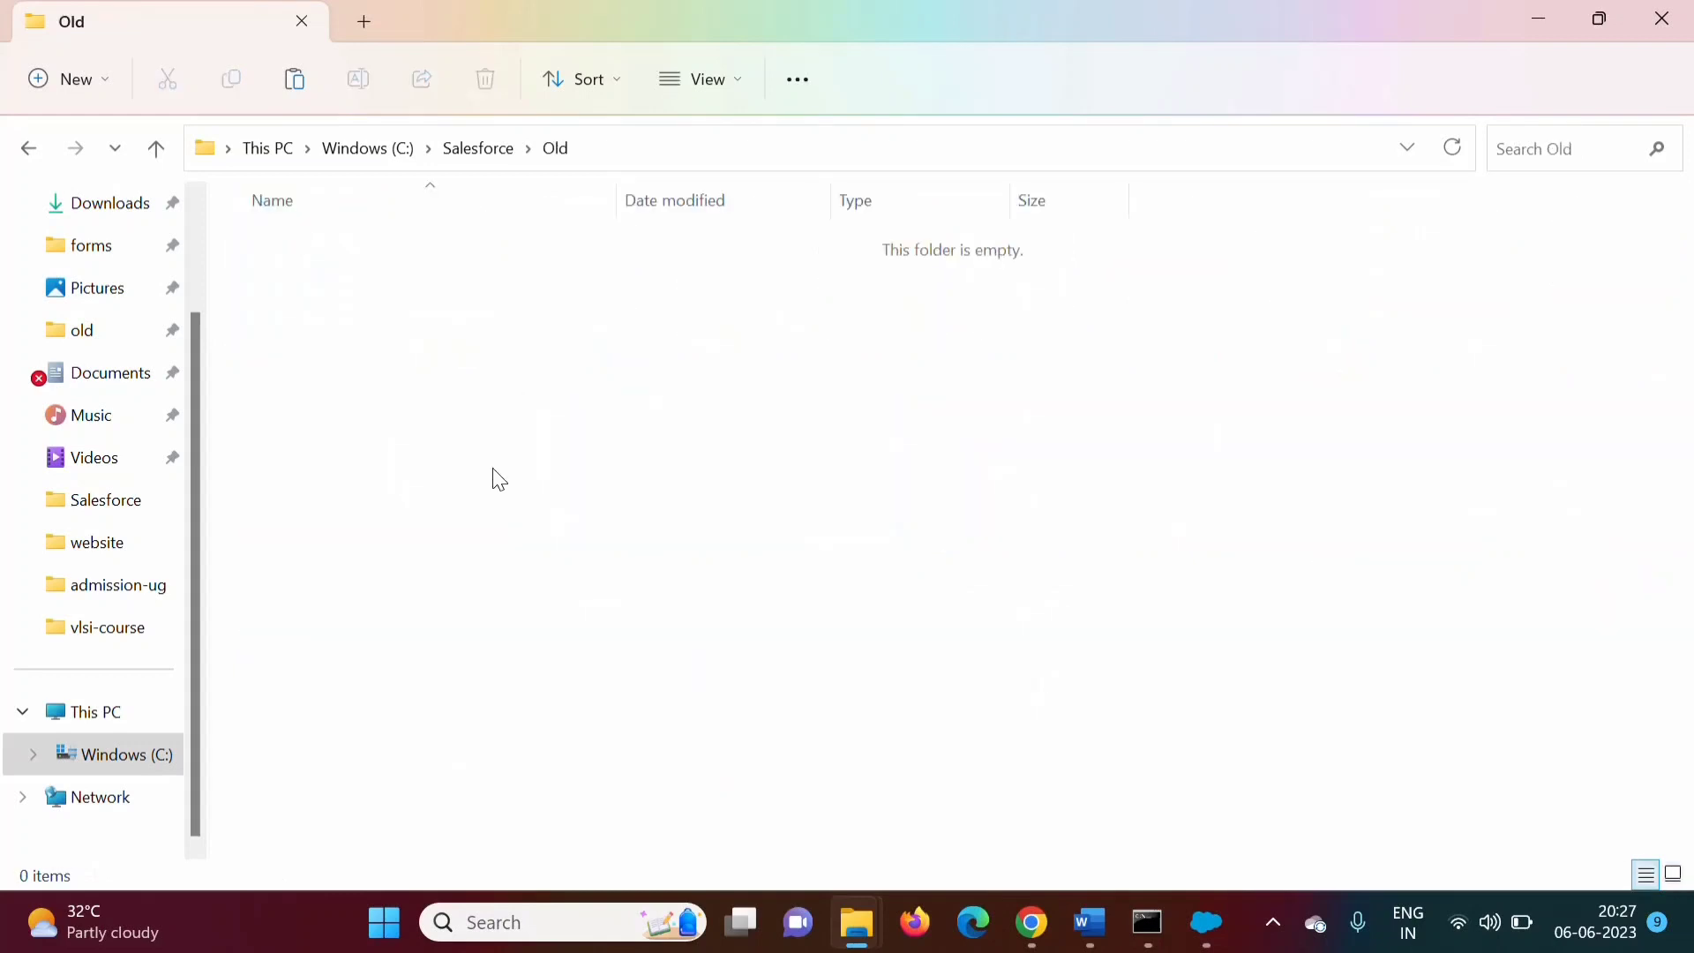
key("ctrl+v")
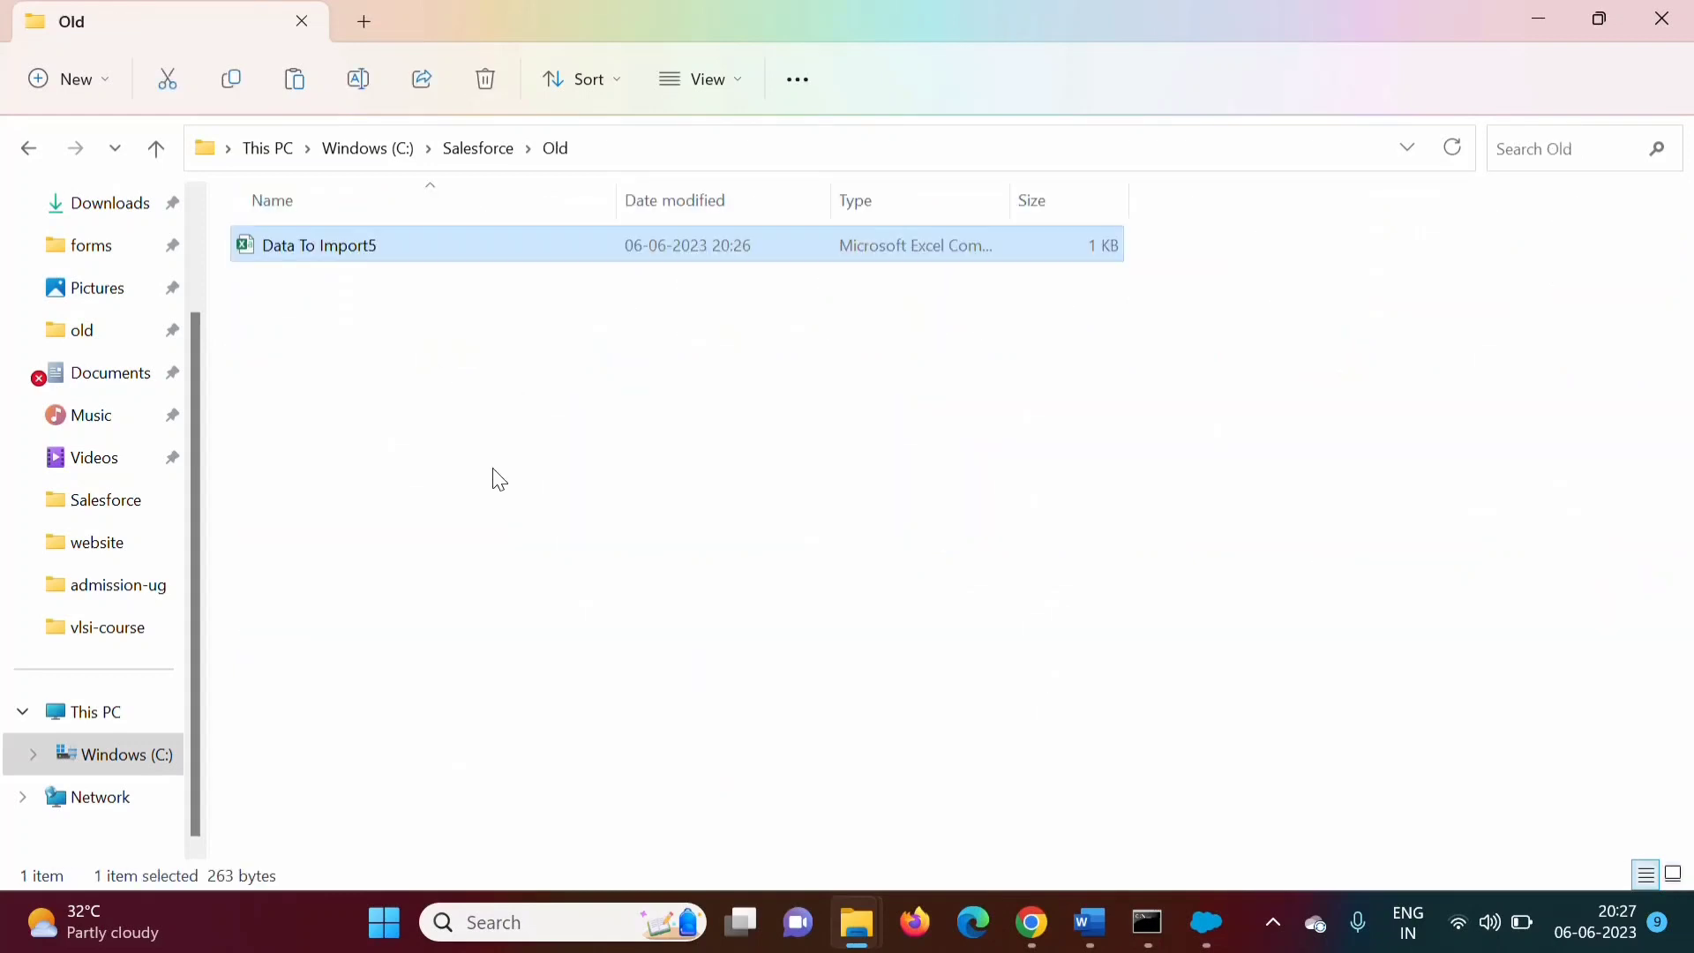
right_click(355, 265)
left_click(500, 291)
key("End")
key("BackSpace")
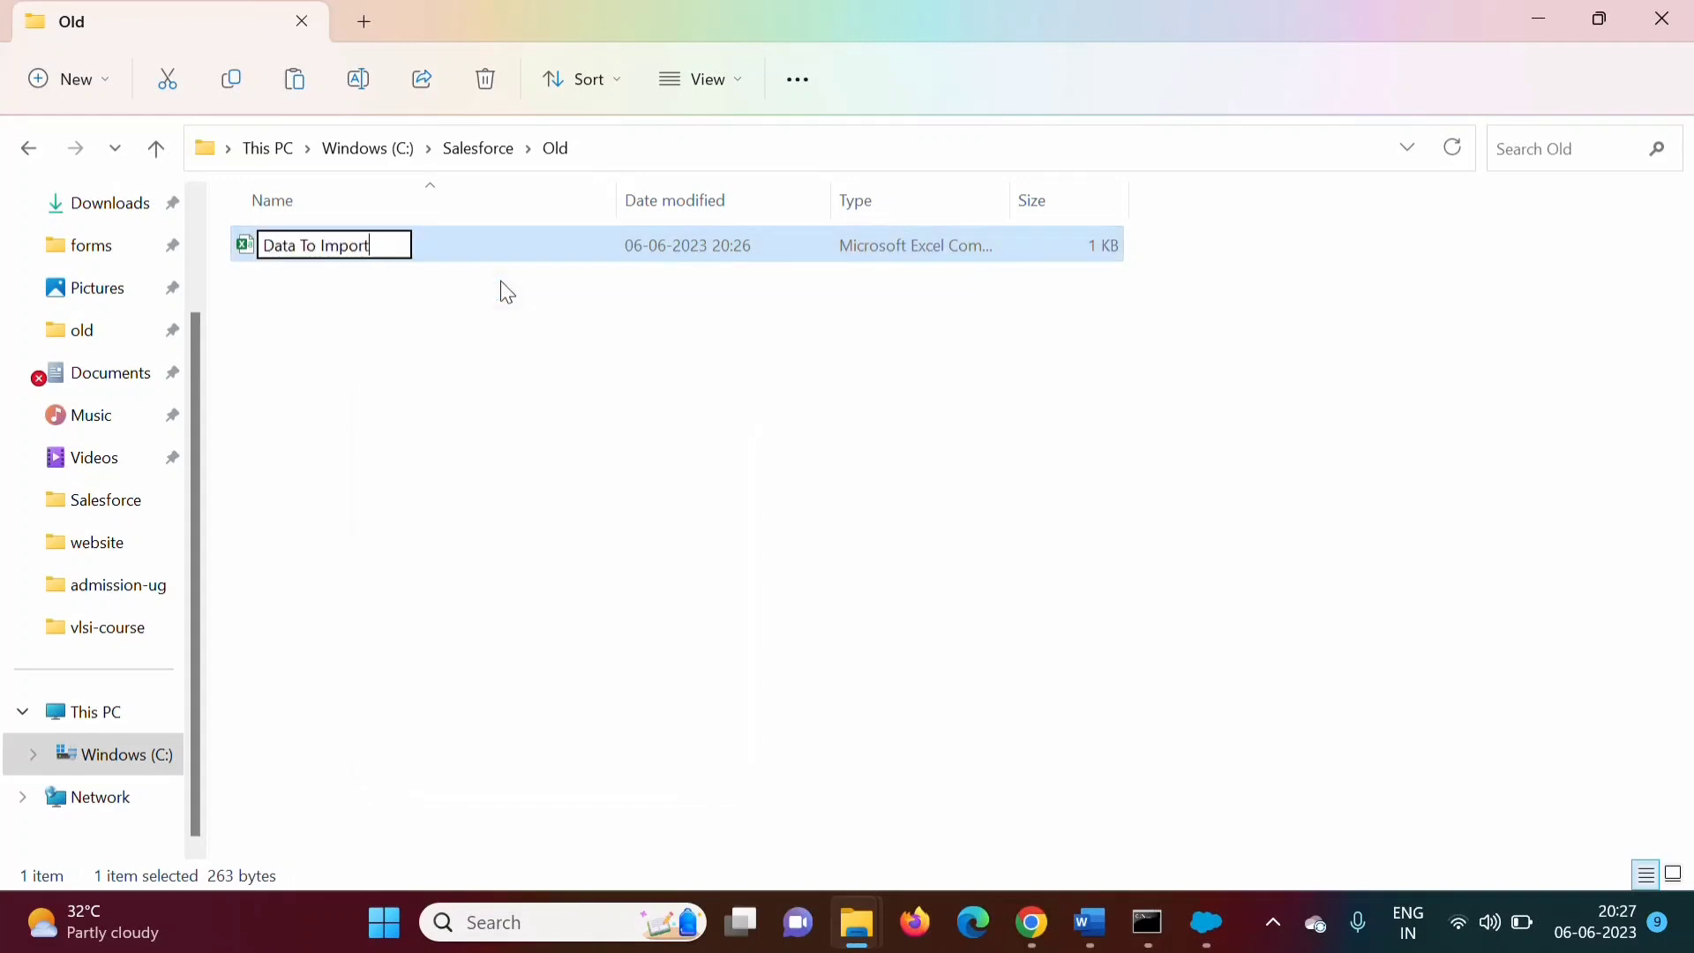
type("6")
left_click(488, 461)
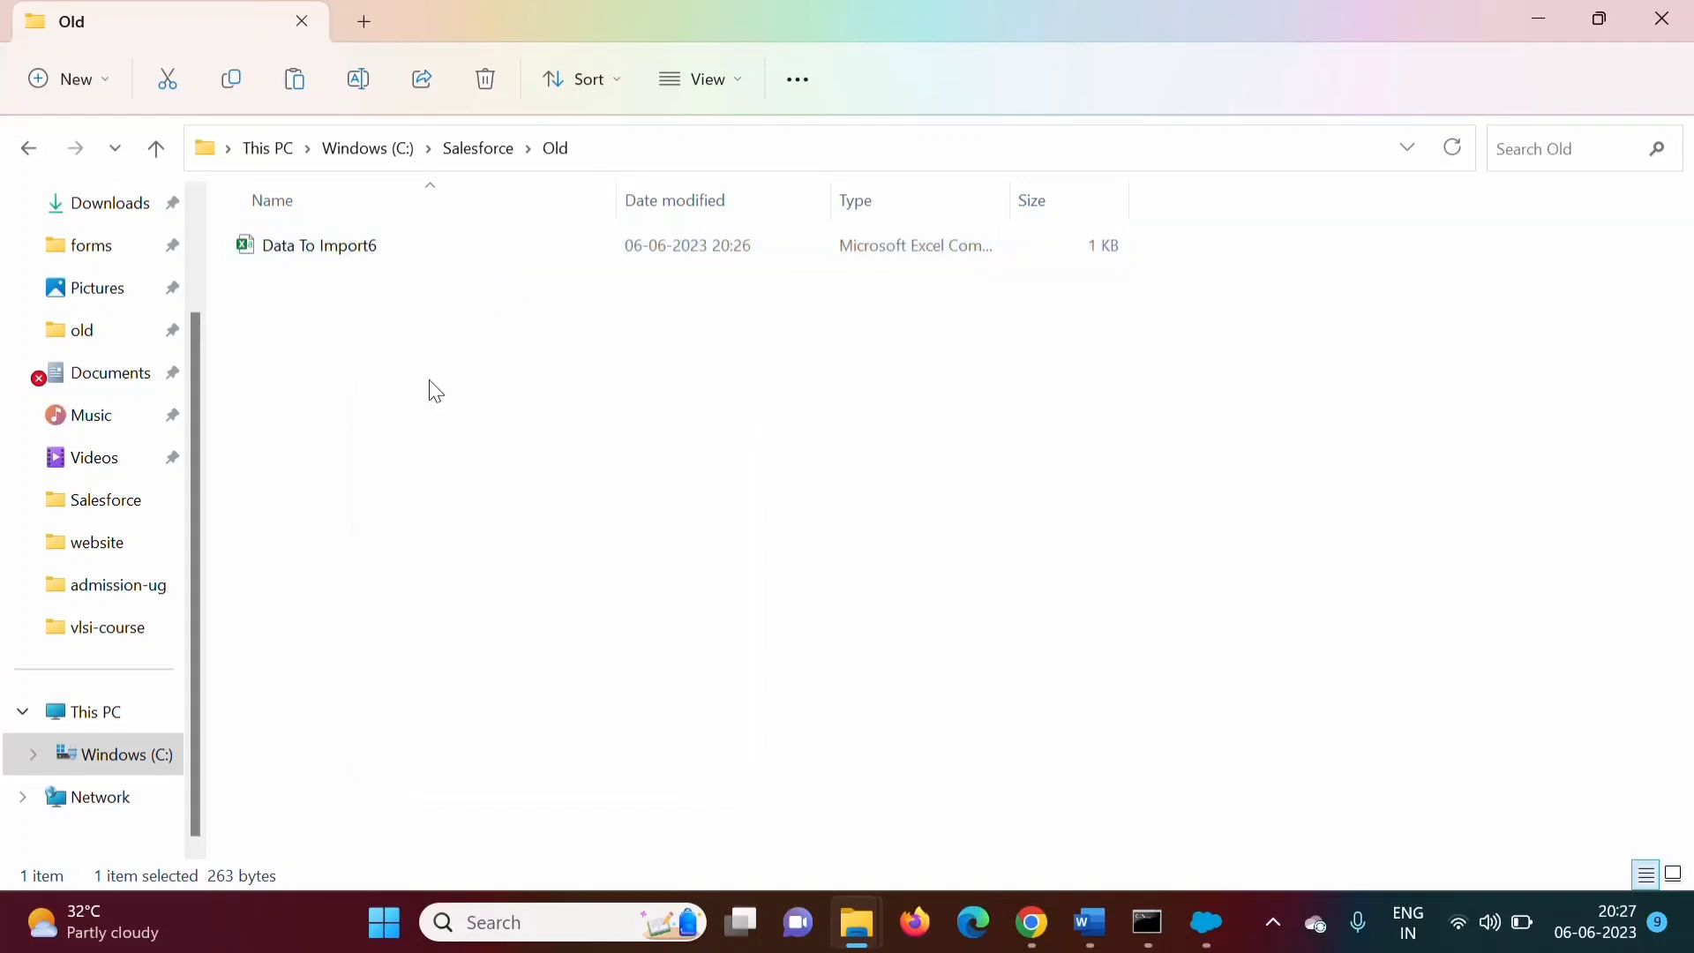
Move Data To Import6 into the Salesforce folder and open it in Excel
left_click(342, 256)
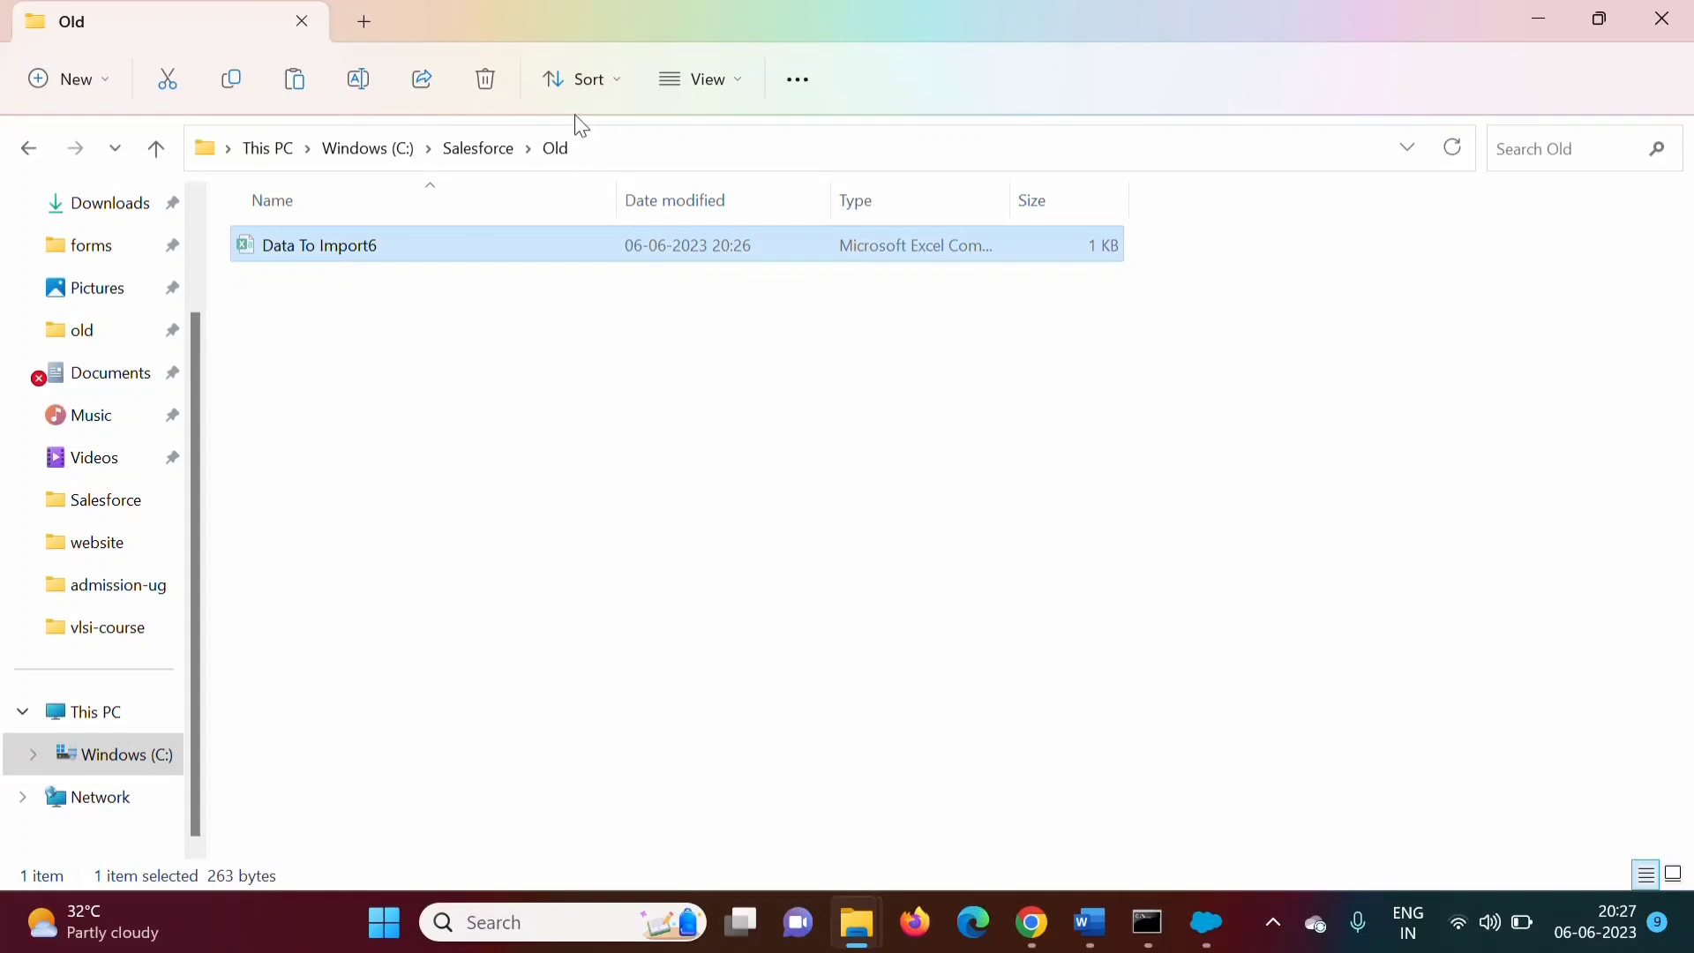
left_click(458, 169)
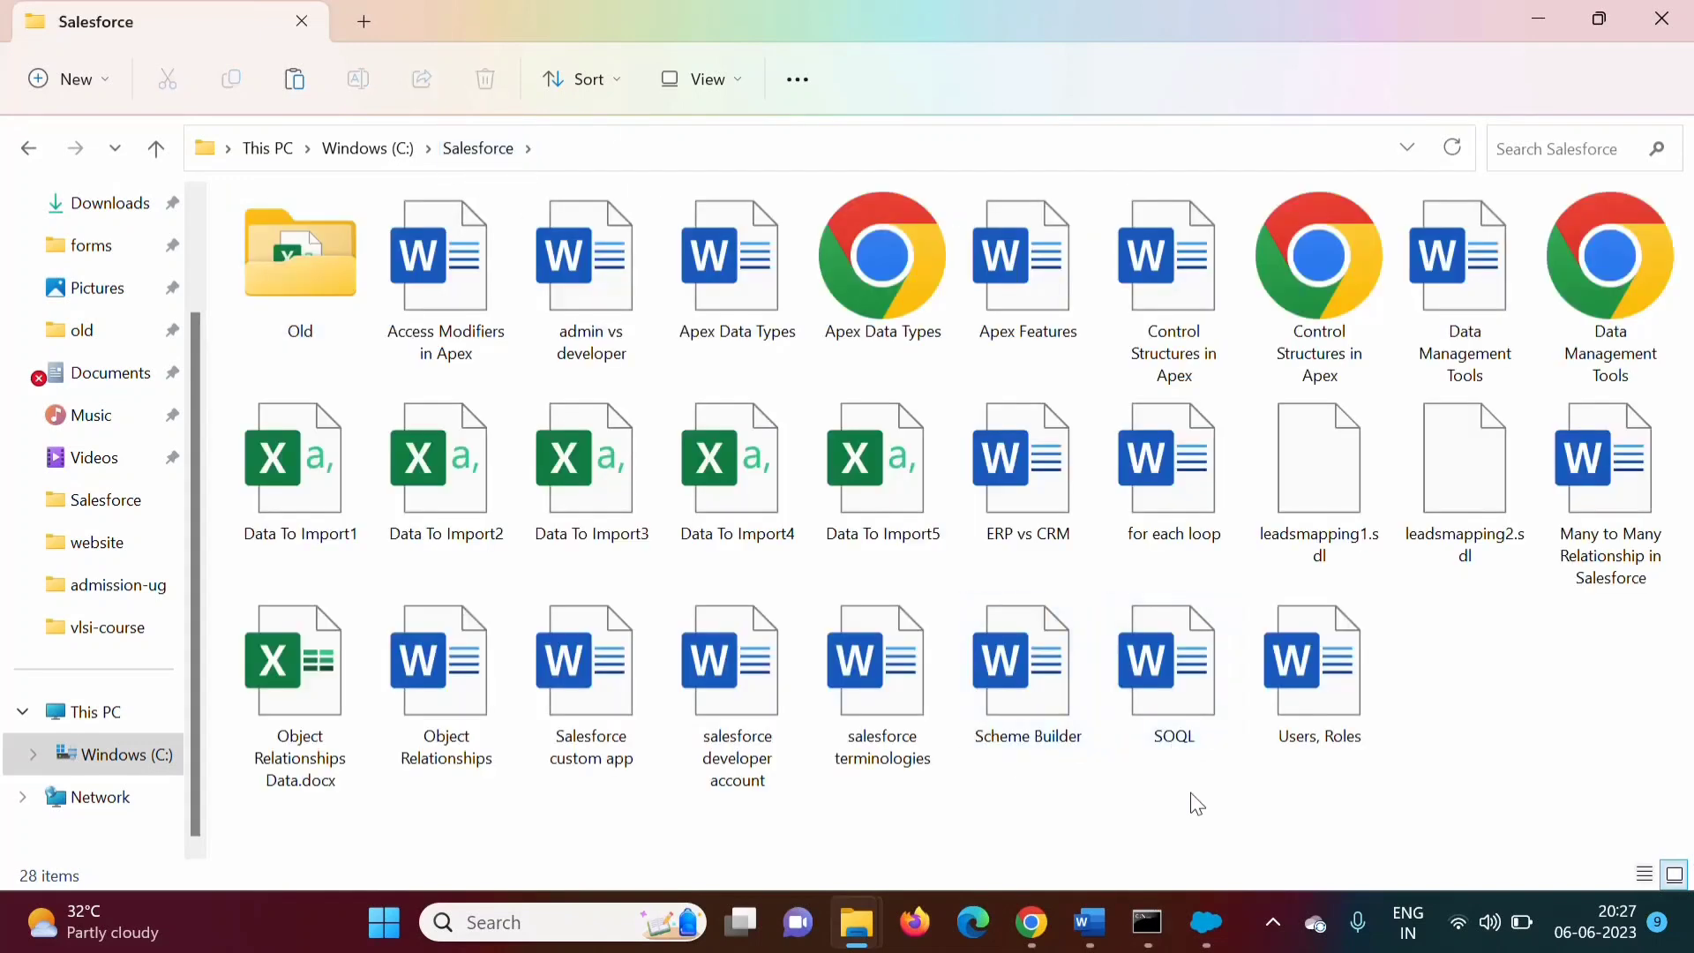
key("ctrl+v")
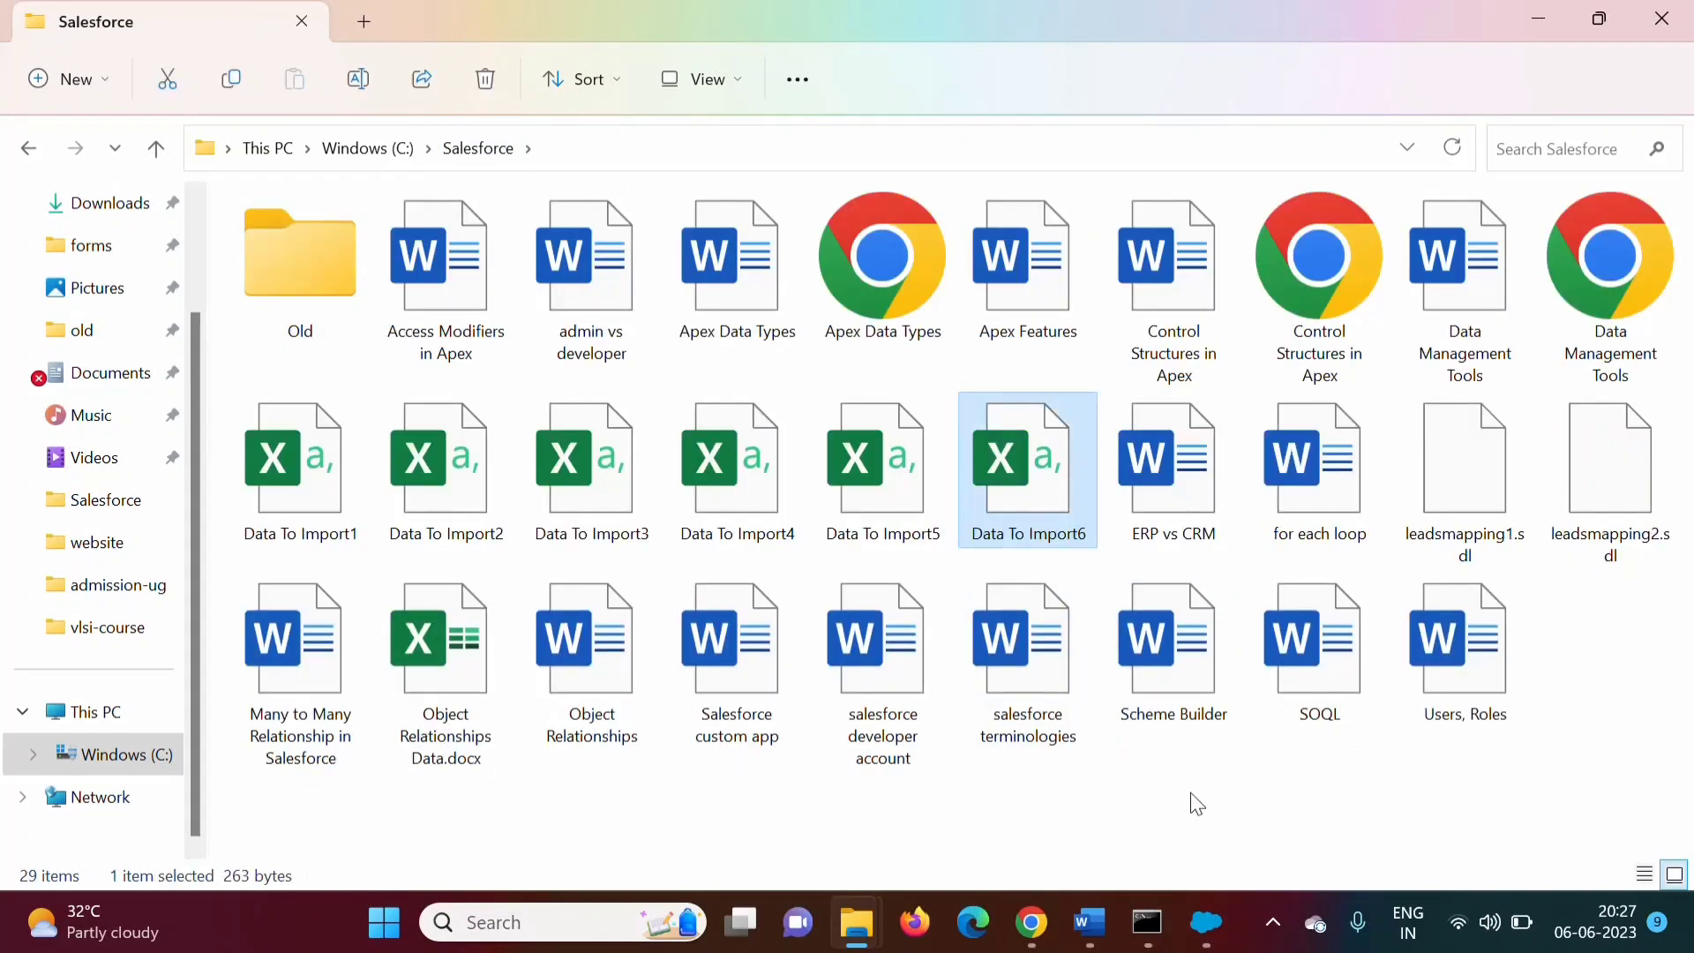
double_click(1030, 487)
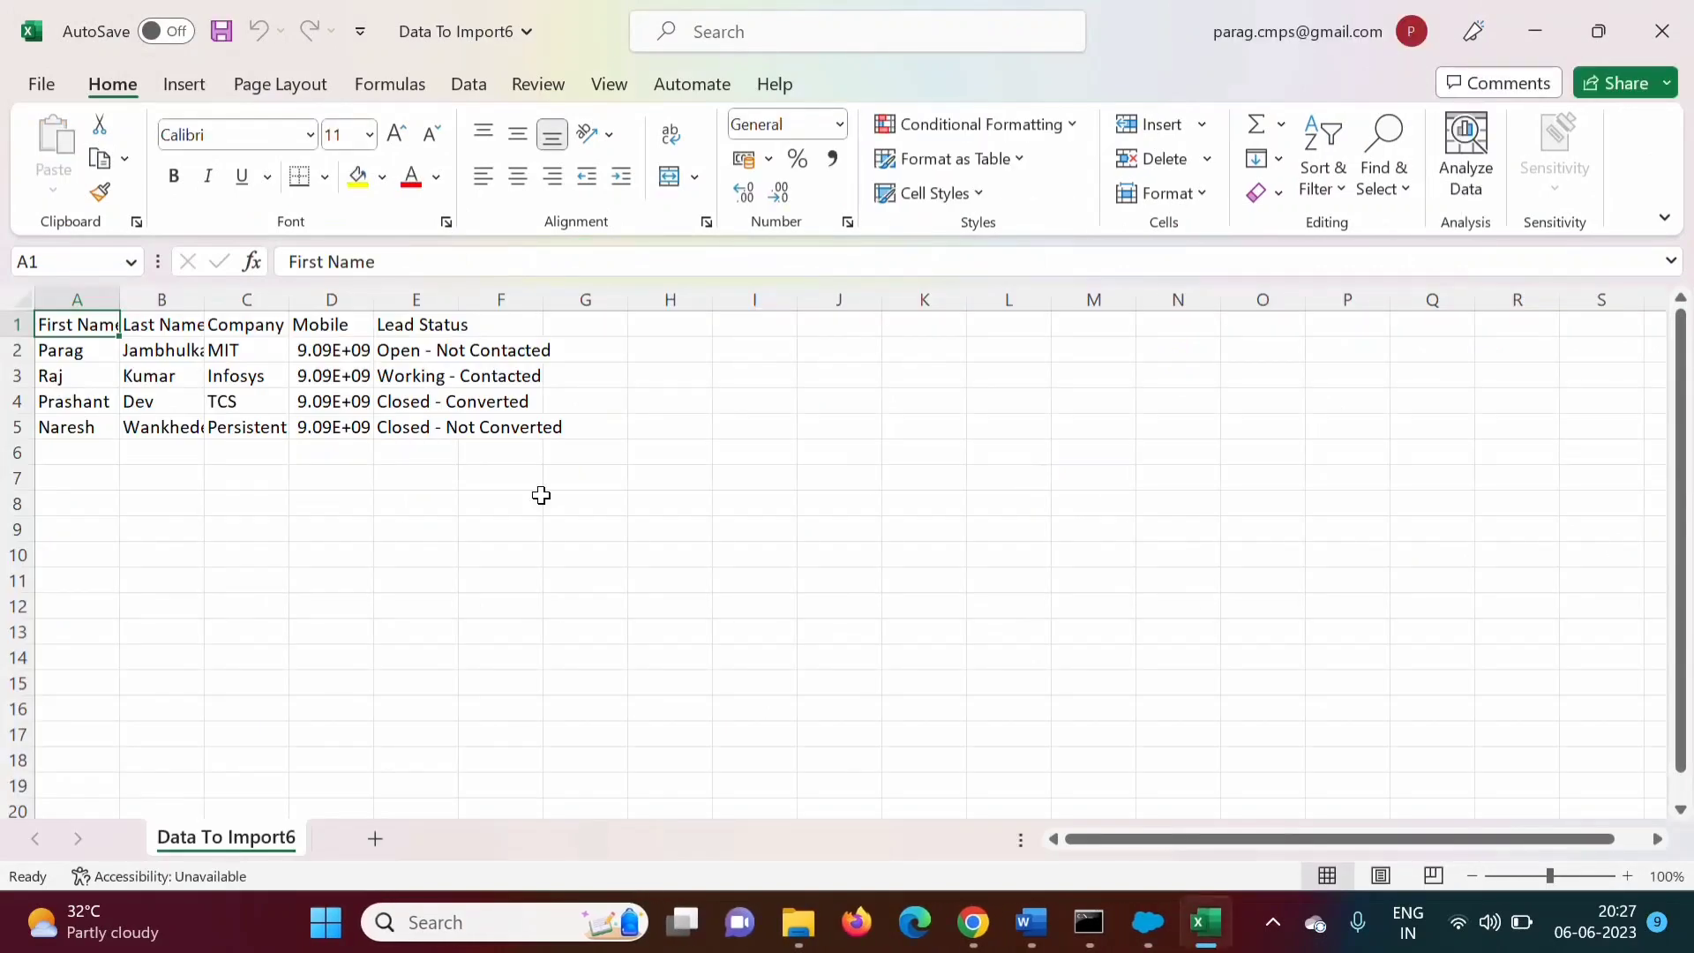
Clear the three leftover lead rows A3:F5 in Data To Import6
left_click_drag(65, 378, 523, 429)
key("Delete")
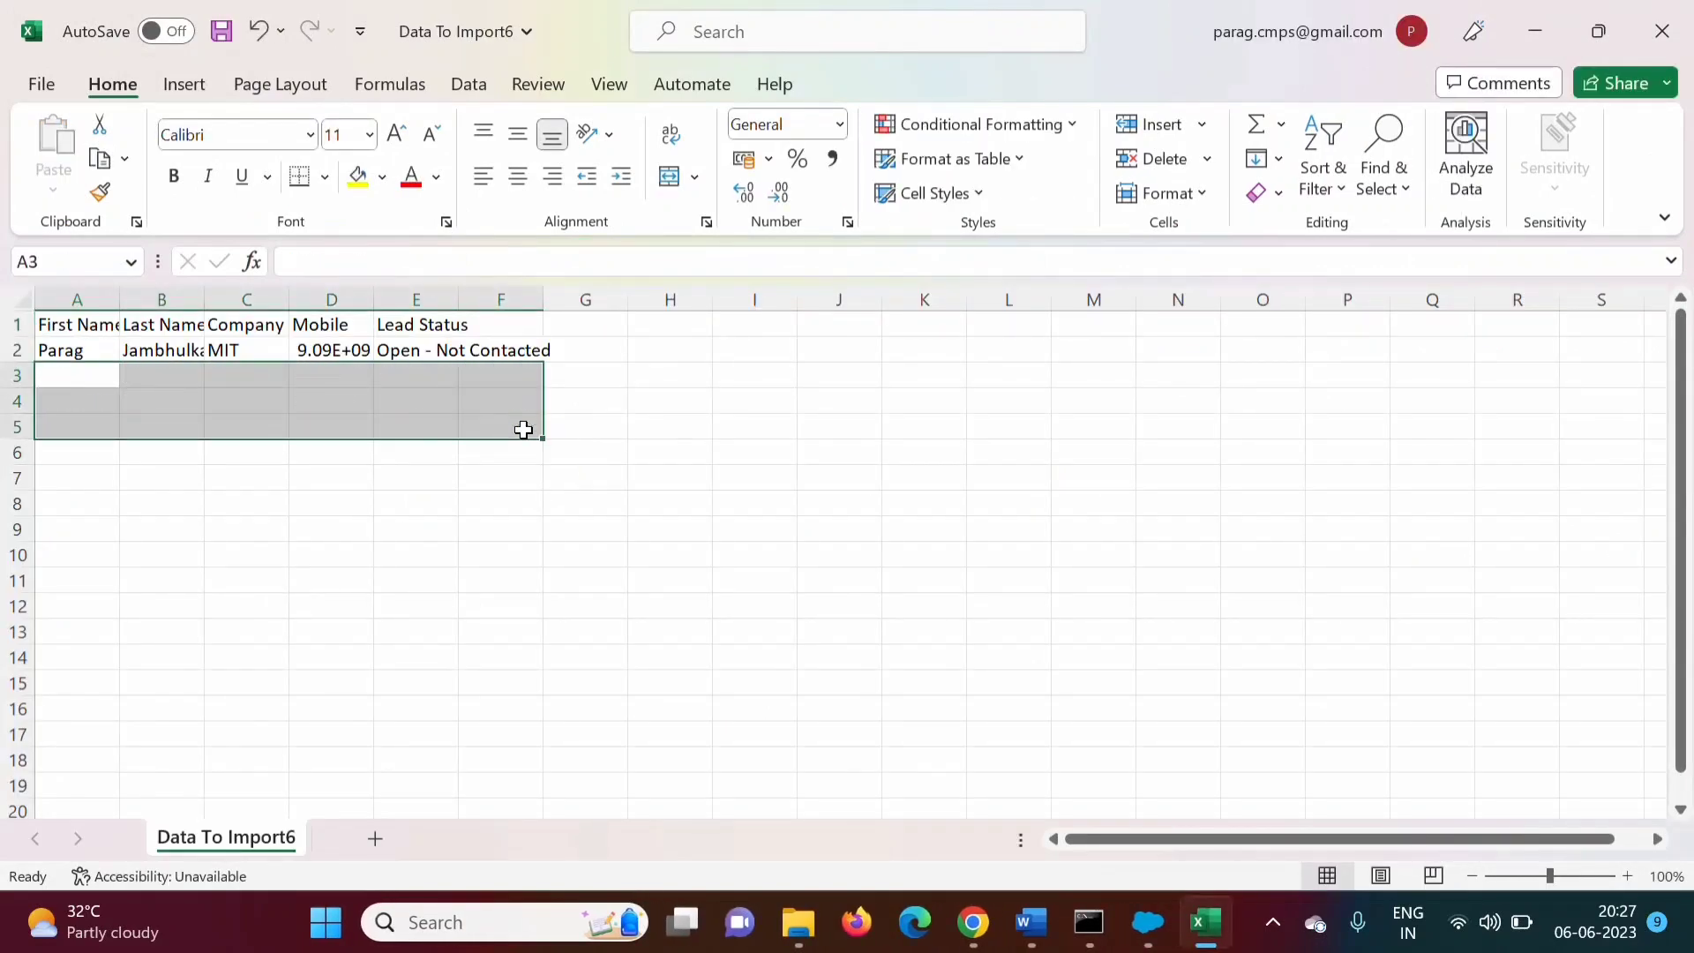
left_click(380, 494)
left_click(262, 352)
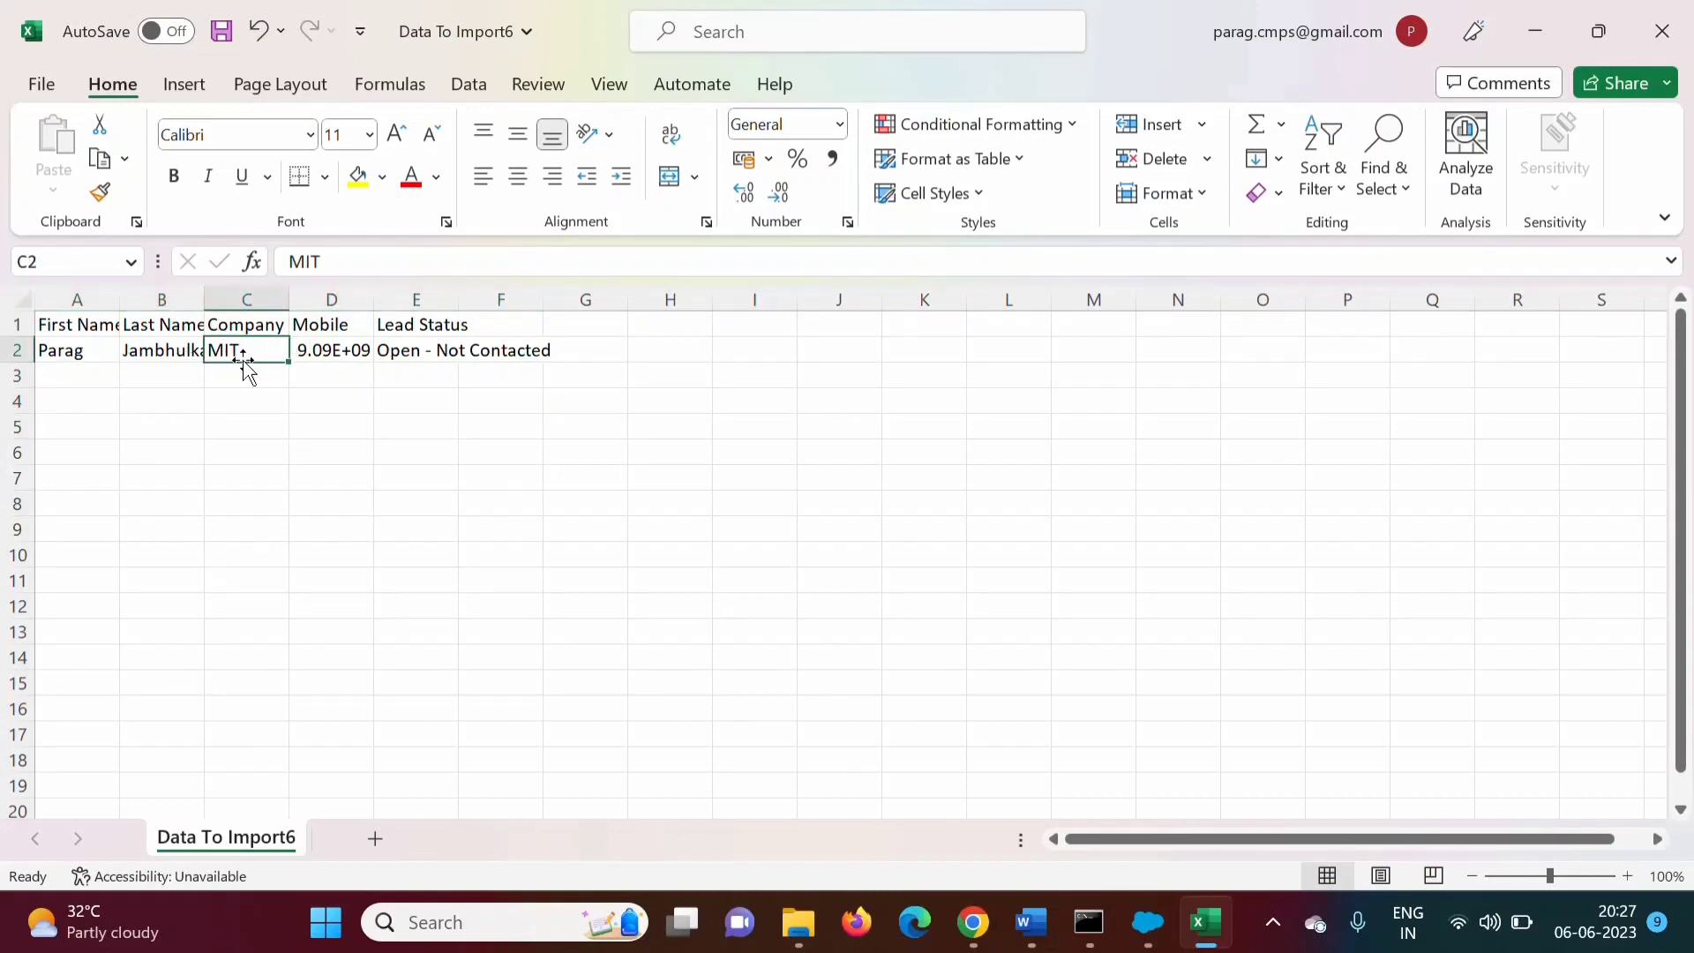
left_click(974, 922)
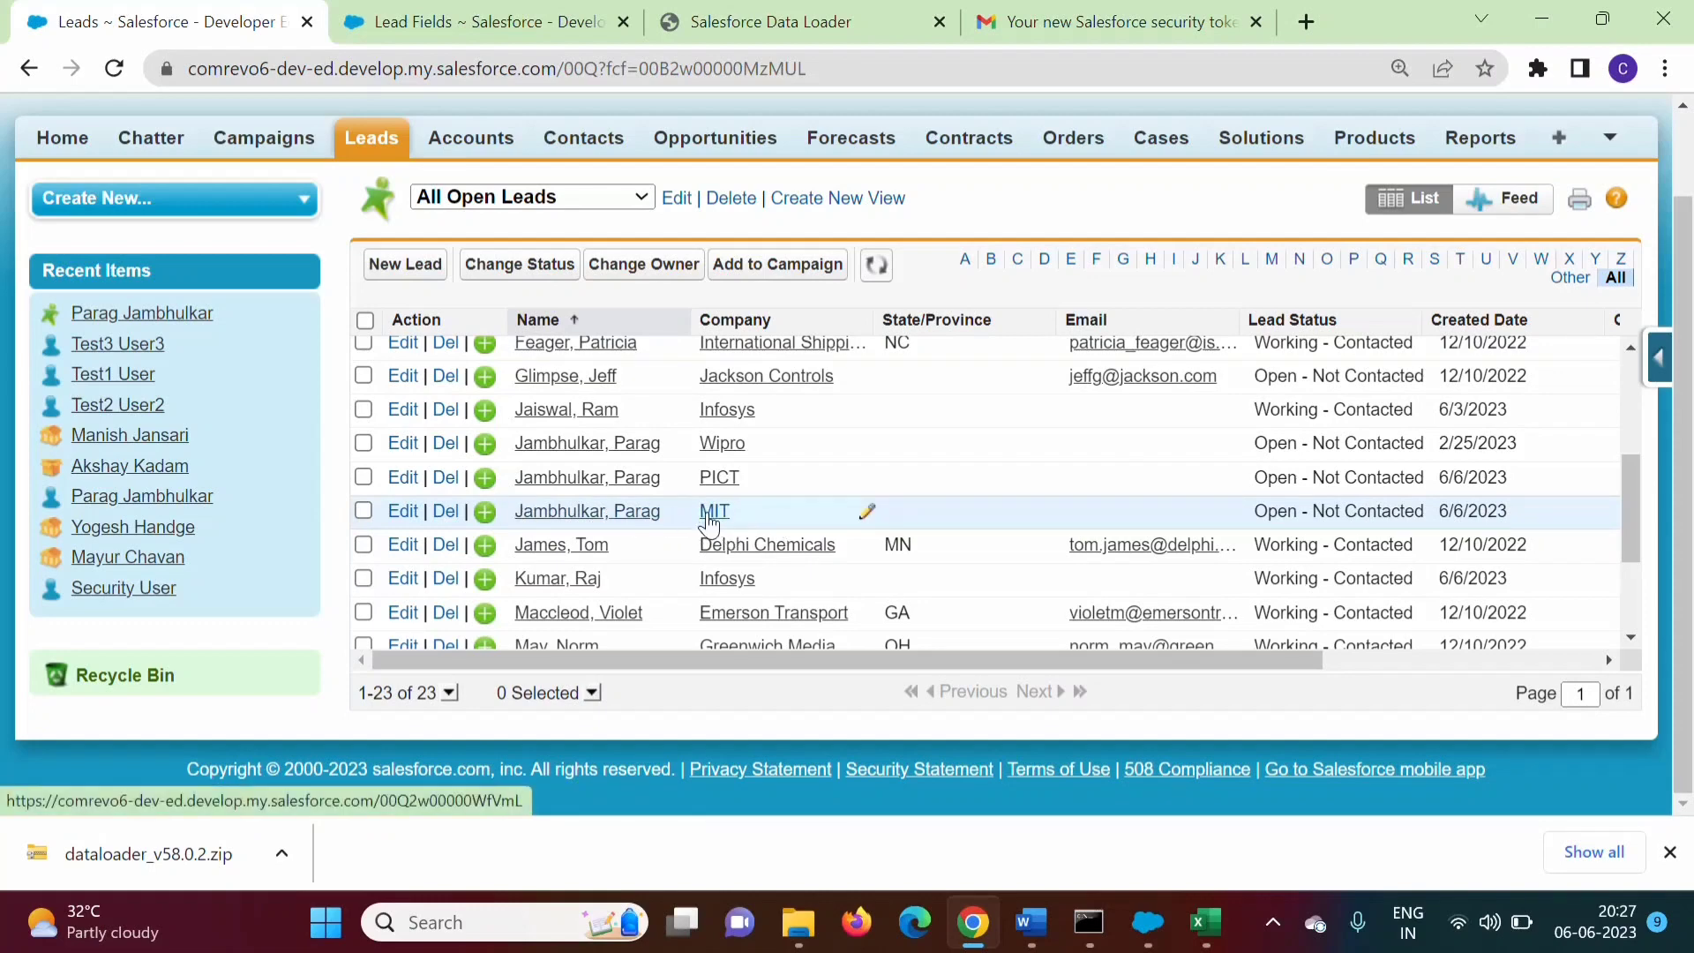
left_click(1211, 914)
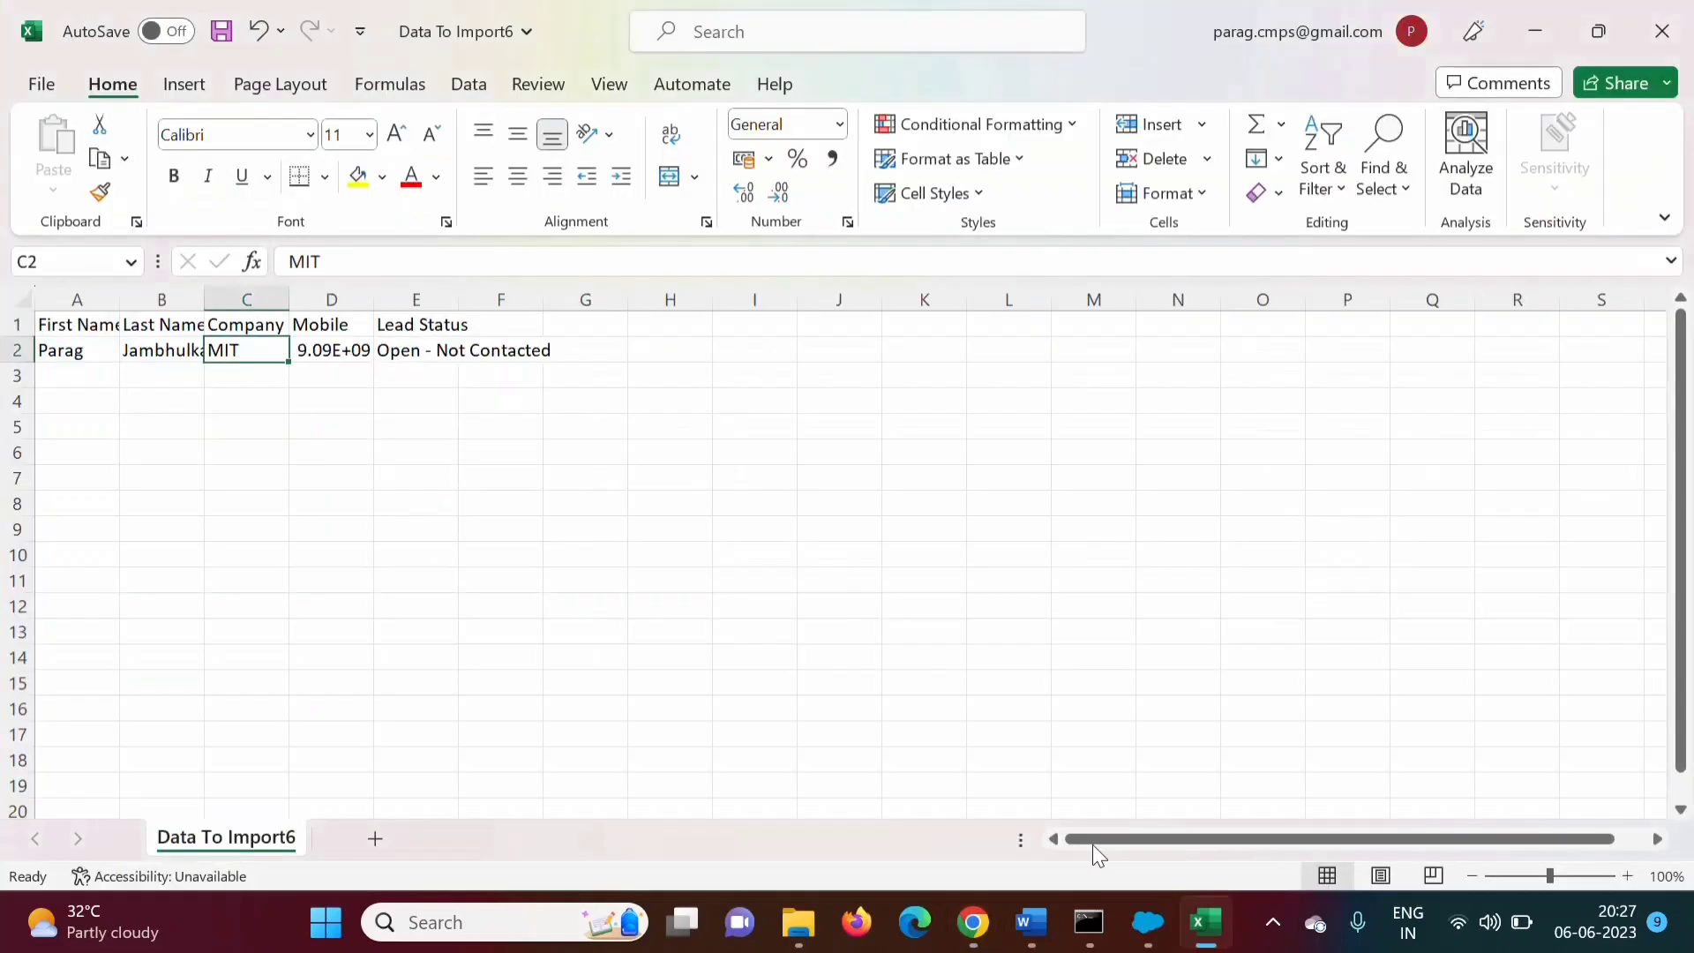
Replace the company MIT with HP in cell C2, comparing against the Salesforce Leads list
double_click(256, 355)
key("BackSpace")
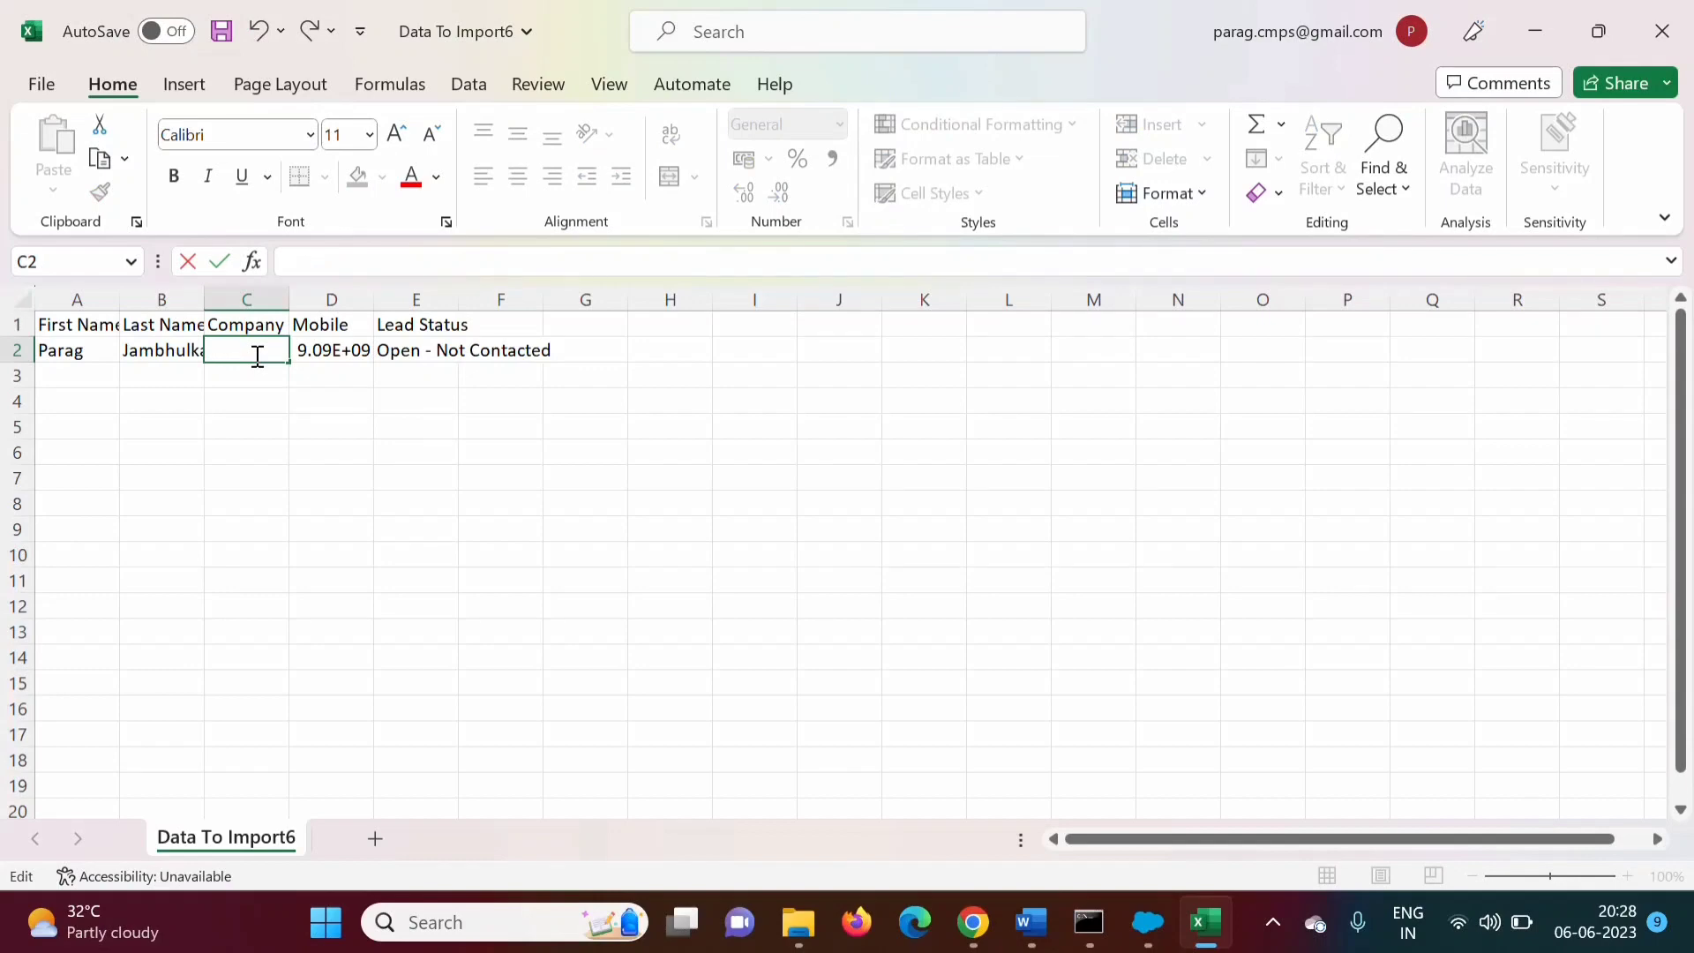
type("HP")
left_click(580, 600)
left_click(974, 922)
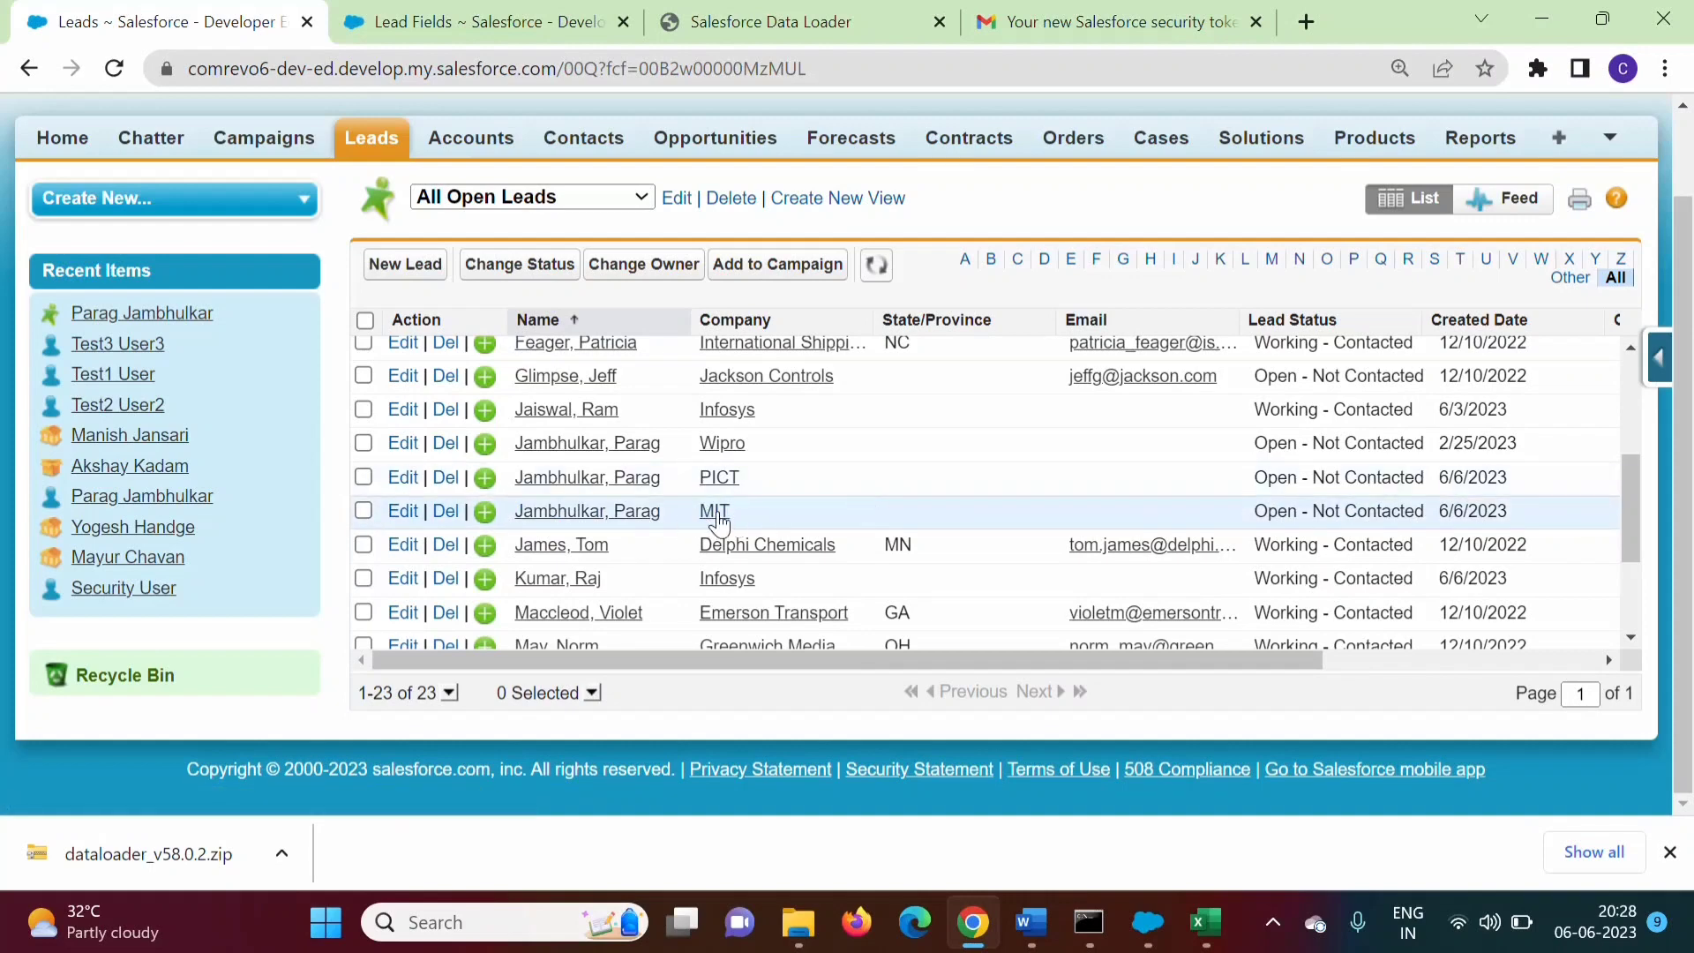
left_click(1206, 922)
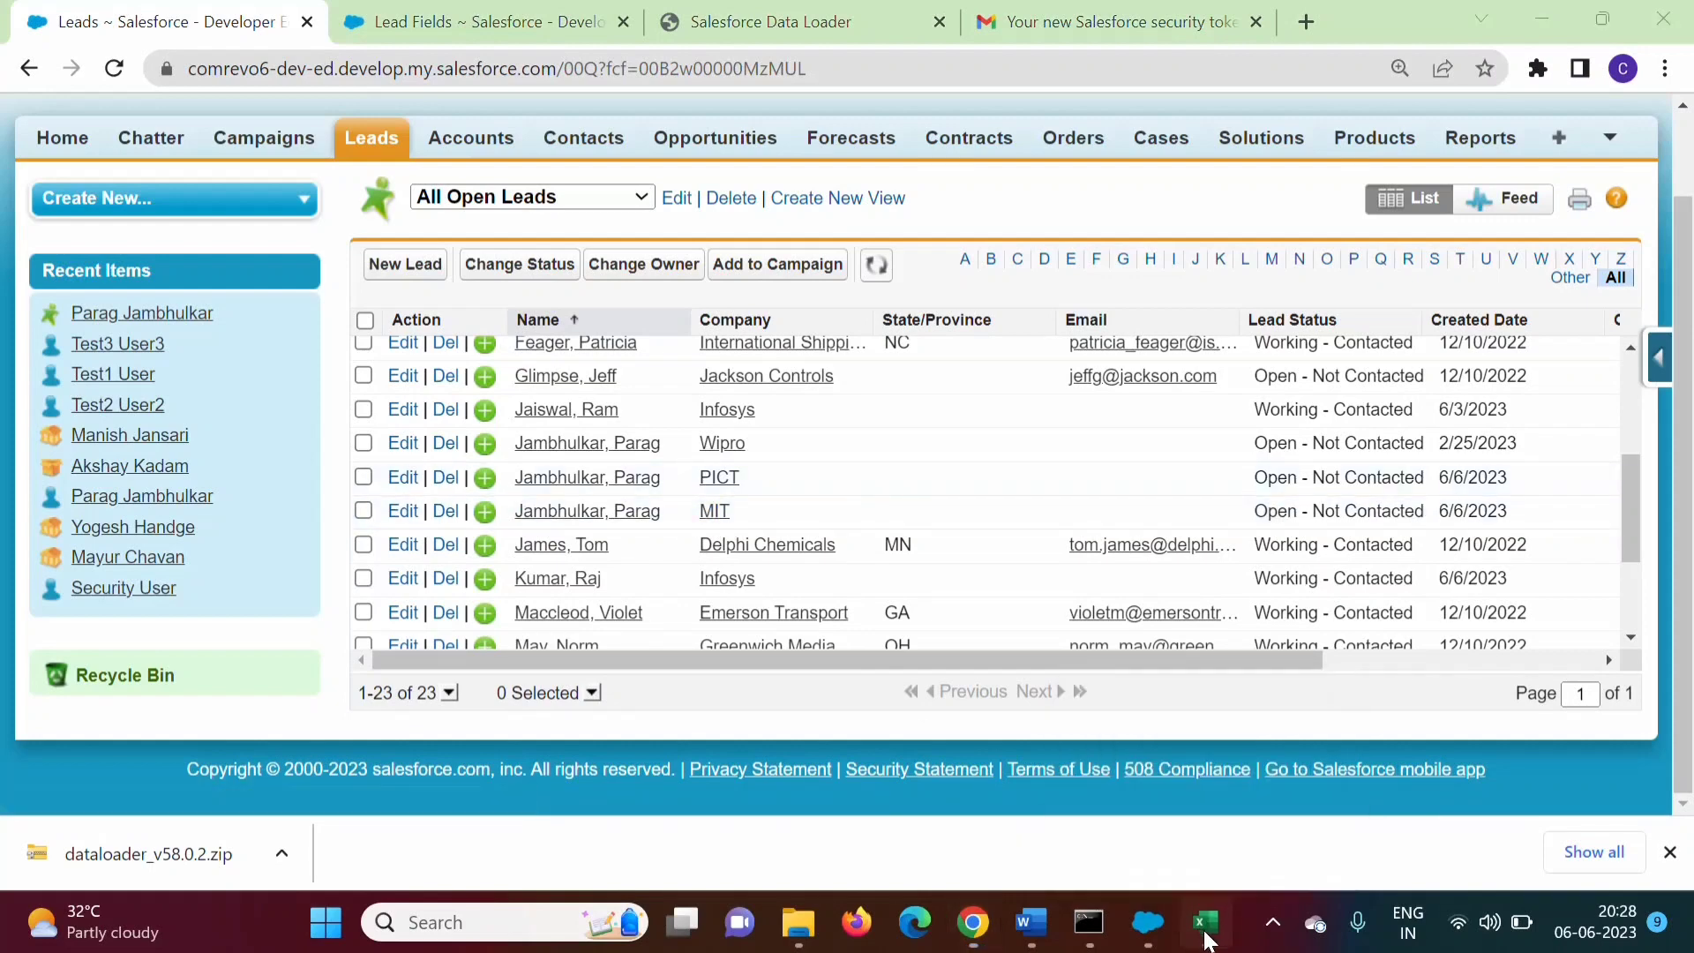
left_click(77, 300)
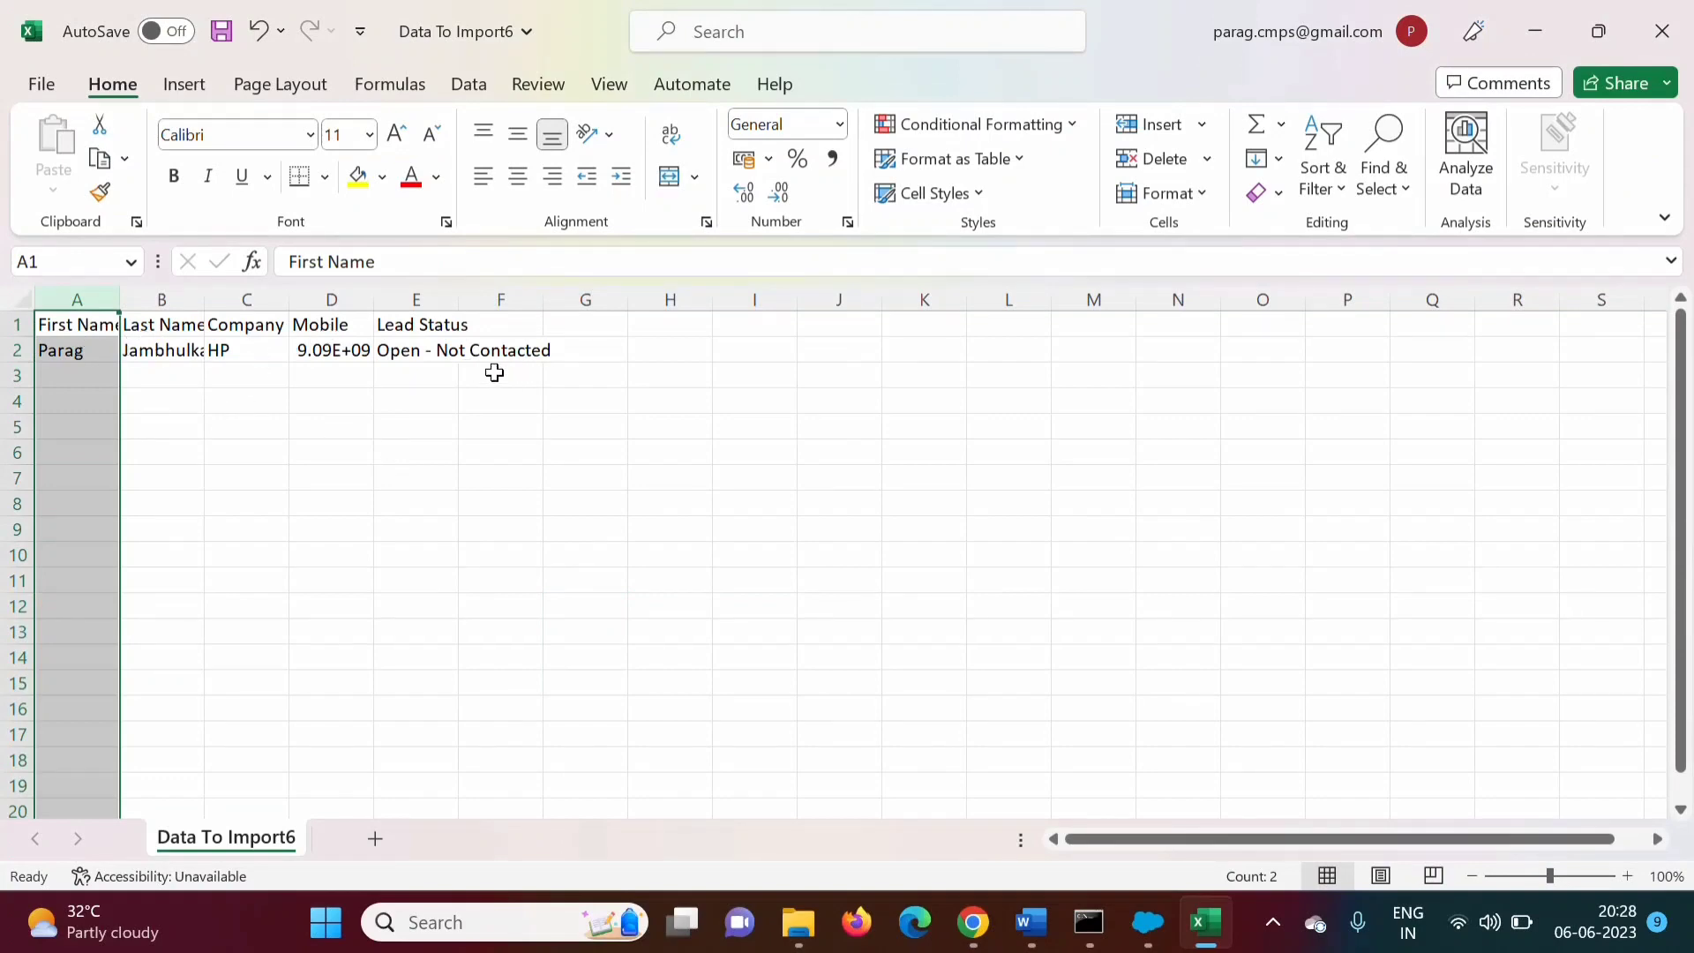
left_click(973, 922)
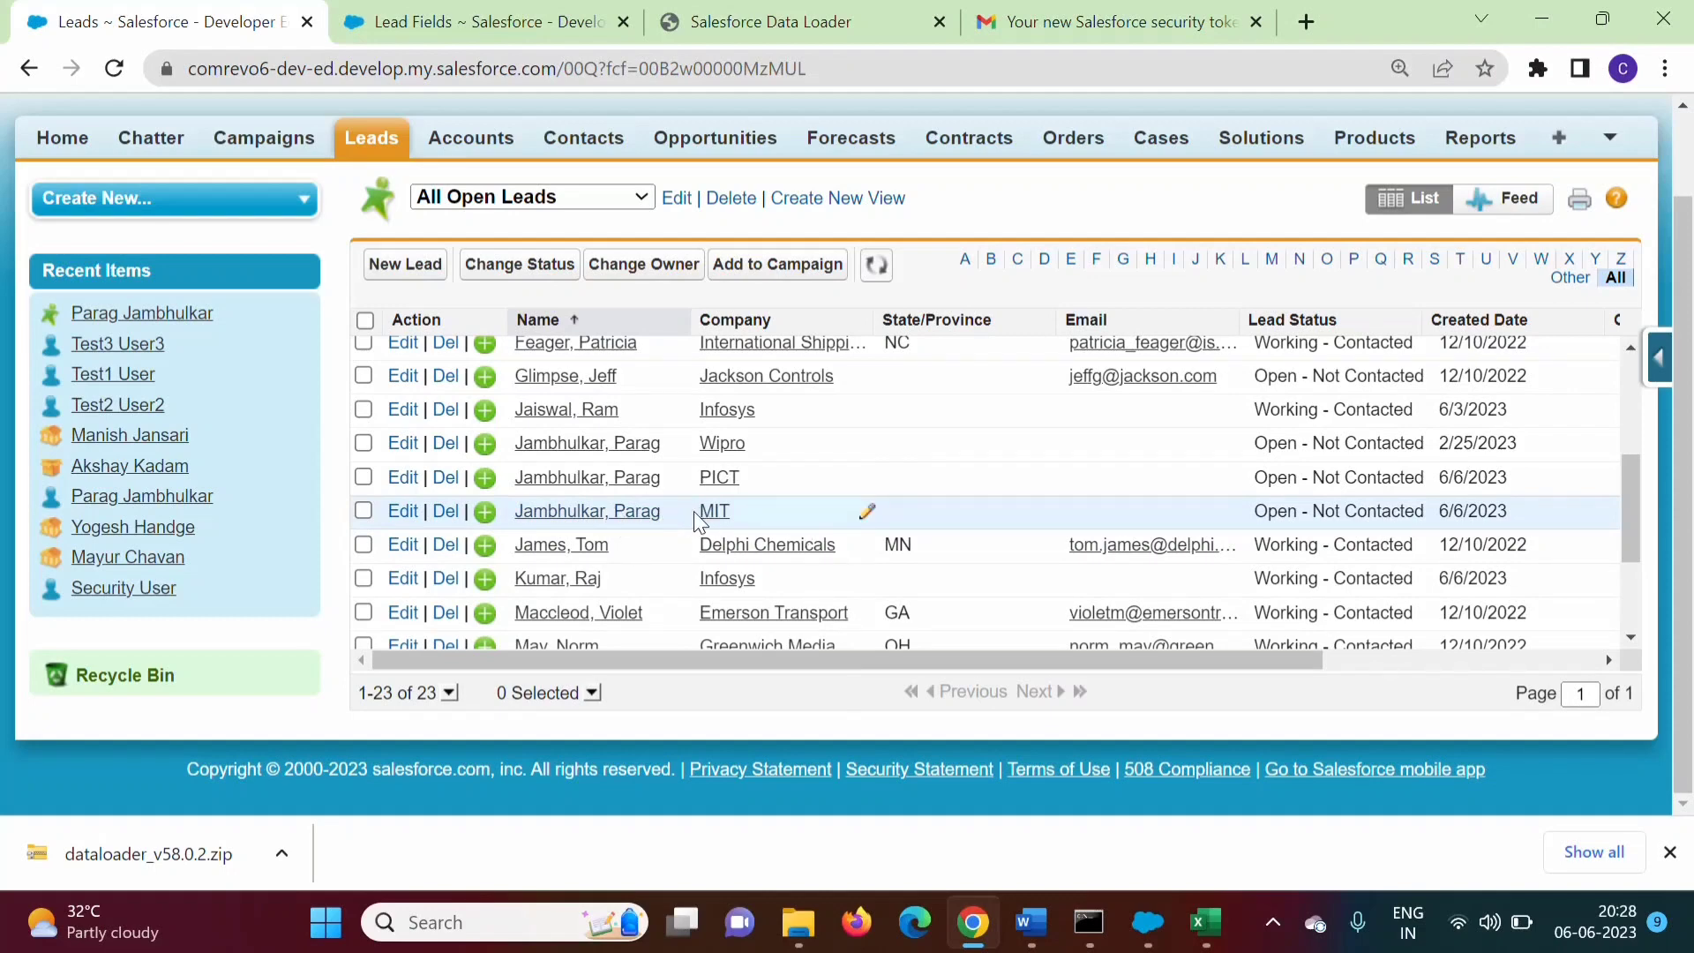
left_click(1147, 922)
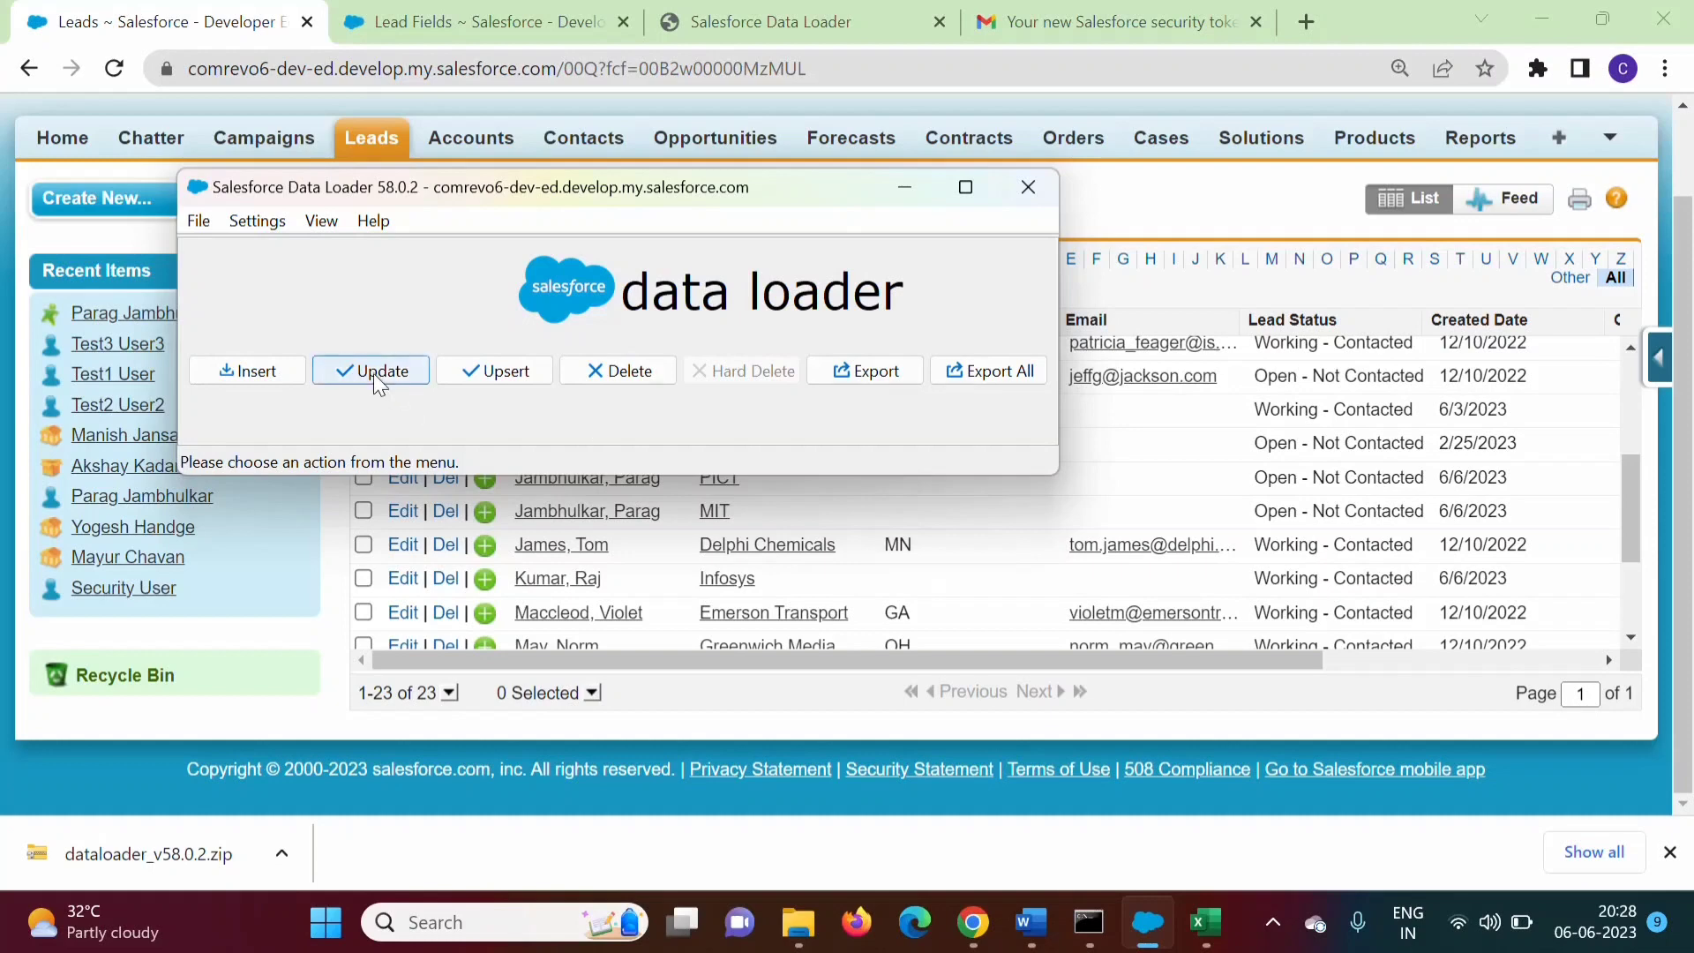
Start a Lead (Lead) export and generate a query selecting all Lead fields
left_click(864, 372)
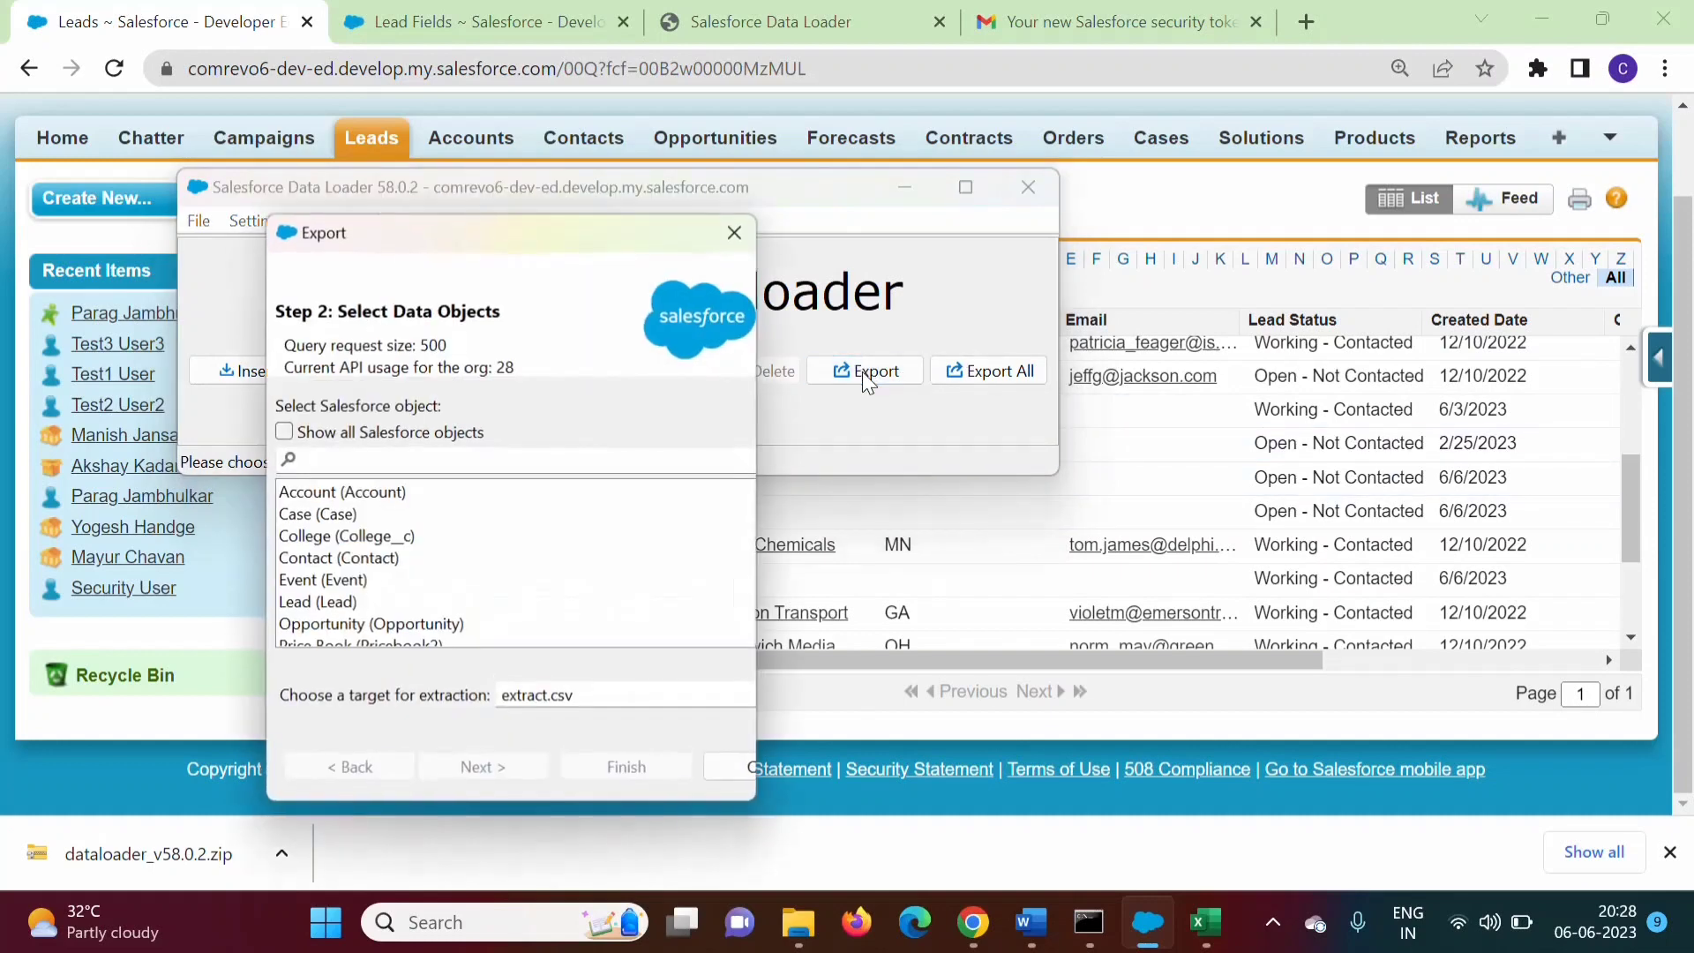
left_click(332, 603)
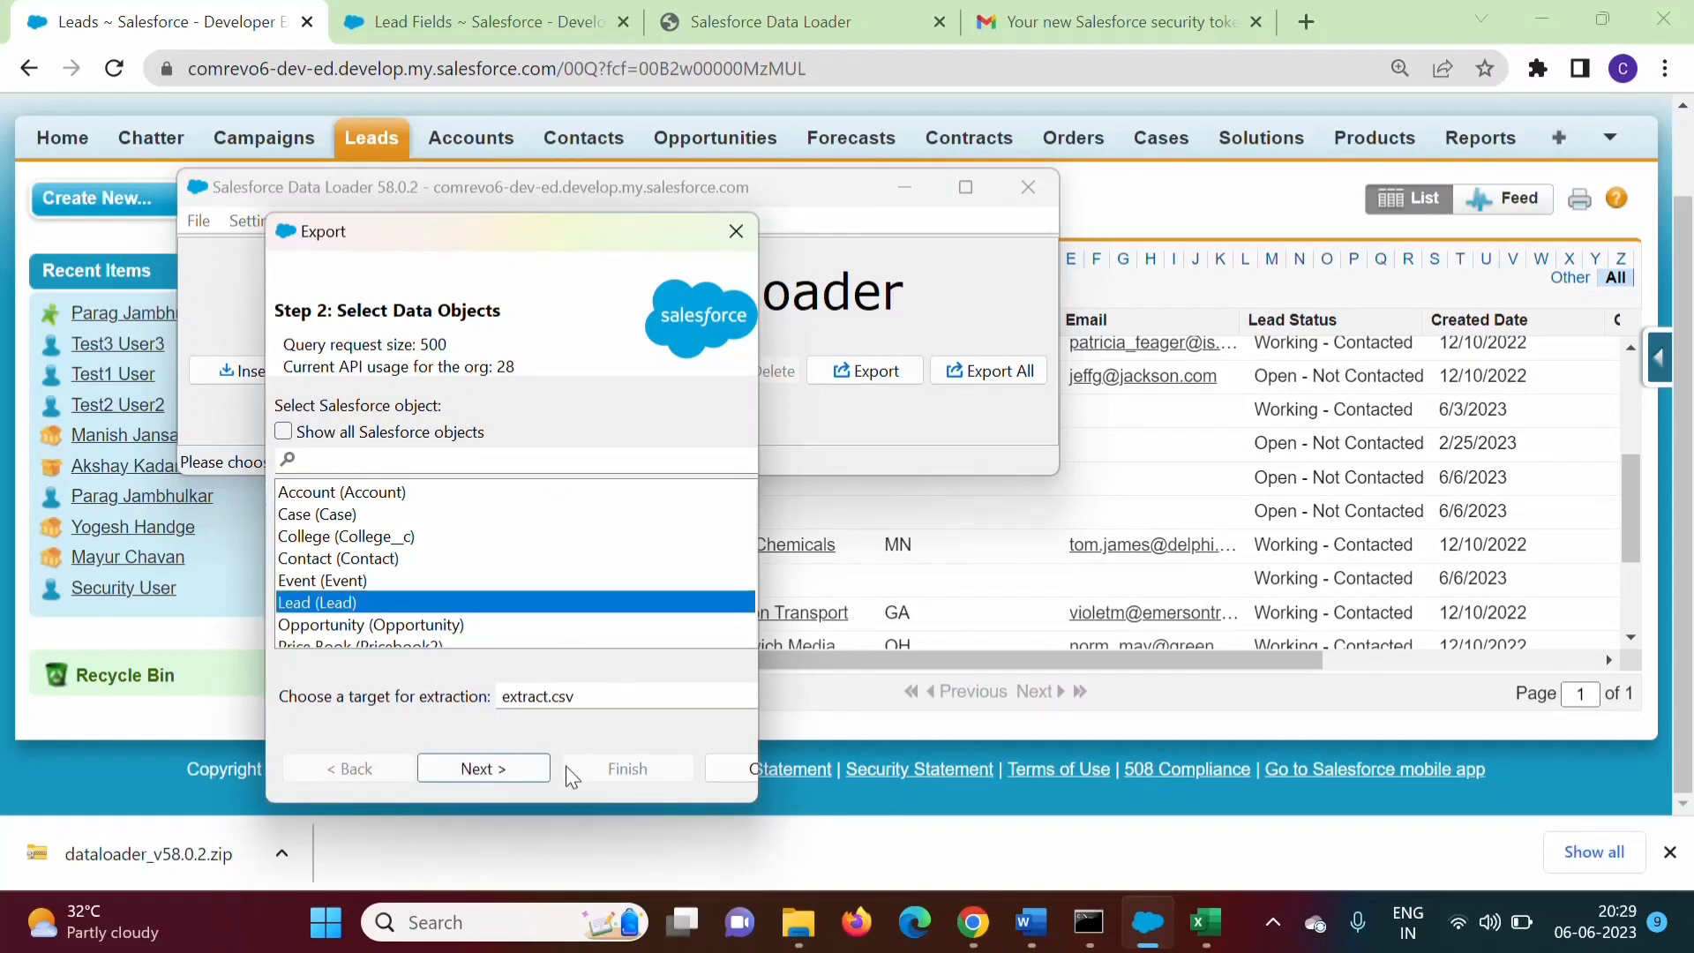
left_click(510, 765)
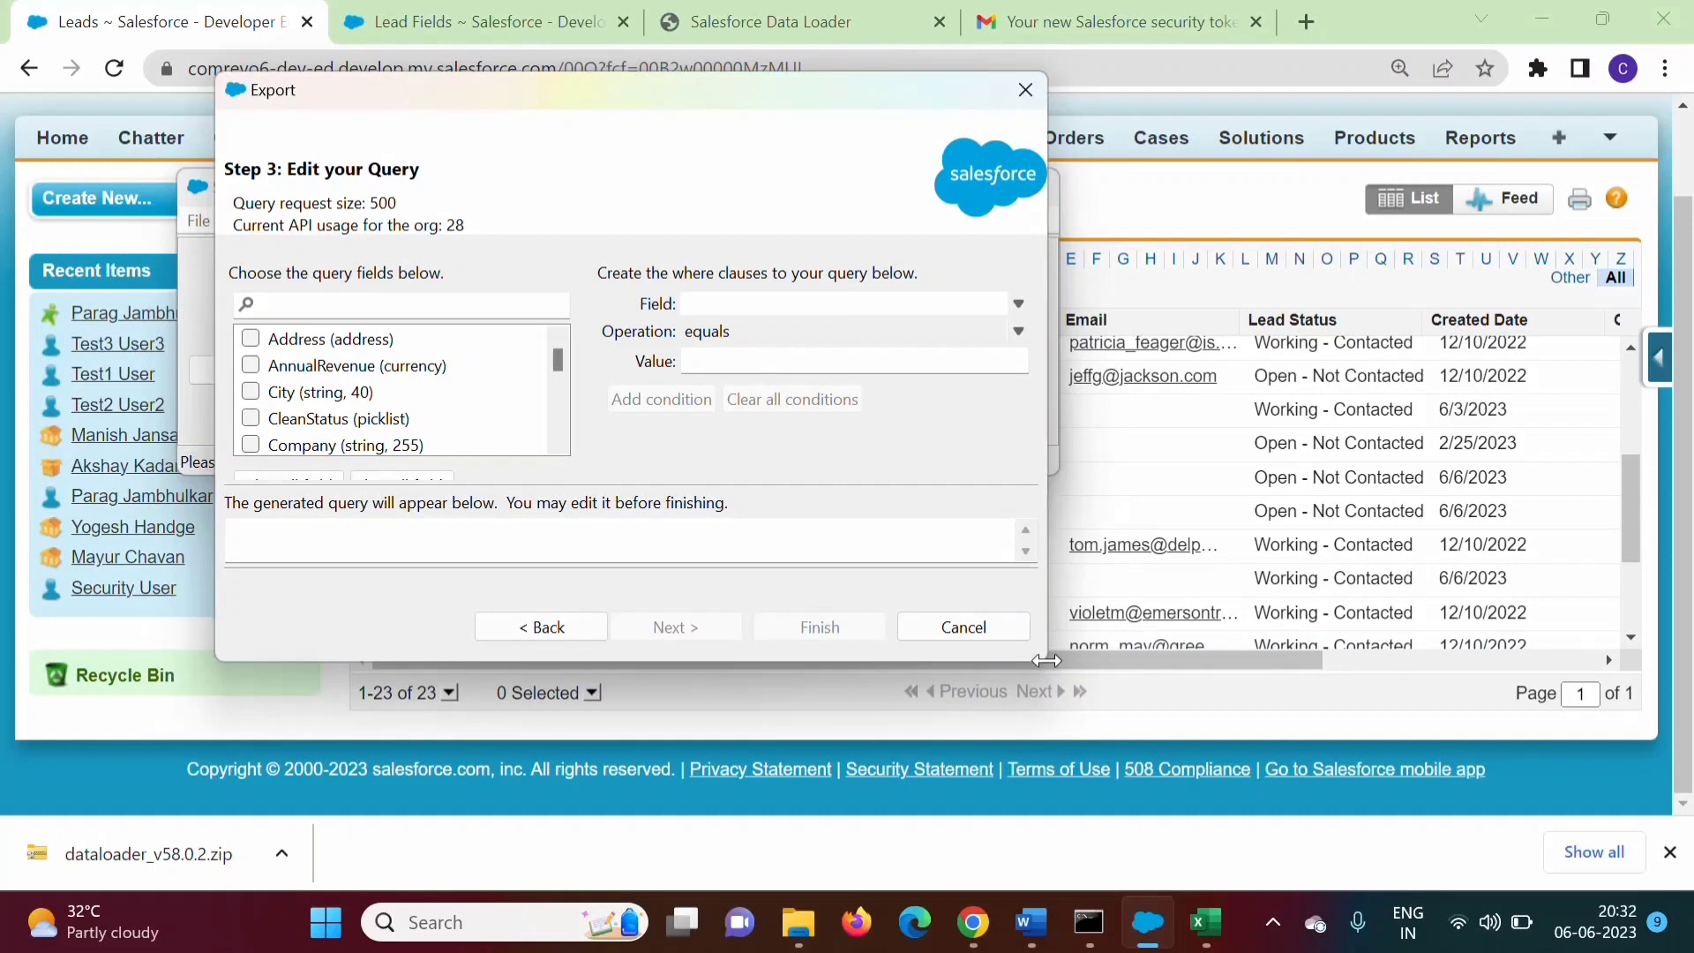
left_click_drag(1047, 660, 1061, 660)
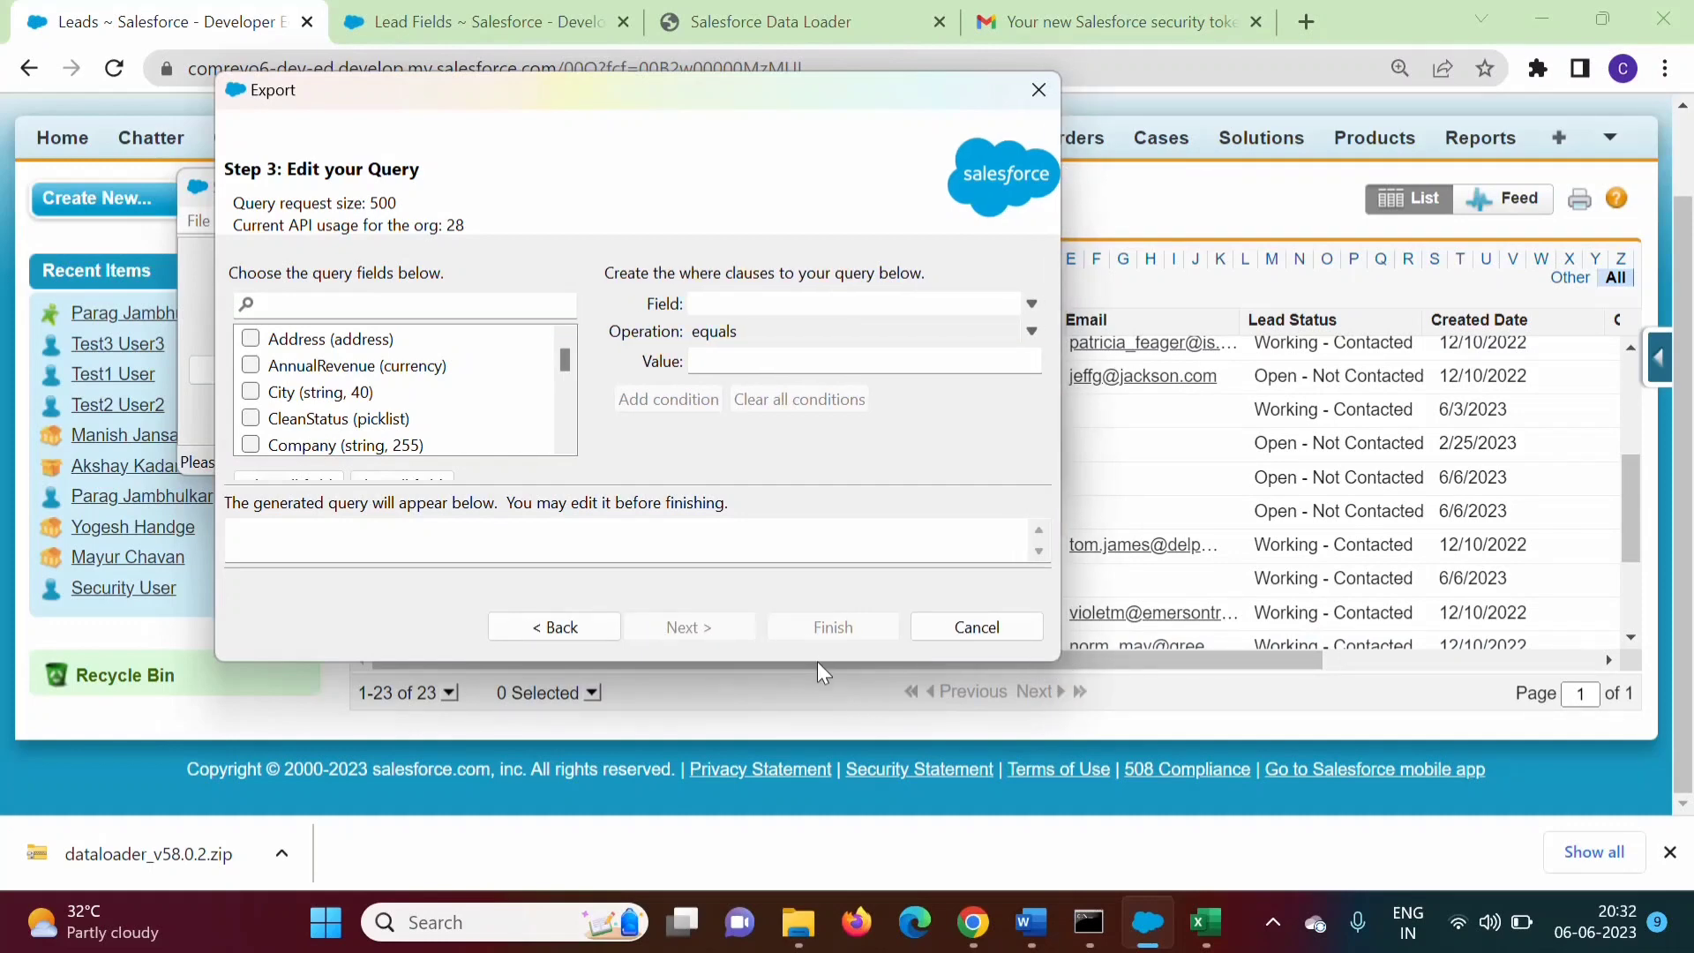
left_click_drag(817, 663, 815, 810)
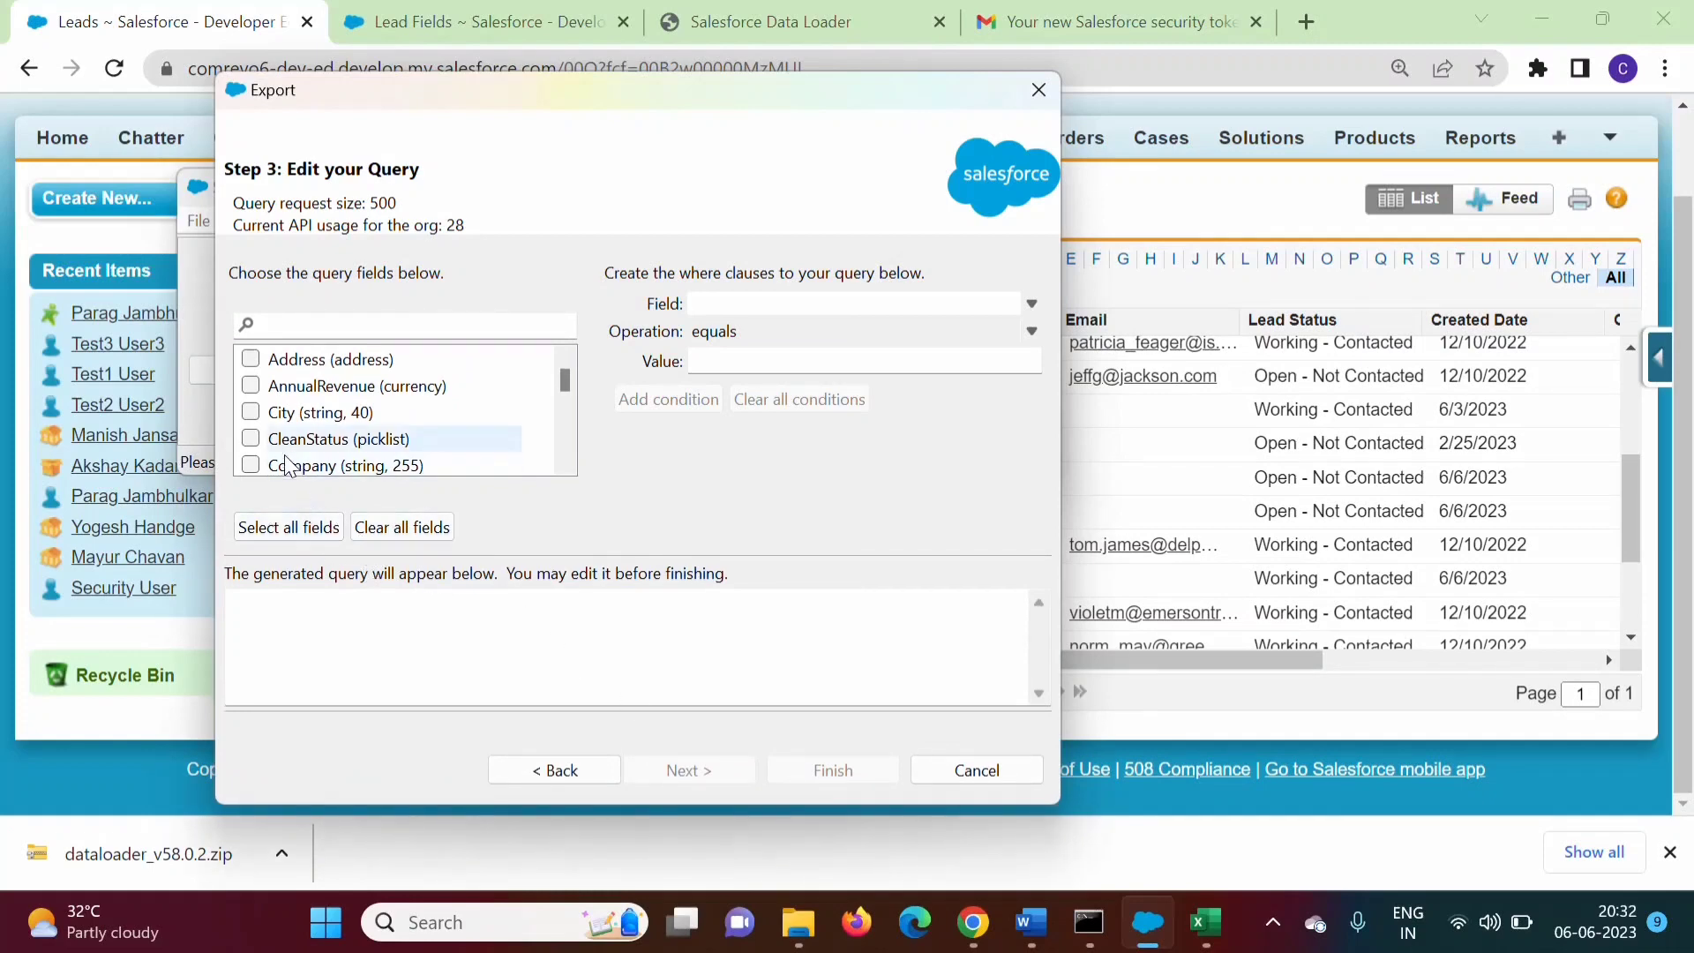
left_click(286, 528)
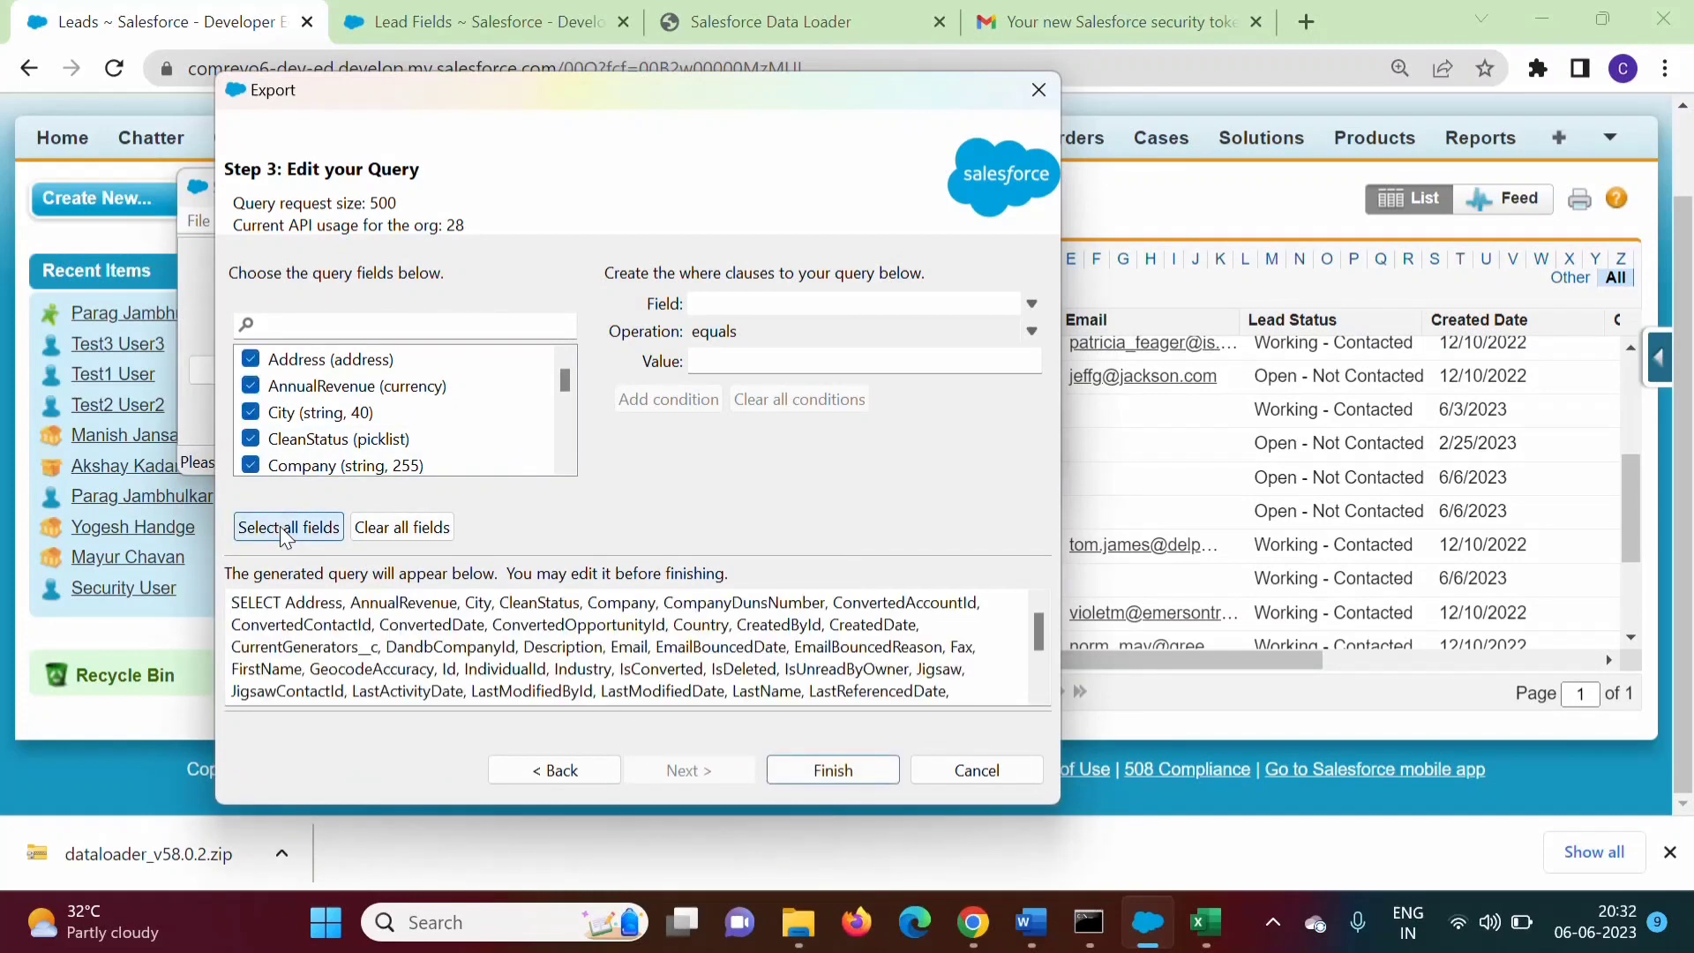
left_click_drag(231, 600, 896, 712)
left_click(664, 496)
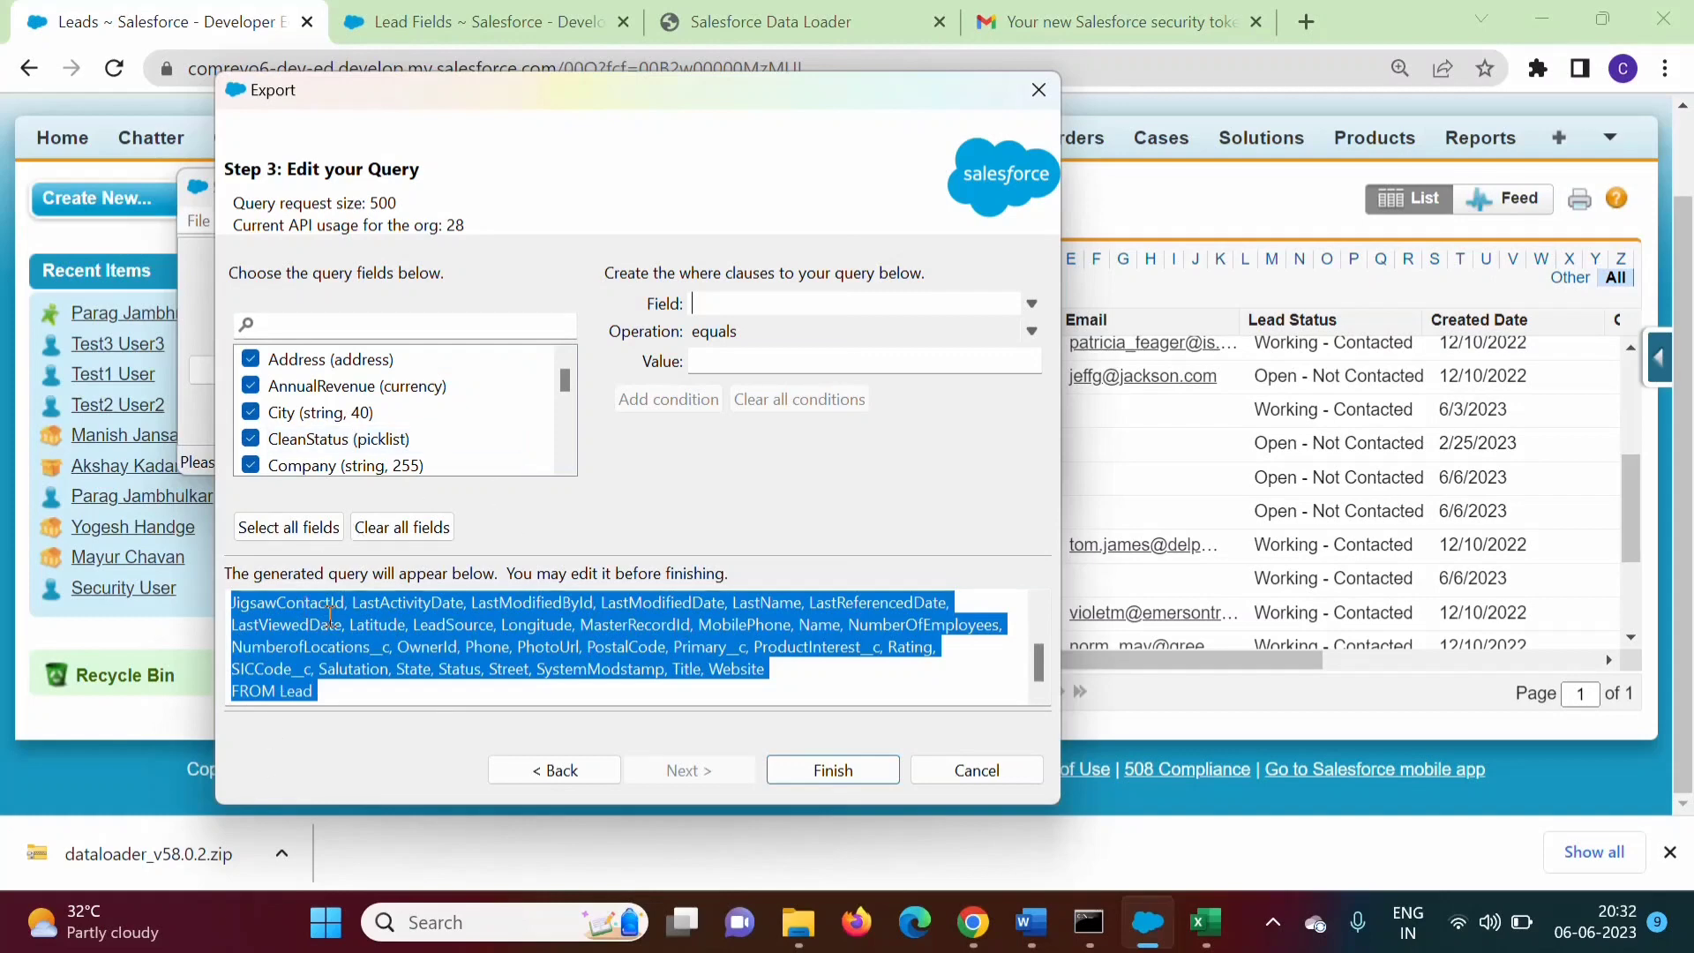
left_click_drag(1039, 662, 1040, 734)
Add a WHERE condition matching FirstName to the lead's first name, then finish the export query
left_click(1032, 303)
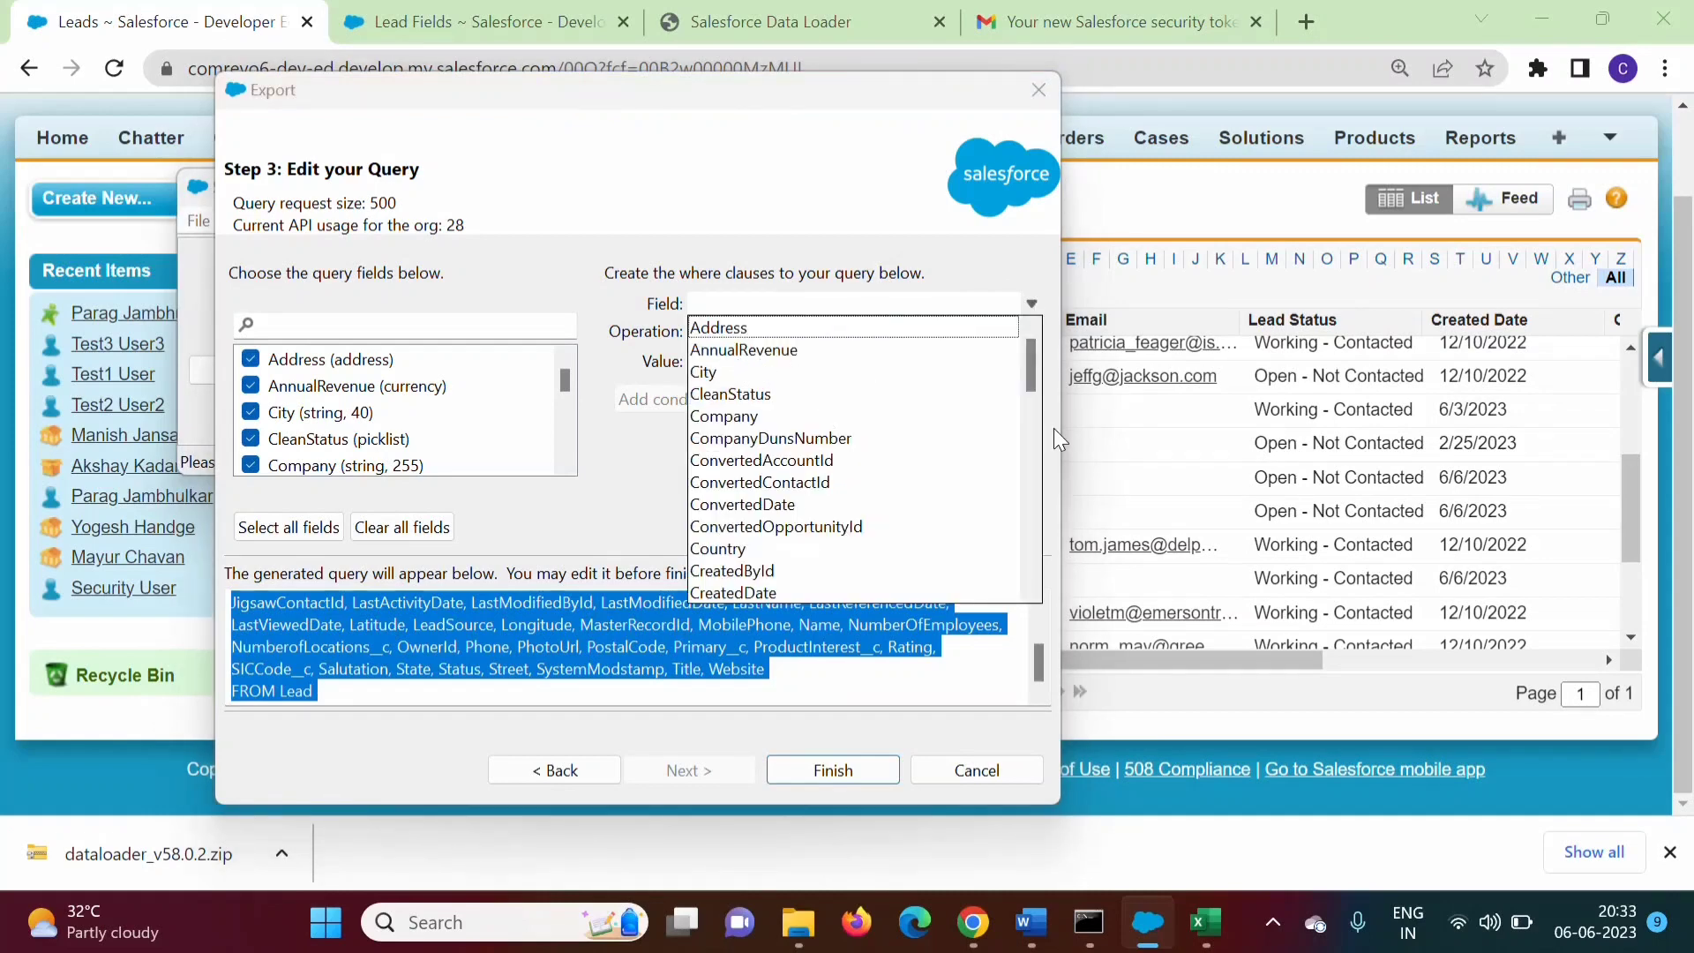
left_click_drag(1032, 372, 1043, 502)
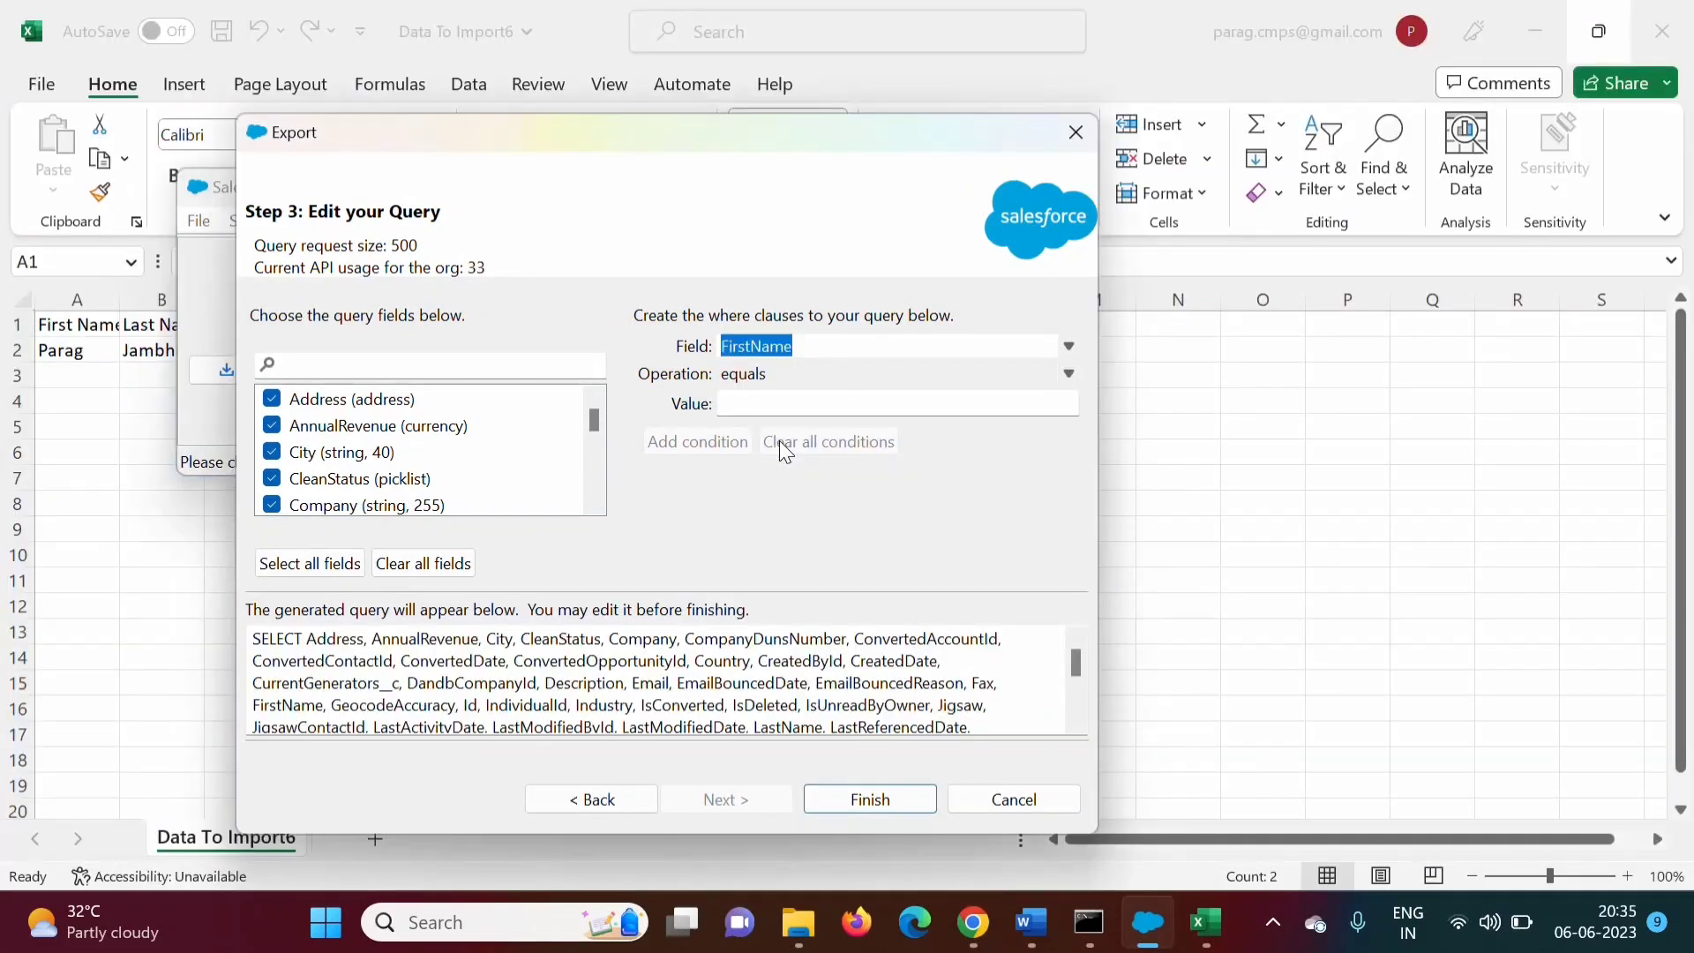
left_click(755, 404)
type("P")
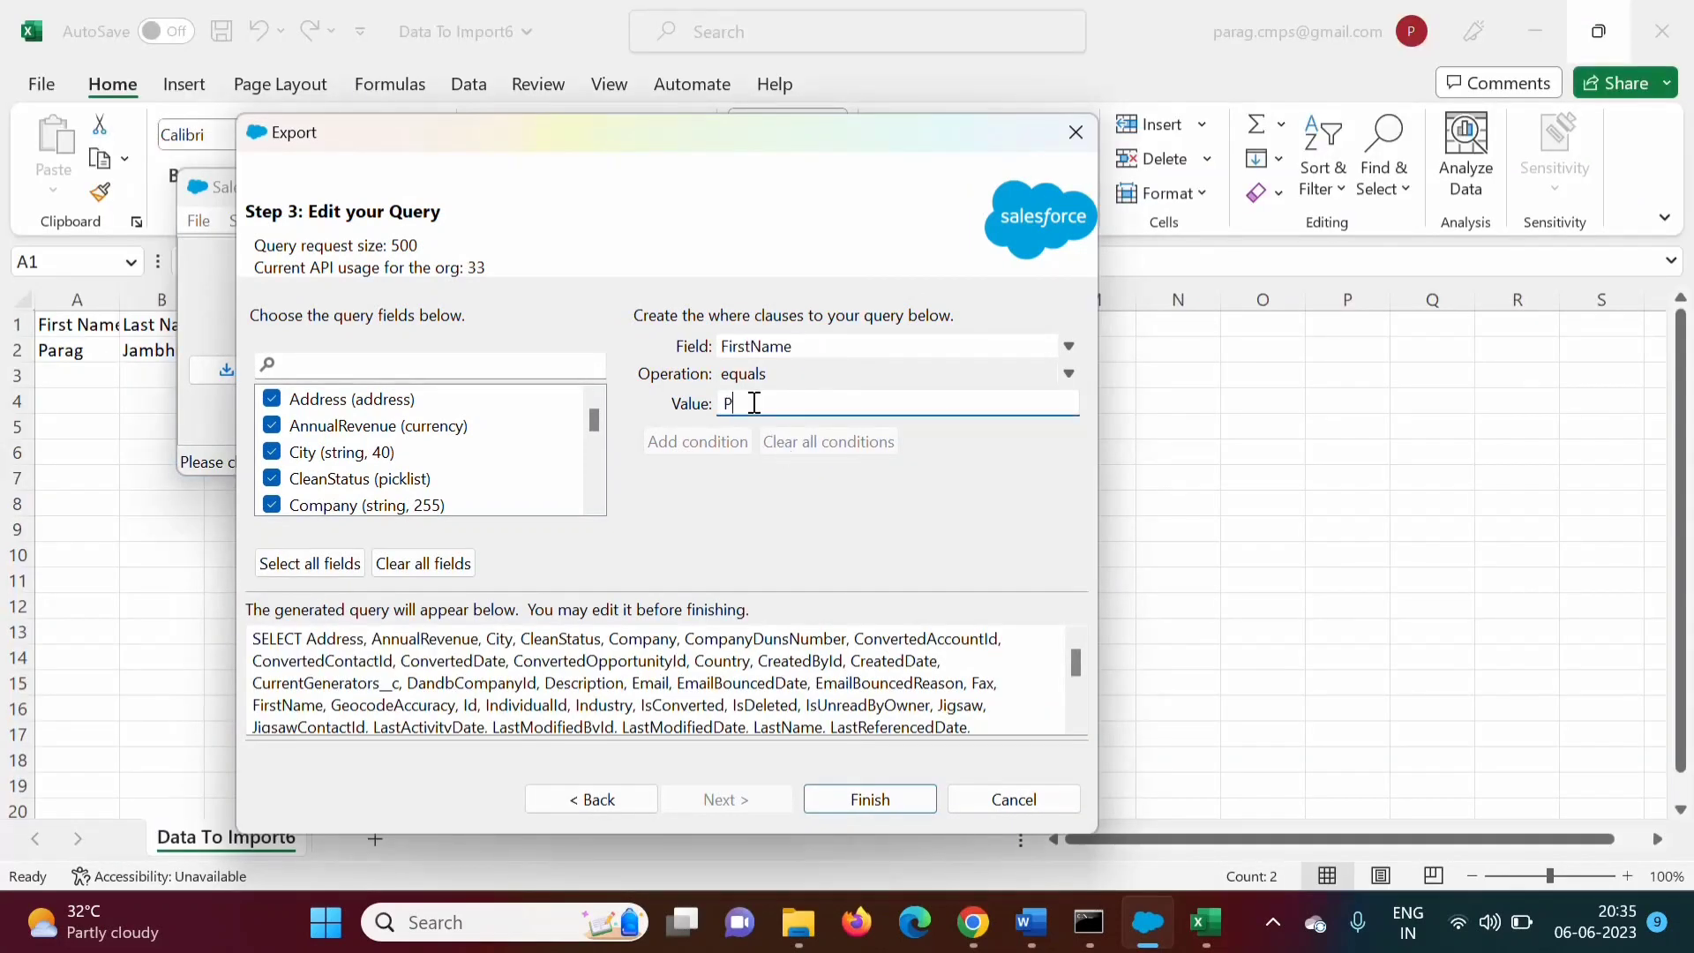
type("arag")
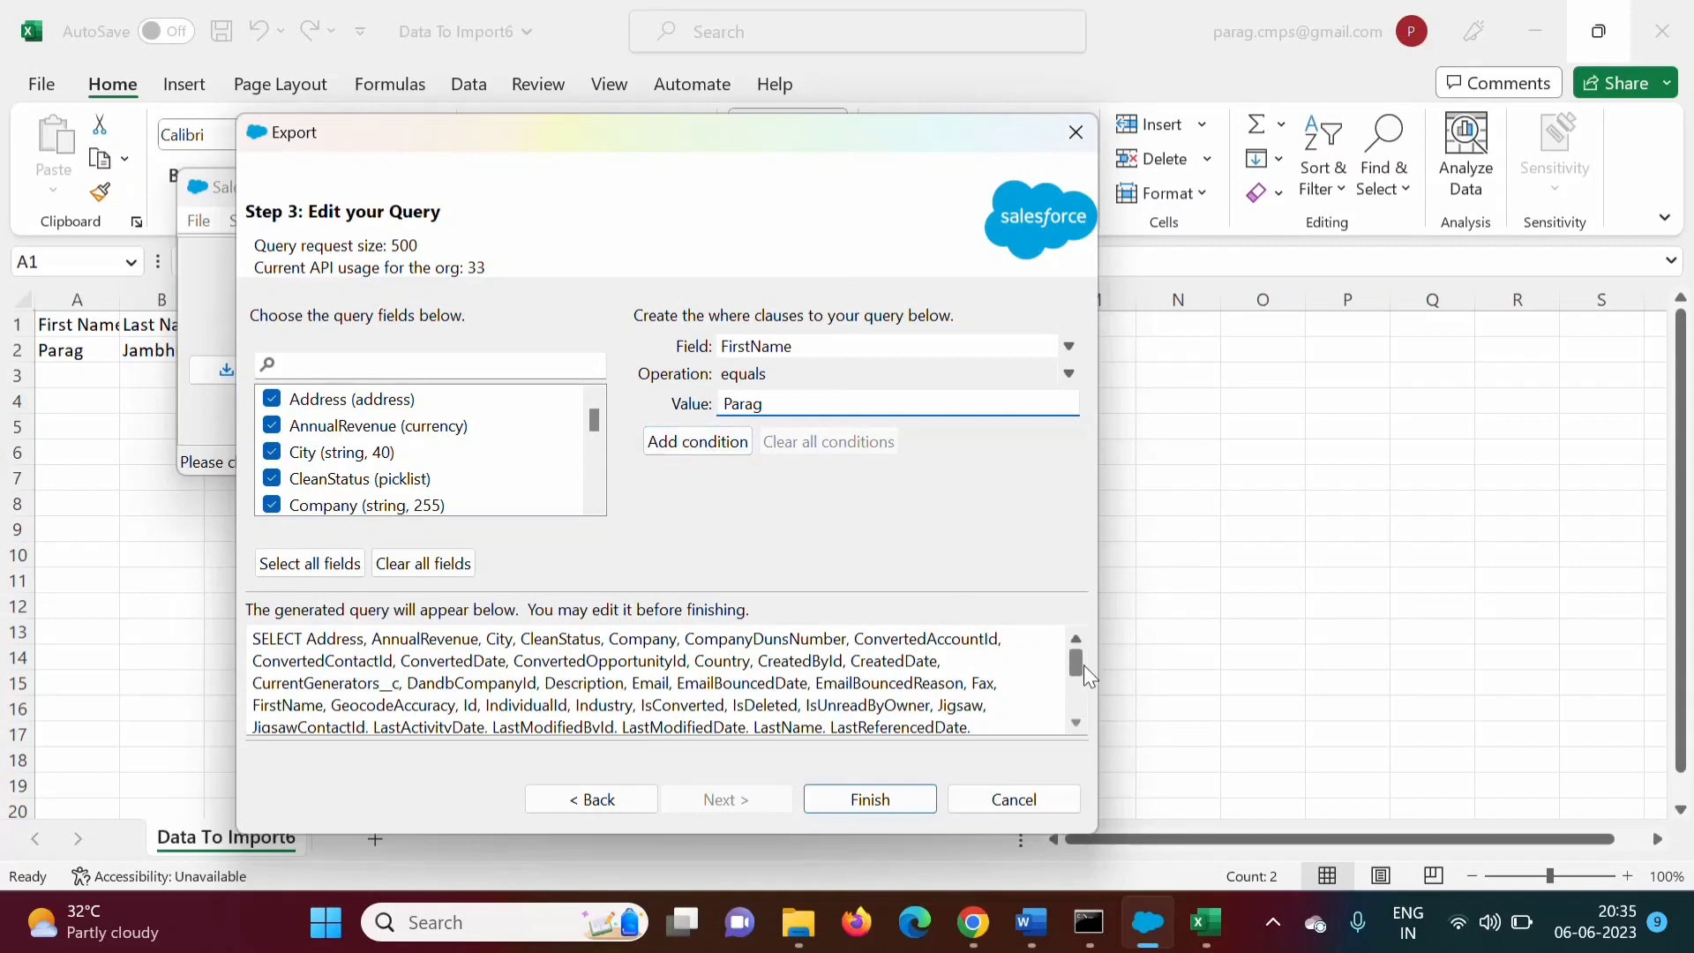
left_click_drag(1079, 665, 1041, 787)
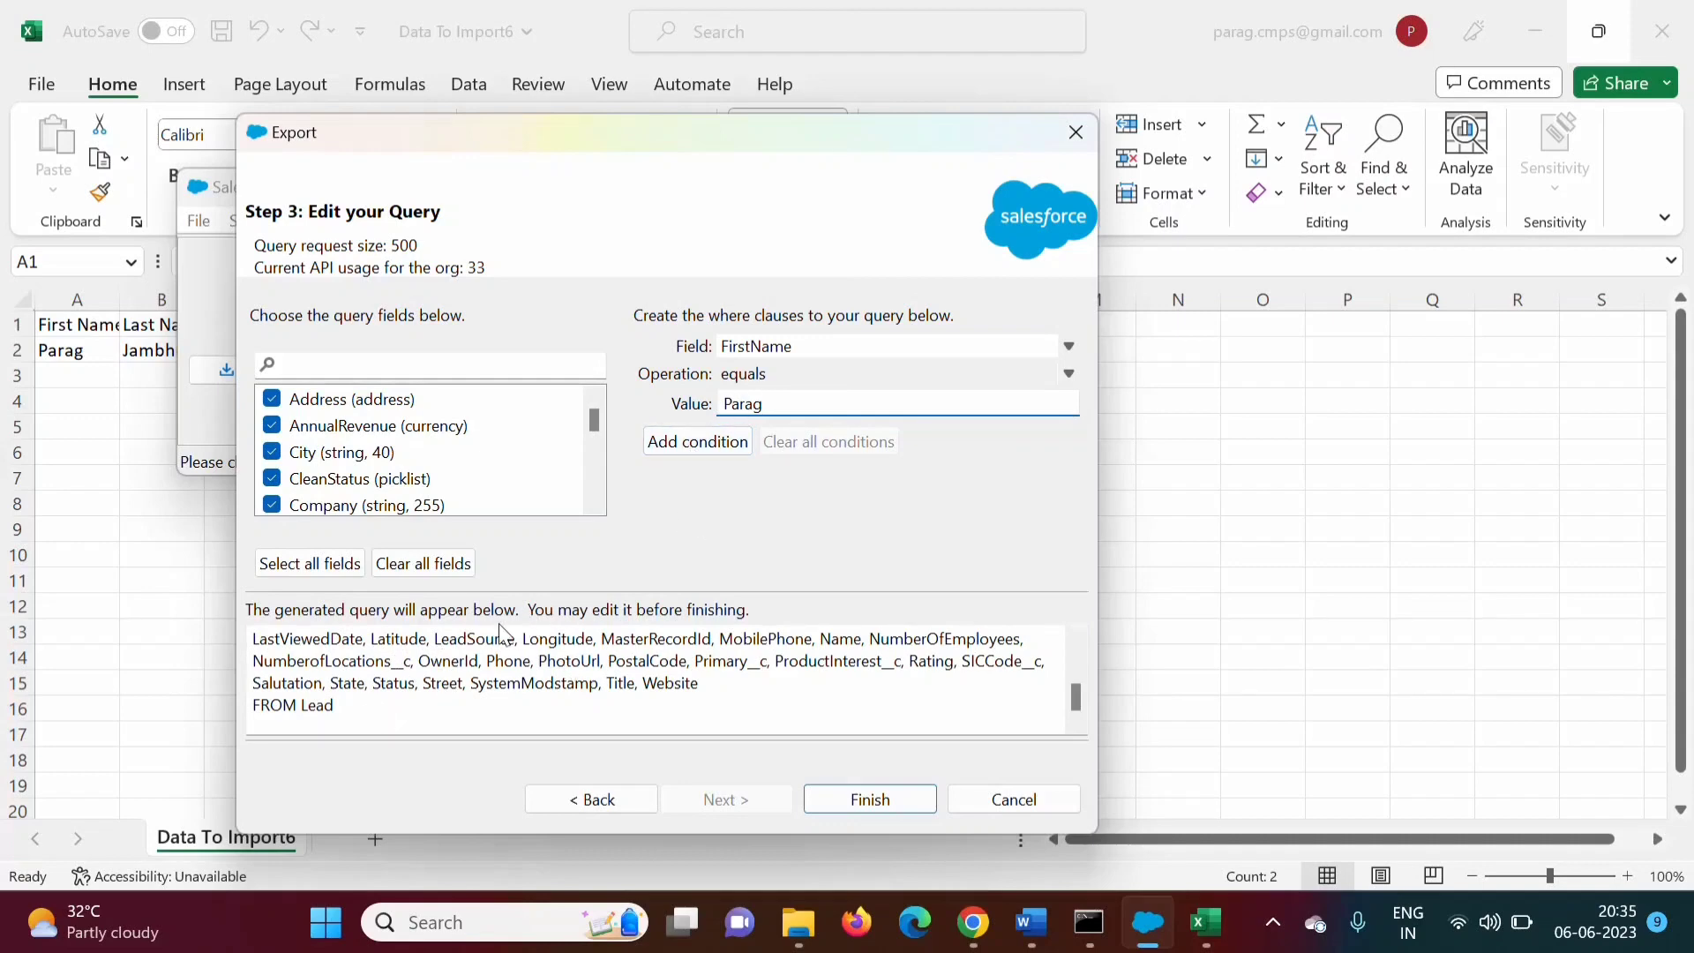
left_click(658, 441)
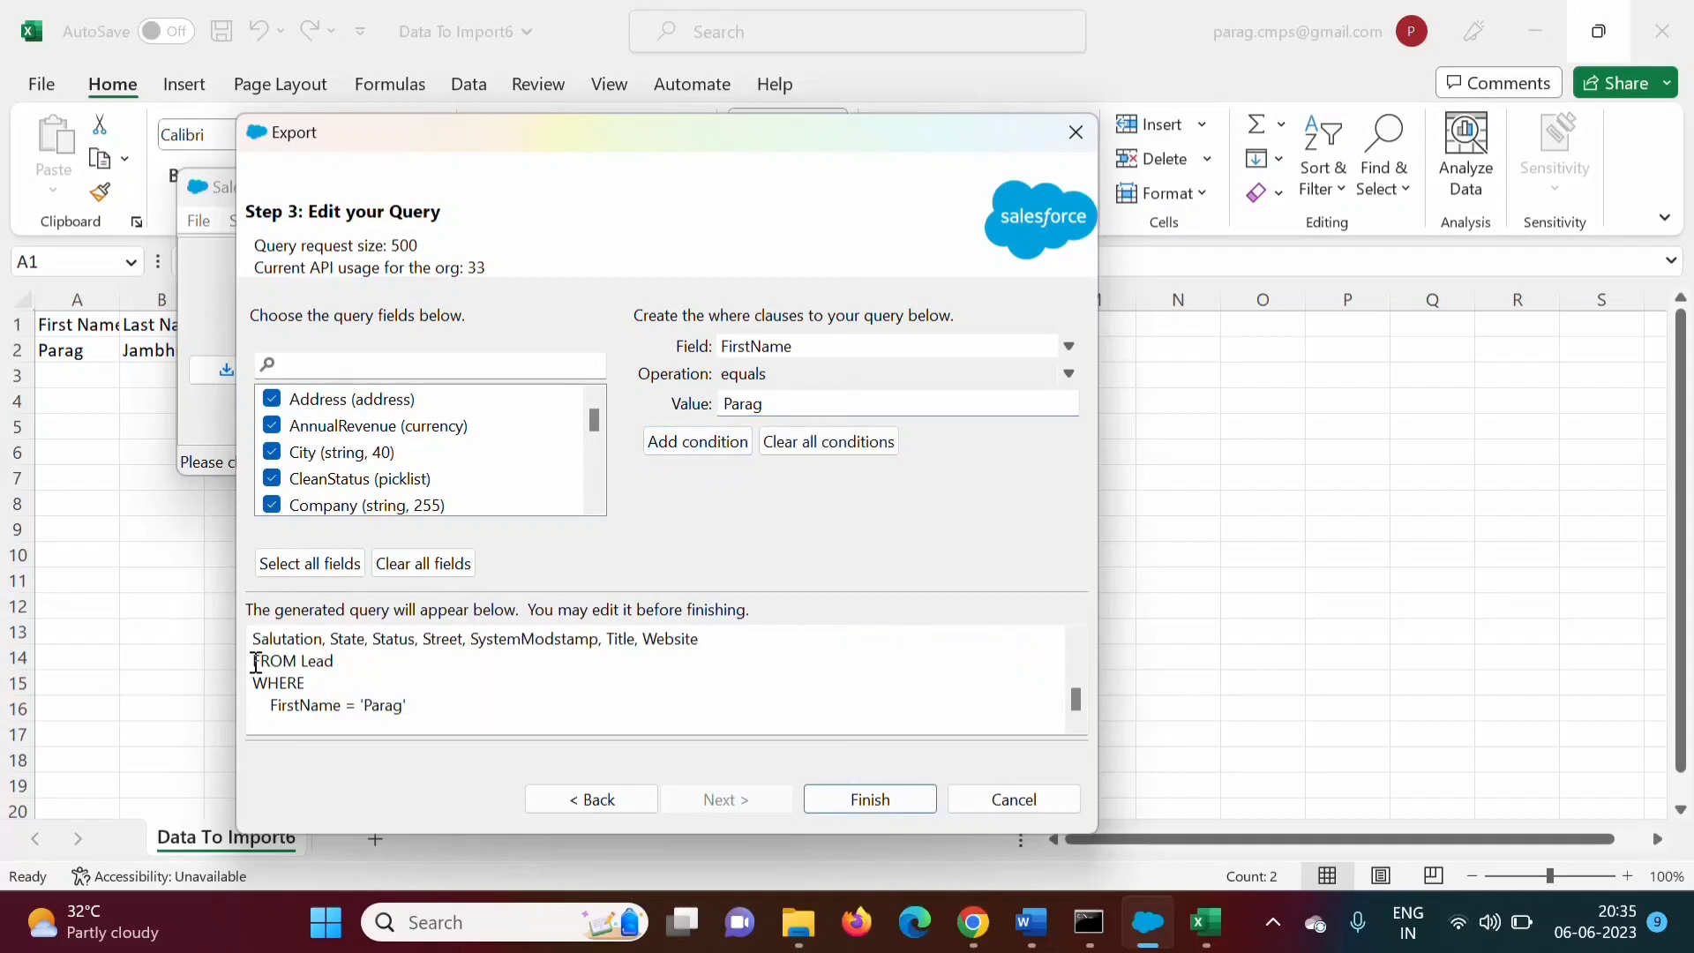
left_click_drag(253, 662, 442, 703)
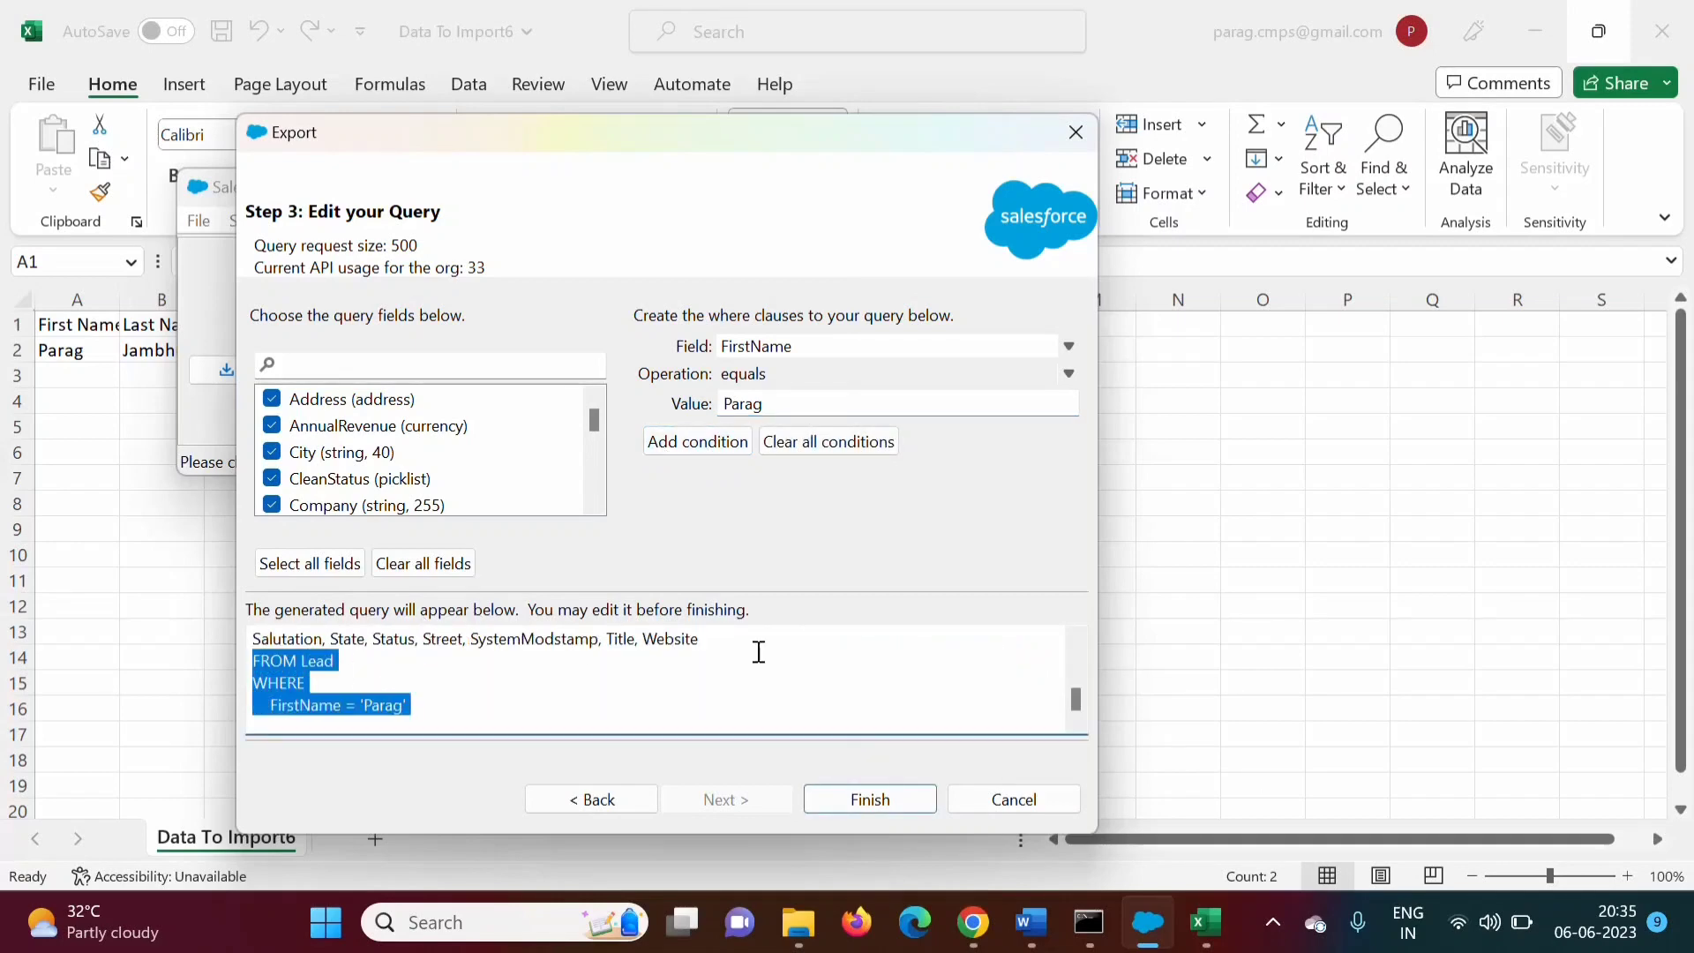
left_click(861, 804)
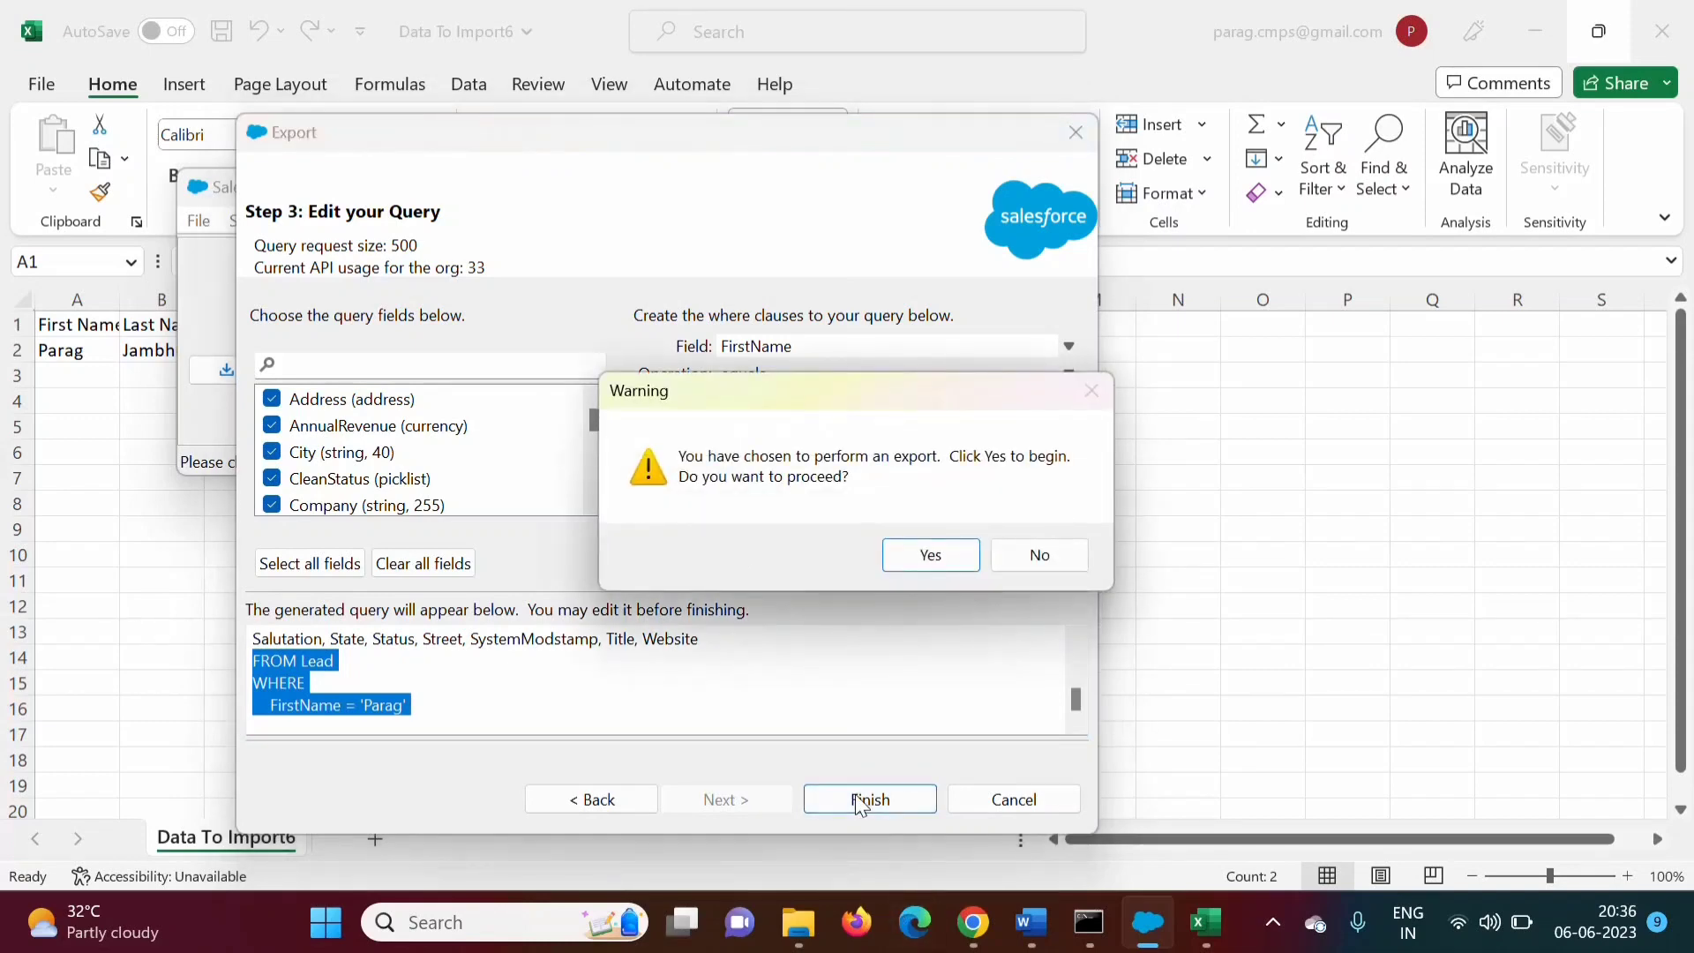
Confirm the export, view the three extracted leads, and open the extract CSV in Excel
left_click(921, 556)
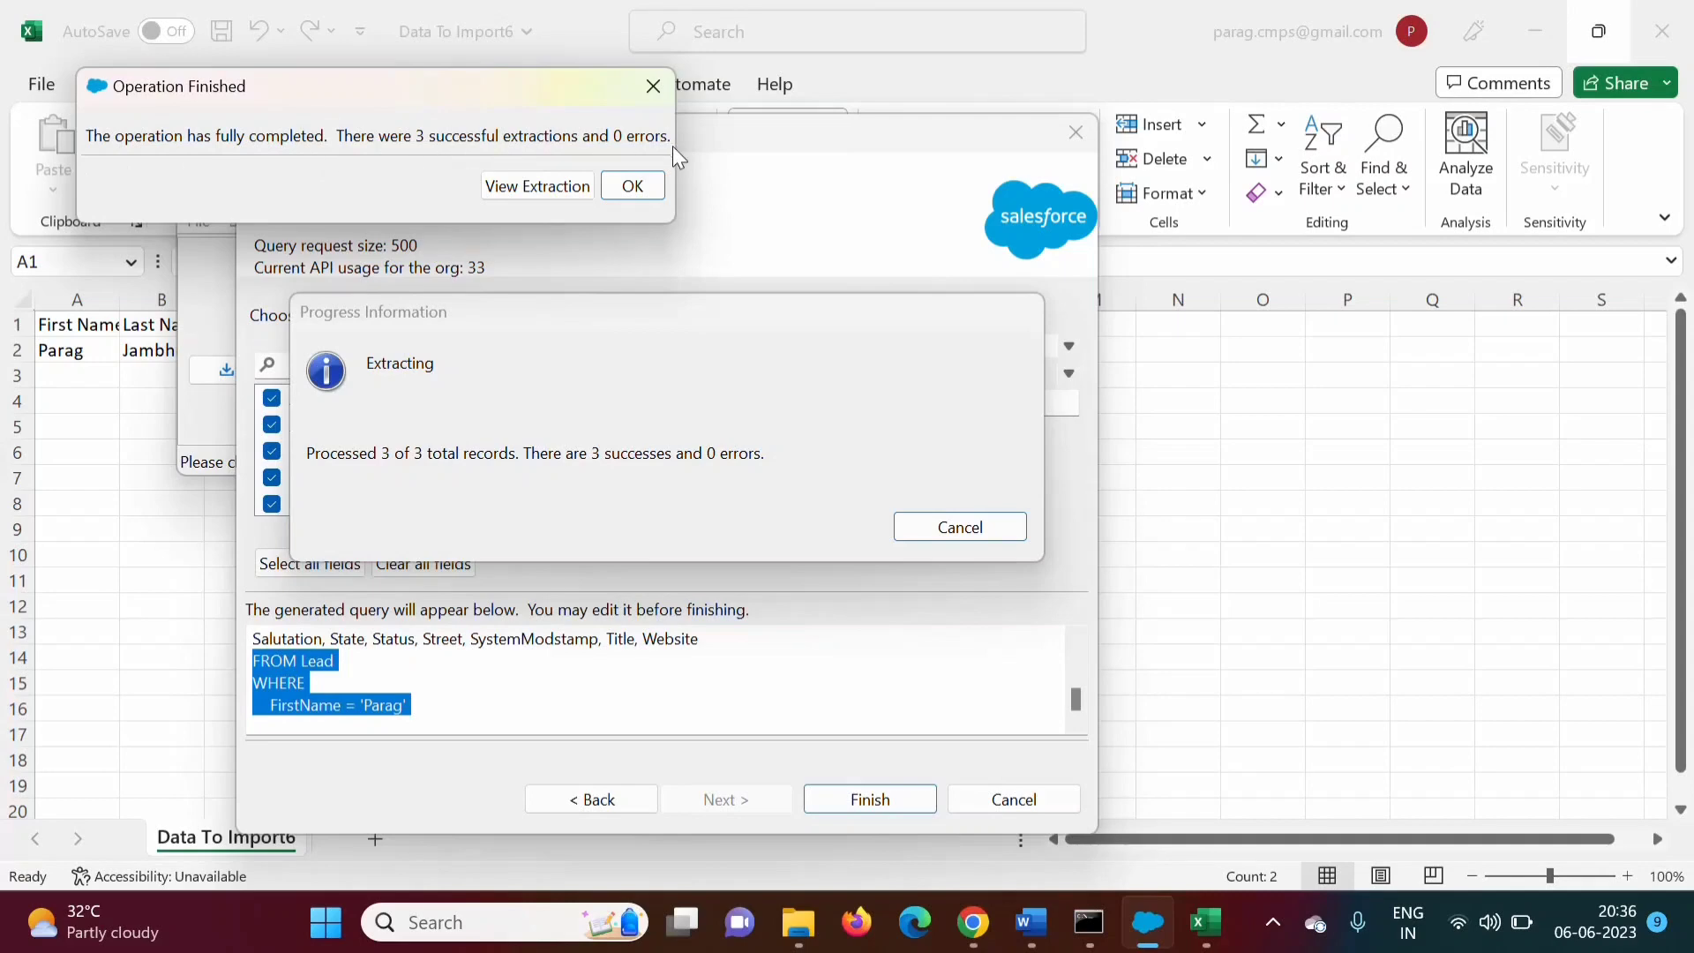
left_click(539, 180)
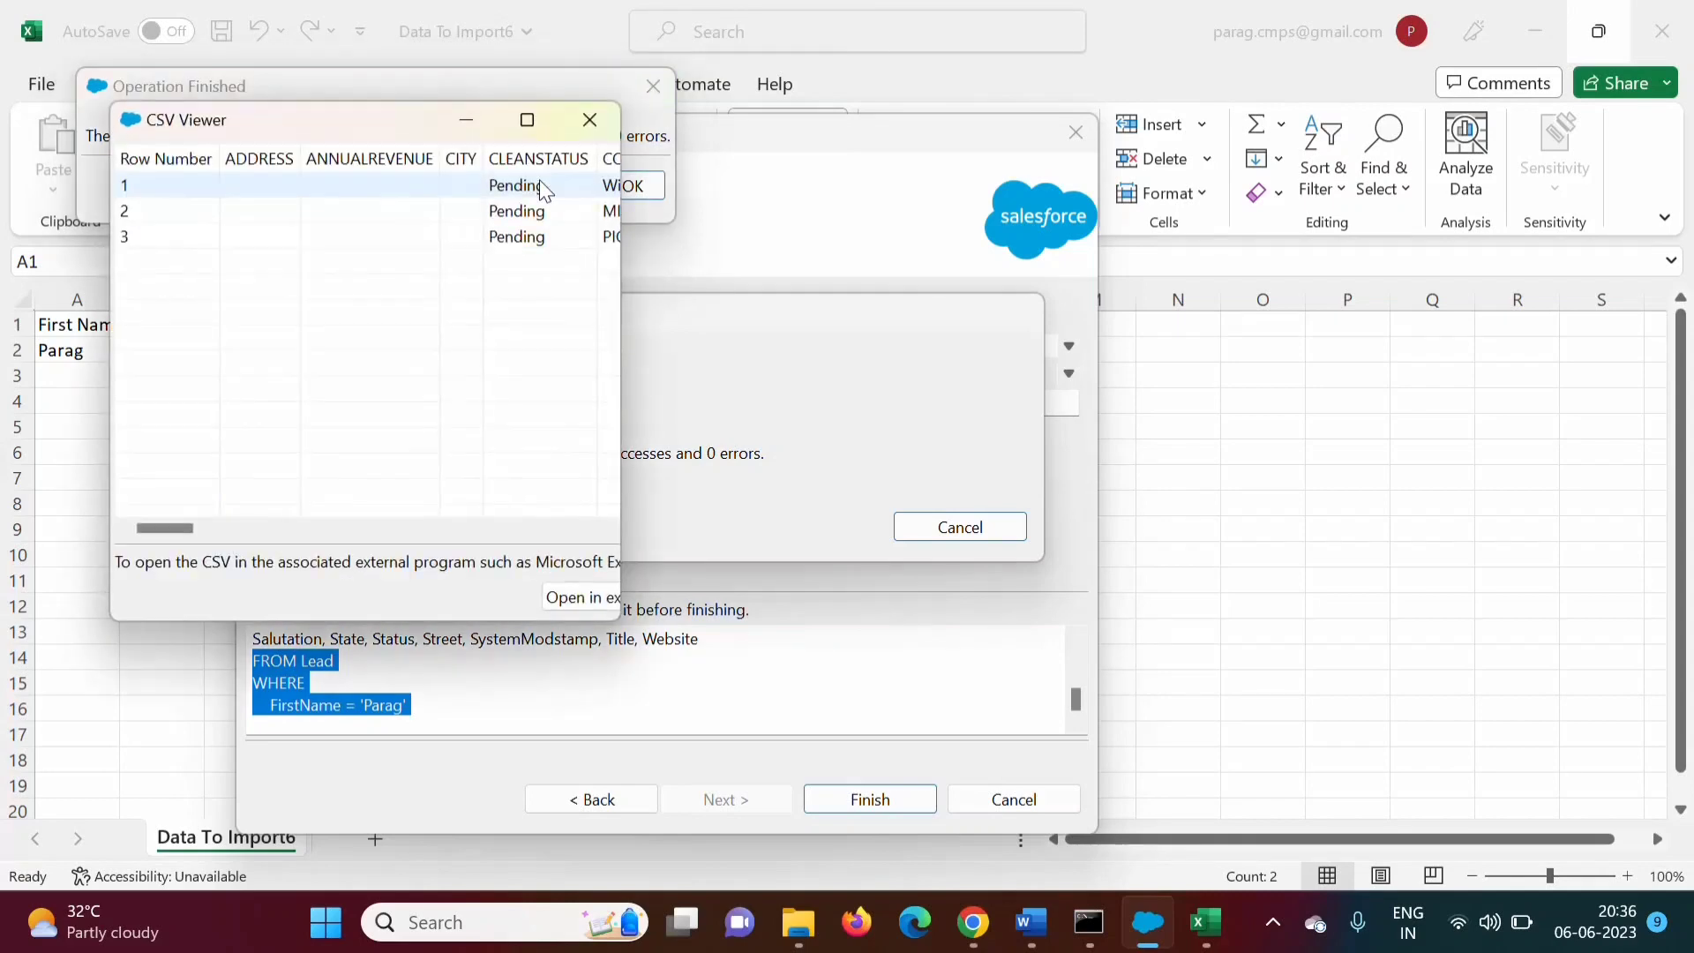
left_click(534, 120)
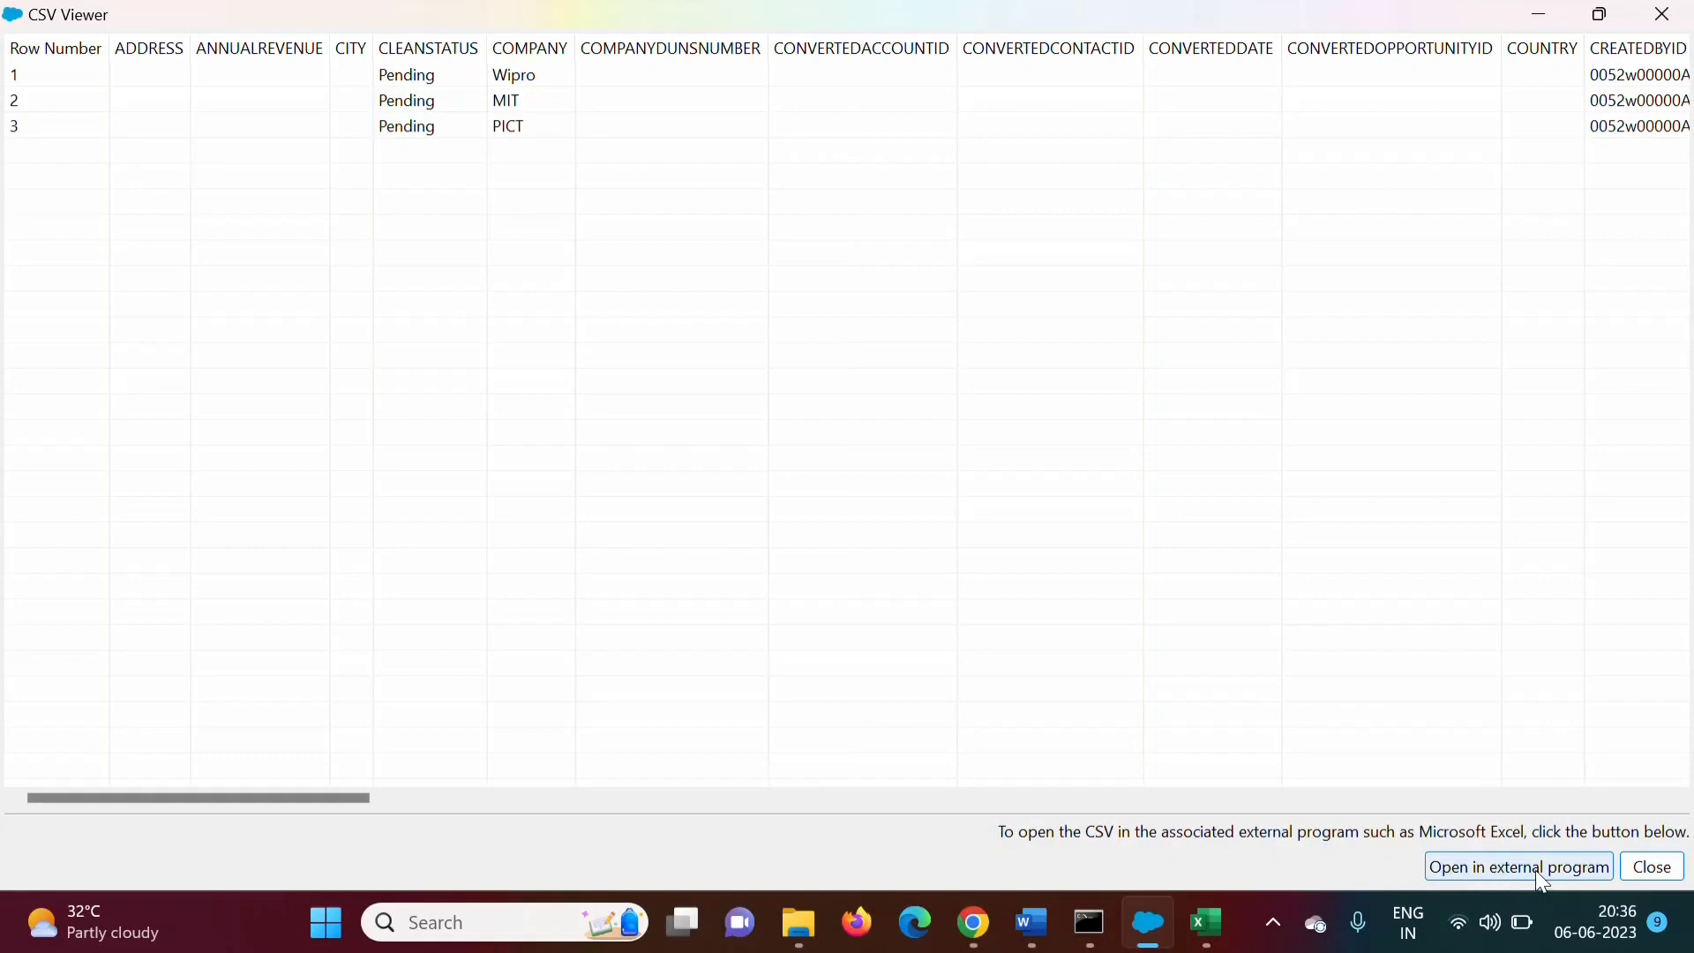
left_click(1513, 863)
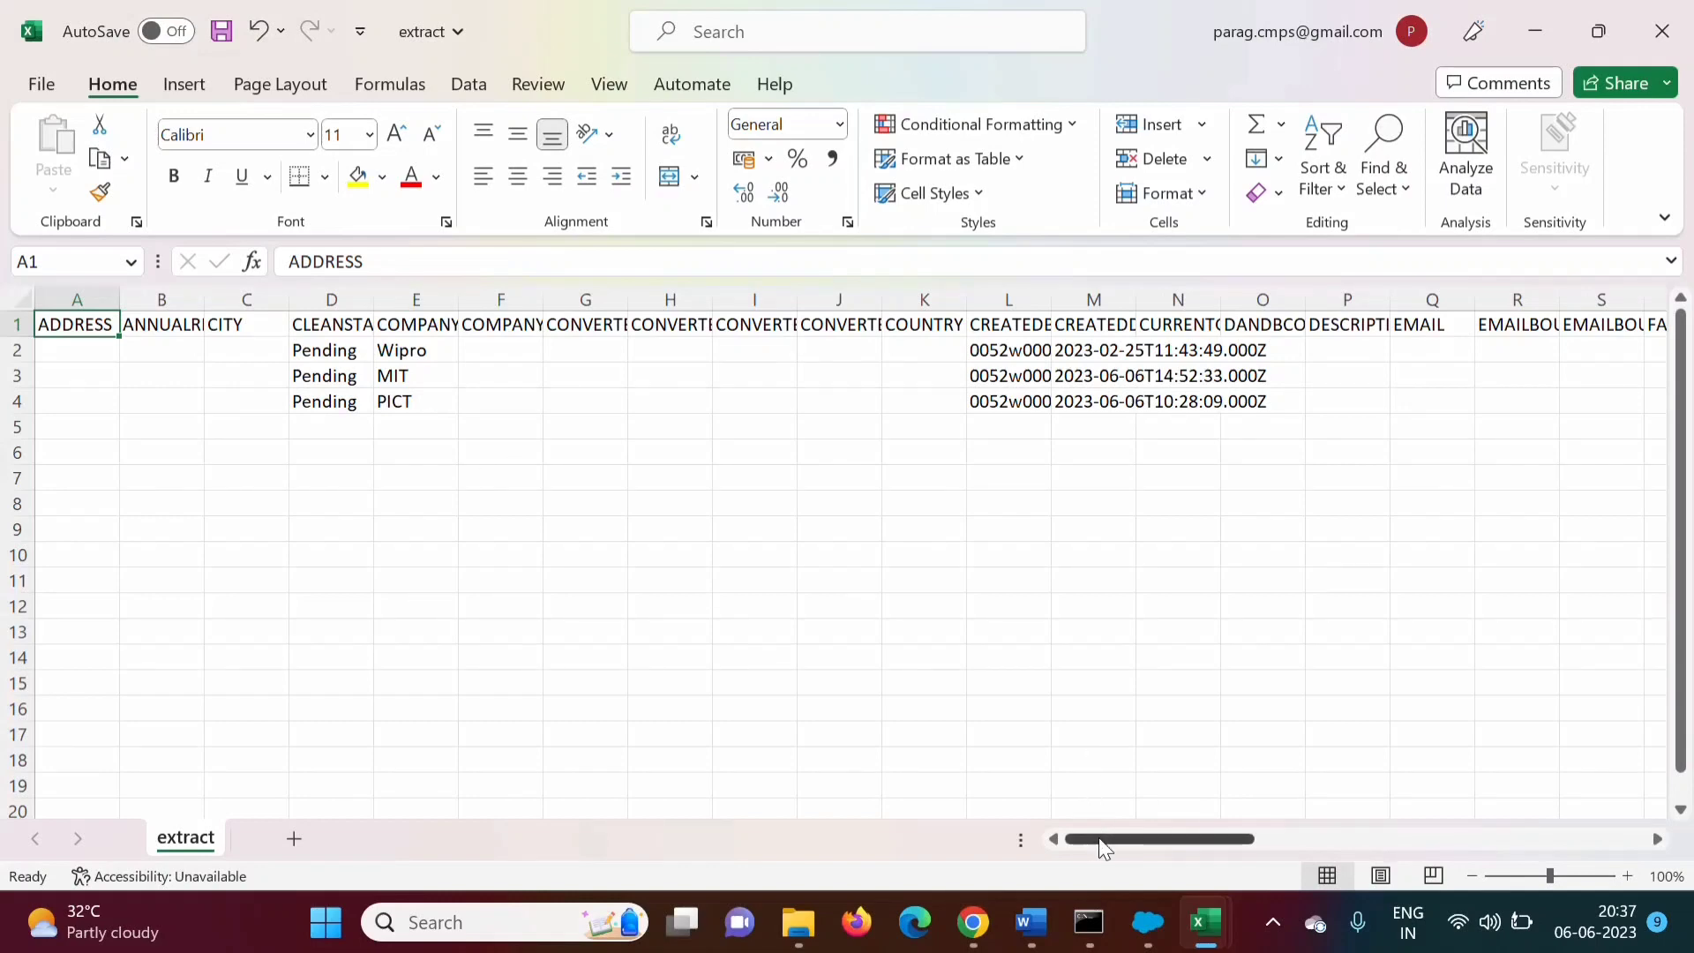
Copy the MIT lead's 18-character record Id from cell W3 of the extract sheet
left_click_drag(1099, 839, 1389, 850)
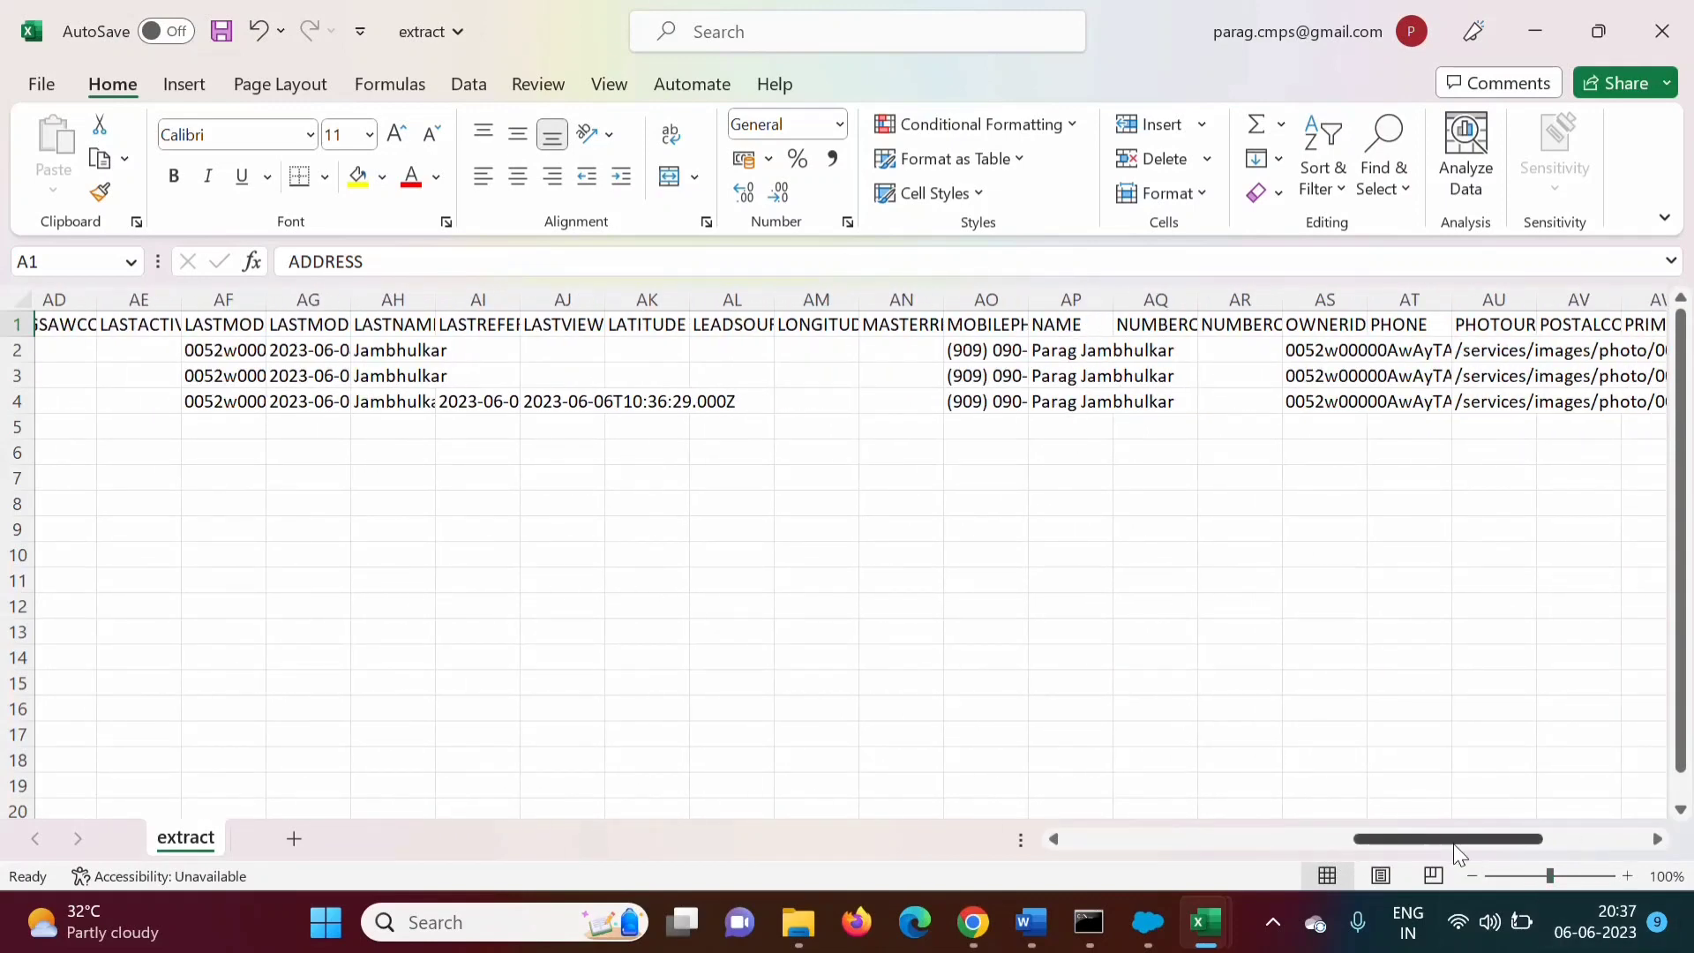
left_click_drag(1452, 846, 1067, 817)
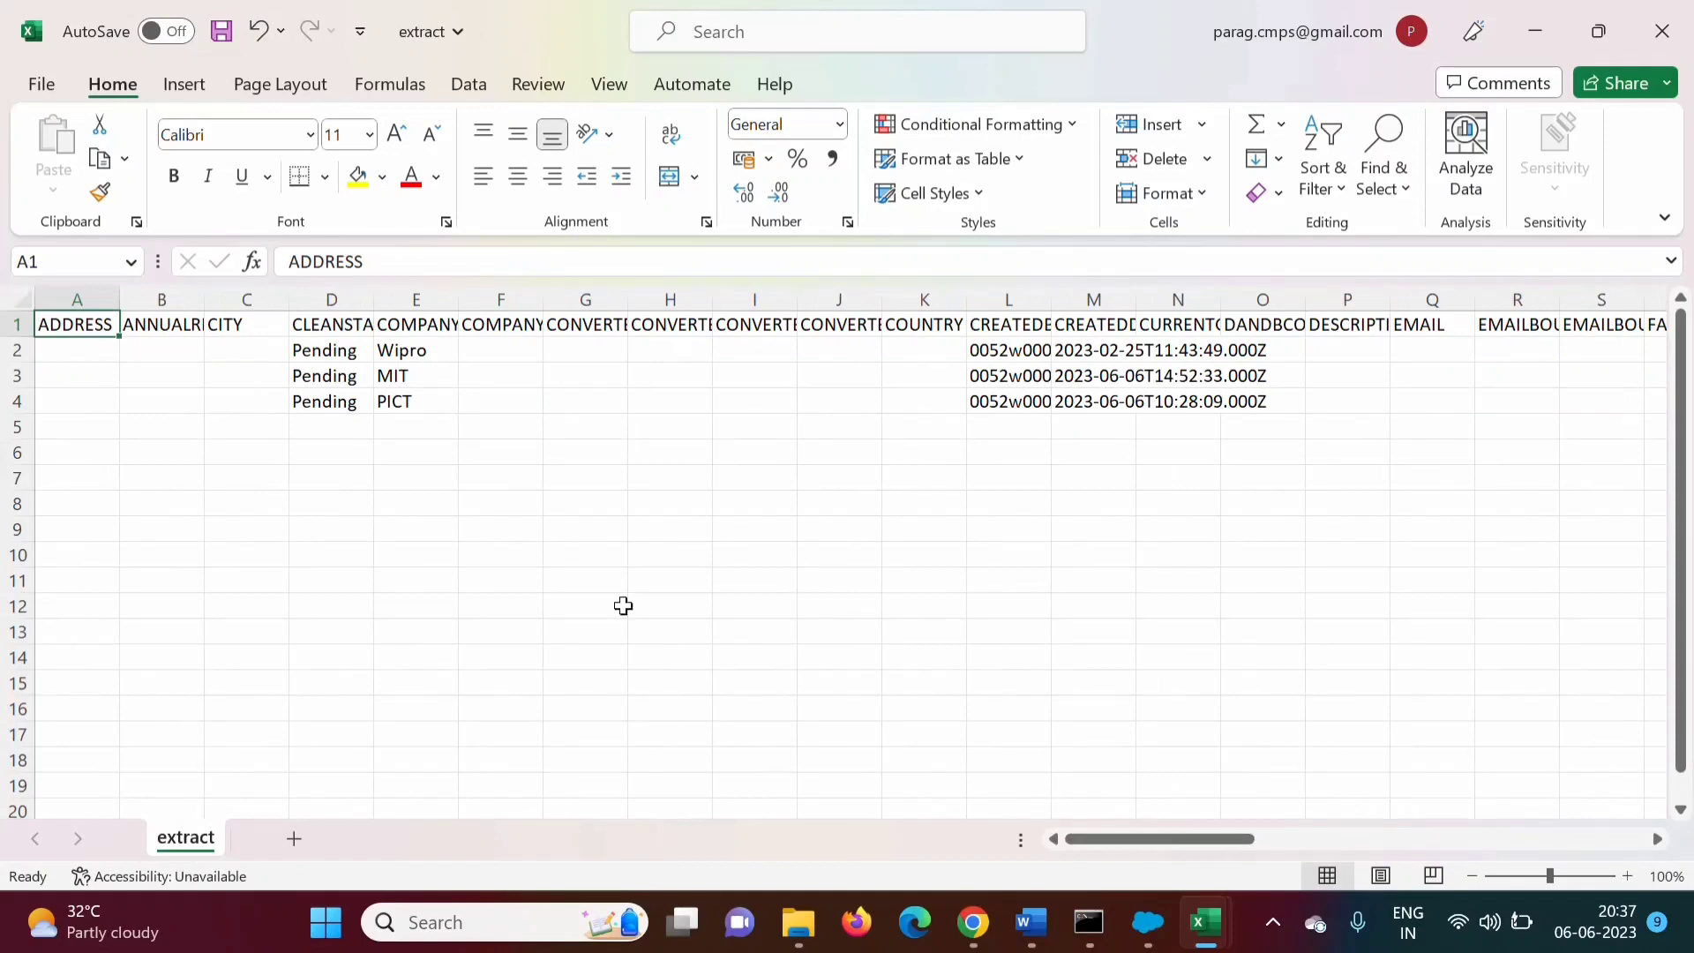
left_click(412, 378)
key("Left")
key("Left")
key("Left")
key("Left")
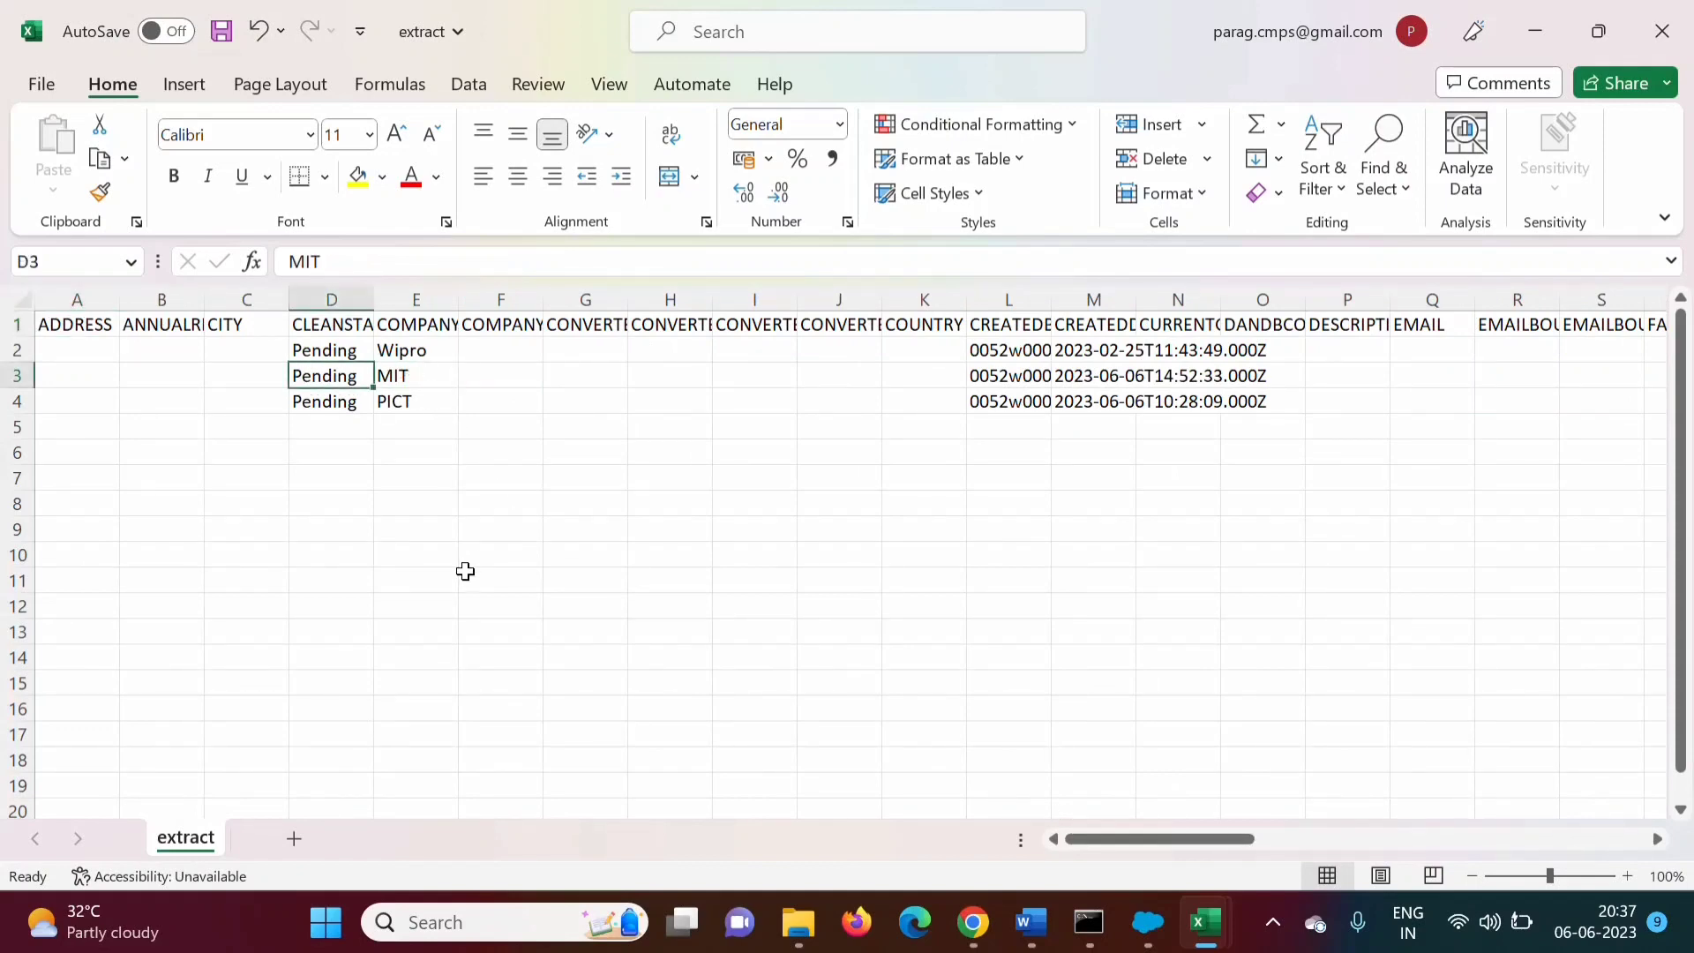
key("Right")
key("Right")
key("Right")
key("Right")
key("Right")
key("Right")
key("Right")
key("Right")
key("Right")
key("Right")
key("Right")
key("Right")
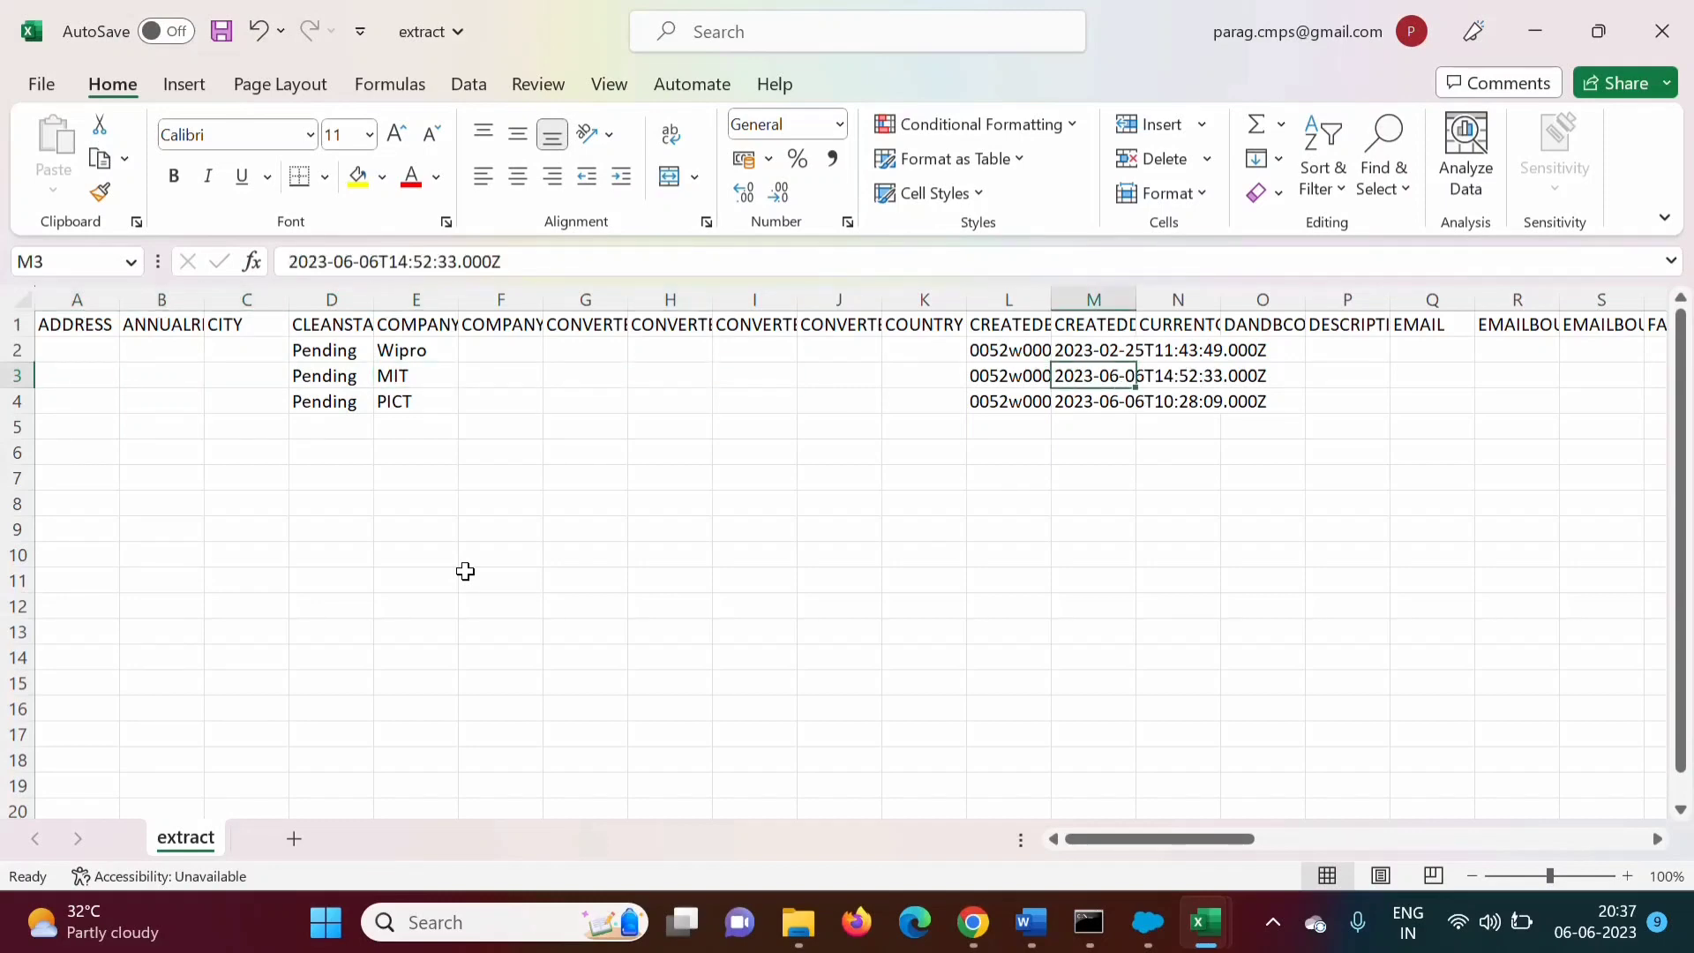
key("Right")
key("Right")
key("Right")
key("Right")
key("Right")
key("Right")
key("Right")
key("Right")
key("Right")
key("Right")
key("Right")
key("Right")
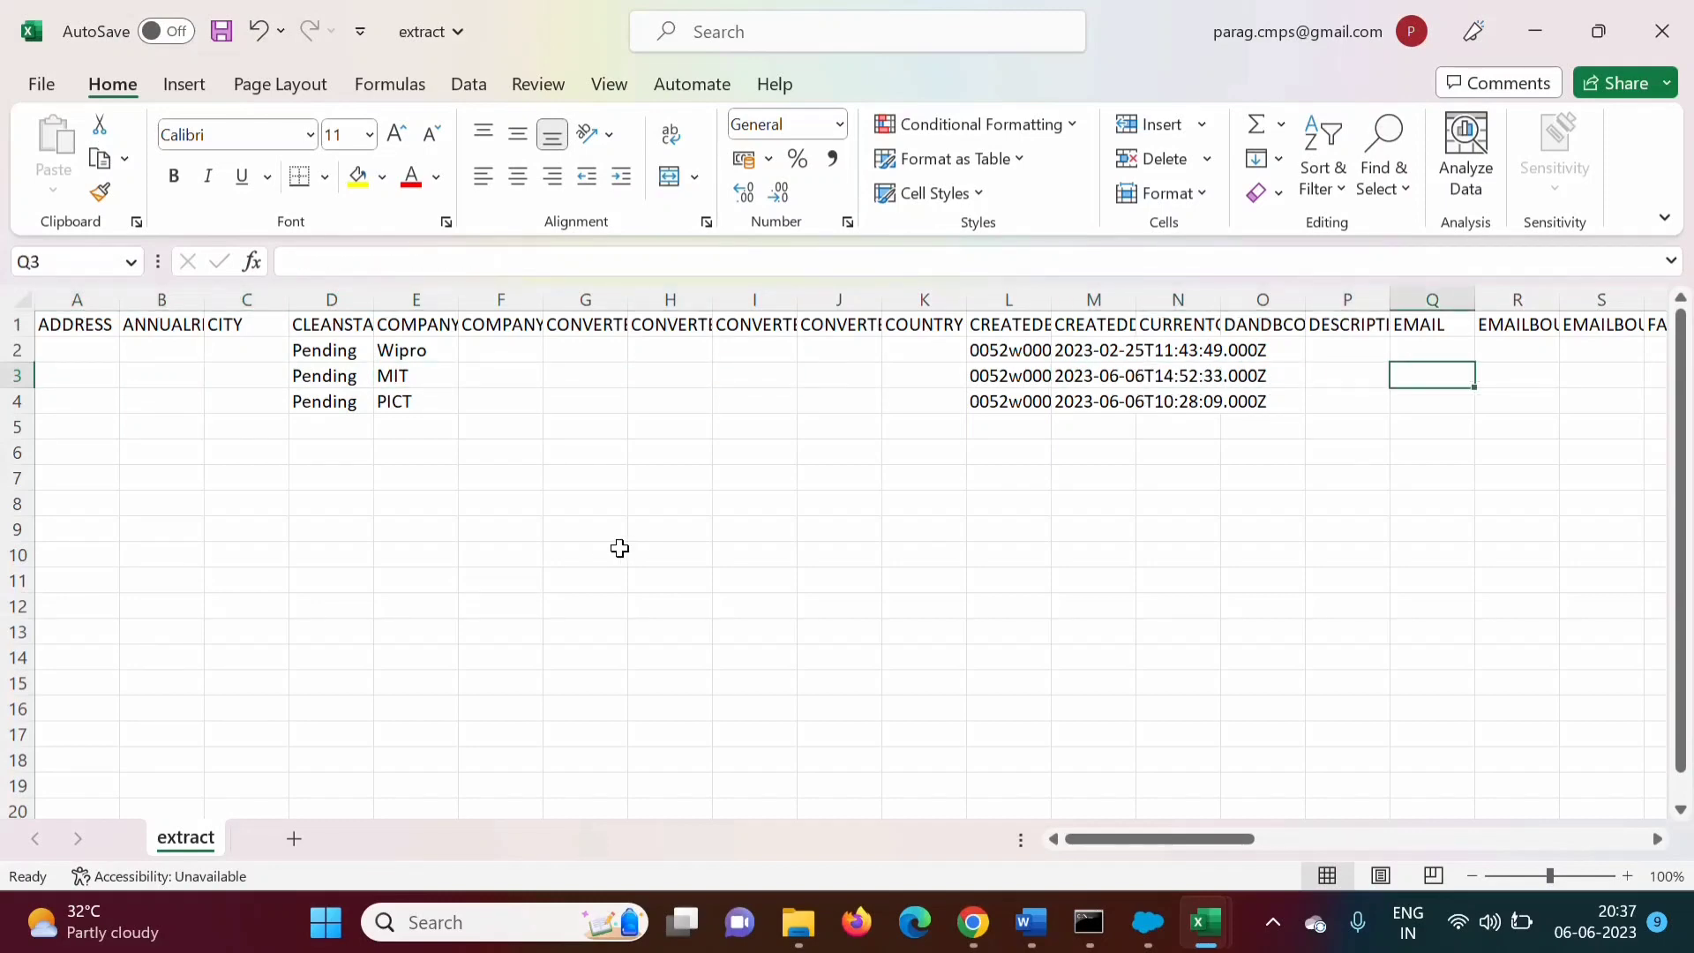
key("Left")
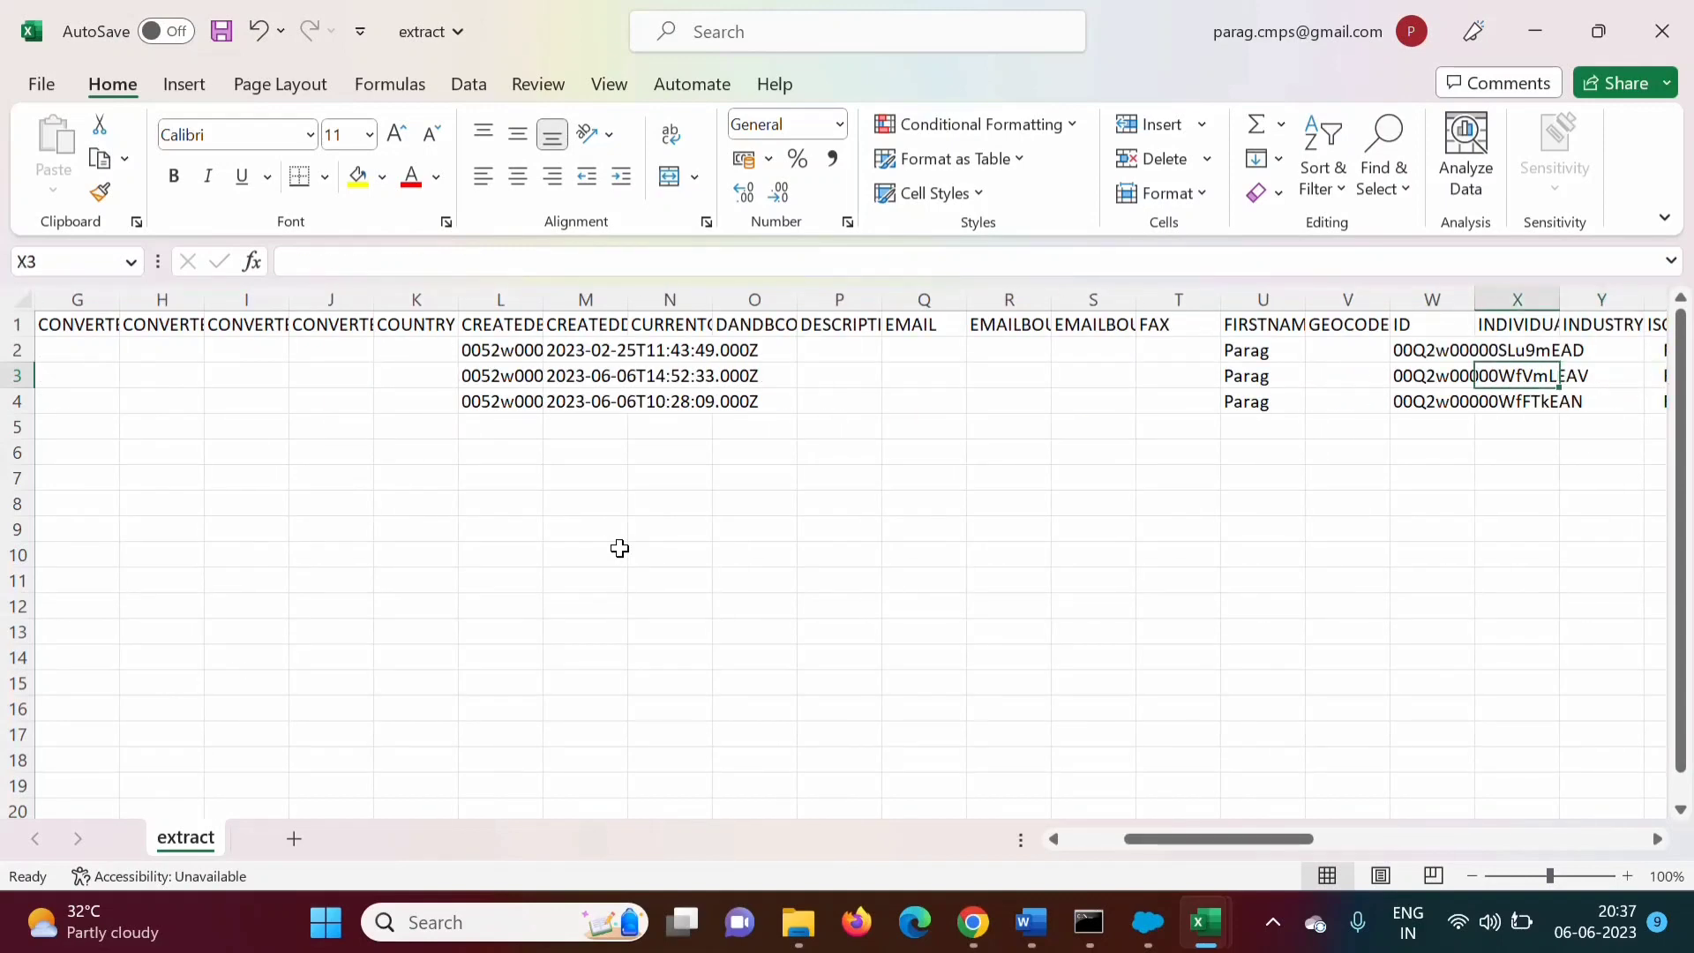
key("Left")
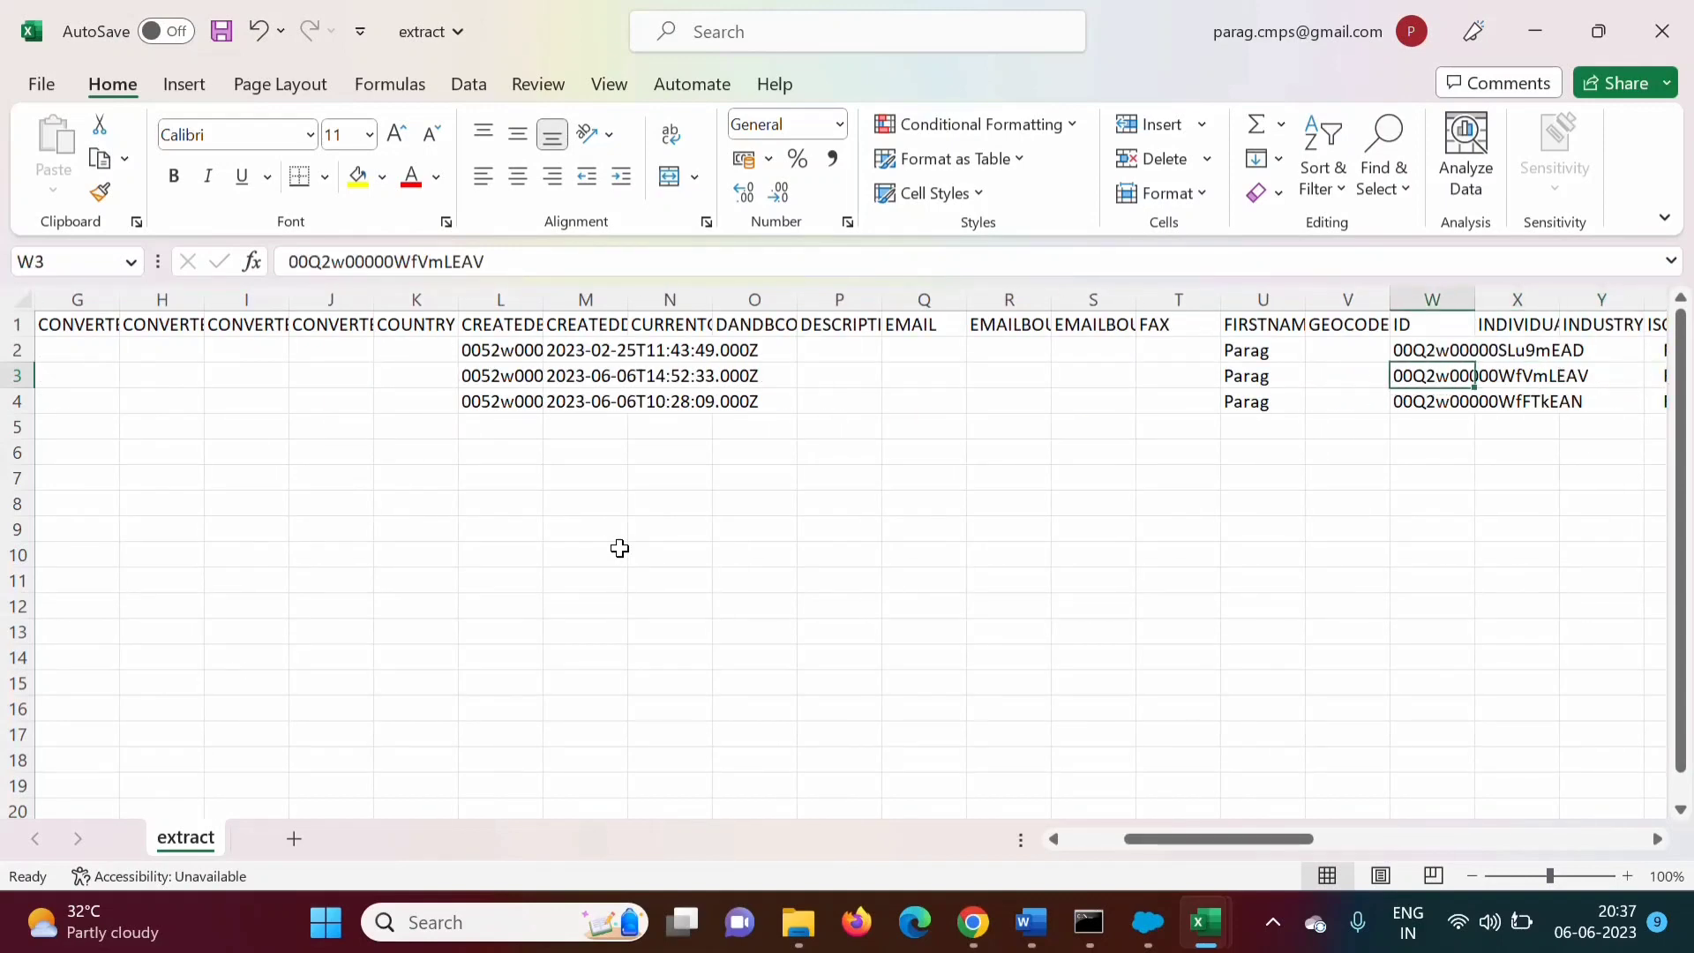
double_click(1430, 376)
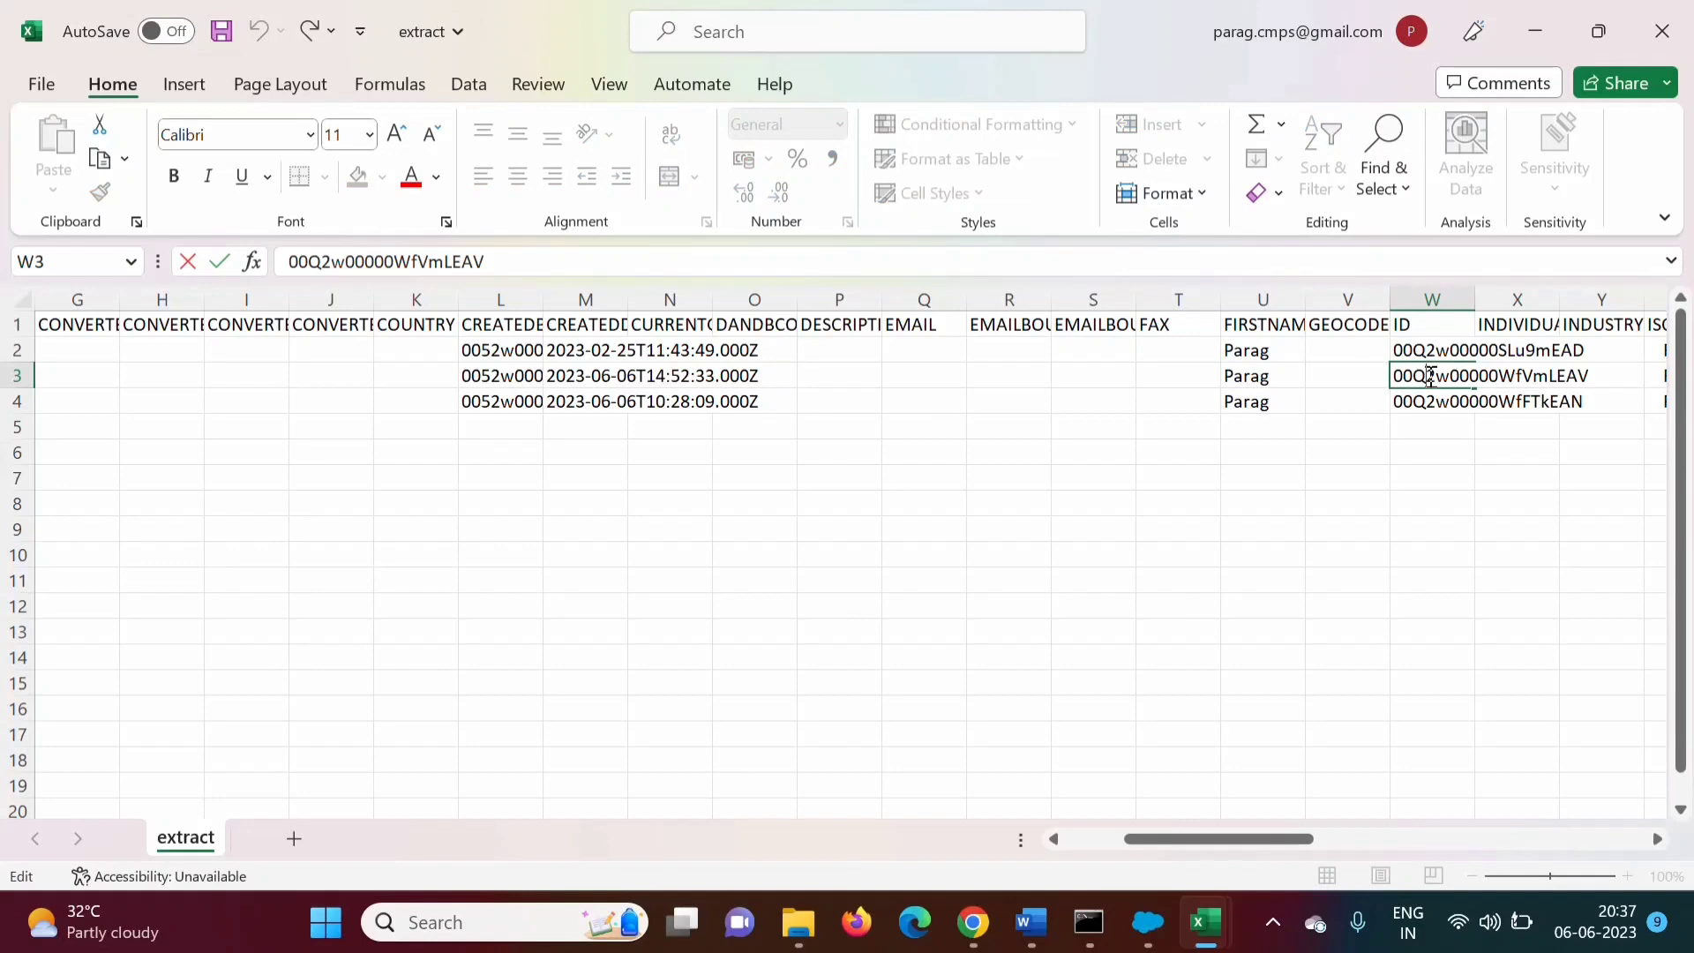
double_click(1431, 376)
key("ctrl+c")
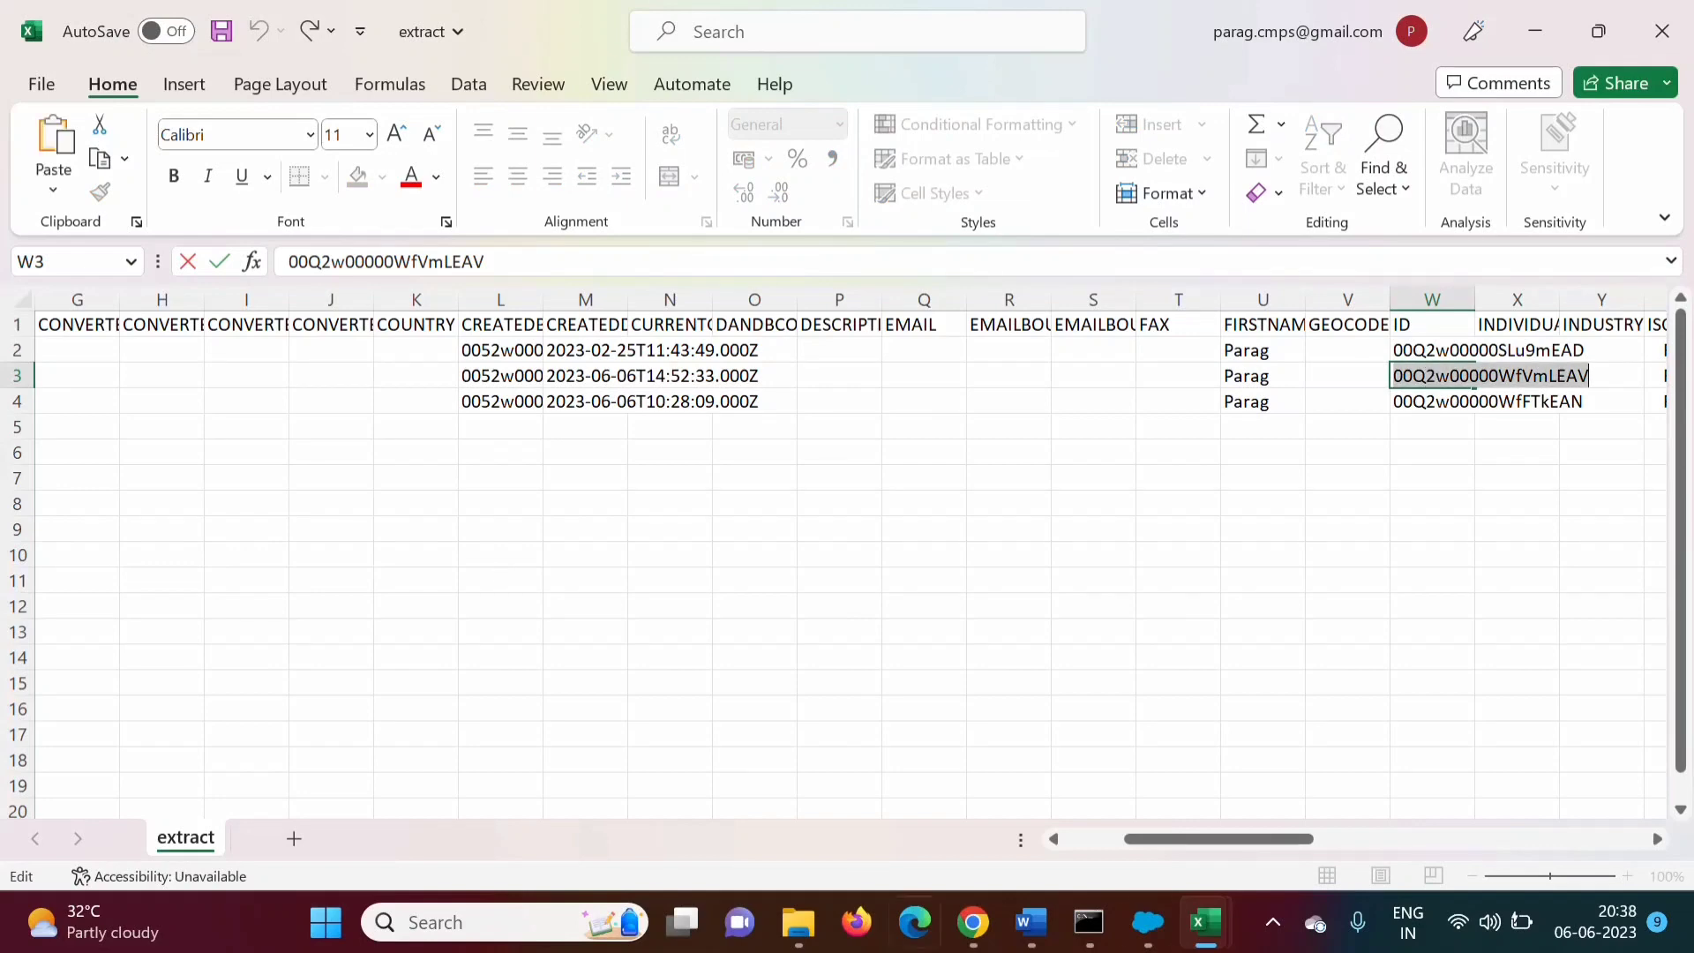
Close the extraction CSV viewer and dismiss the Operation Finished message
left_click(1172, 935)
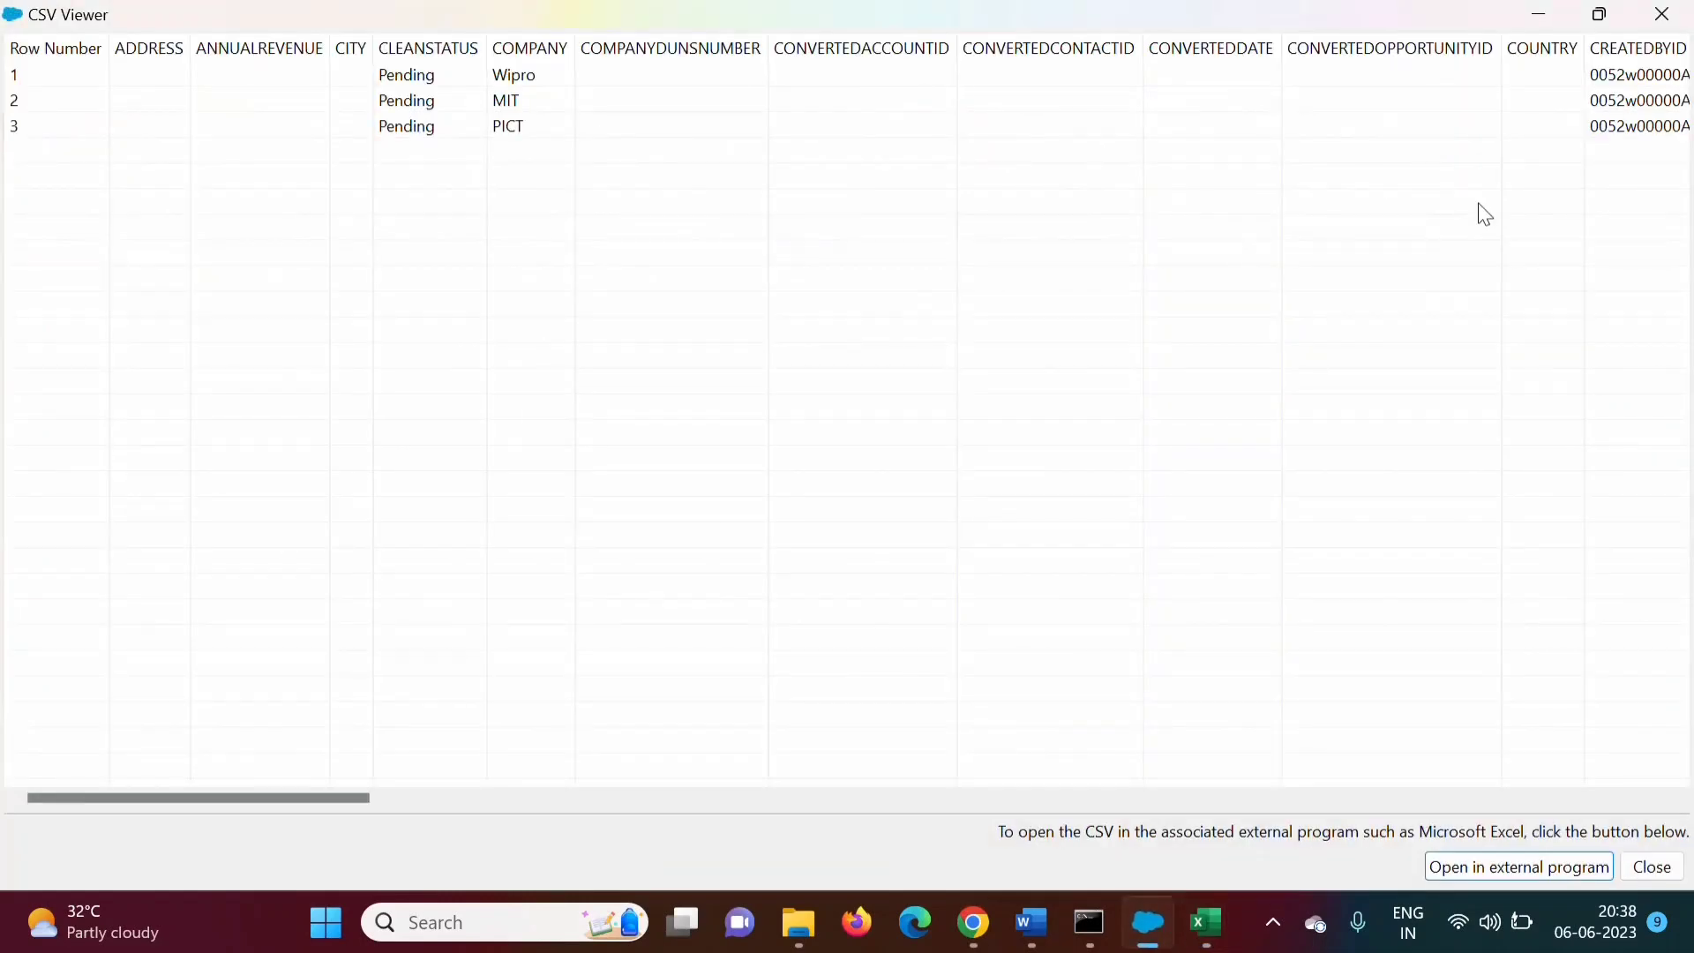
left_click(1675, 25)
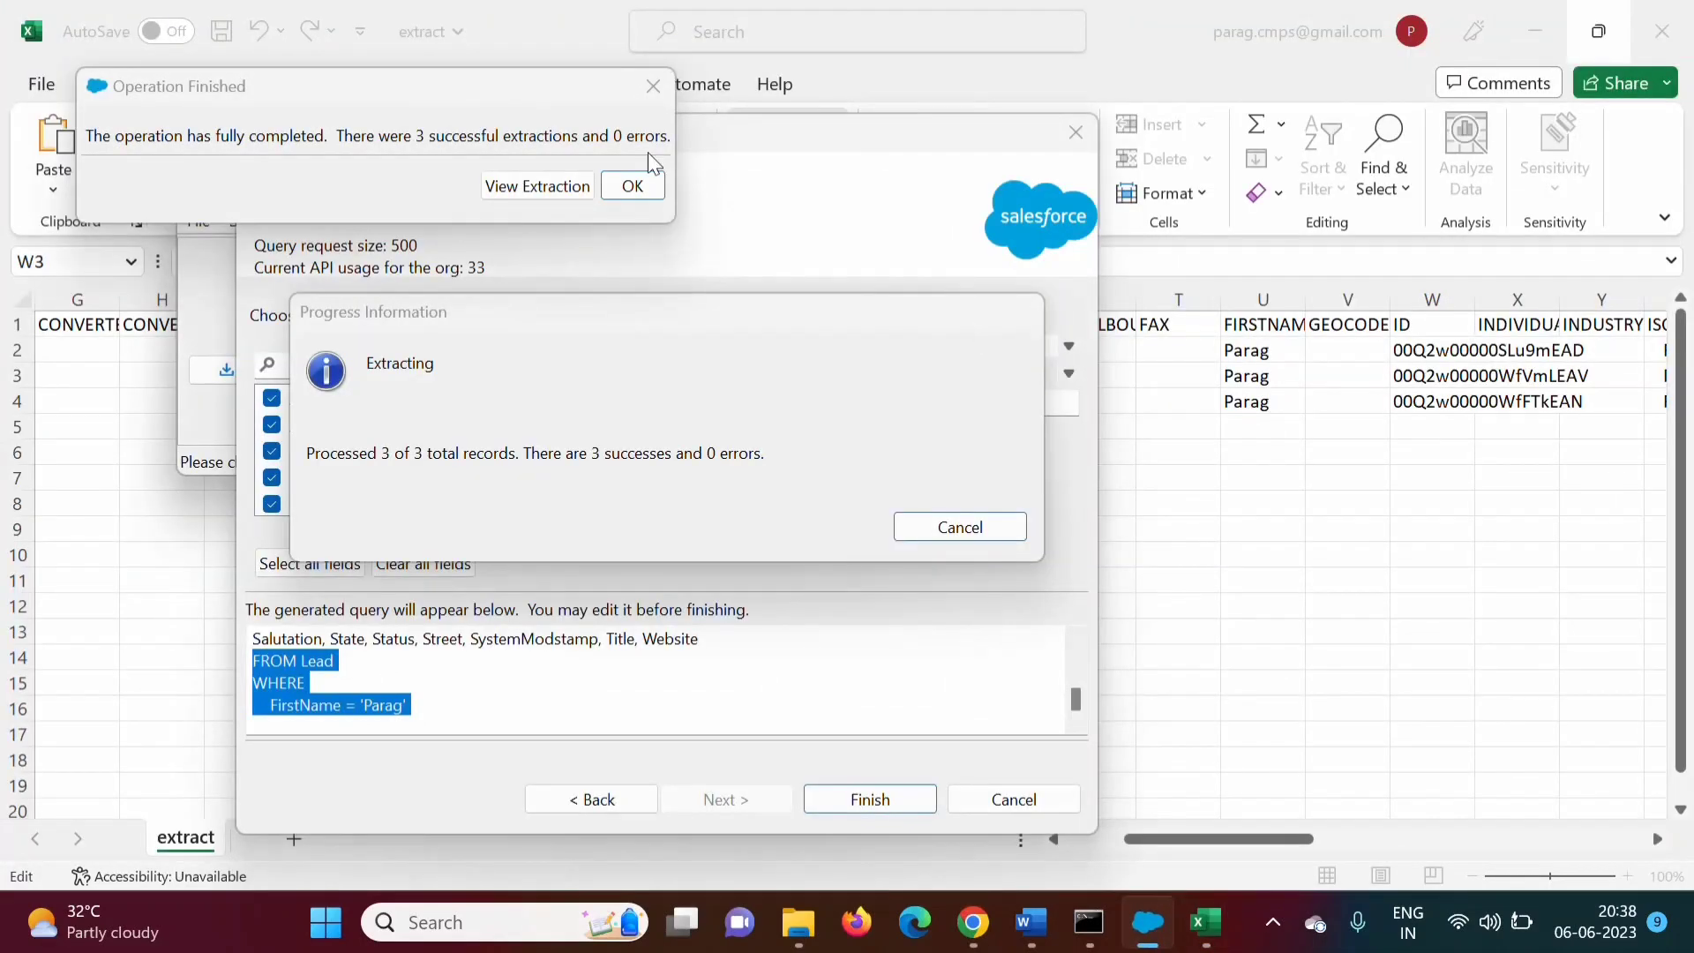
left_click(633, 185)
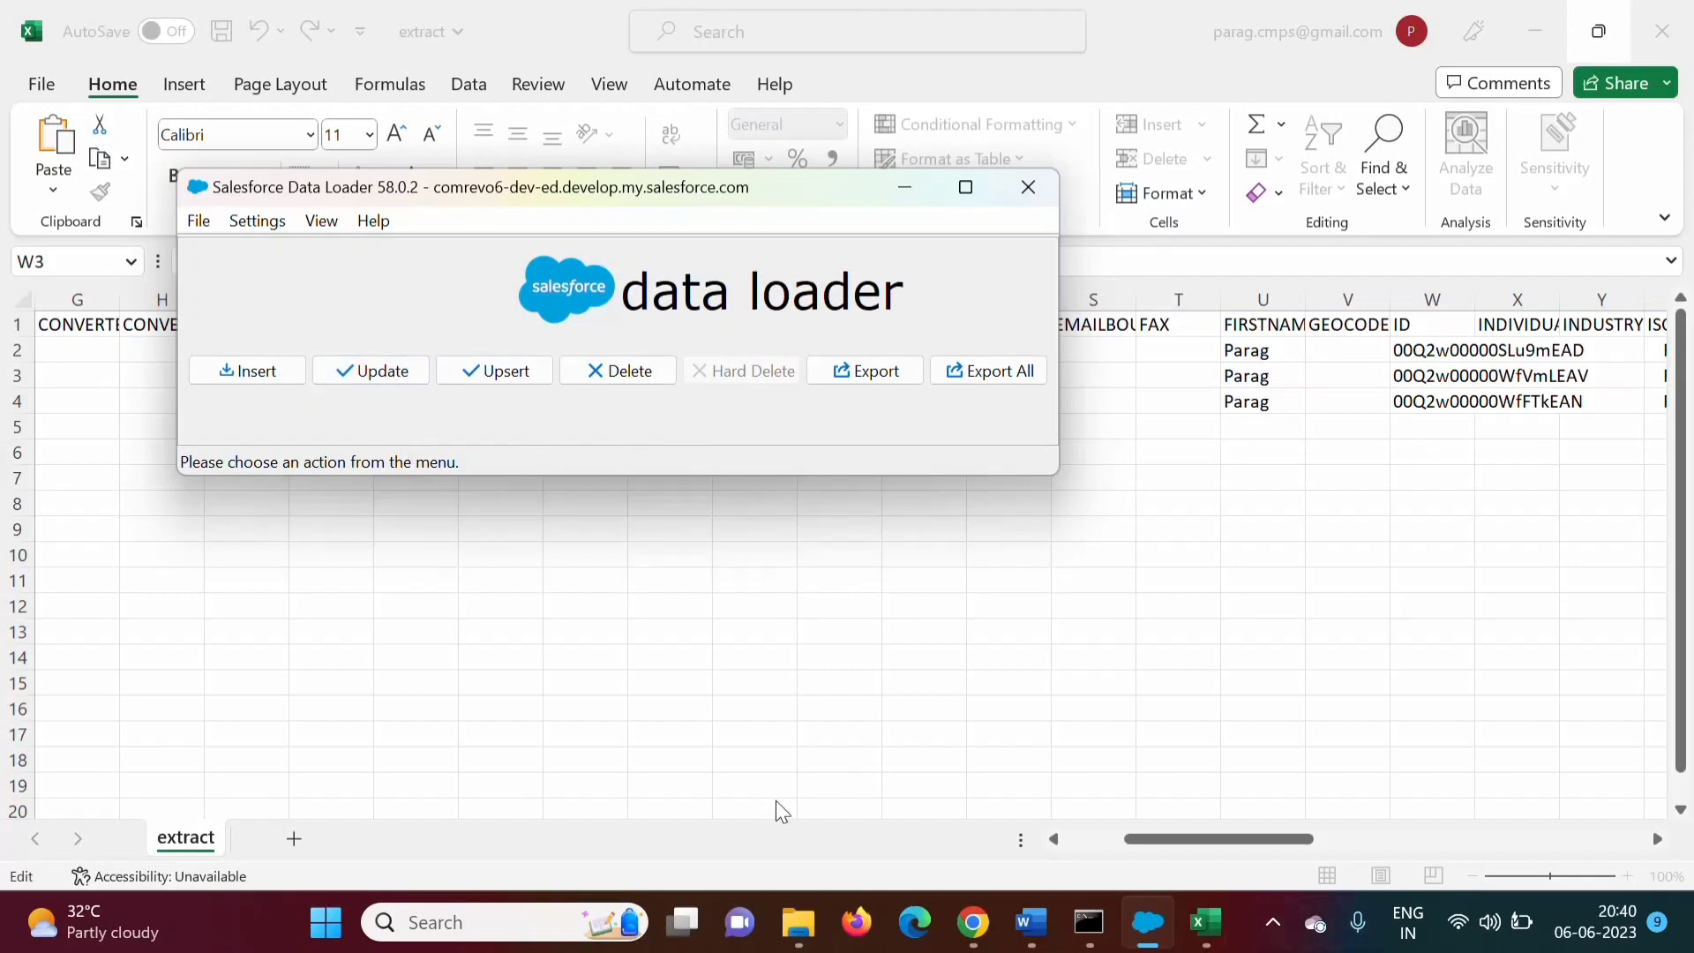
In Data To Import6, insert a blank column A before First Name
mouse_move(1206, 922)
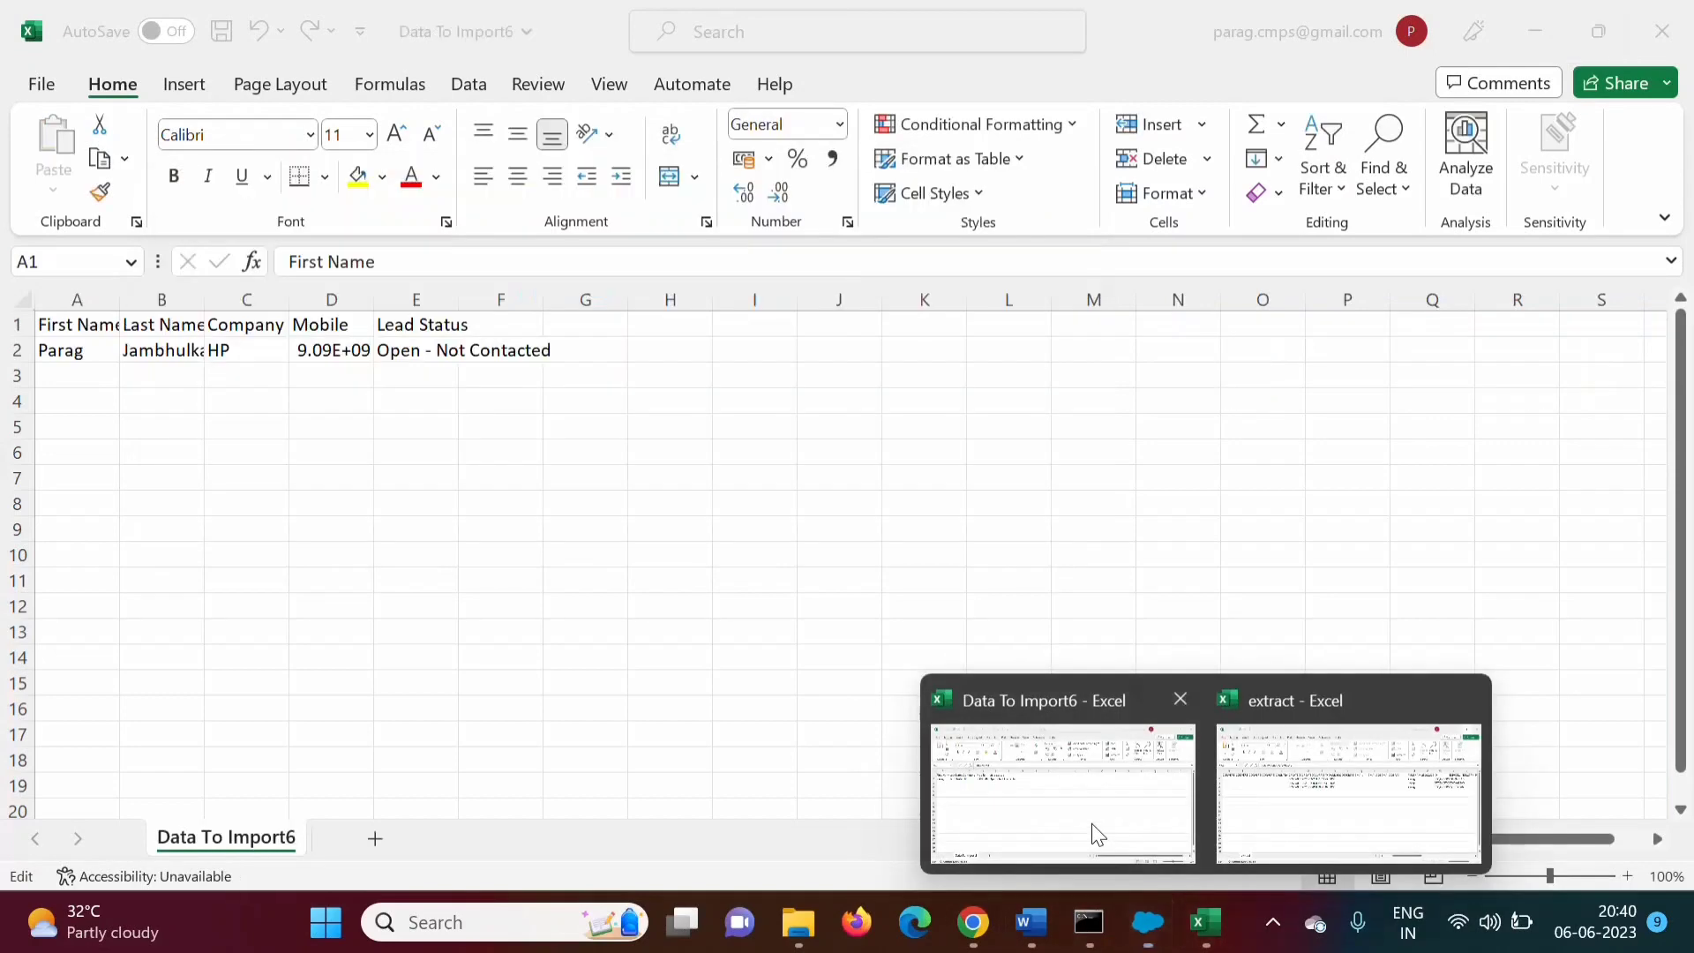
left_click(1097, 834)
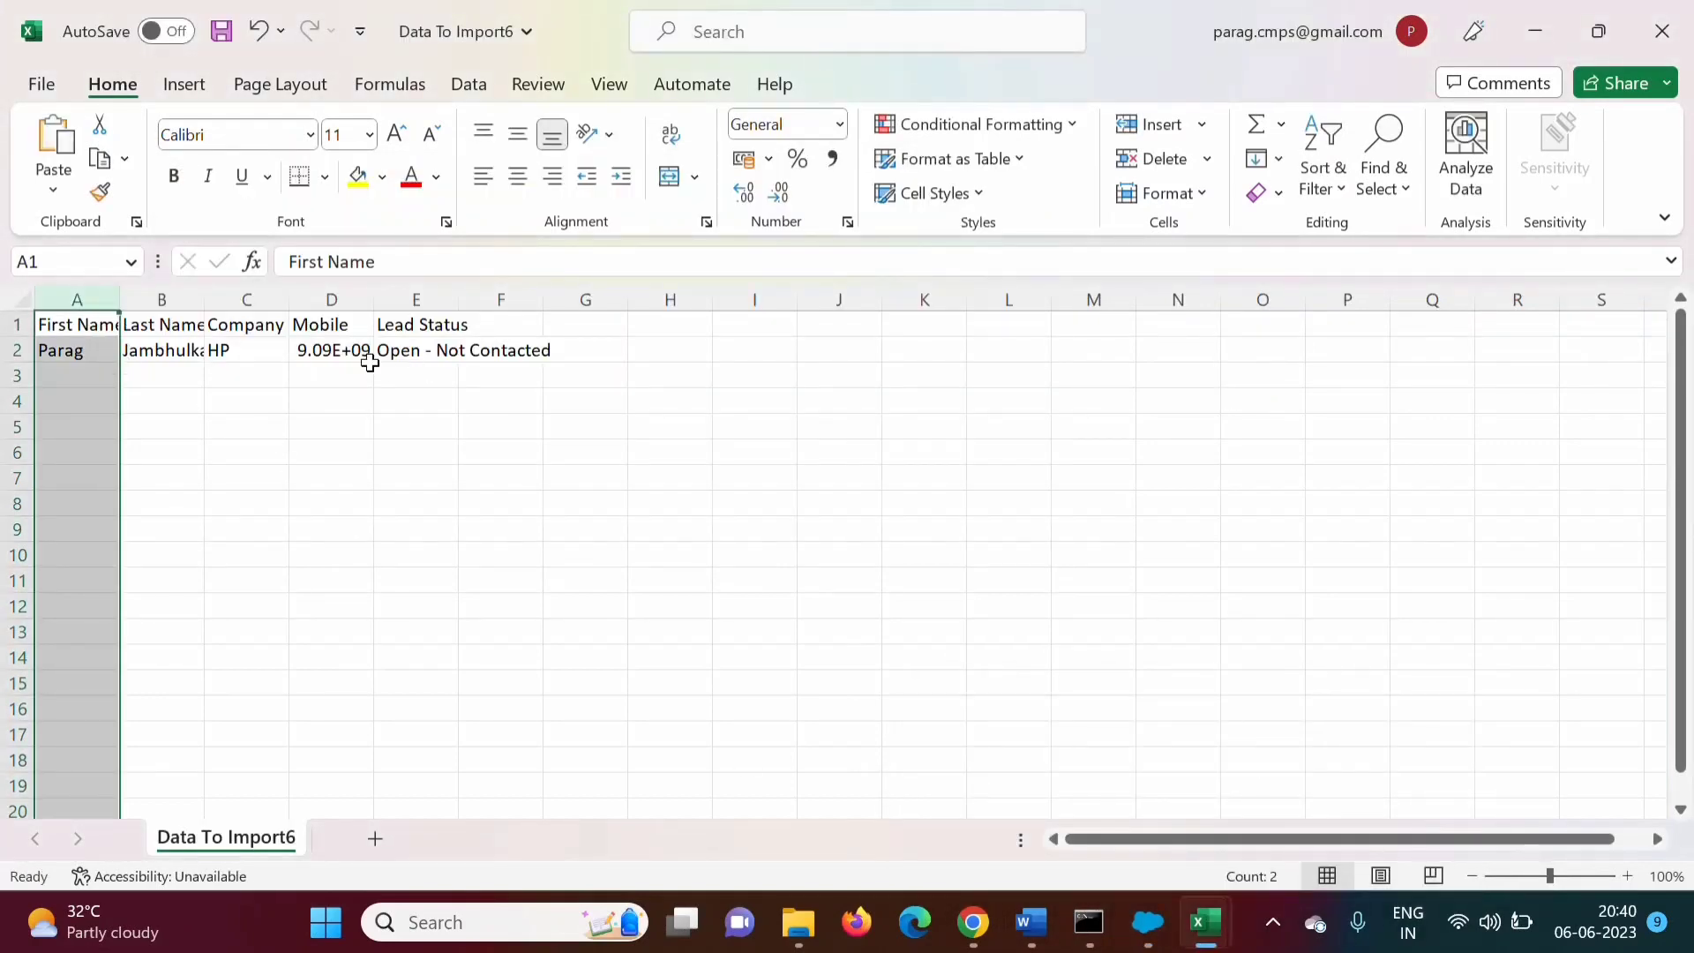
left_click(244, 352)
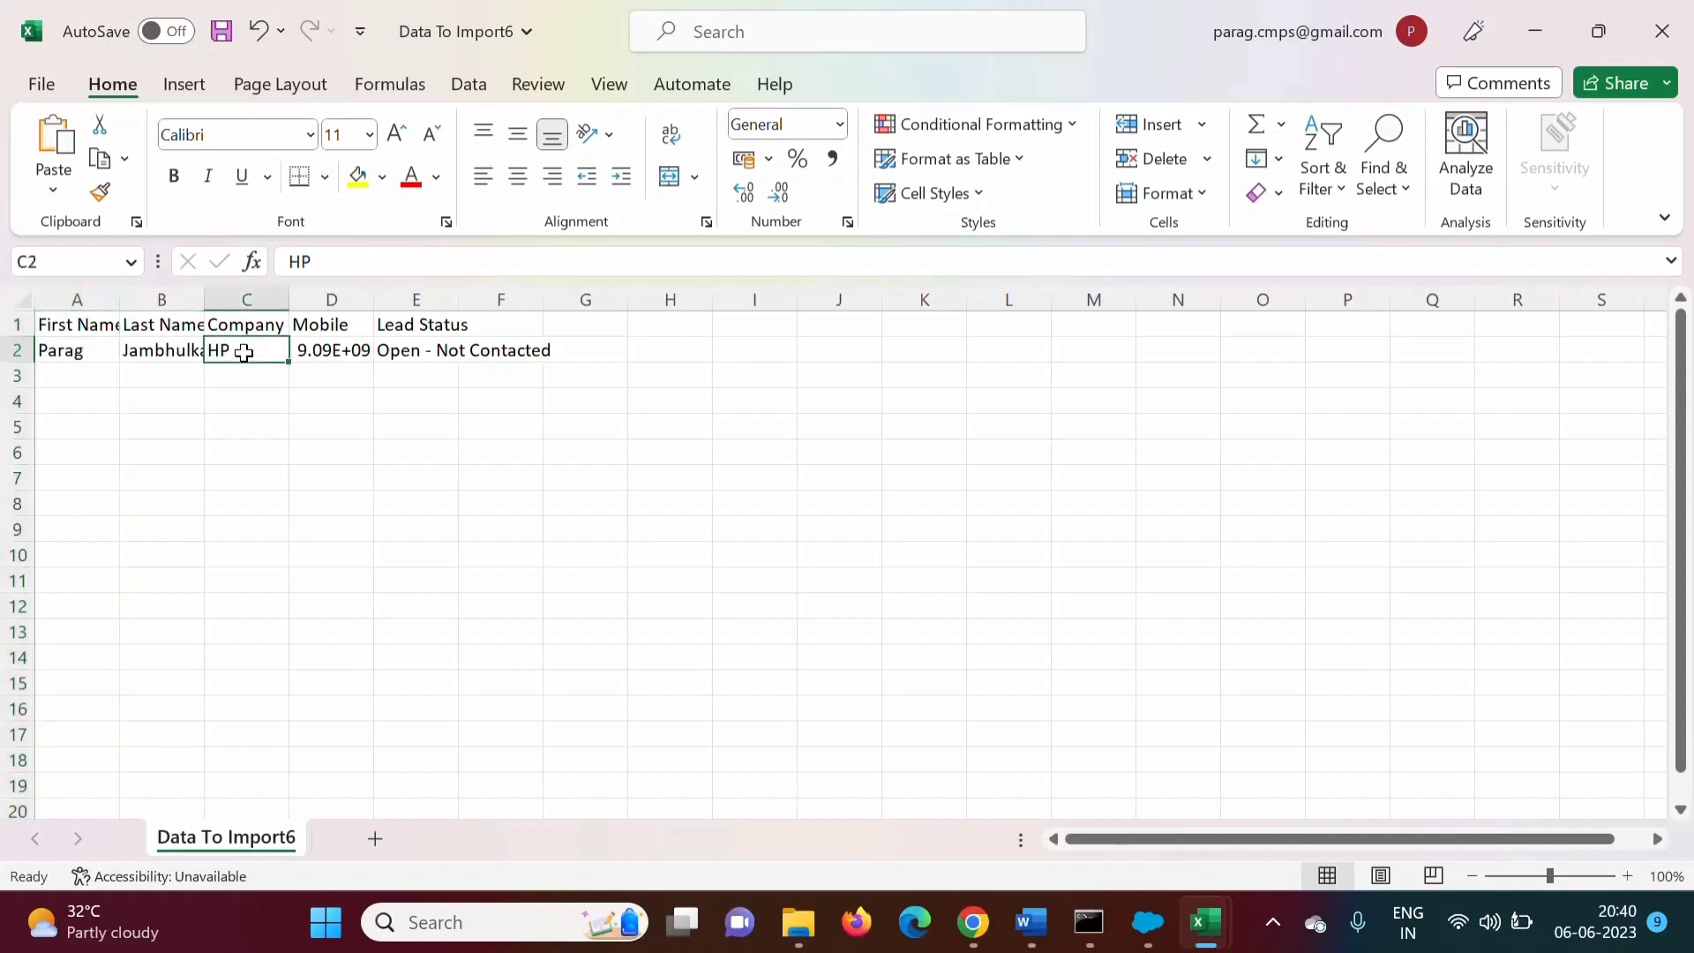
left_click(101, 305)
right_click(101, 300)
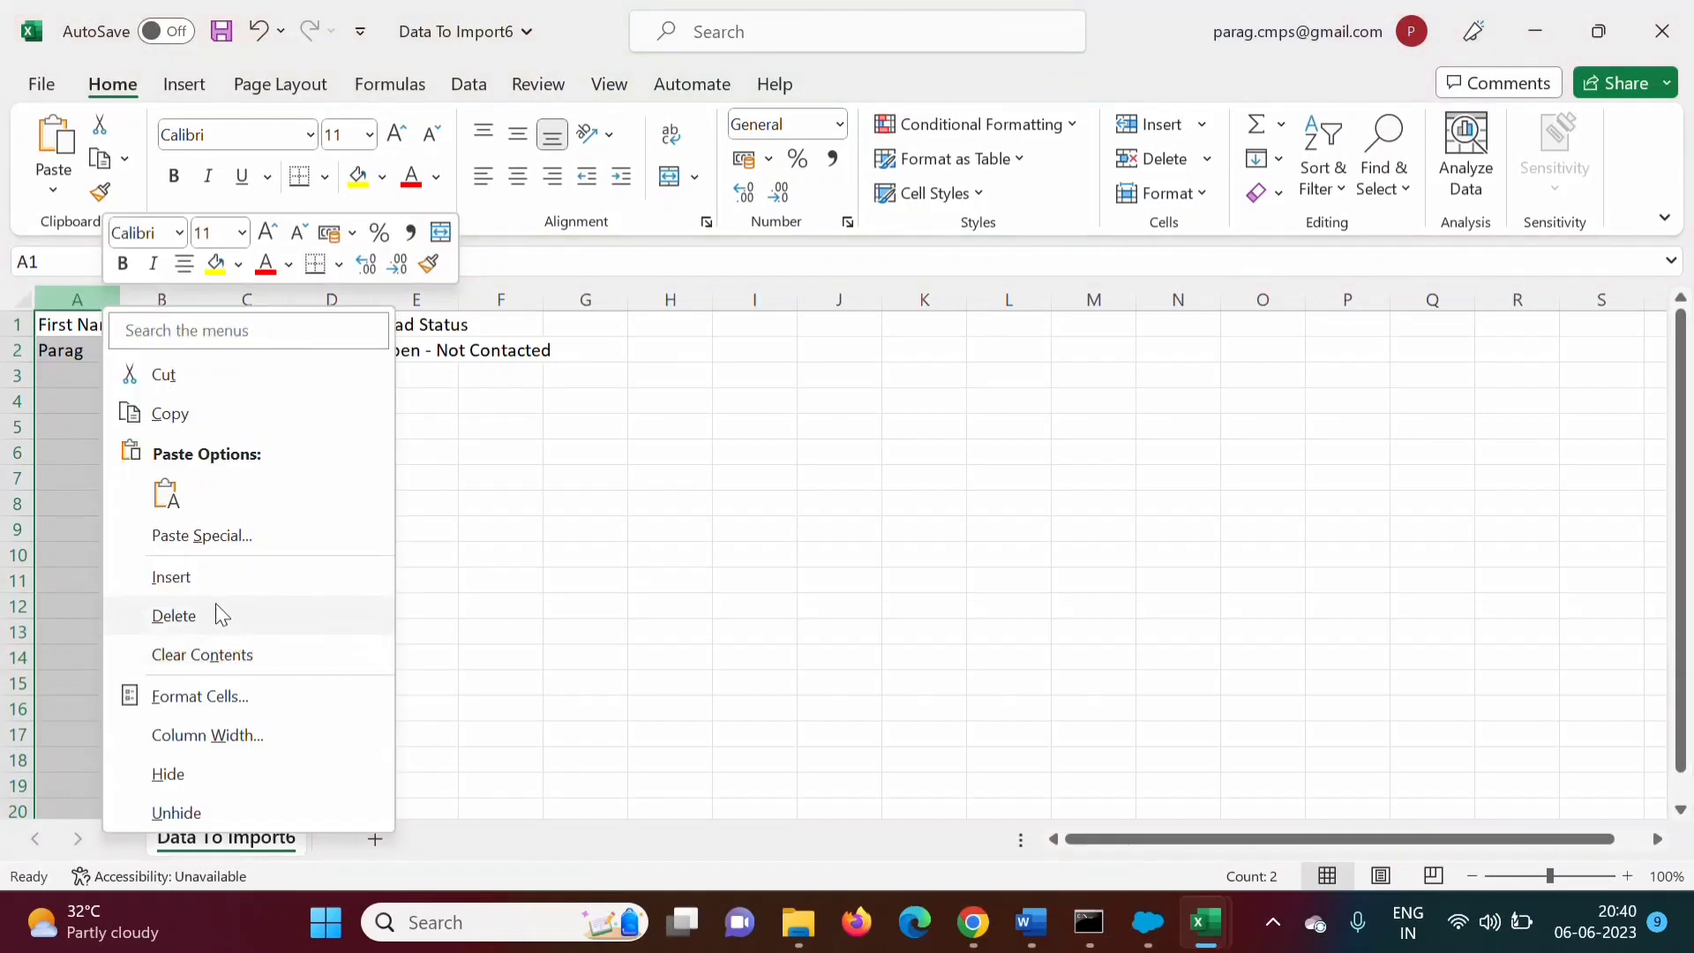
left_click(211, 589)
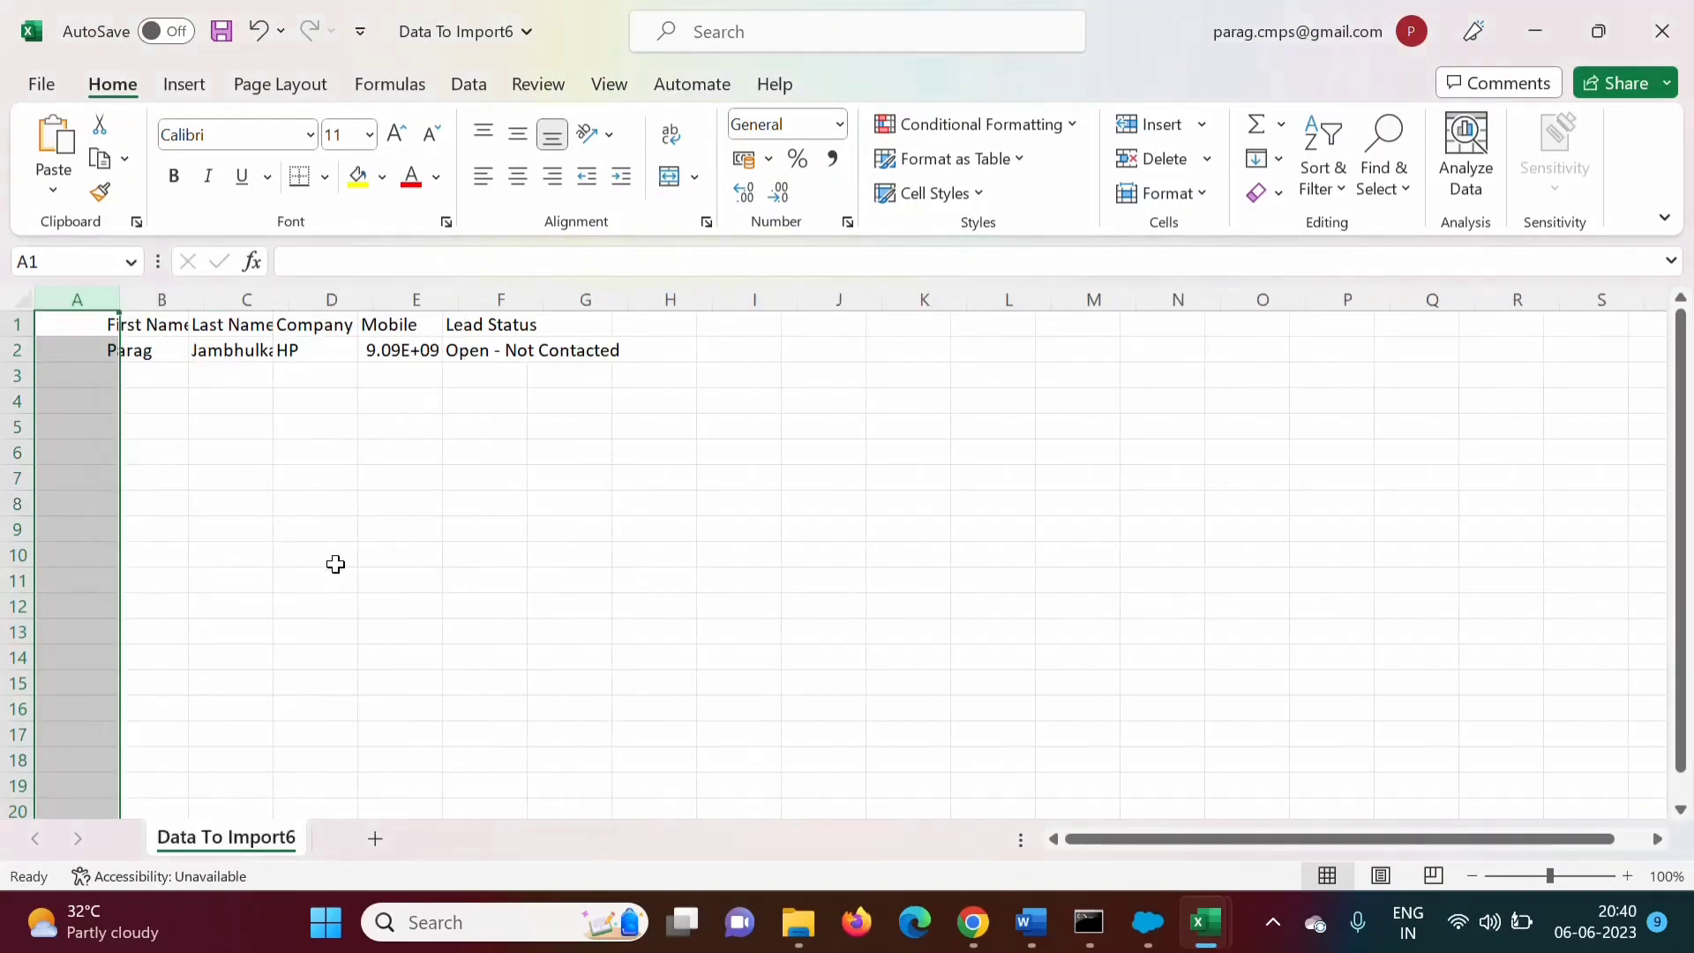
left_click(463, 558)
Enter the header 'Id' in A1 and paste the copied lead Id into A2
left_click(84, 333)
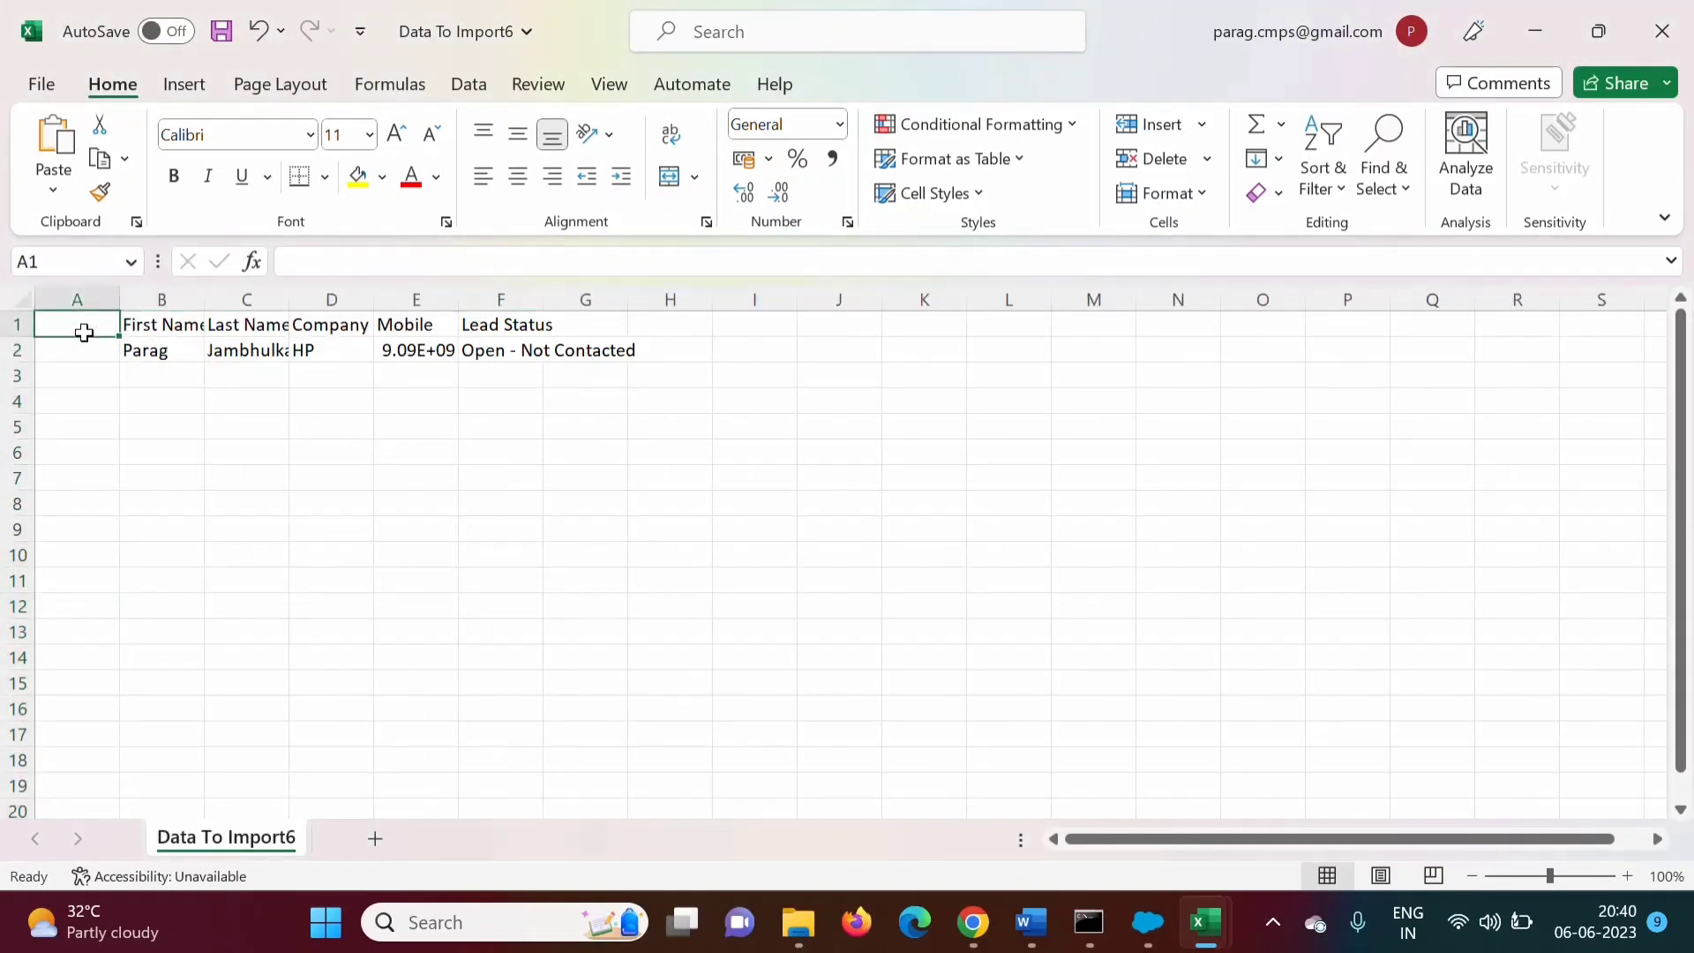
type("Id")
left_click(70, 369)
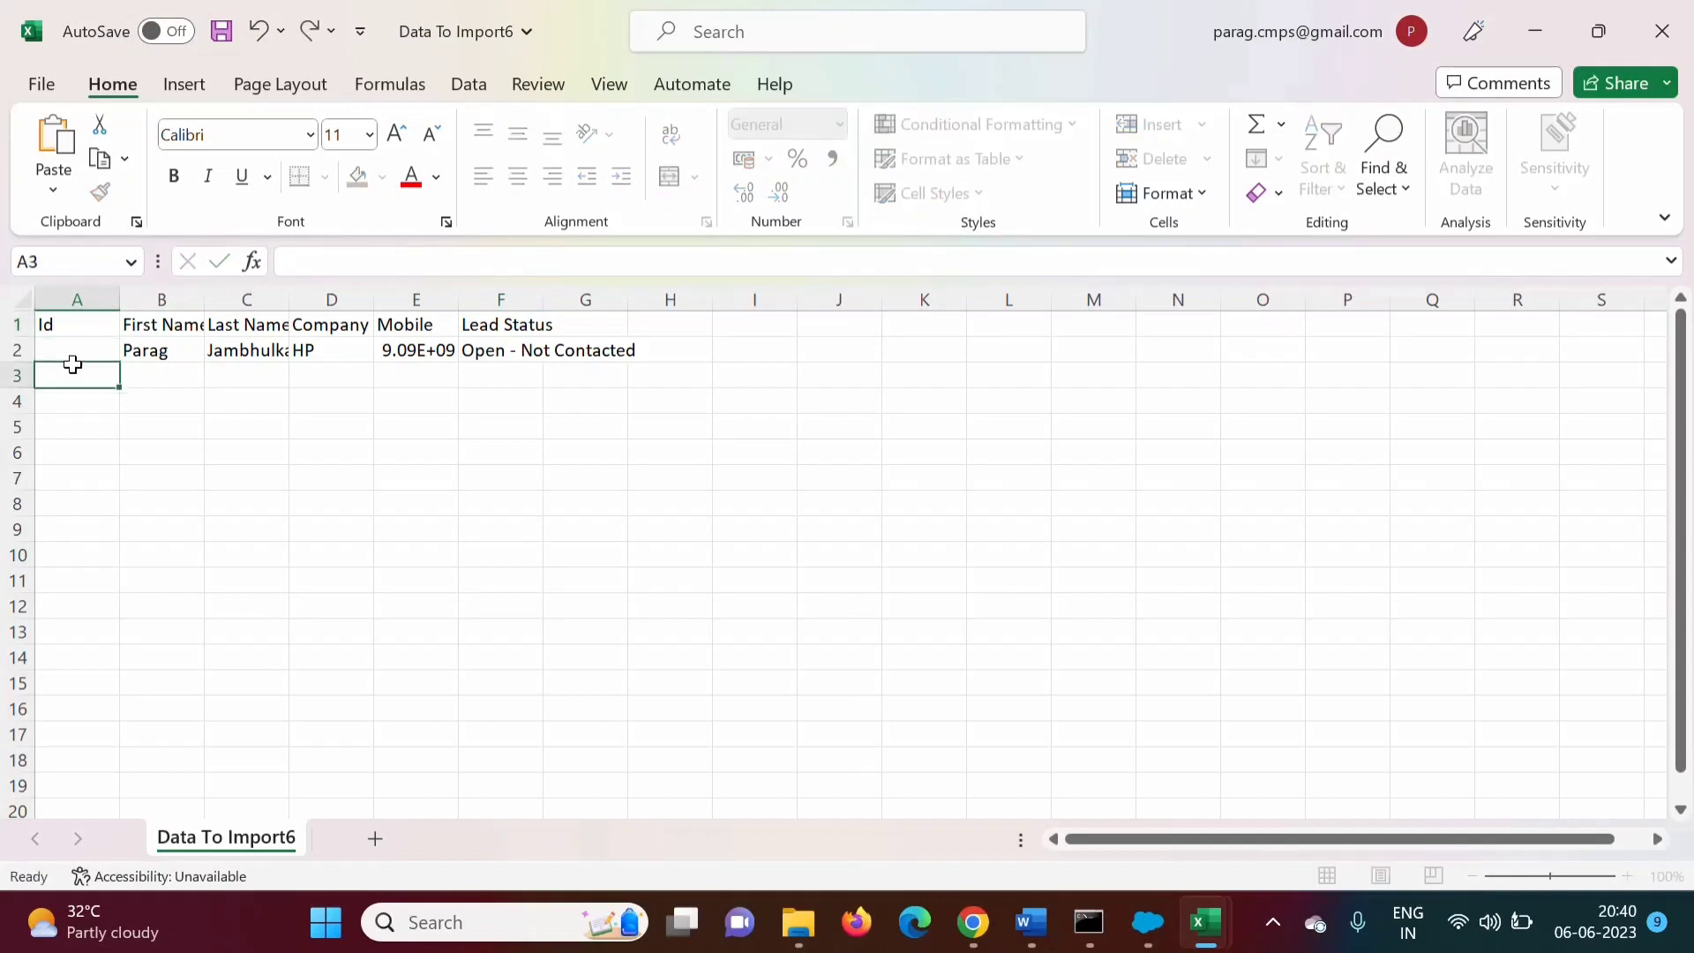
left_click(68, 345)
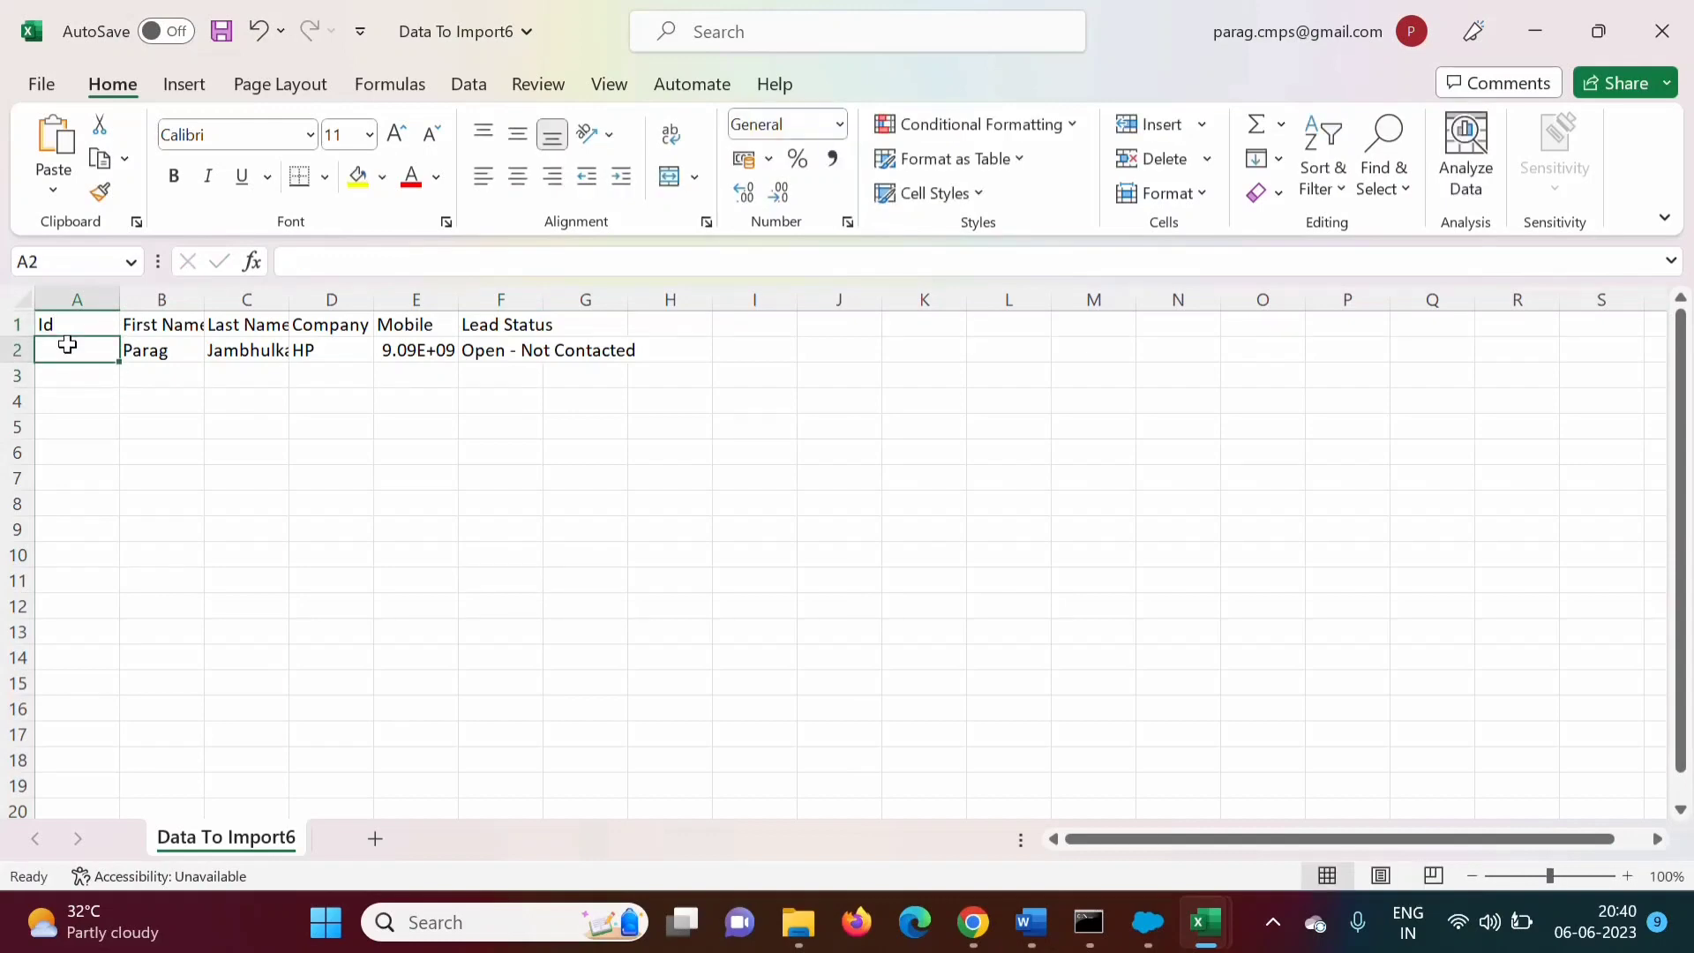
key("ctrl+v")
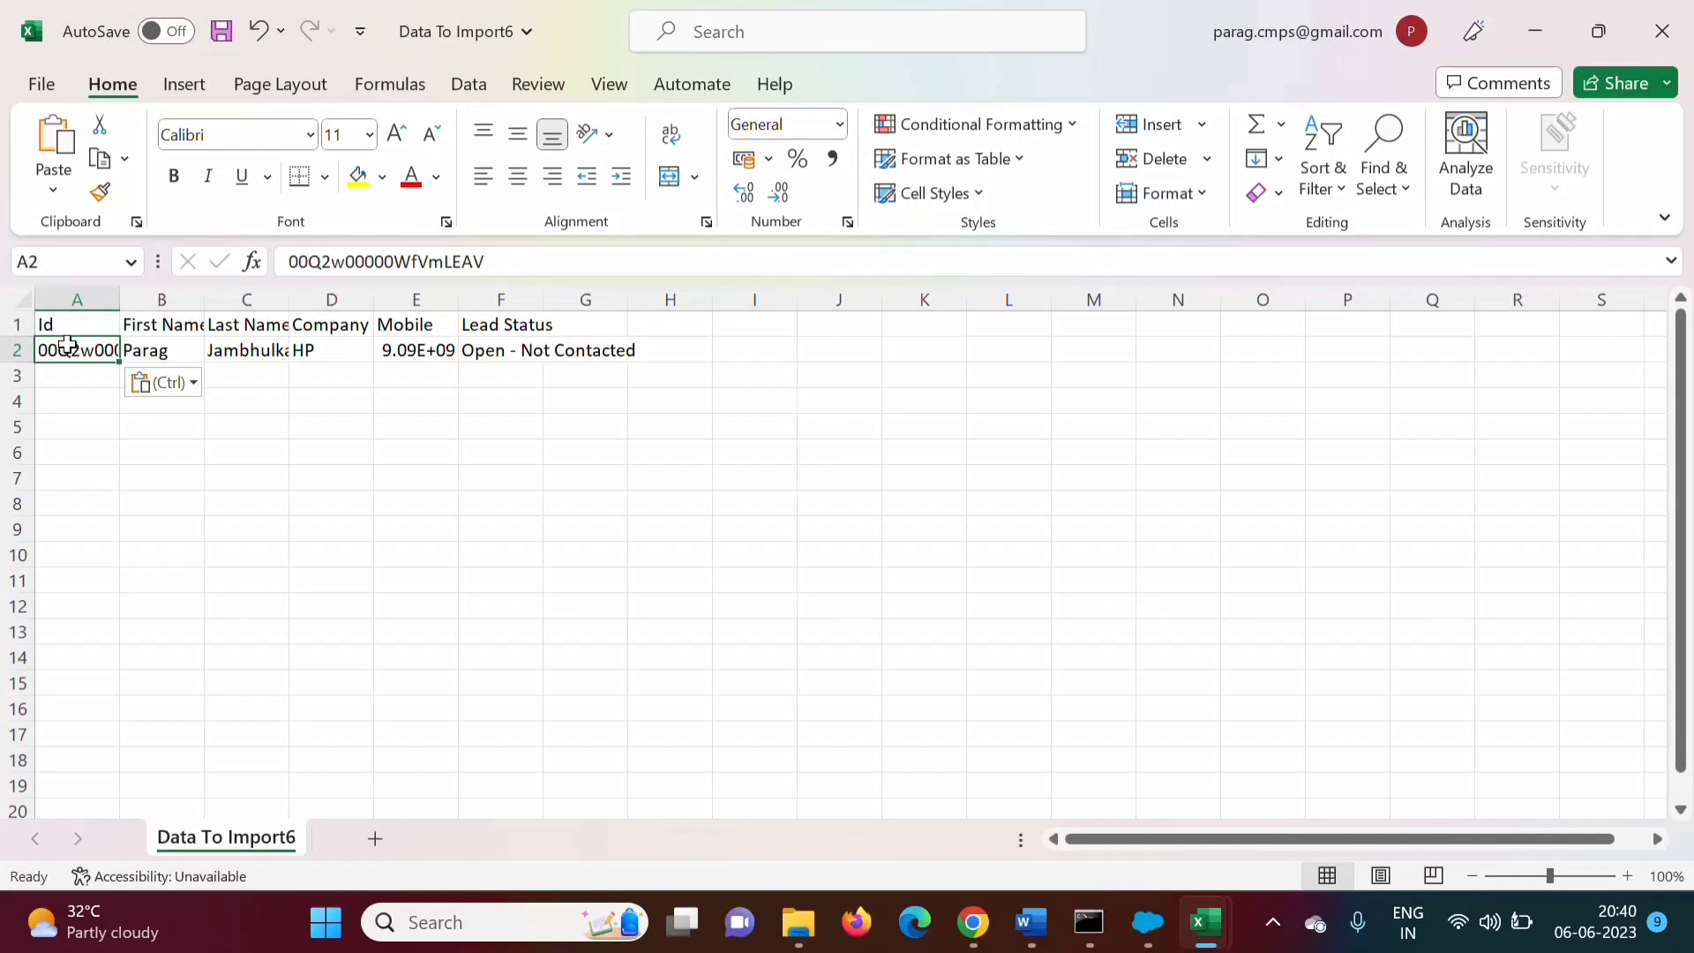
Widen column A to show the full Id and save Data To Import6
left_click_drag(119, 299, 272, 308)
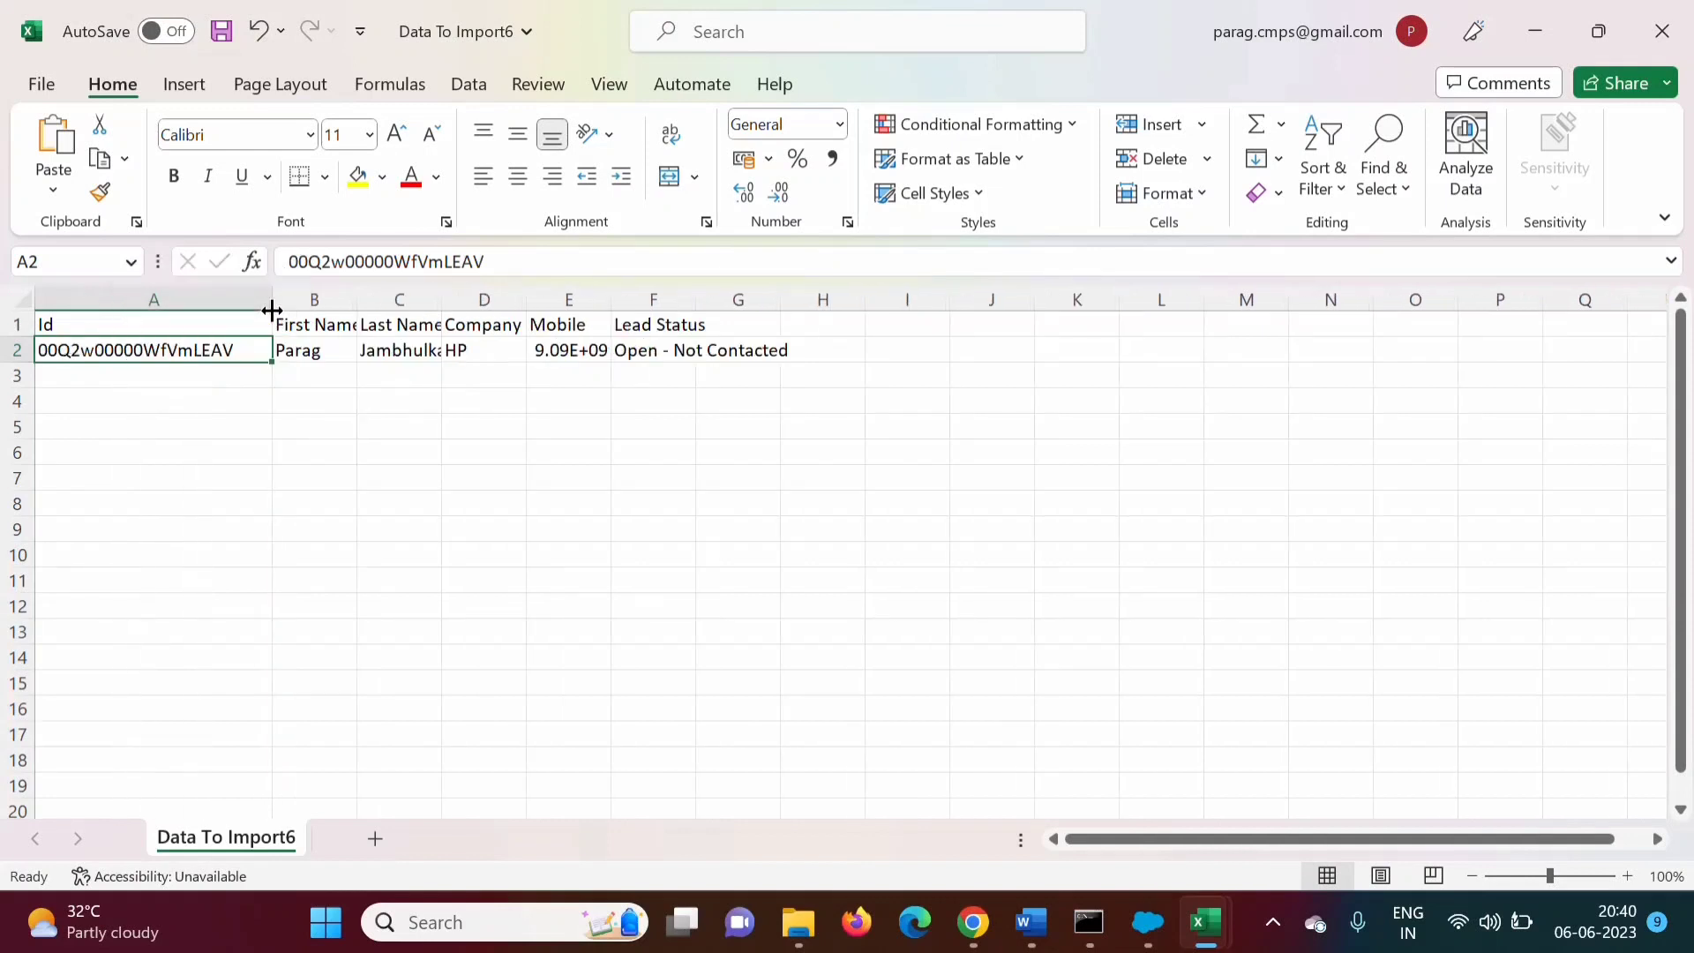
left_click(483, 529)
key("ctrl+s")
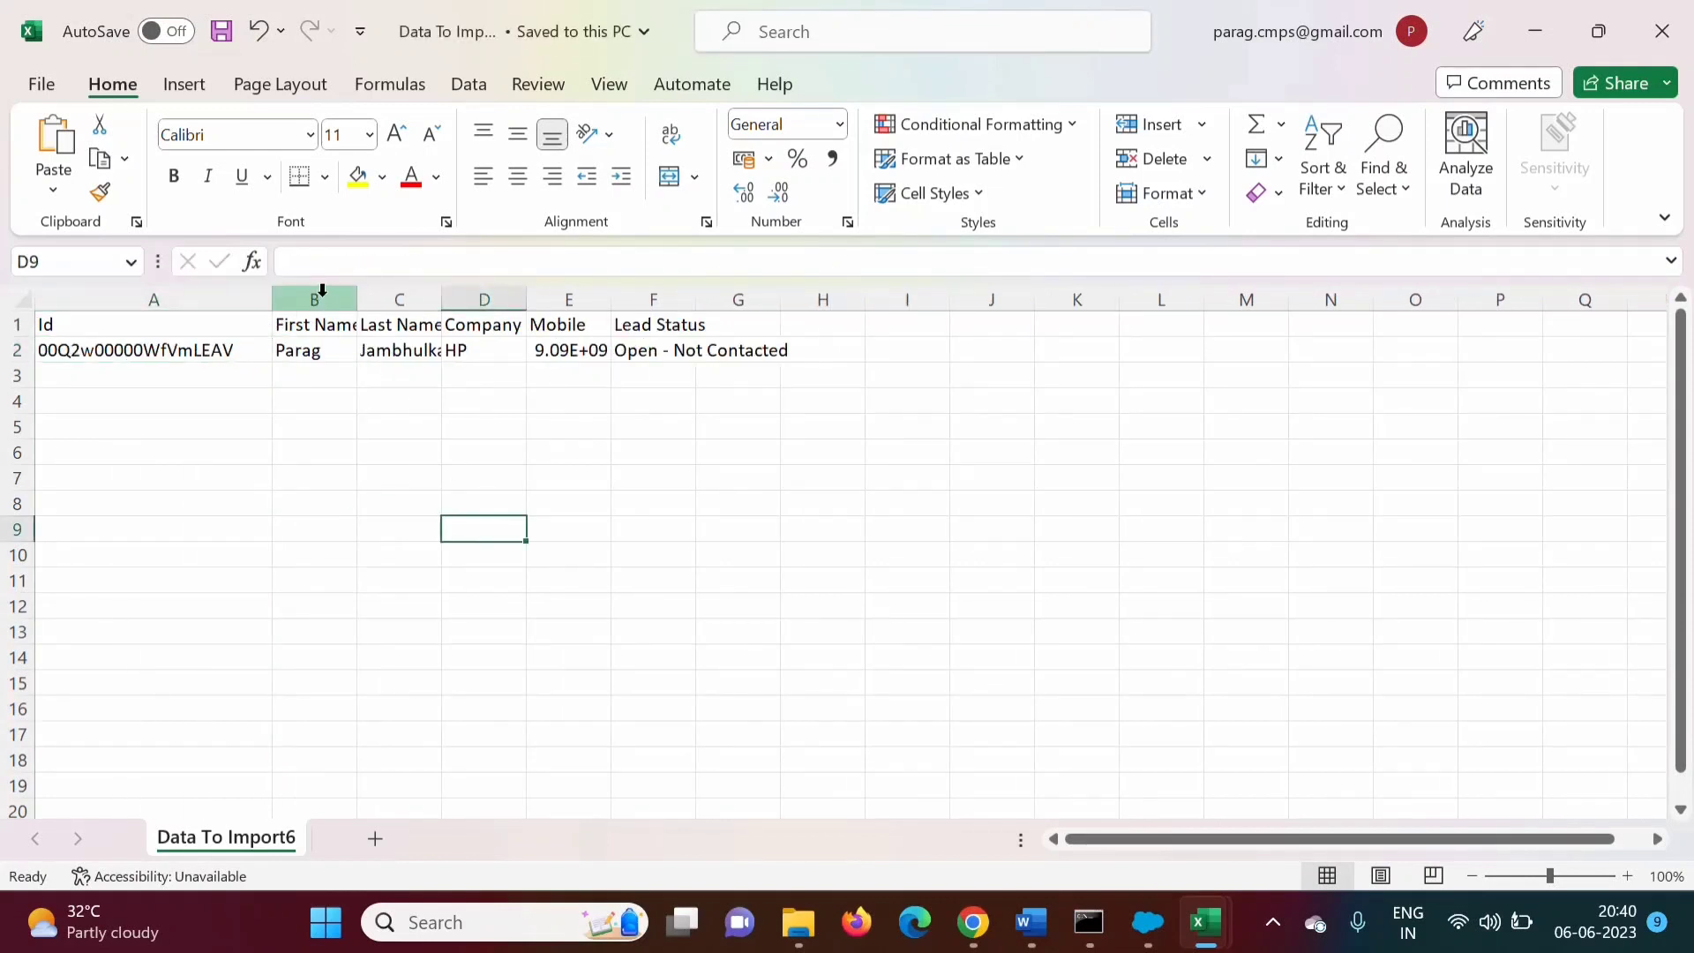
Review the First Name, Last Name and Company (HP) cells, then return to Data Loader
left_click(318, 299)
left_click(383, 297)
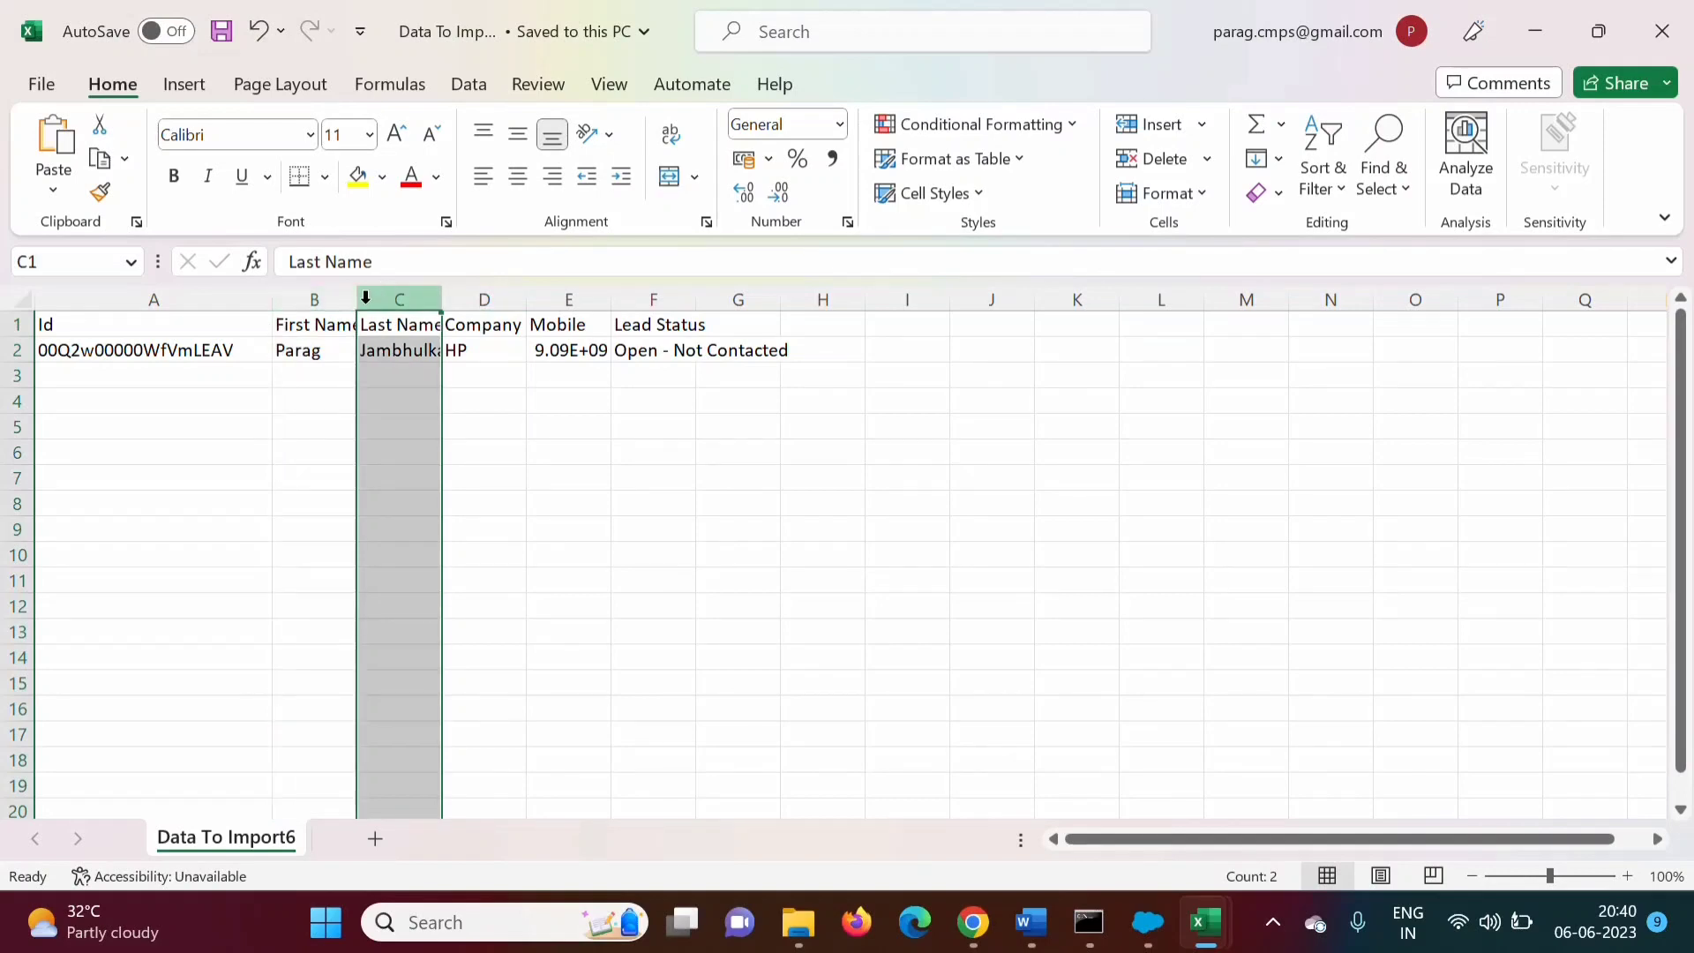
left_click(338, 297)
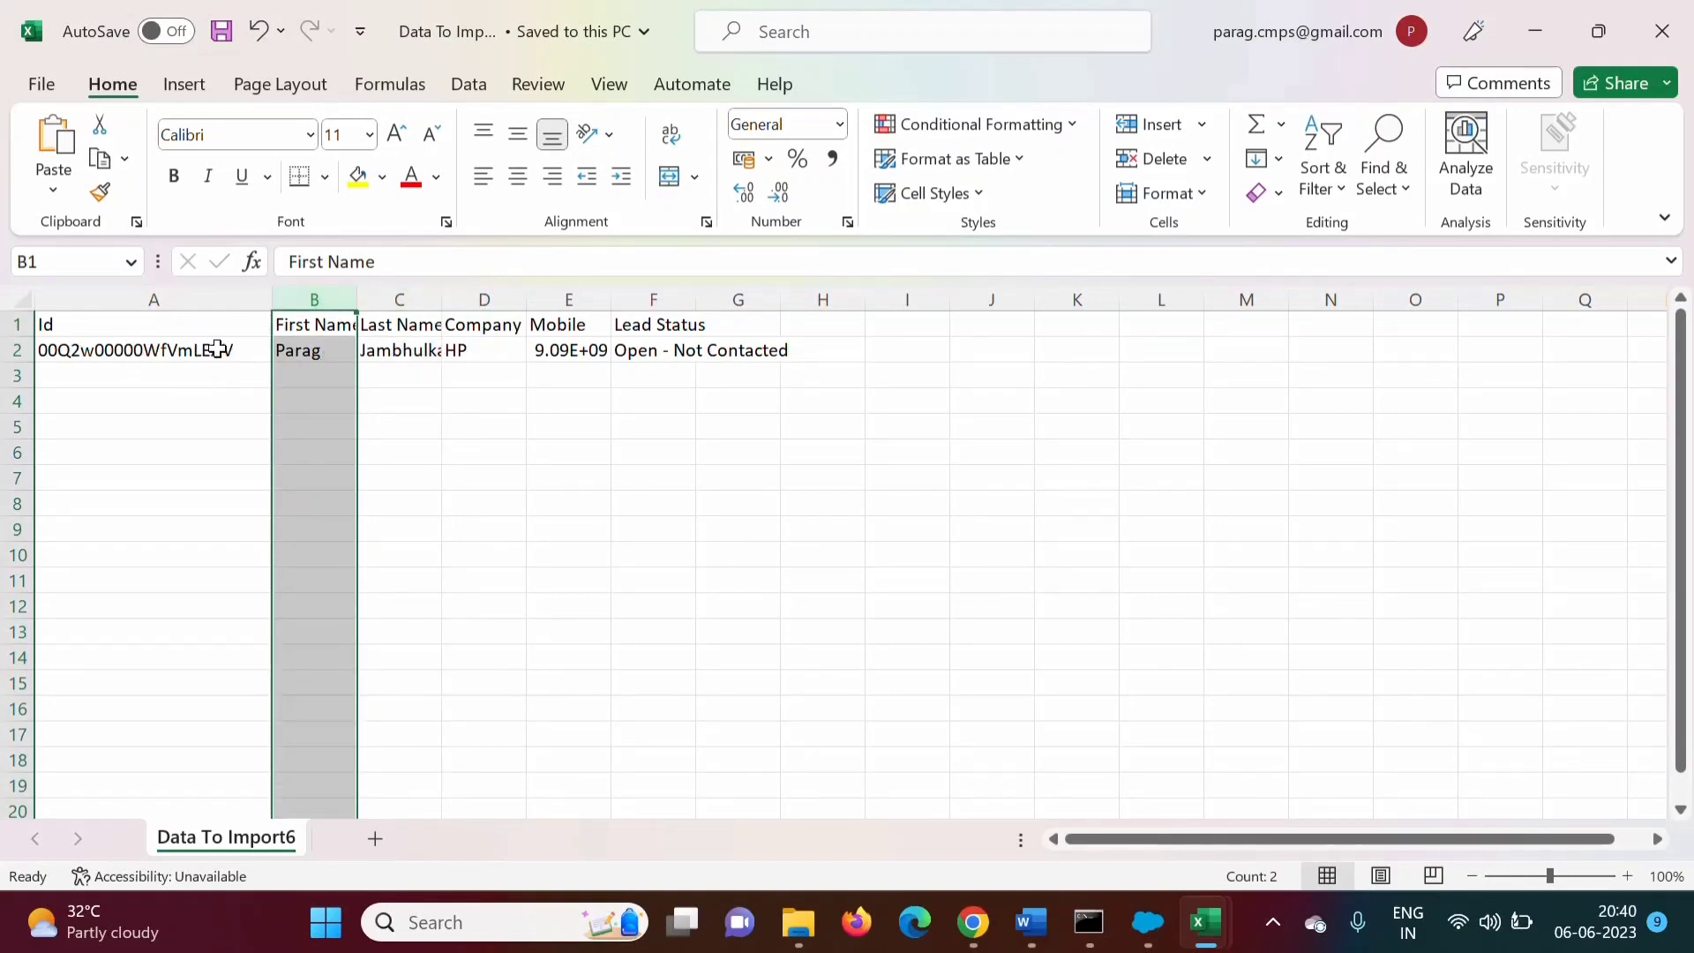
left_click(485, 353)
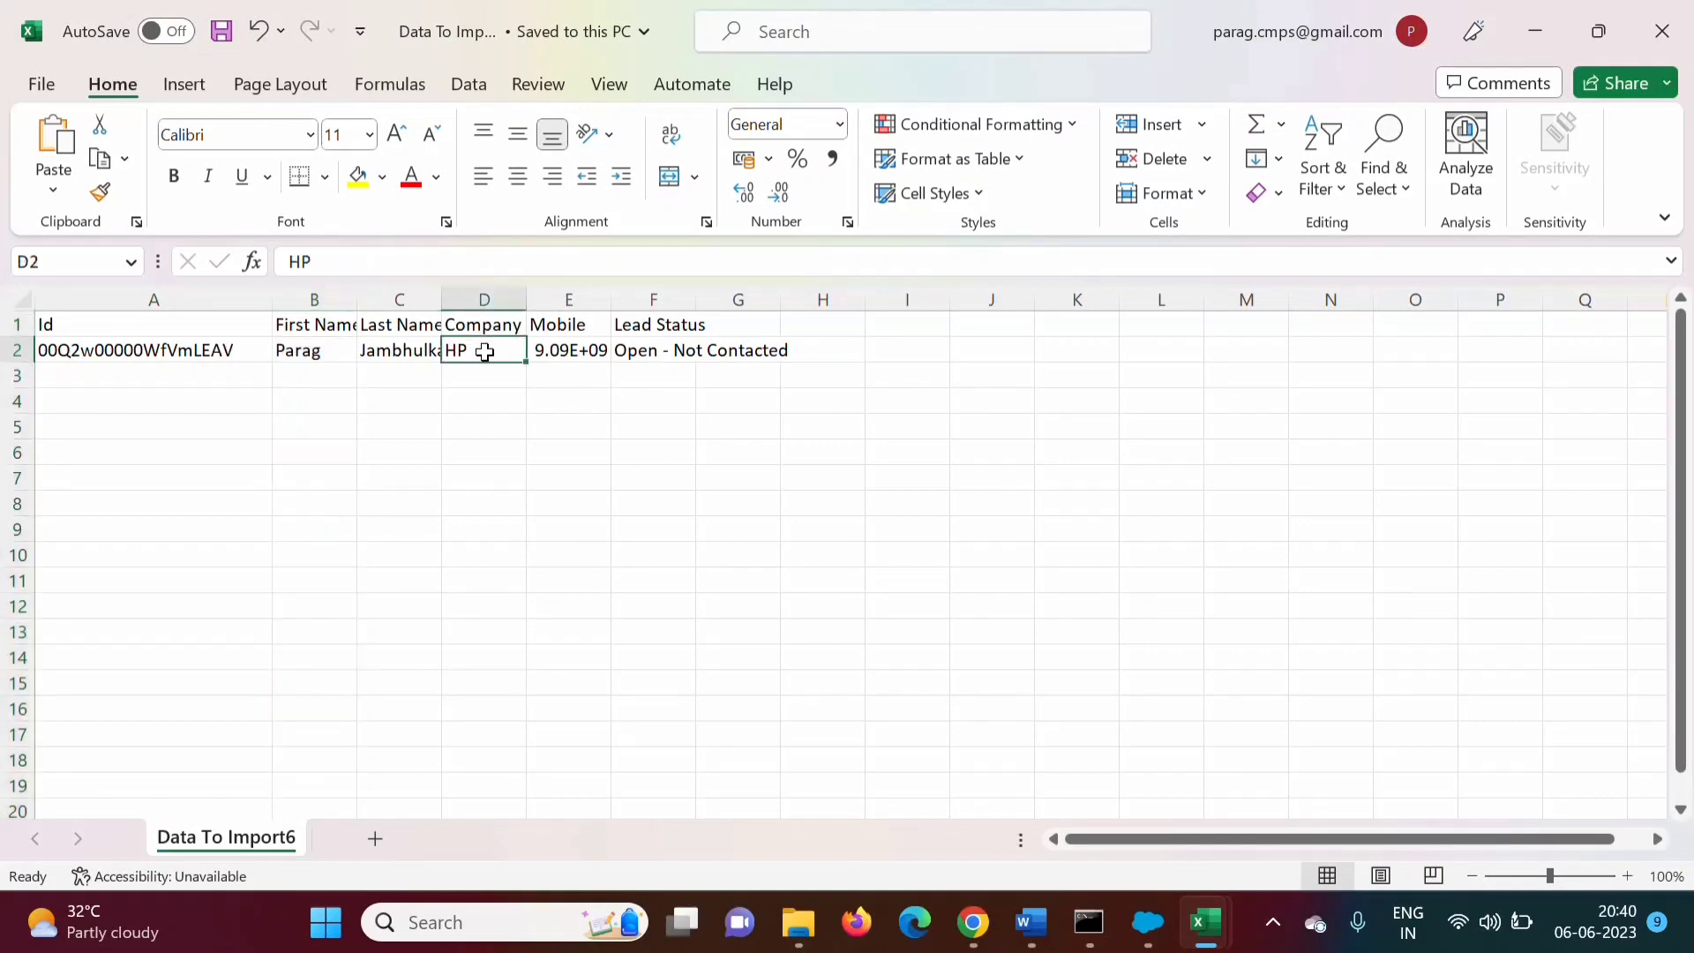
left_click(319, 299)
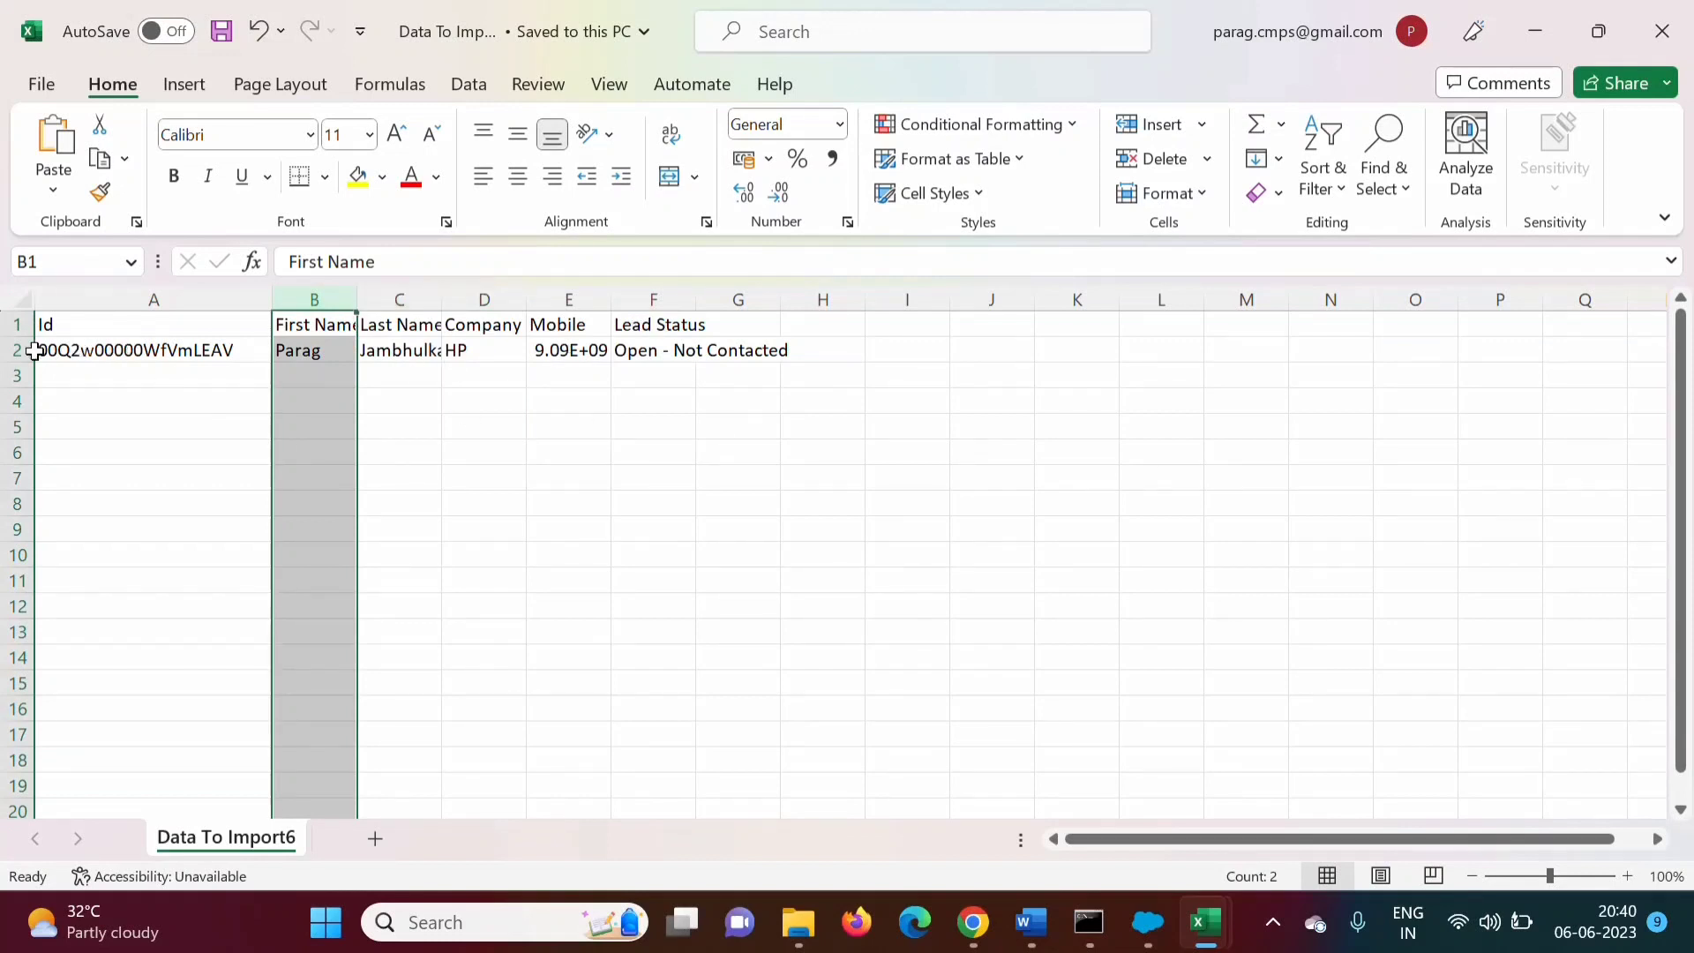
left_click(119, 368)
left_click(389, 604)
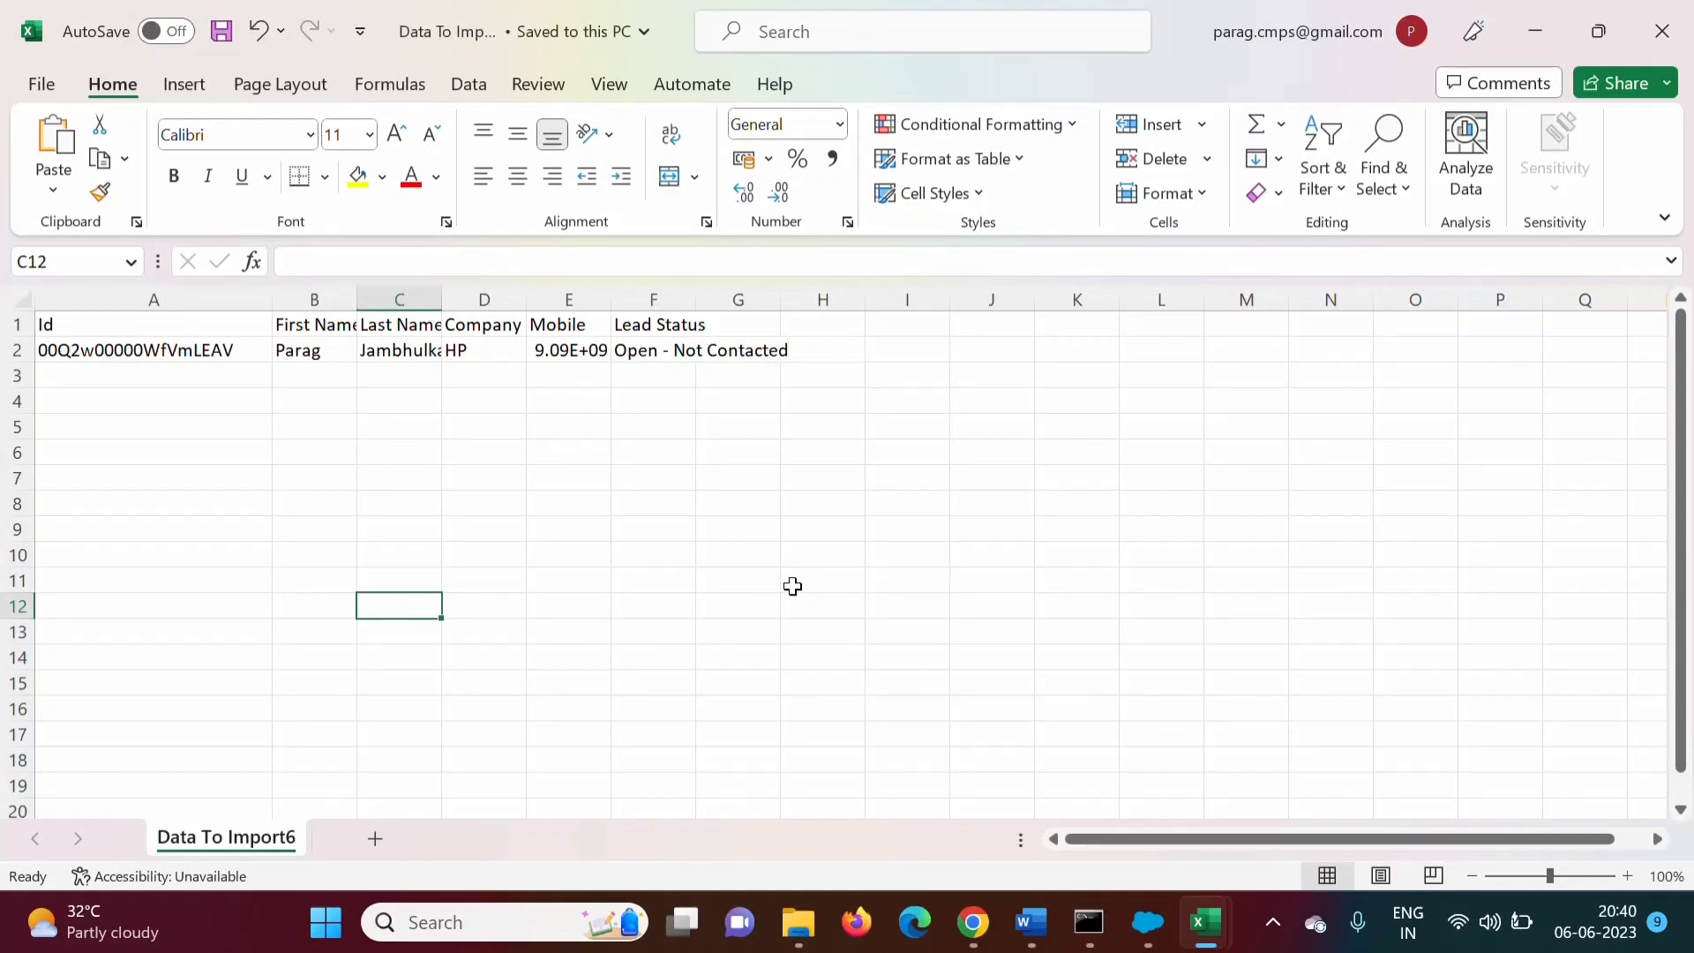
left_click(1144, 925)
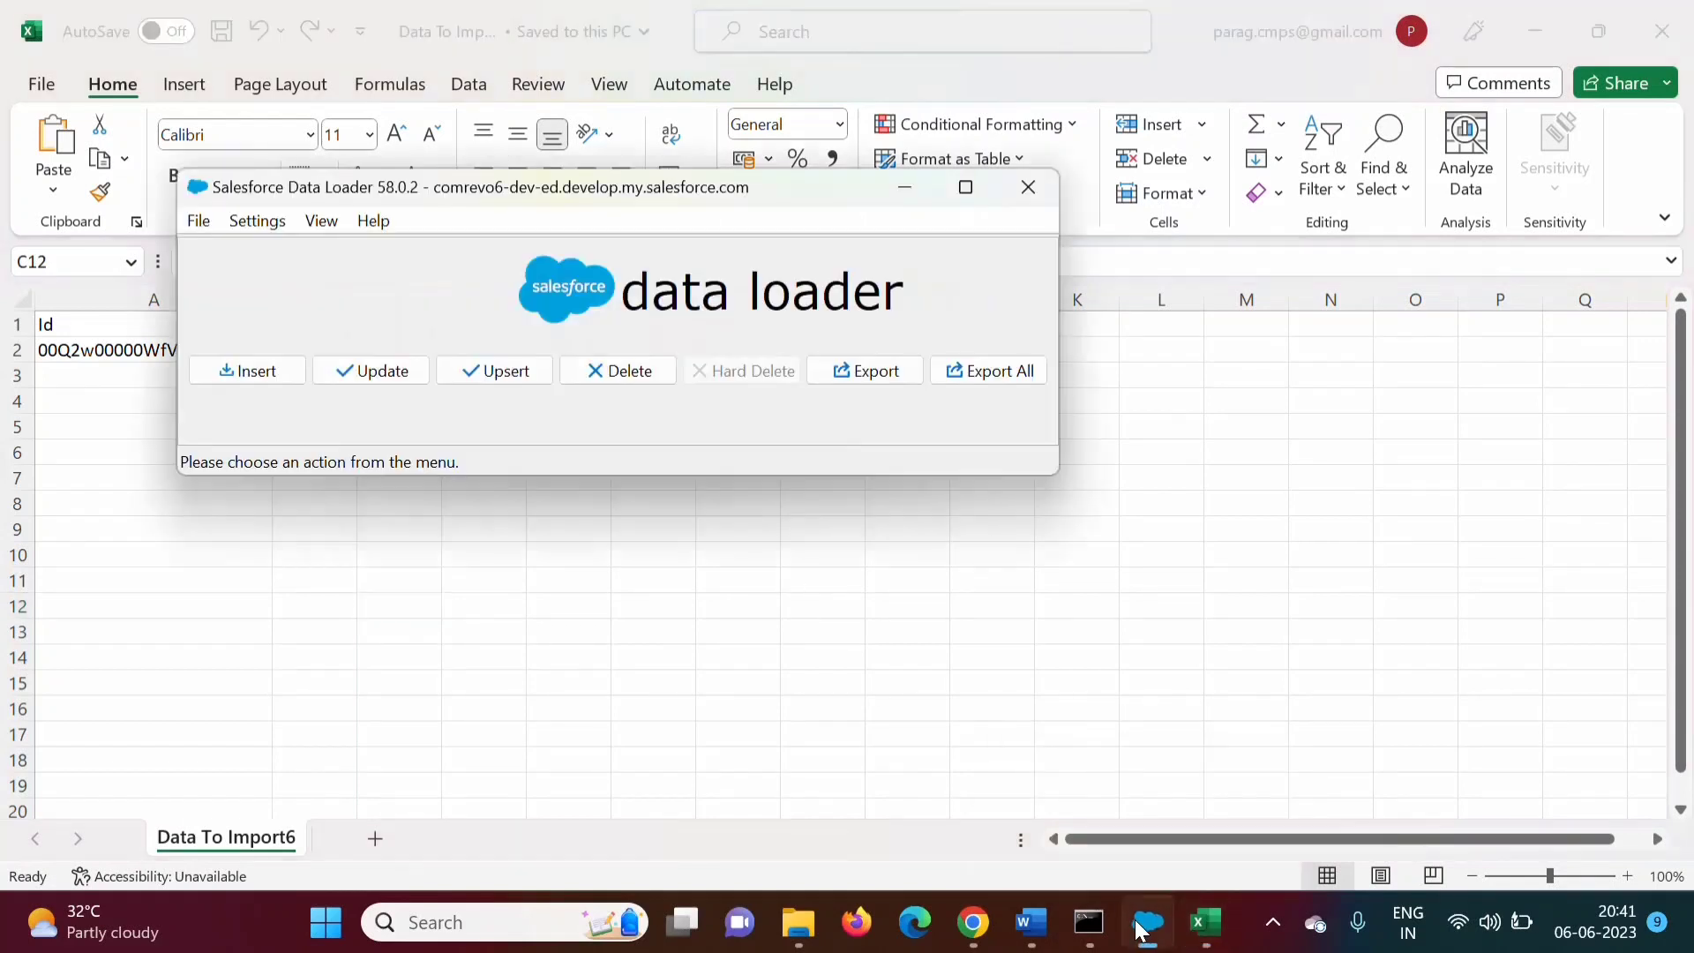
Start a Lead update from Data To Import6.csv and accept its one row to reach Mapping
left_click(380, 375)
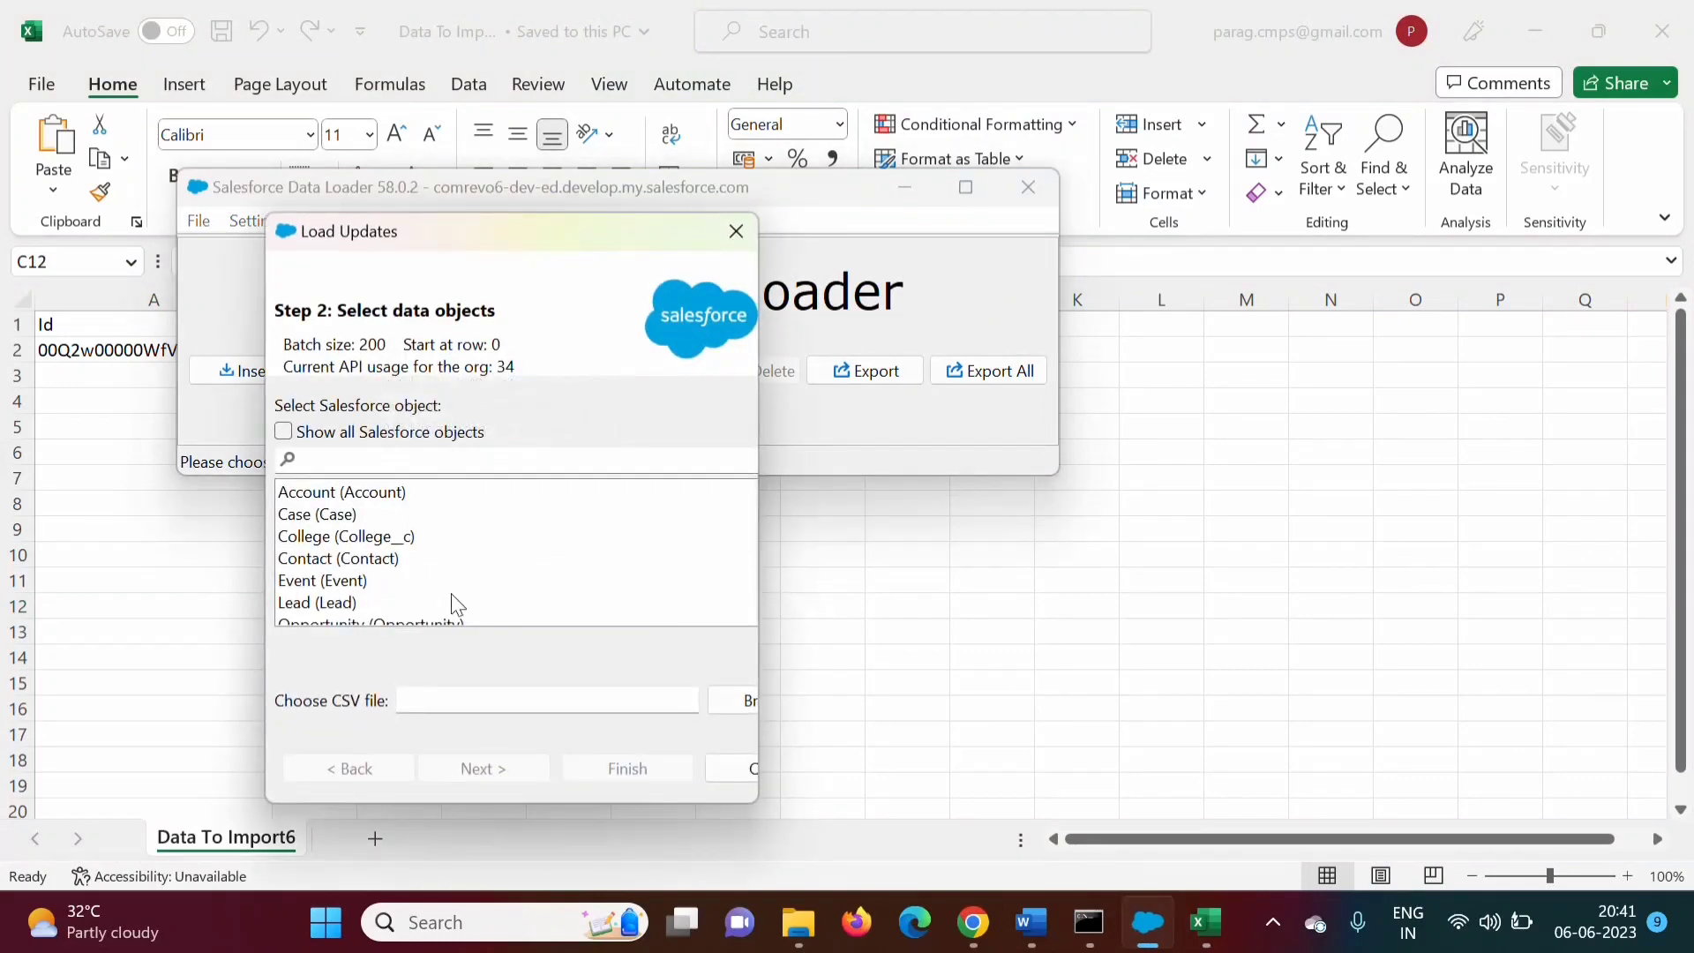
left_click(332, 607)
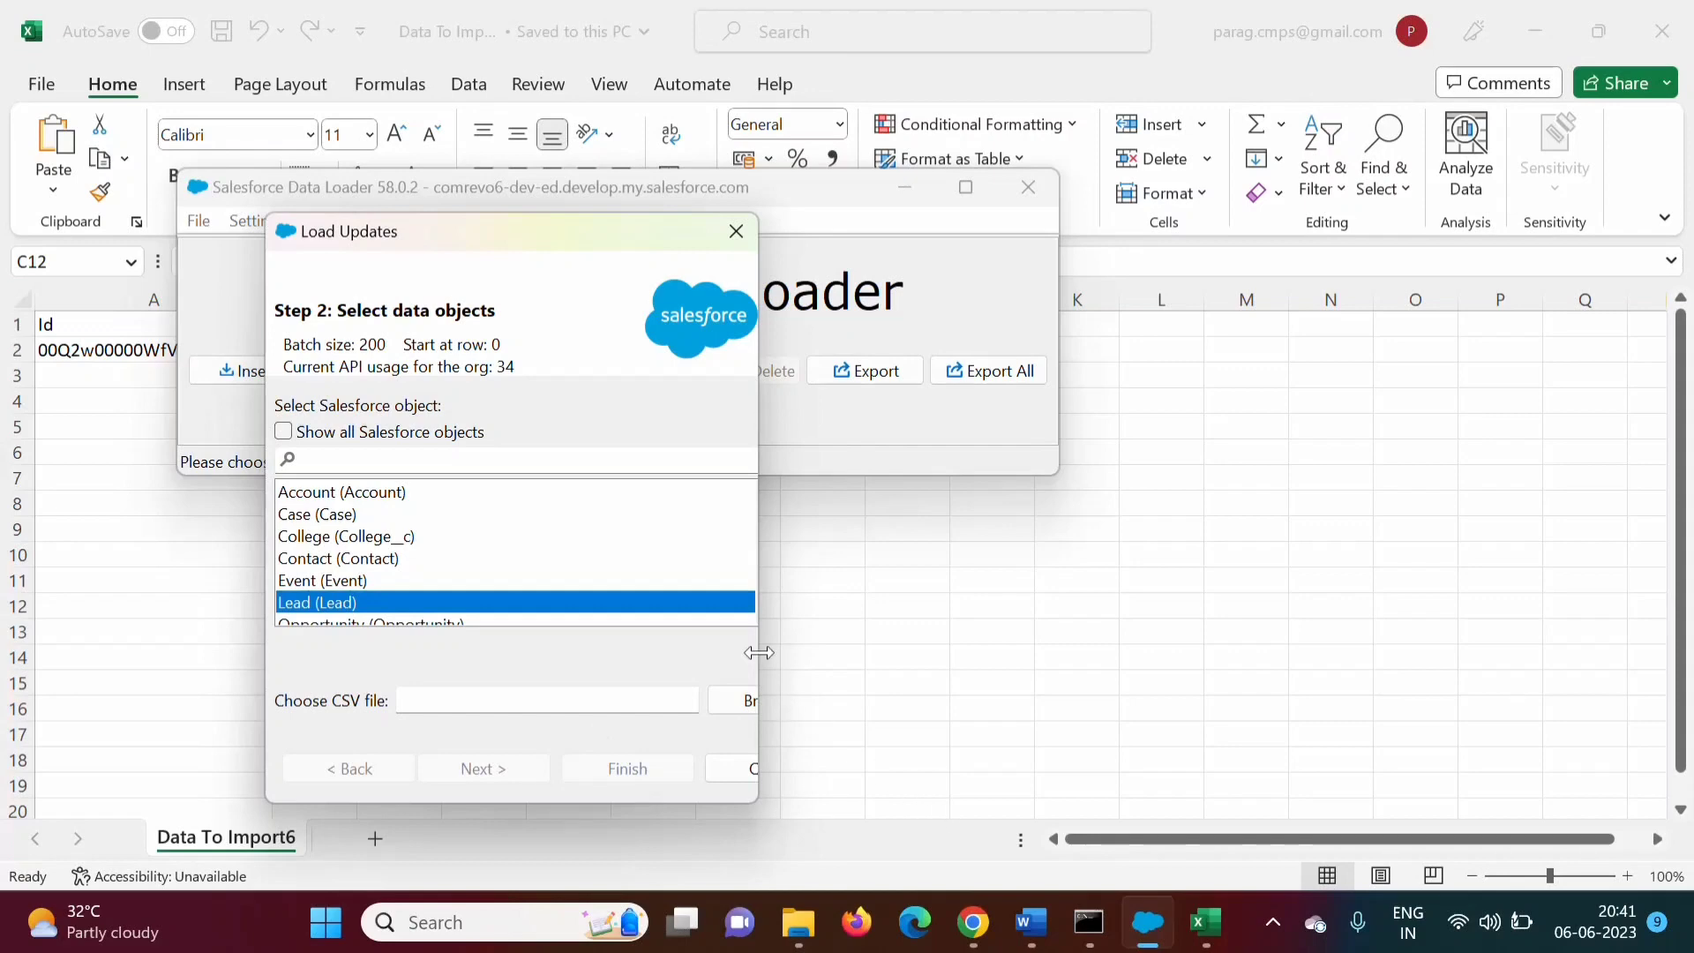
left_click_drag(757, 653, 1144, 620)
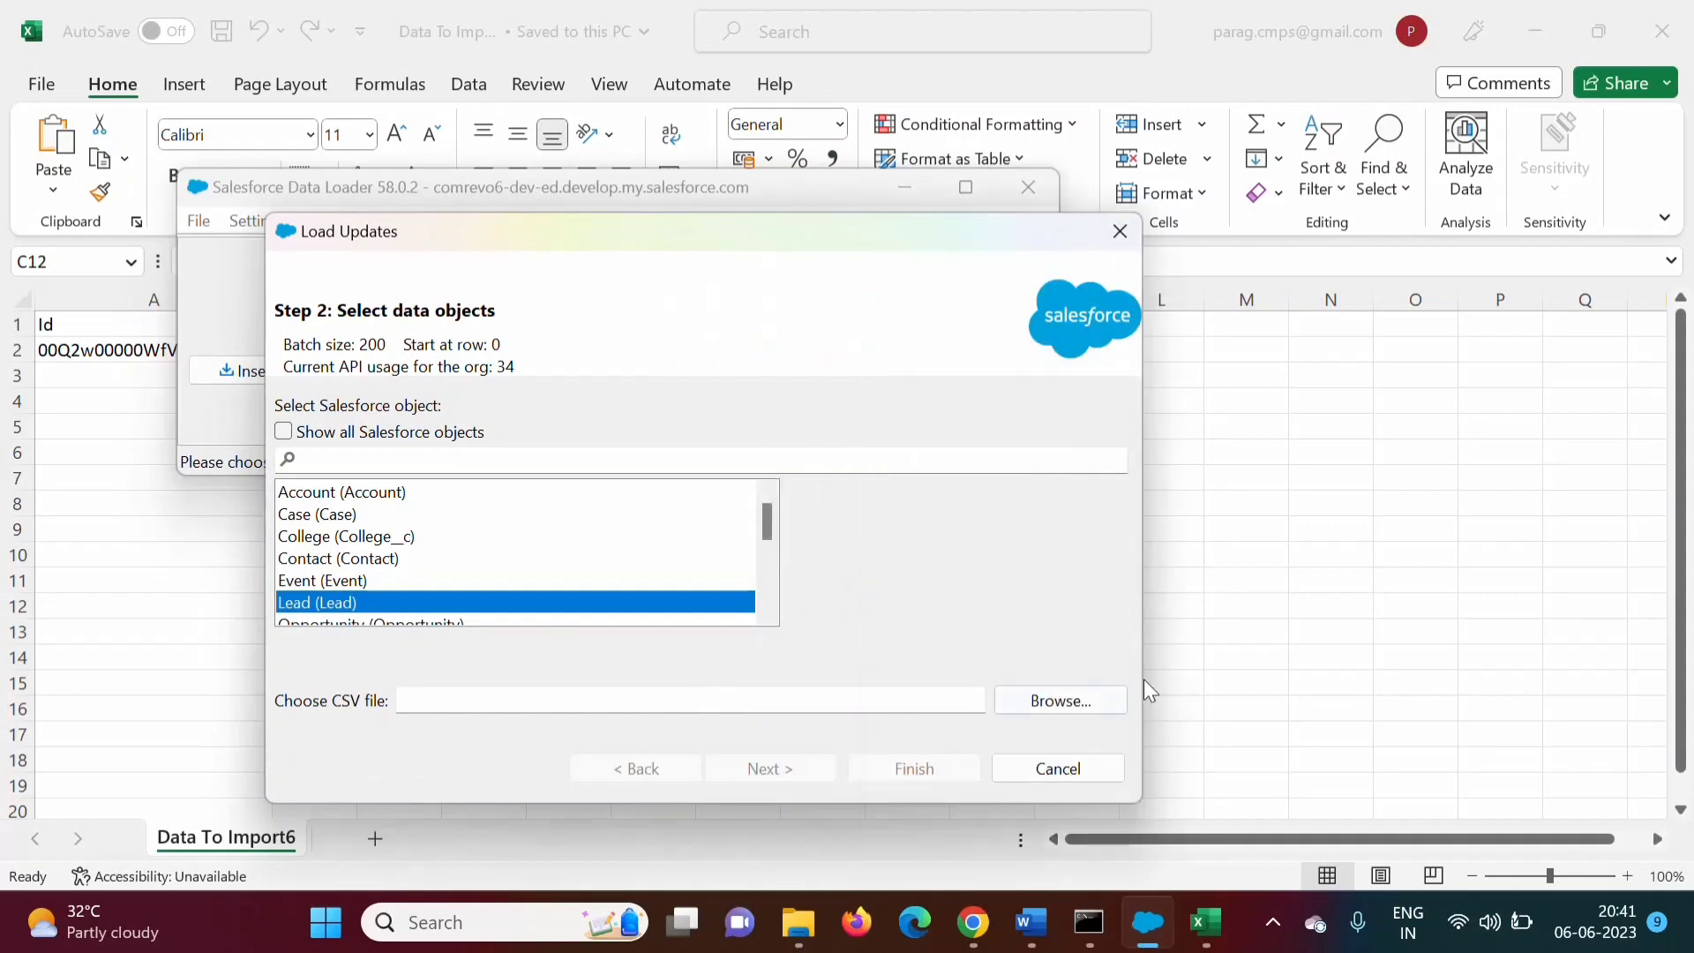
left_click(1098, 705)
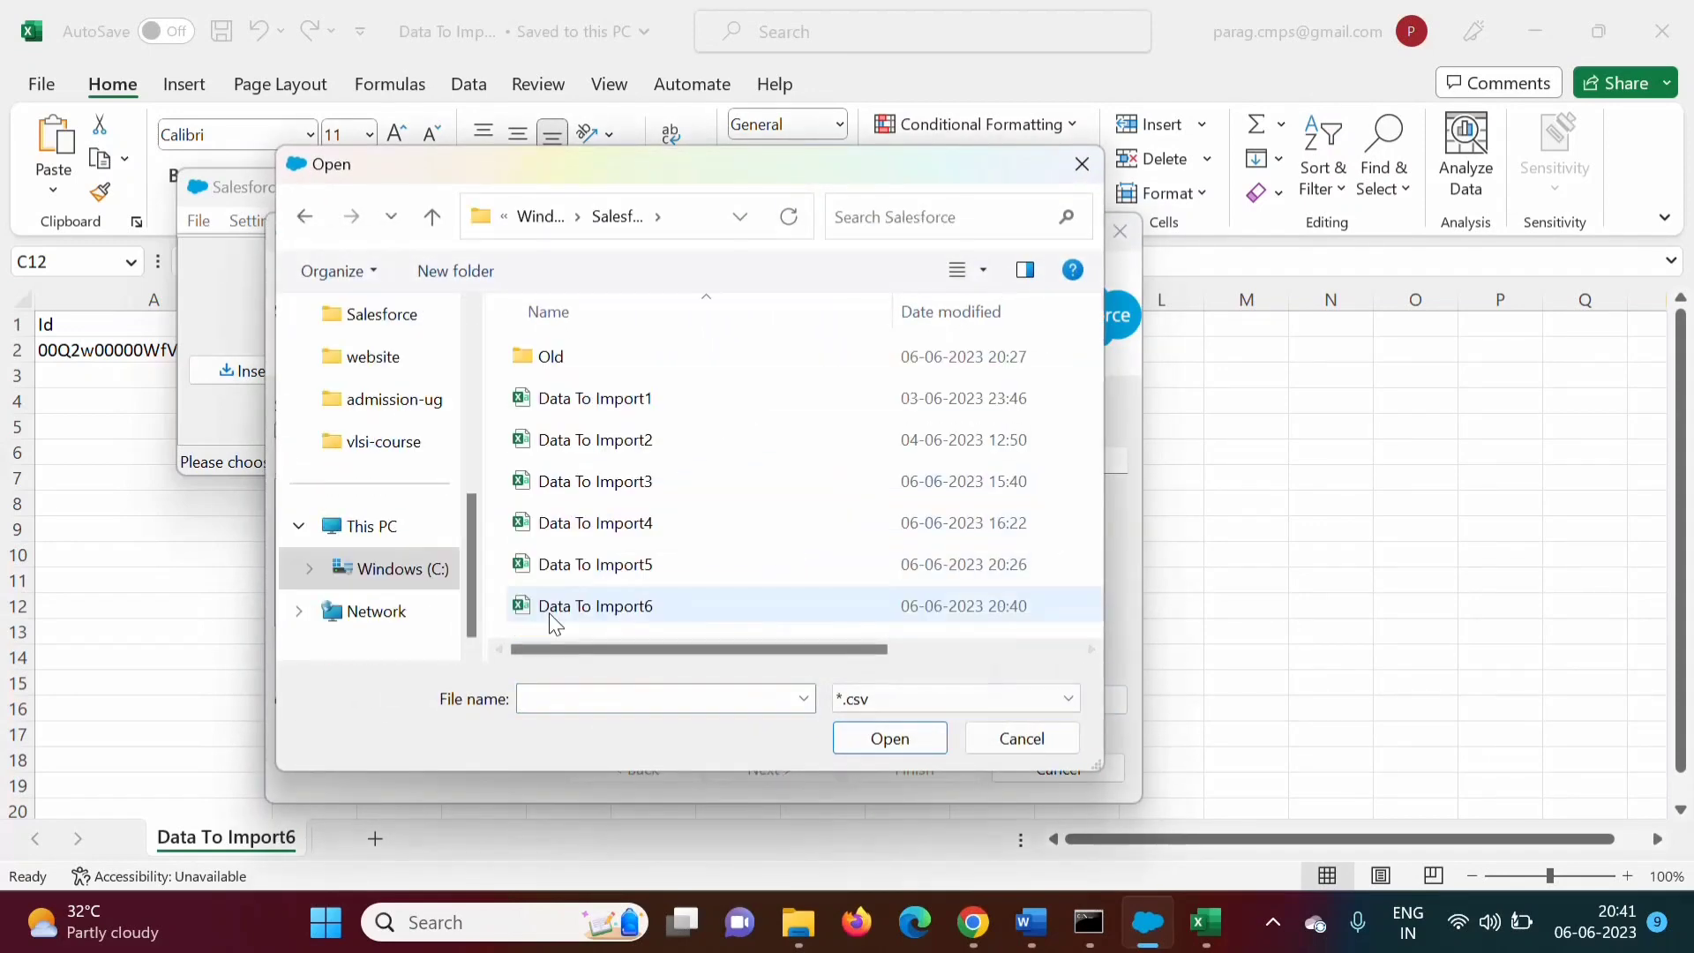
double_click(596, 608)
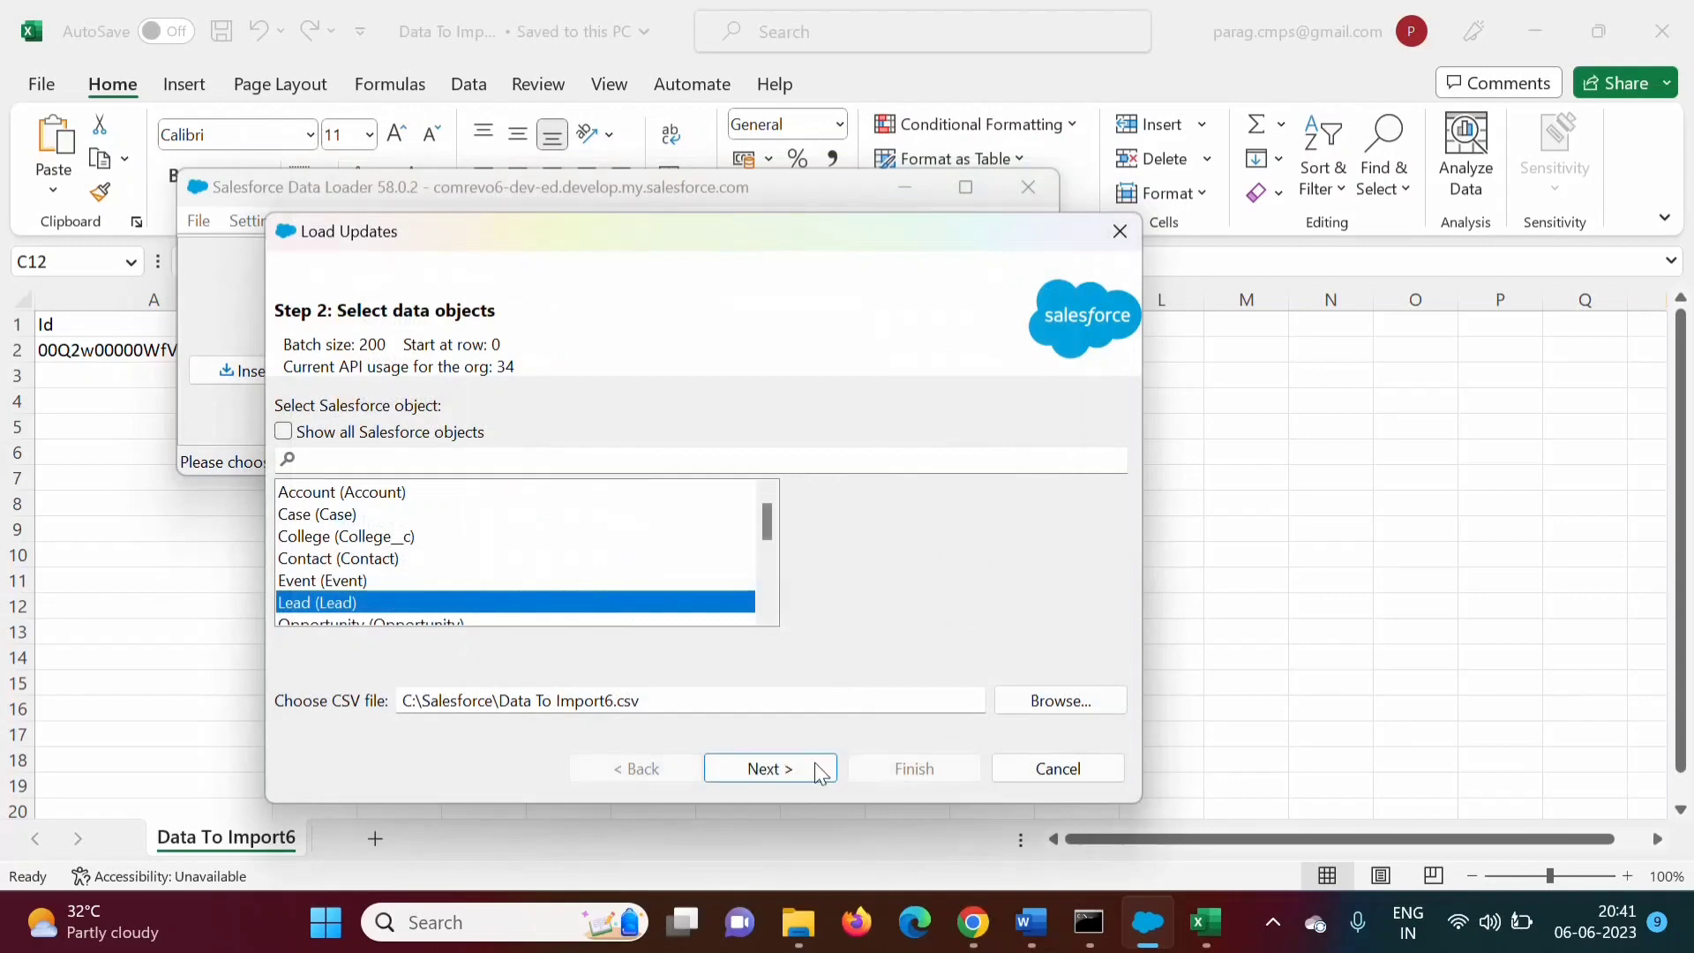
left_click(767, 770)
left_click(434, 356)
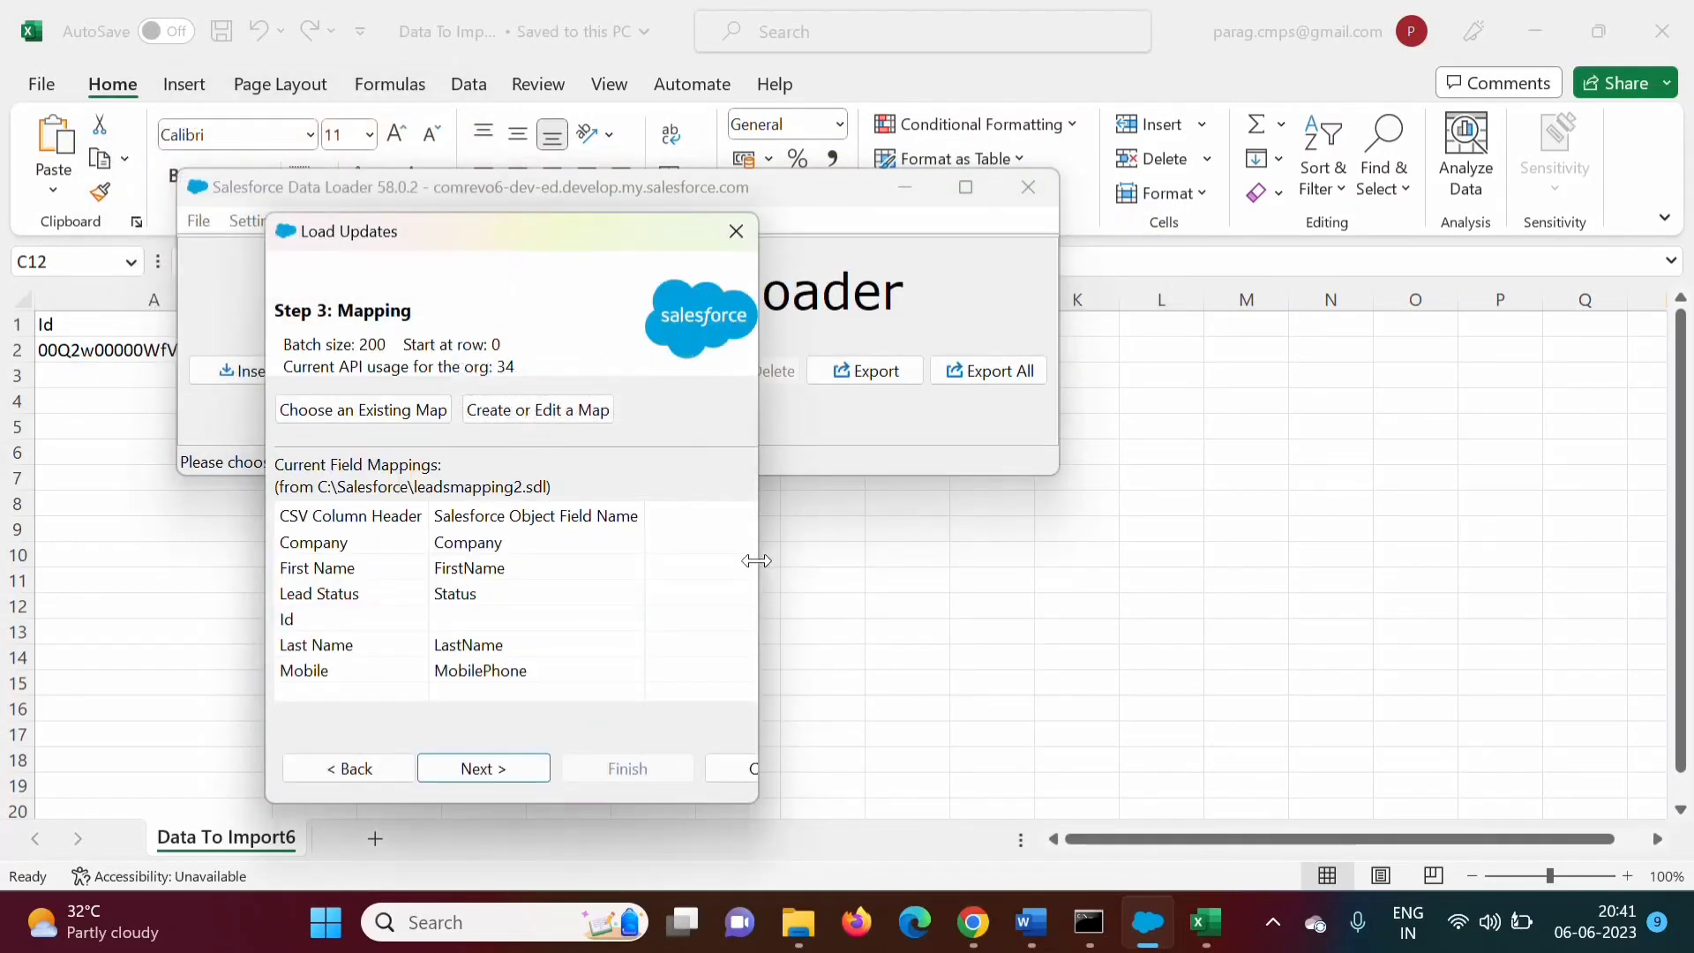
Map the CSV's Id column to Lead ID and advance to Step 4: Finish
left_click_drag(758, 561, 1024, 569)
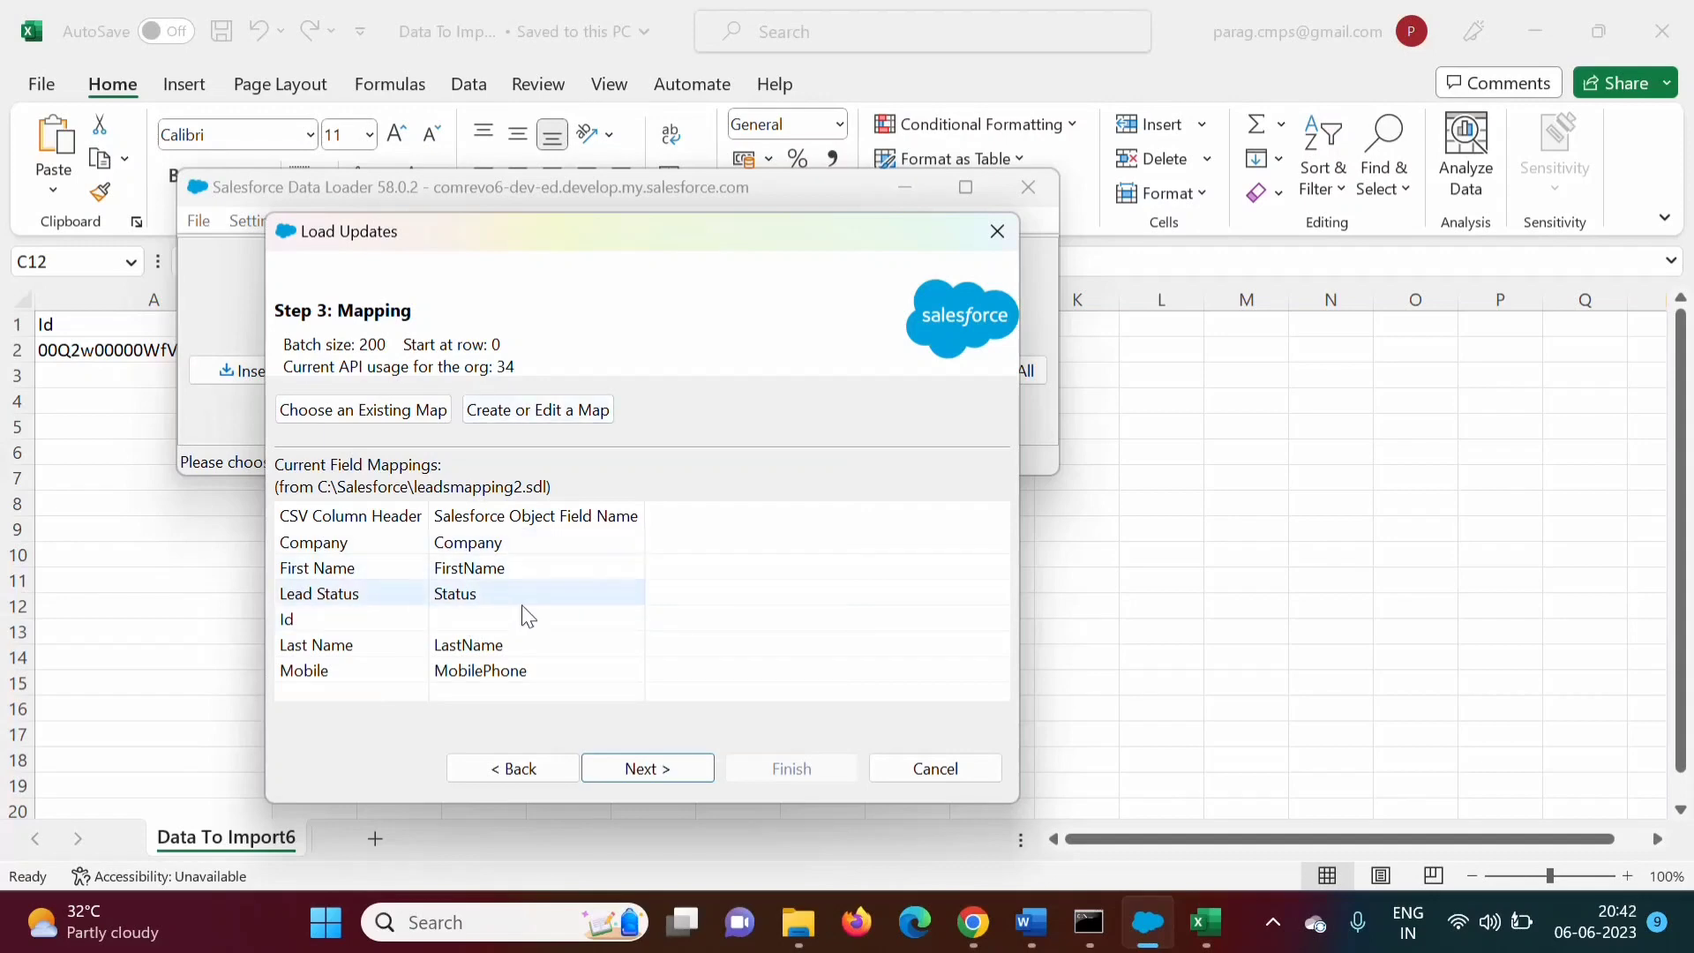
left_click(506, 415)
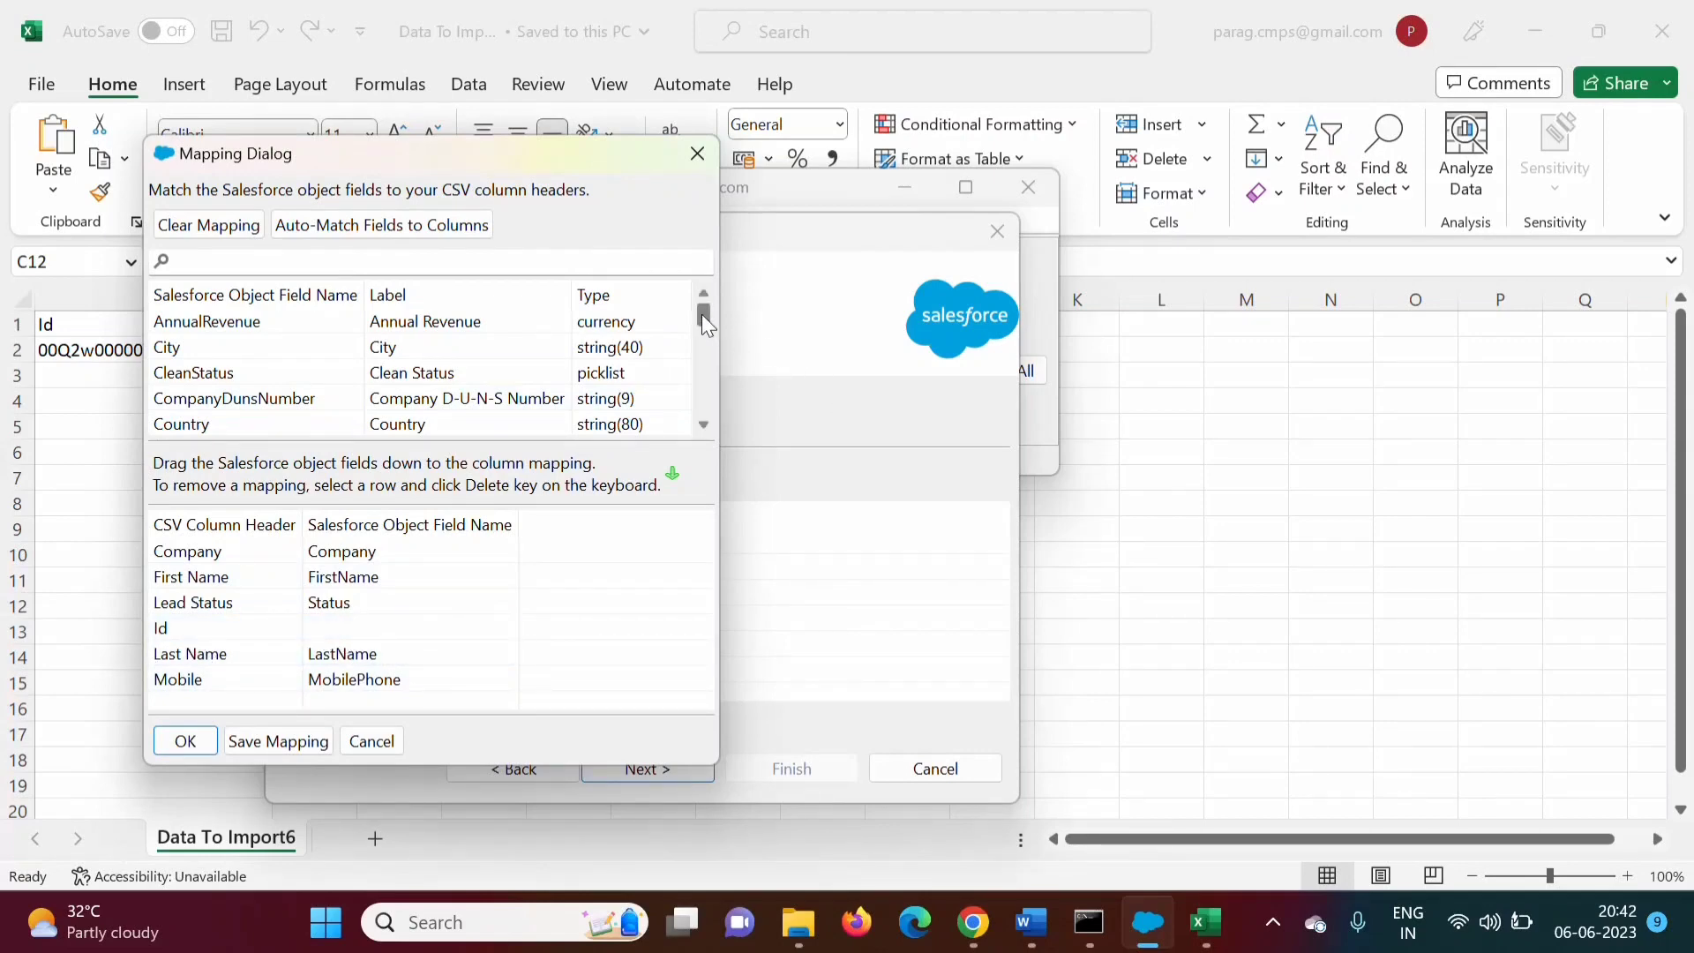
left_click_drag(702, 314, 707, 347)
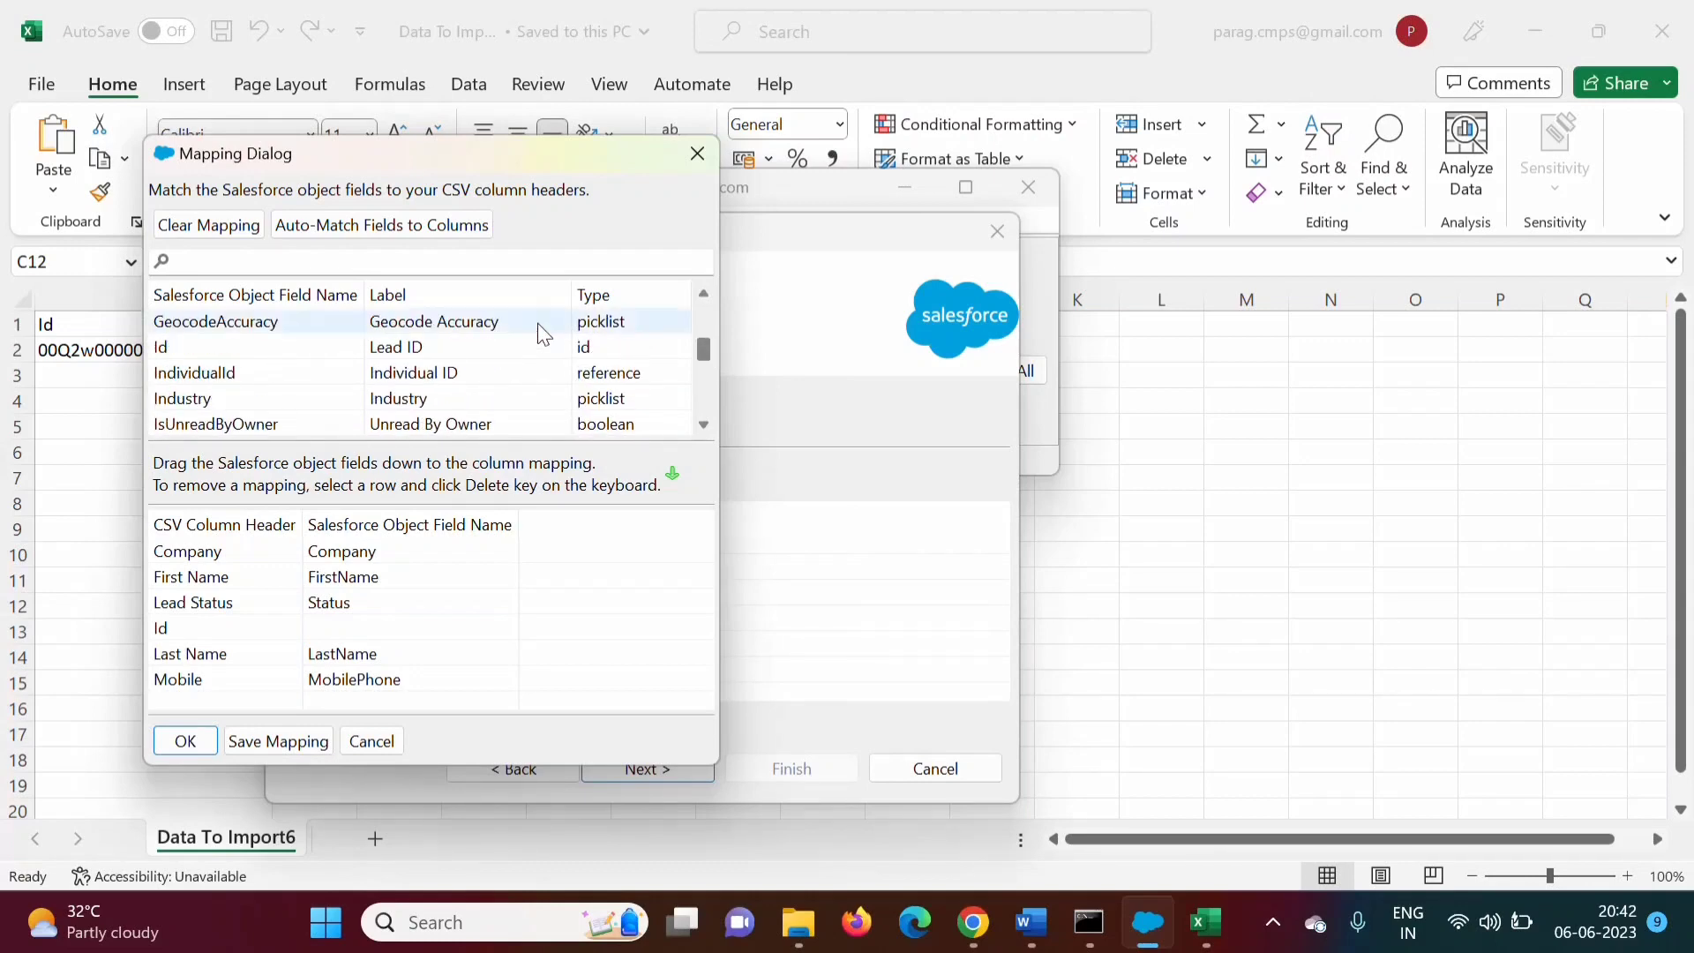
left_click(415, 347)
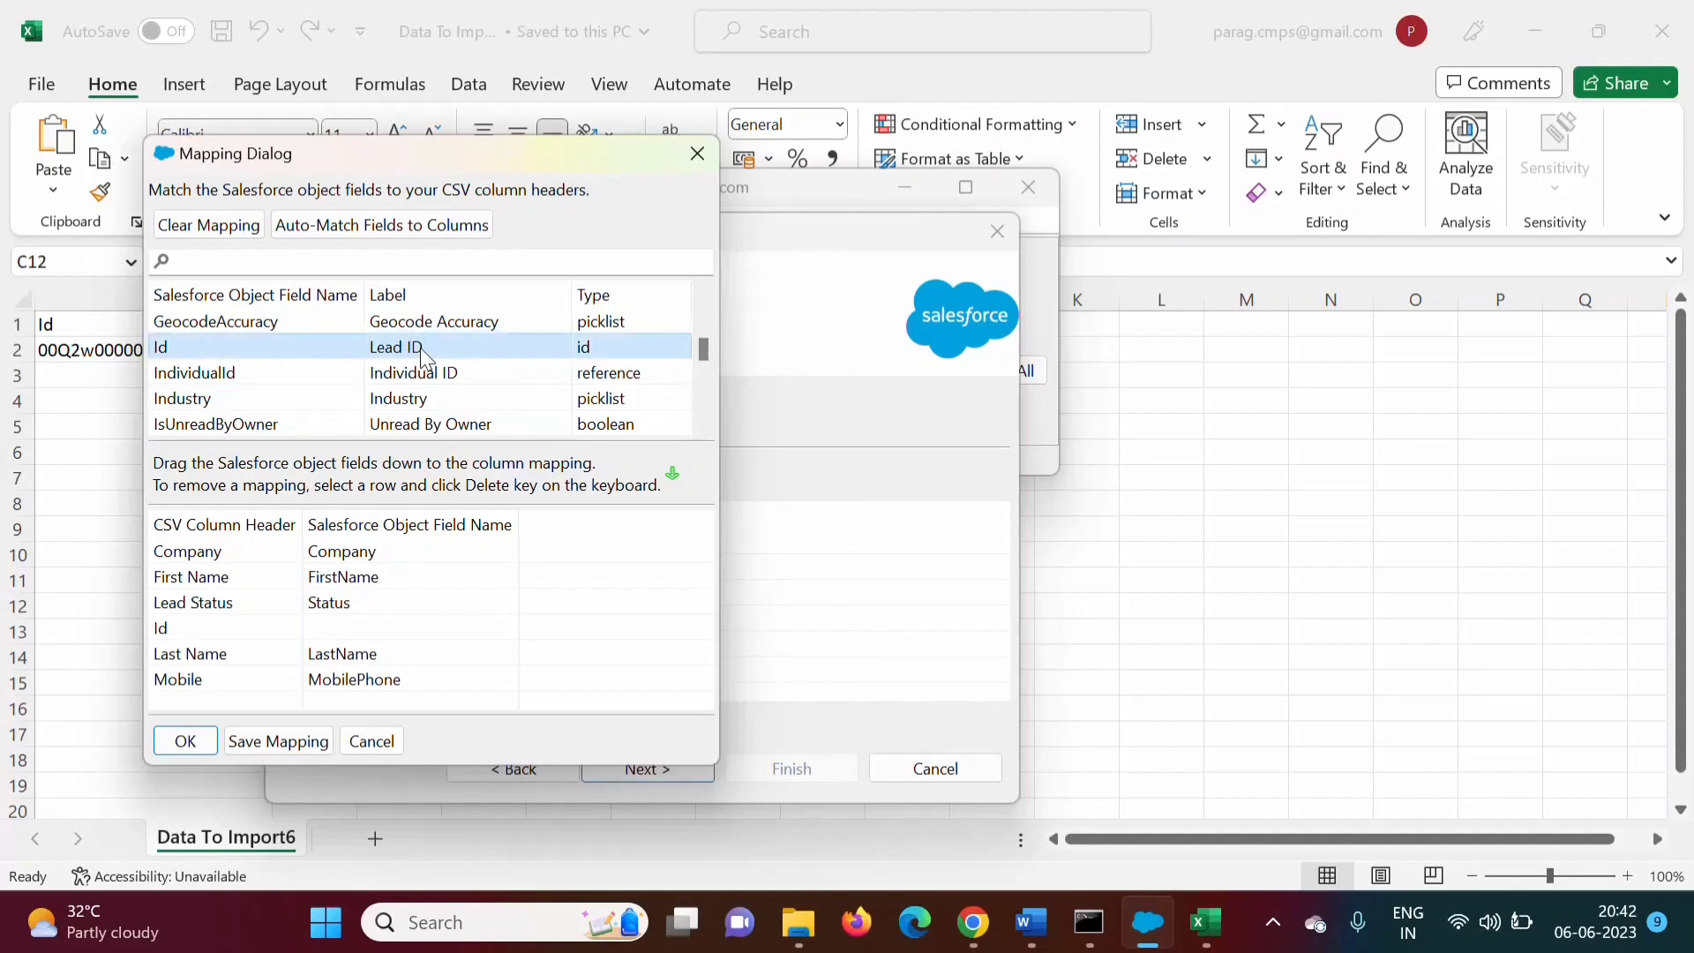
left_click_drag(420, 348, 391, 640)
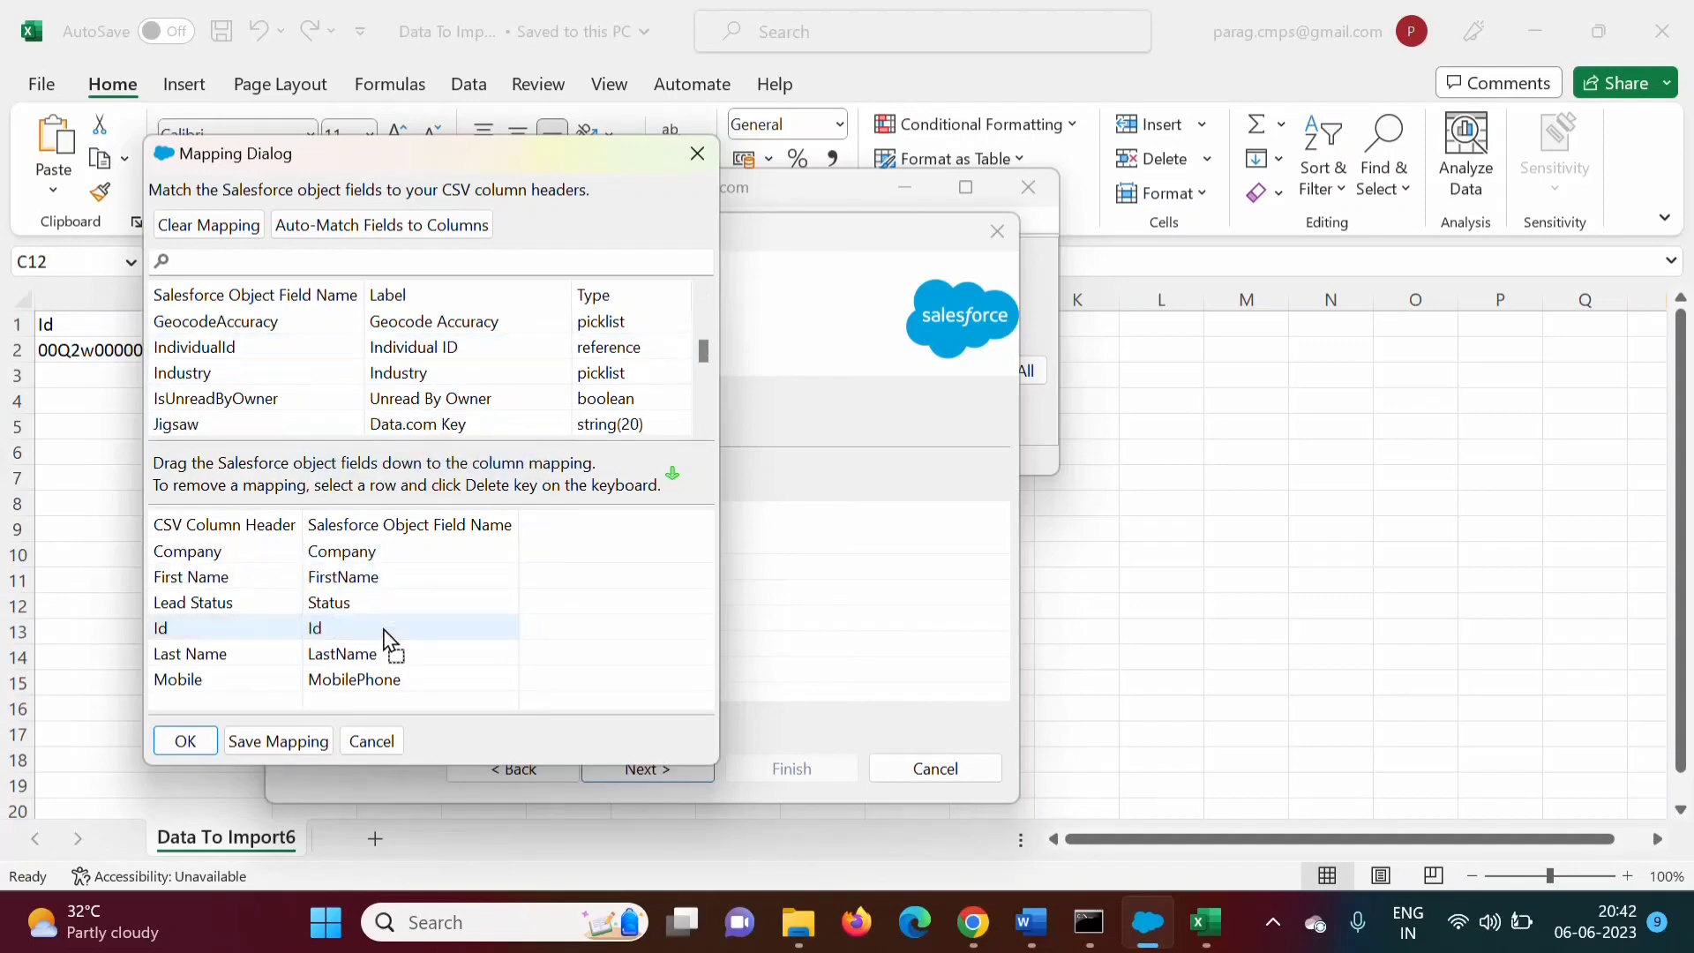
left_click(182, 749)
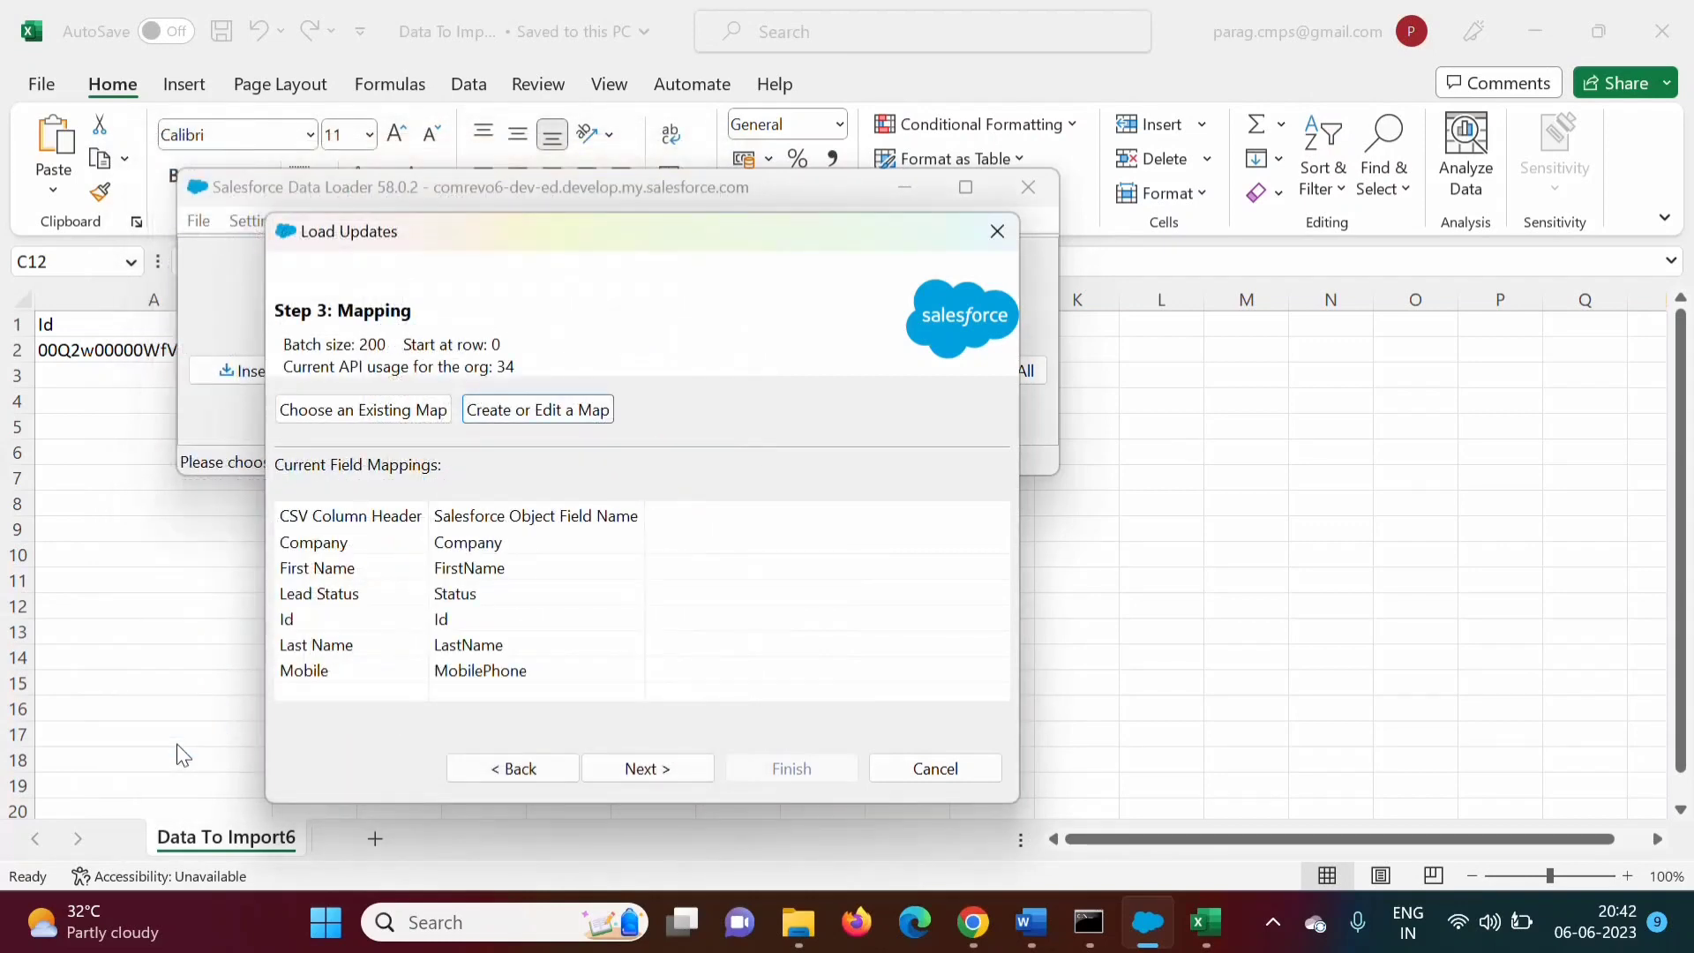
left_click(629, 768)
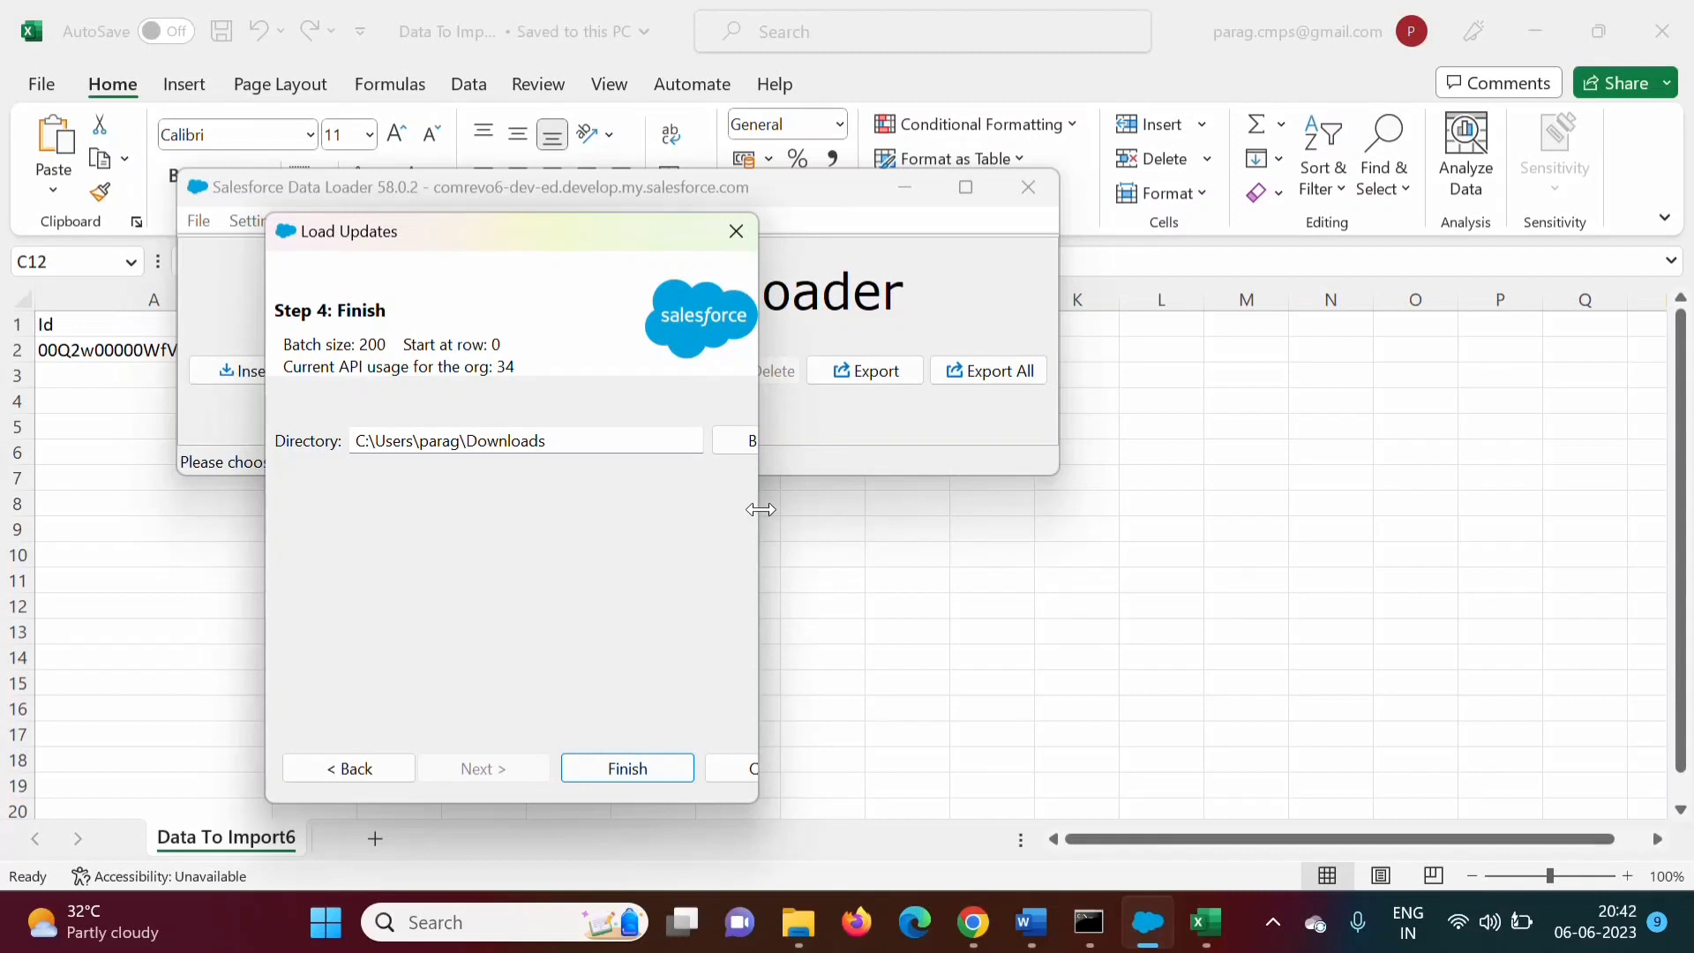
Finish the wizard and confirm updating the existing Lead records
left_click_drag(760, 510, 962, 510)
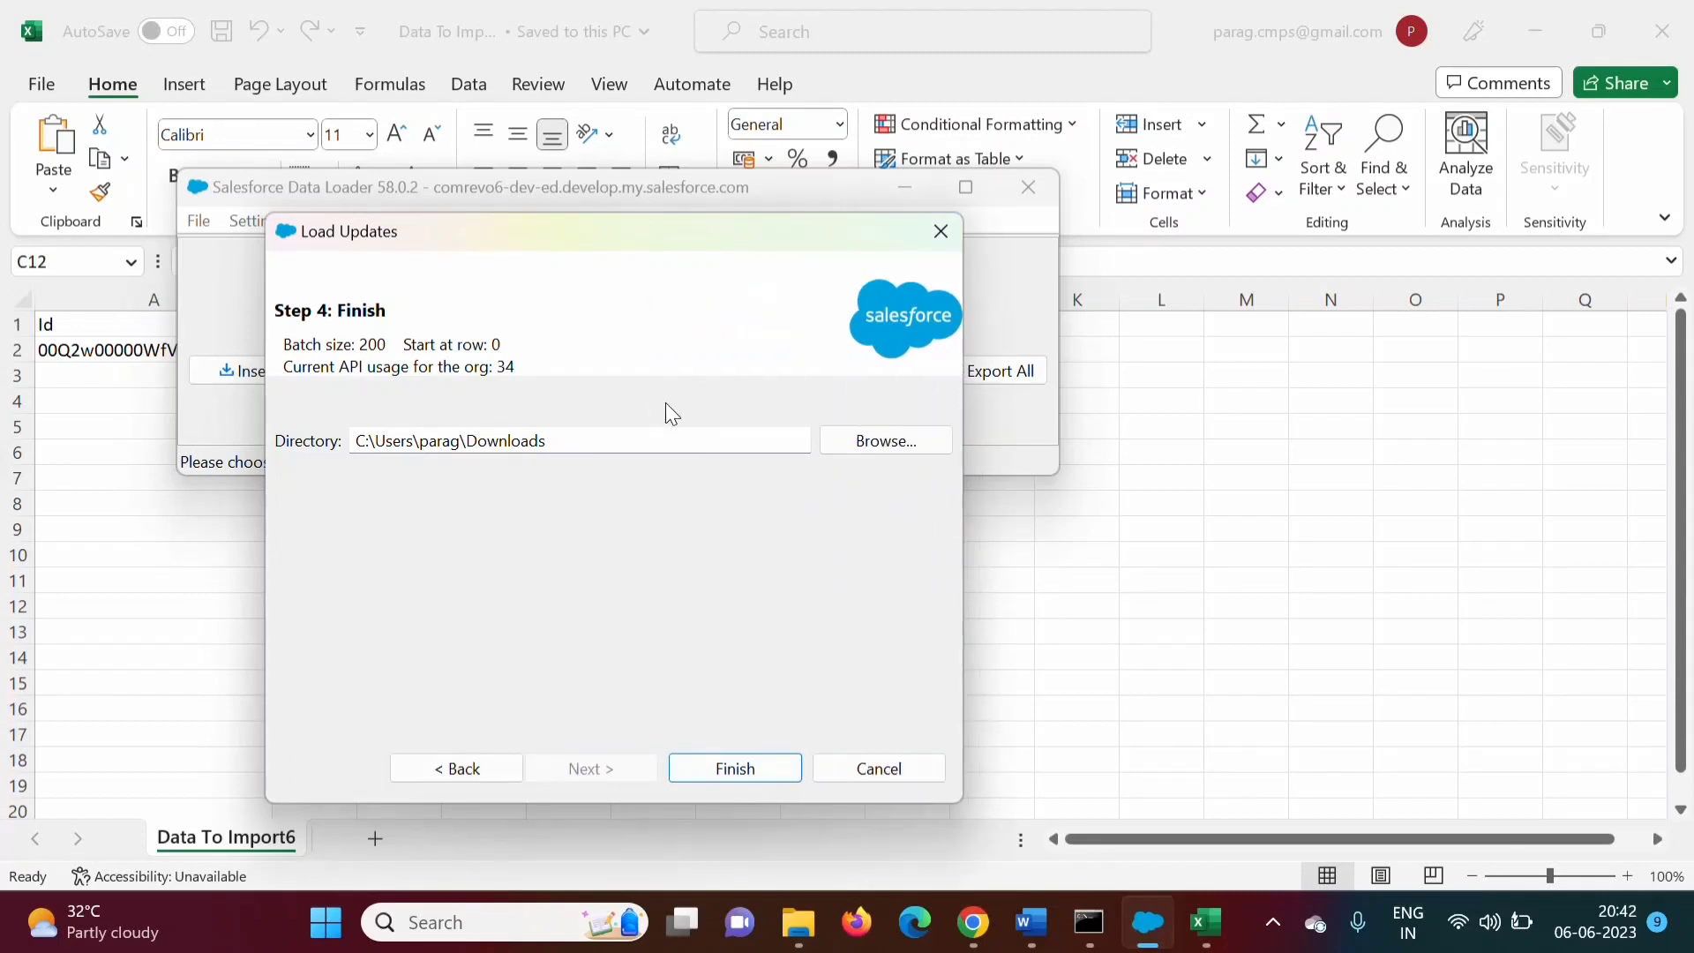
left_click(749, 764)
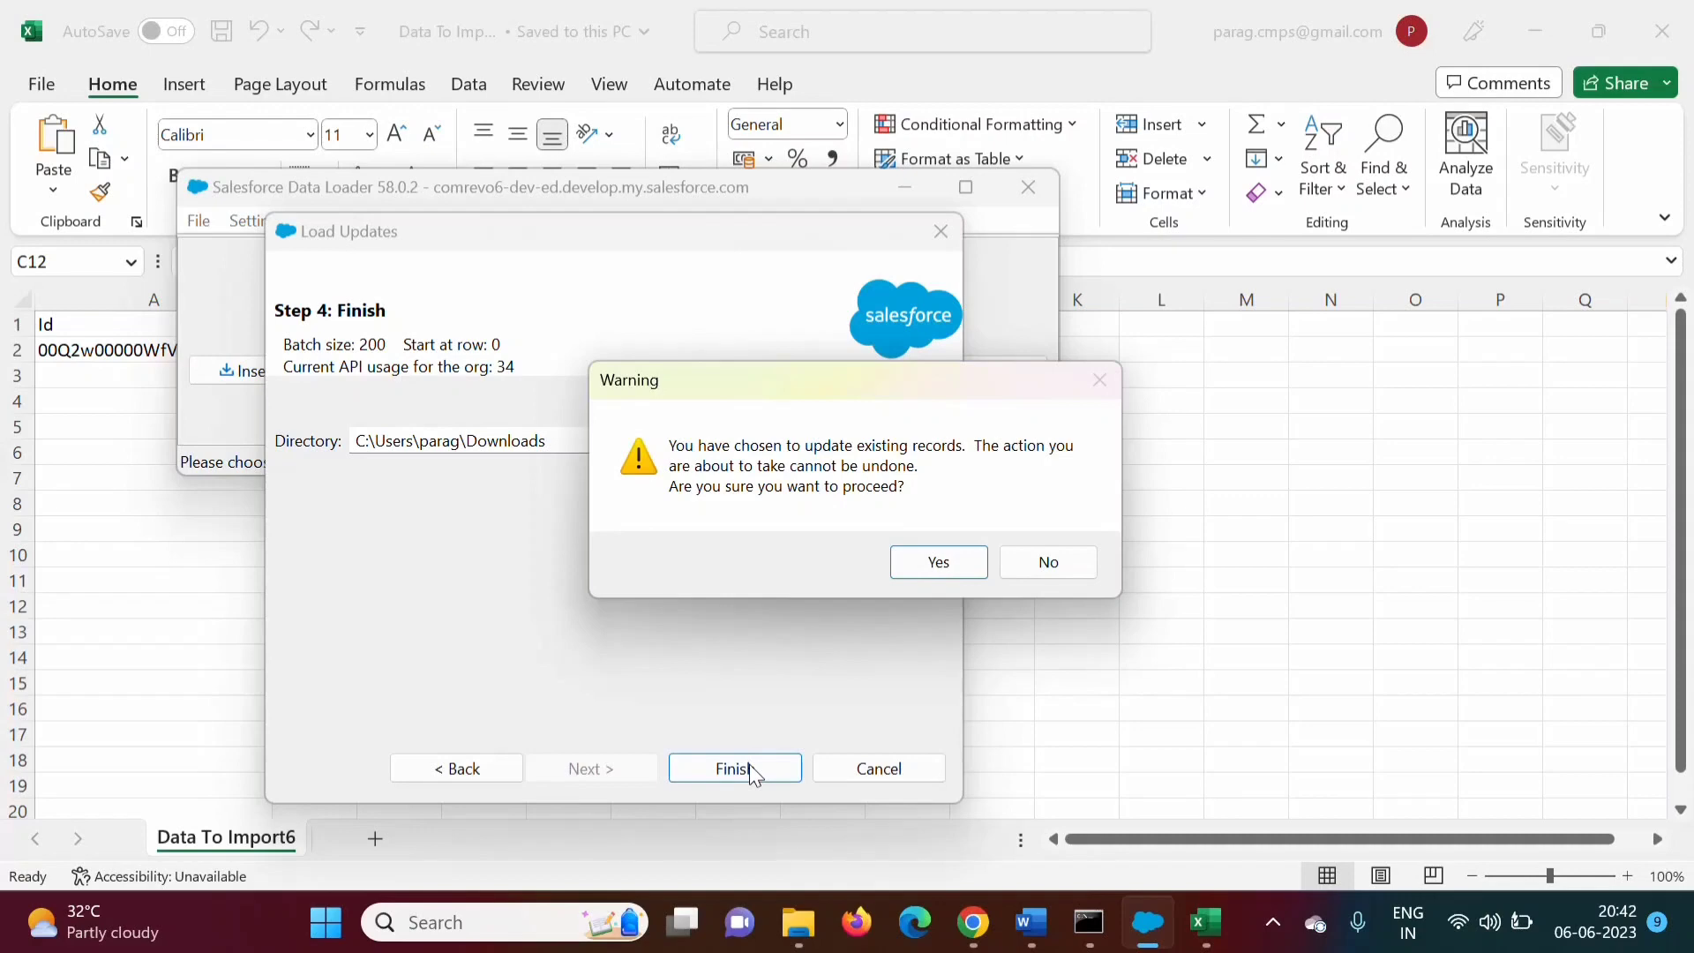
left_click(941, 564)
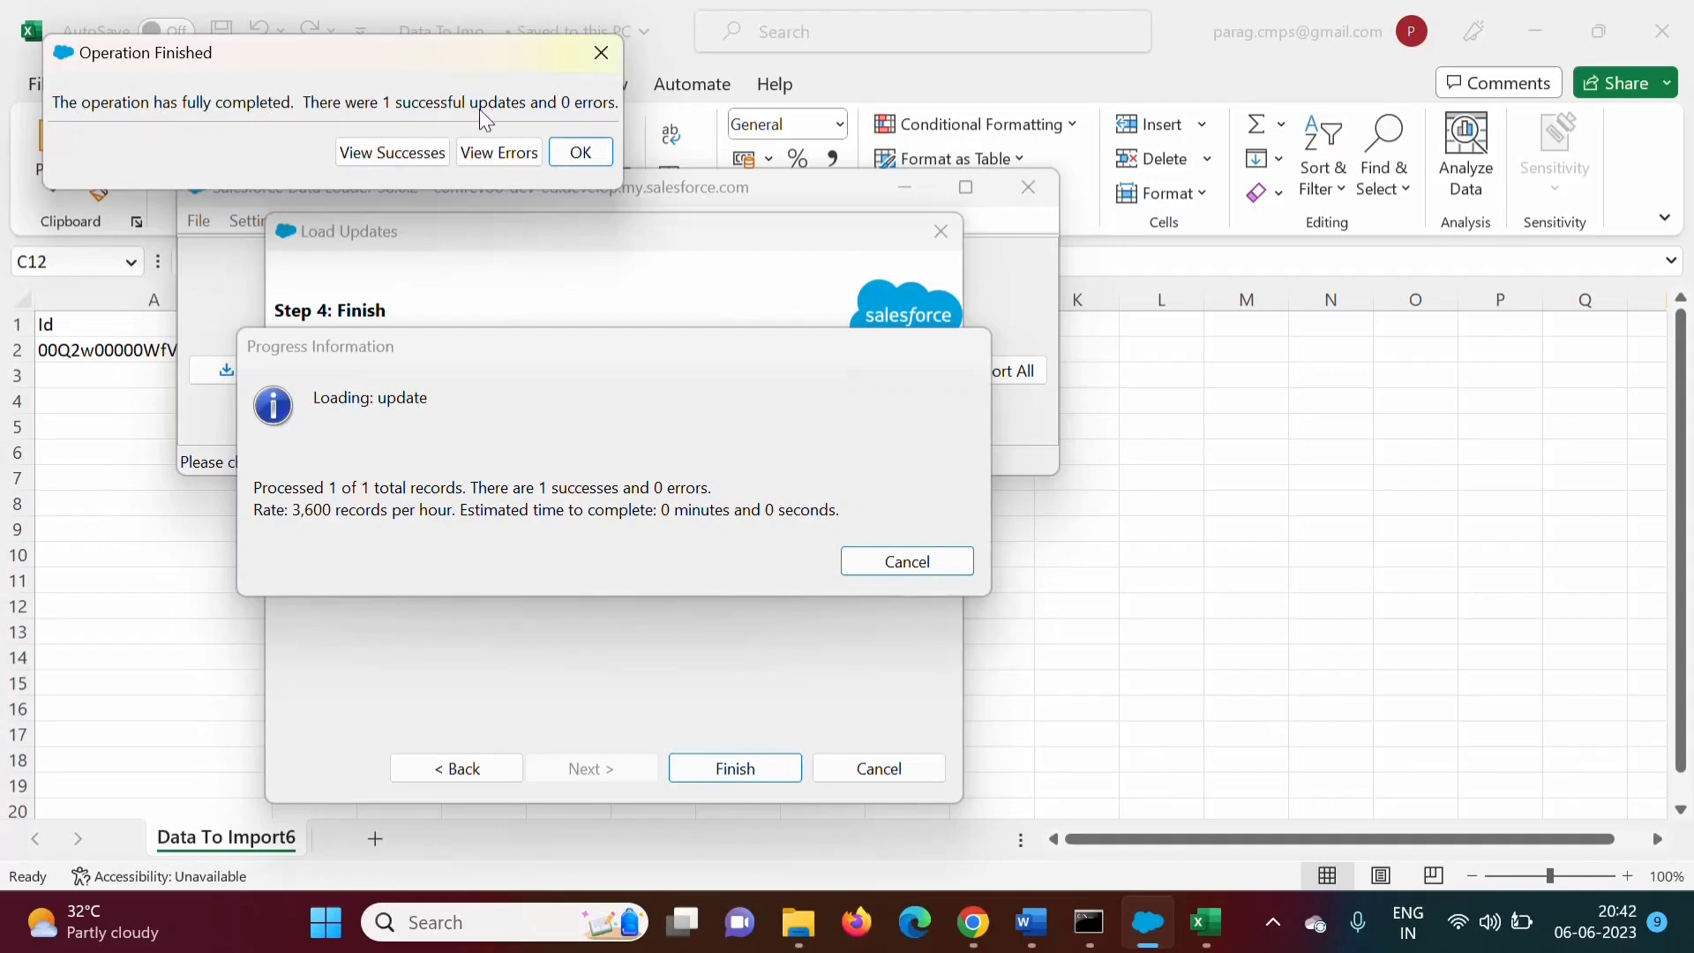
Check the success file showing the HP lead updated and the empty error file, then switch to Chrome
left_click(395, 154)
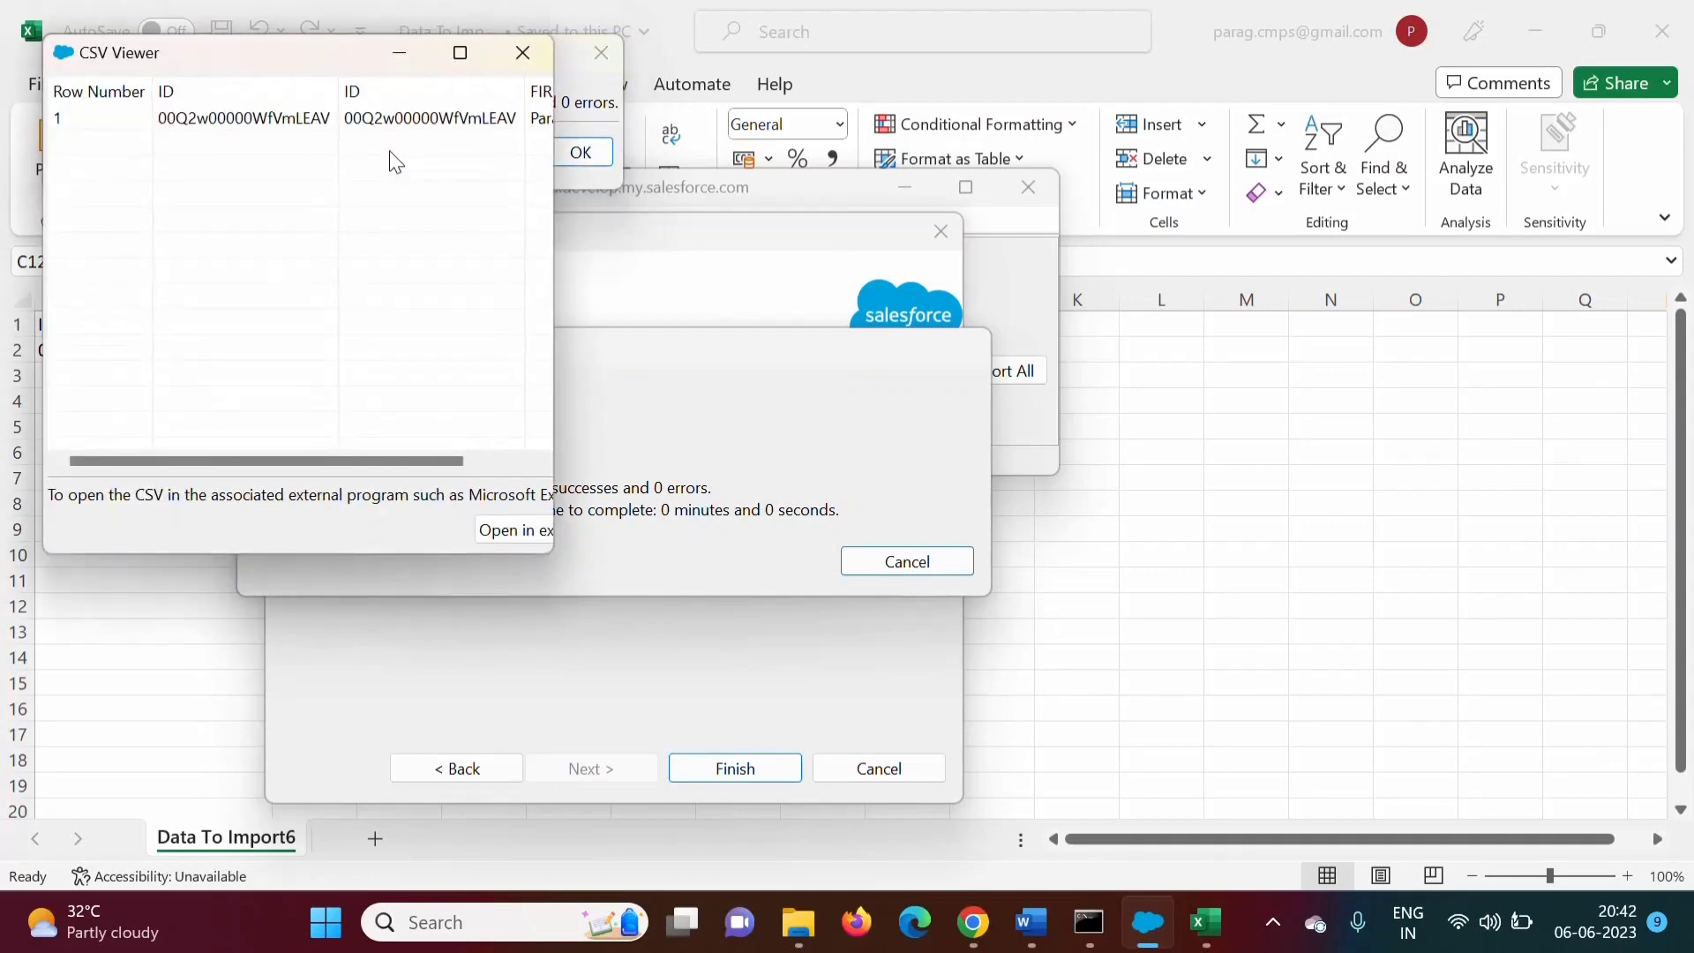
left_click(461, 51)
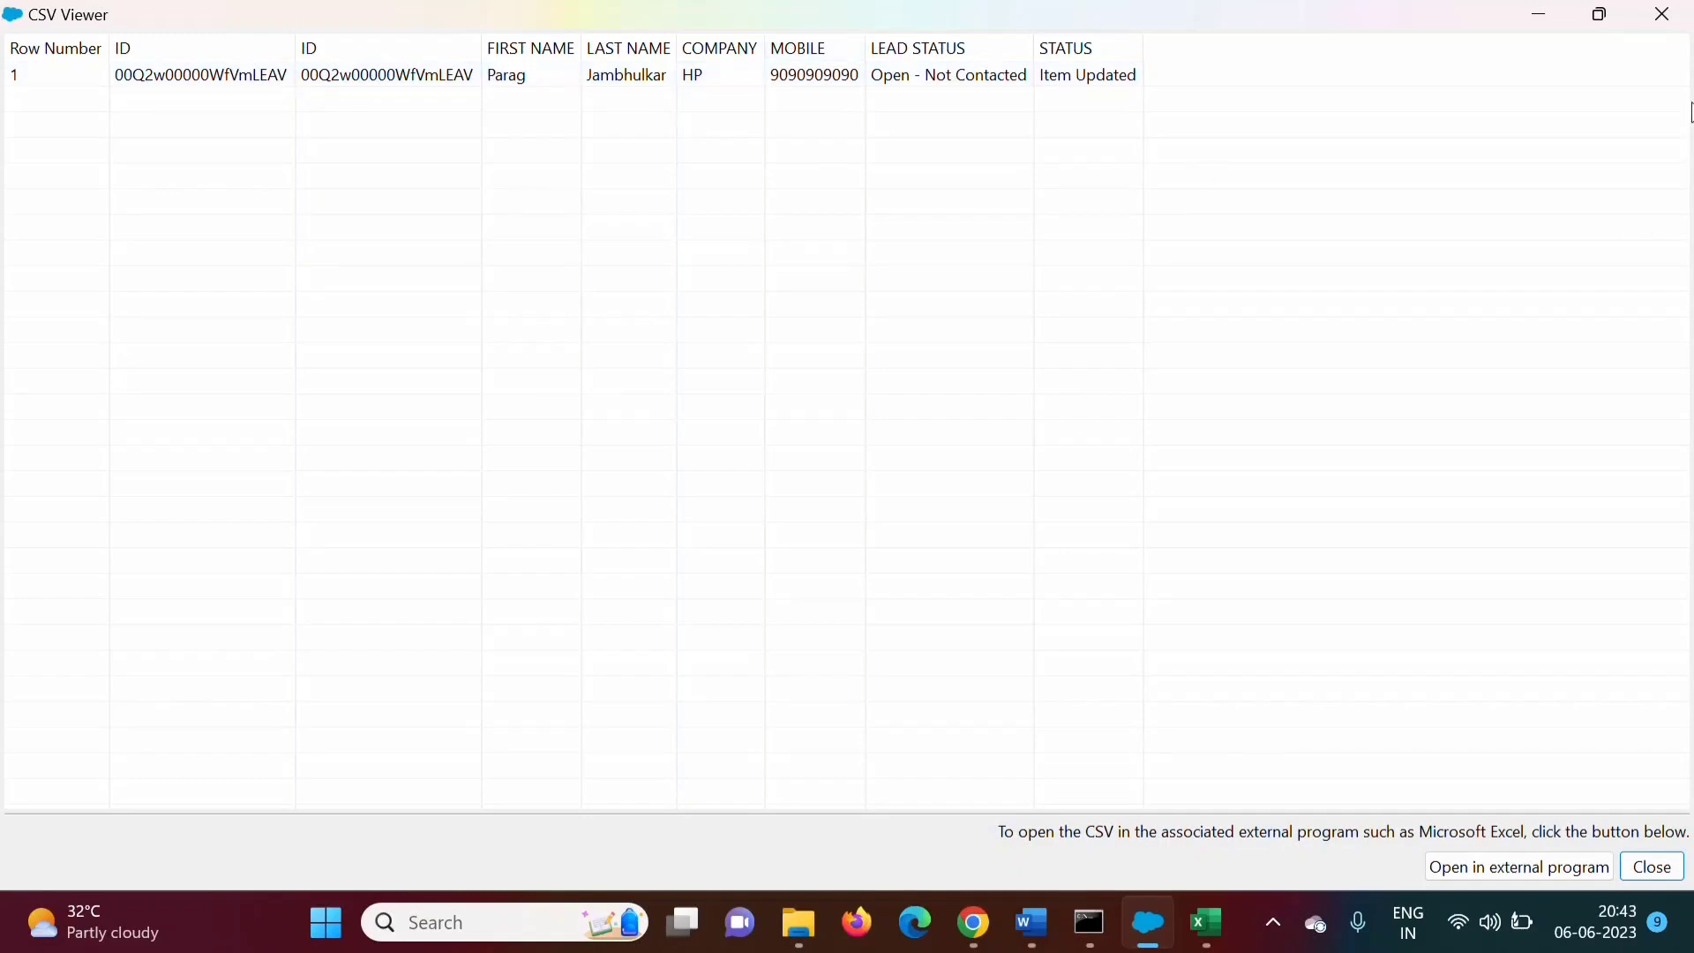
left_click(1664, 14)
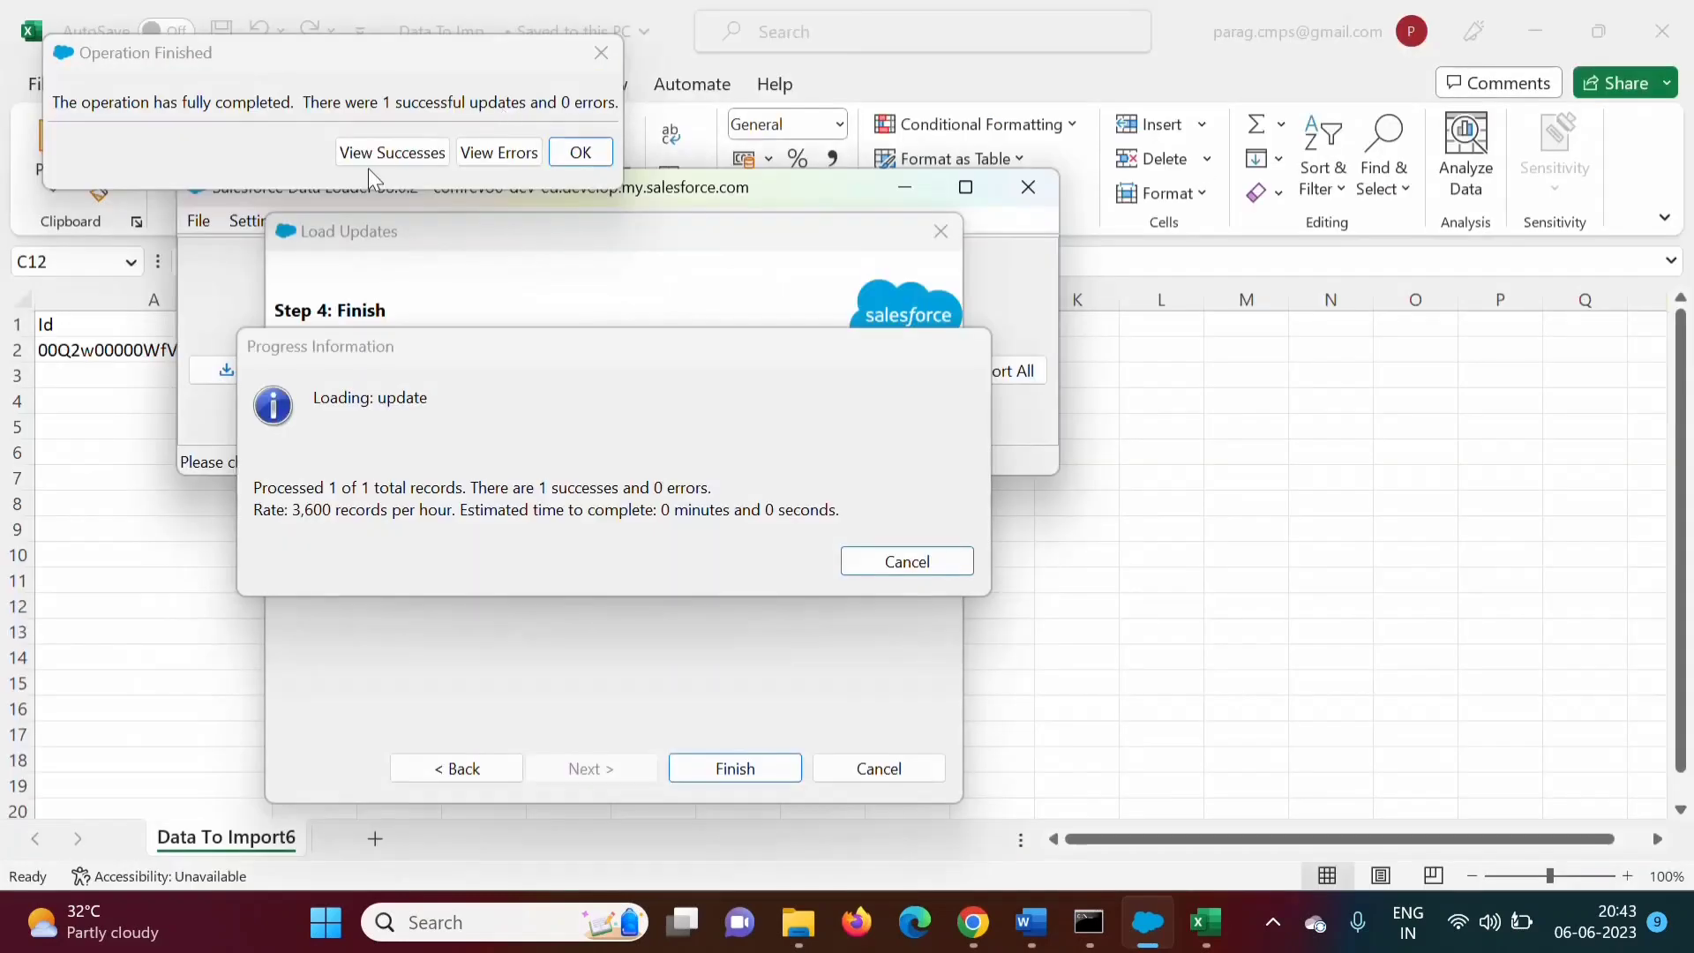
left_click(498, 153)
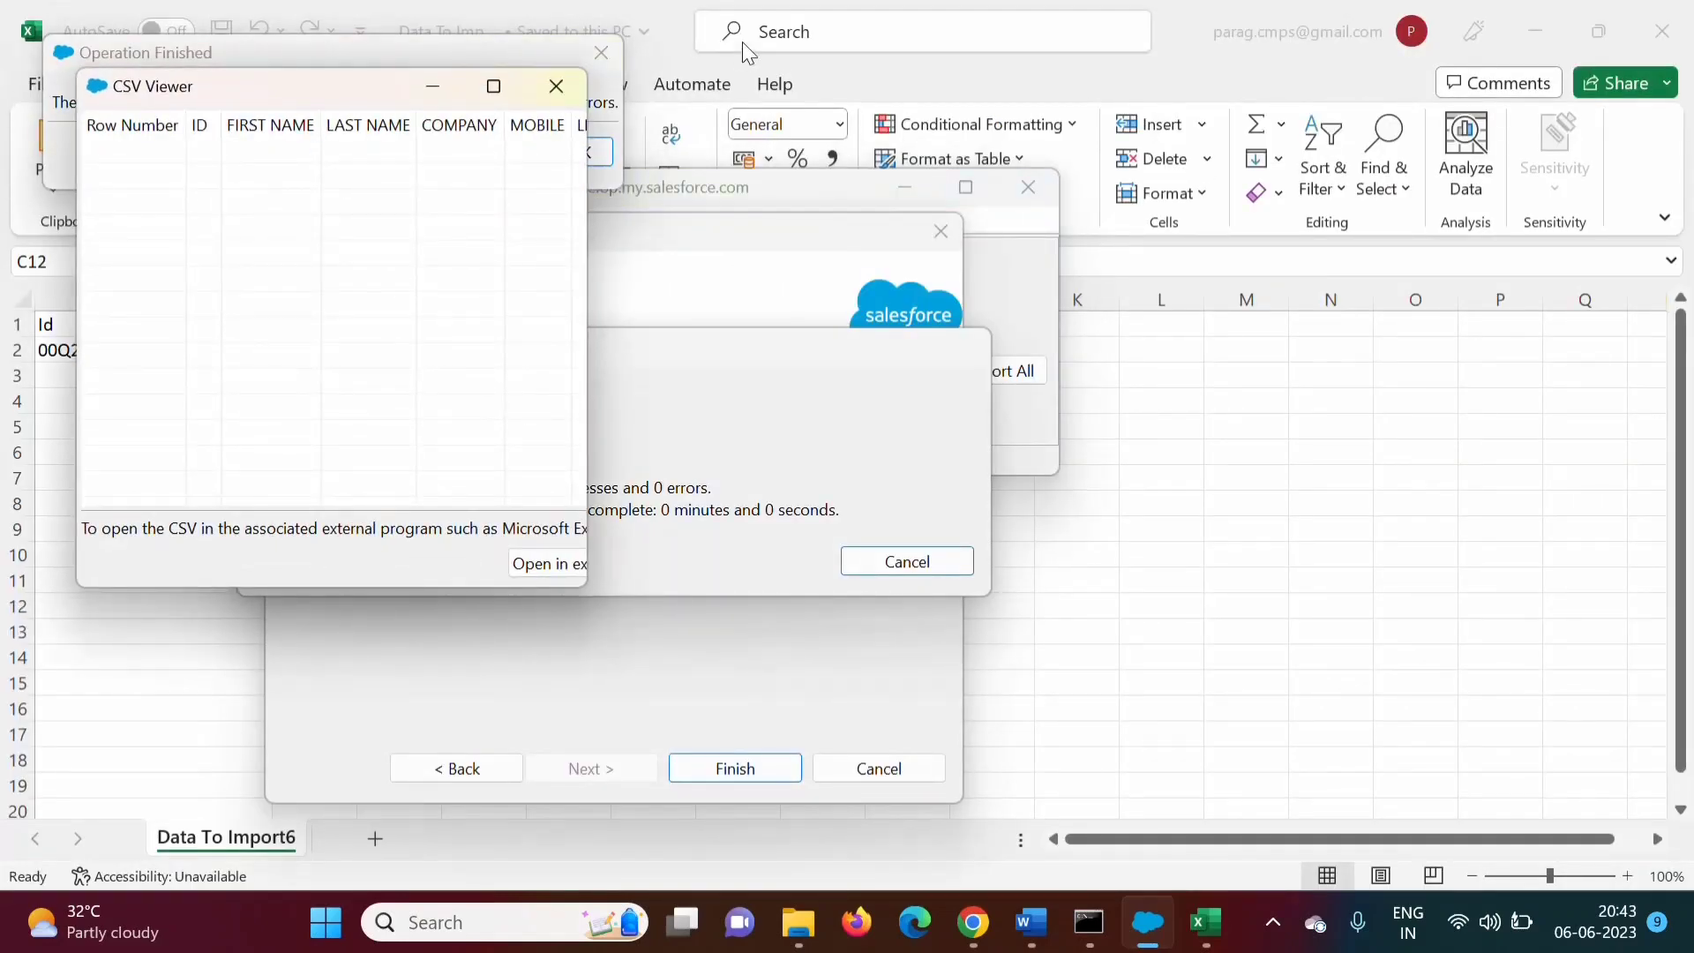
left_click(552, 85)
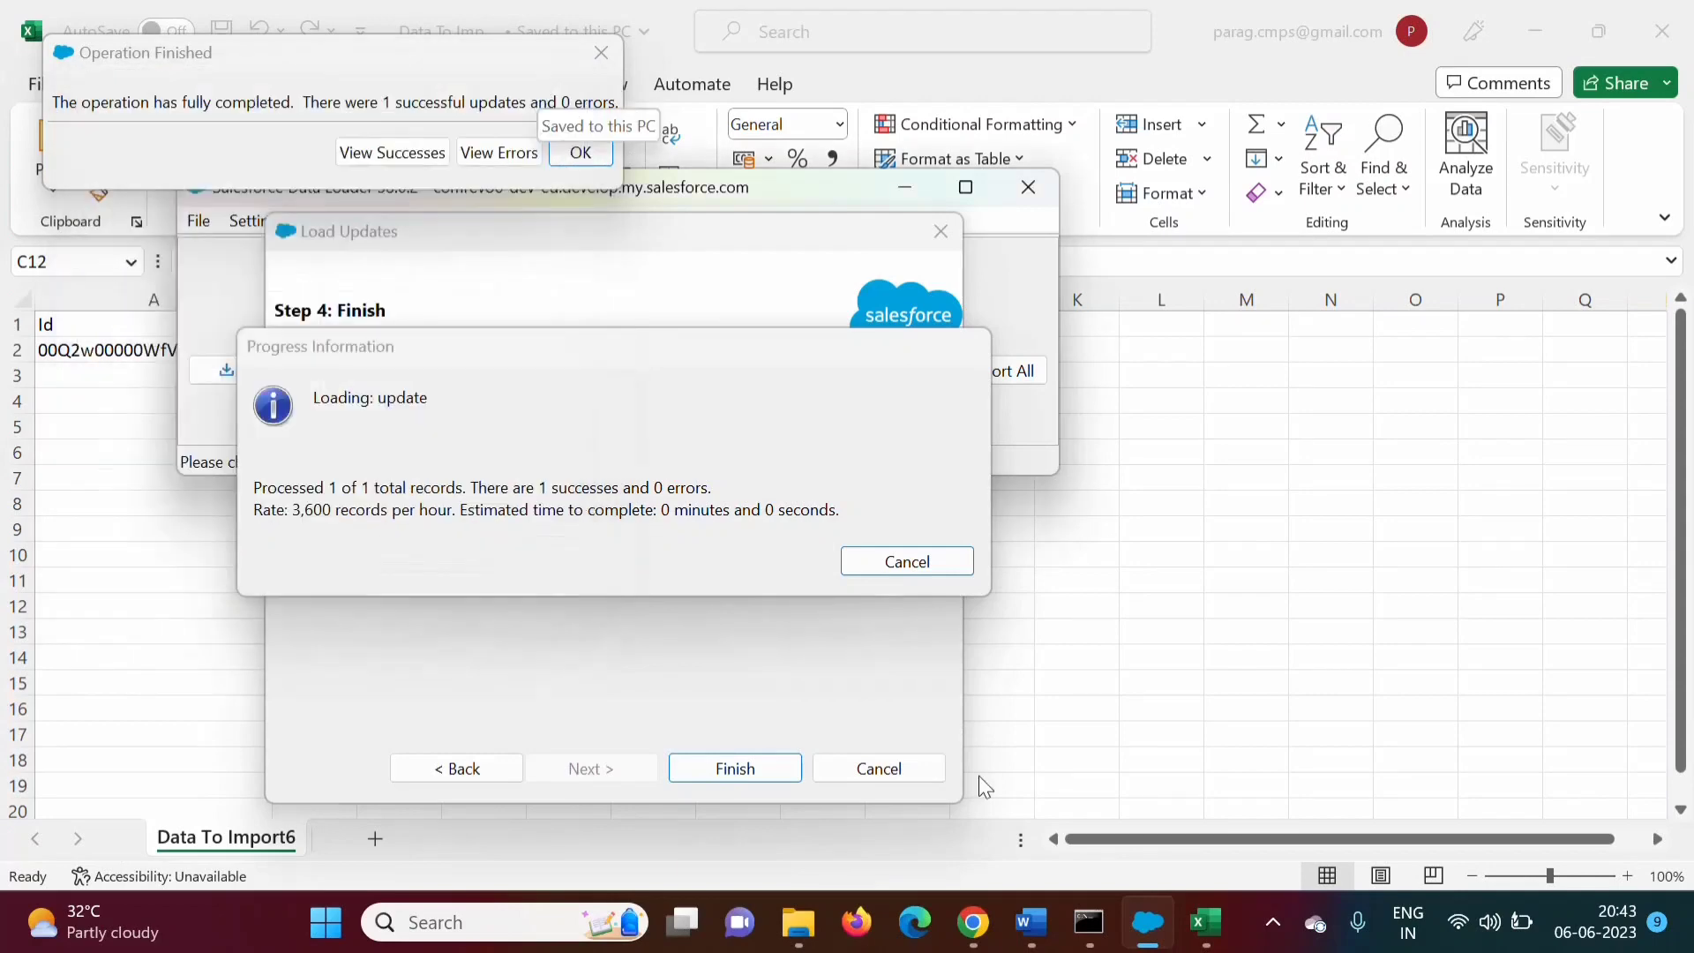
left_click(973, 922)
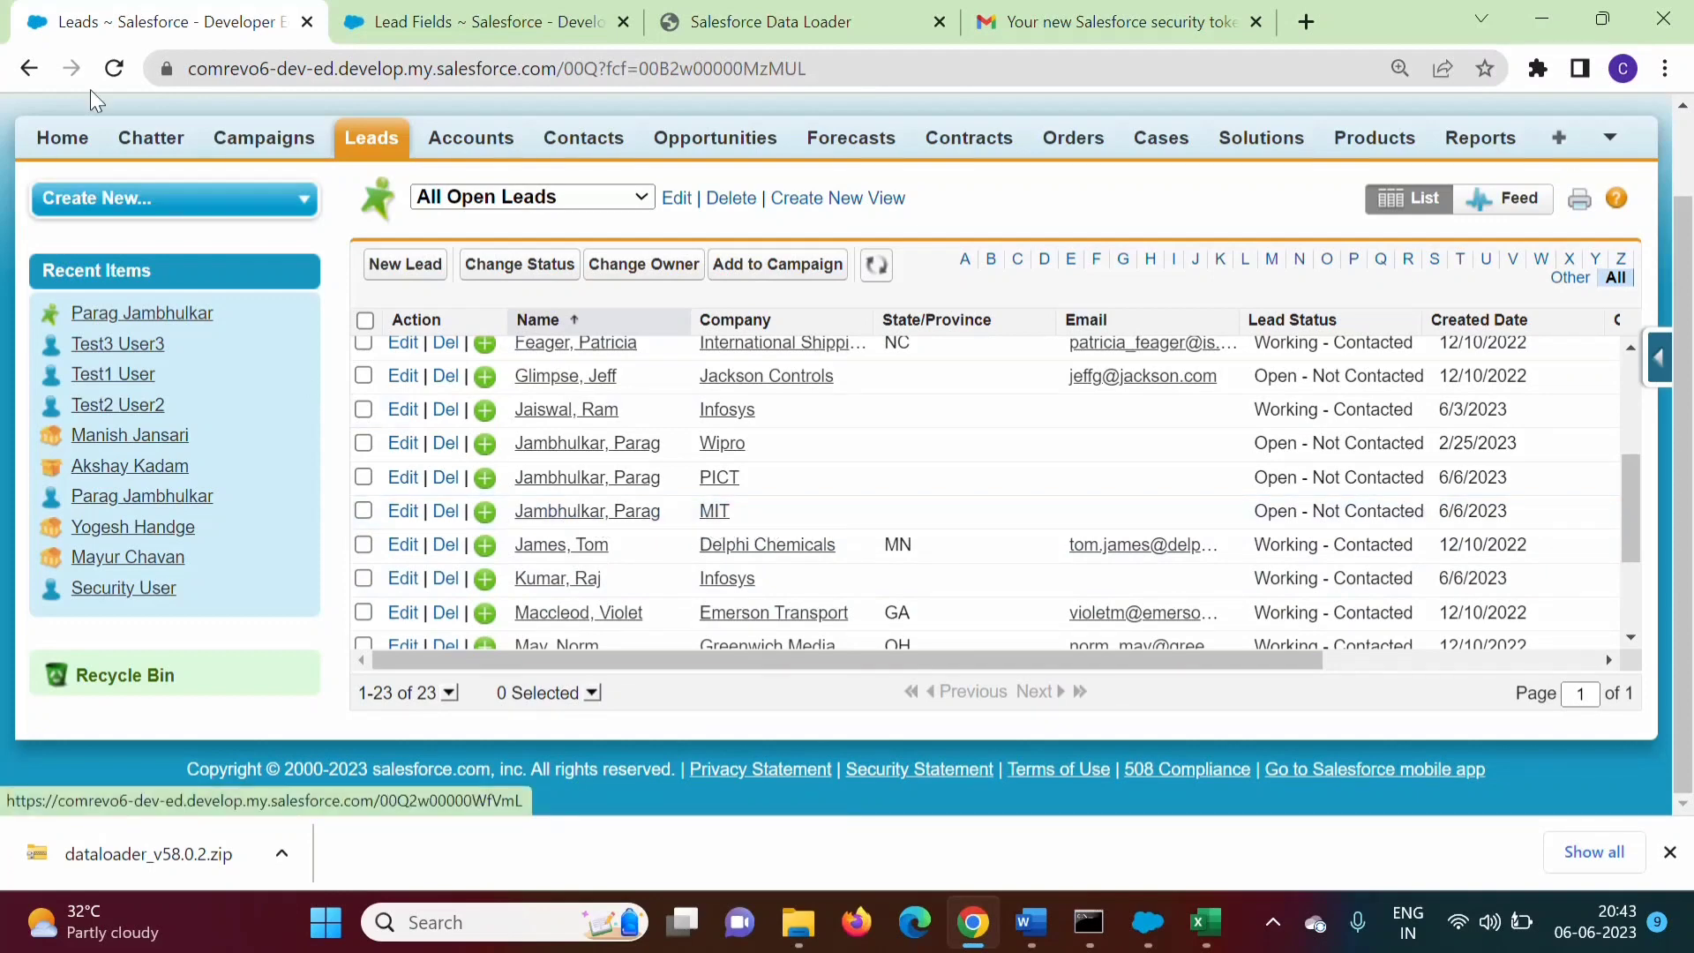
Reload the Leads list and scroll to find the lead now showing company HP
left_click(115, 71)
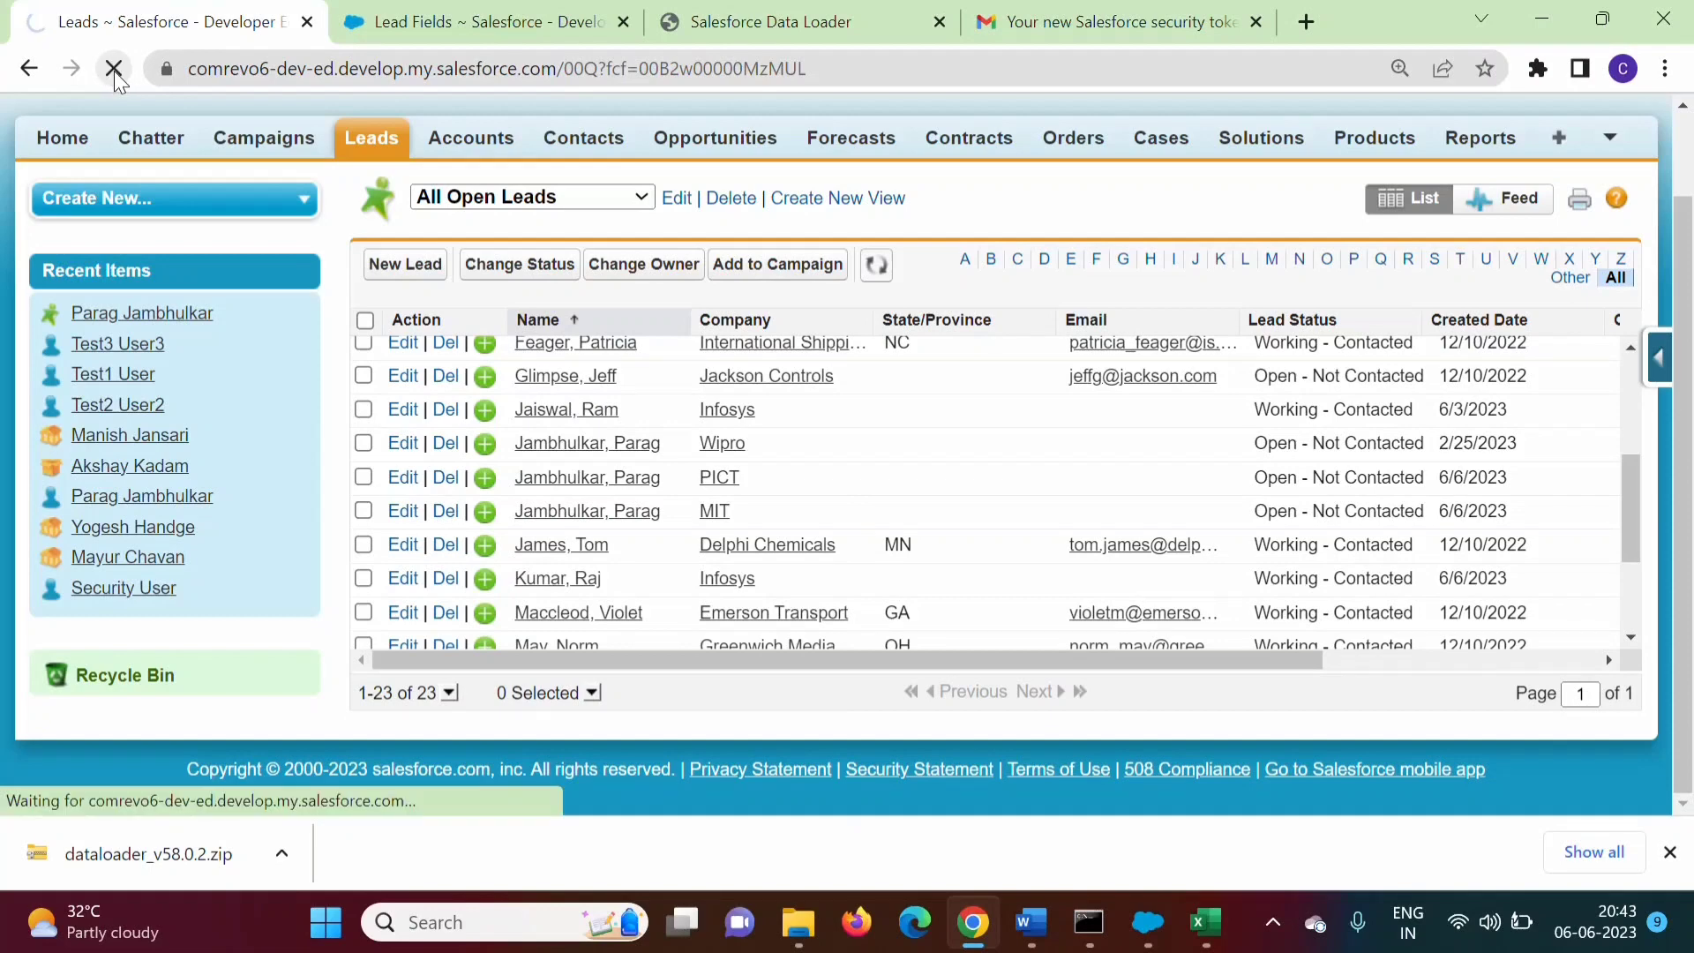
scroll(882, 494, "down", 4)
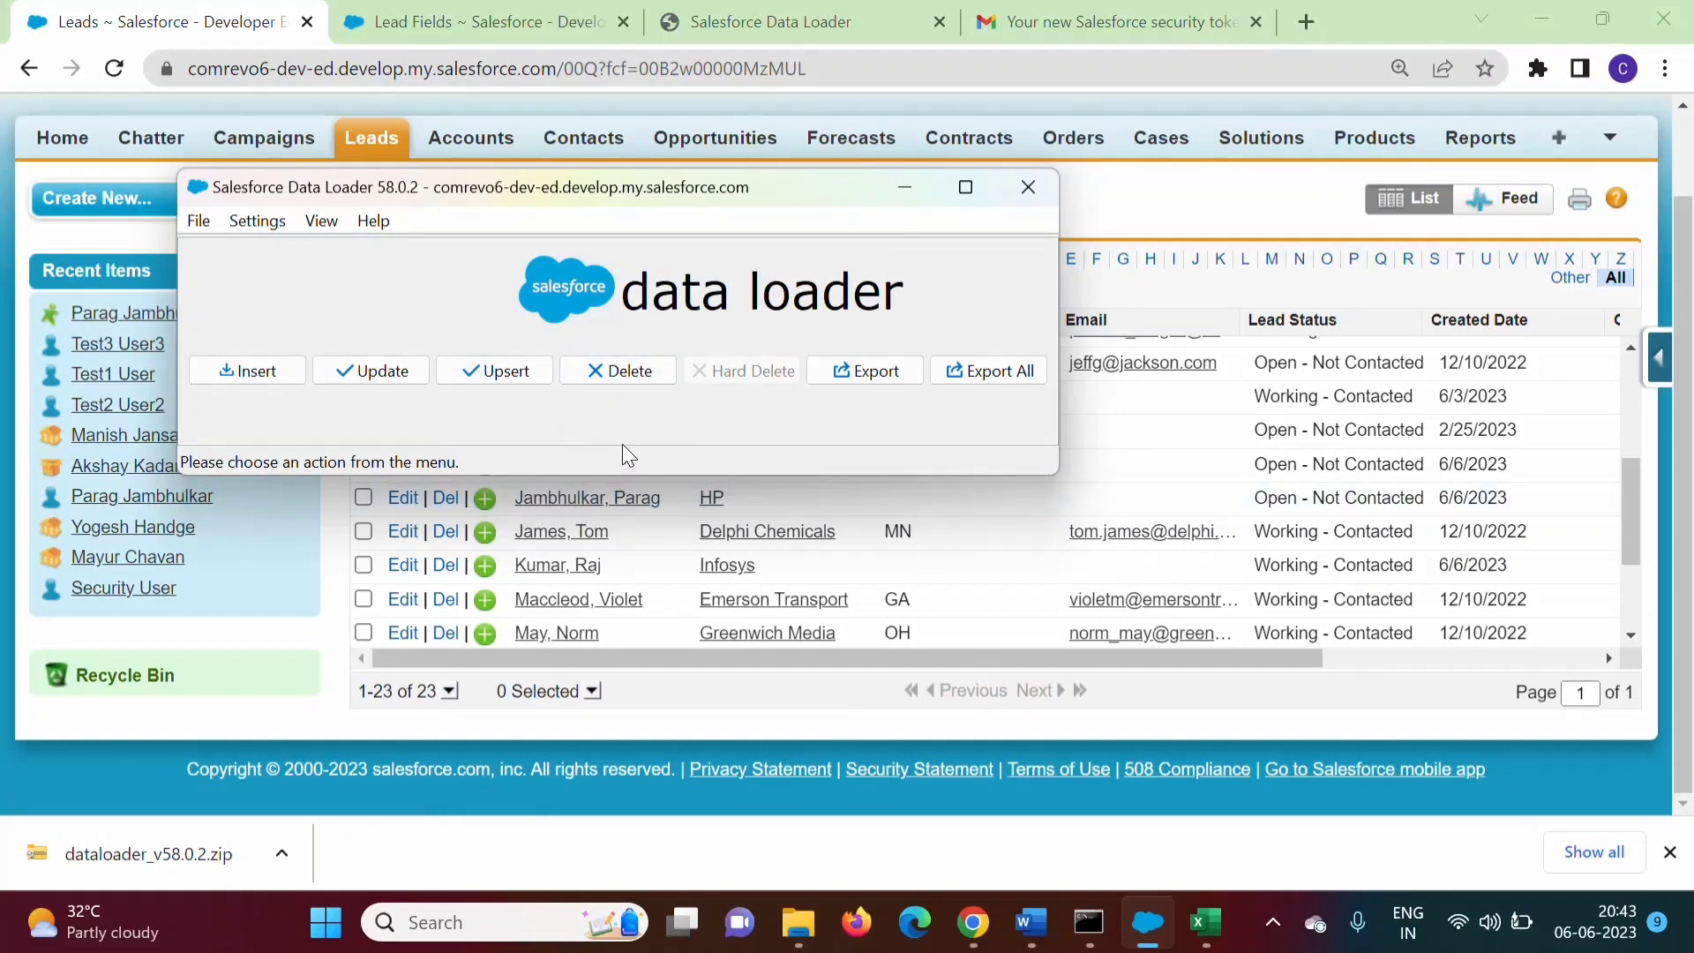
left_click(1205, 922)
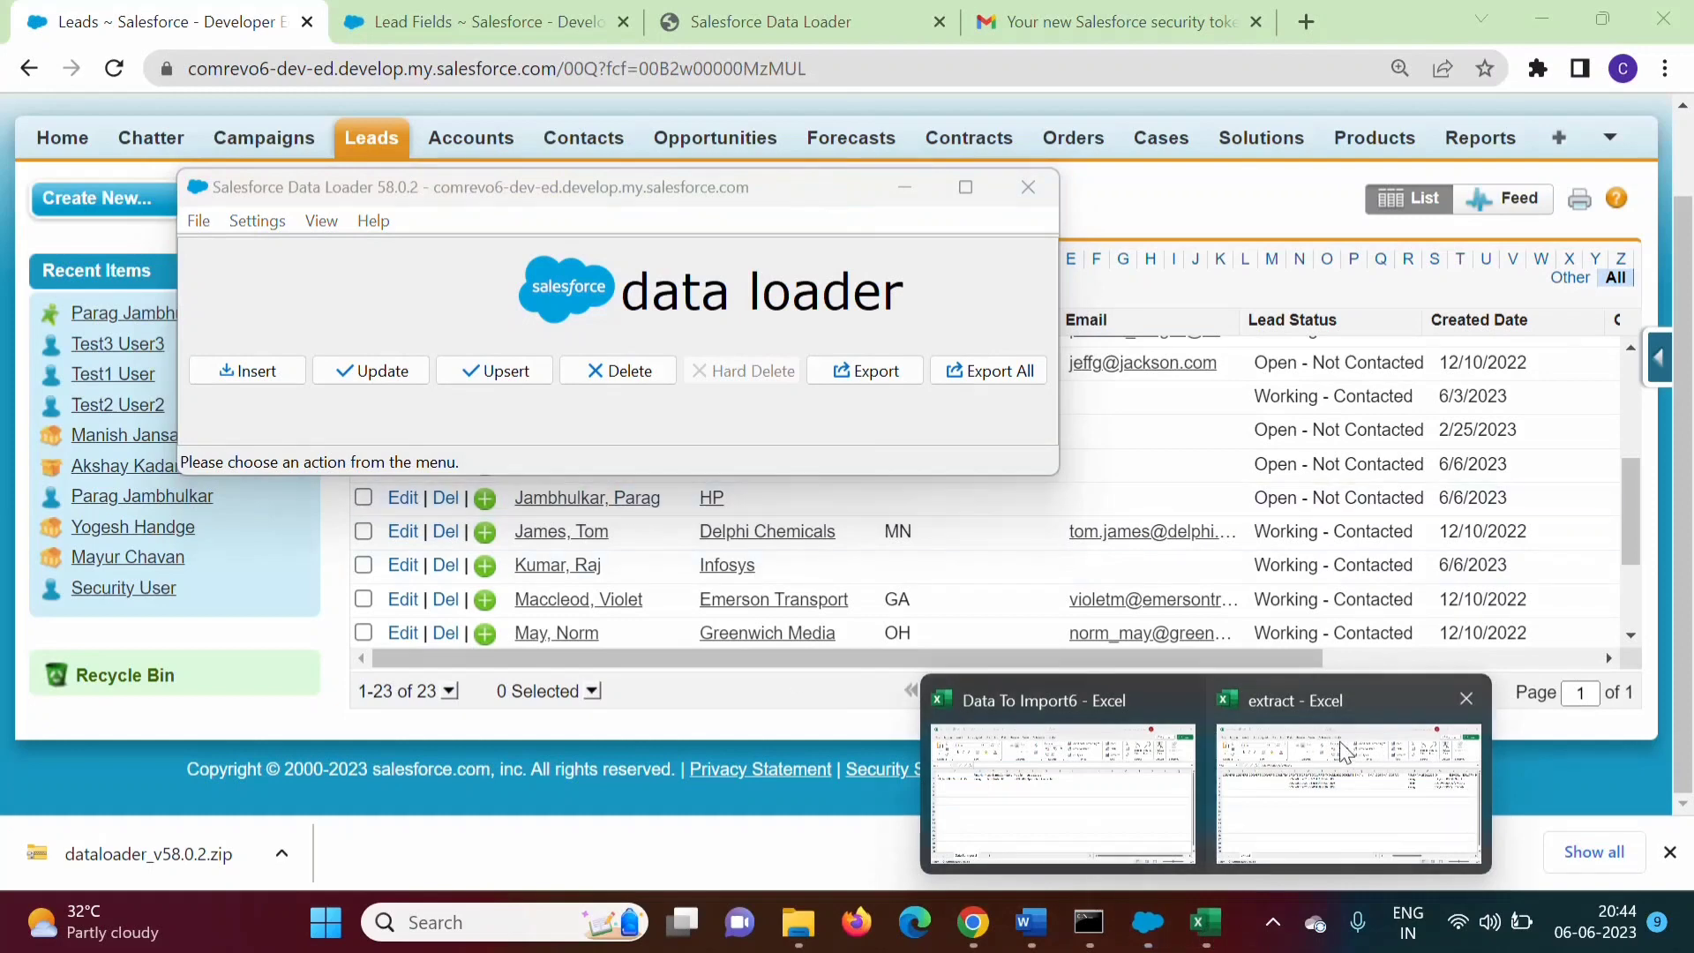
Bring Data To Import6 forward and inspect its Id column before returning to Data Loader
left_click(1345, 783)
left_click(522, 454)
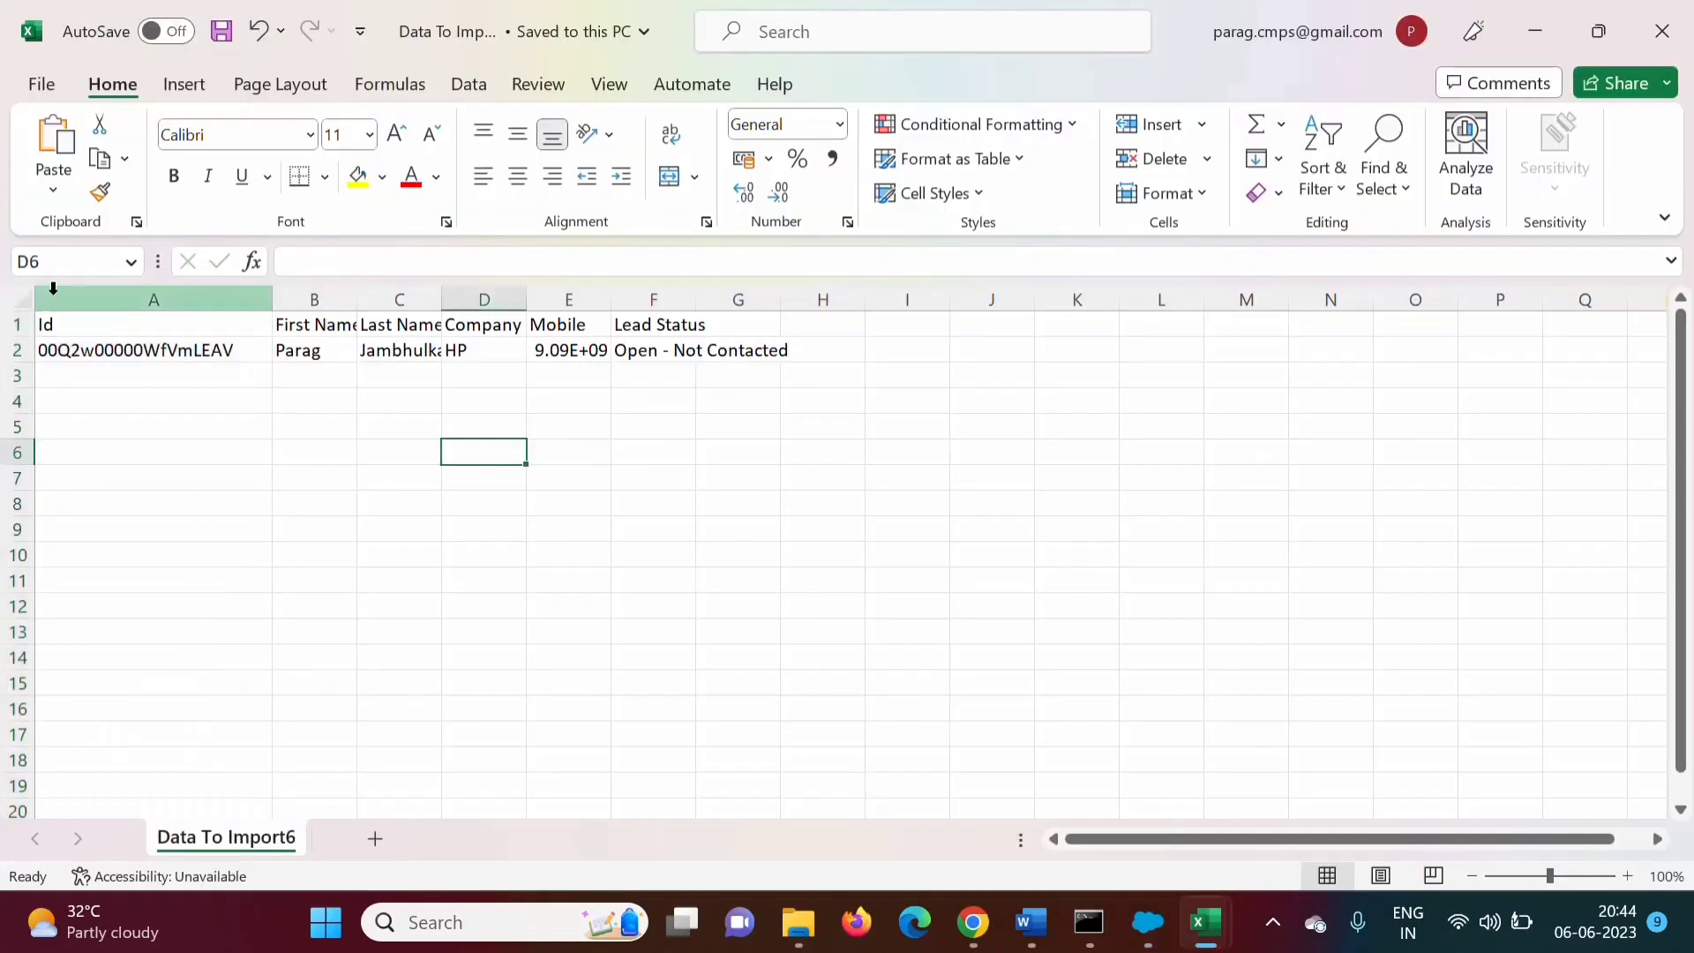
left_click(154, 300)
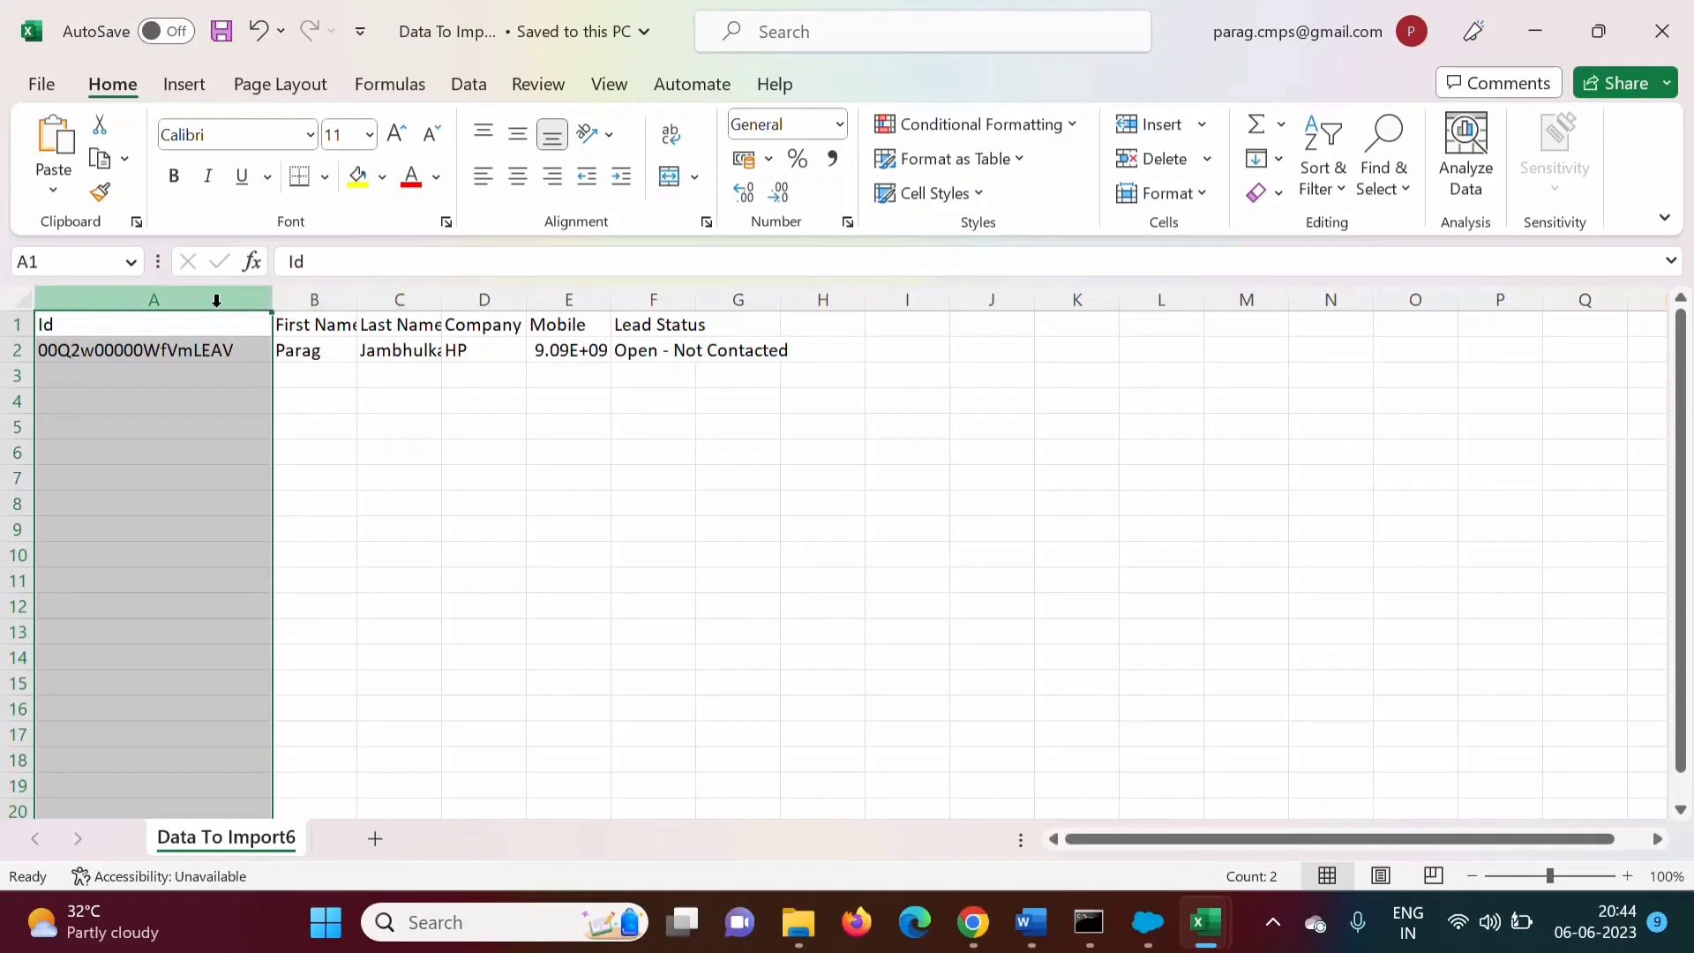
left_click(1147, 923)
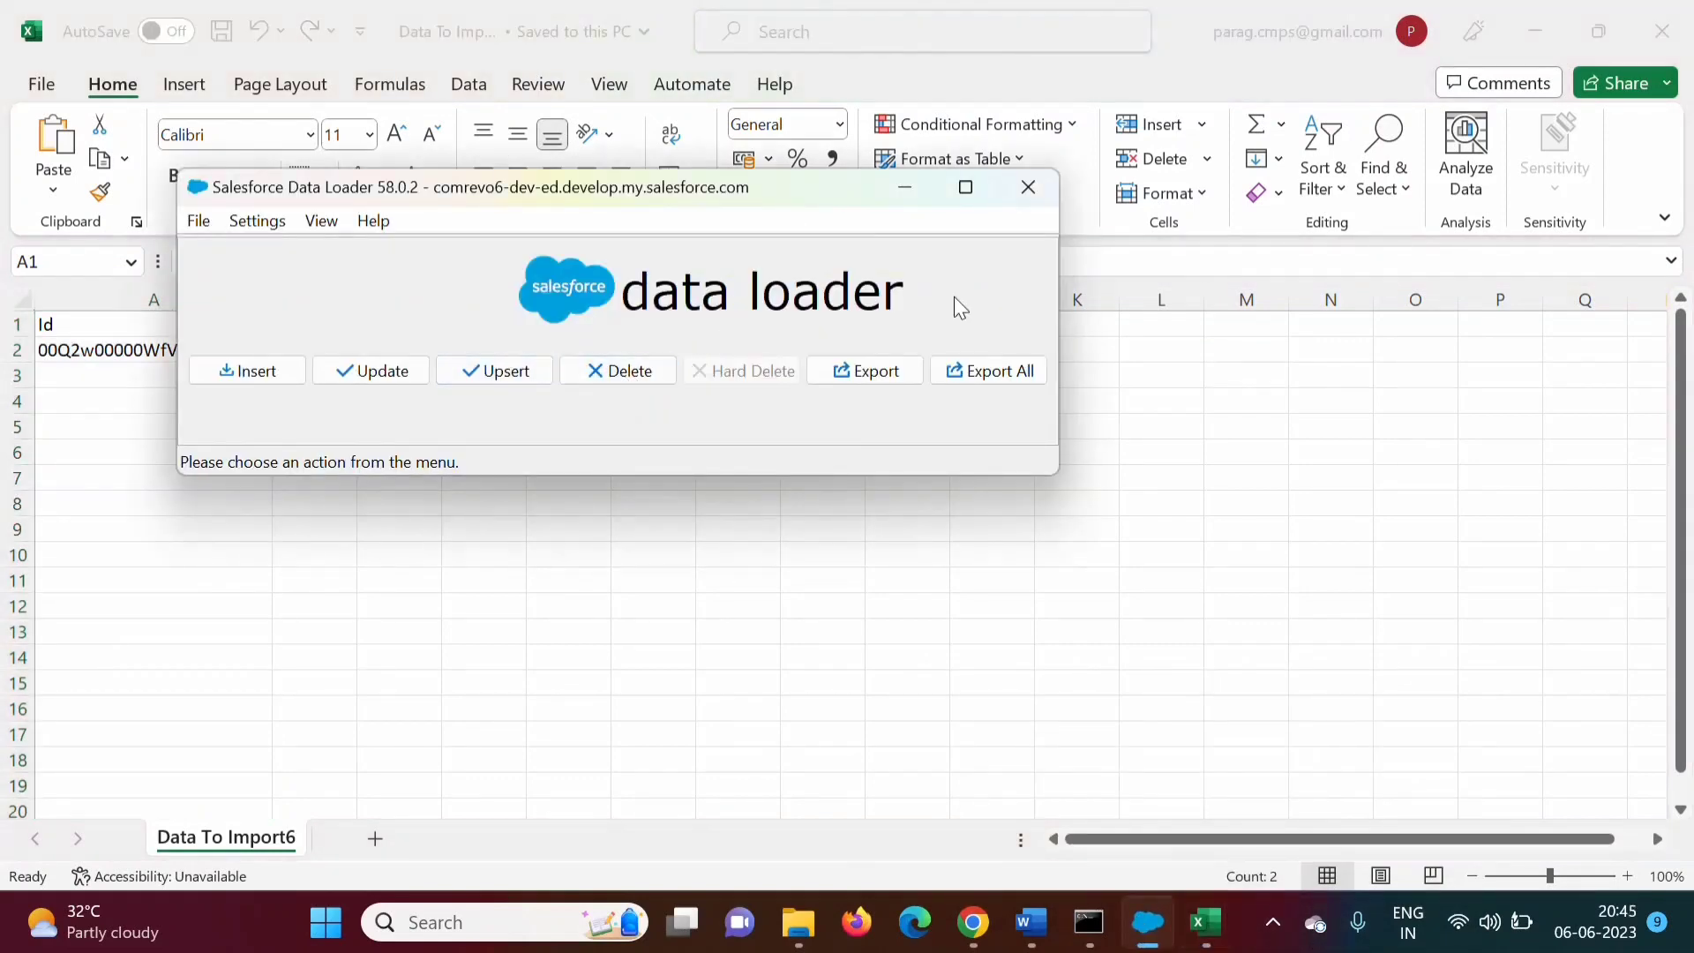